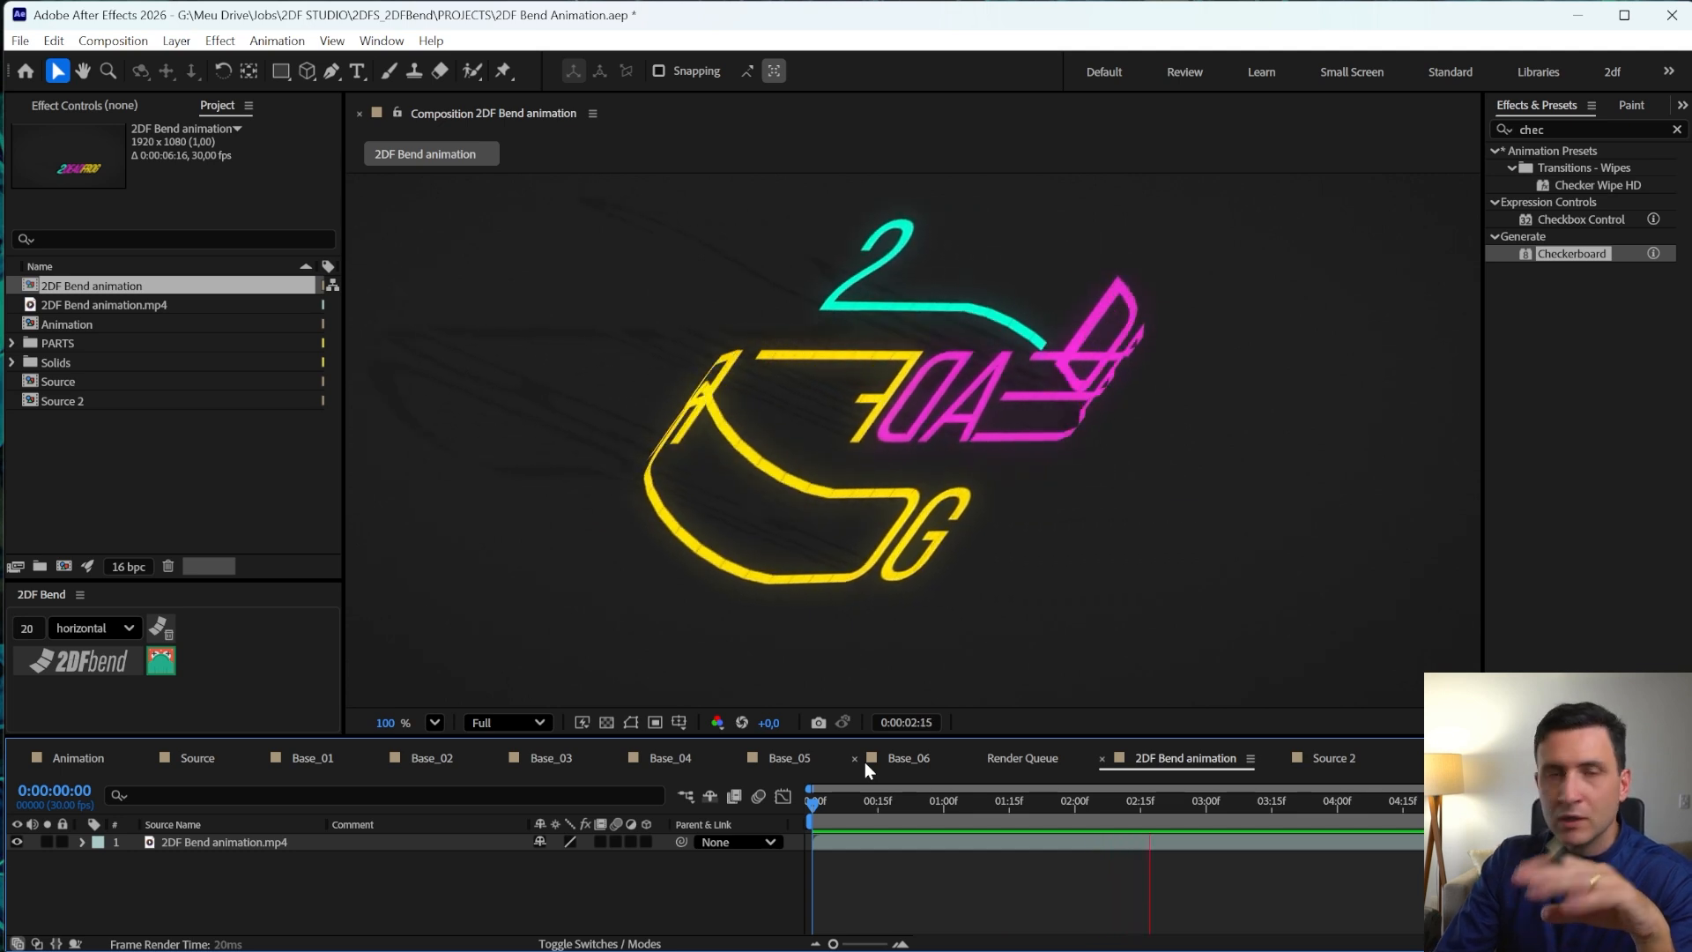
- Scrub the finished 2DF Bend animation composition to 0:00:02:11 to examine the bending logo
key("space")
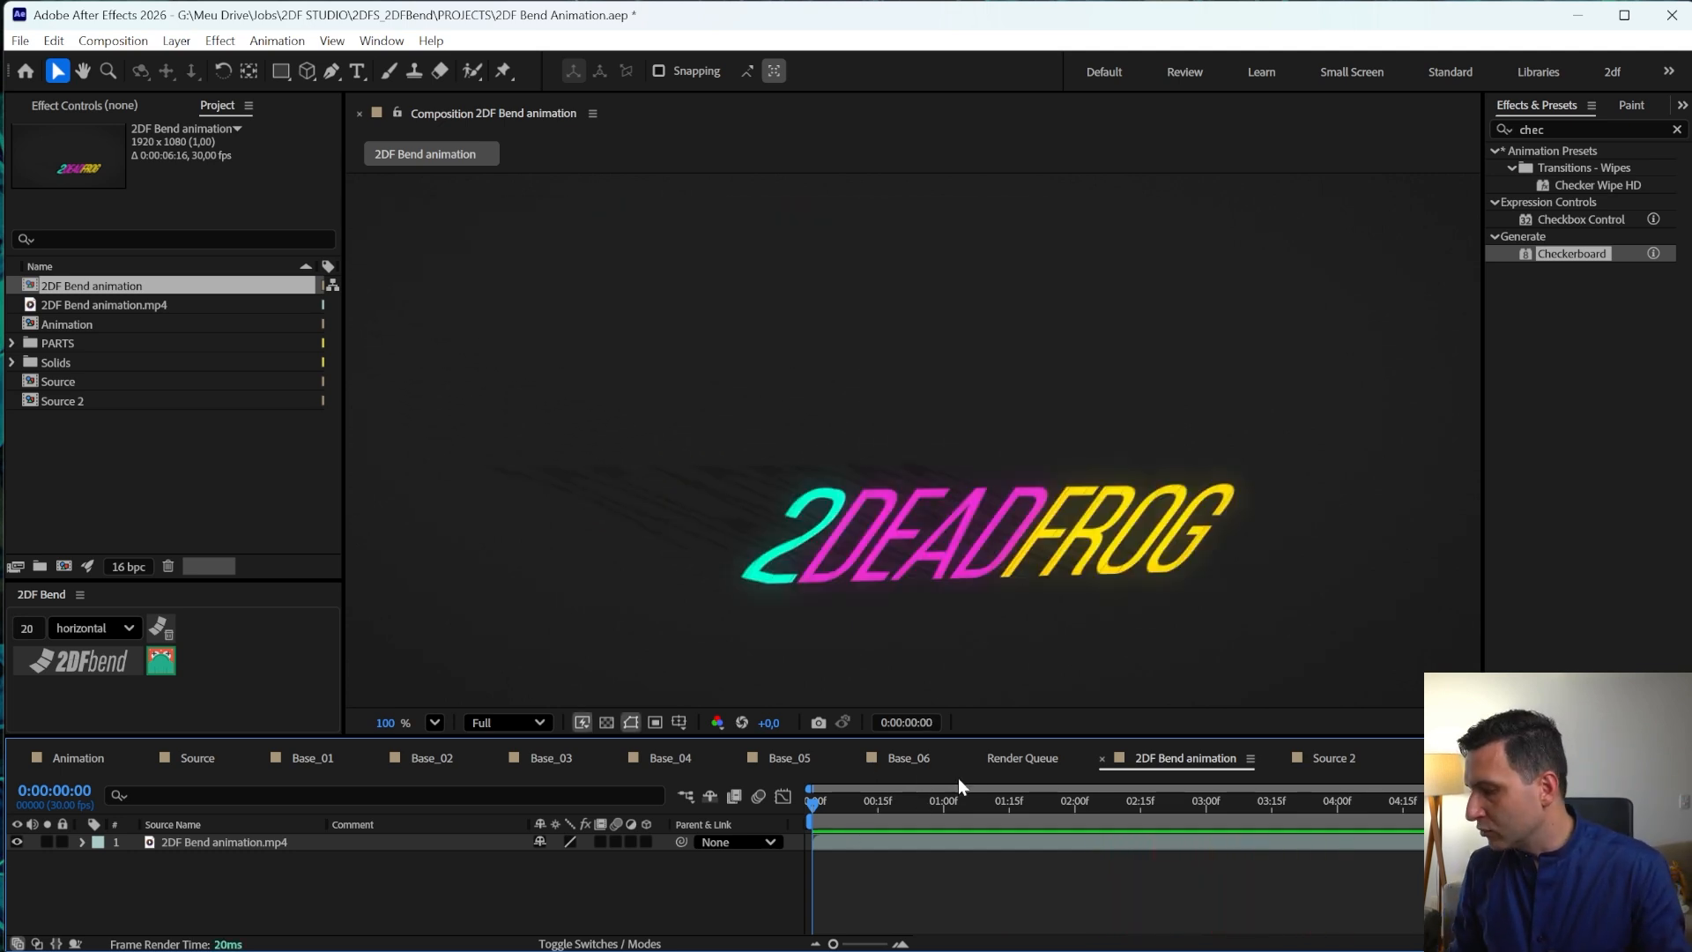
left_click_drag(837, 804, 970, 874)
left_click_drag(938, 817, 1123, 841)
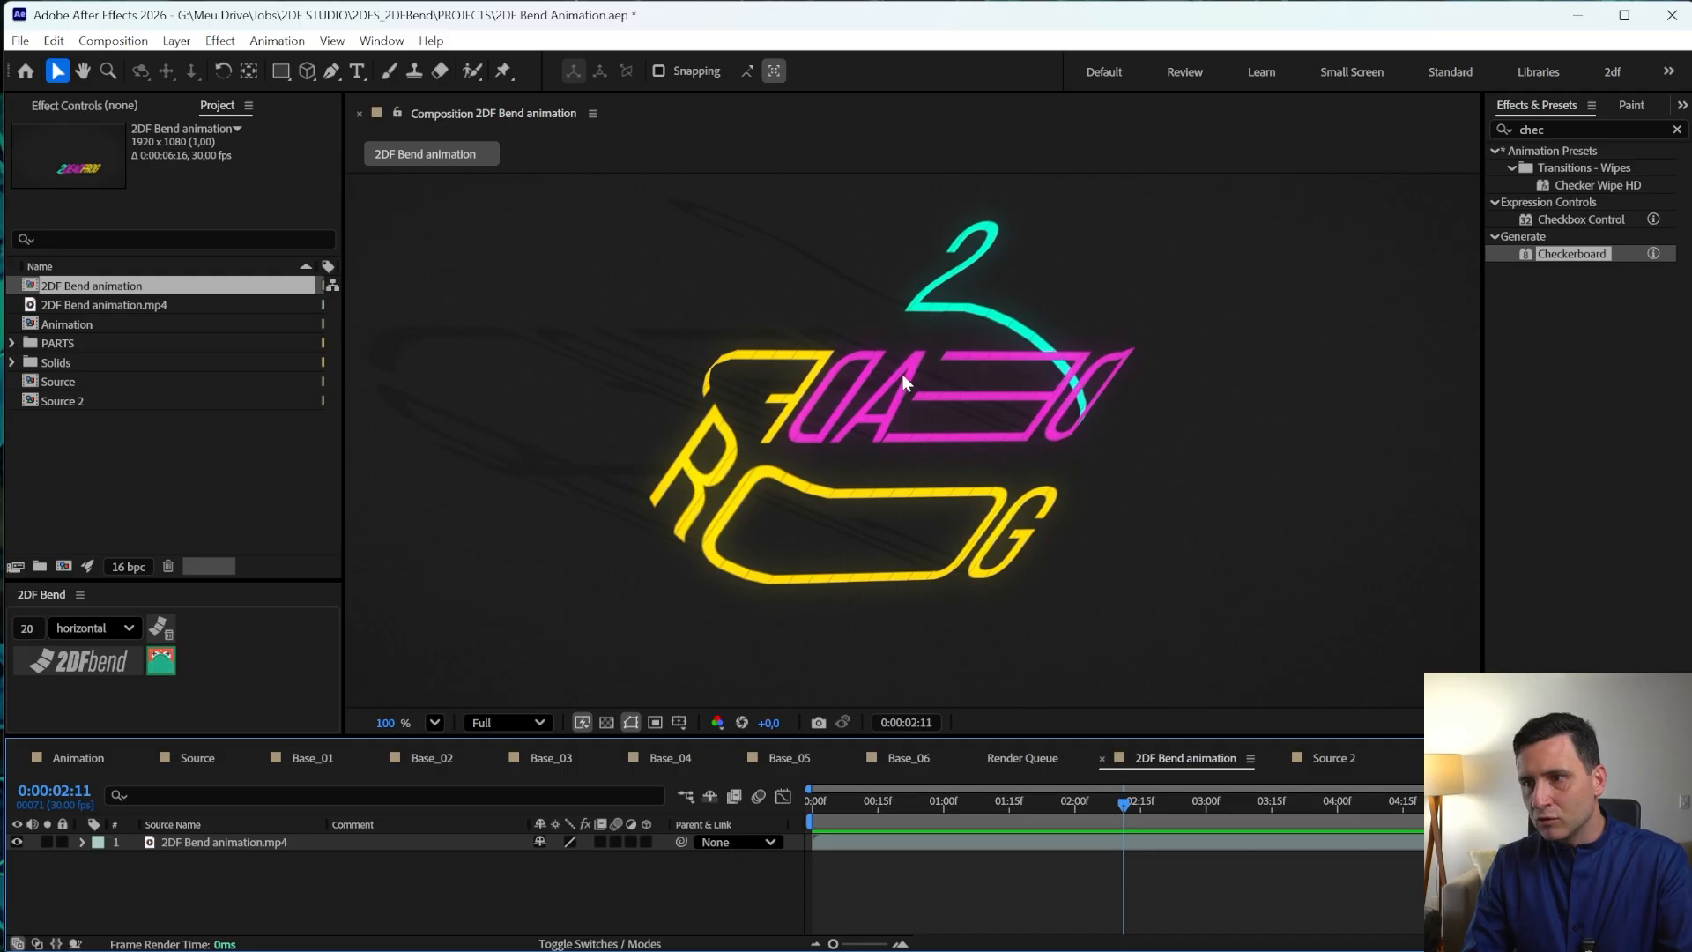
- Open the Source composition, preview it and scrub to 0:00:02:16 to examine the stretching letters
double_click(58, 382)
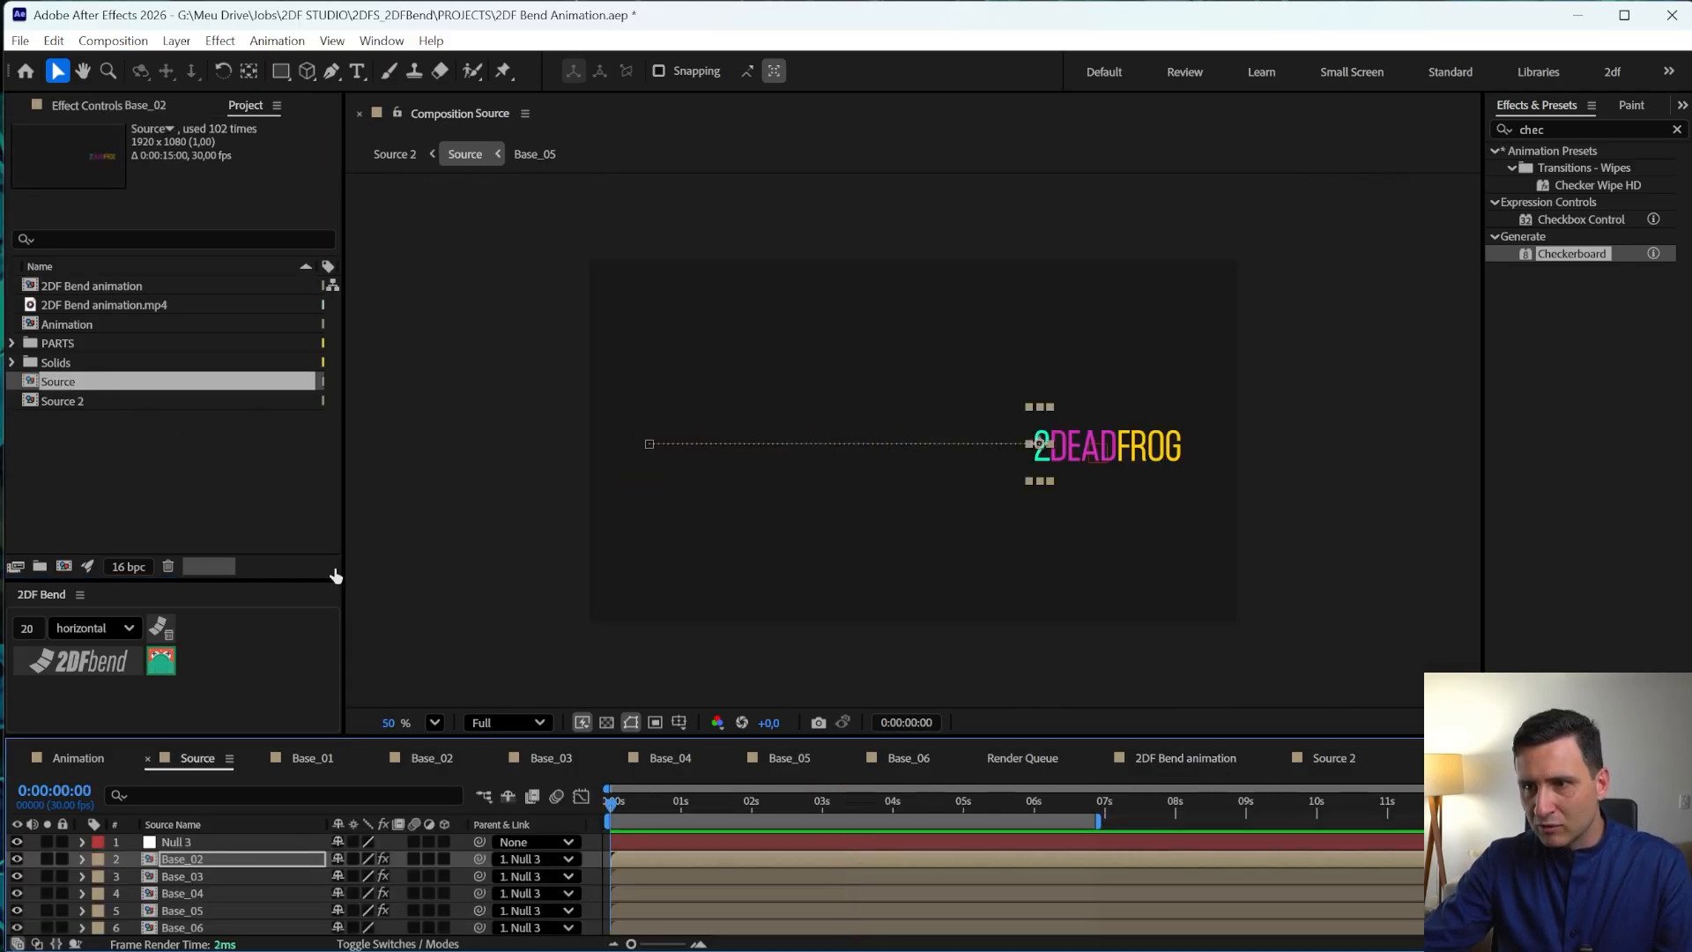
key("space")
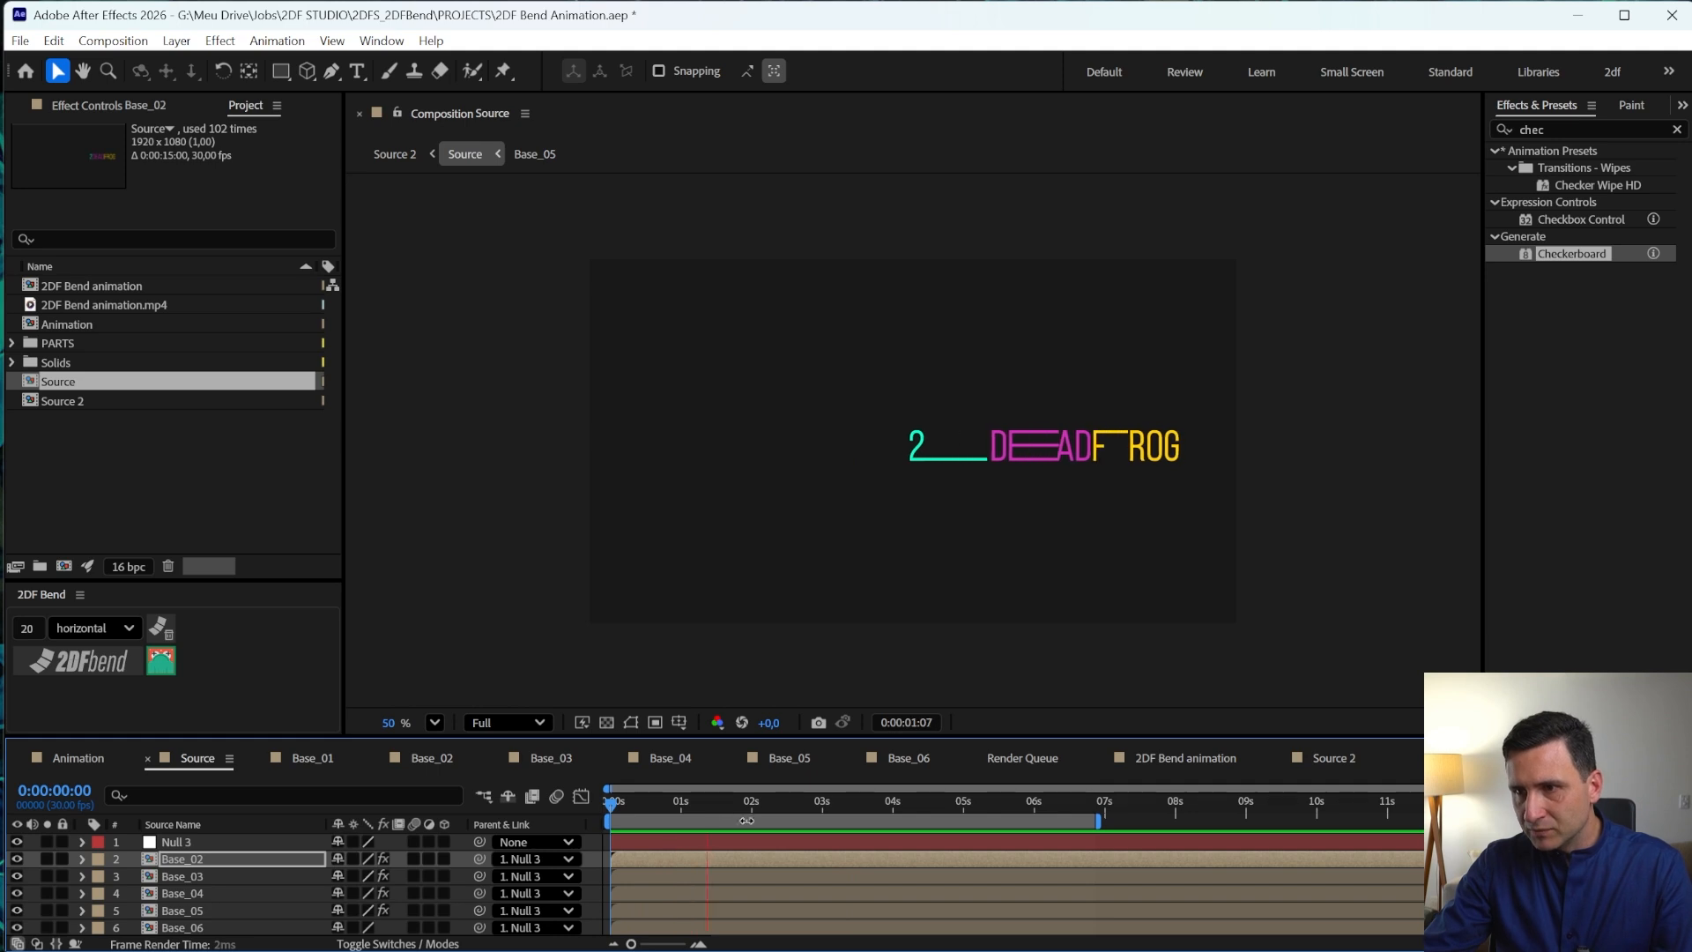
left_click_drag(737, 811, 789, 809)
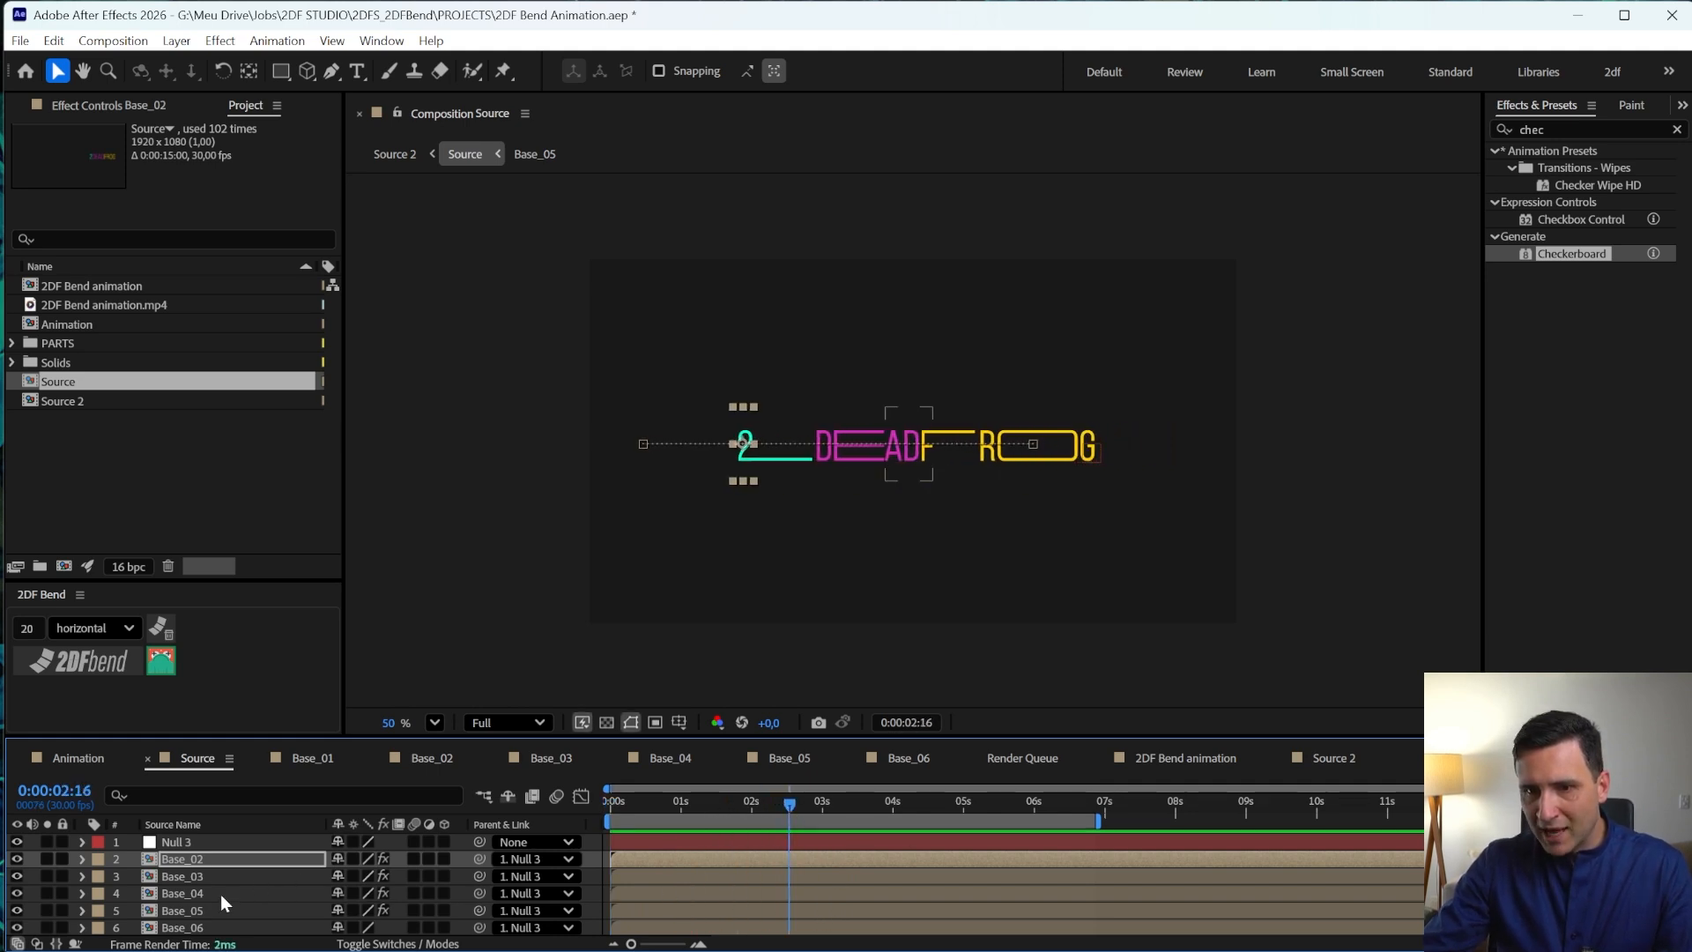
- Turn off the effects on layers Base_02 to Base_06 and scrub to 0:00:00:29
left_click_drag(210, 905, 208, 873)
key("ctrl+a")
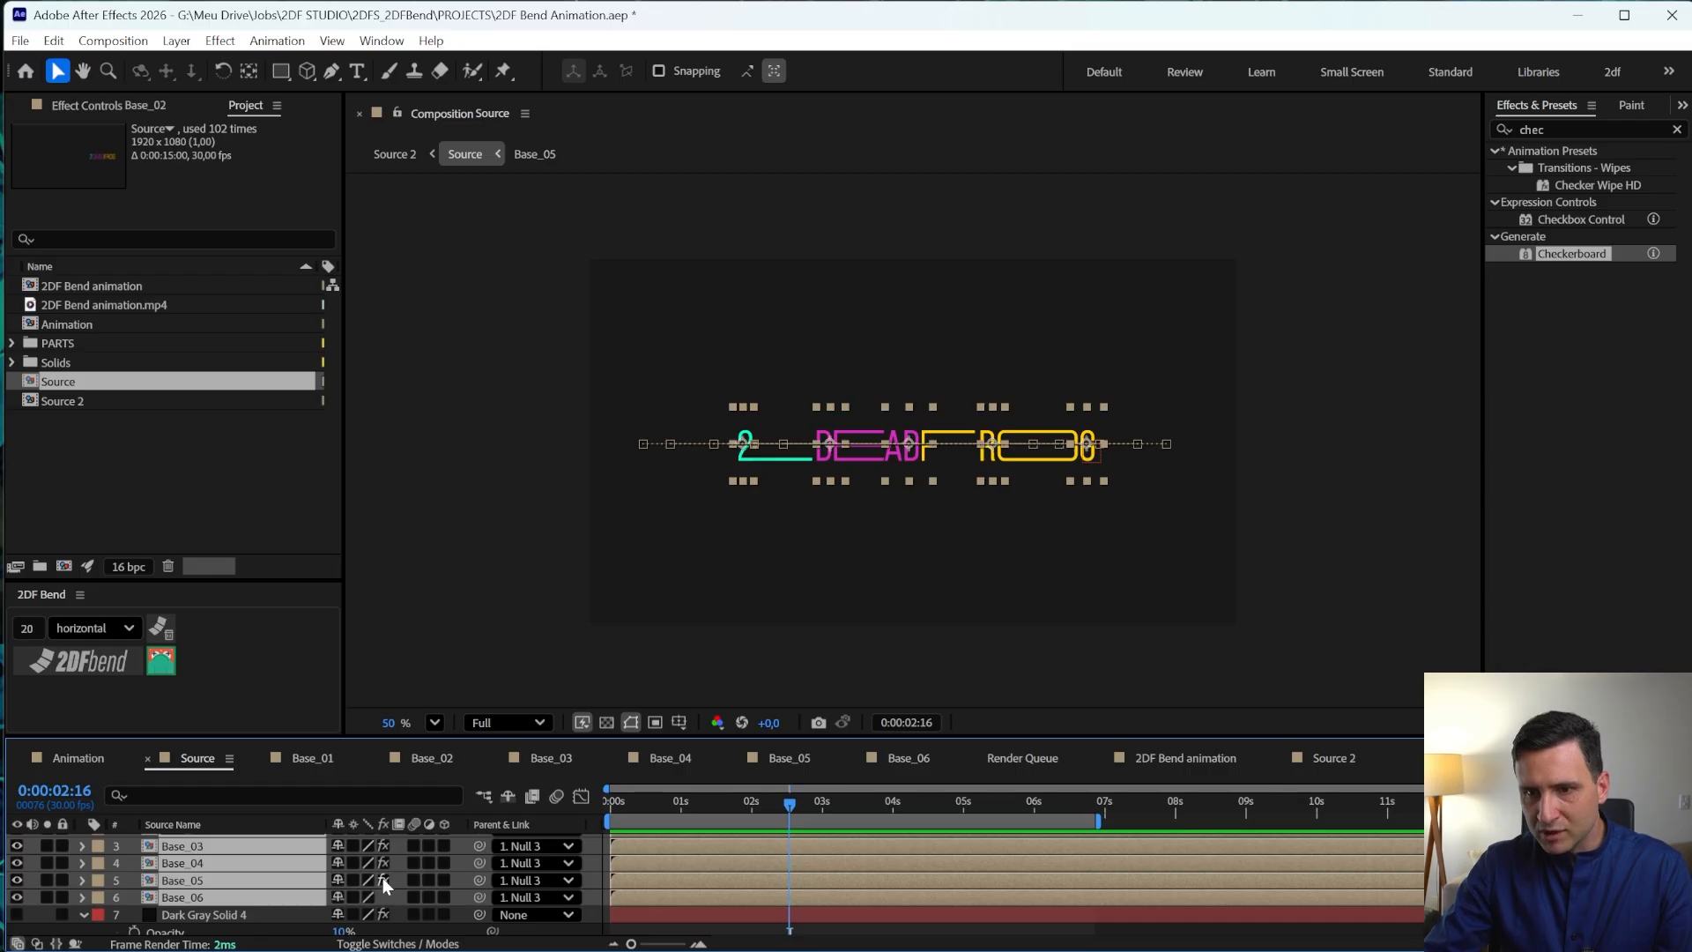
left_click(383, 880)
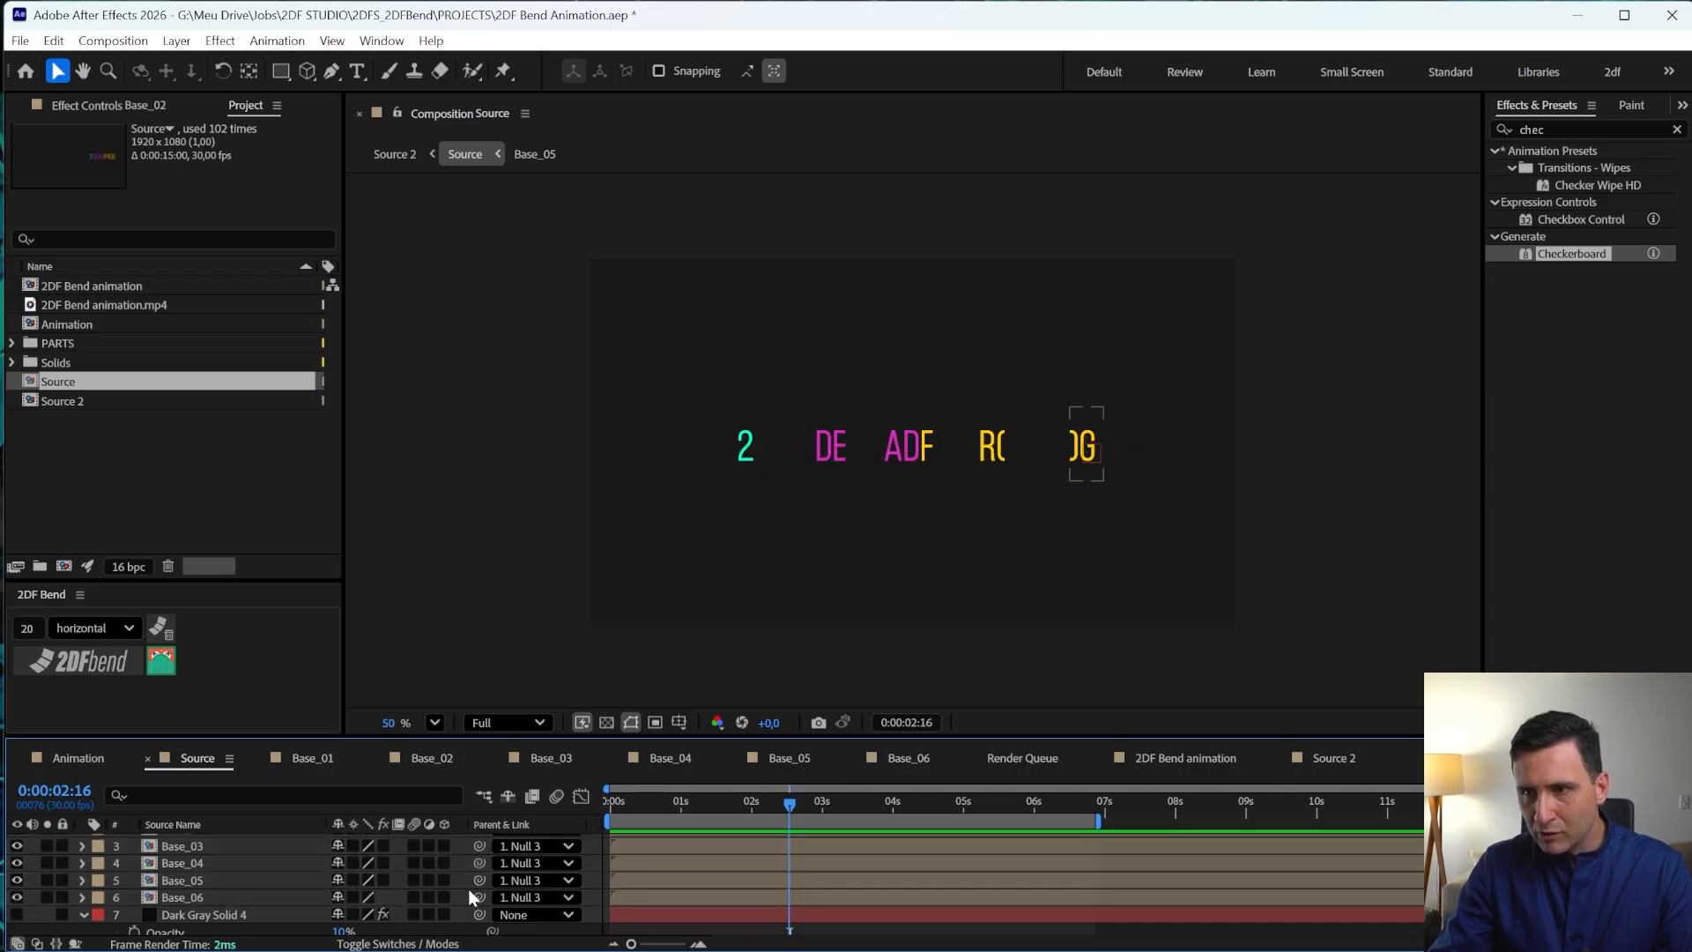
mouse_move(658, 805)
left_mouse_down()
mouse_move(610, 808)
mouse_move(680, 809)
left_mouse_up()
scroll(292, 843, "up", 2)
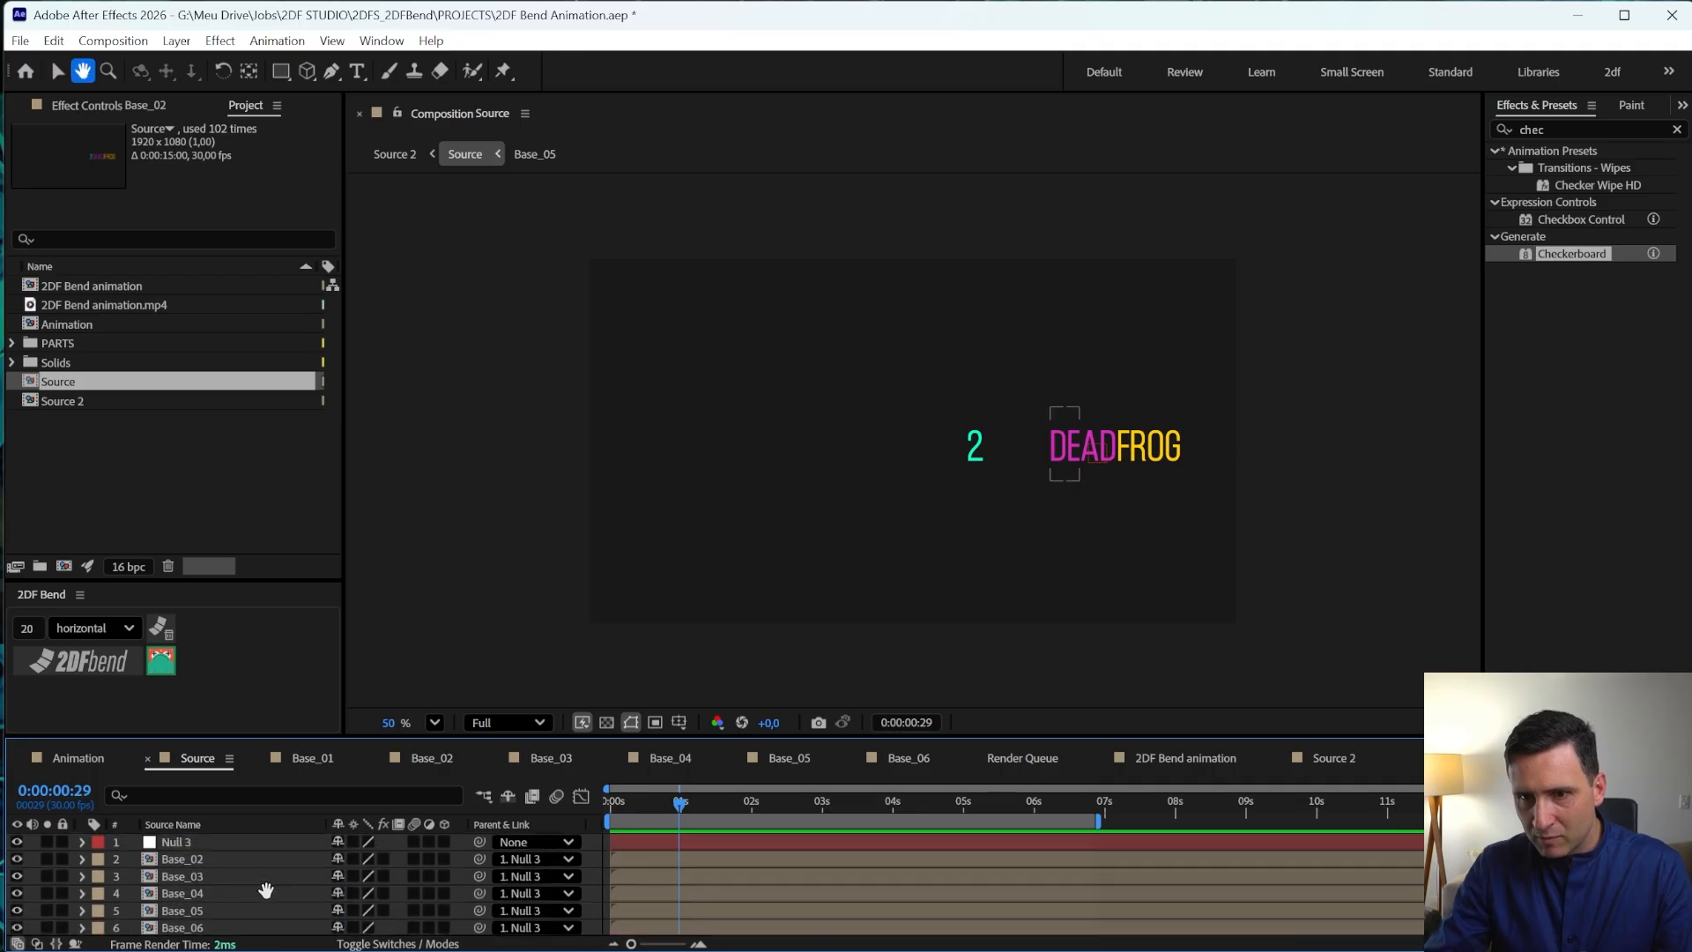
- Re-enable Base_02's effects, show its CC RepeTile settings, try a different Expand Right value and undo it
left_click(182, 859)
left_click(141, 104)
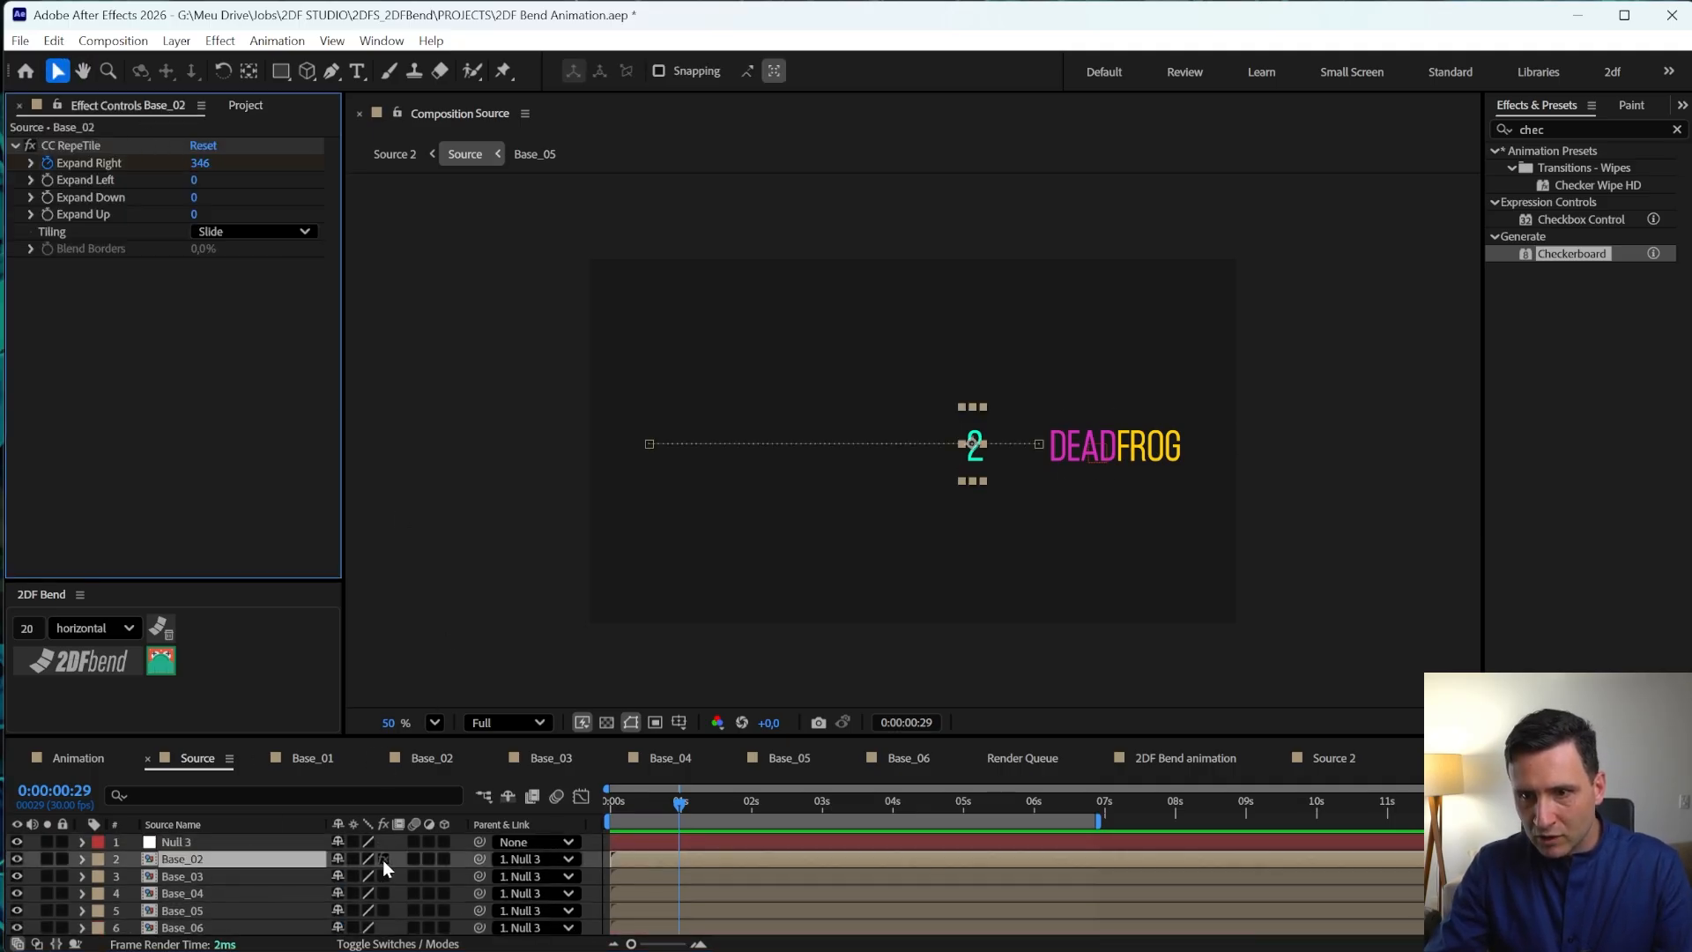
left_click(382, 860)
left_click(87, 162)
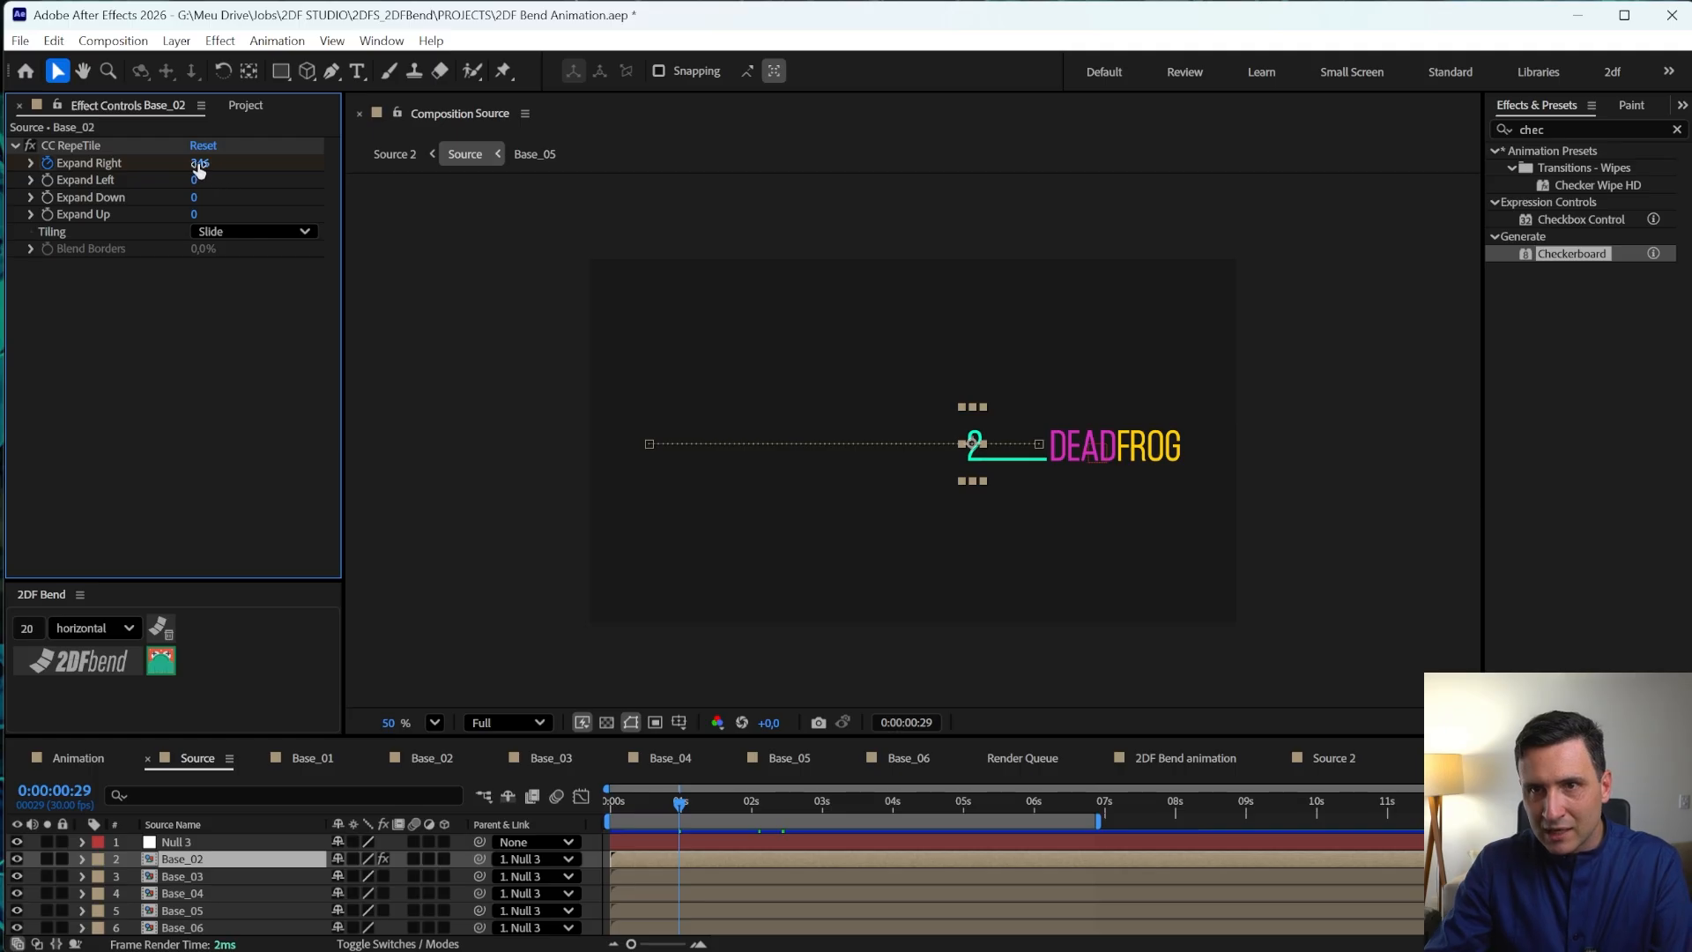
left_click_drag(199, 170, 189, 294)
key("ctrl+z")
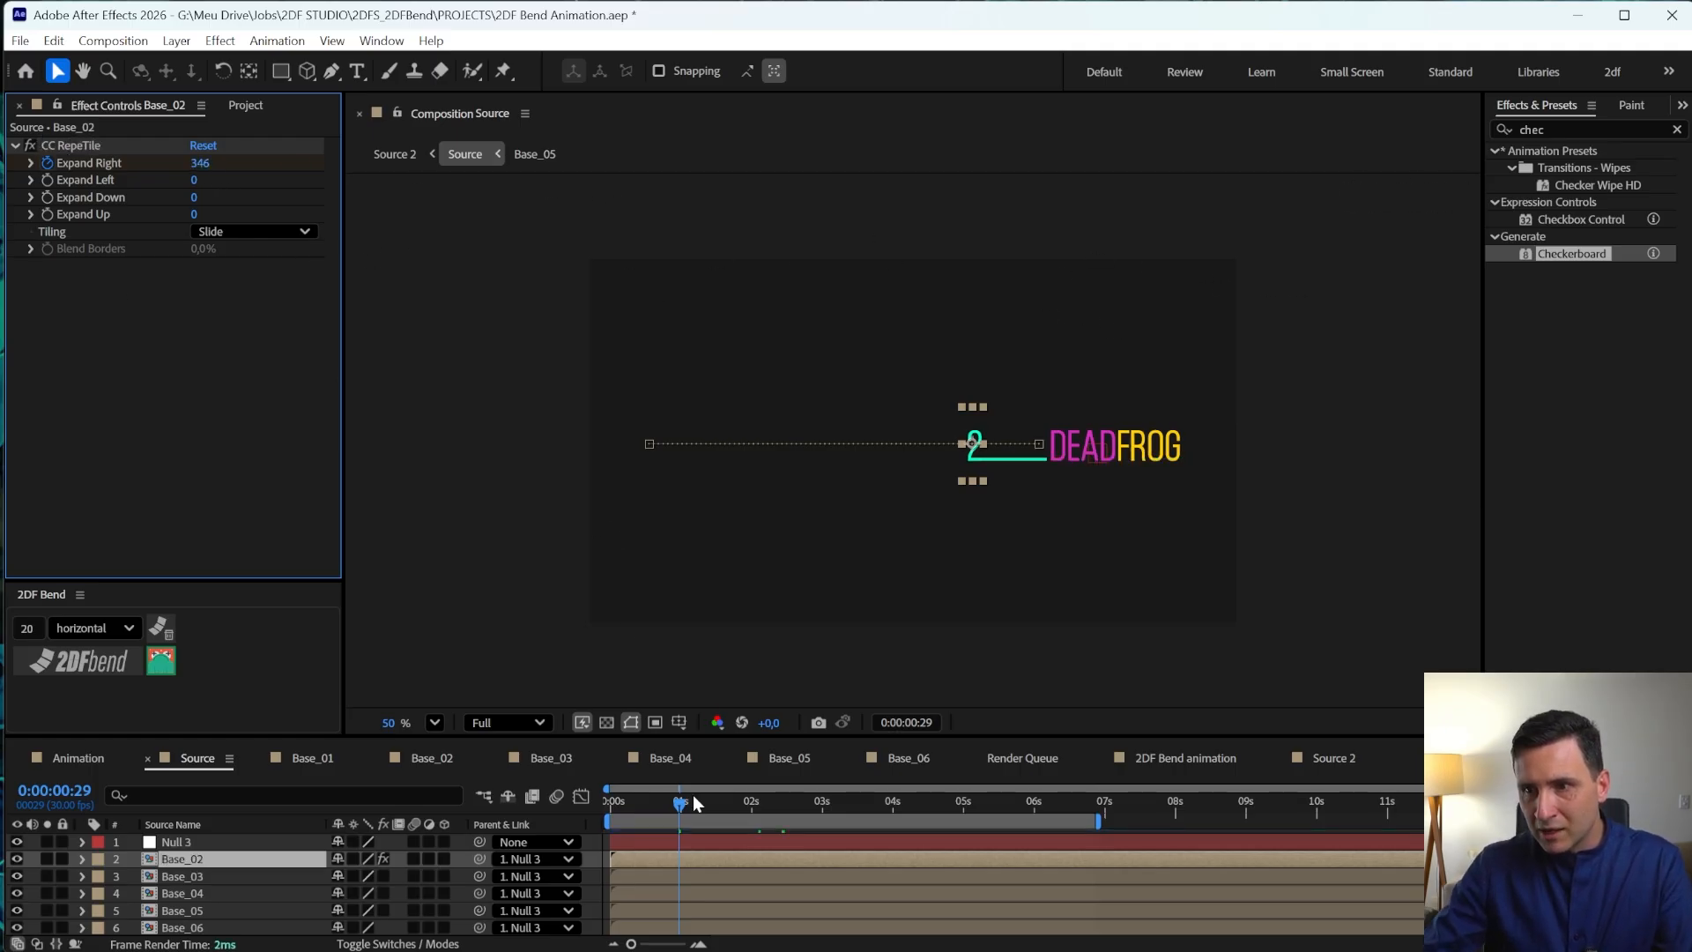
- At 0:00:01:12, turn the remaining Base layers' effects back on and preview the animation
left_click_drag(664, 803, 709, 804)
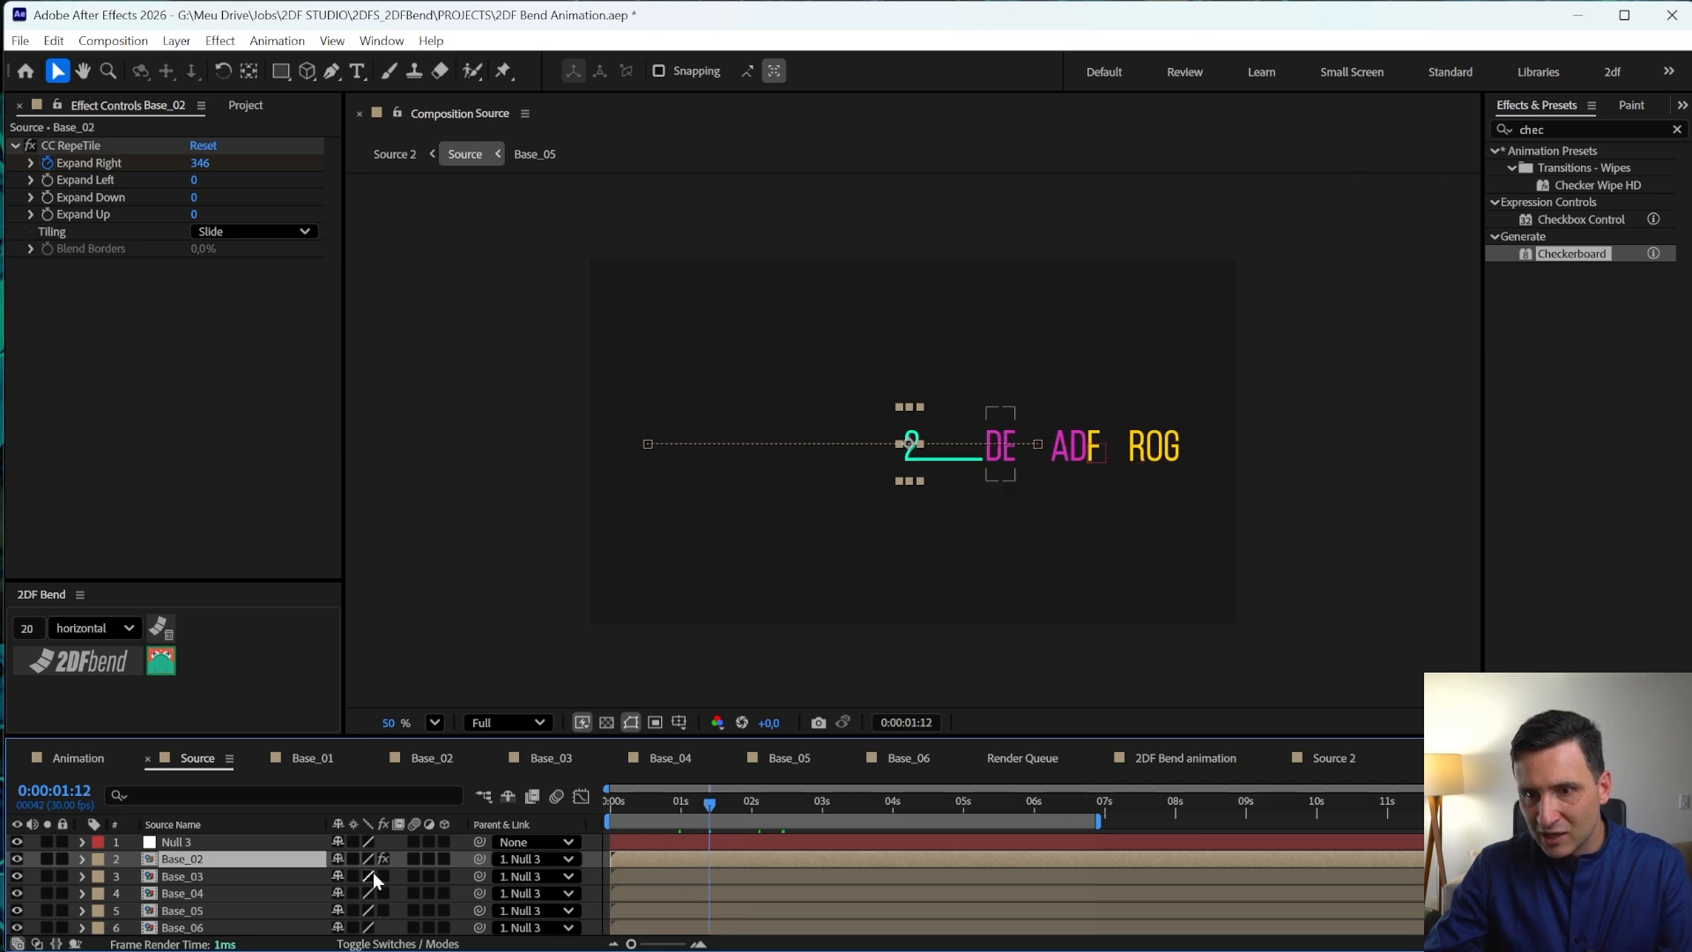
left_click(428, 859)
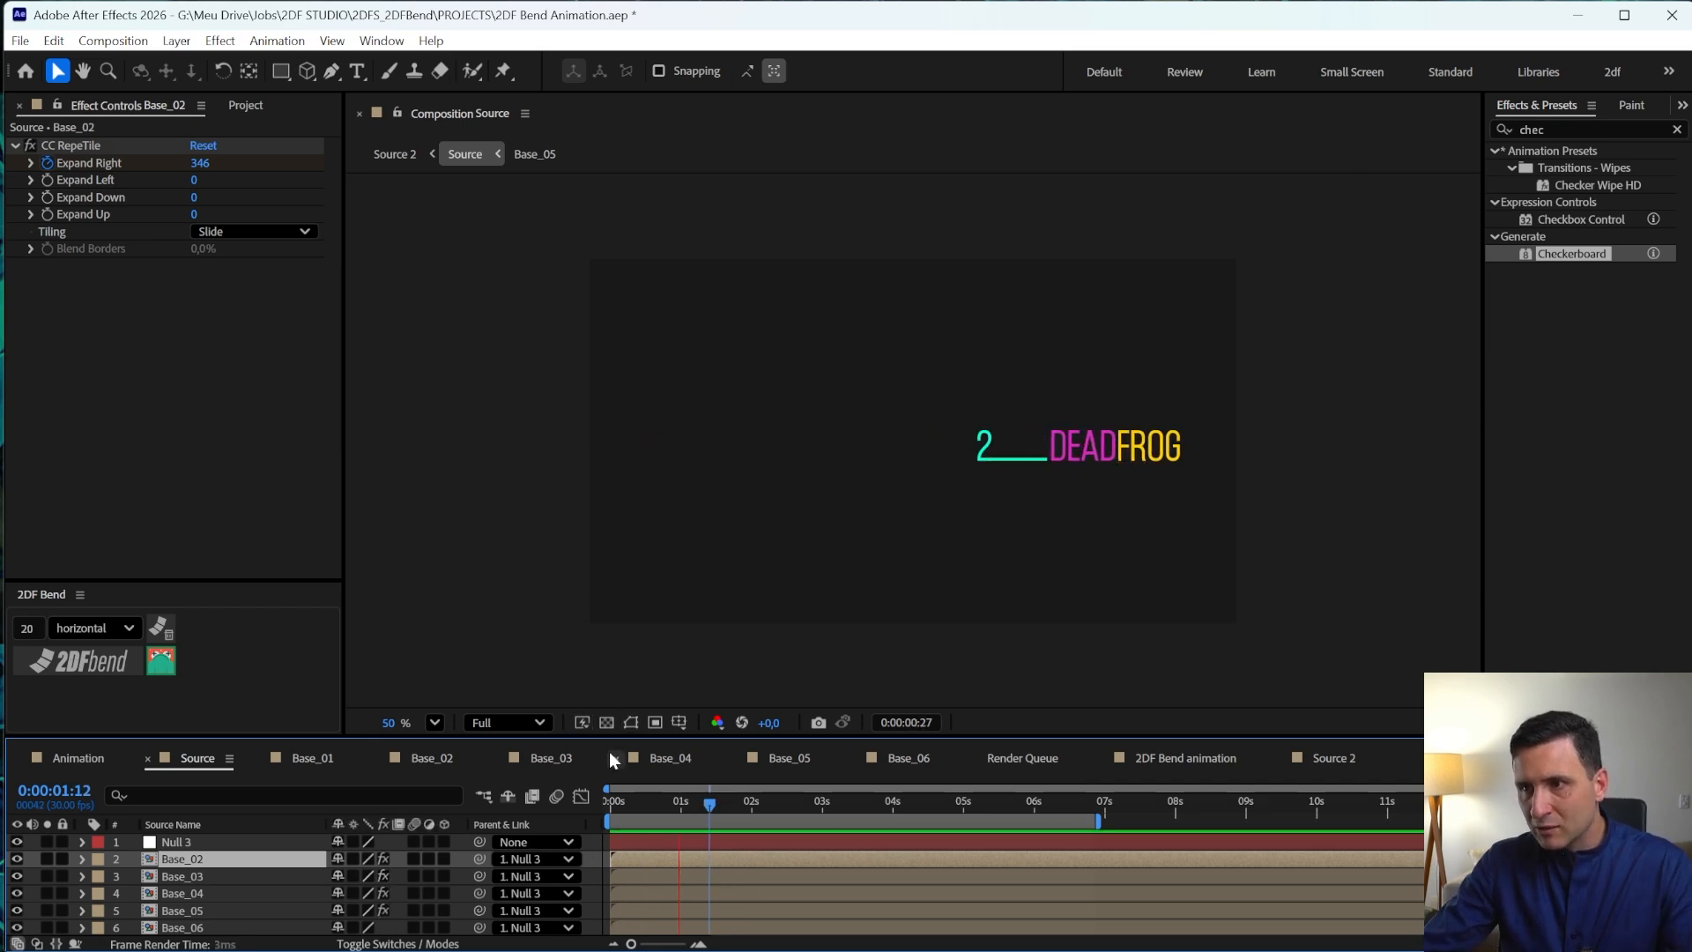
key("space")
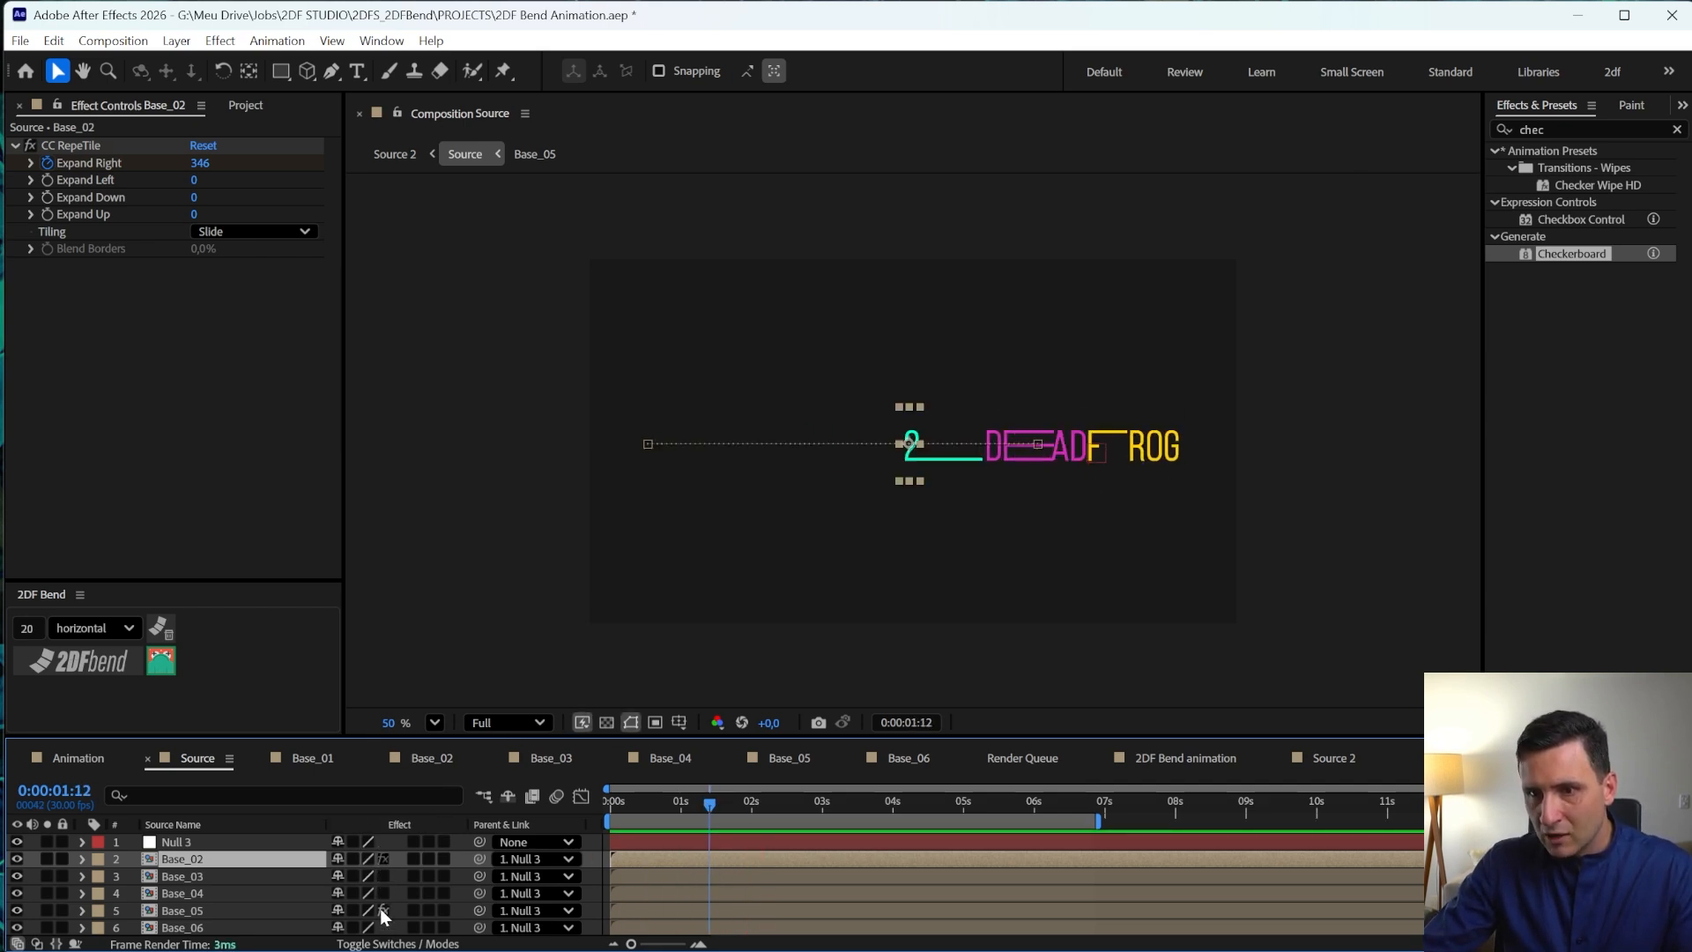
- Preview the animation with effects off on layers Base_02 to Base_05, and again with them restored
left_click_drag(381, 910, 383, 858)
key("space")
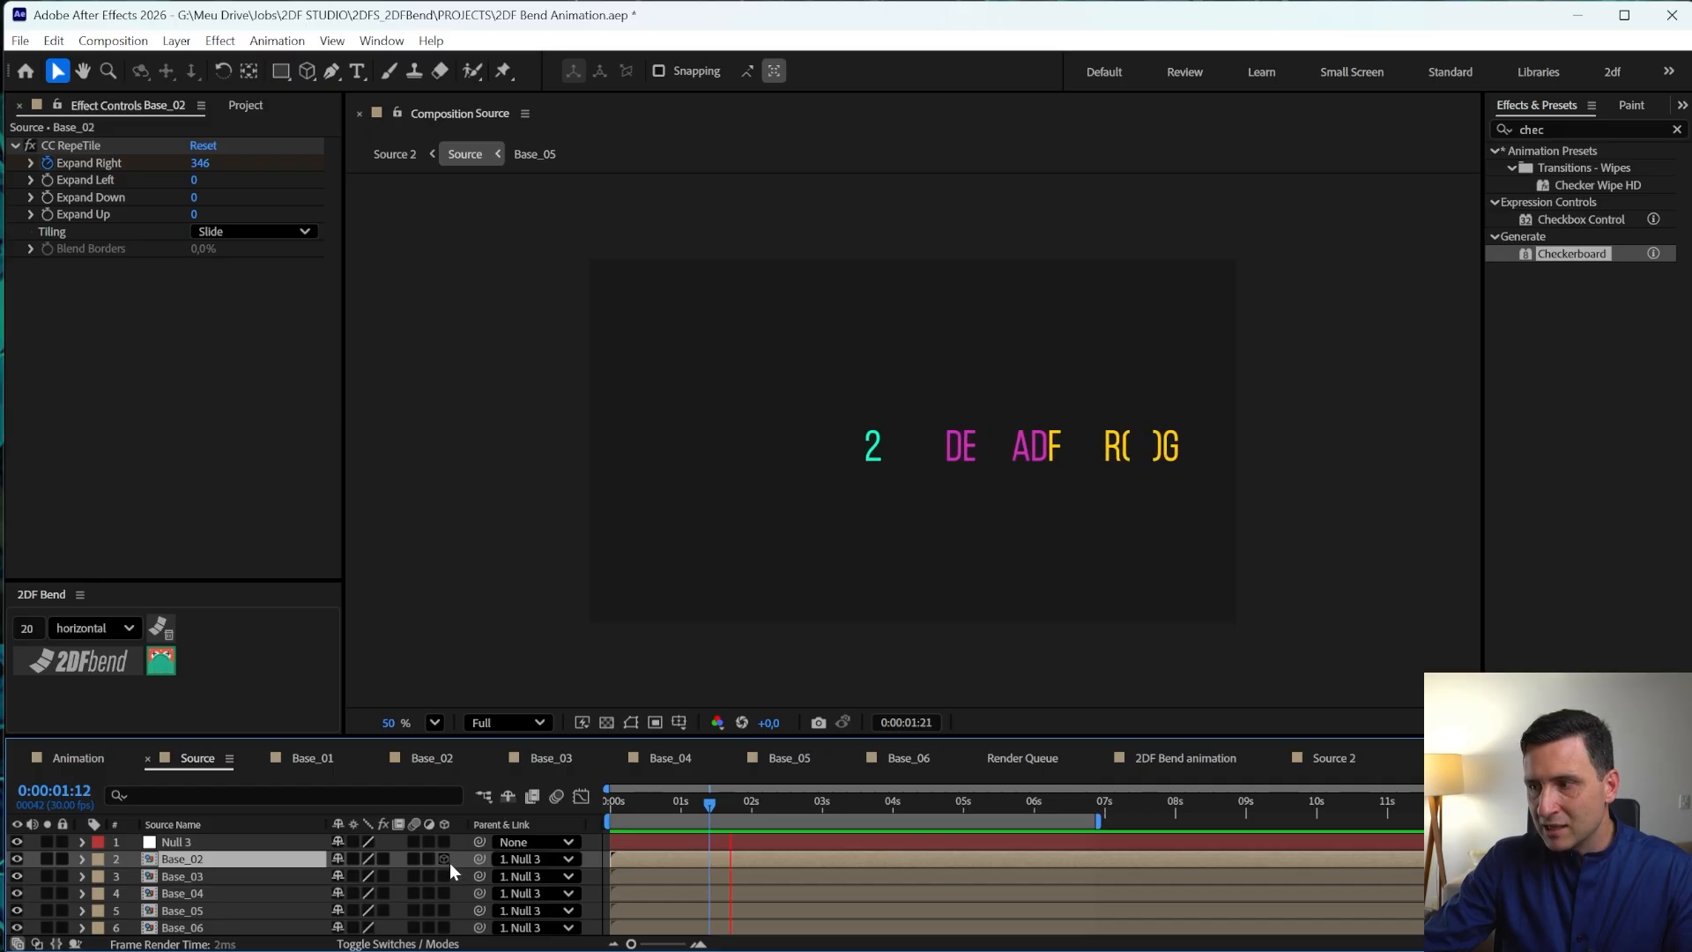
key("space")
left_click_drag(381, 858, 383, 911)
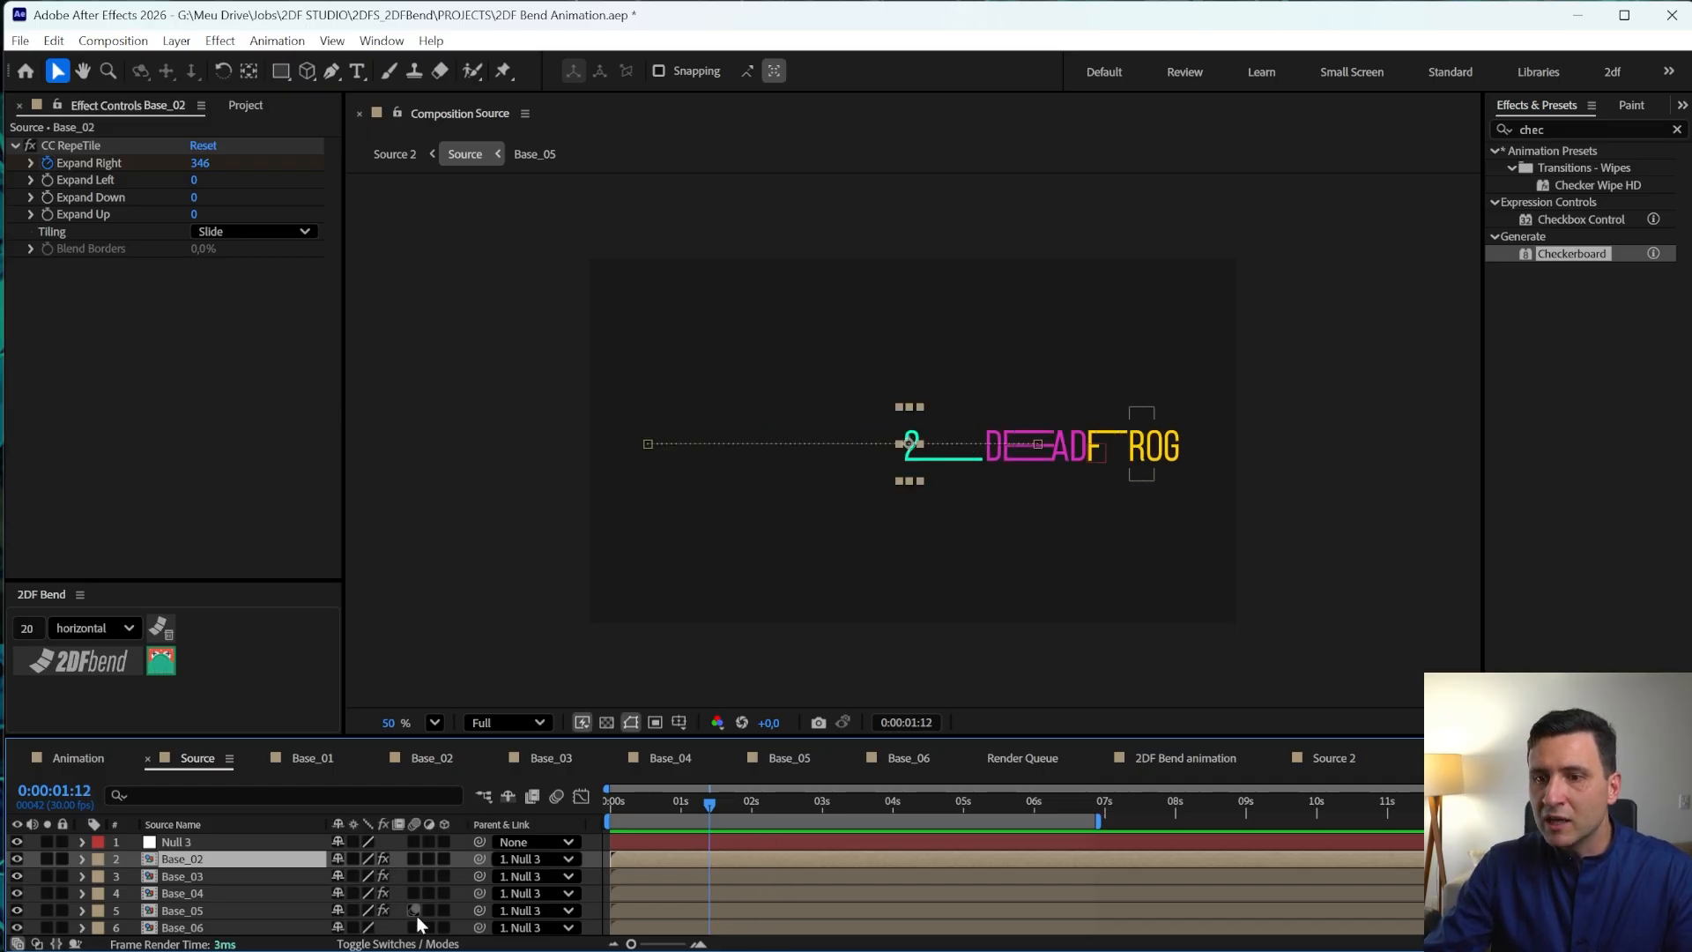
key("space")
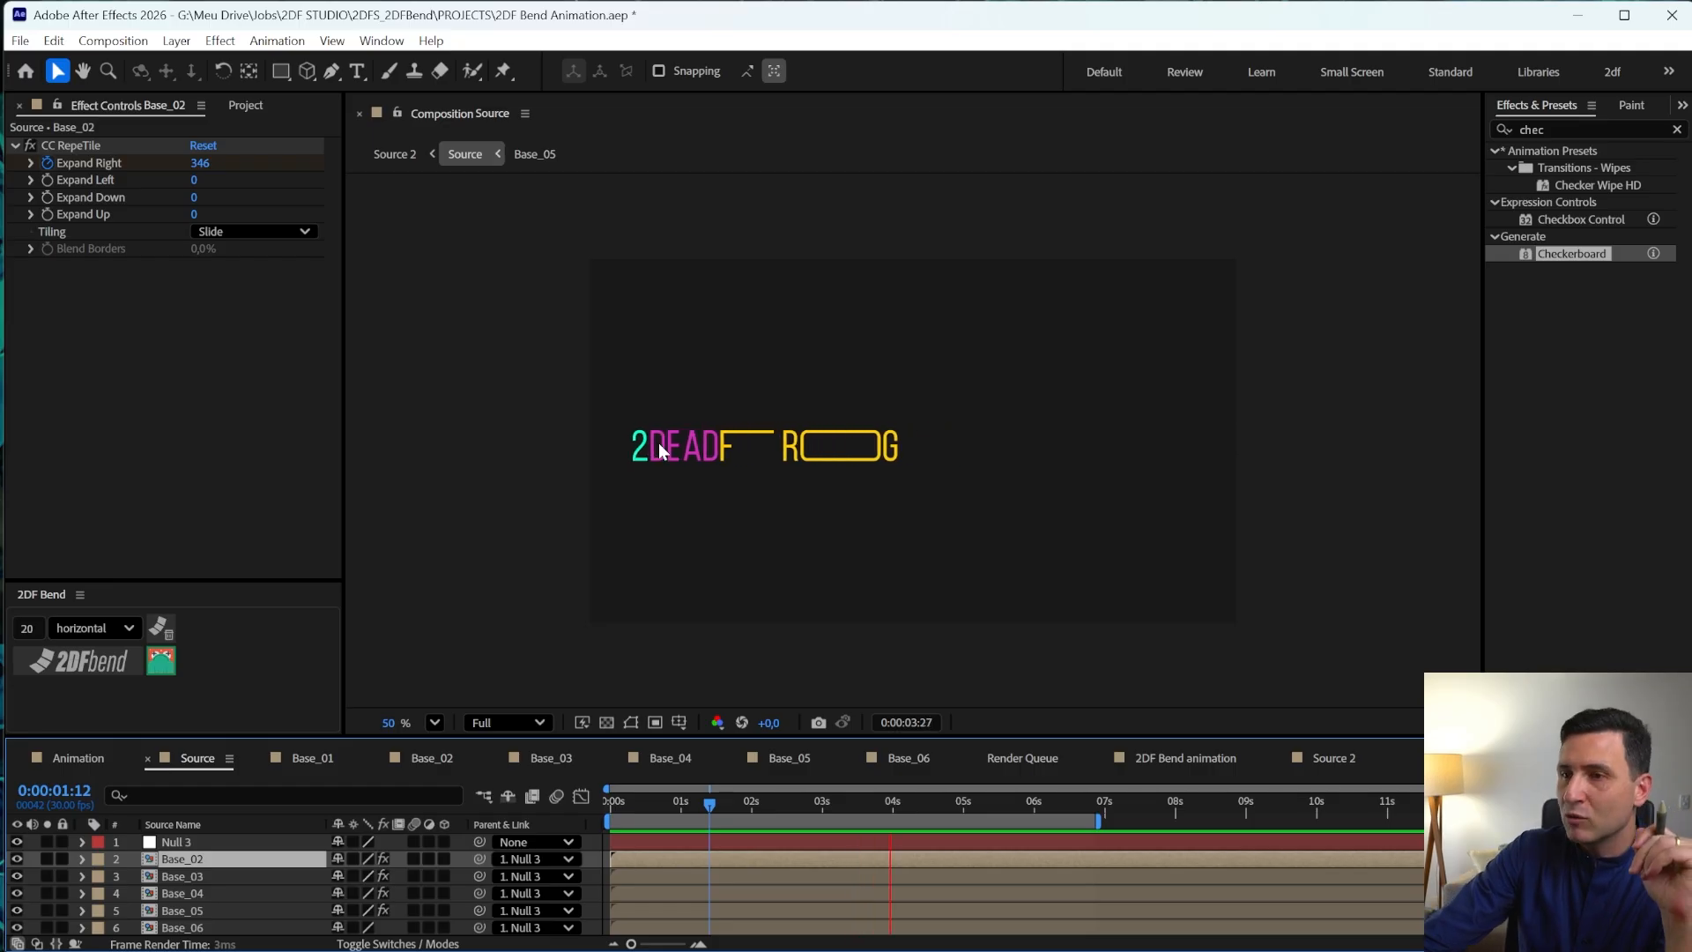
key("space")
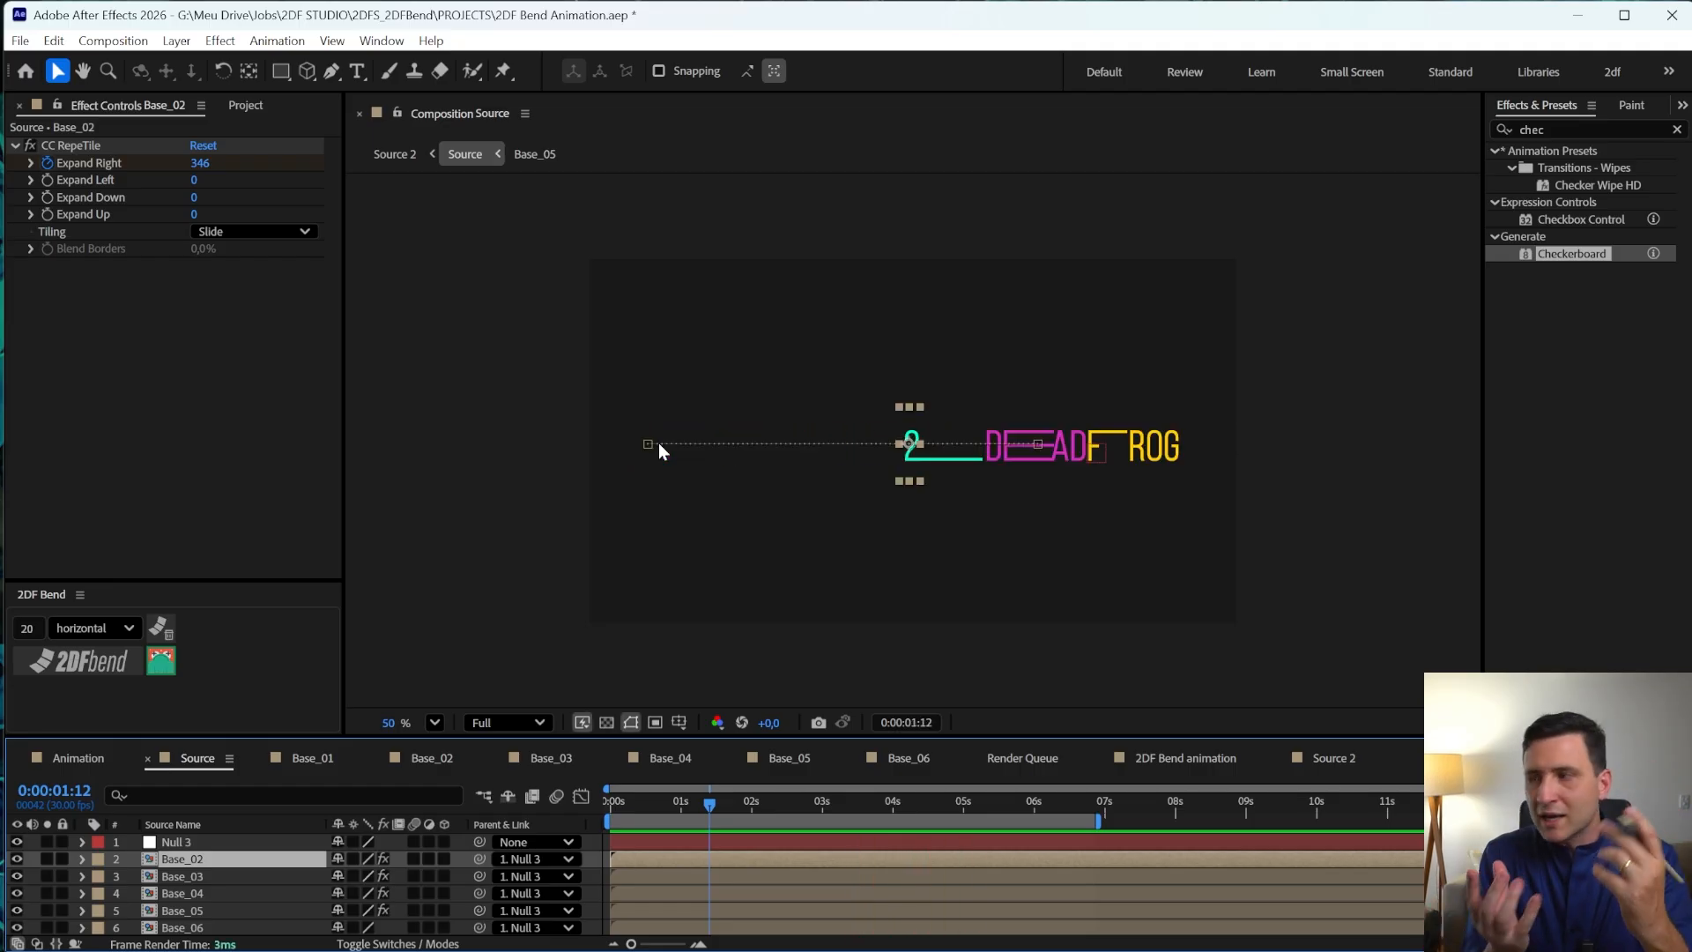
- Delete the existing Source 2 composition from the project and create a new composition from Source
left_click(245, 105)
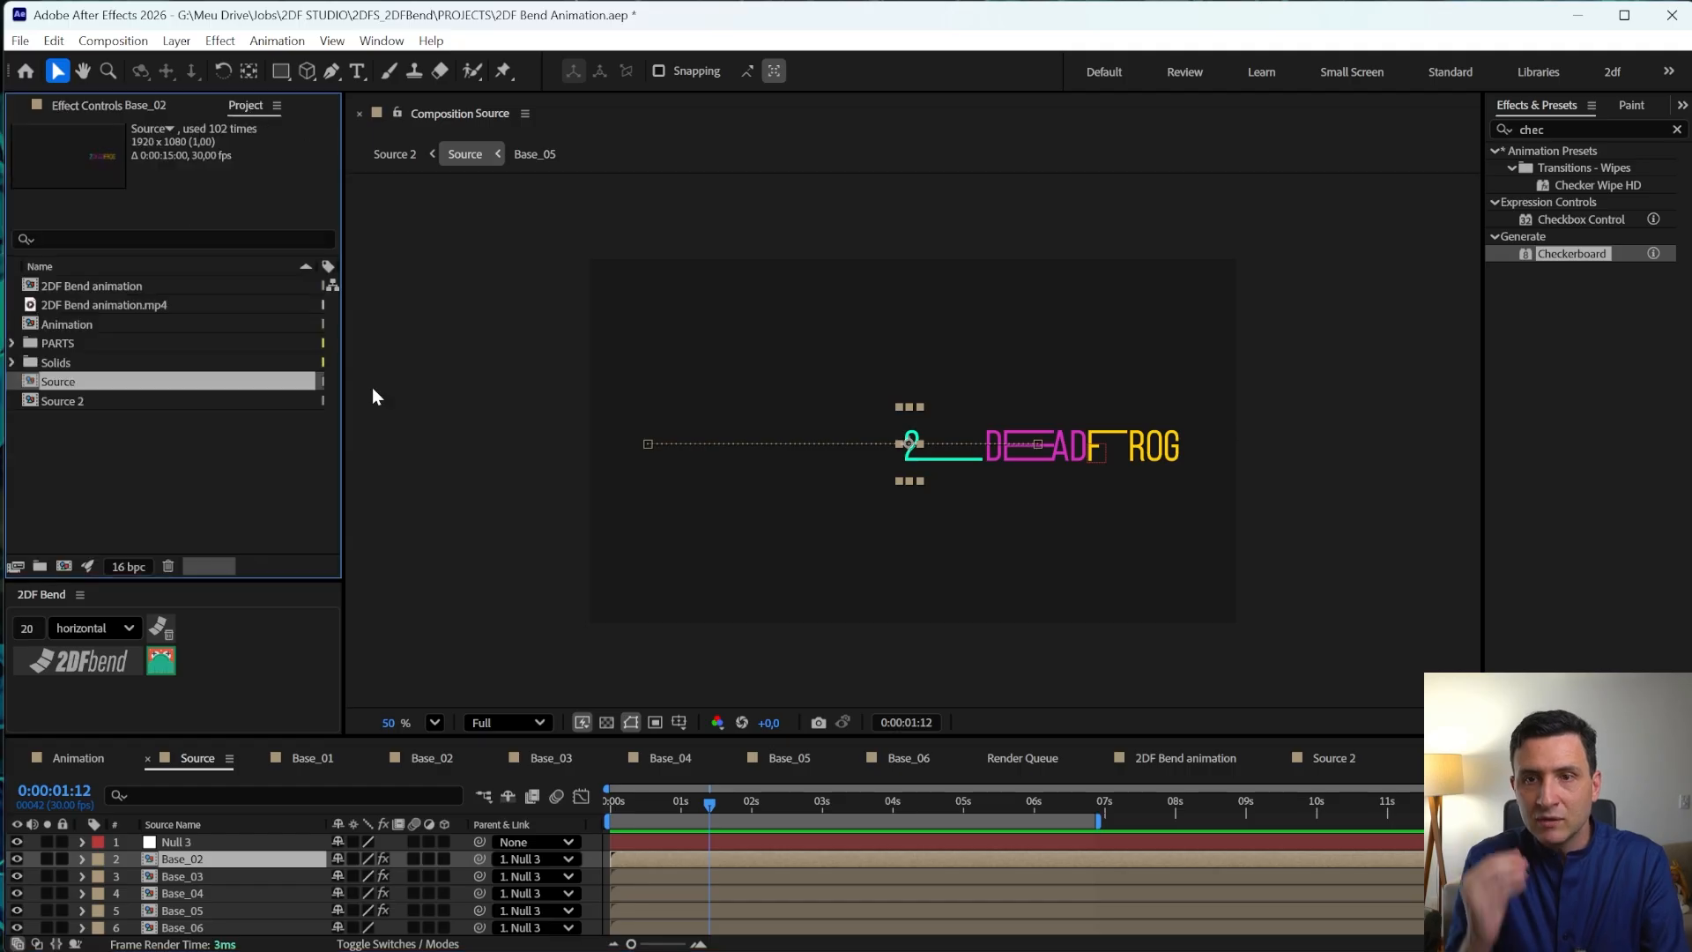
left_click(76, 428)
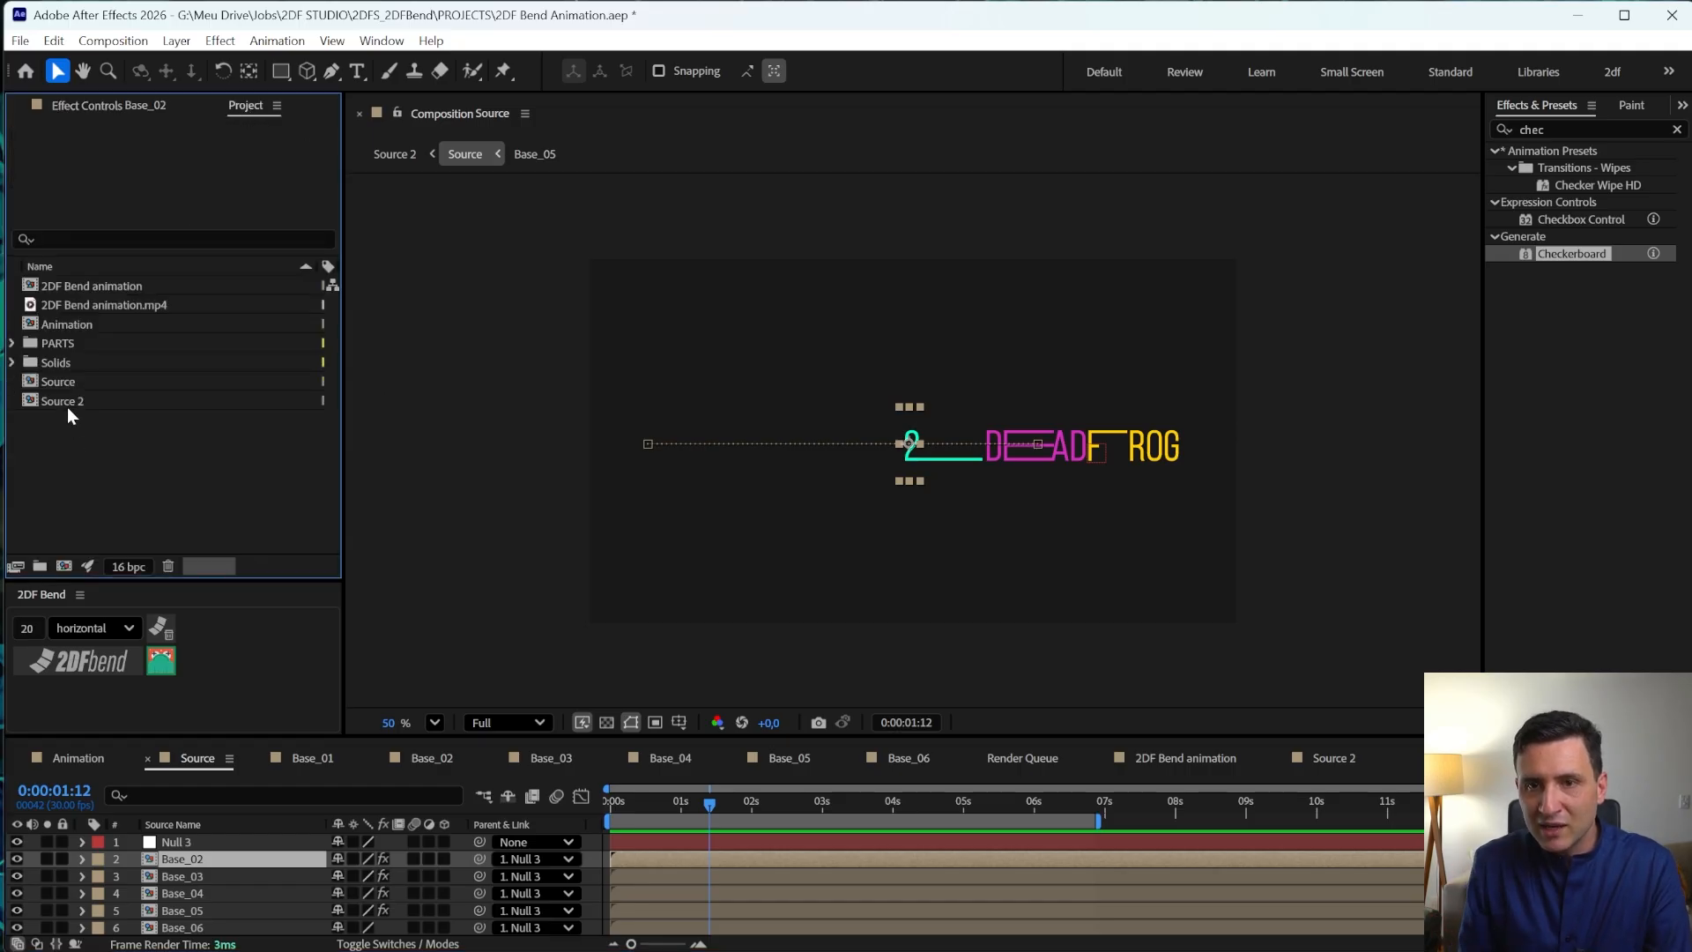
left_click(67, 407)
key("Delete")
key("Return")
left_click_drag(55, 381, 65, 566)
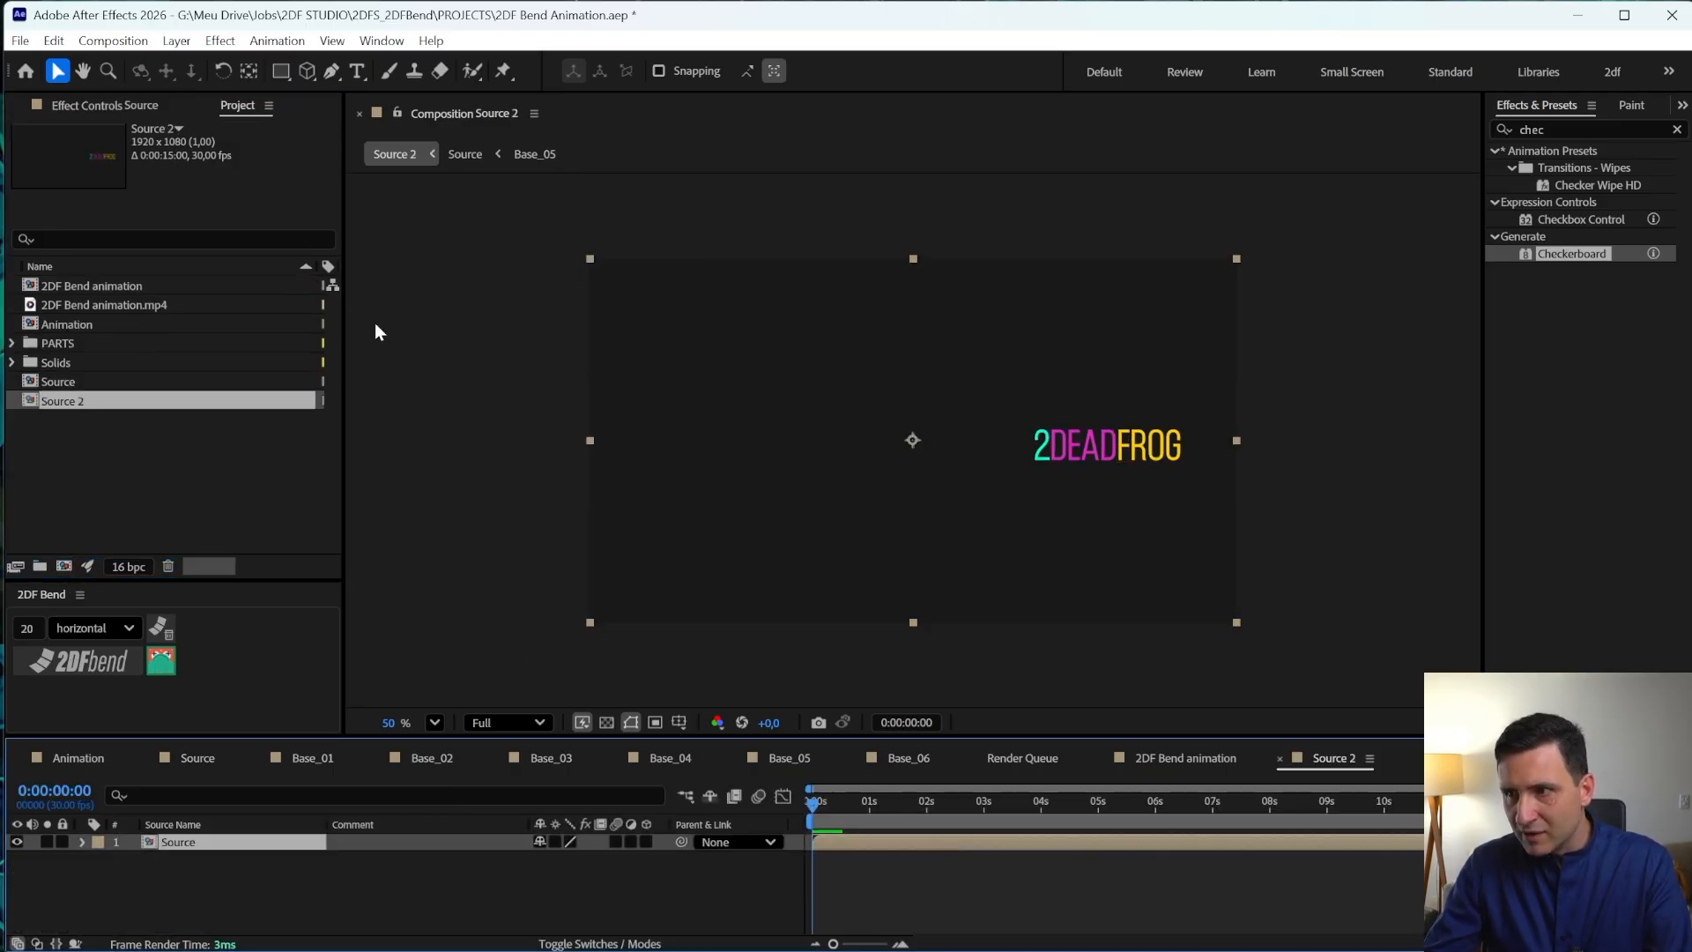
- Turn the Source layer in the Source 2 composition into a 3D layer
left_click(325, 879)
left_click(245, 839)
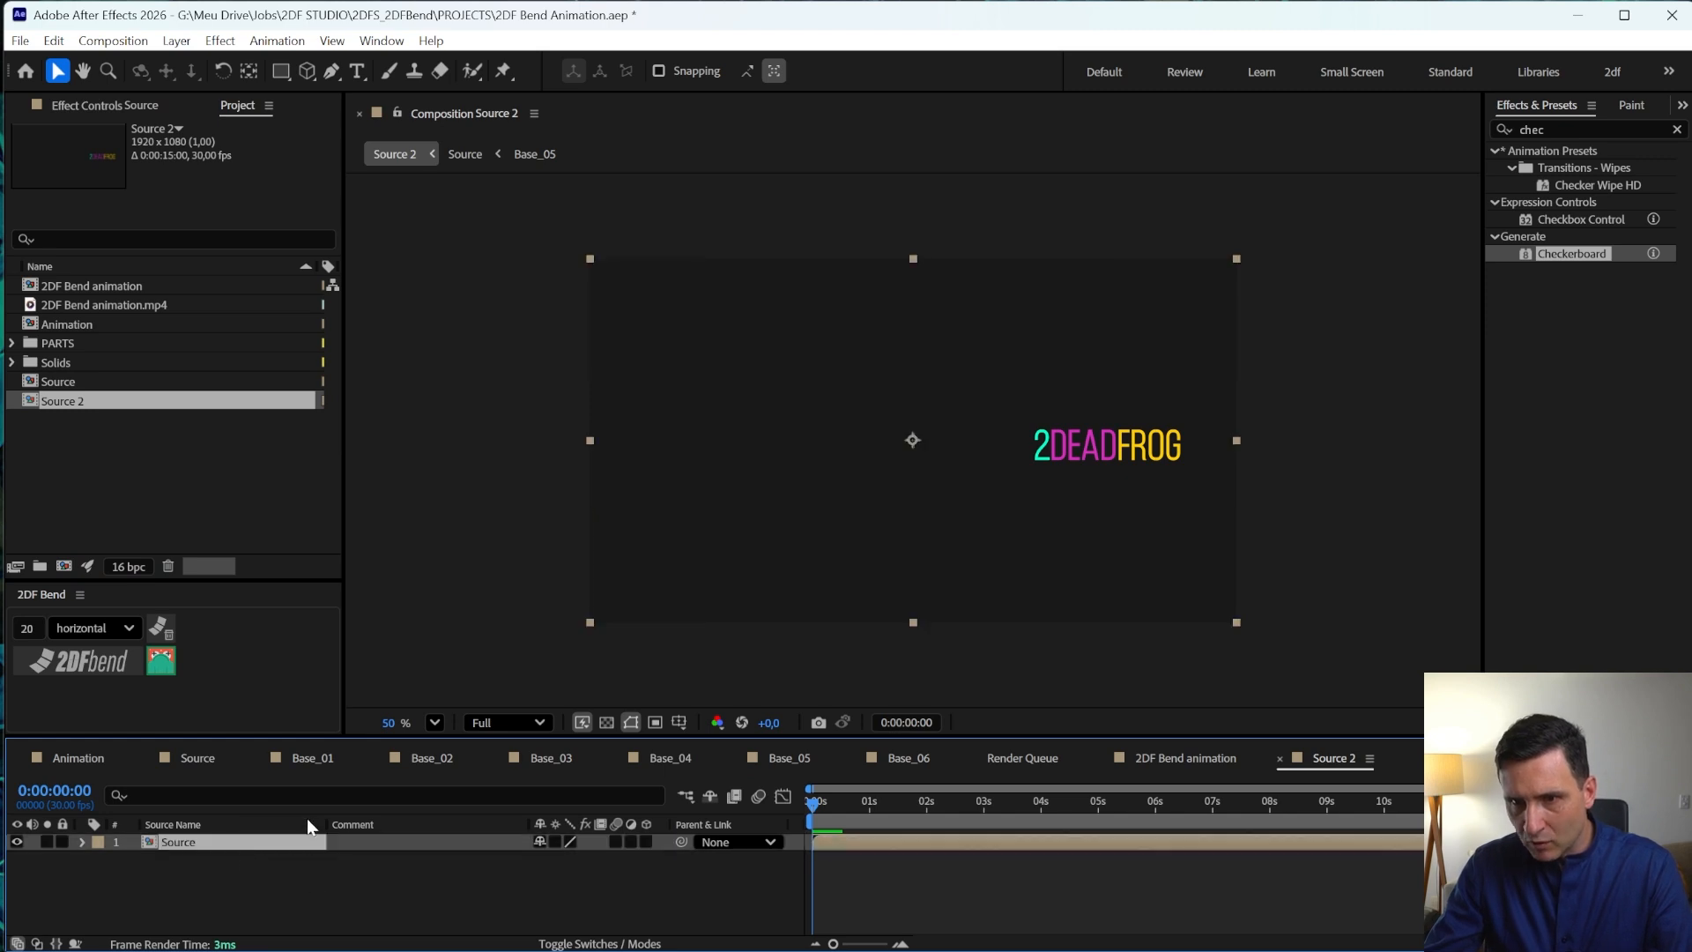
left_click(647, 841)
left_click(763, 865)
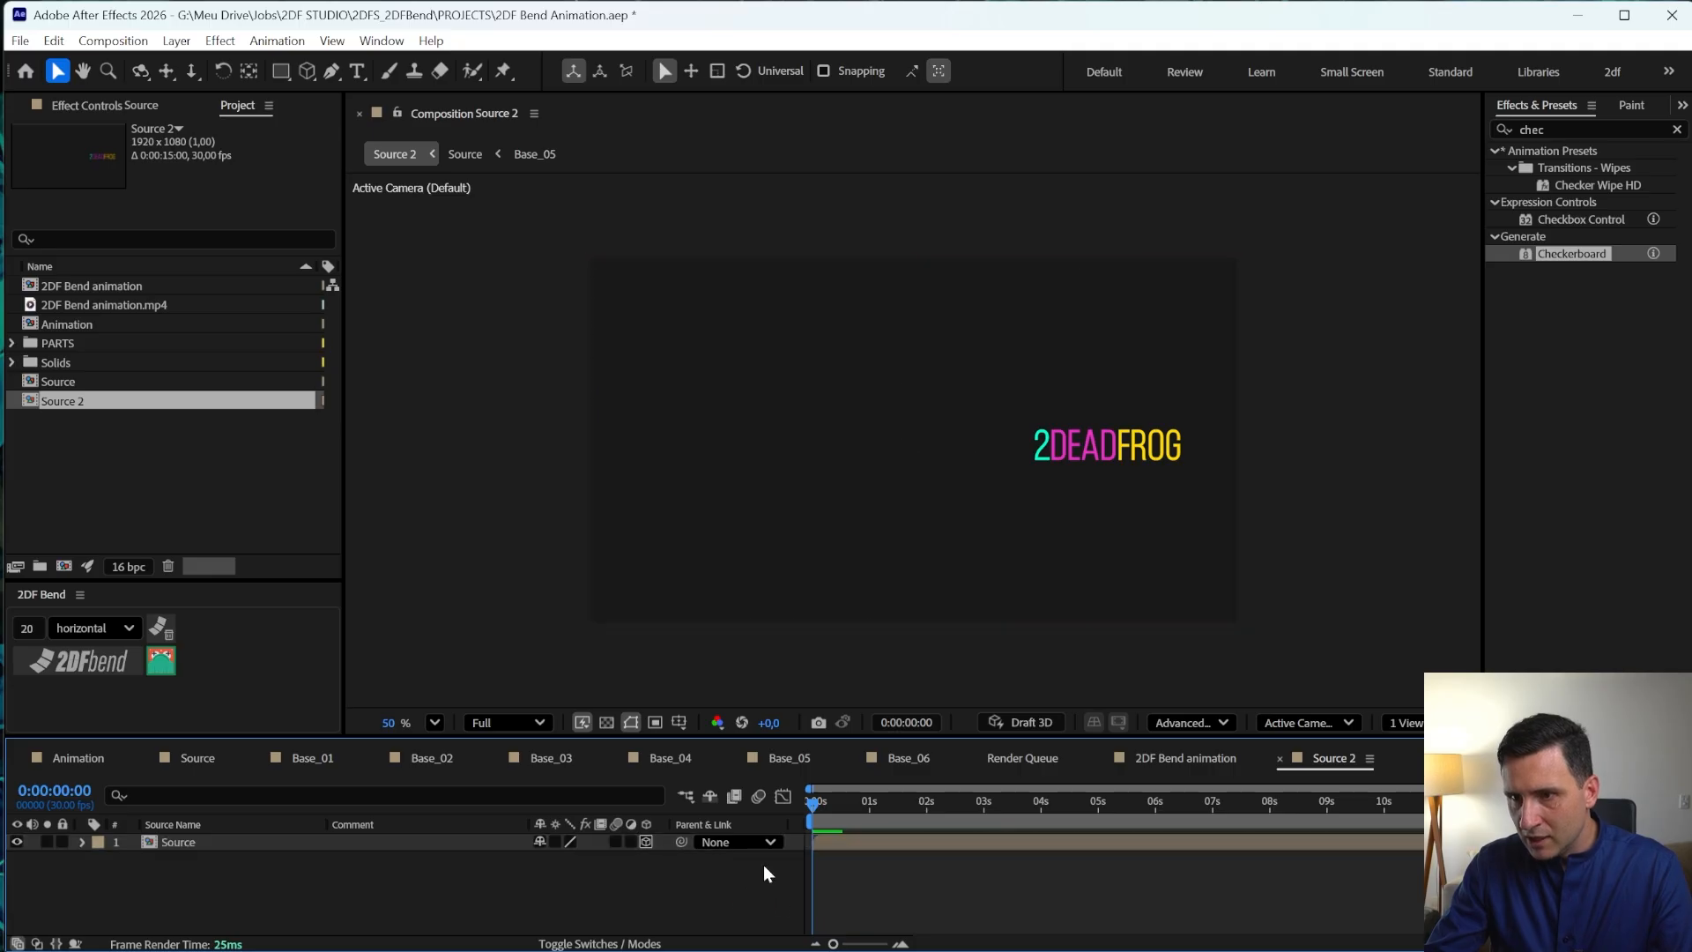
- Add a two-node camera with the 80mm preset to the Source 2 composition
right_click(576, 892)
mouse_move(621, 906)
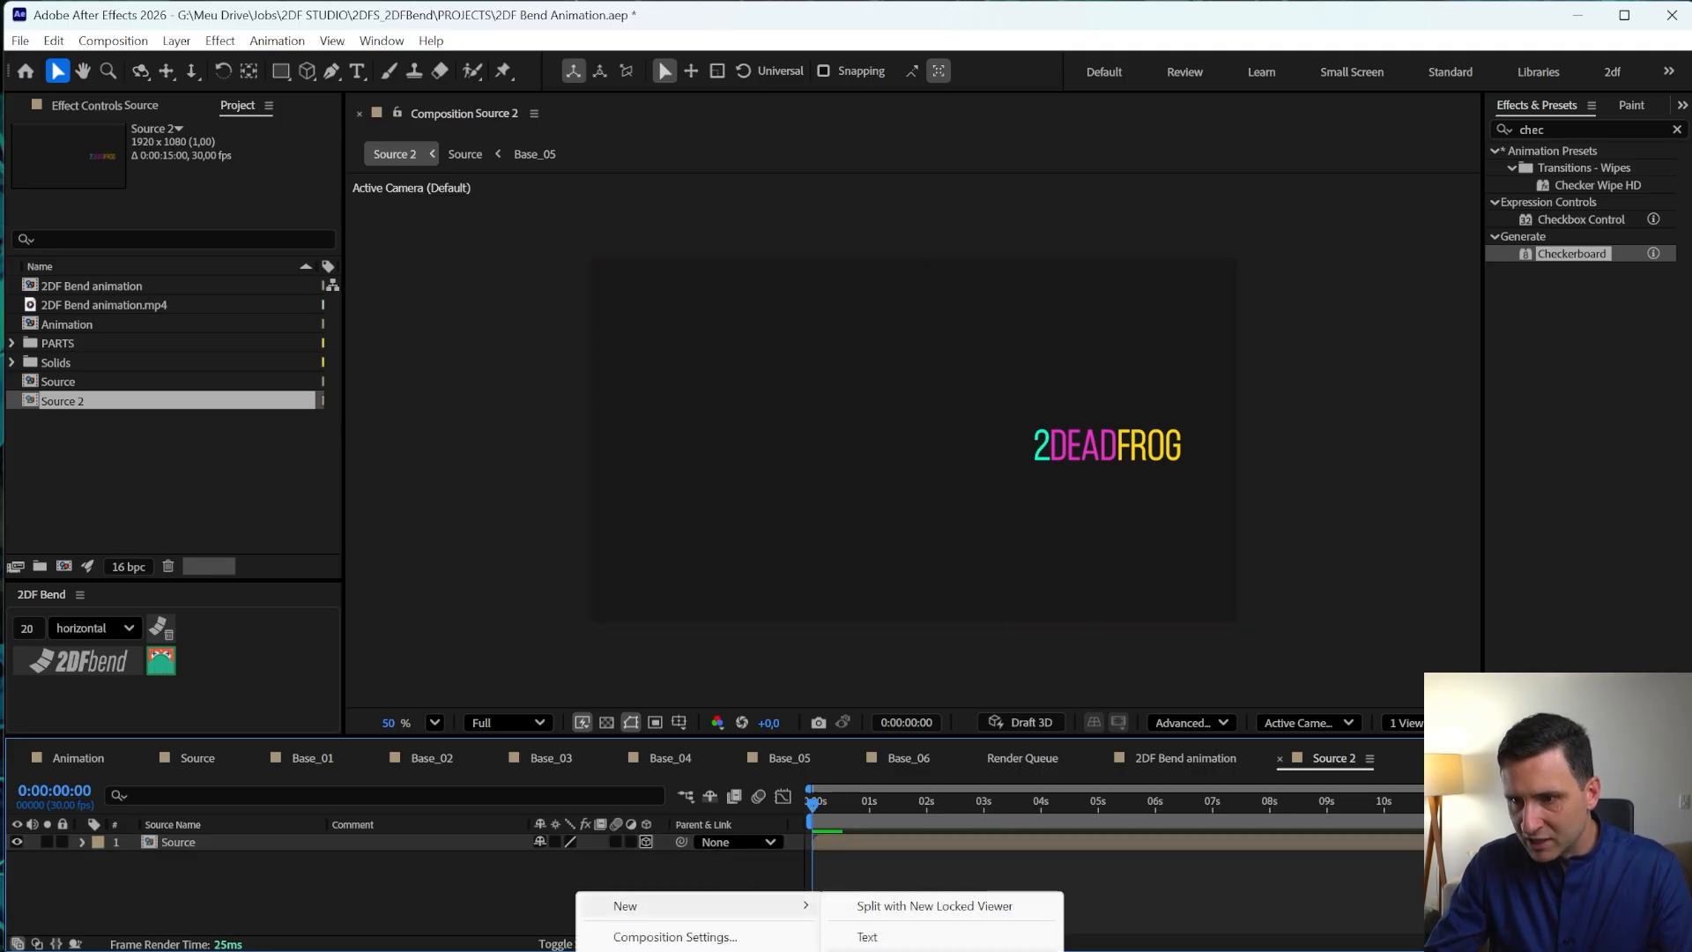
left_click(957, 789)
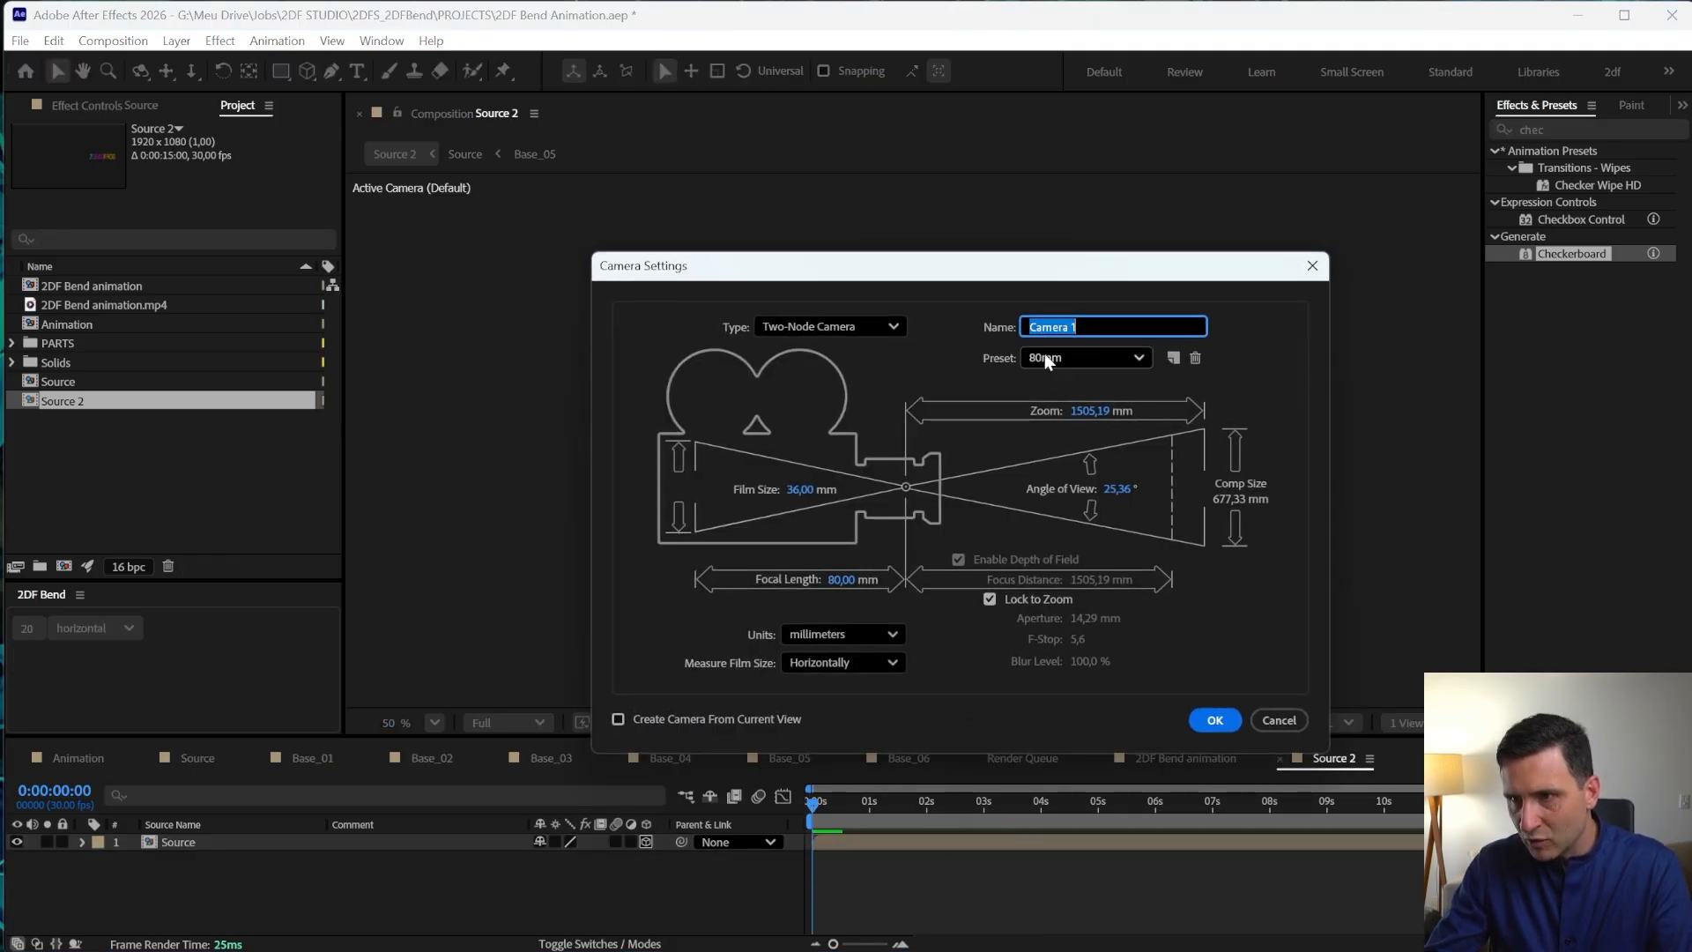
left_click(1213, 722)
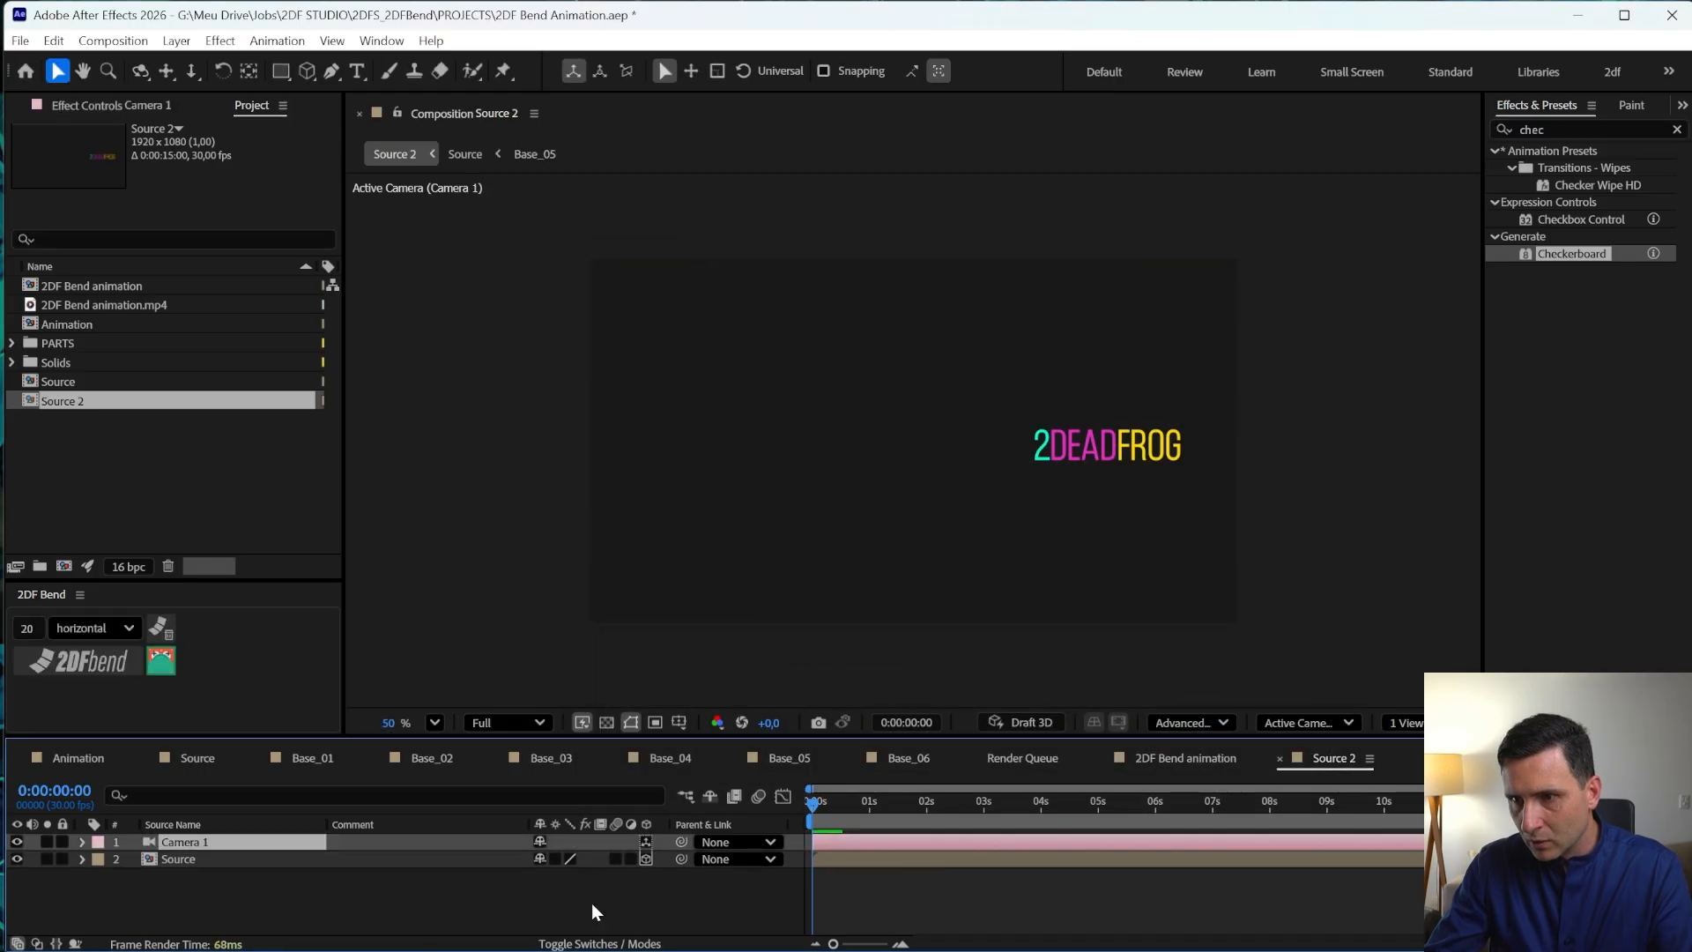
- Expand the Source layer's Geometry Options to examine its Curvature and Segments properties
left_click(82, 858)
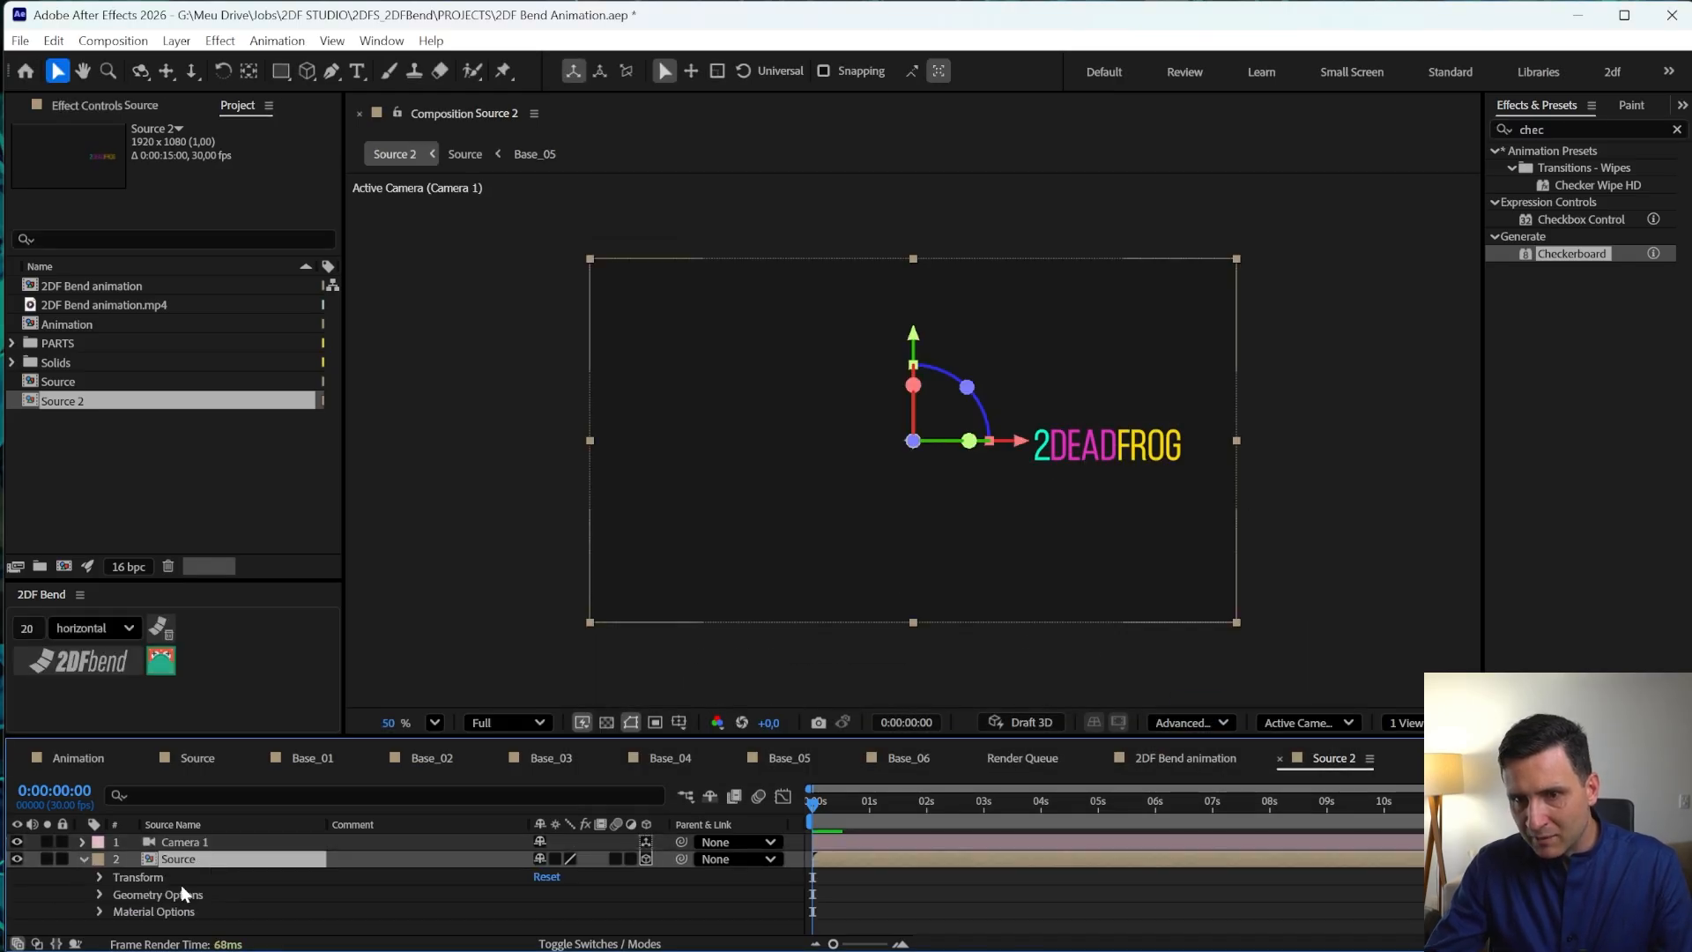
left_click(101, 894)
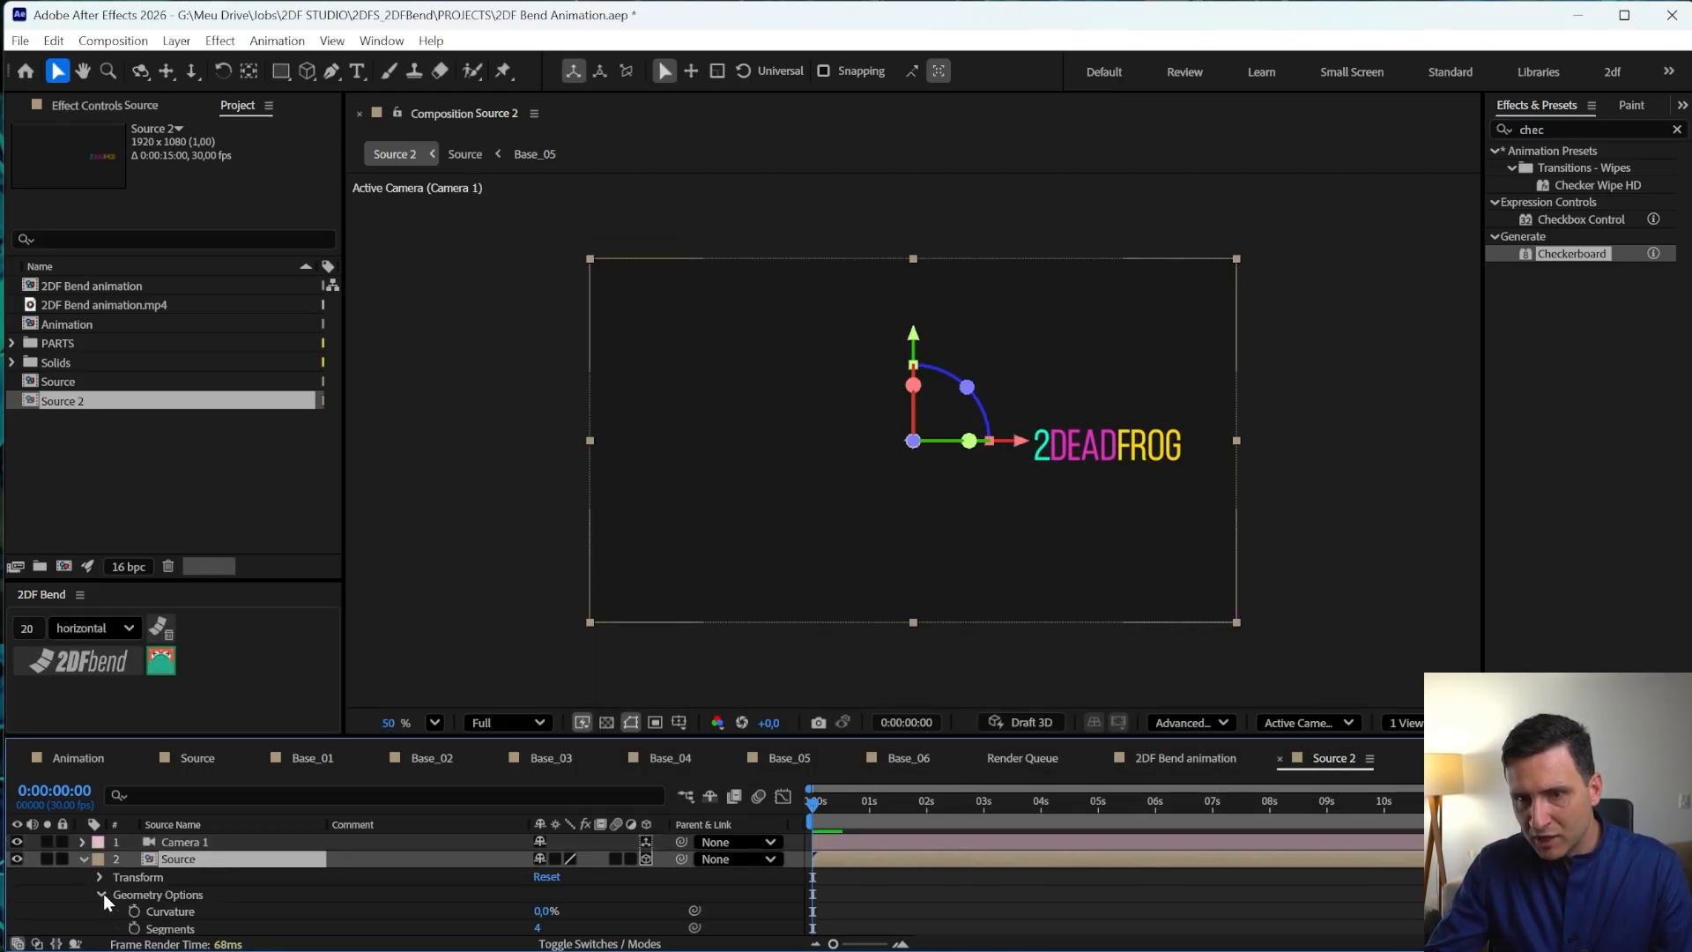
left_click(141, 893)
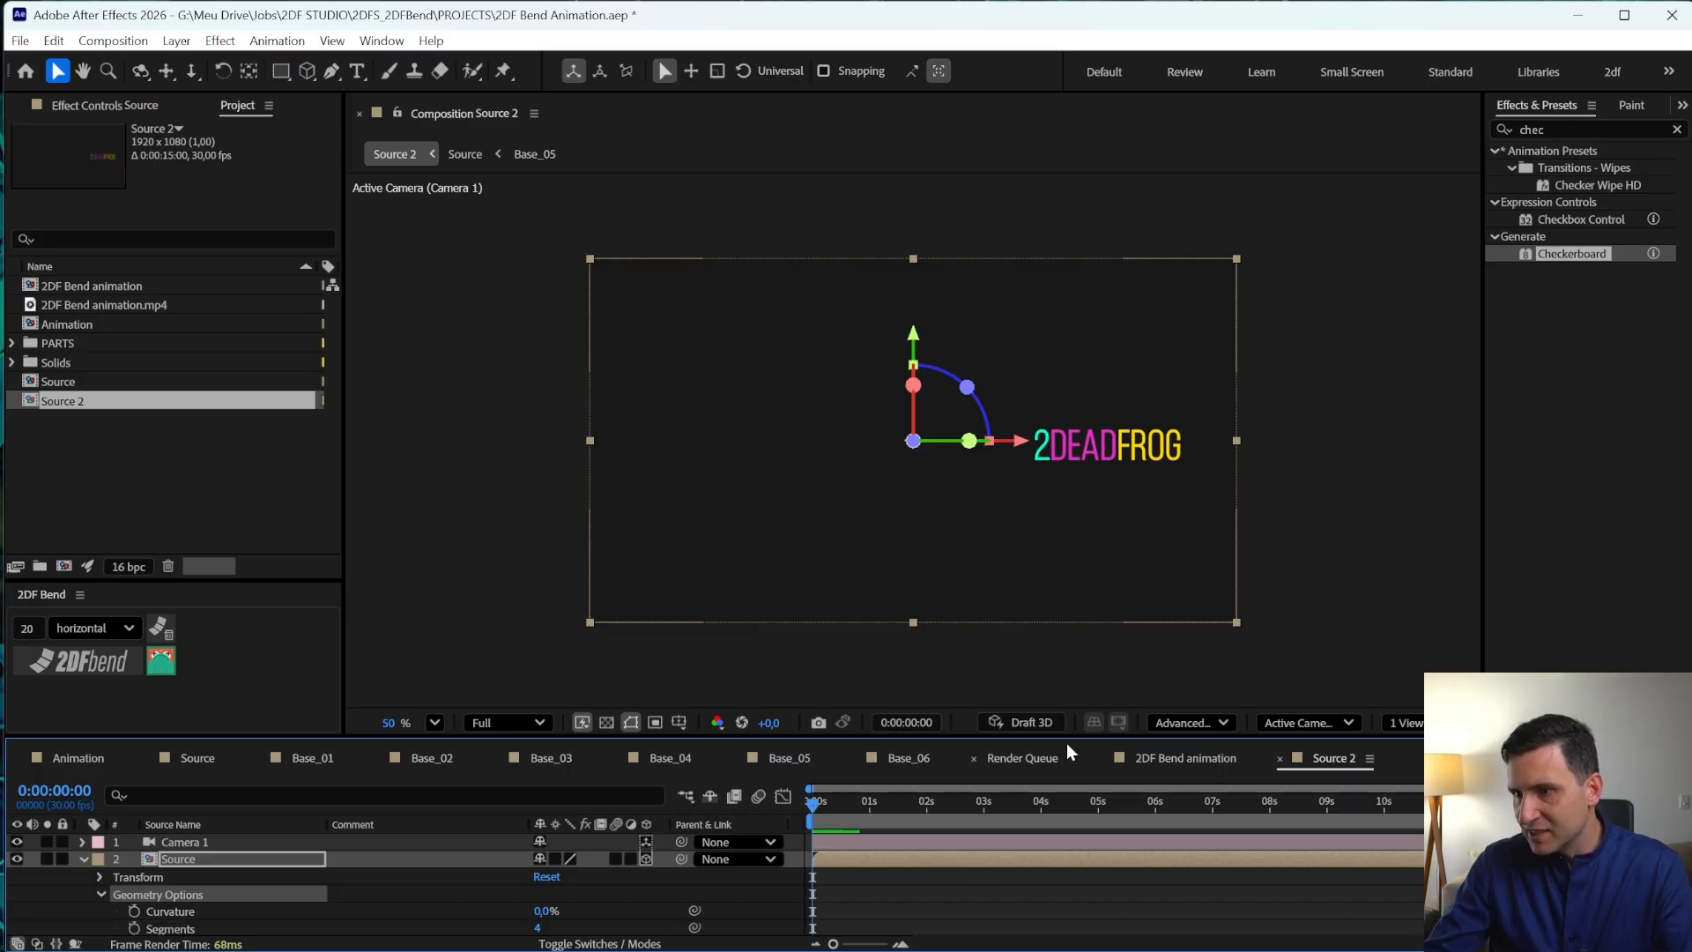
- Check the Source layer's Geometry Options under the Classic 3D renderer and return the composition to Advanced 3D
left_click(1213, 725)
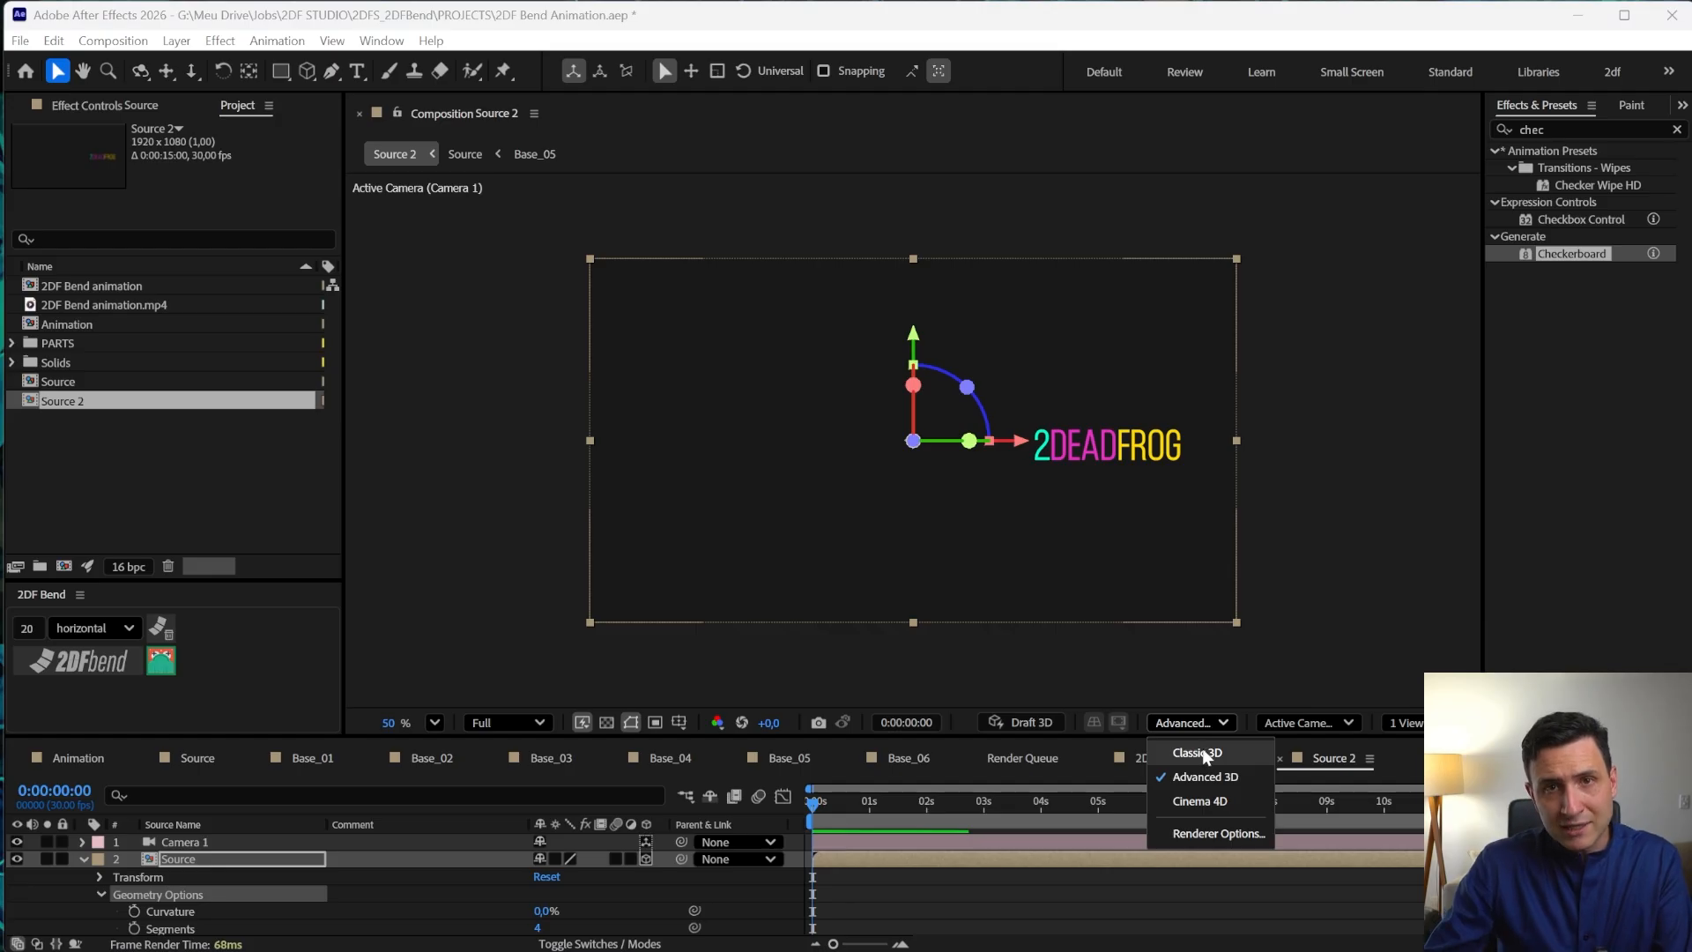
left_click(1199, 755)
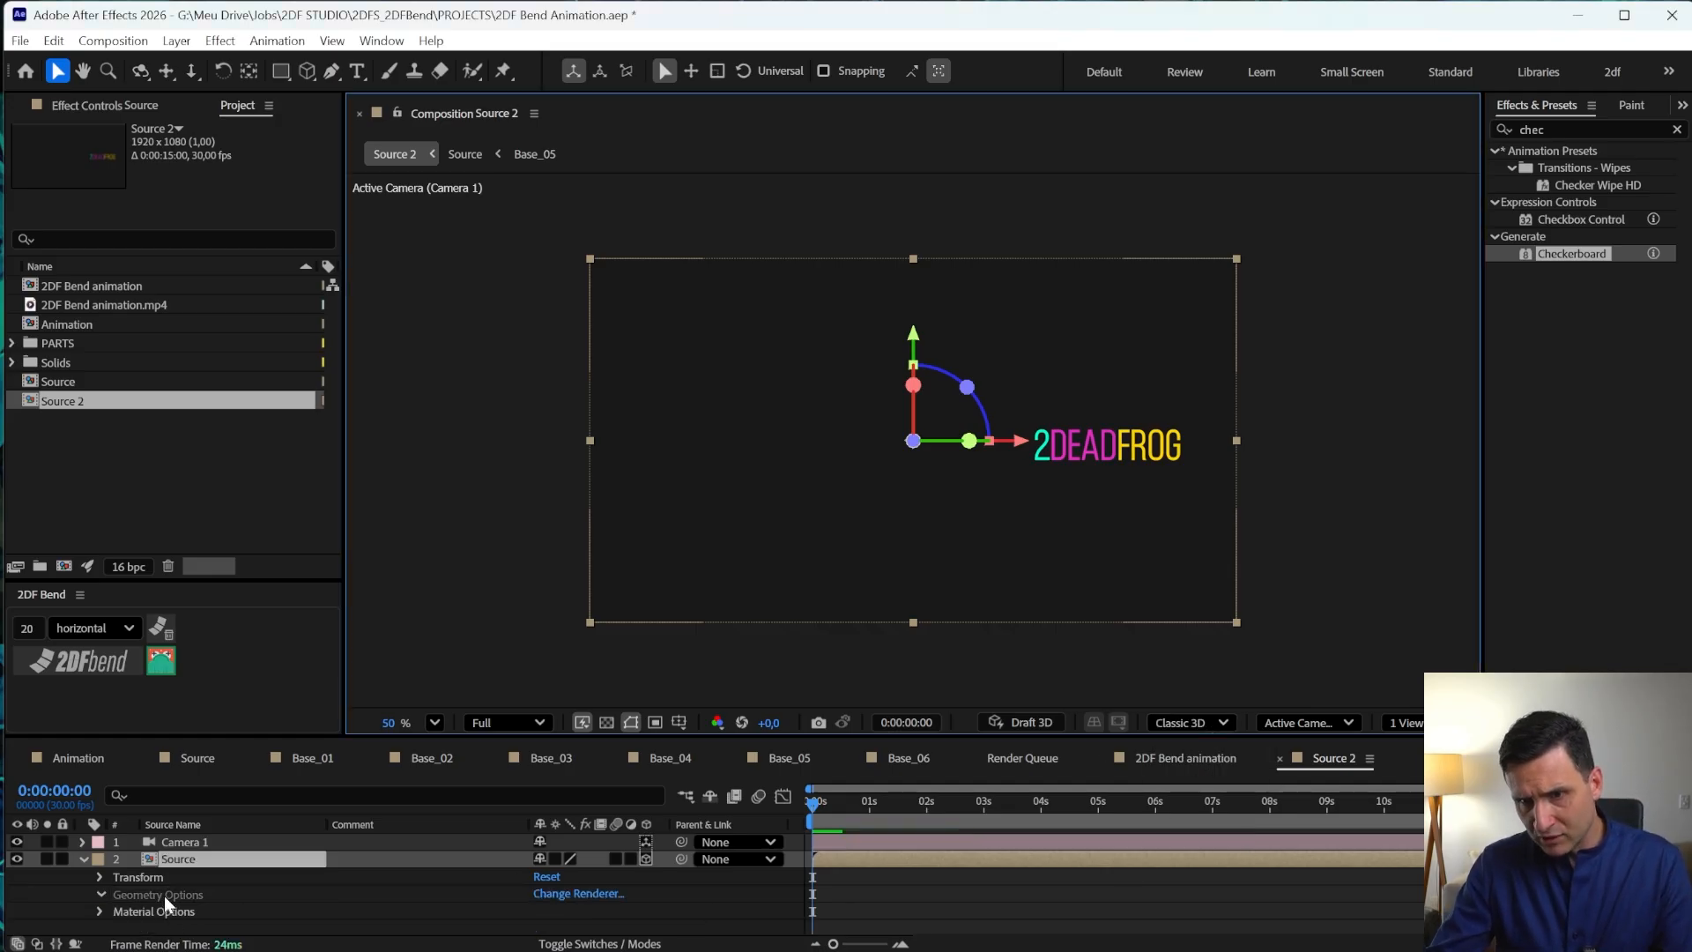
left_click(164, 895)
left_click(1201, 725)
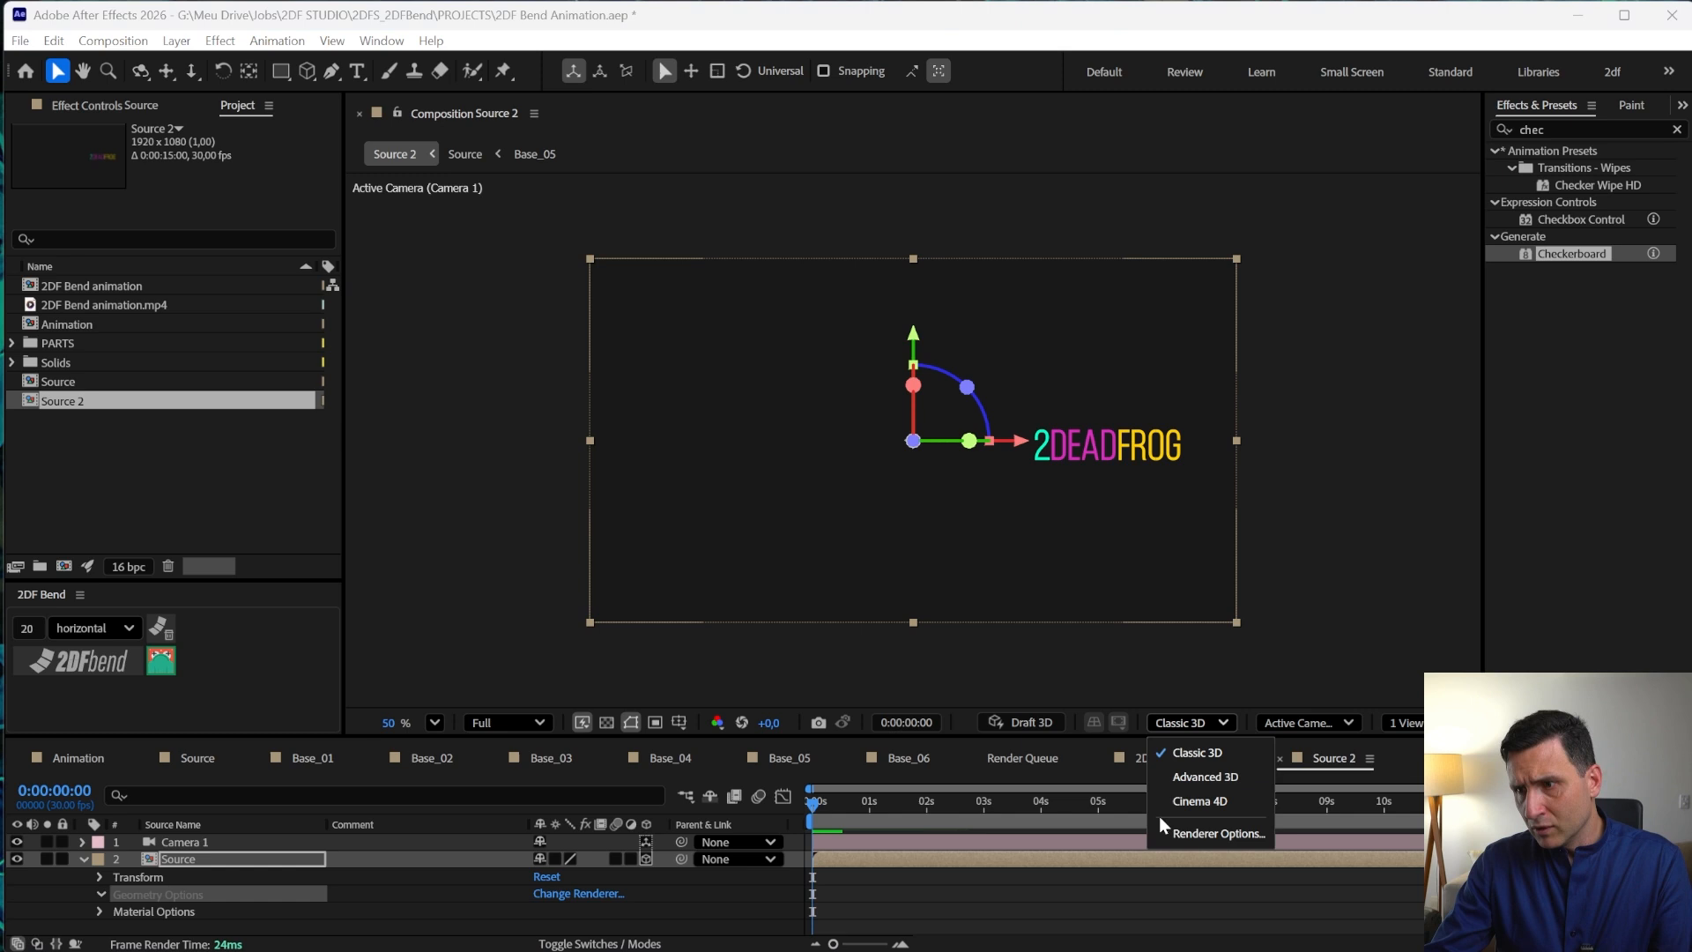
left_click(1181, 775)
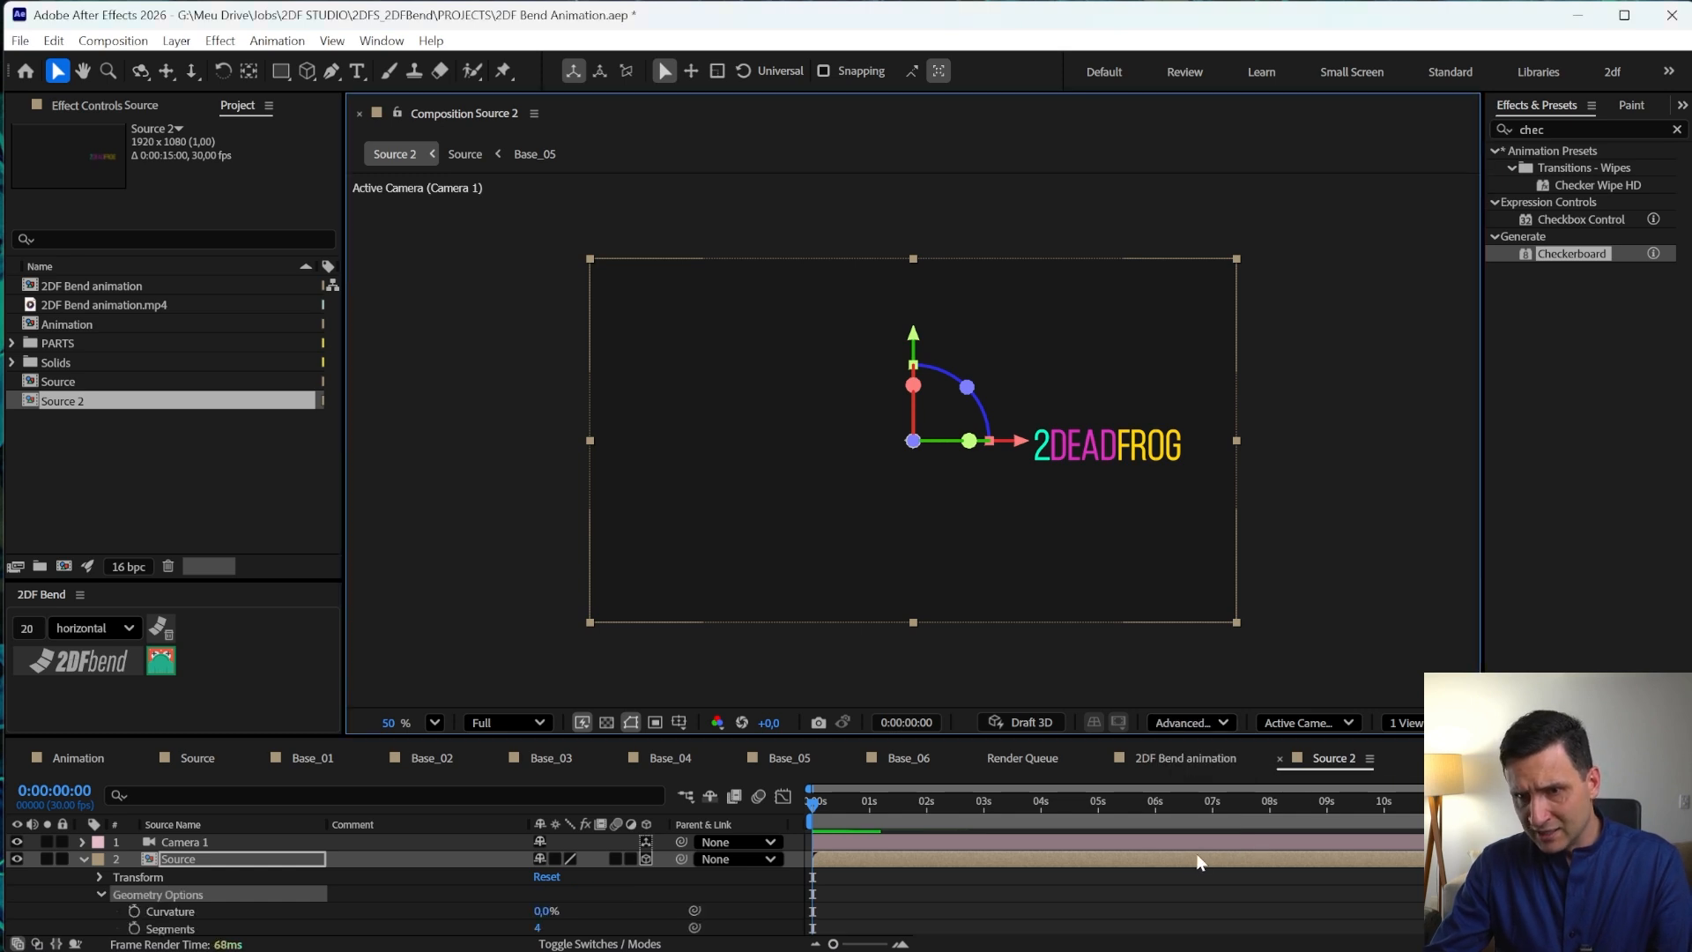
- Show the Mode and Track Matte columns in the timeline and set the composition's renderer to Classic 3D
left_click(179, 908)
key("F4")
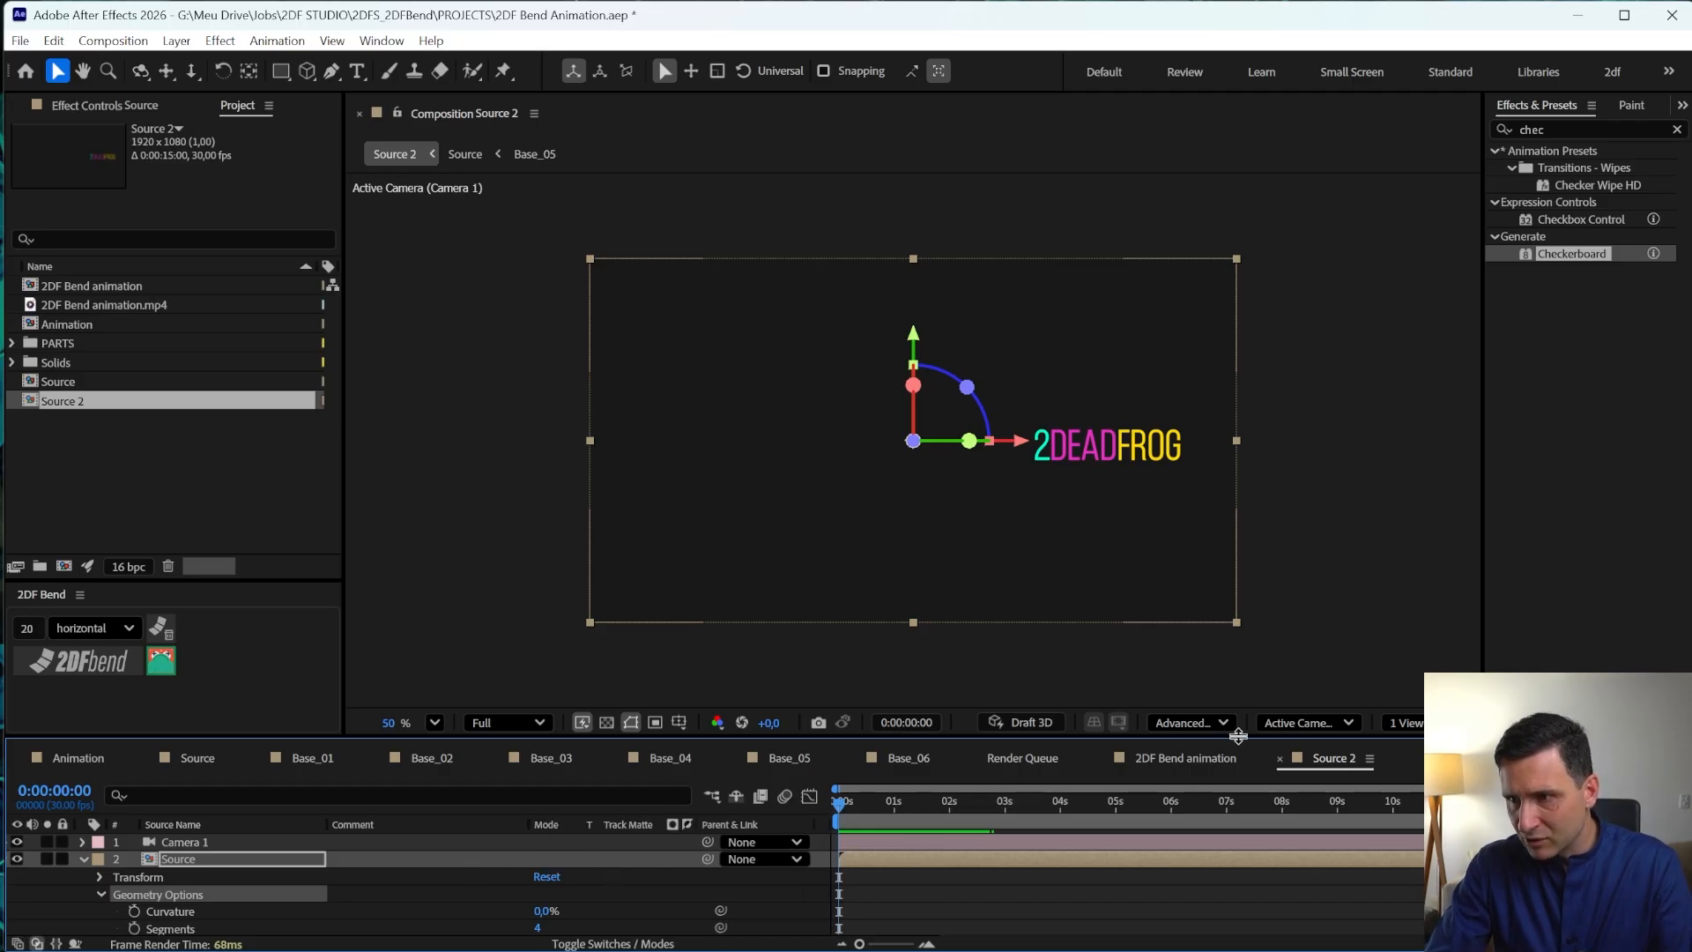
left_click(1202, 724)
left_click(1202, 801)
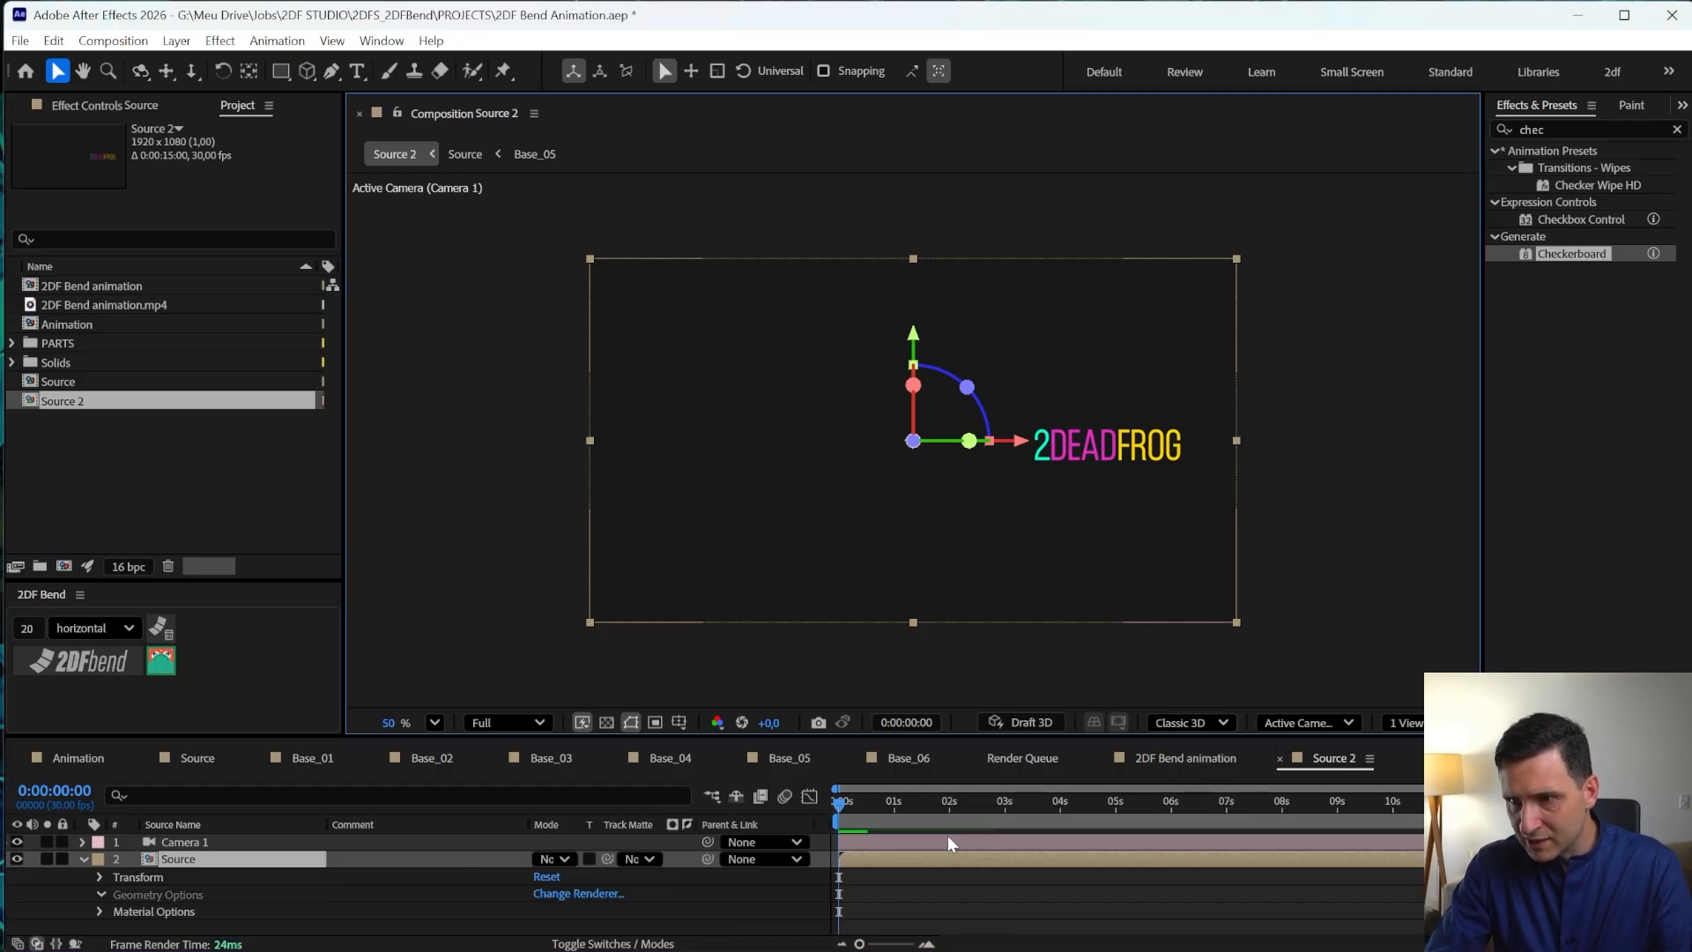
left_click(547, 859)
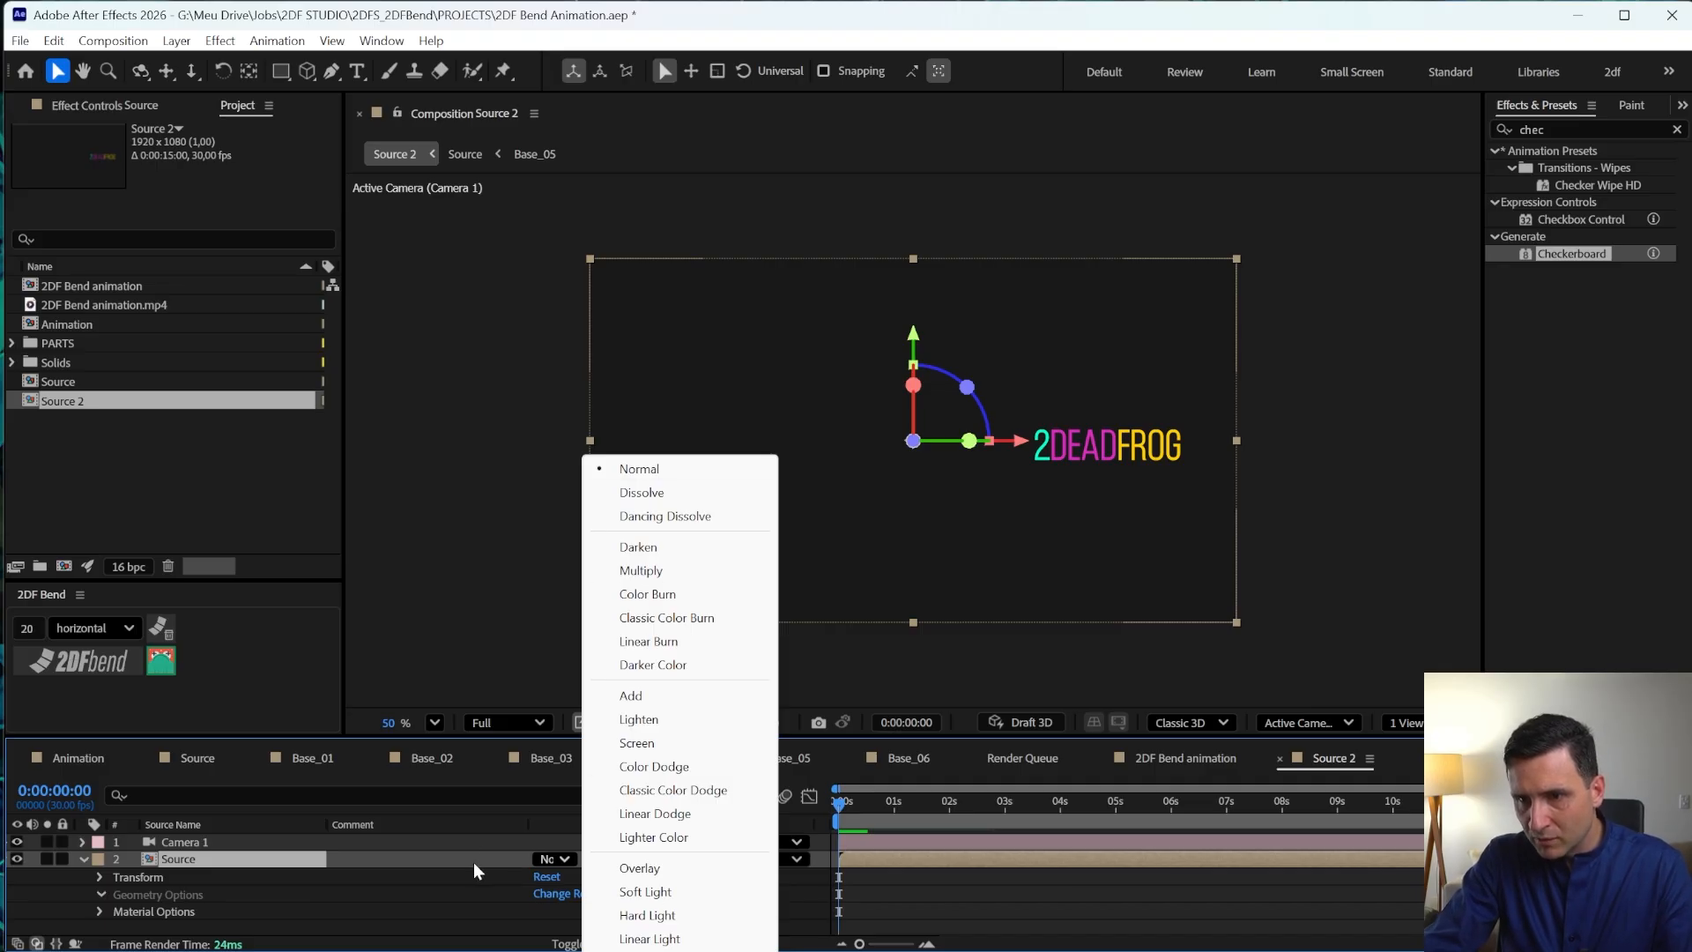
left_click(473, 862)
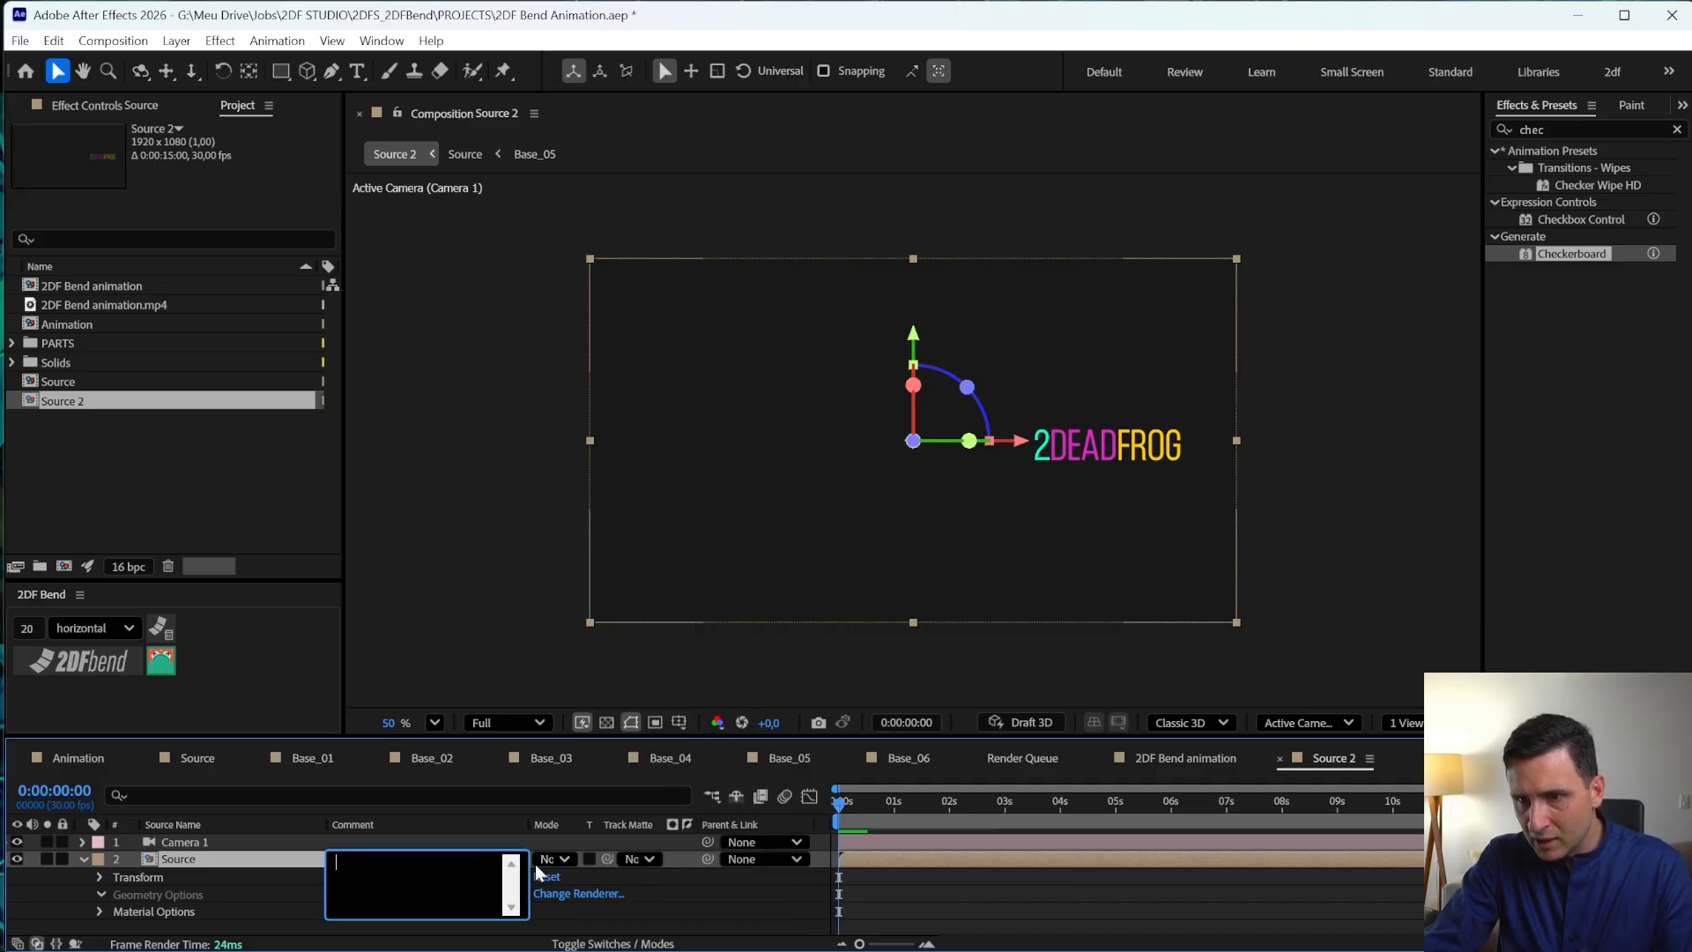
left_click(277, 857)
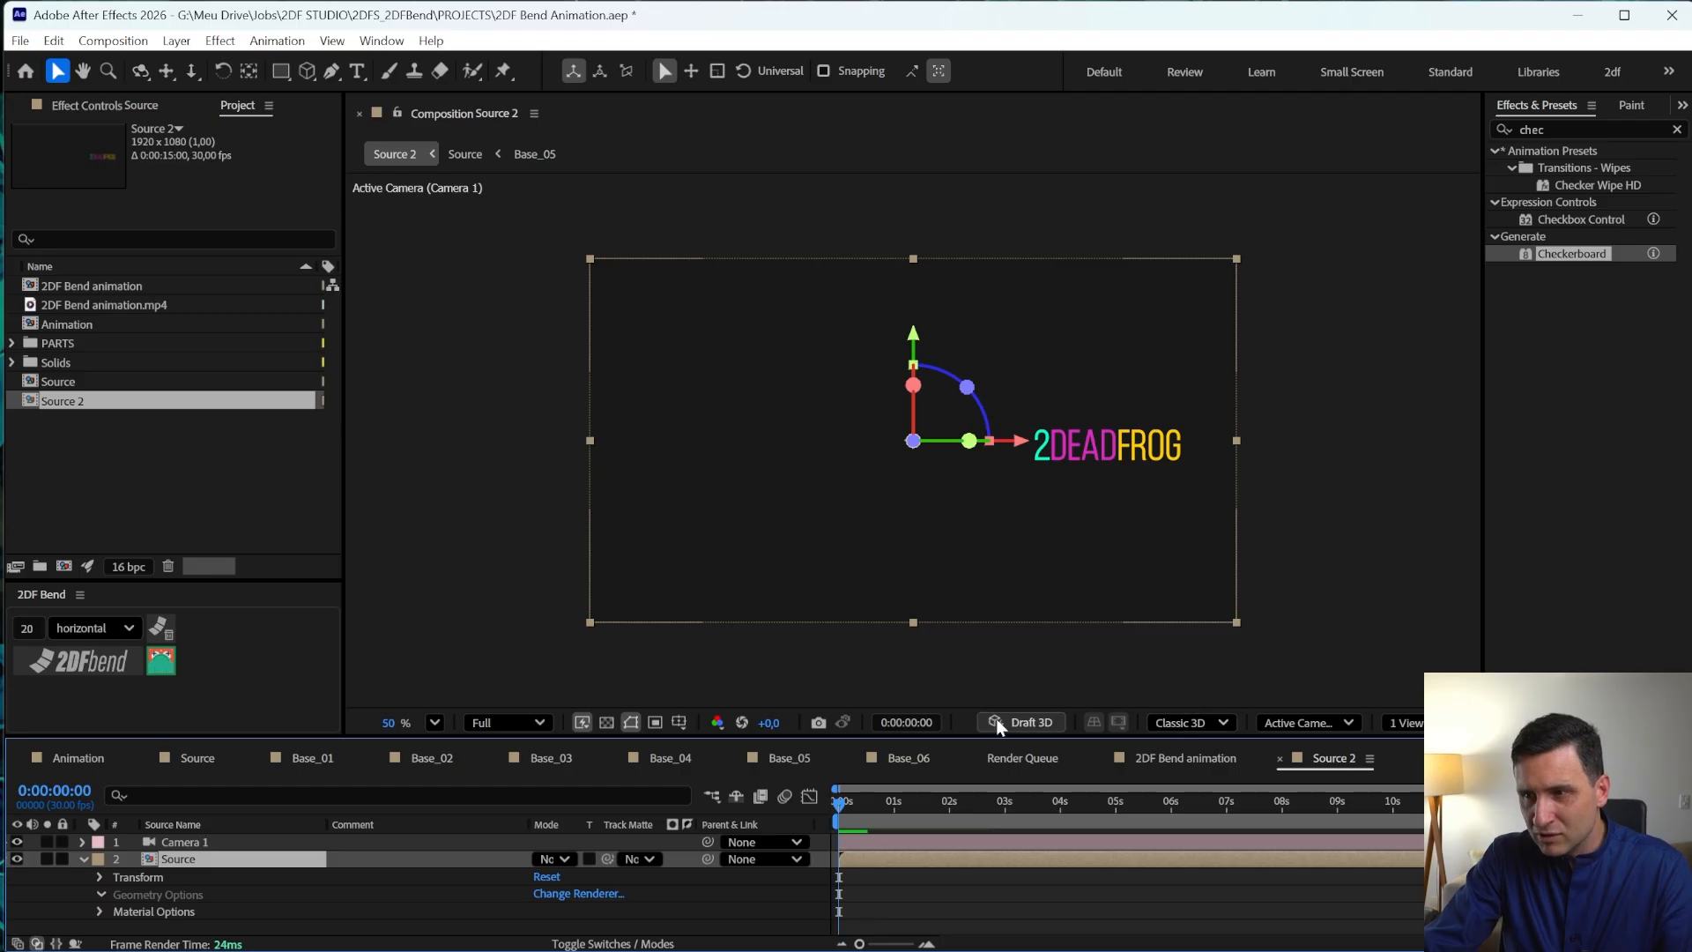
- Switch the Source 2 composition's renderer to Advanced 3D and select the Source layer's Geometry Options
left_click(1186, 722)
left_click(1197, 777)
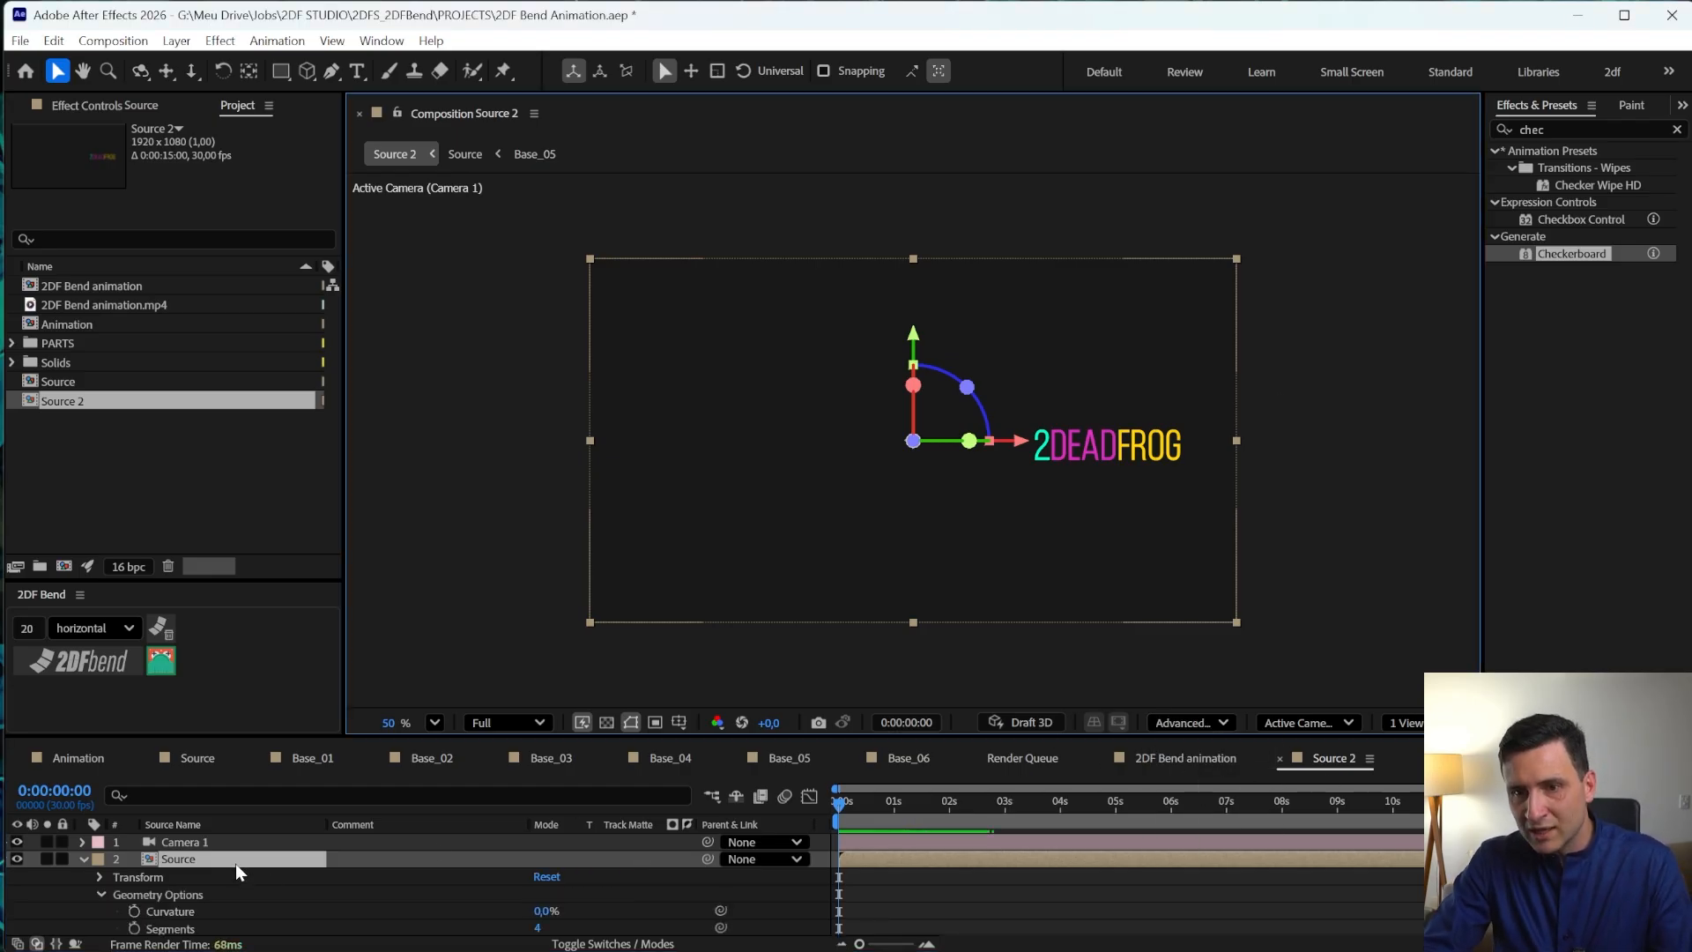
left_click(164, 902)
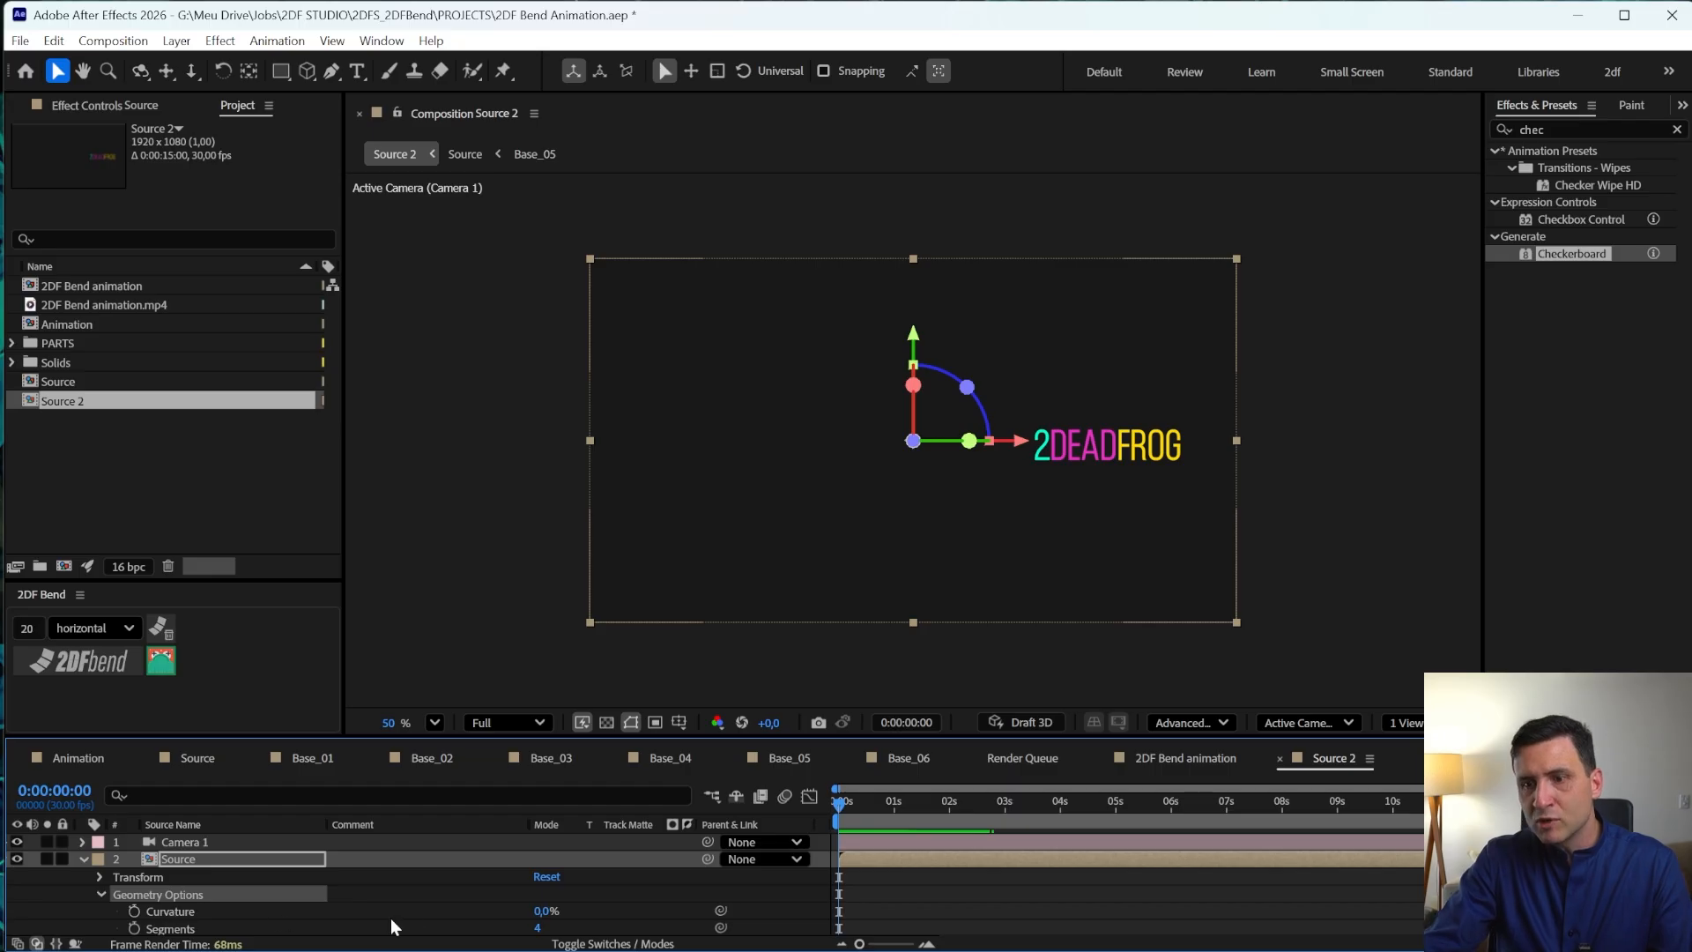
- Push the Source layer away from the camera by setting its Z position to about 2769
left_click(212, 861)
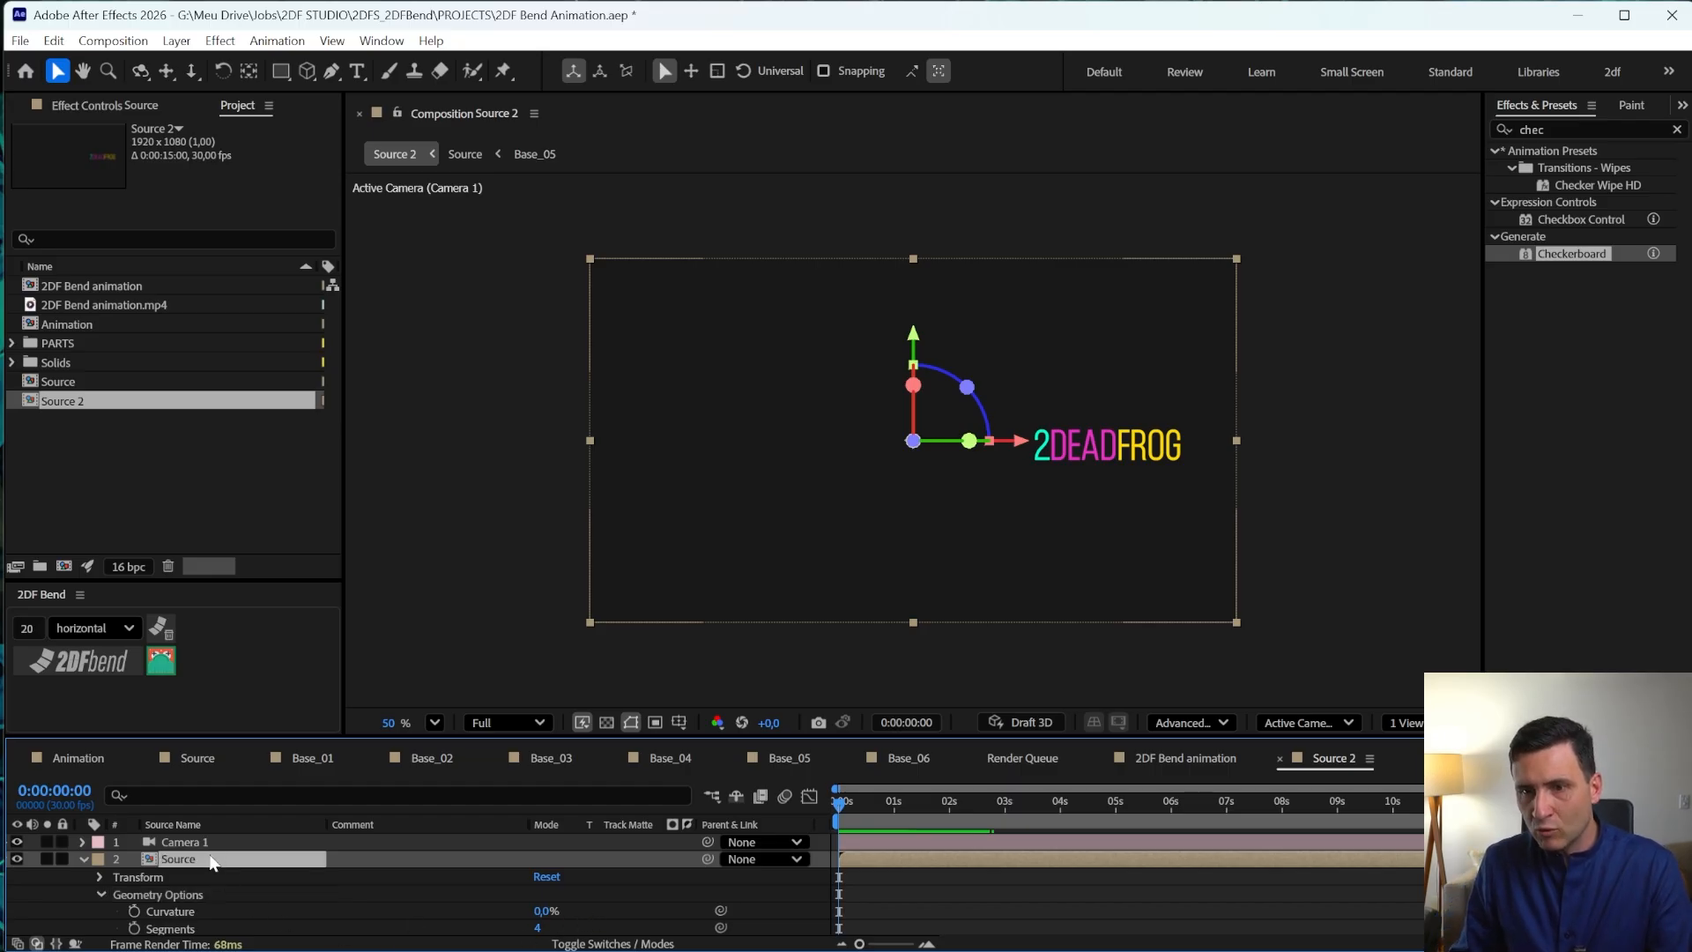
key("p")
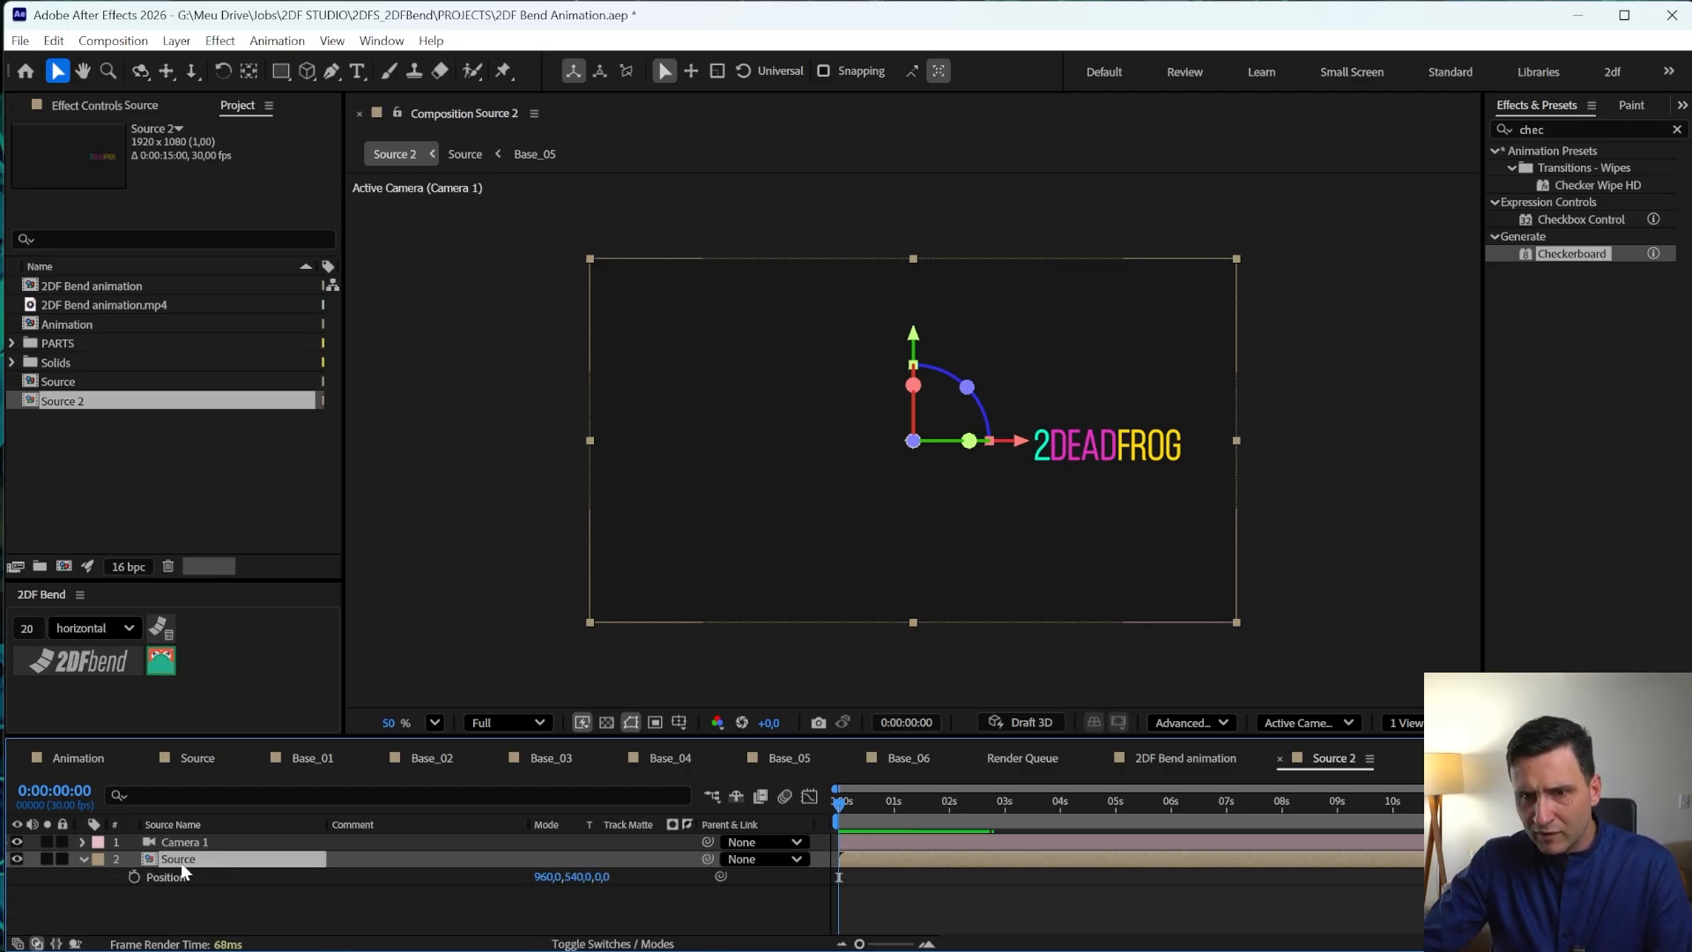
left_click_drag(607, 877, 1691, 877)
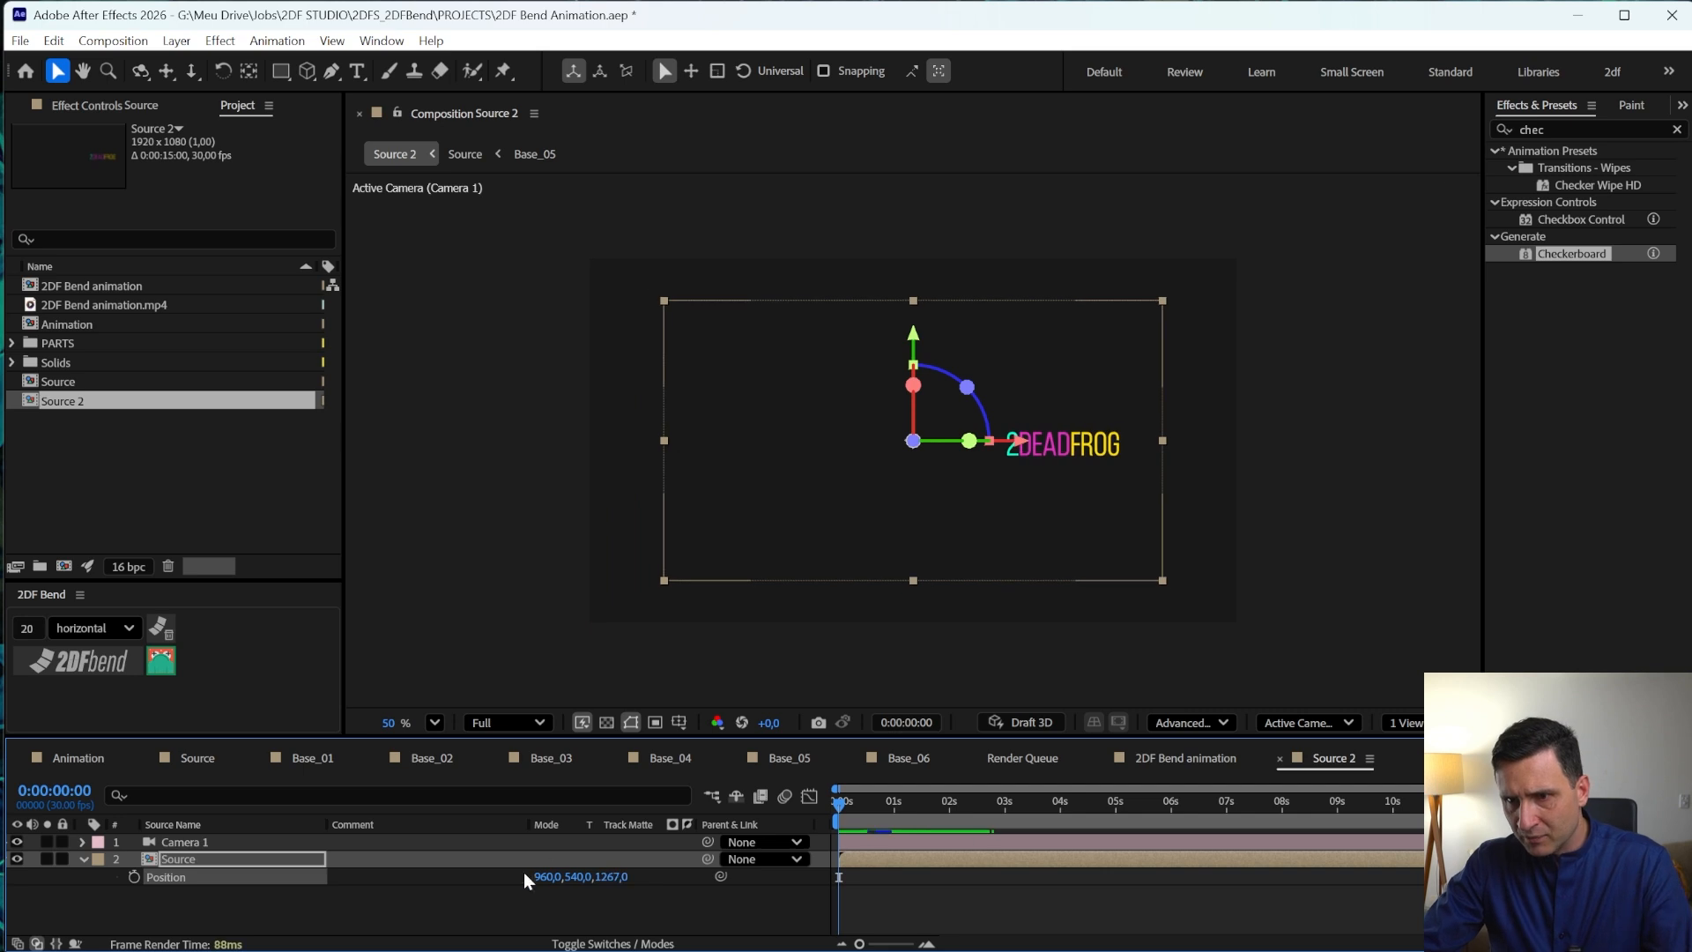
left_click_drag(612, 877, 1691, 877)
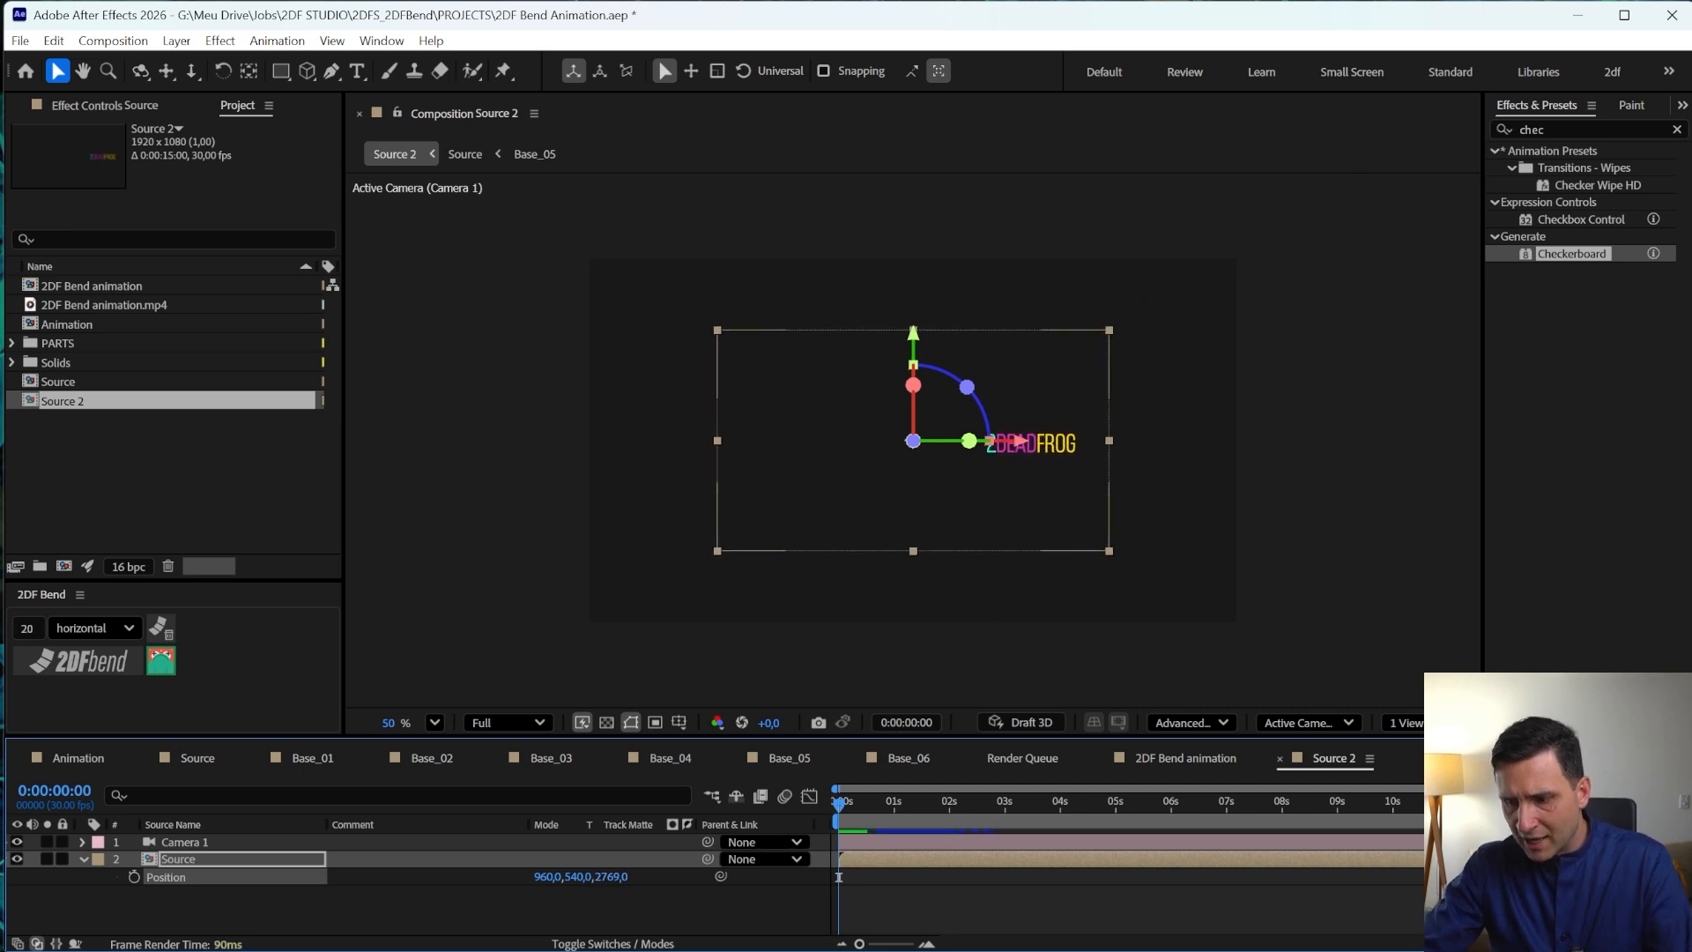
- Undo the trial rotation of the Source layer and tilt it backward around its X axis
key("r")
left_click_drag(556, 910, 505, 892)
key("ctrl+z")
- Expand the Source layer's Geometry Options and set its Curvature to 100%
left_click(83, 859)
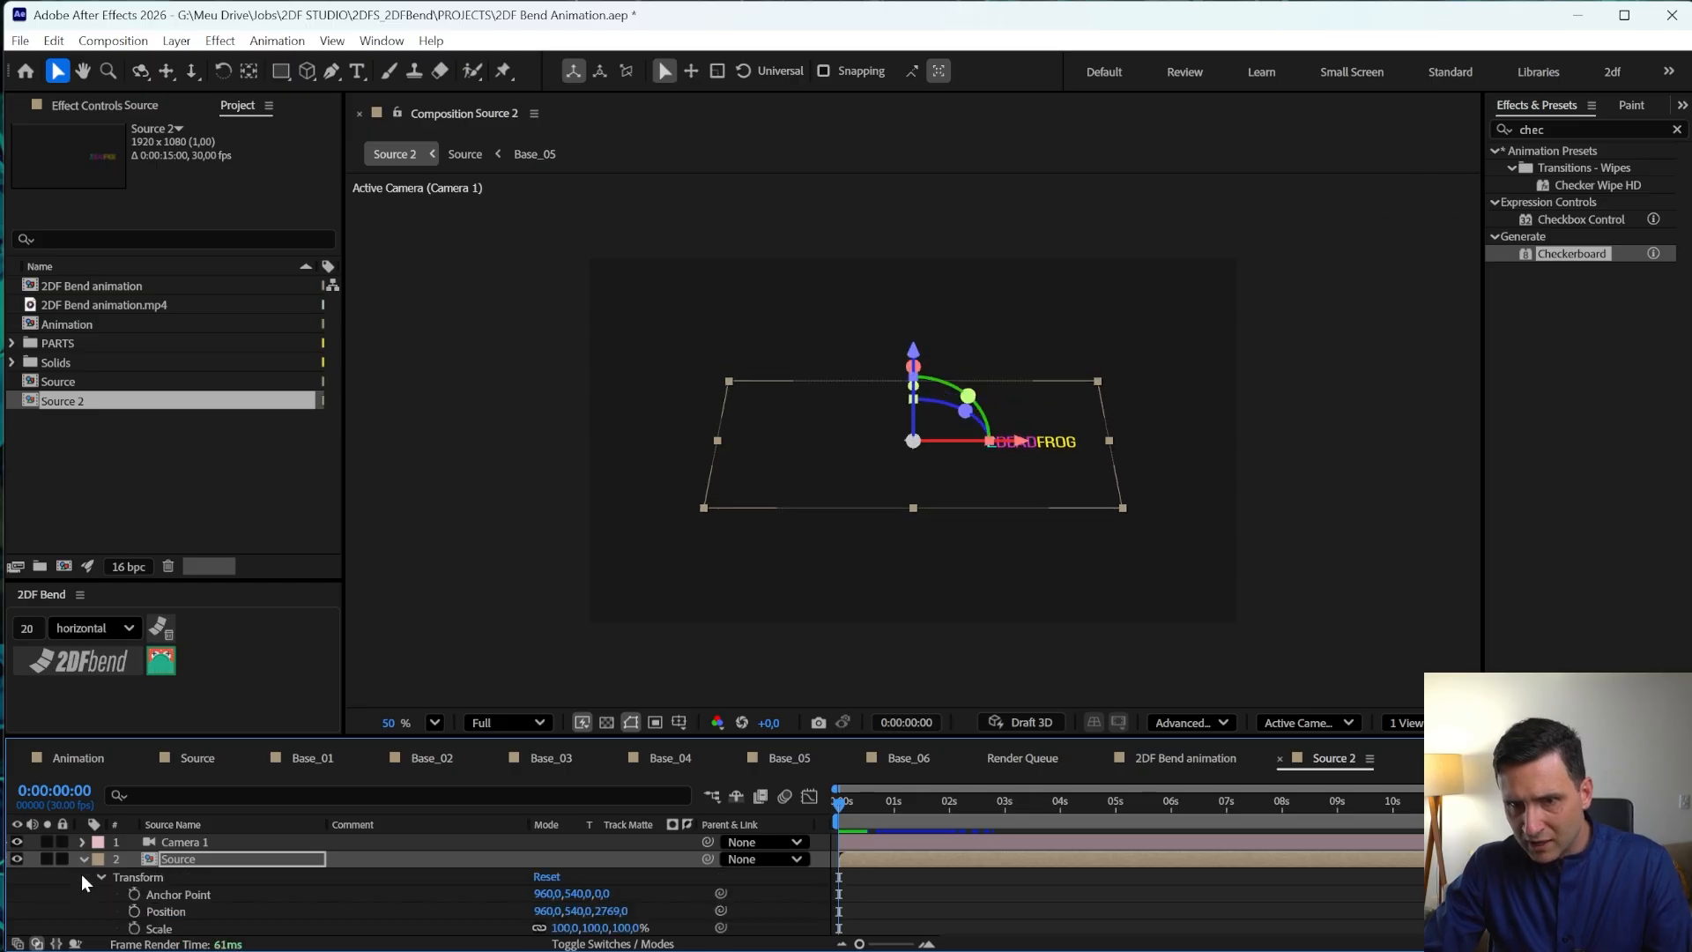
left_click(98, 878)
left_click(102, 895)
left_click(153, 911)
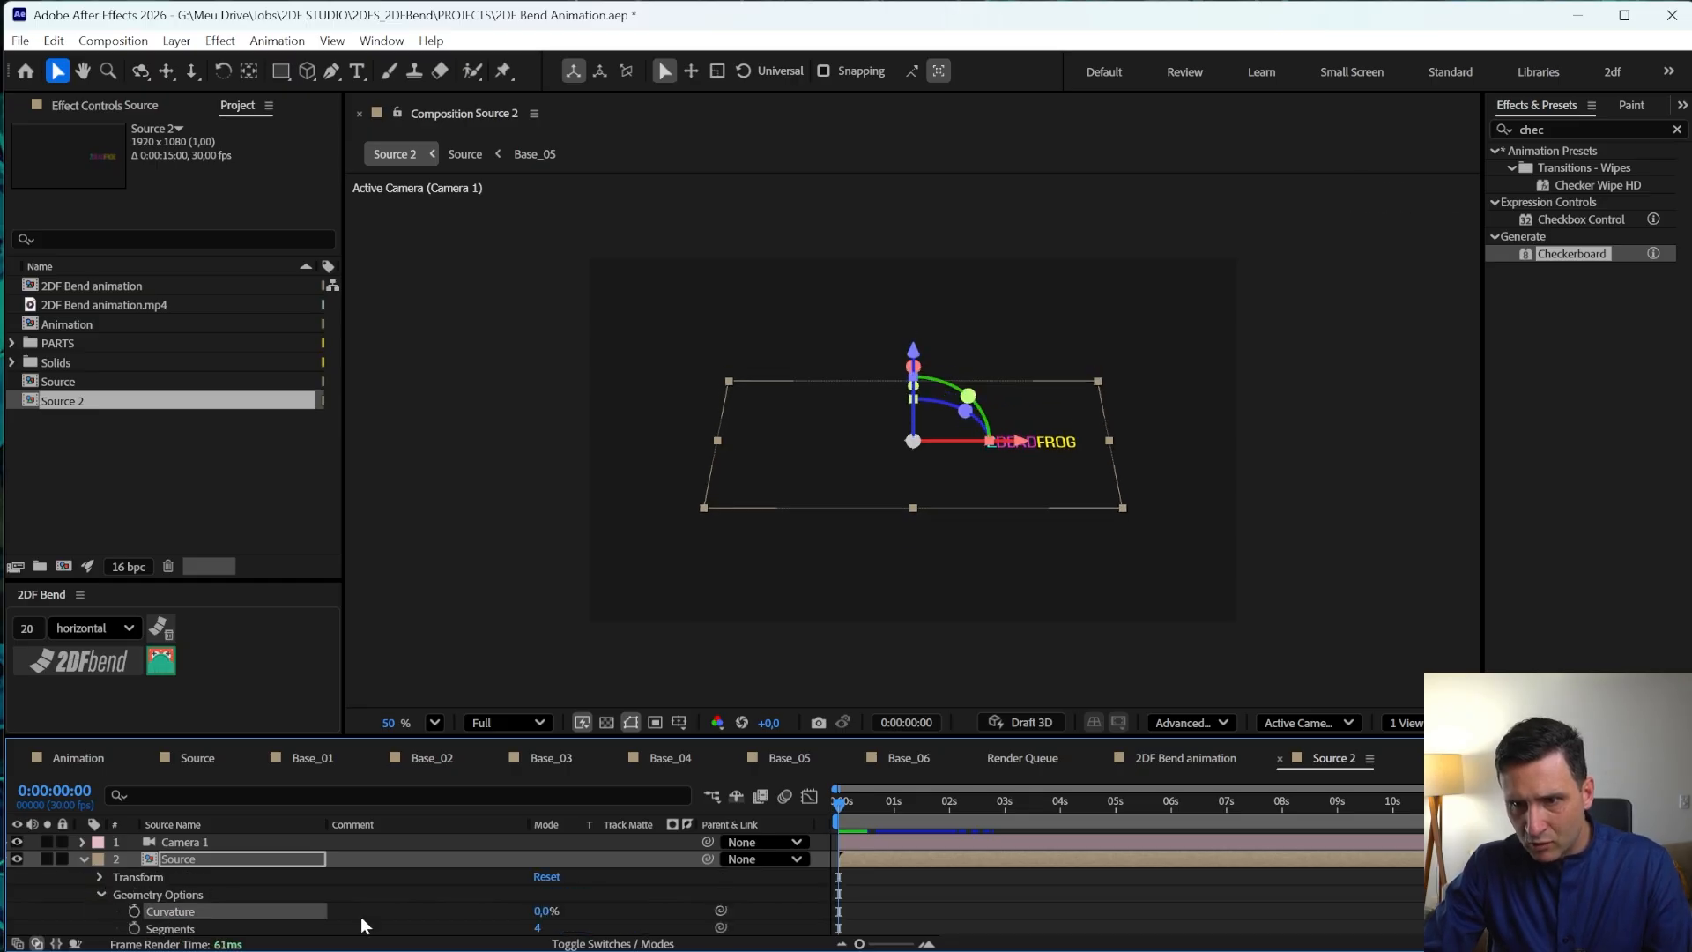
left_click_drag(538, 911, 1013, 897)
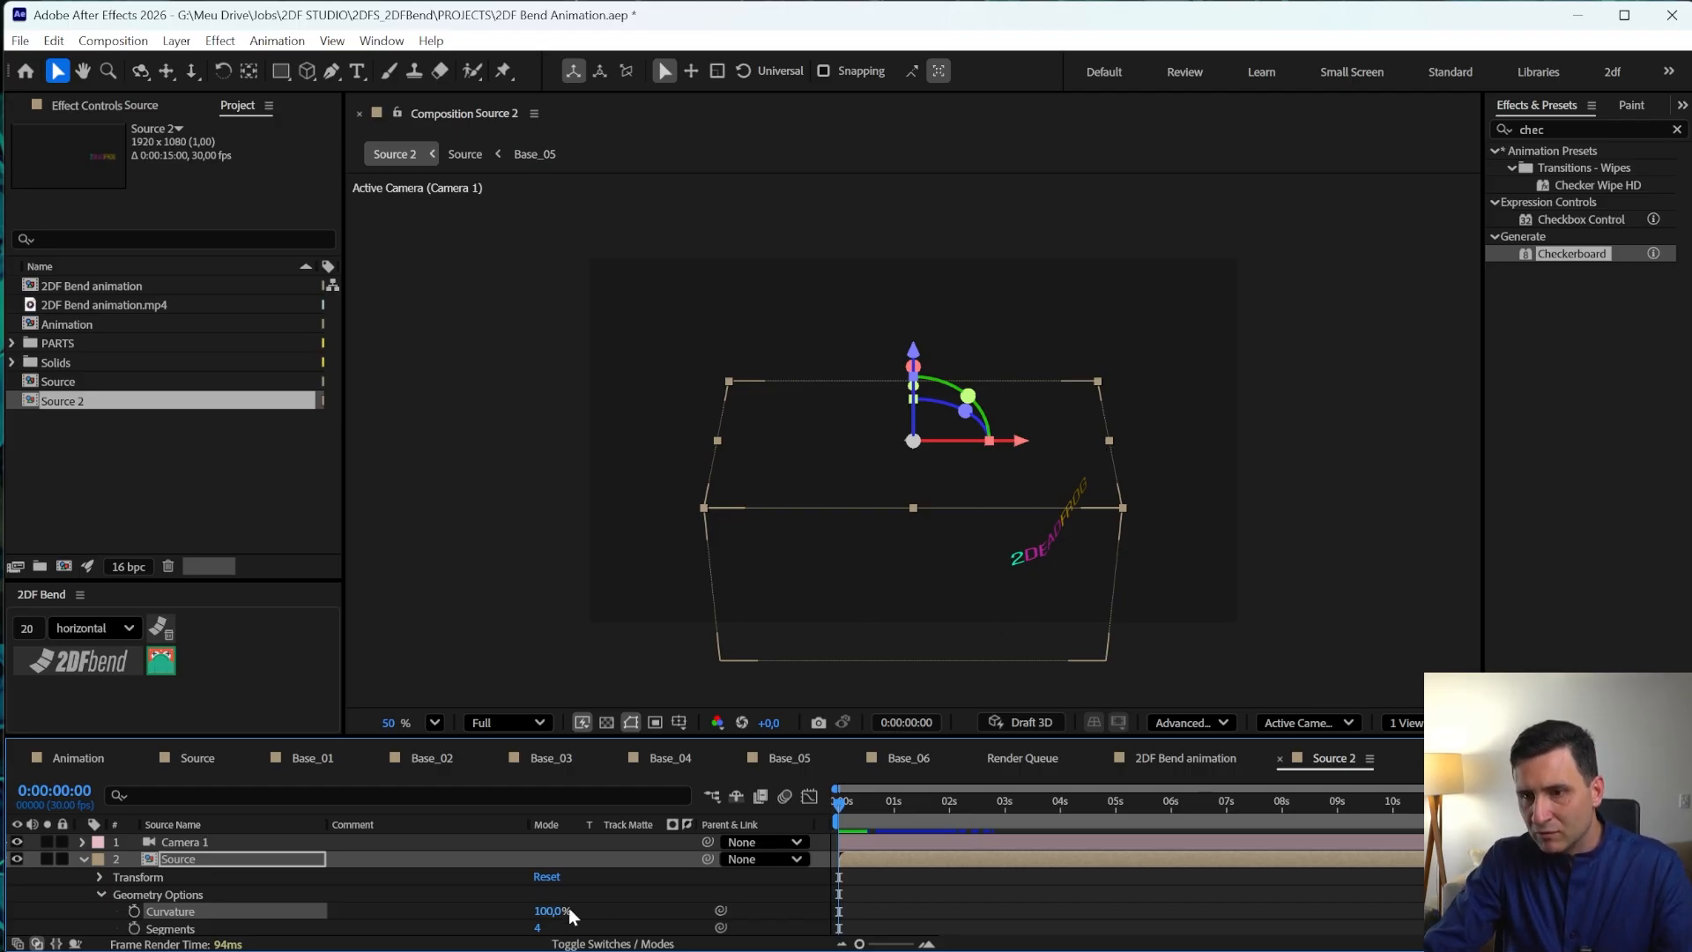
- Go to 0:00:02:20 and raise the Source layer's Segments to 73 to smooth the bend
left_click_drag(897, 818, 986, 832)
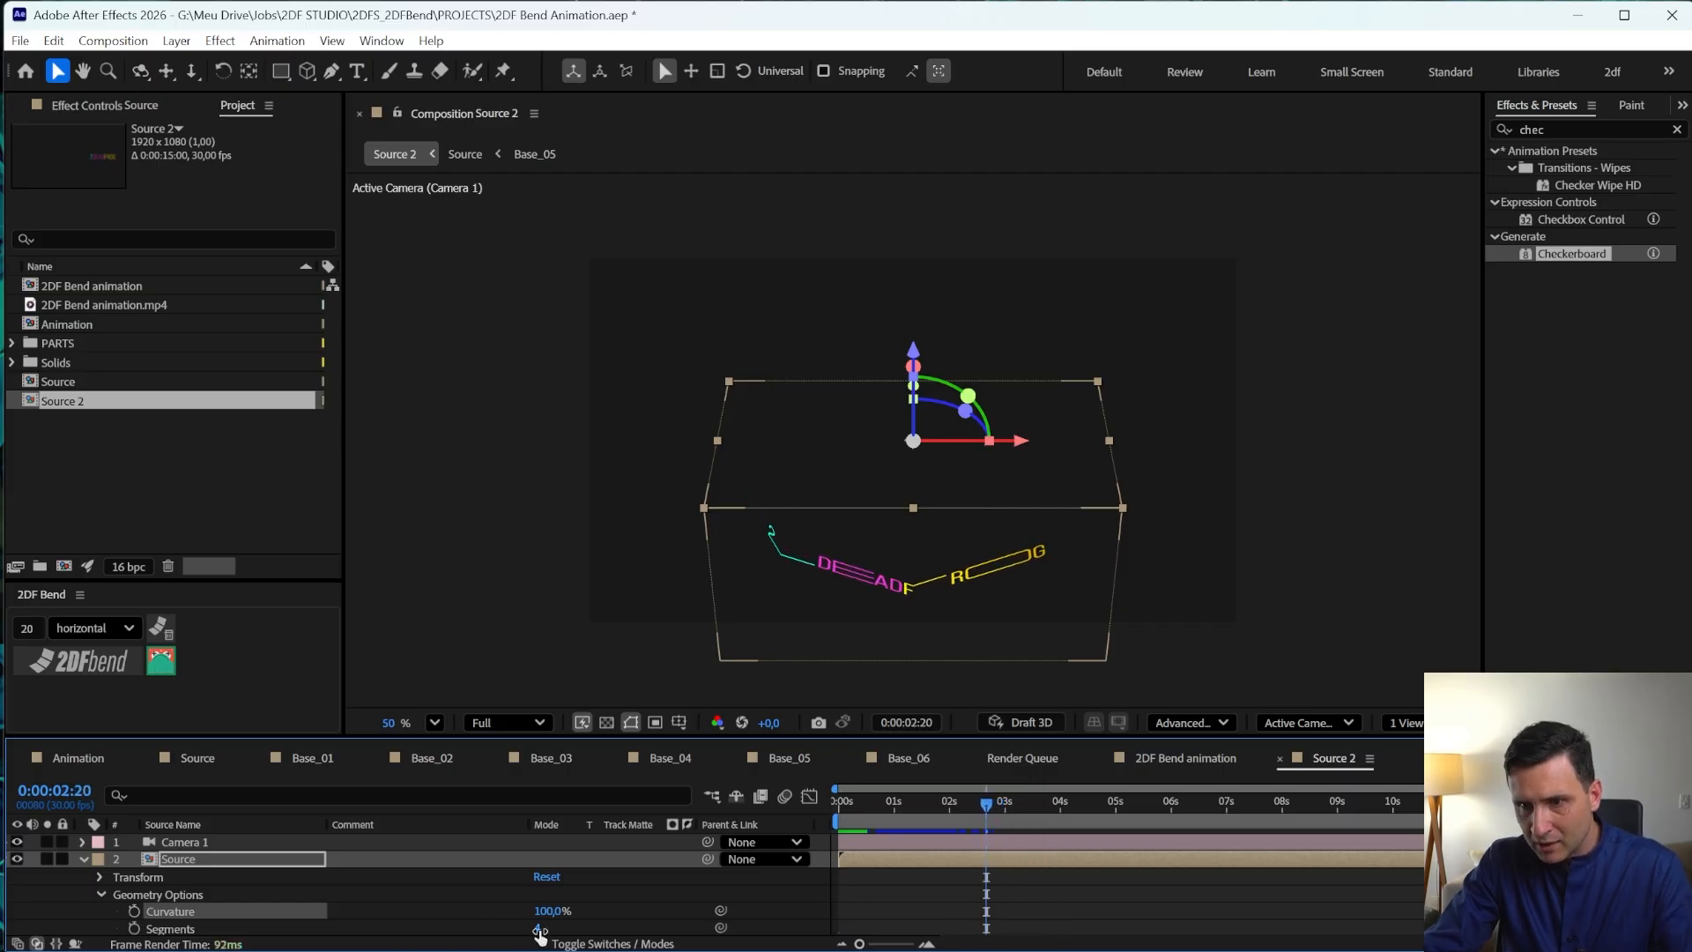
left_click_drag(539, 927, 602, 932)
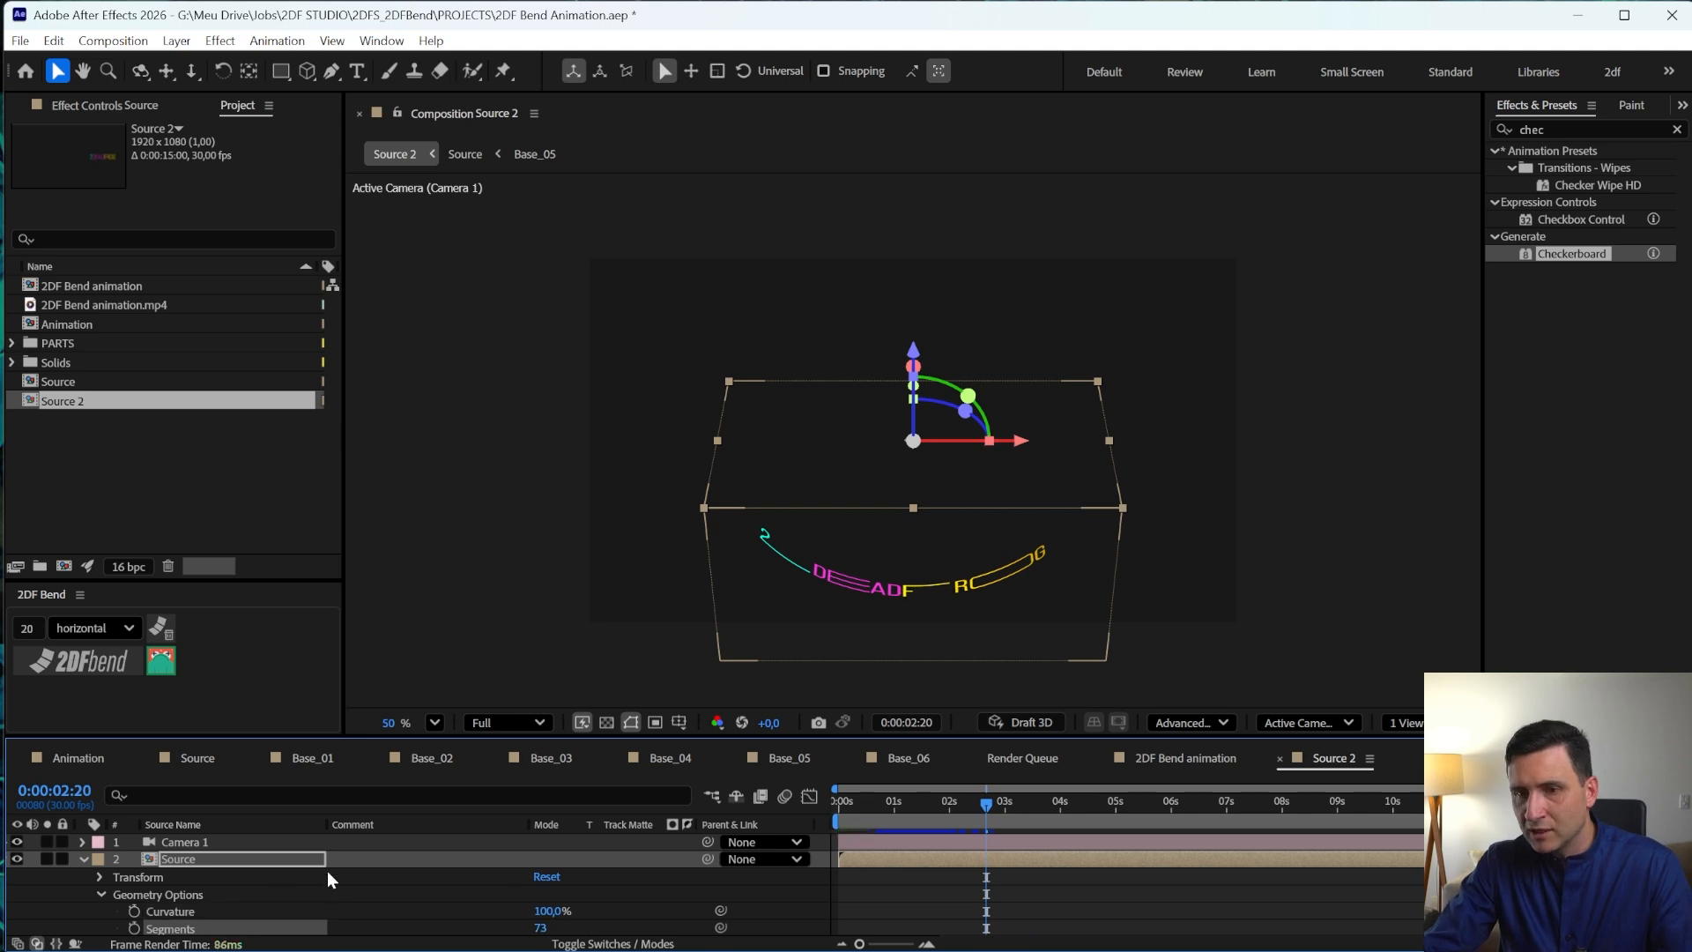
left_click(224, 860)
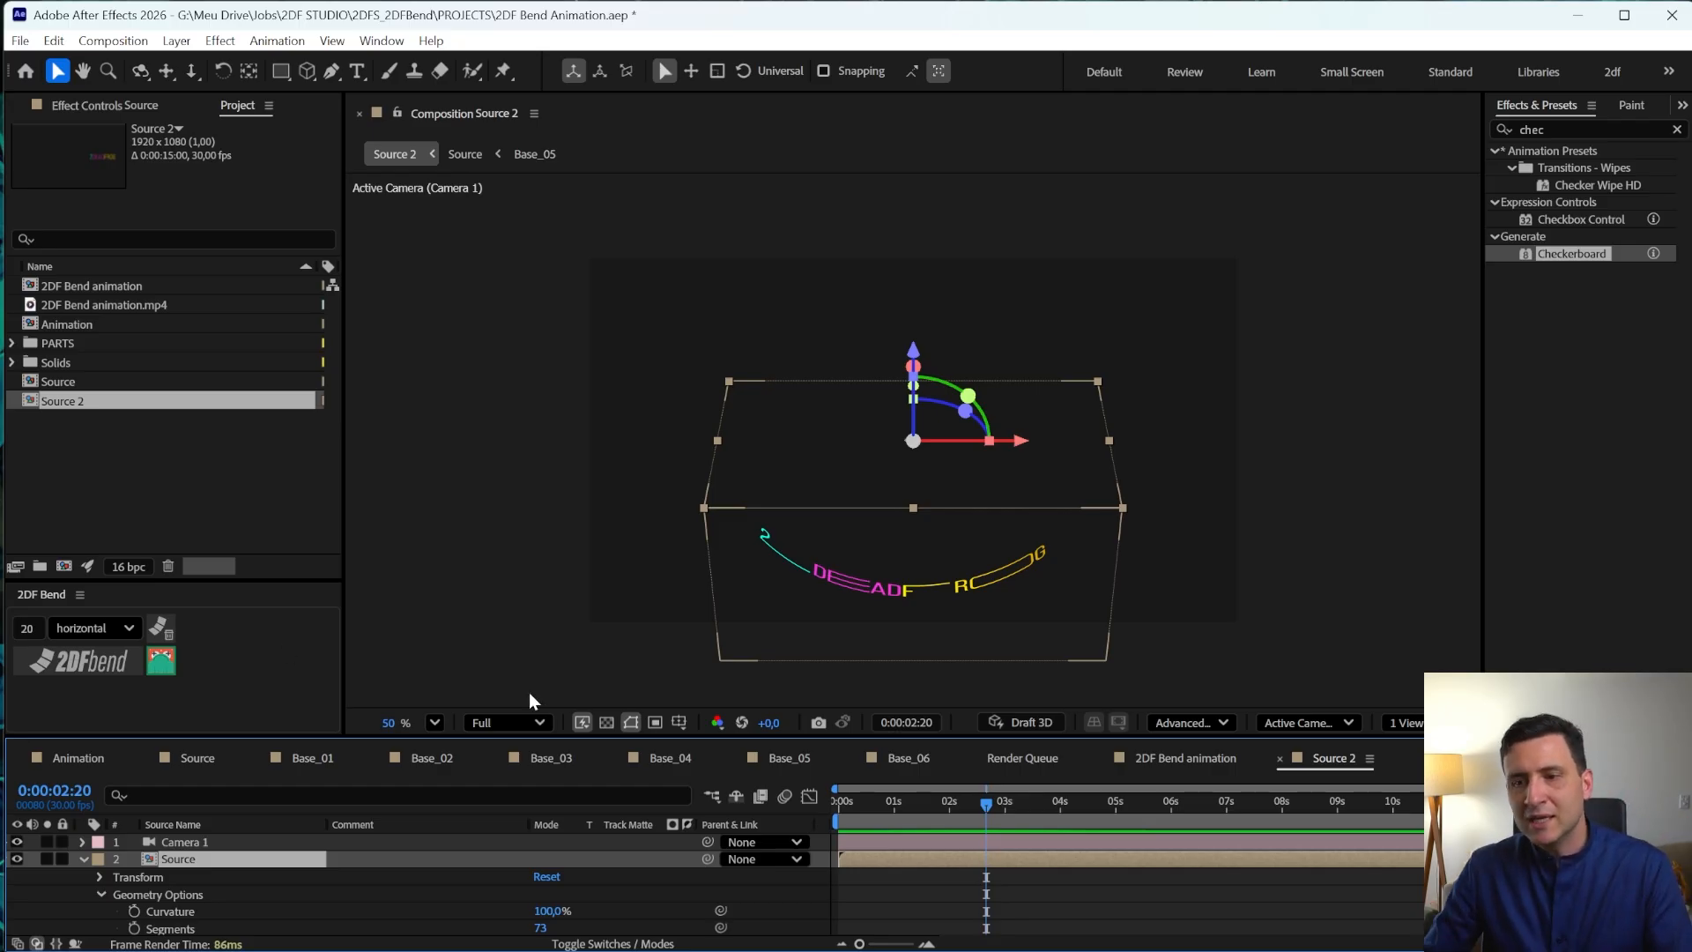
- Set the renderer of the Source 2 composition back to Classic 3D
left_click(1291, 722)
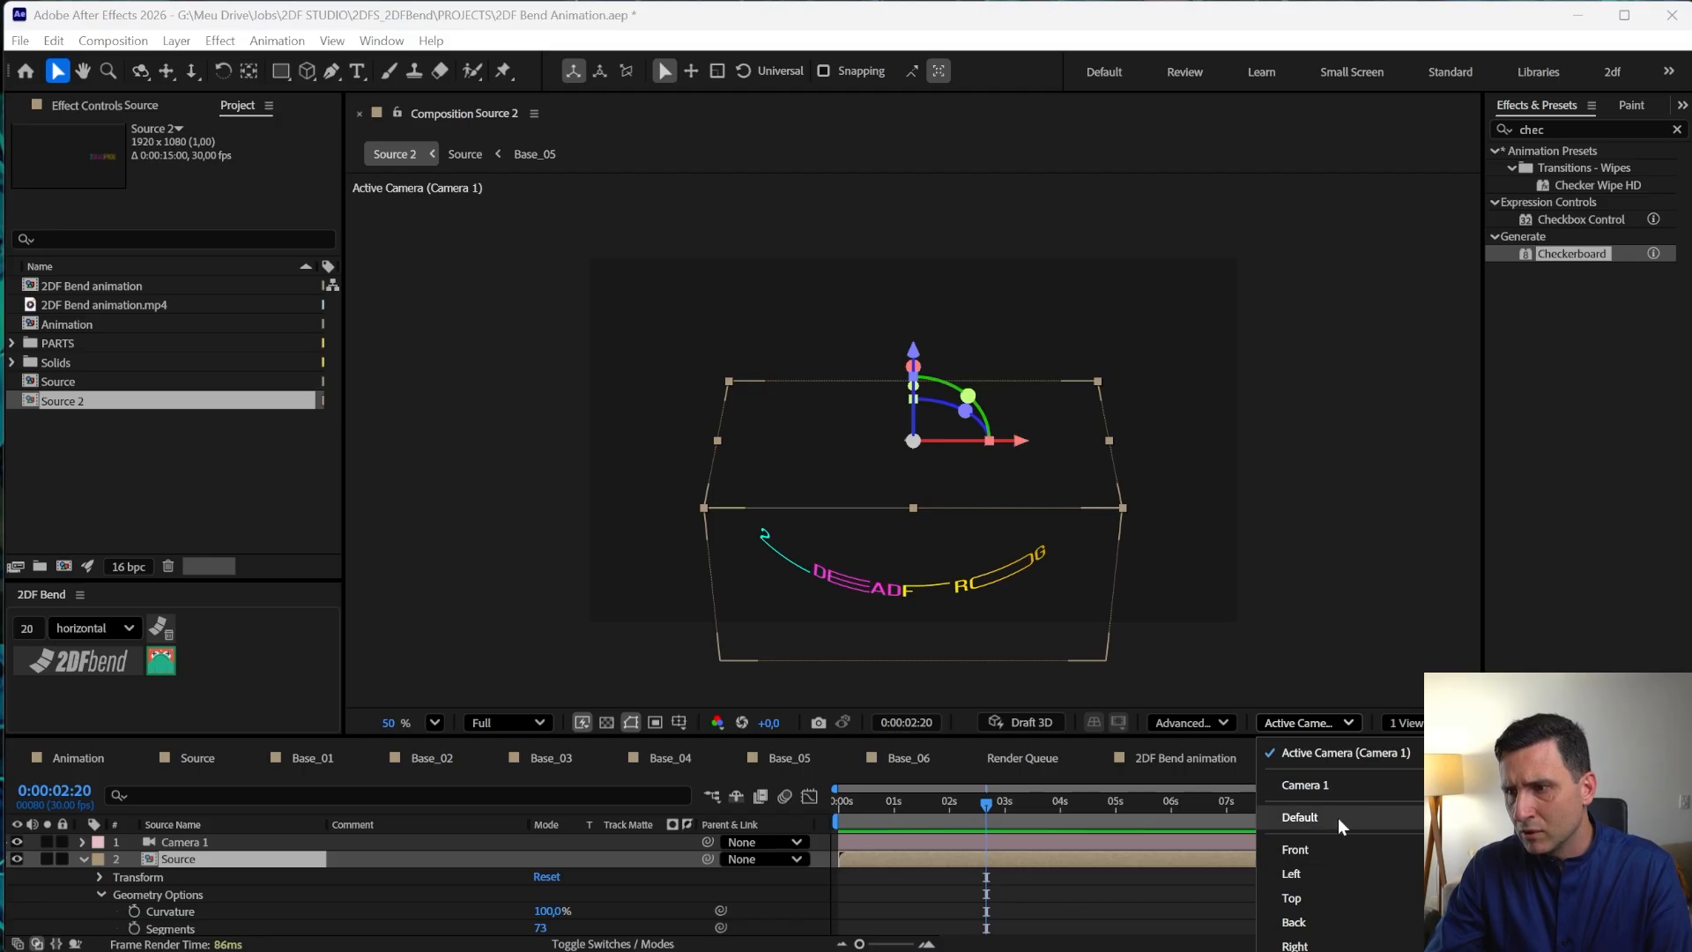
left_click(1197, 725)
left_click(1198, 752)
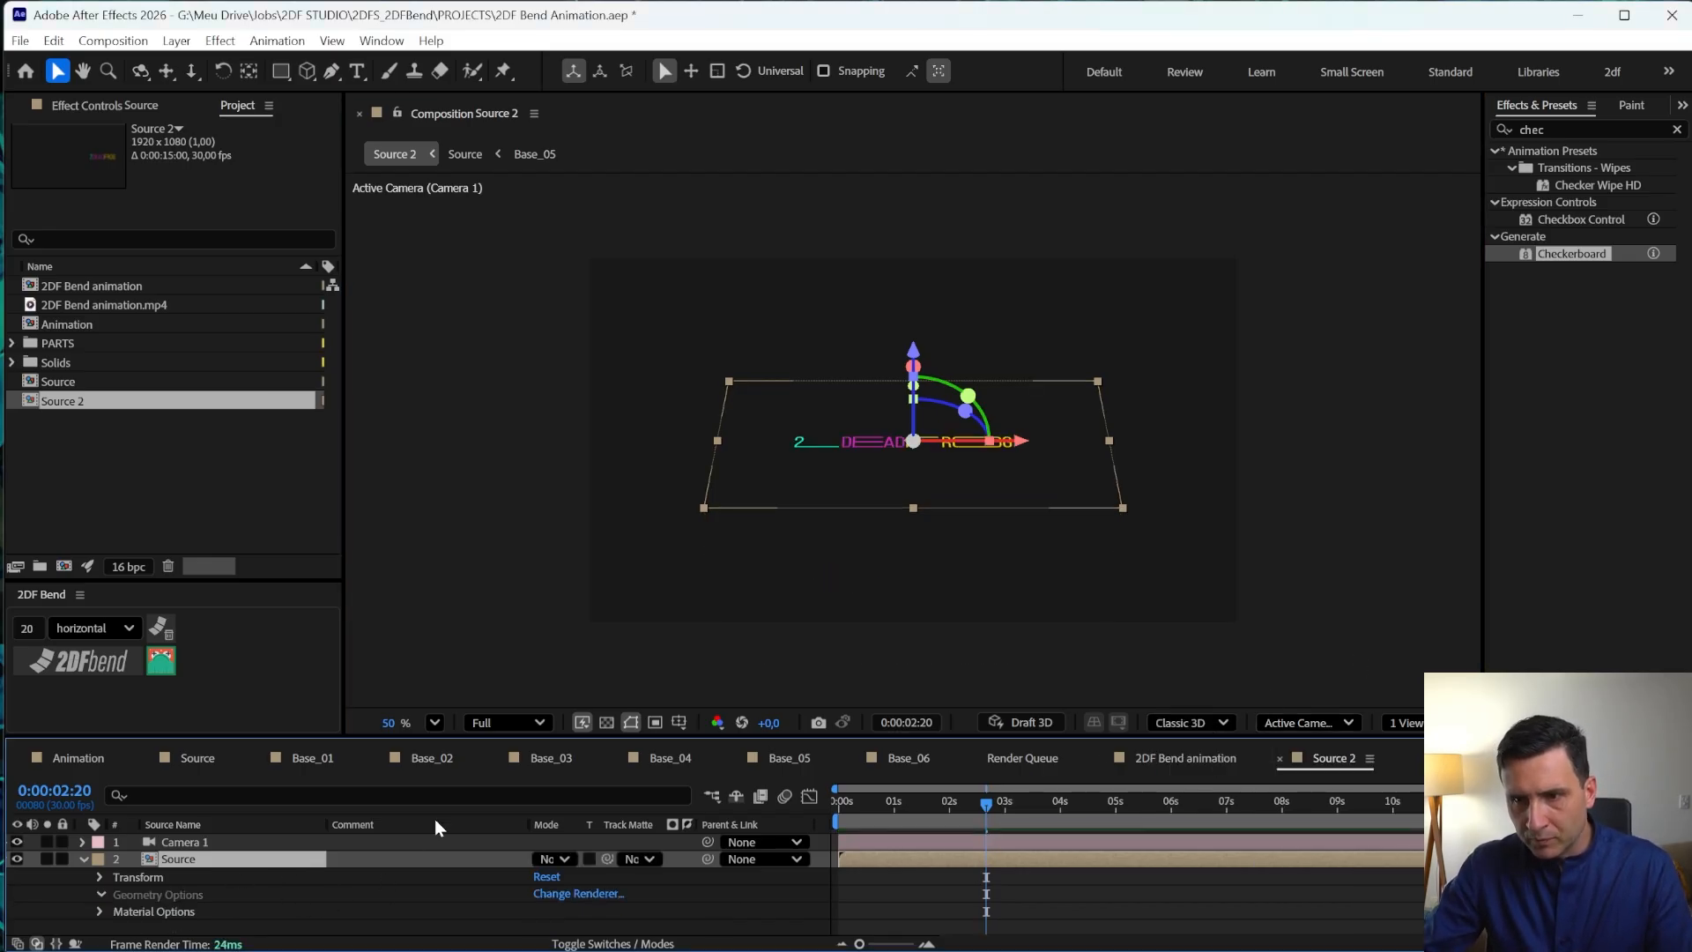
- Show the Source layer's rotation properties and reset its X Rotation to 0°
left_click(157, 913)
left_click(243, 862)
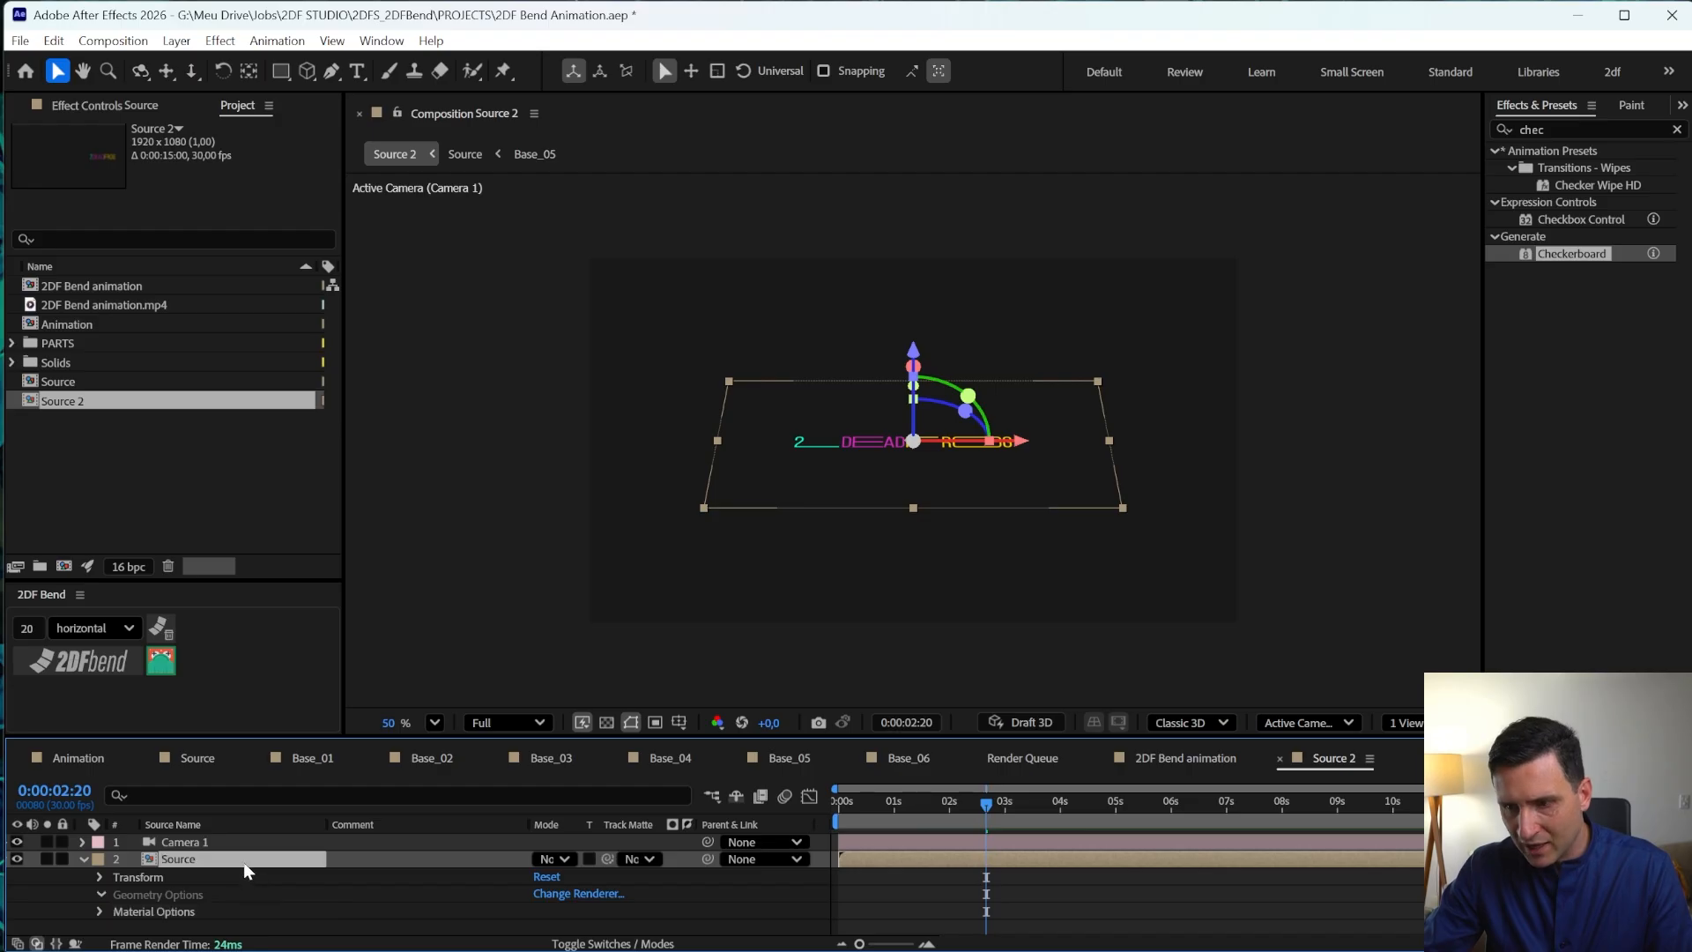
key("r")
left_click(554, 894)
type("0x+0,0°")
key("Return")
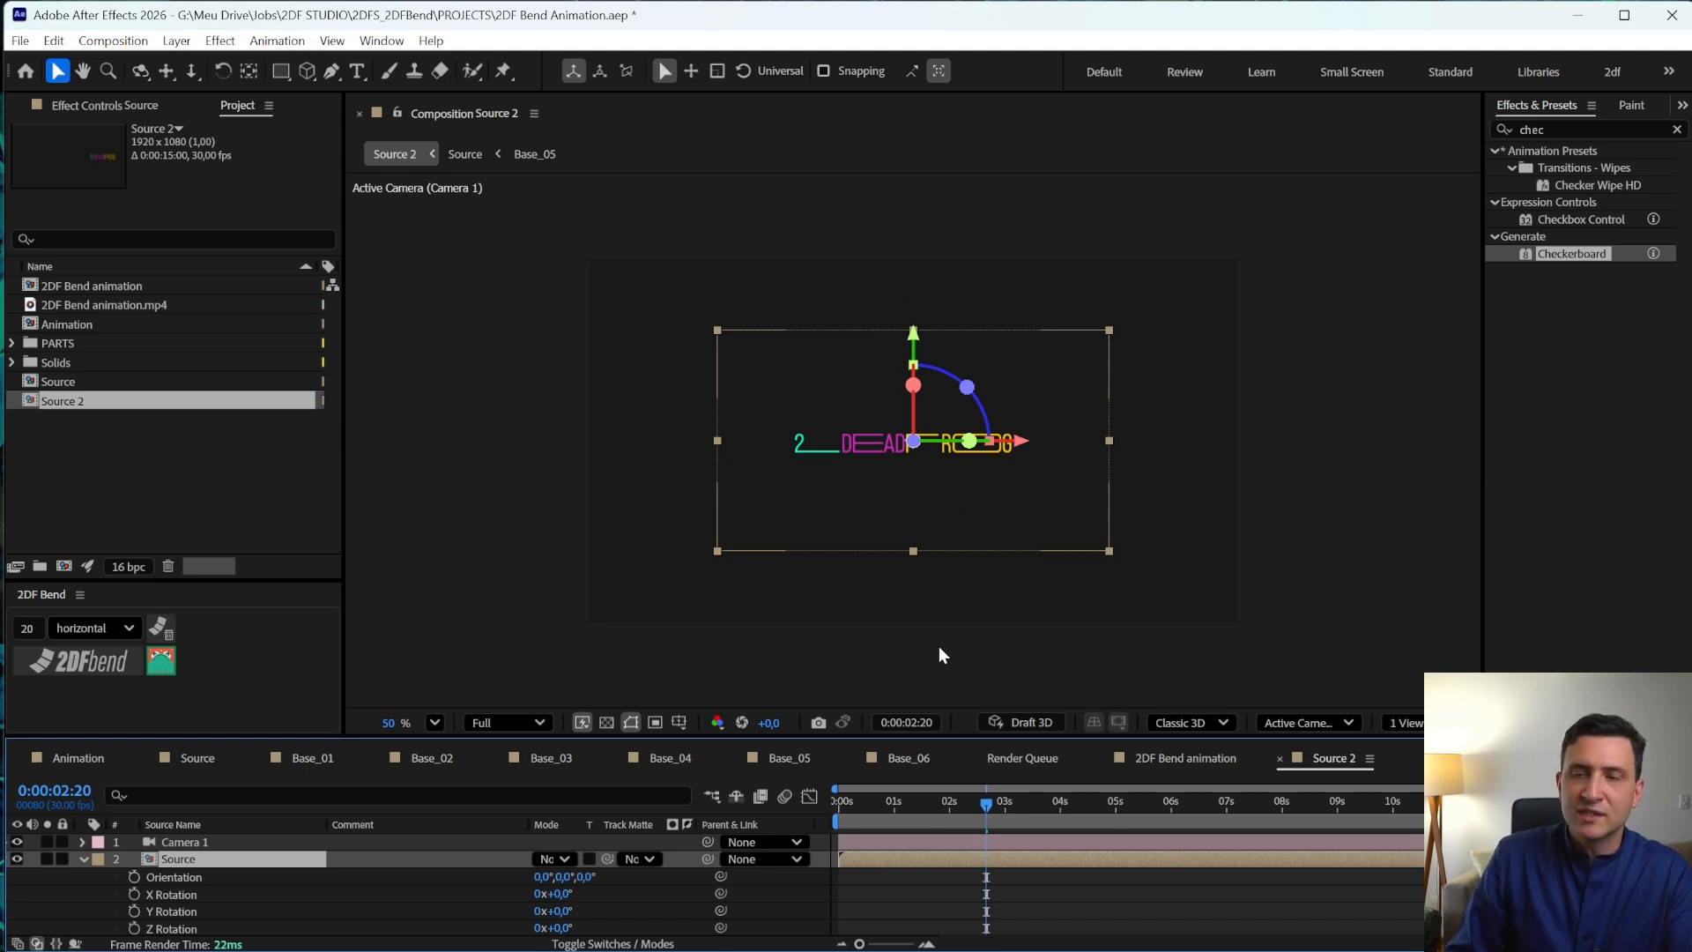
- Add a rectangular mask covering the full area of the Source layer
left_click(283, 70)
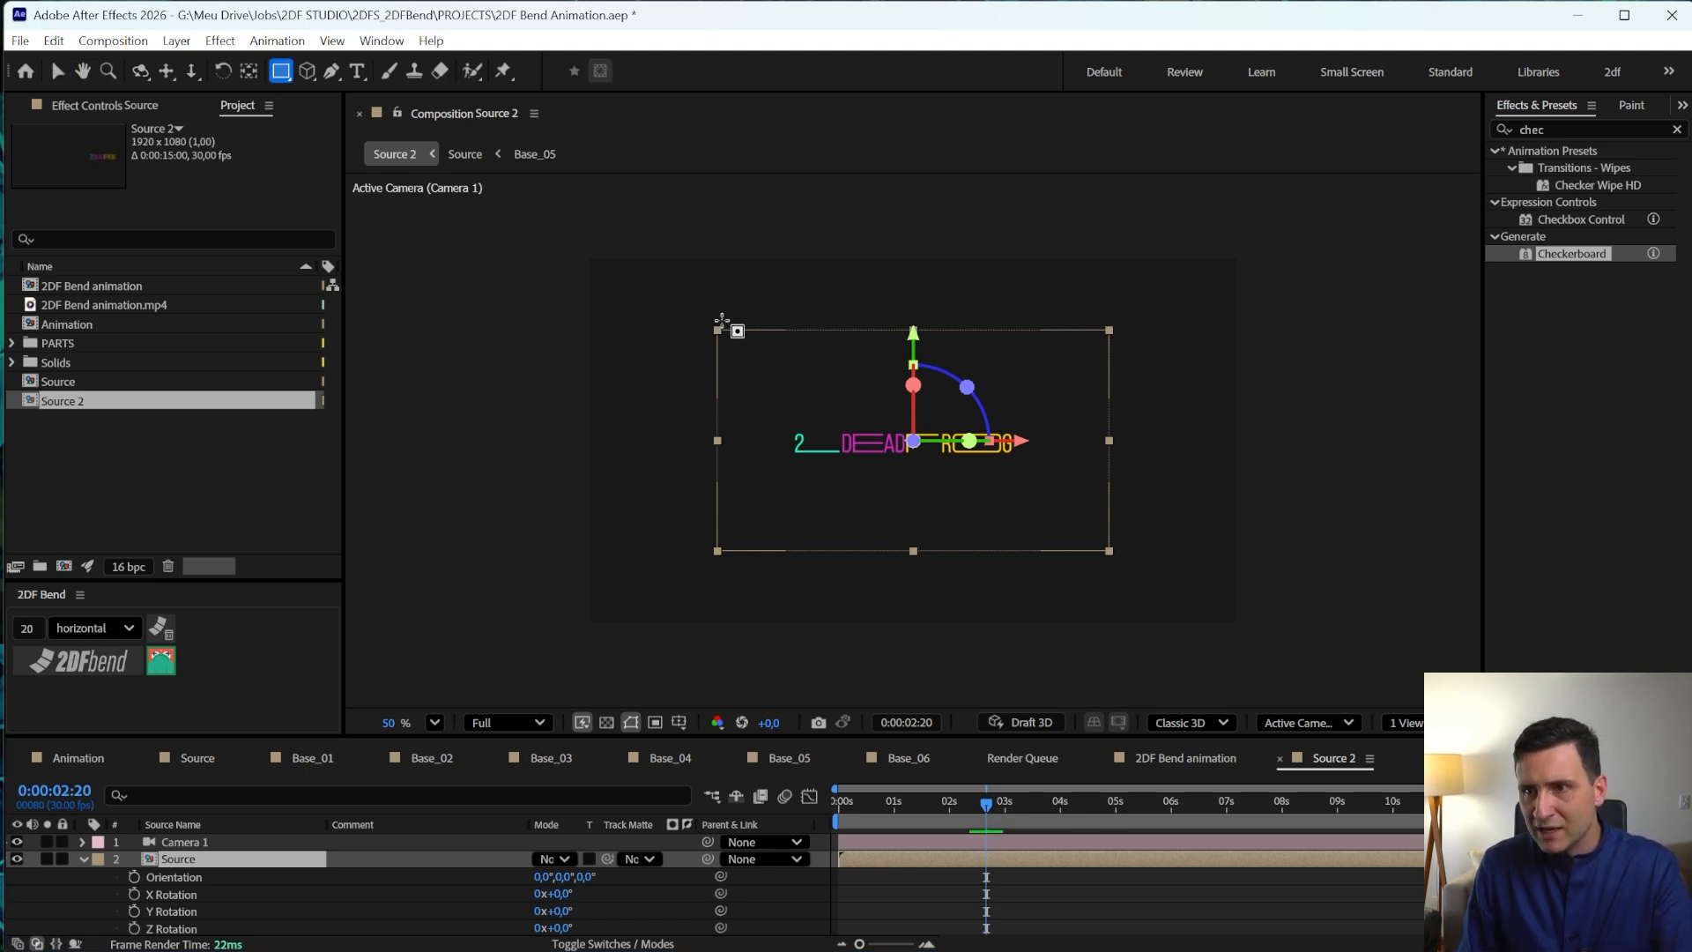
left_click(186, 843)
left_click(193, 860)
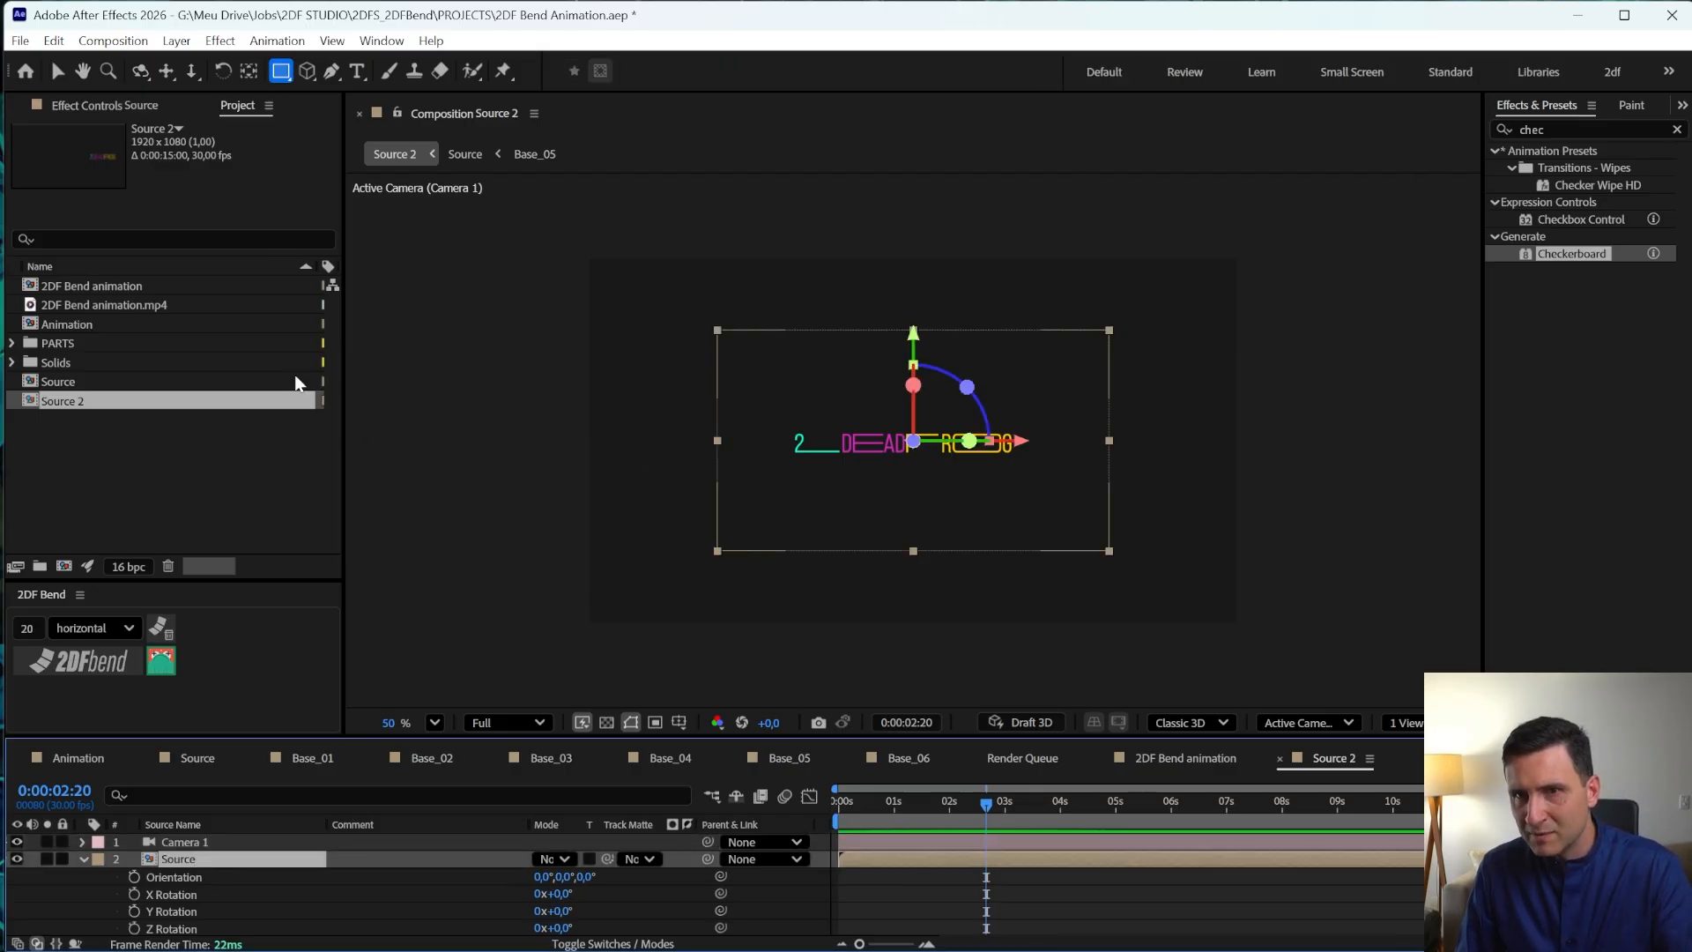
double_click(281, 72)
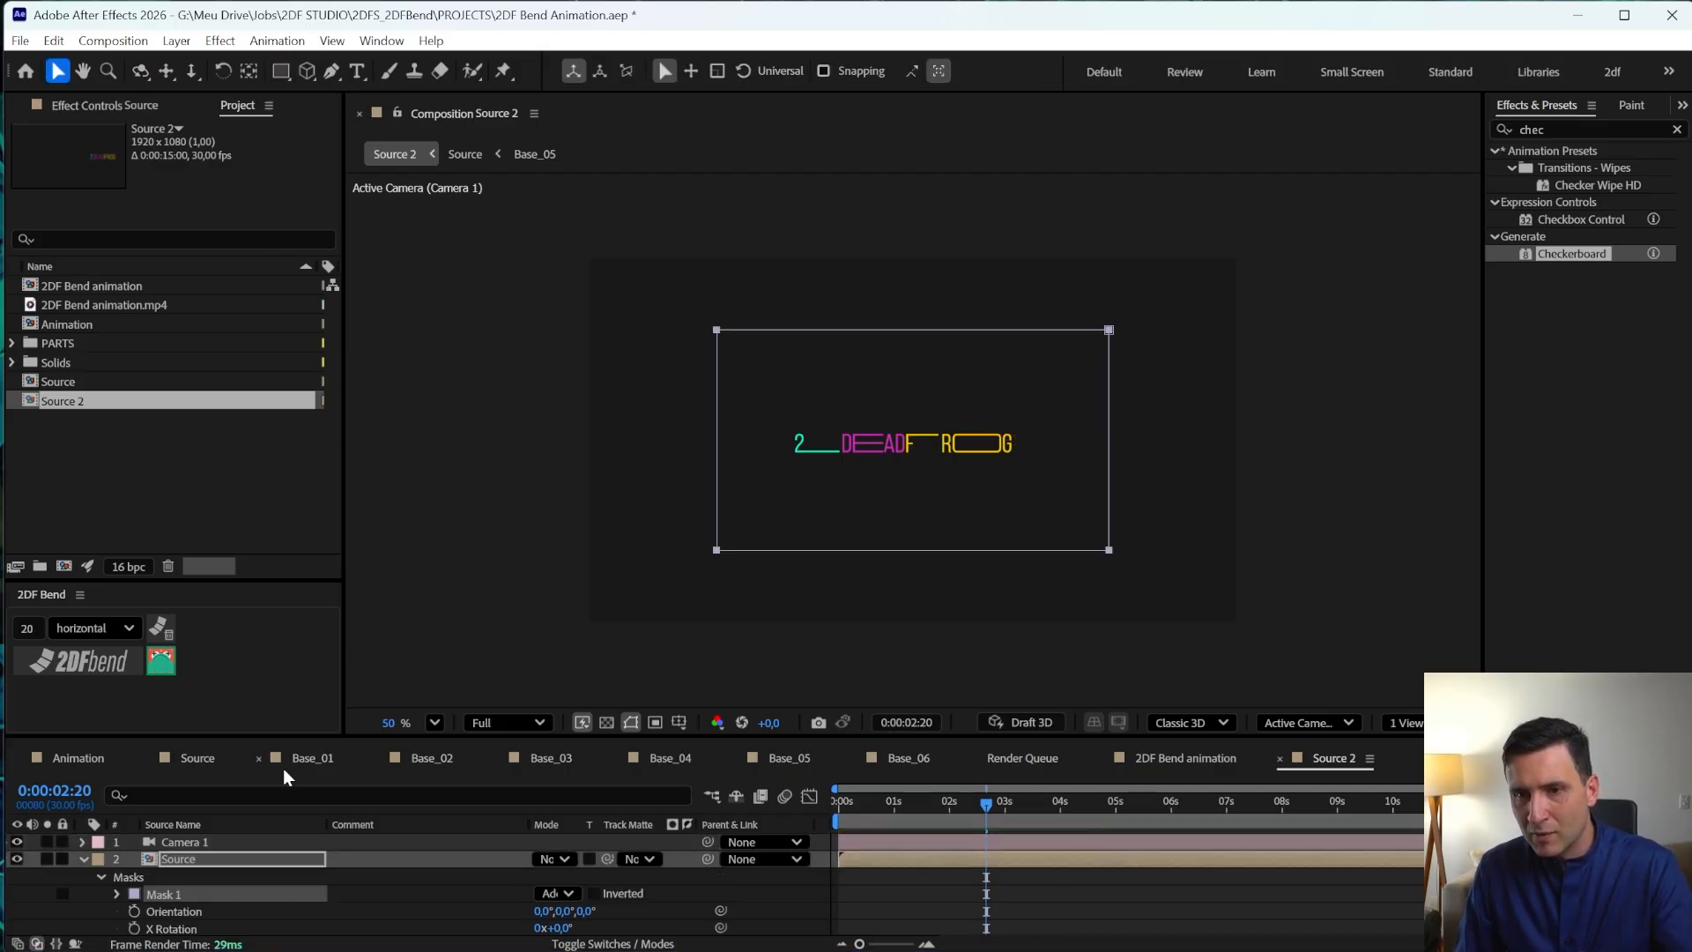
- Free-transform the Source layer's mask, narrowing it to a thin vertical strip along the layer's left edge
key("ctrl+t")
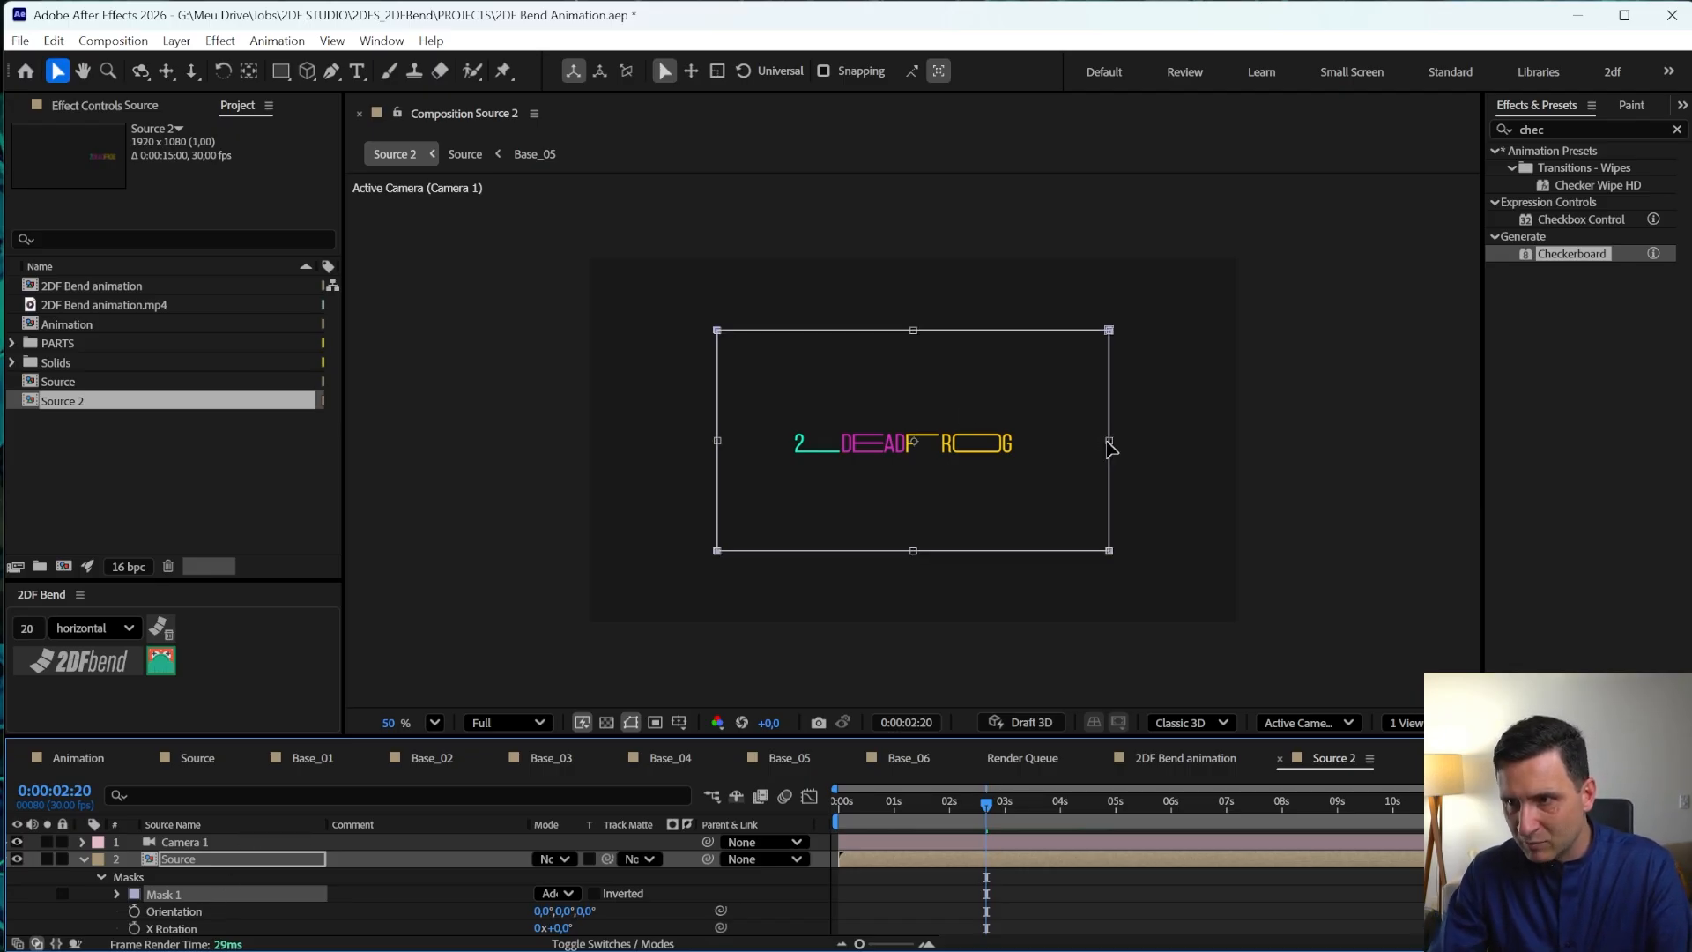
left_click_drag(1111, 442, 1043, 447)
key("ctrl+z")
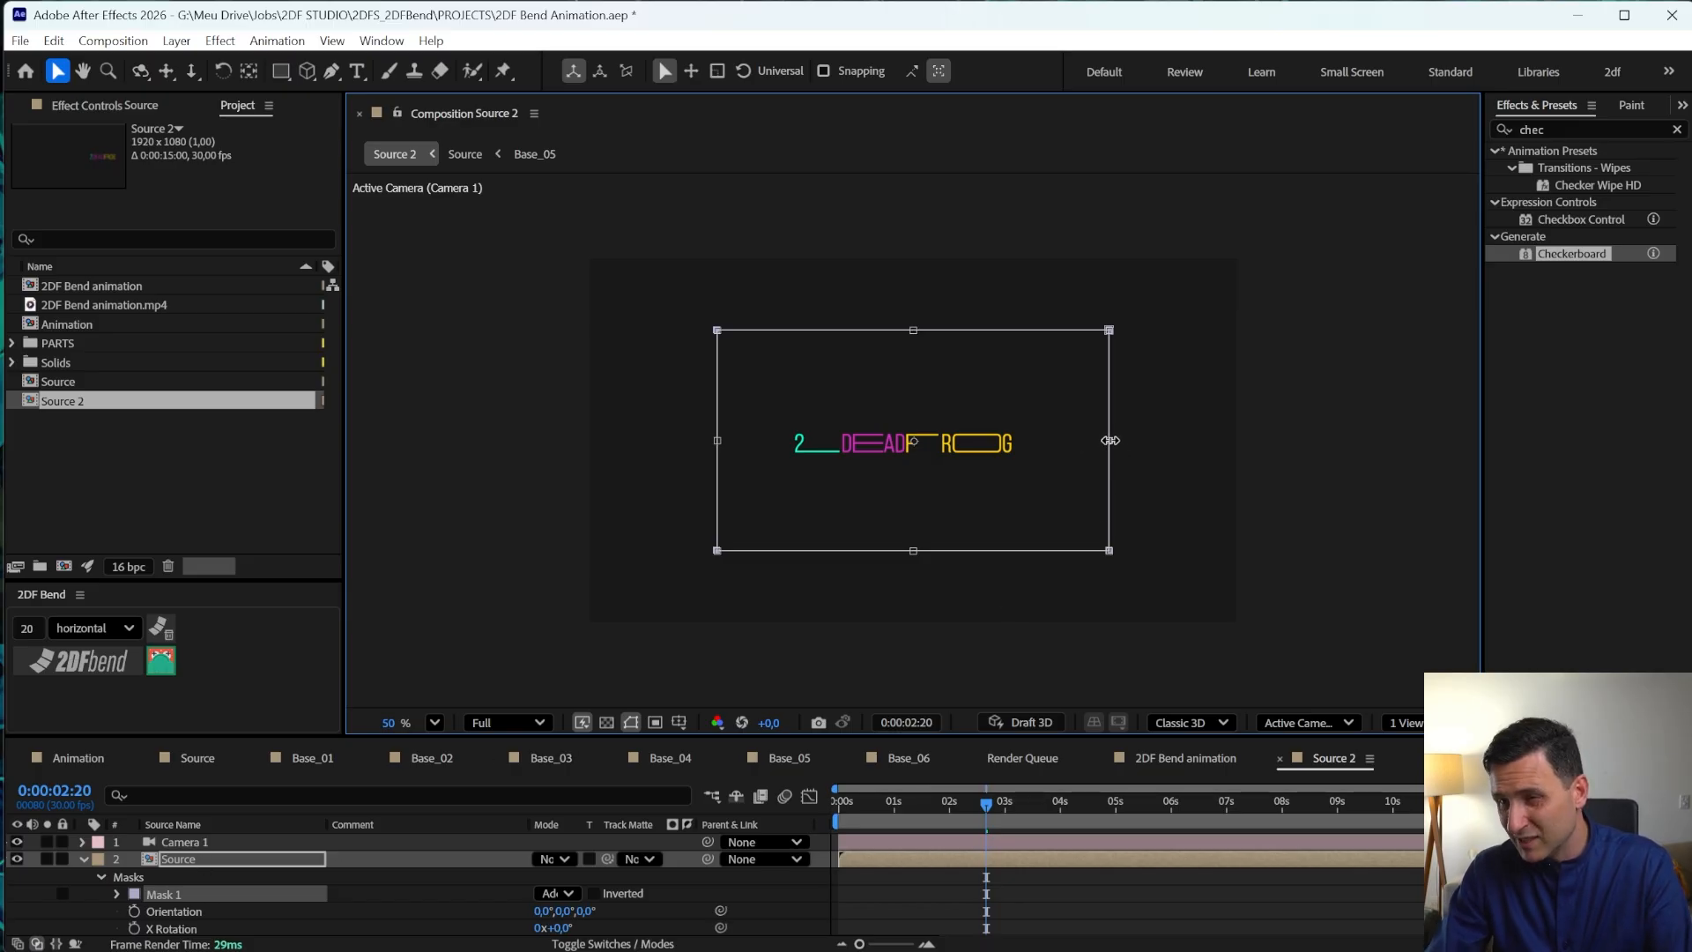
left_click_drag(1110, 441, 740, 452)
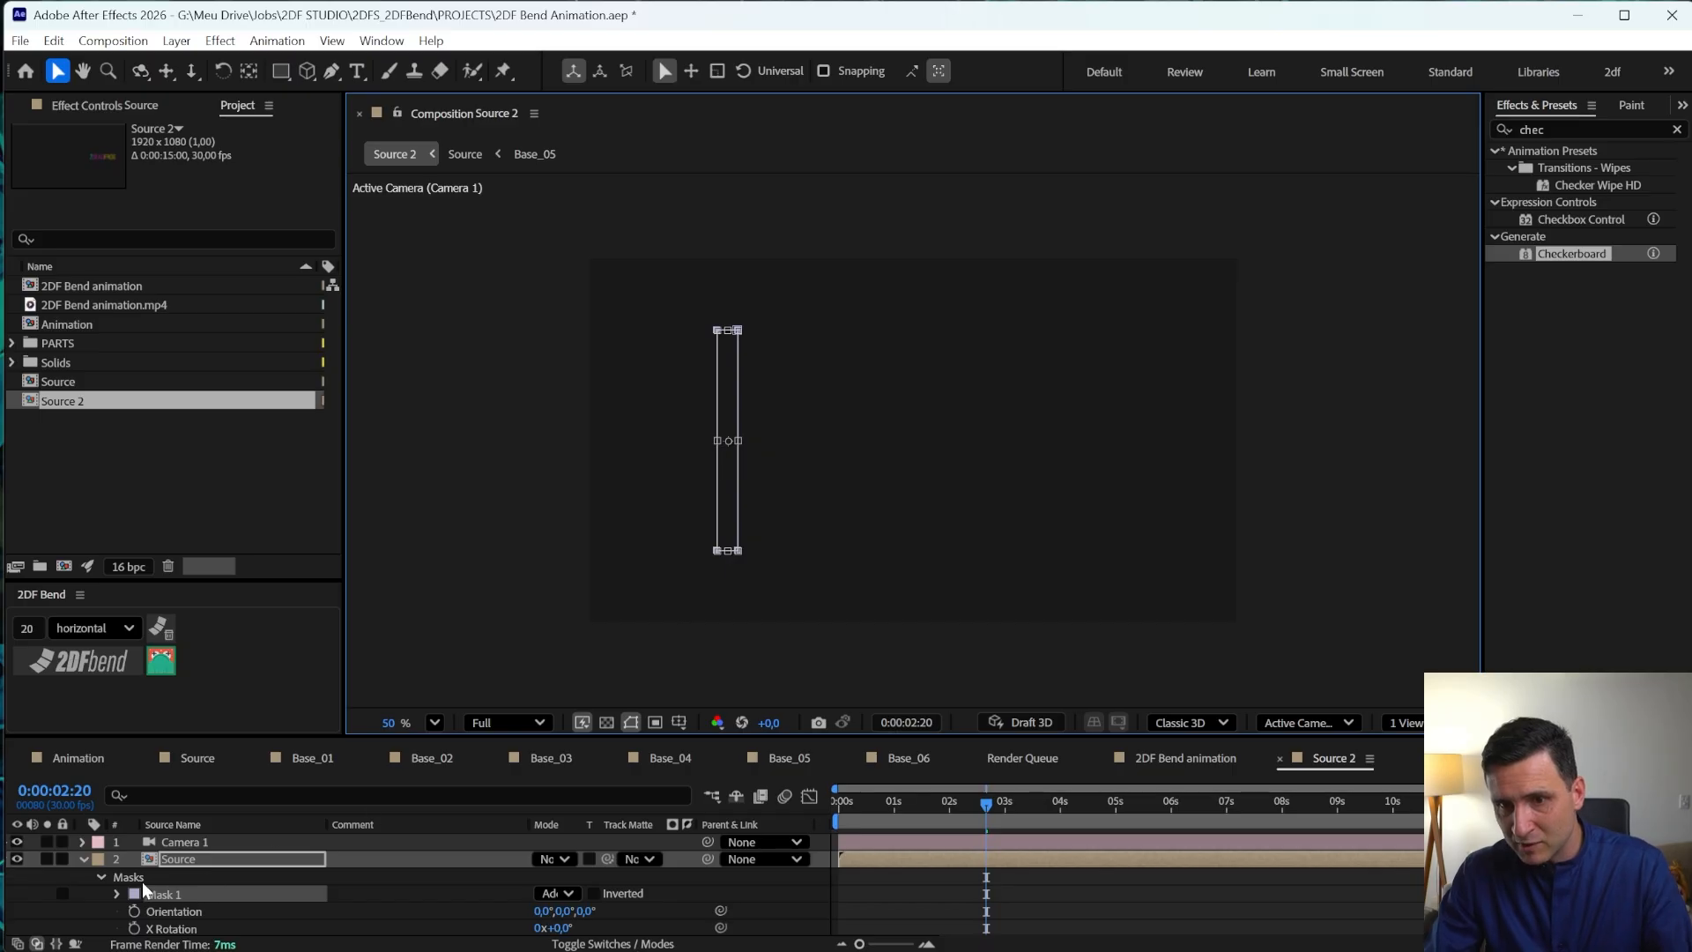
- Move the Source layer's anchor point horizontally to the left edge of the masked strip with the Pan Behind tool
left_click(167, 860)
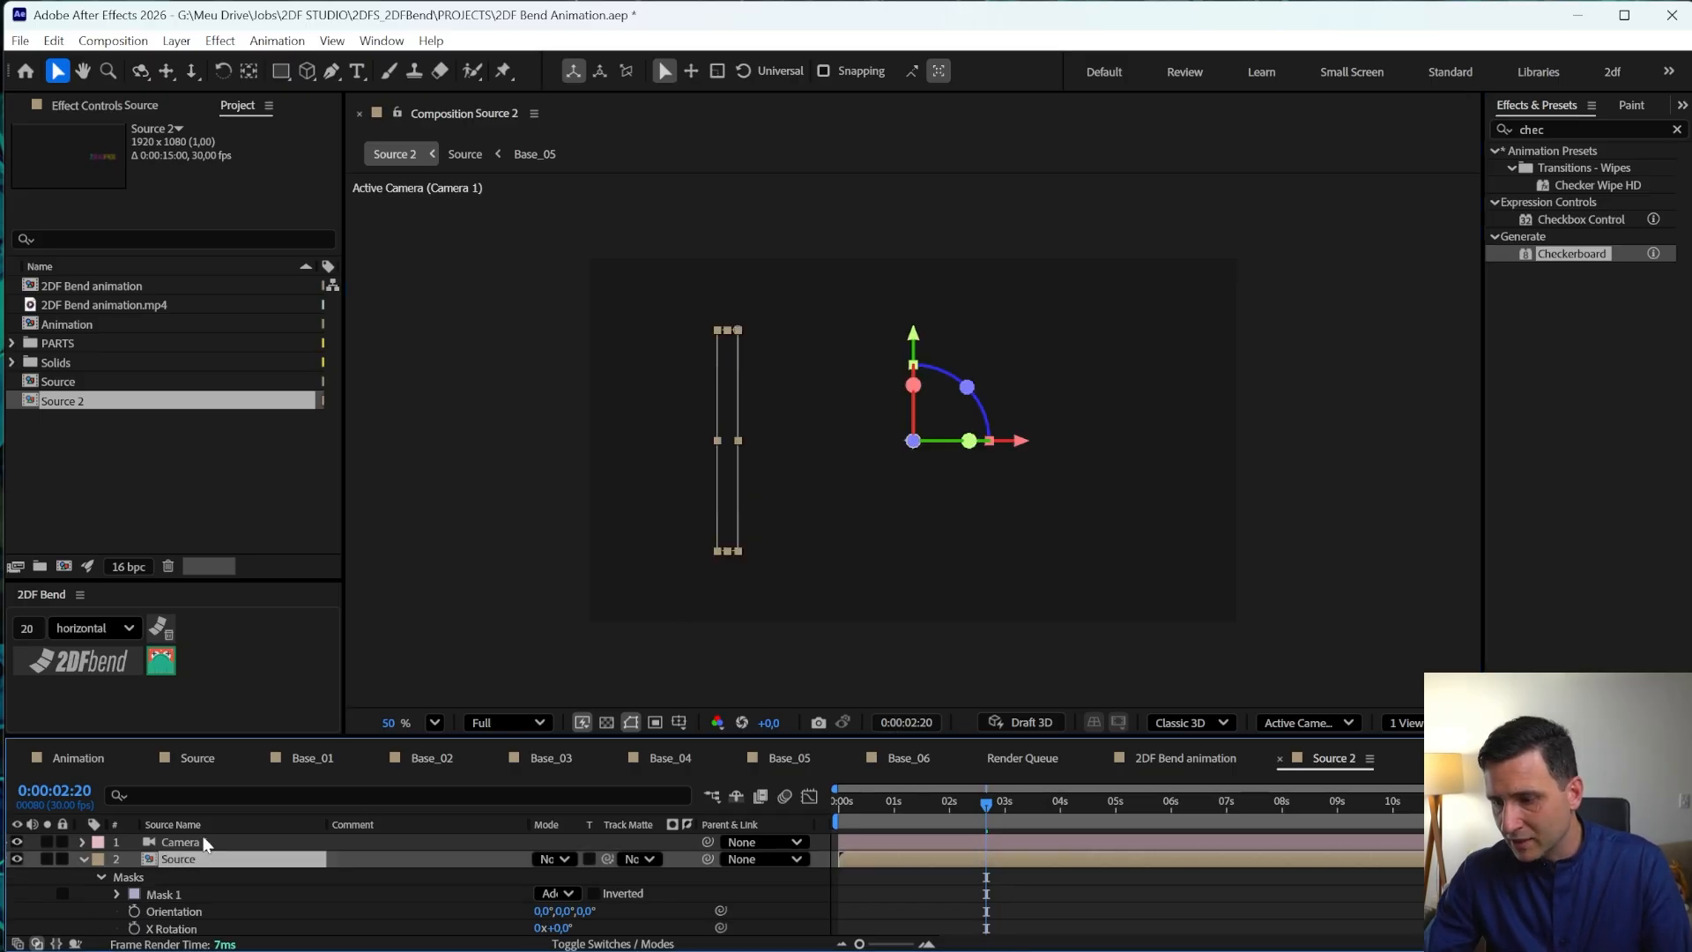
key("y")
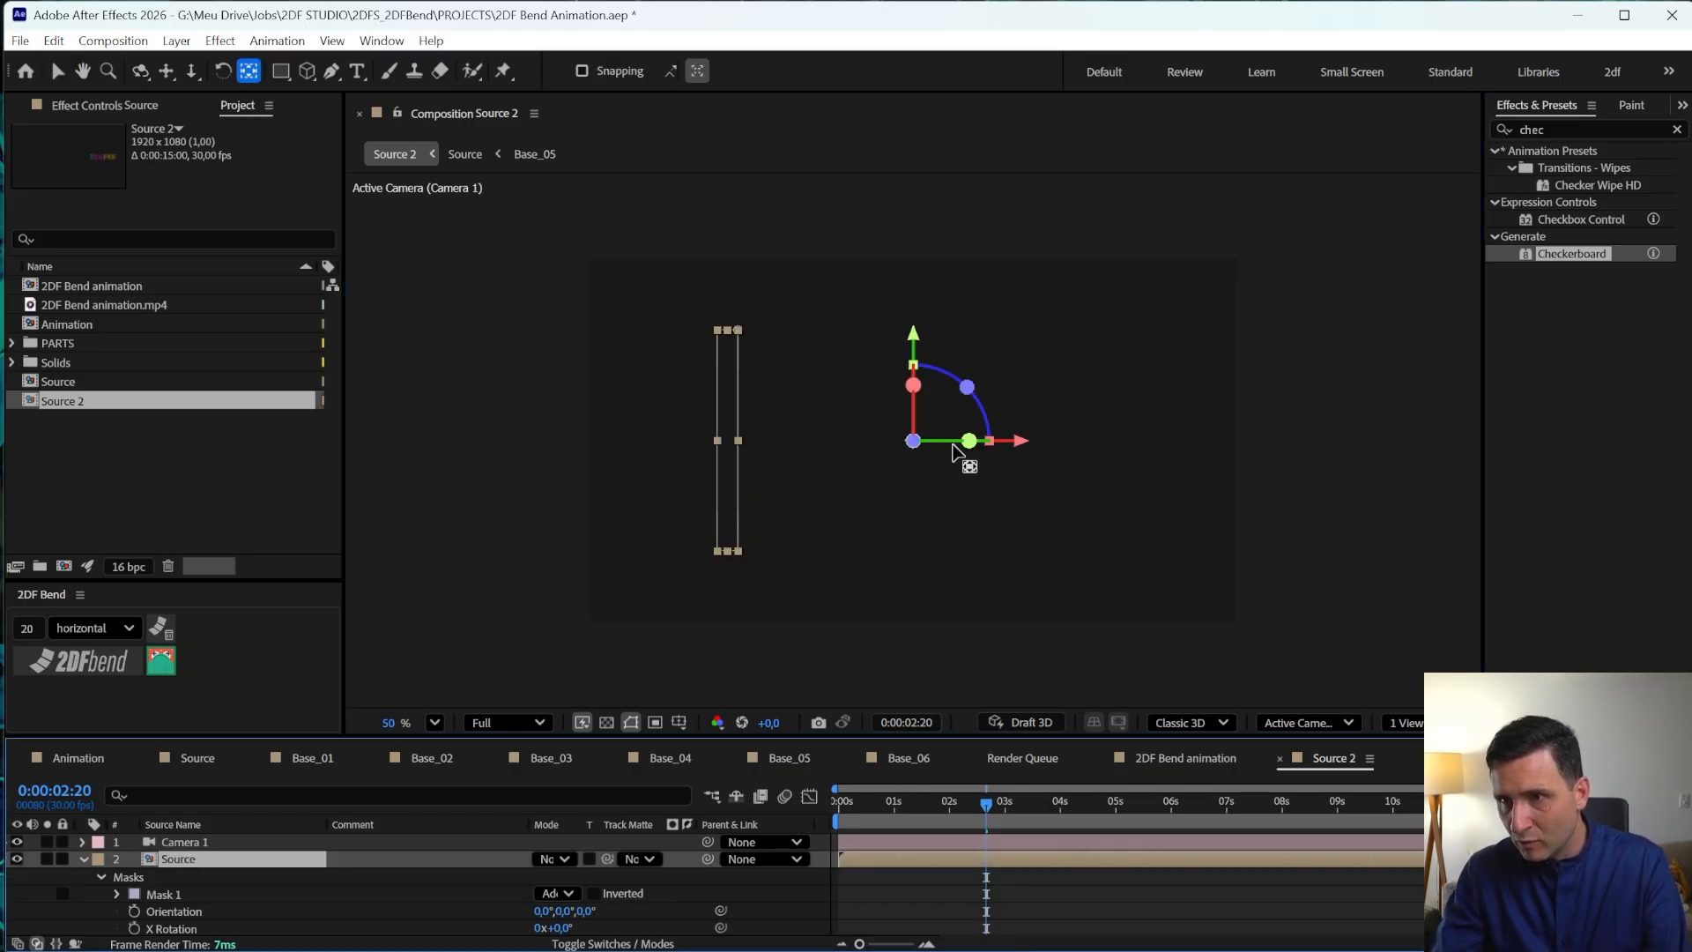
left_click_drag(1018, 440, 819, 473)
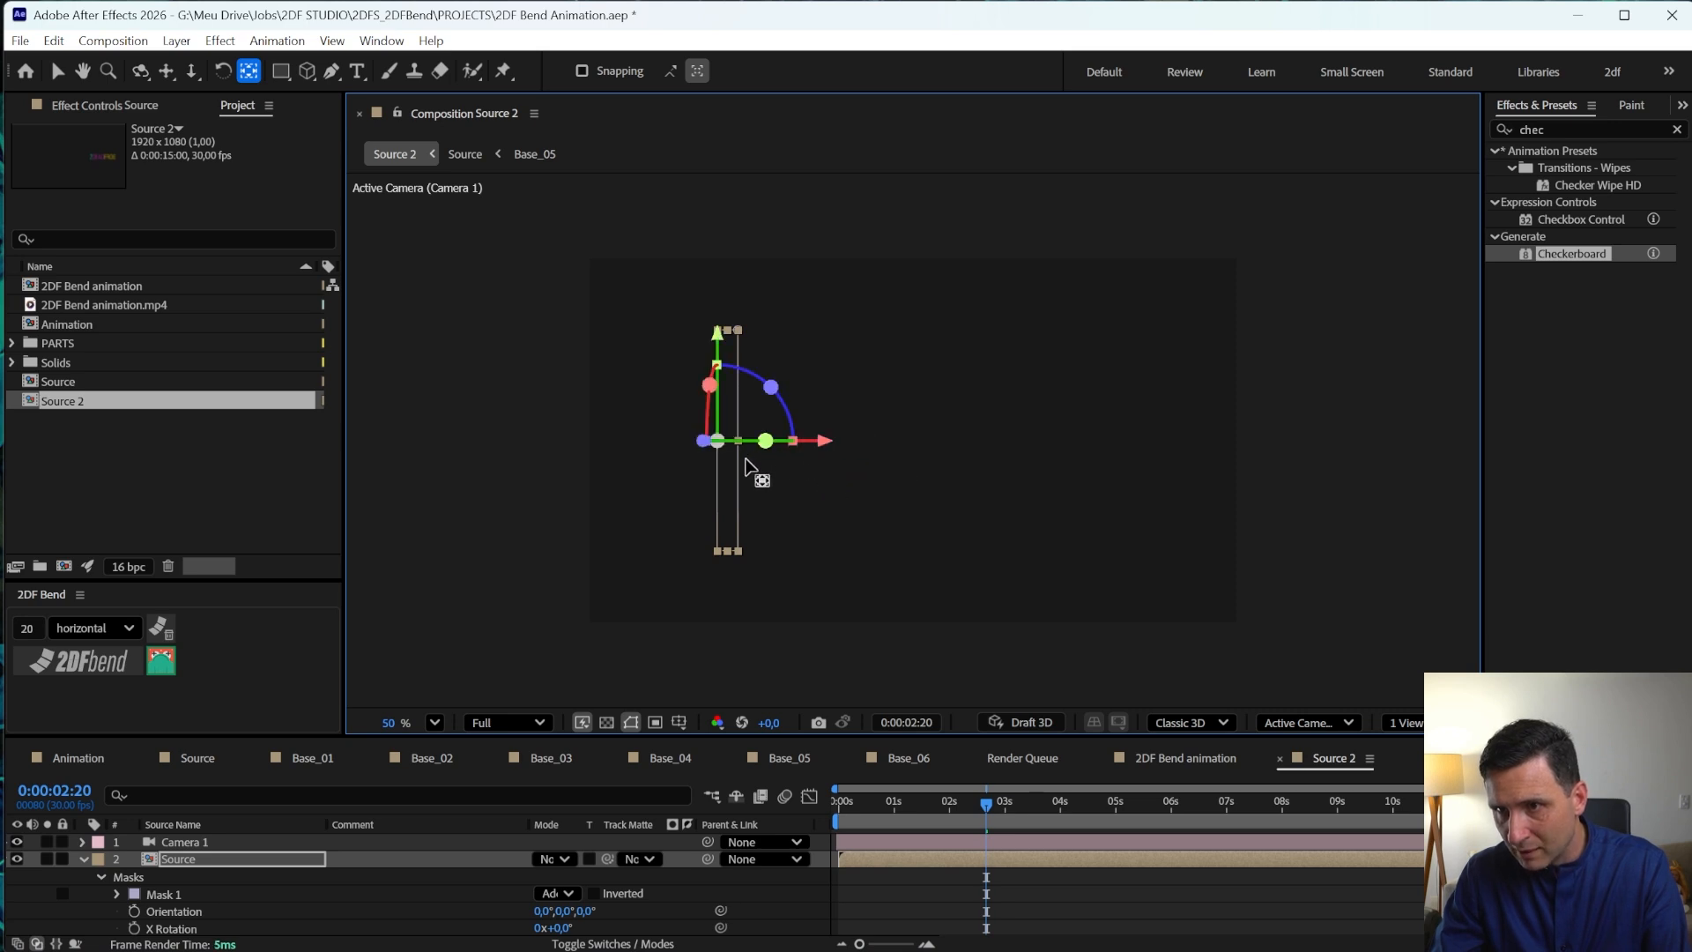
- Duplicate the masked Source layer and try nudging the mask of the lower copy sideways
left_click(190, 860)
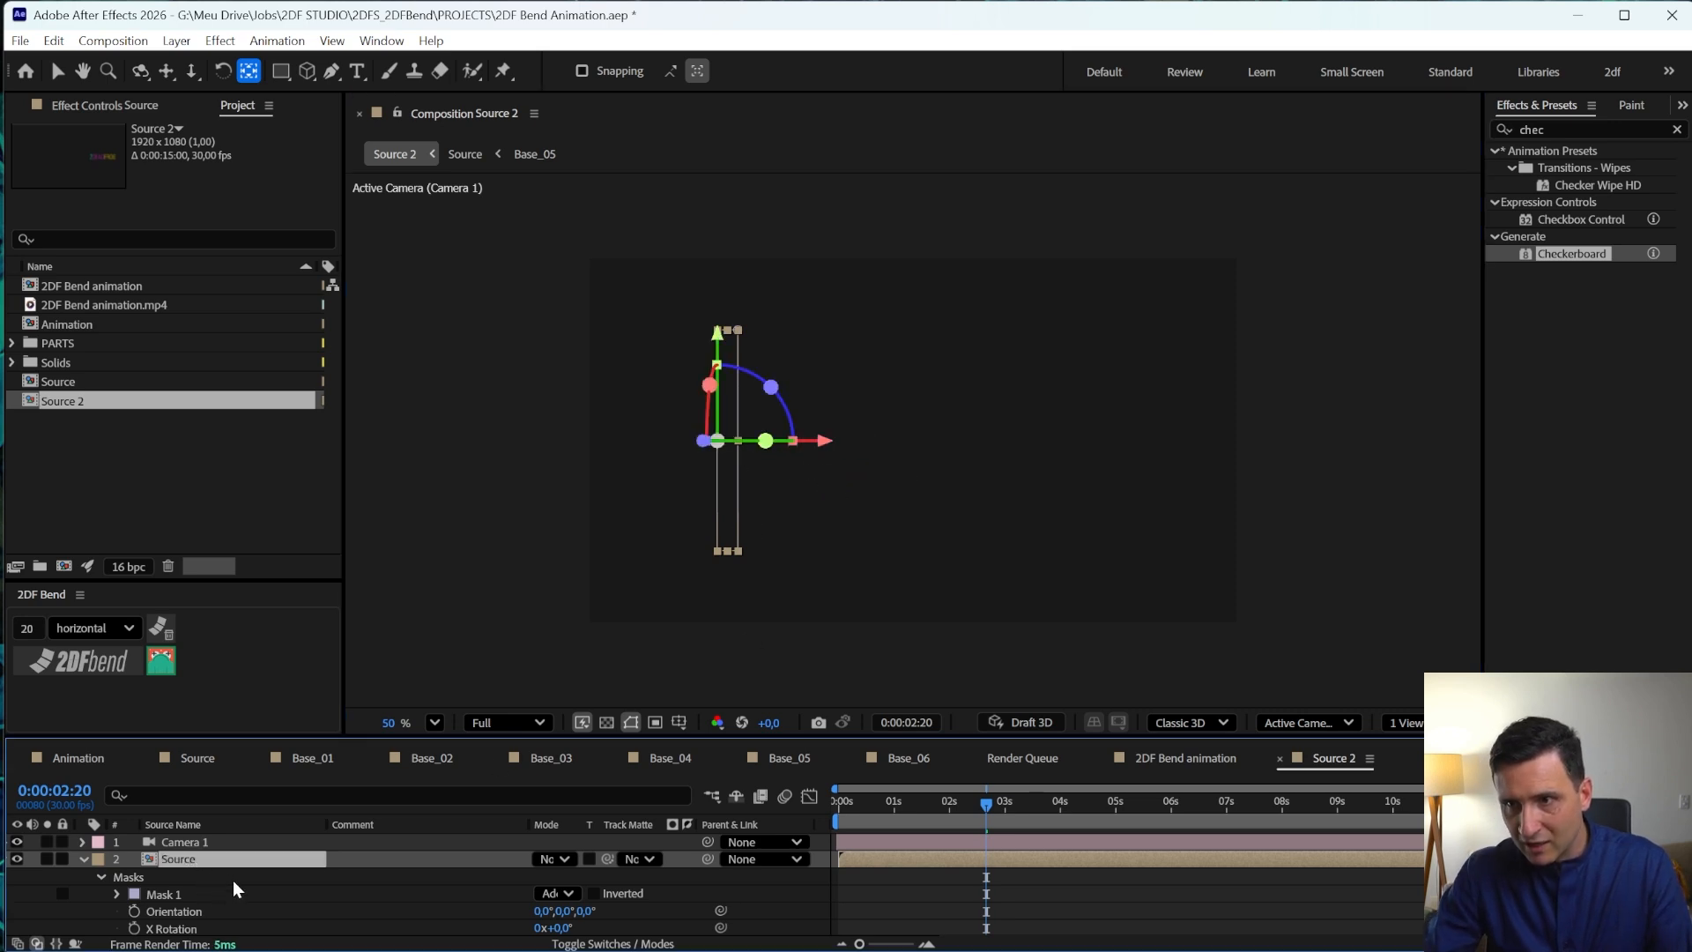
key("ctrl+d")
left_click(170, 911)
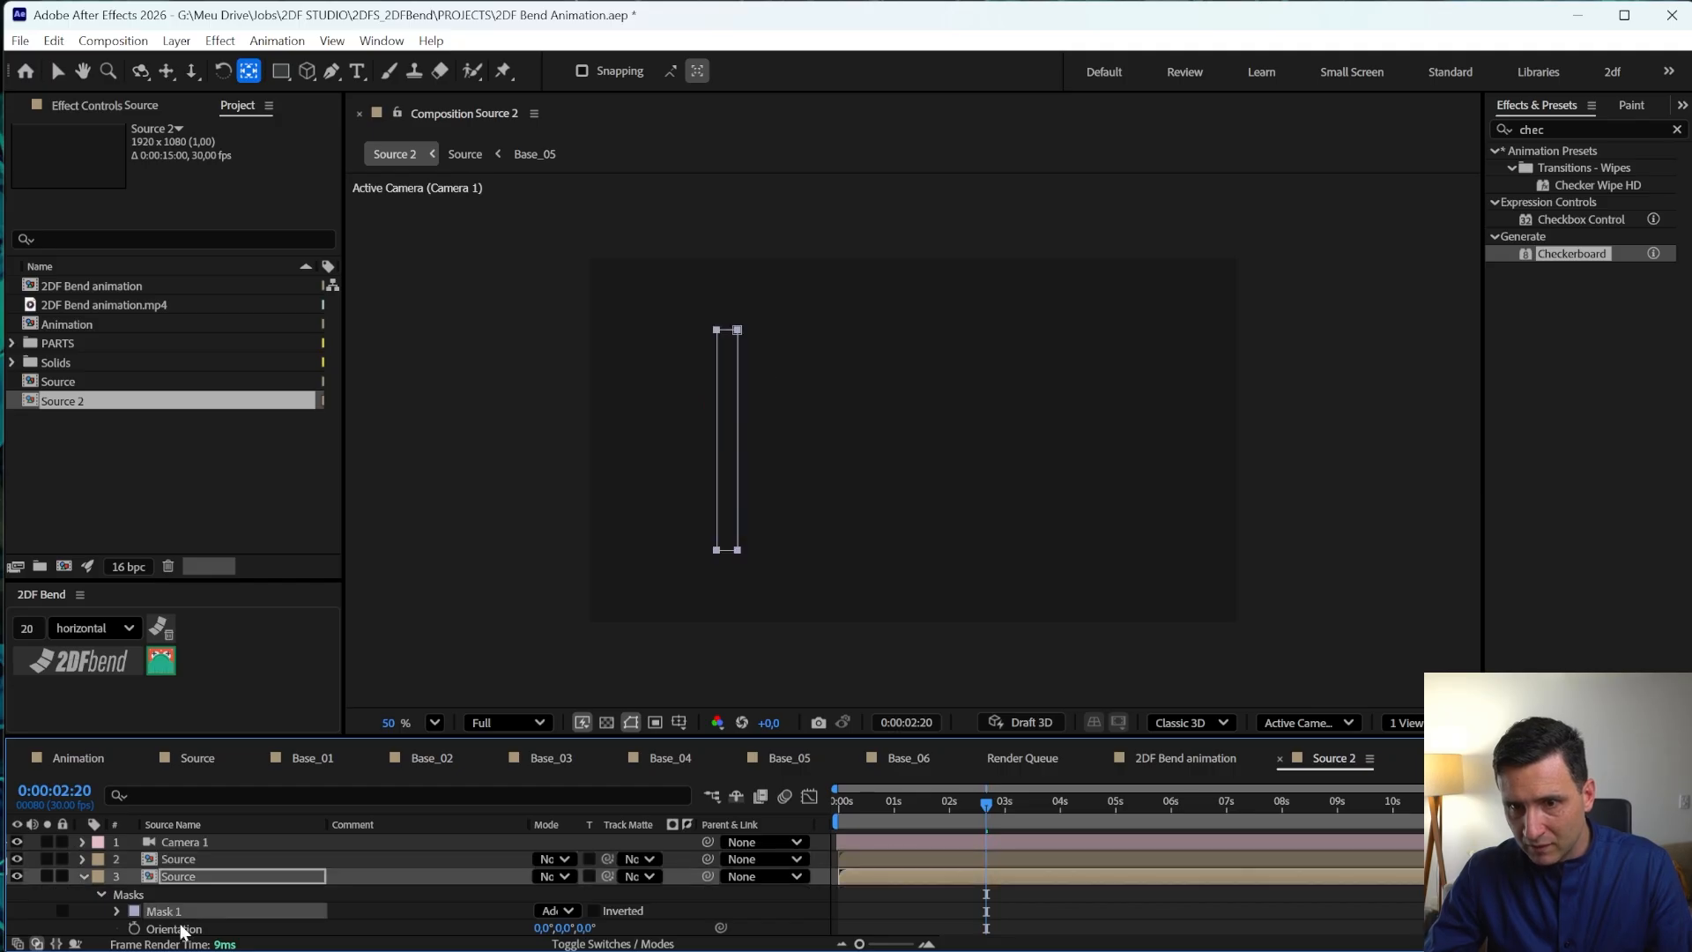
key("shift+Right")
key("shift+Right")
key("shift+Left")
key("shift+Left")
- Place the lower Source copy's strip and anchor point directly to the right of the first strip, checking both layers
left_click(178, 860)
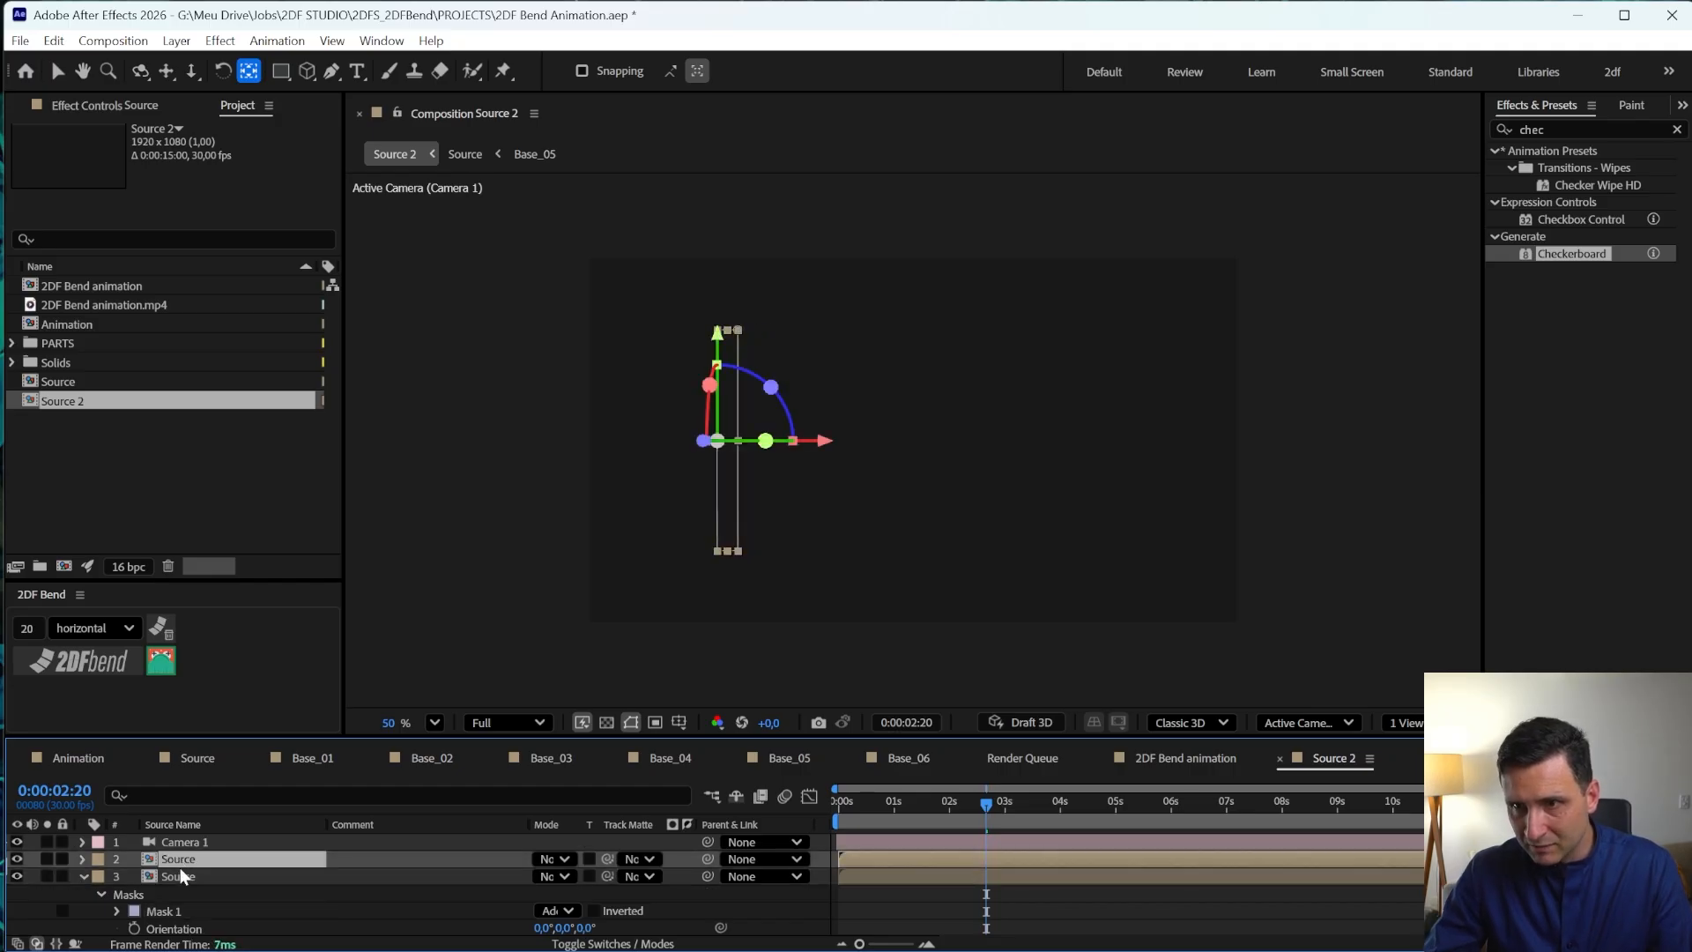
left_click(864, 877, "shift")
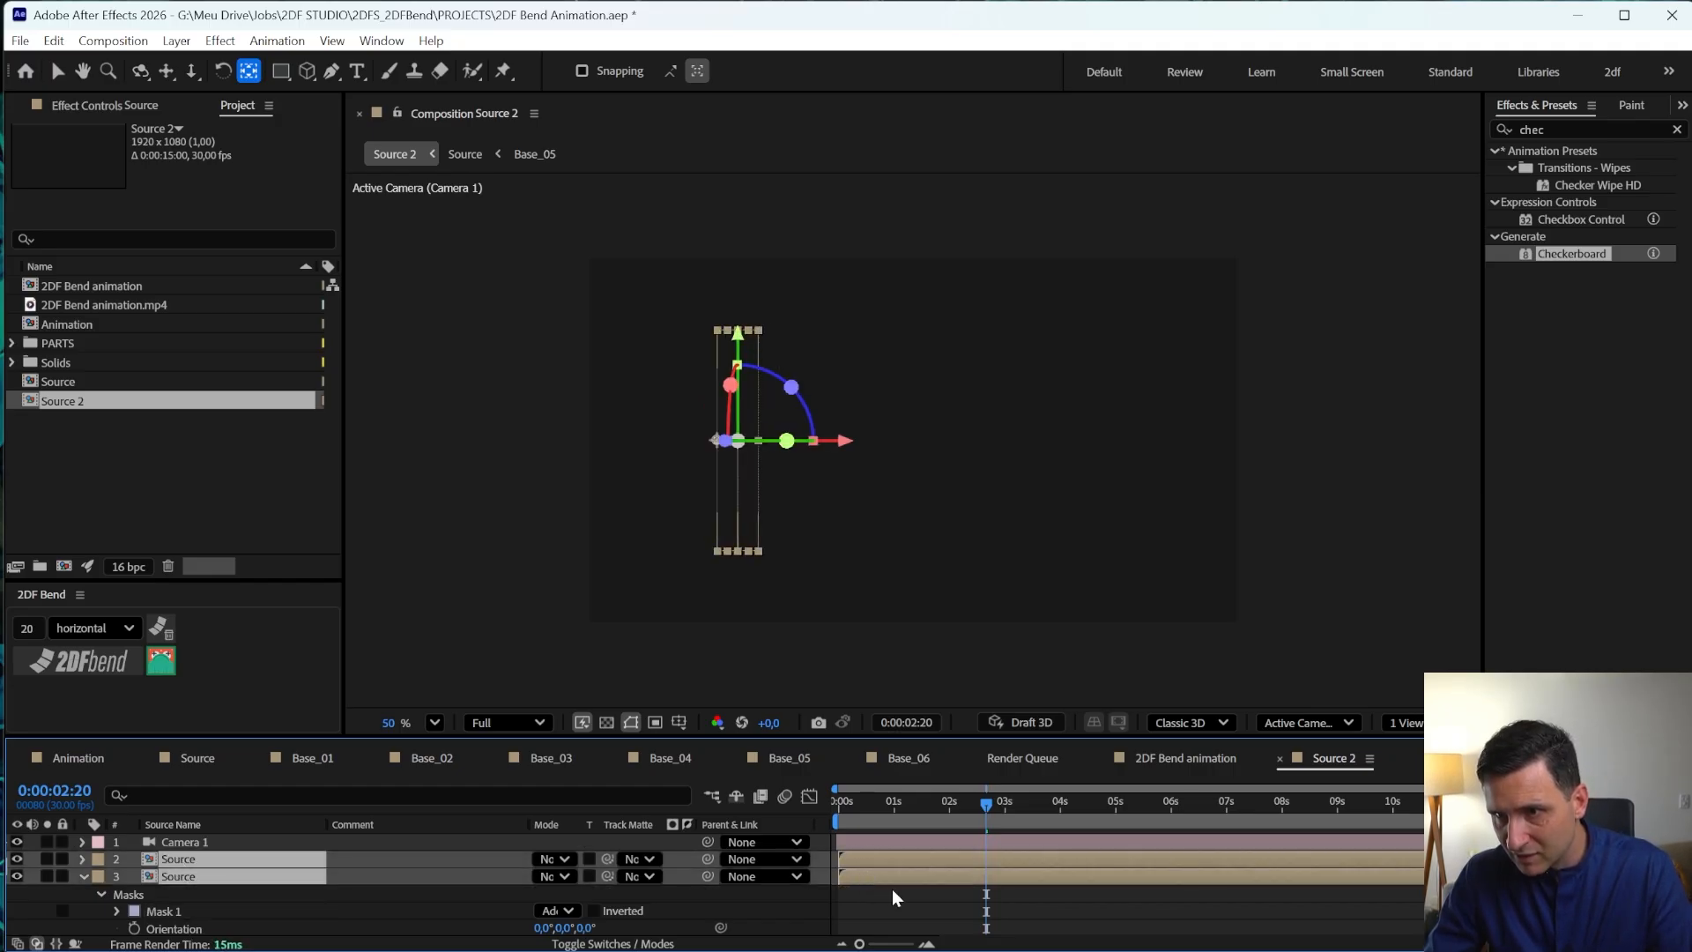
left_click(166, 912)
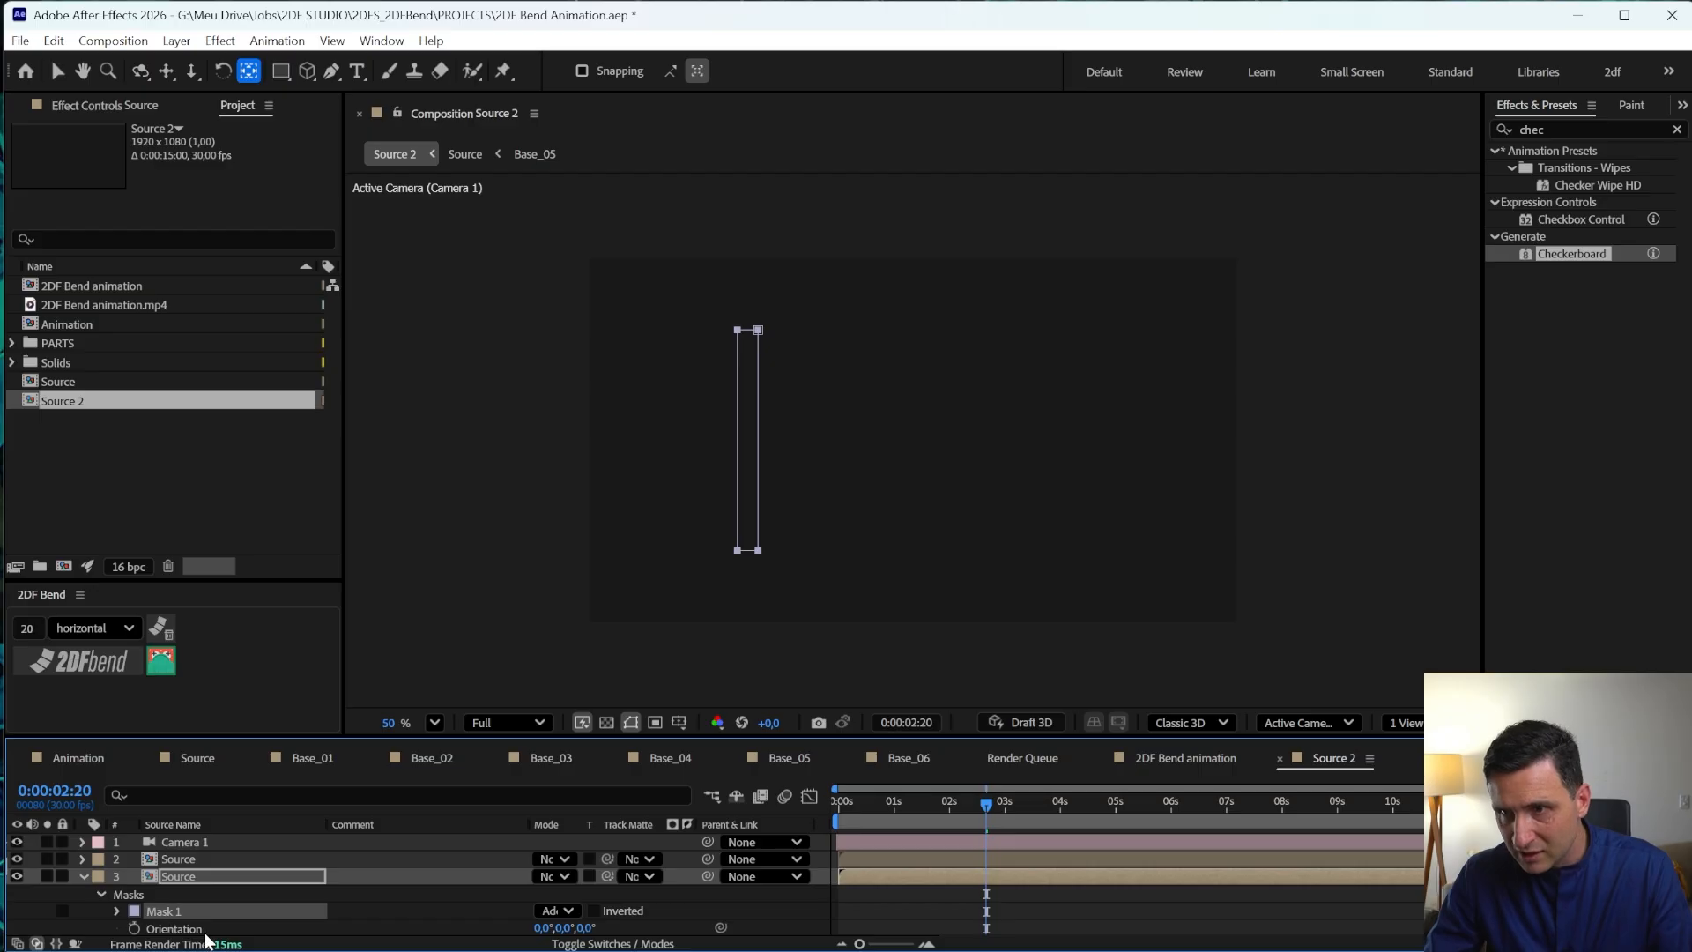
left_click(192, 881)
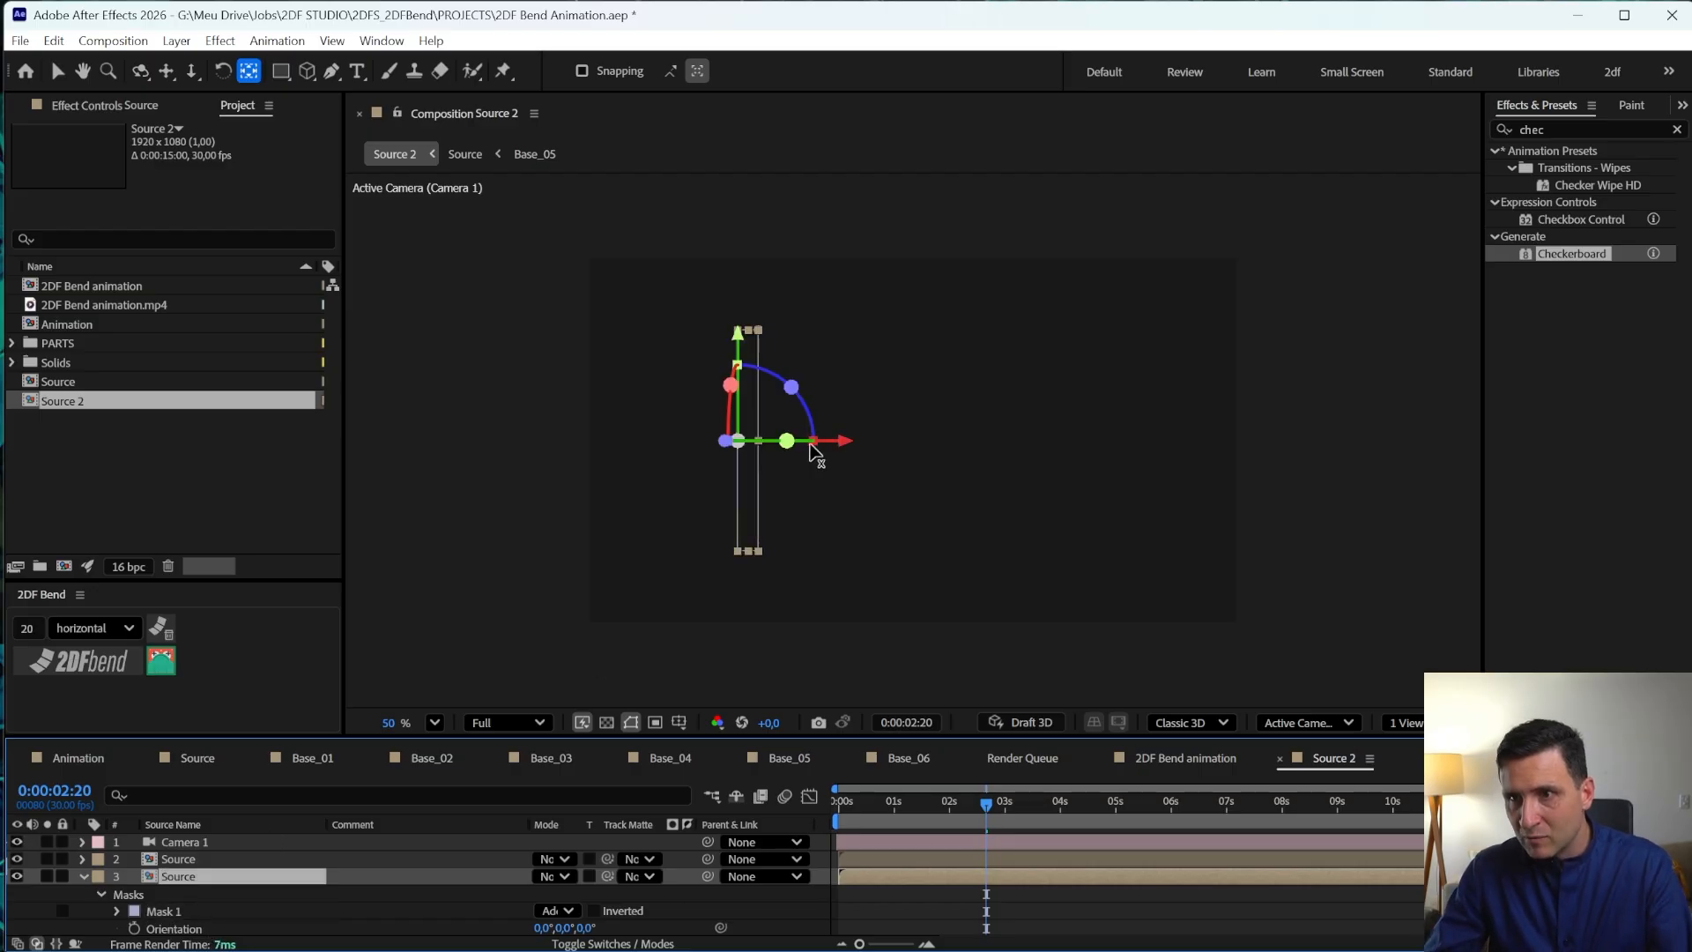
left_click_drag(856, 447, 858, 452)
left_click(194, 858)
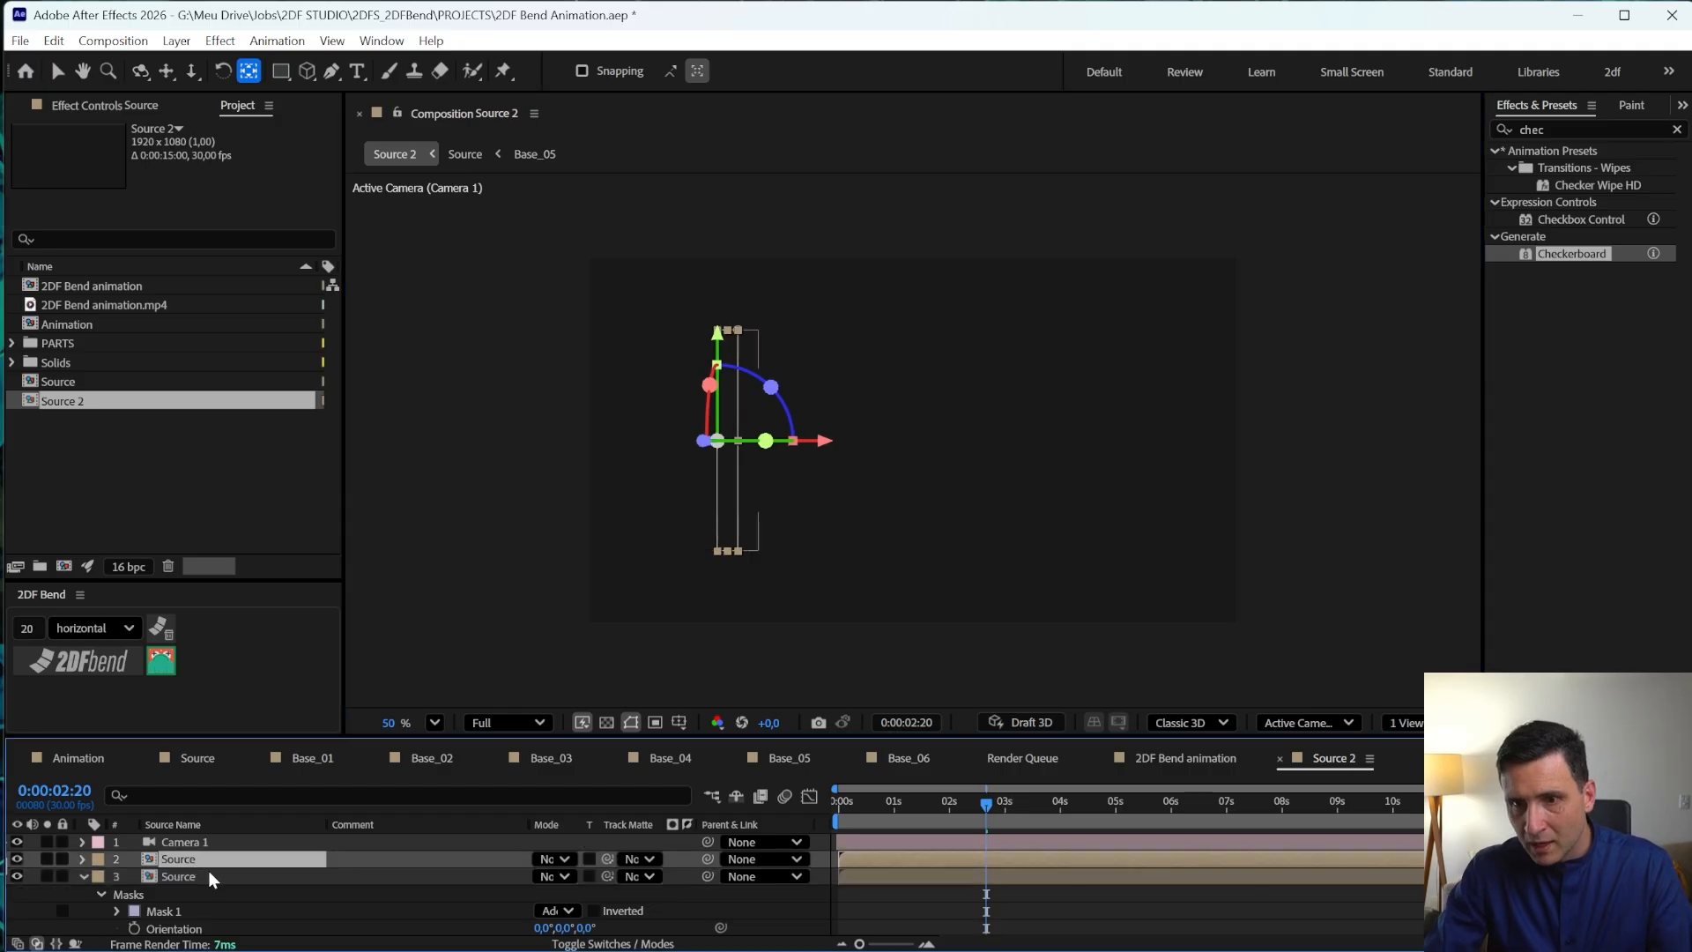
- Parent the lower Source strip to the Source strip layer above it
left_click(208, 875)
left_click_drag(688, 871, 215, 864)
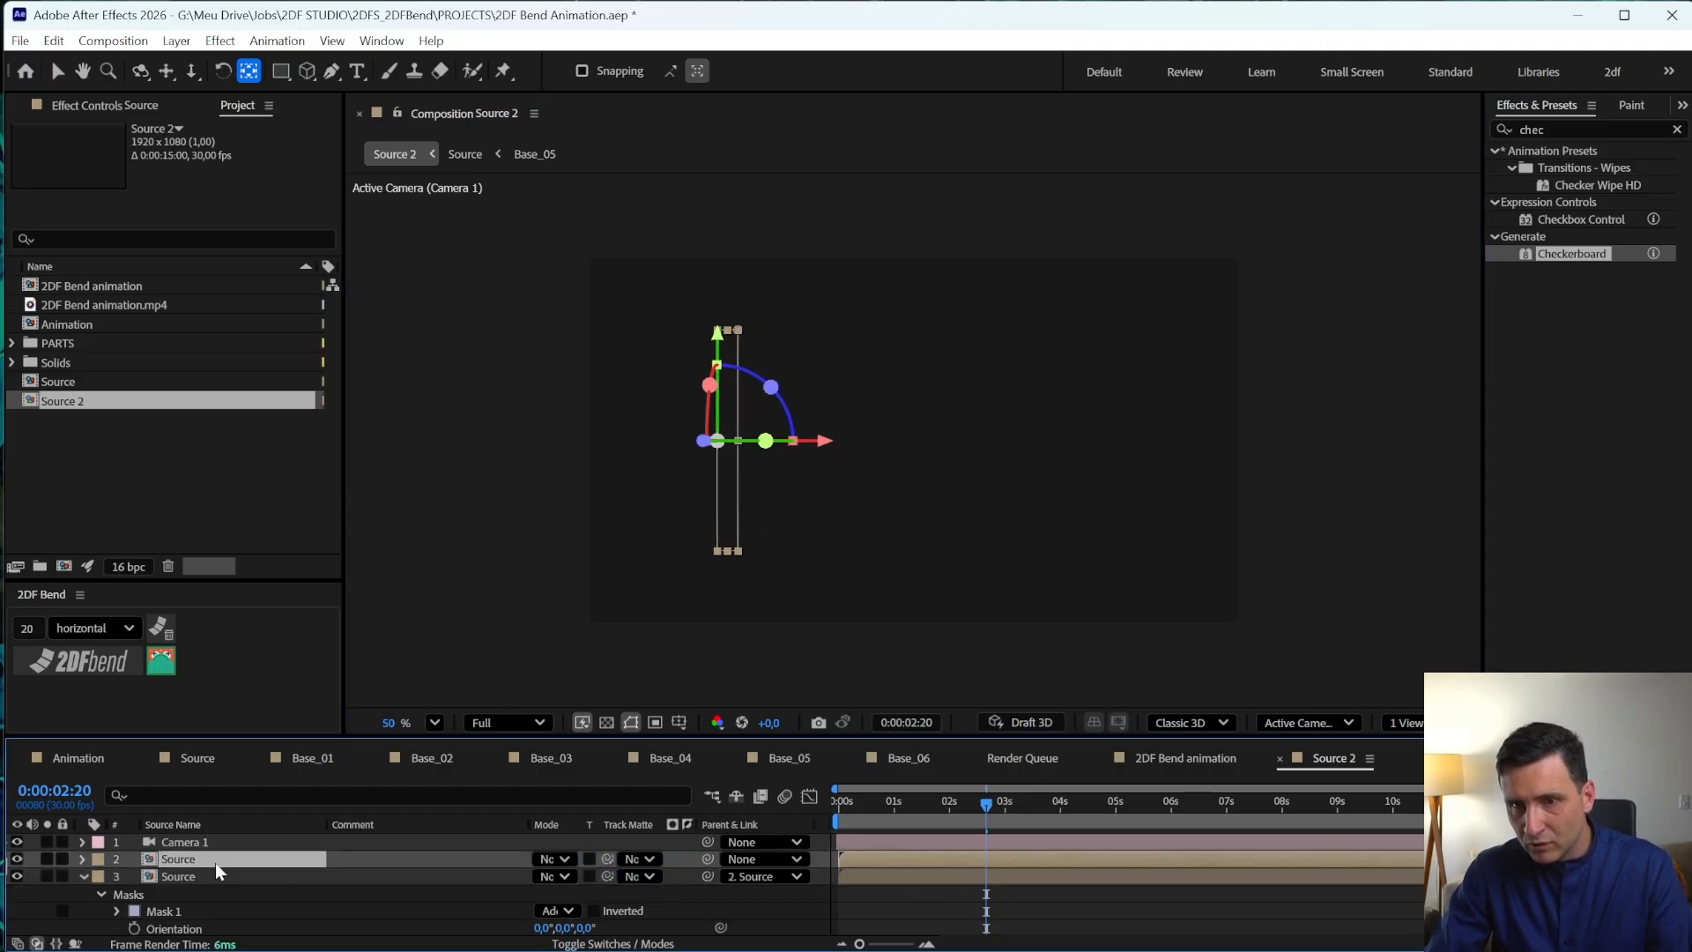
left_click(82, 878)
- Reveal the rotation properties of both Source strips and set their Y Rotation to 15°
left_click(171, 879, "shift")
key("r")
left_click(169, 841)
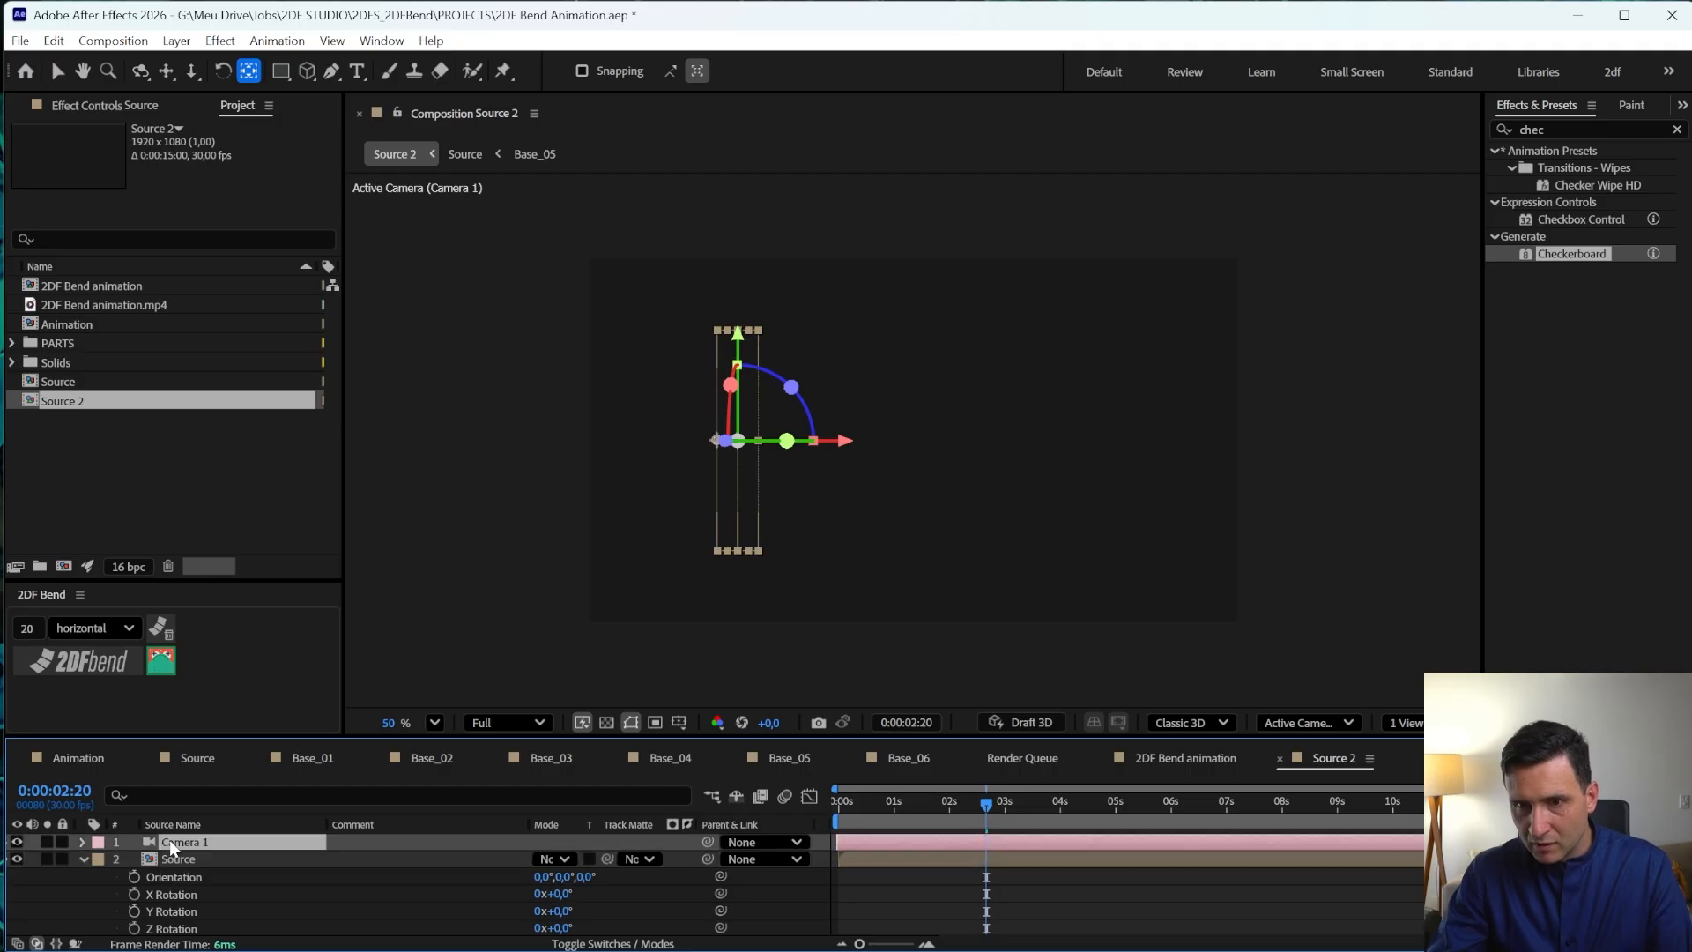
left_click(212, 909)
mouse_move(556, 910)
left_mouse_down()
mouse_move(579, 903)
mouse_move(562, 904)
mouse_move(580, 925)
left_mouse_up()
scroll(494, 882, "down", 4)
key("ctrl+z")
left_click_drag(262, 857, 261, 926)
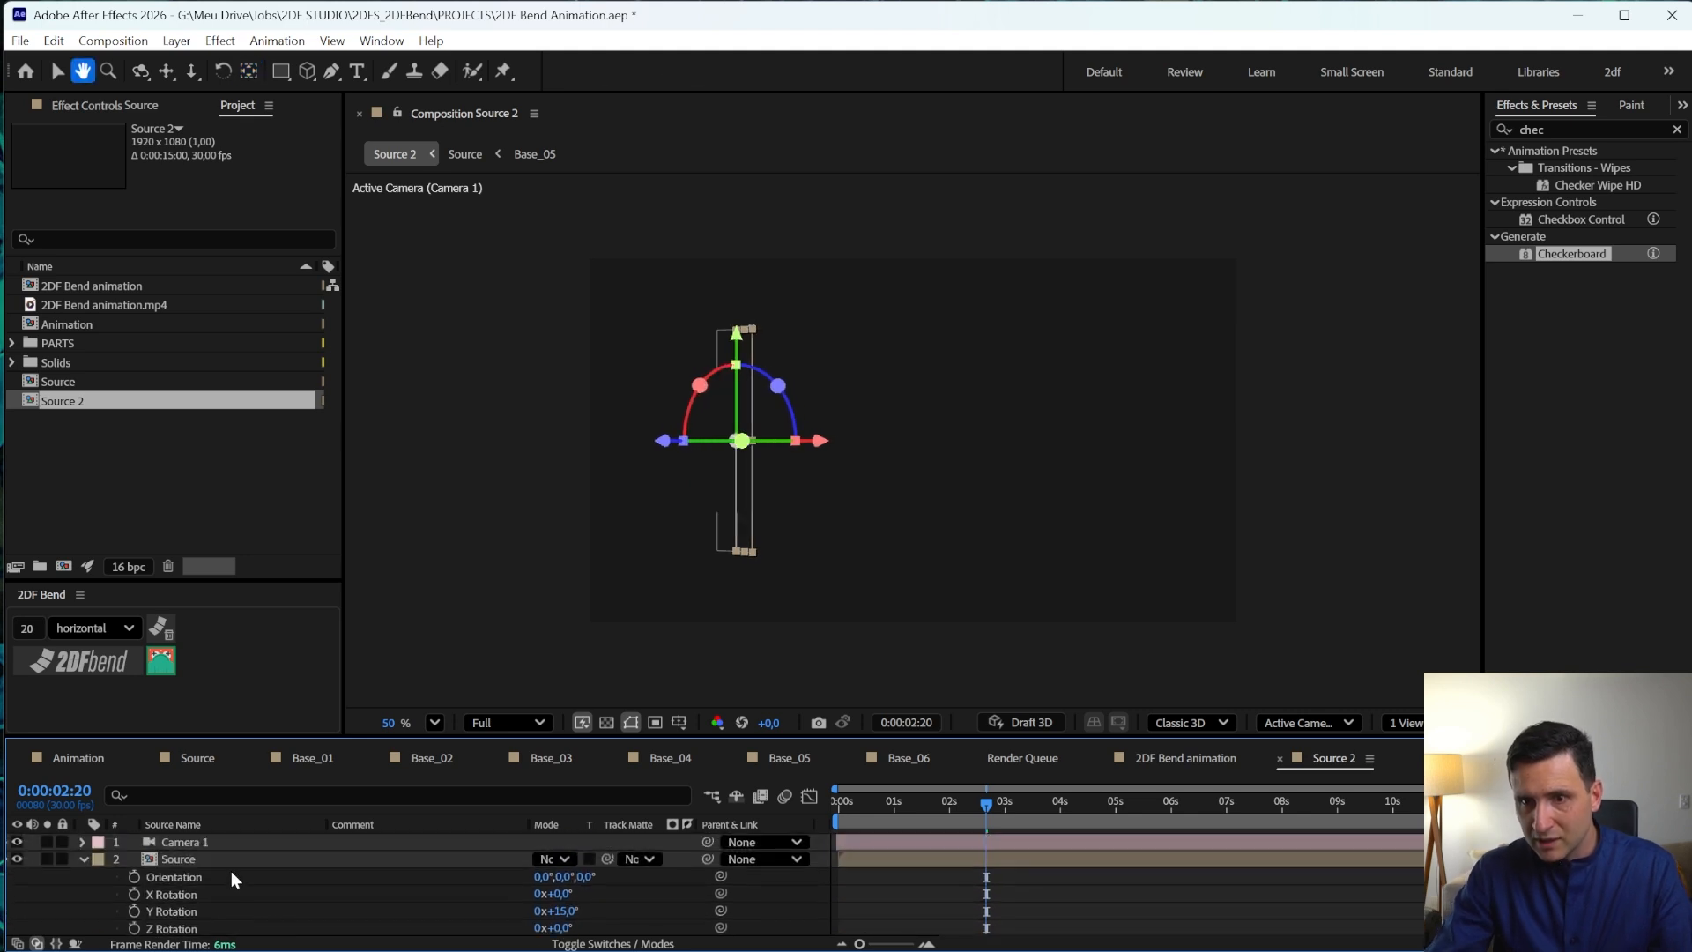
- Delete both masked Source strips and place a fresh Source composition below Camera 1, with the layer switches showing
left_click(231, 863, "shift")
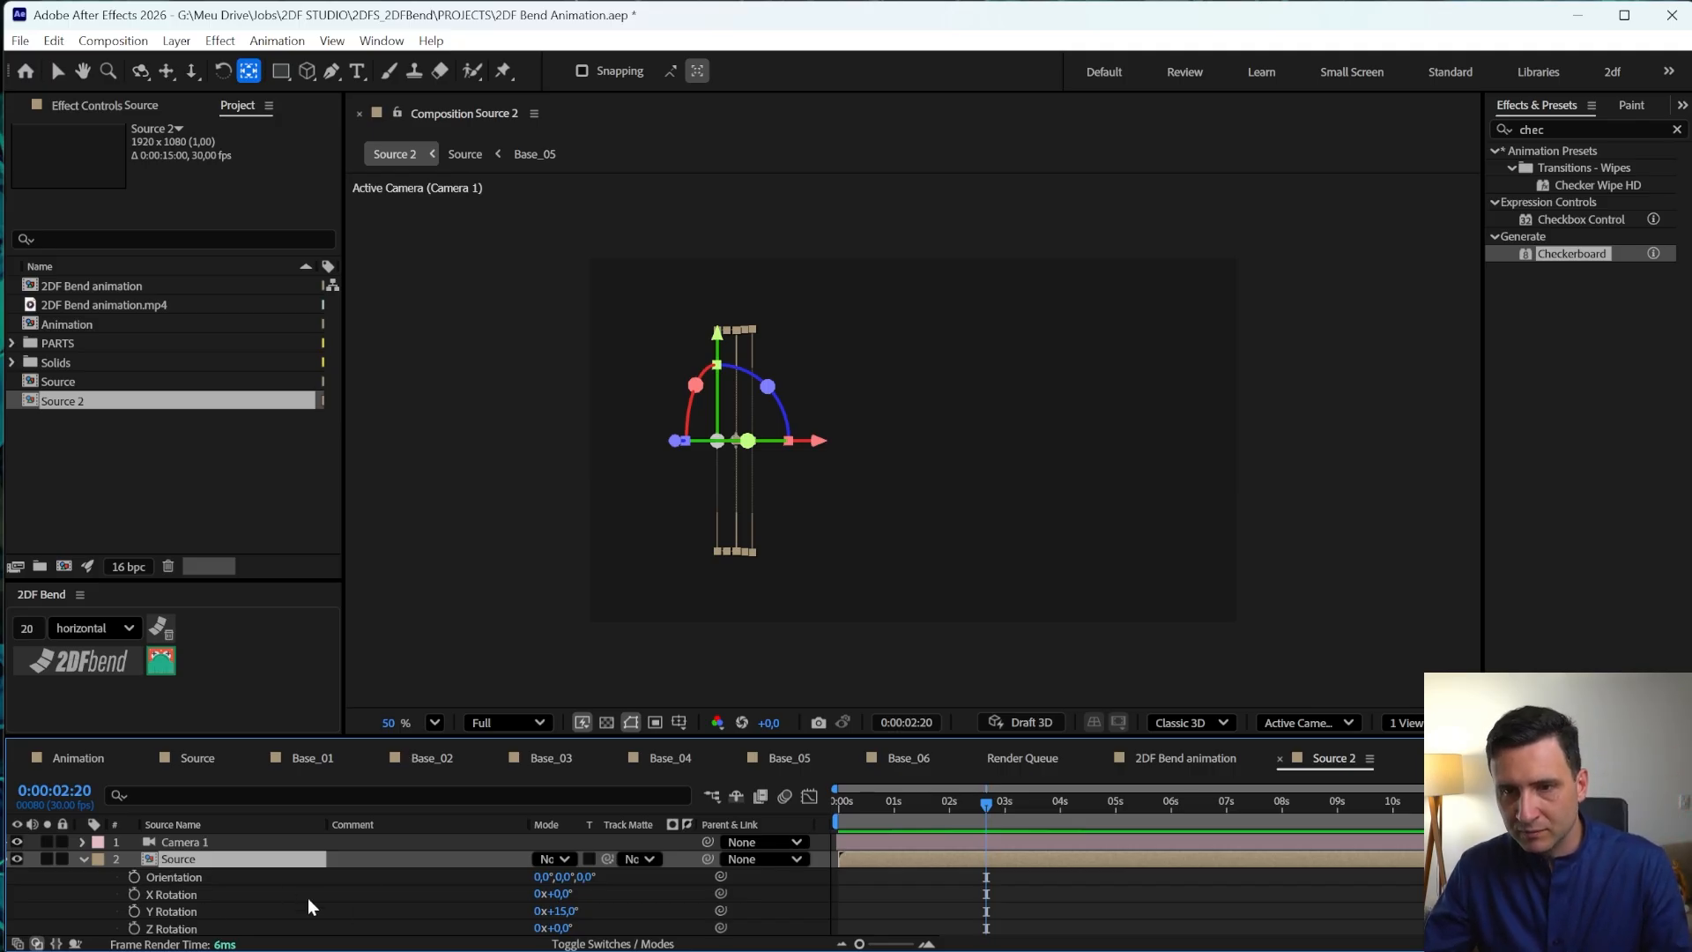
key("Delete")
left_click_drag(61, 382, 273, 872)
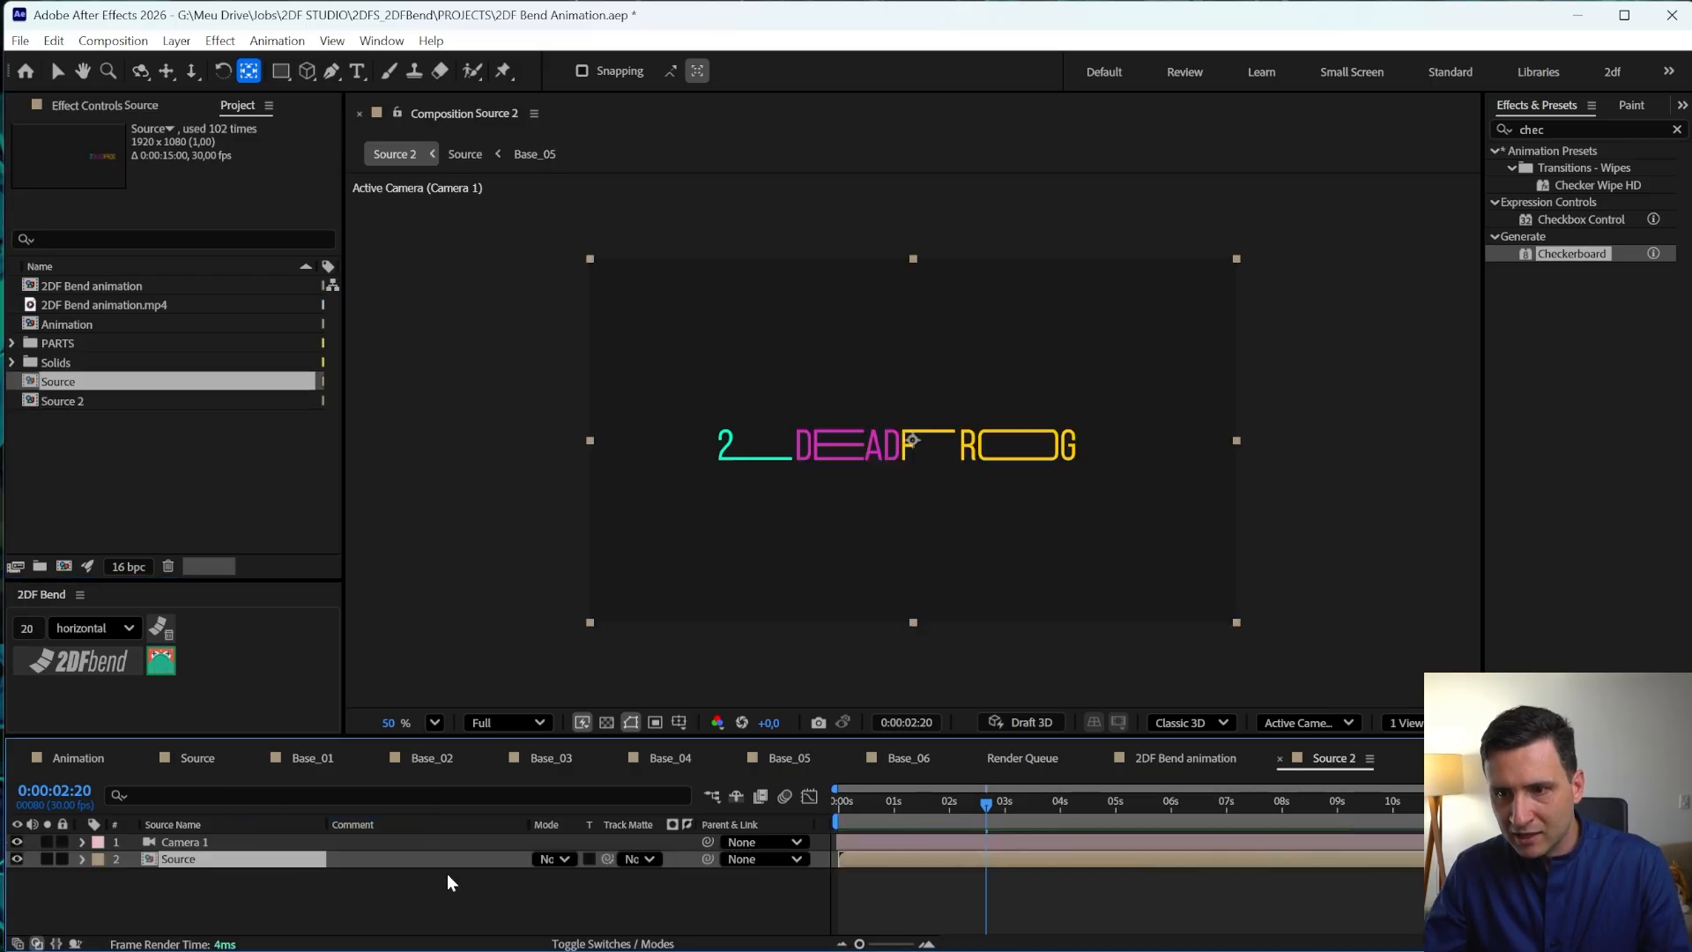
left_click(512, 942)
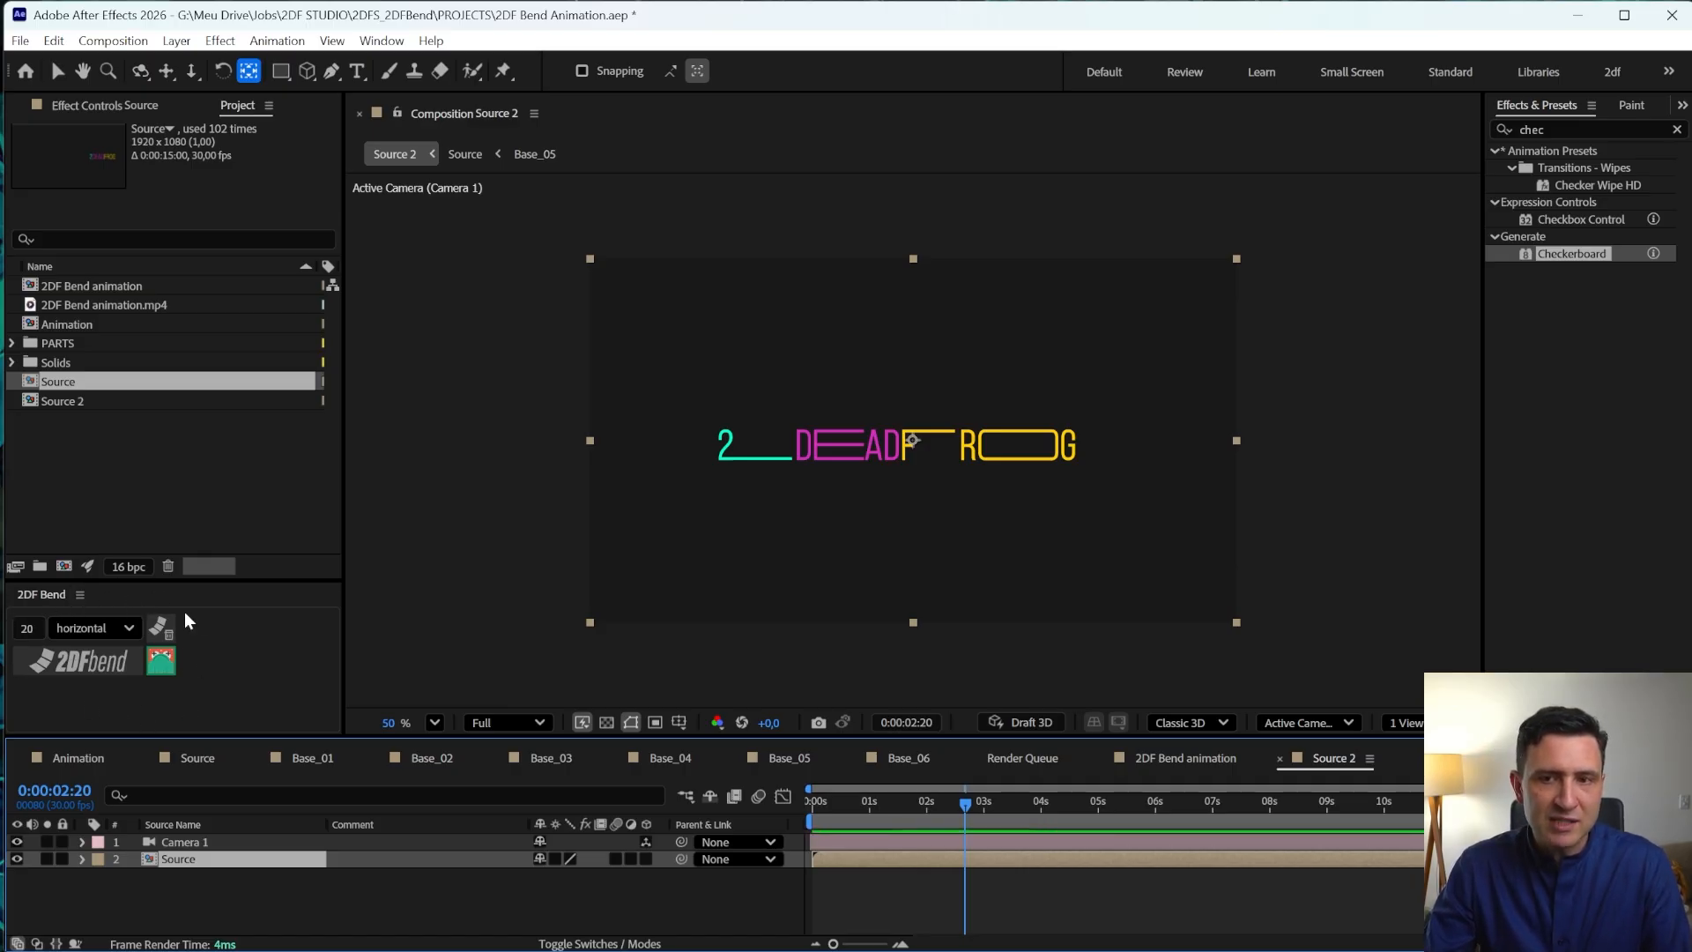
- Apply a horizontal 2DF Bend with 20 divisions to the Source layer, and try out the bend's Rotation before undoing it
left_click(189, 874)
left_click(186, 864)
key("v")
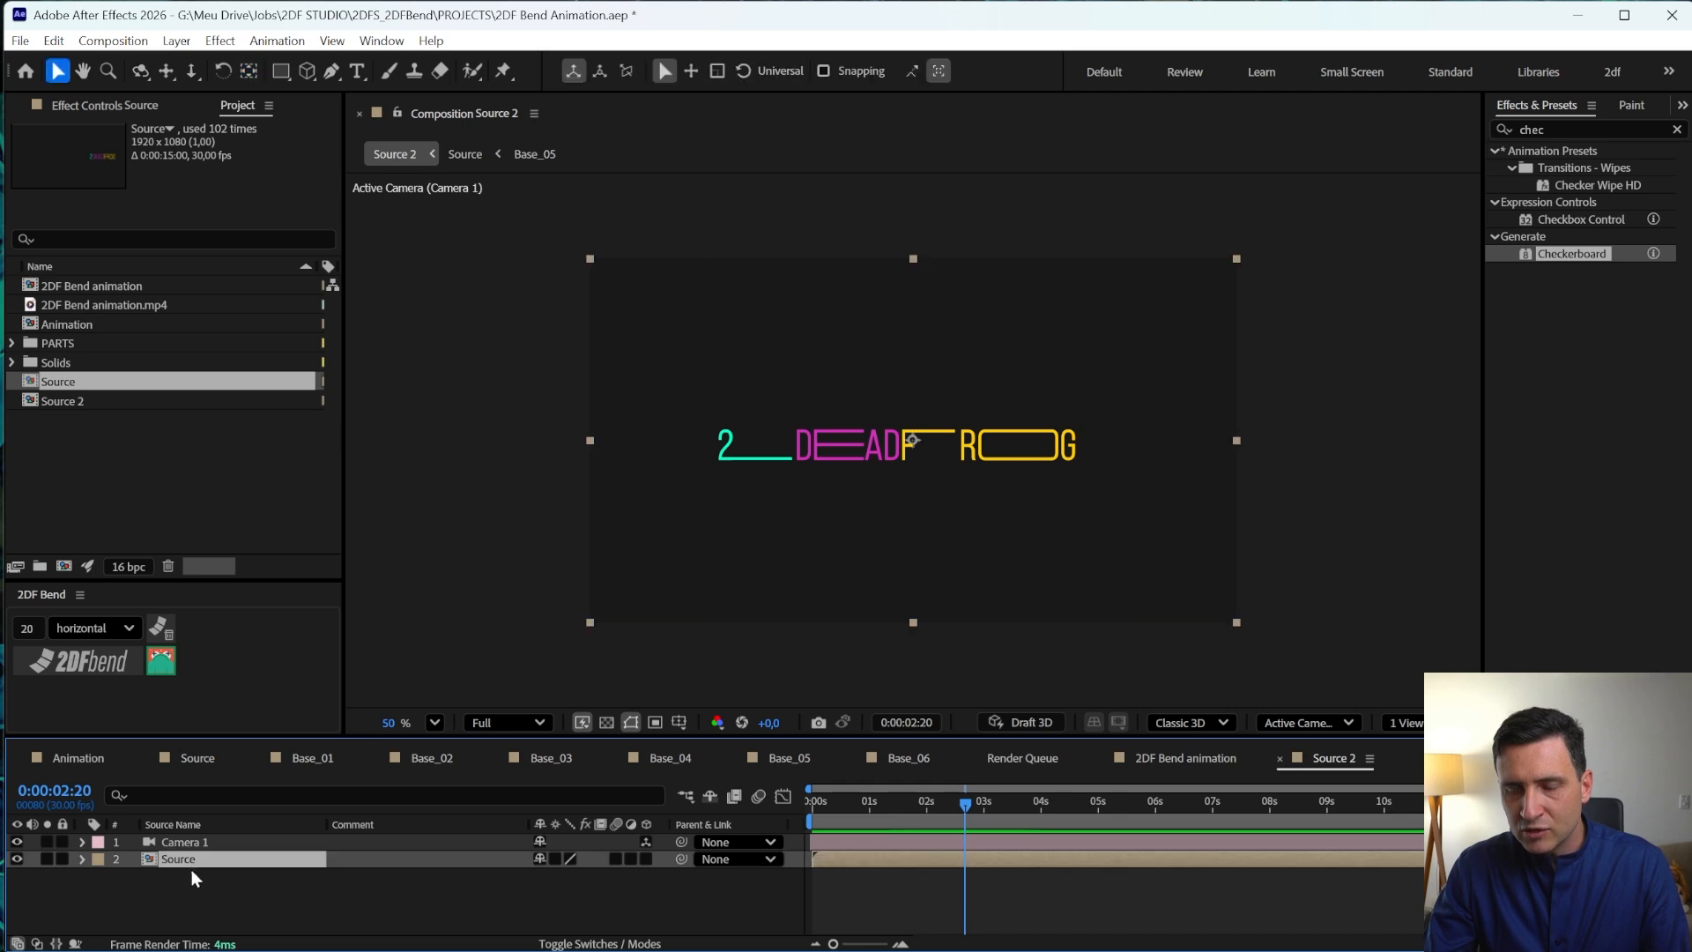
left_click_drag(33, 627, 12, 642)
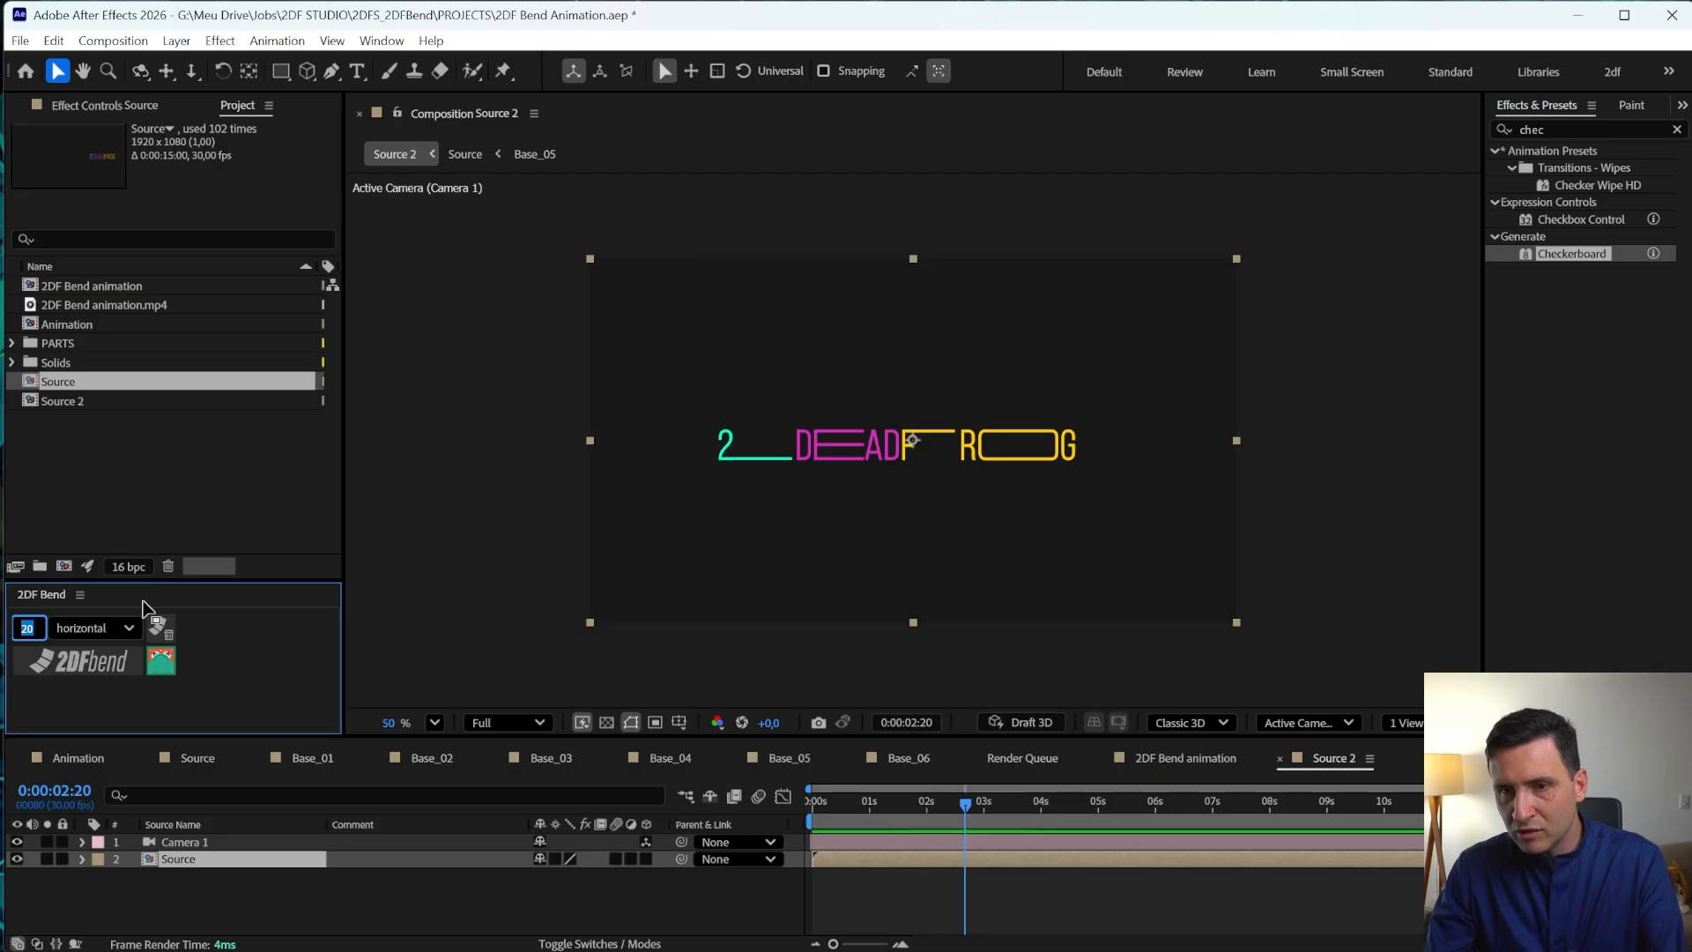
left_click(205, 909)
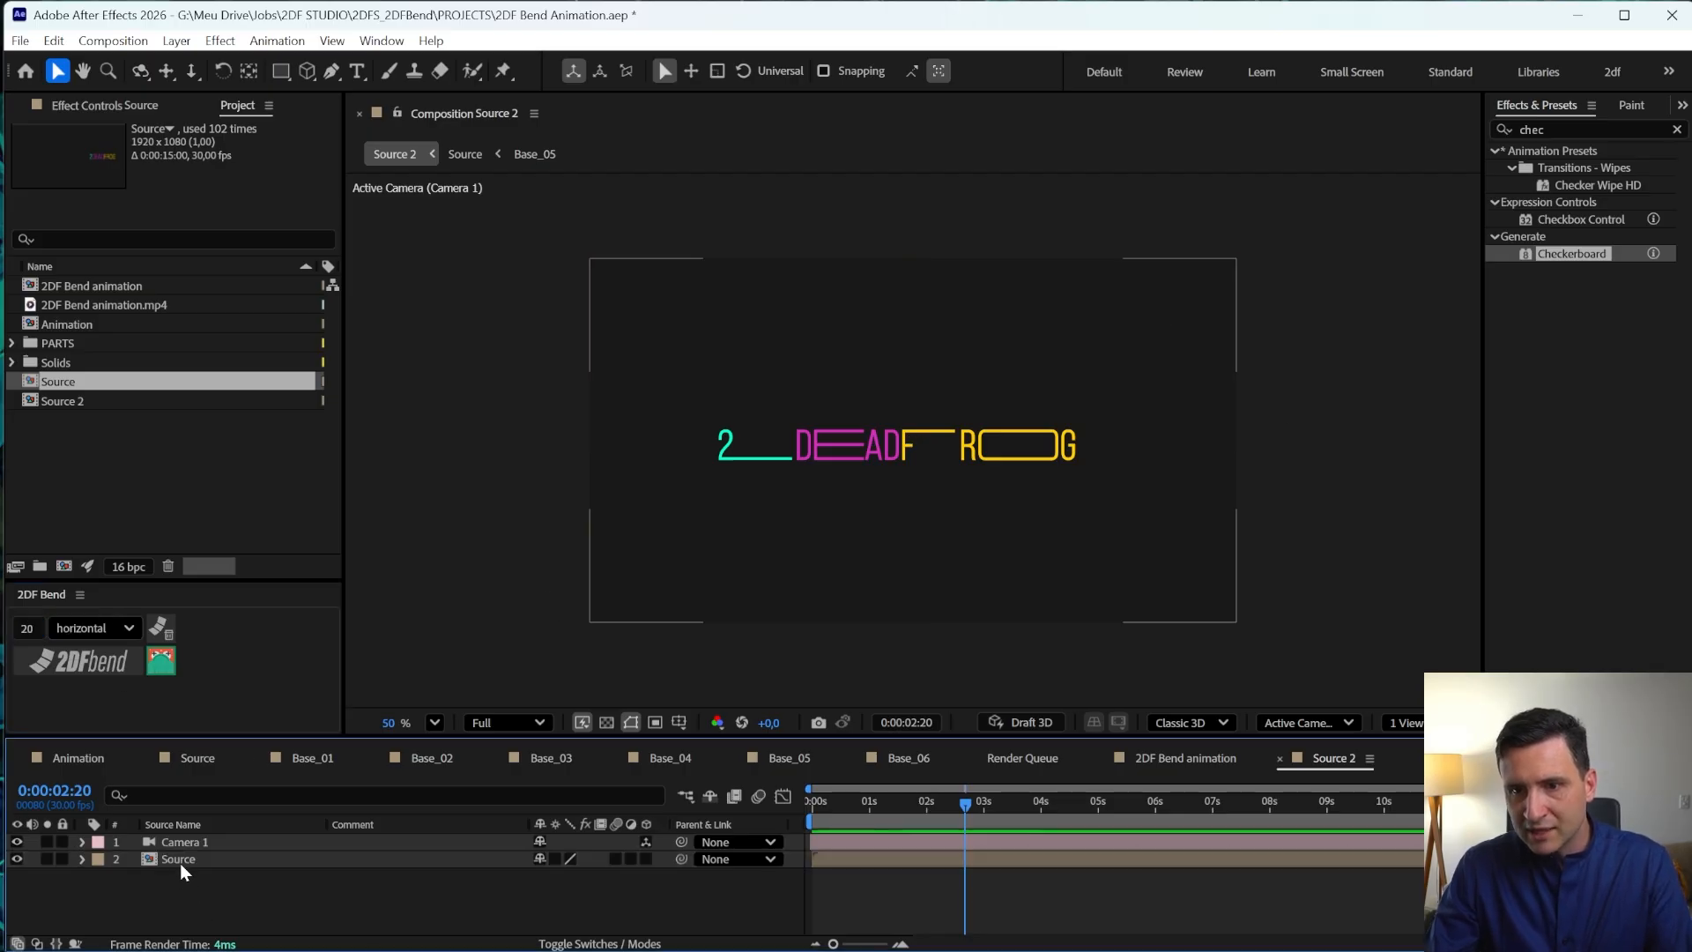
left_click(181, 862)
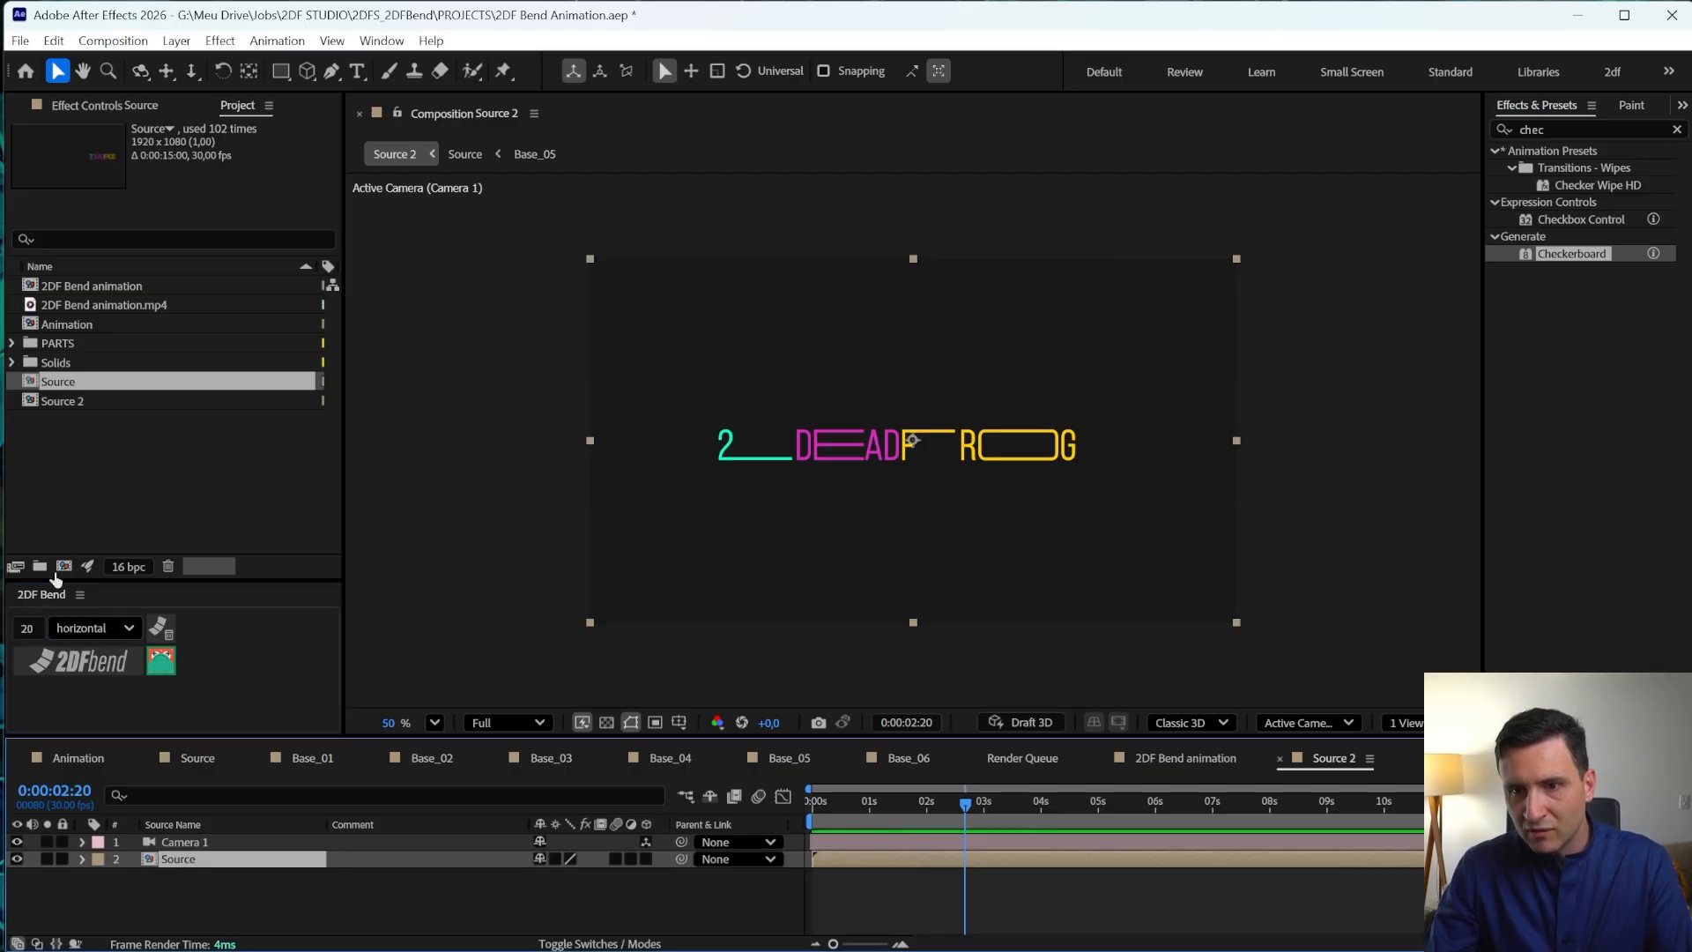
left_click(81, 668)
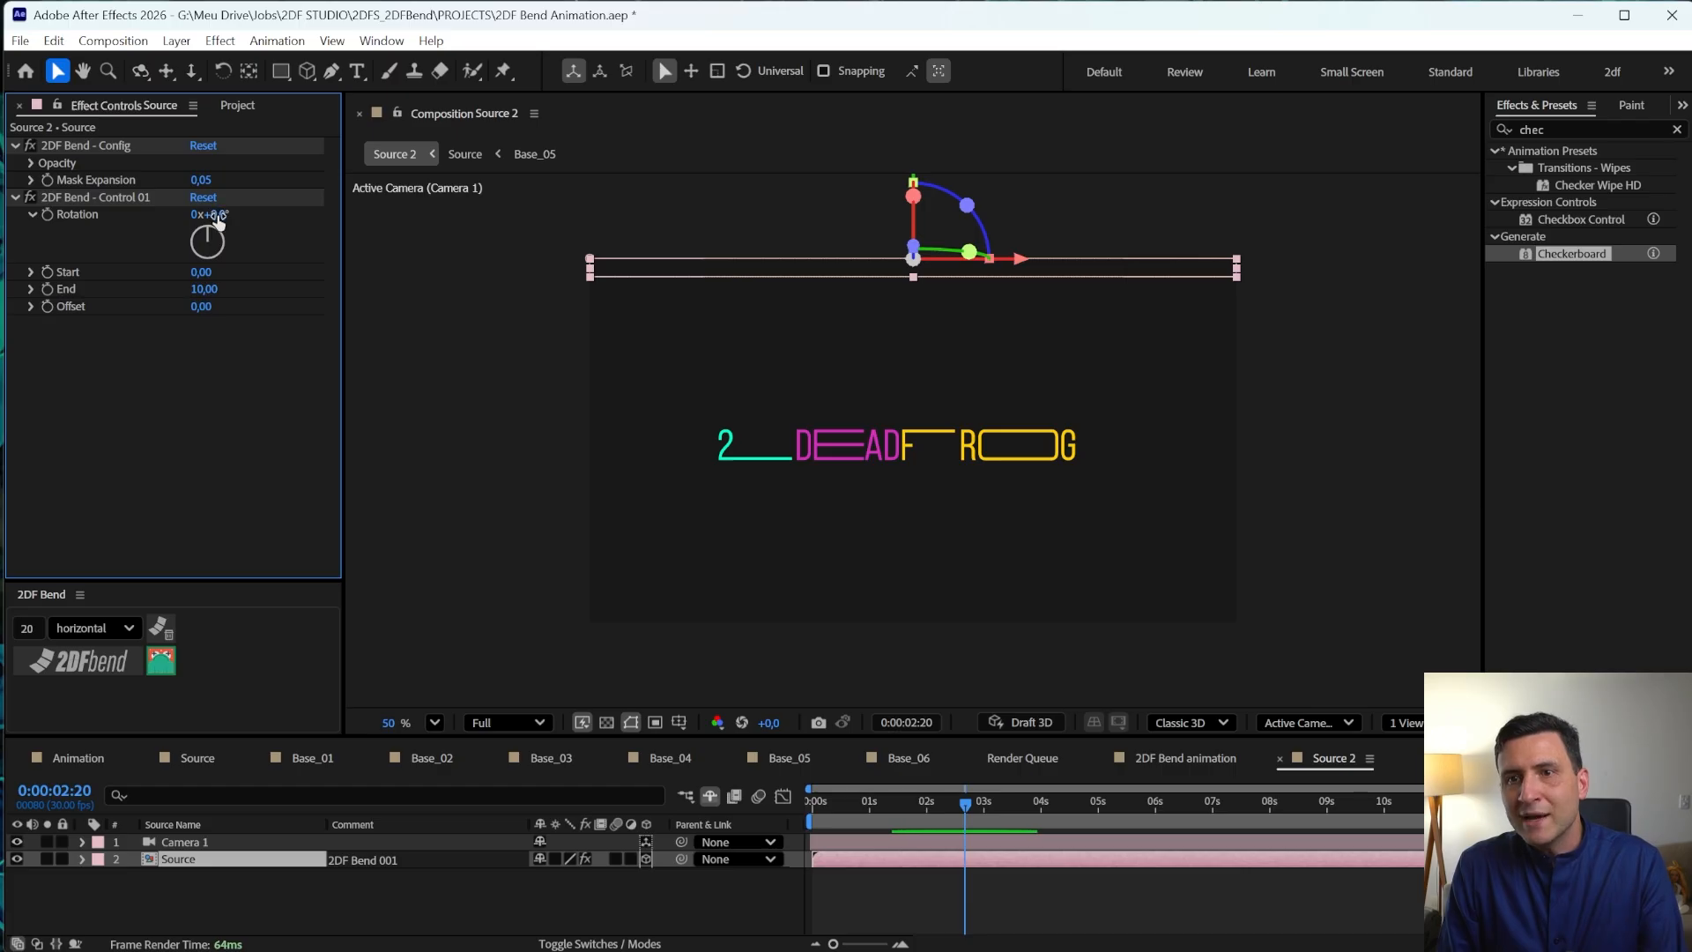
left_click_drag(215, 214, 208, 269)
key("ctrl+z")
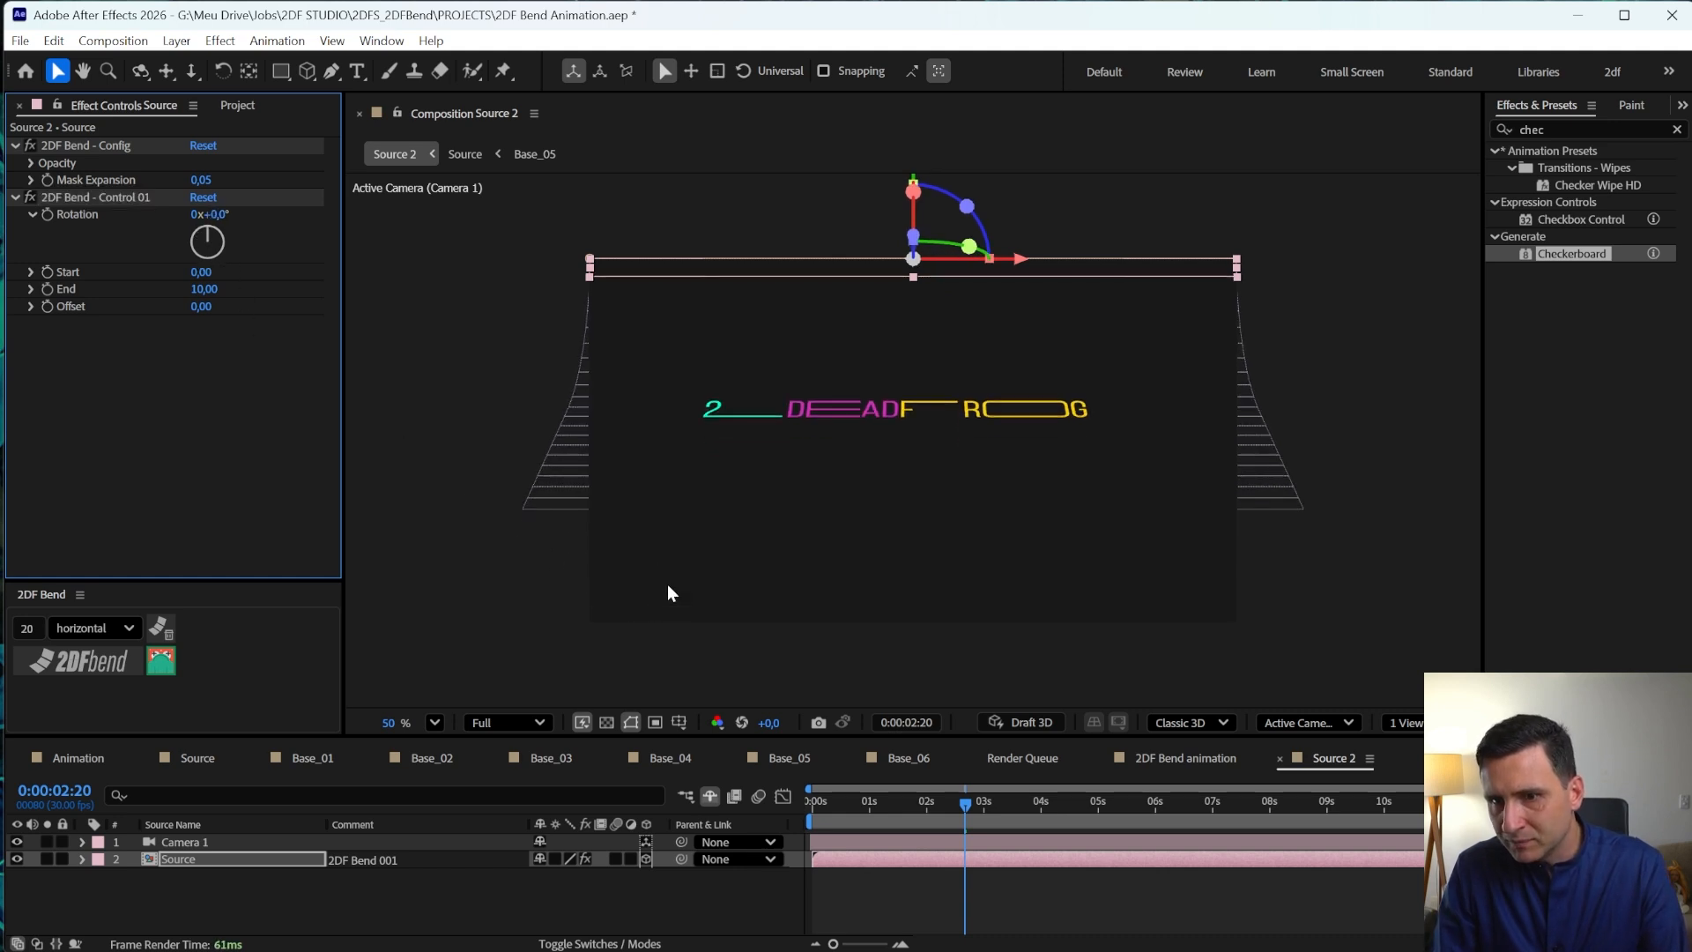
- Open the Source composition and add a full-frame dark gray solid above Null 3
left_click(190, 857)
double_click(190, 859)
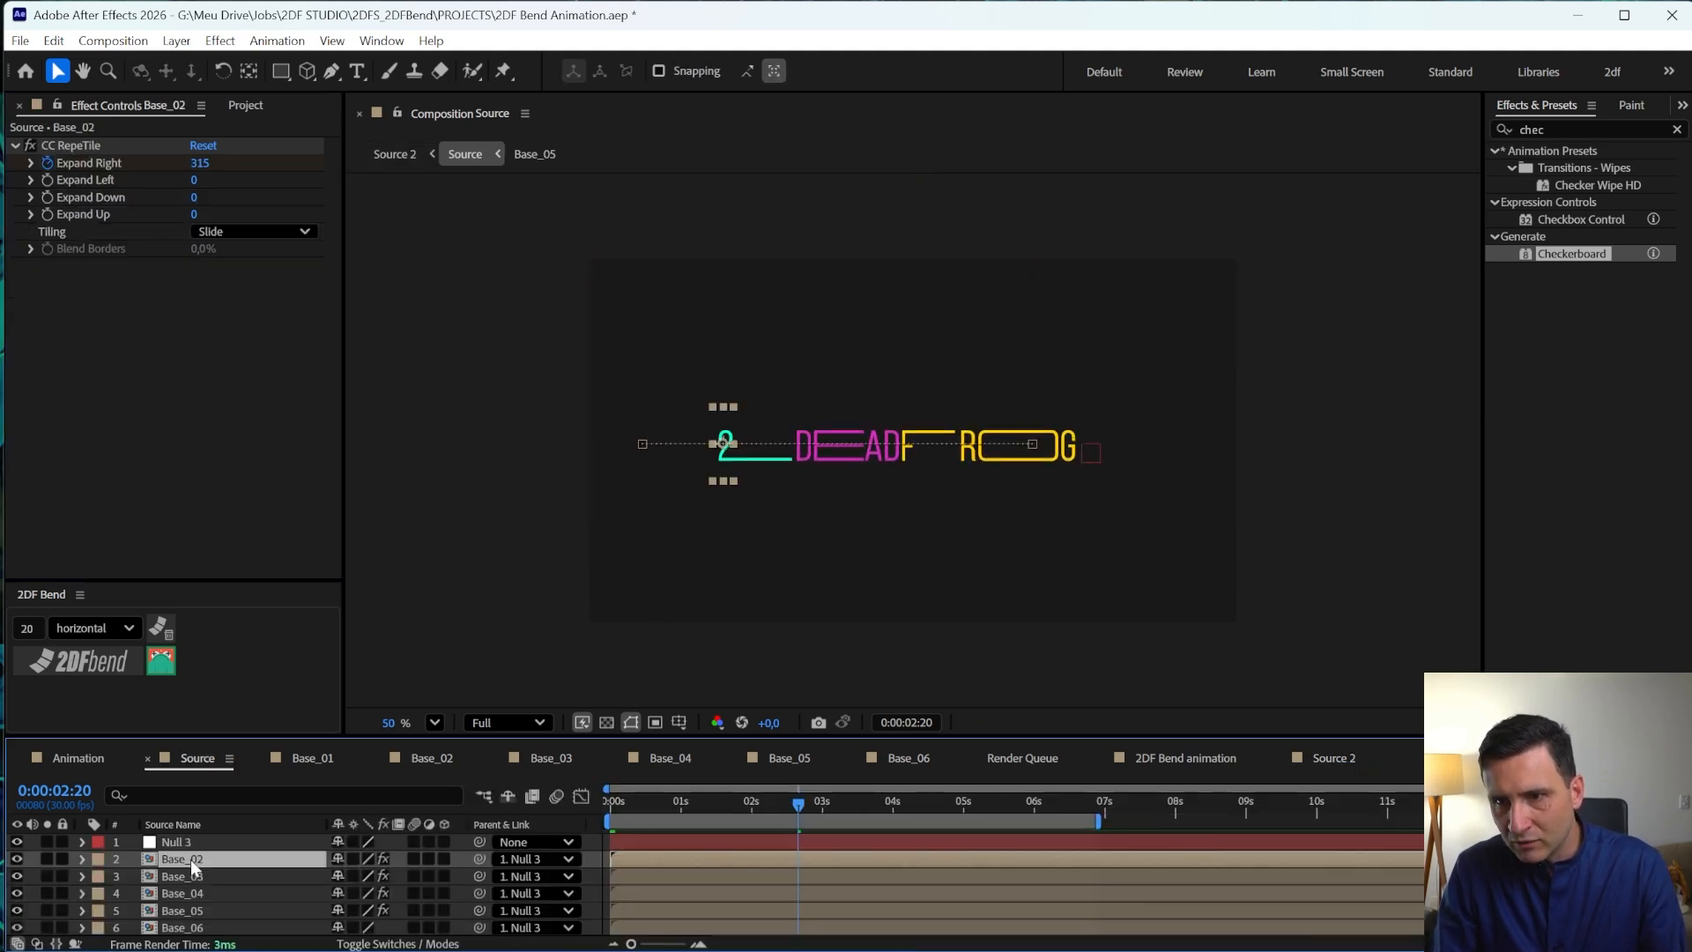
left_click(165, 848)
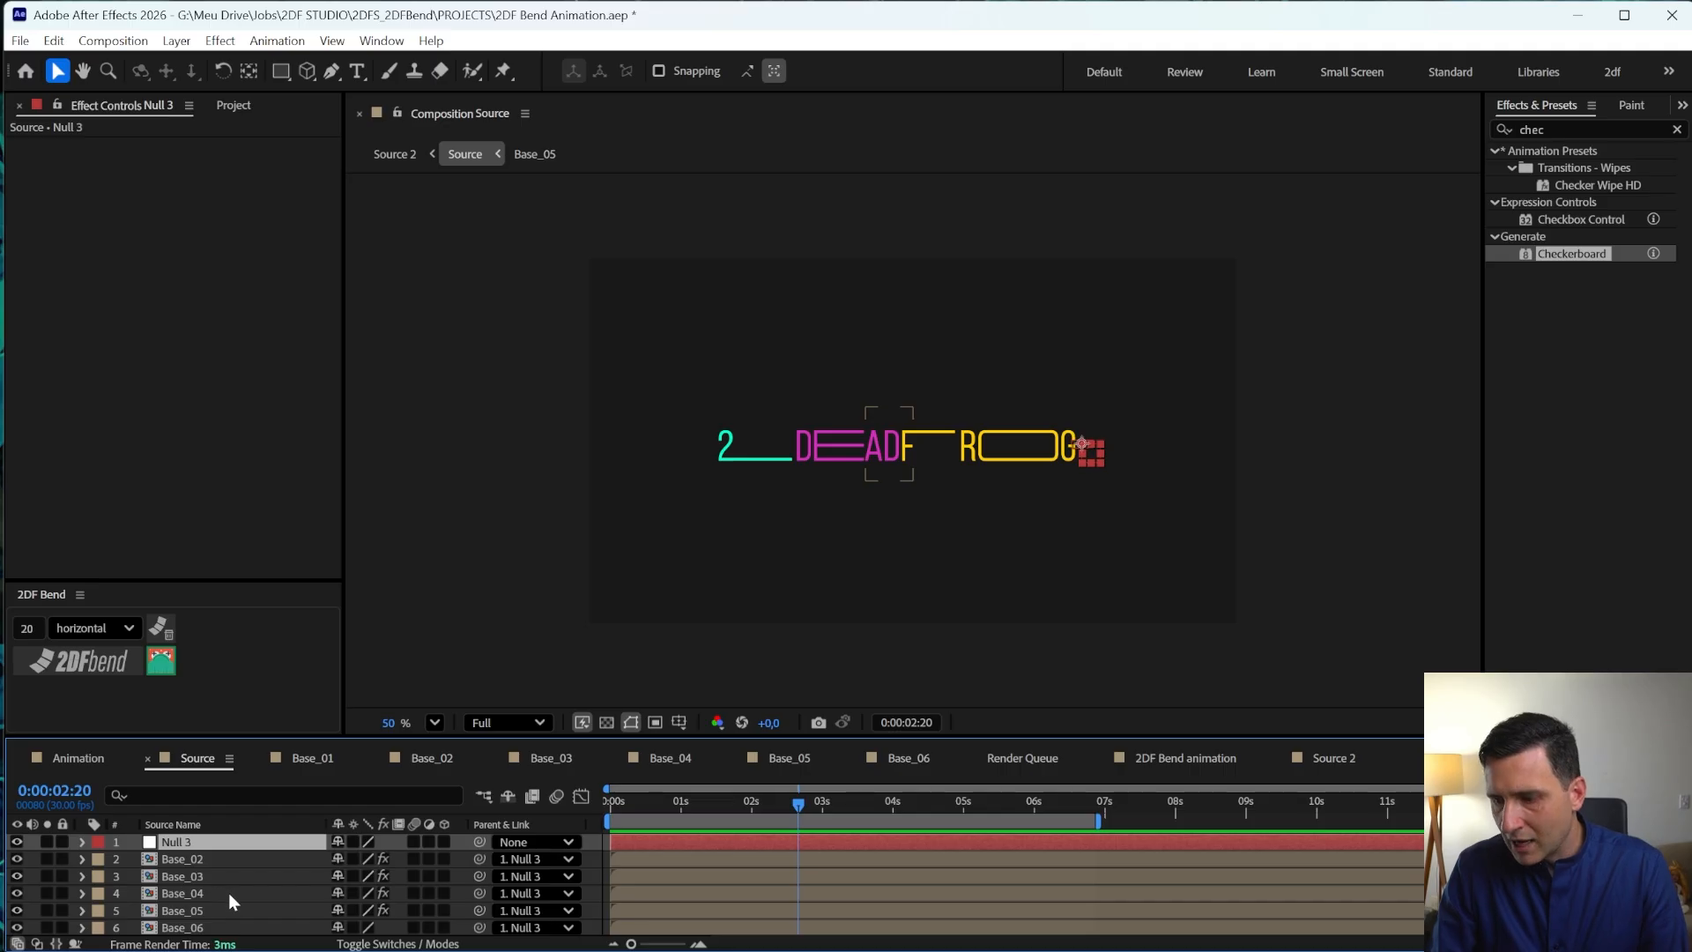
key("ctrl+y")
key("Return")
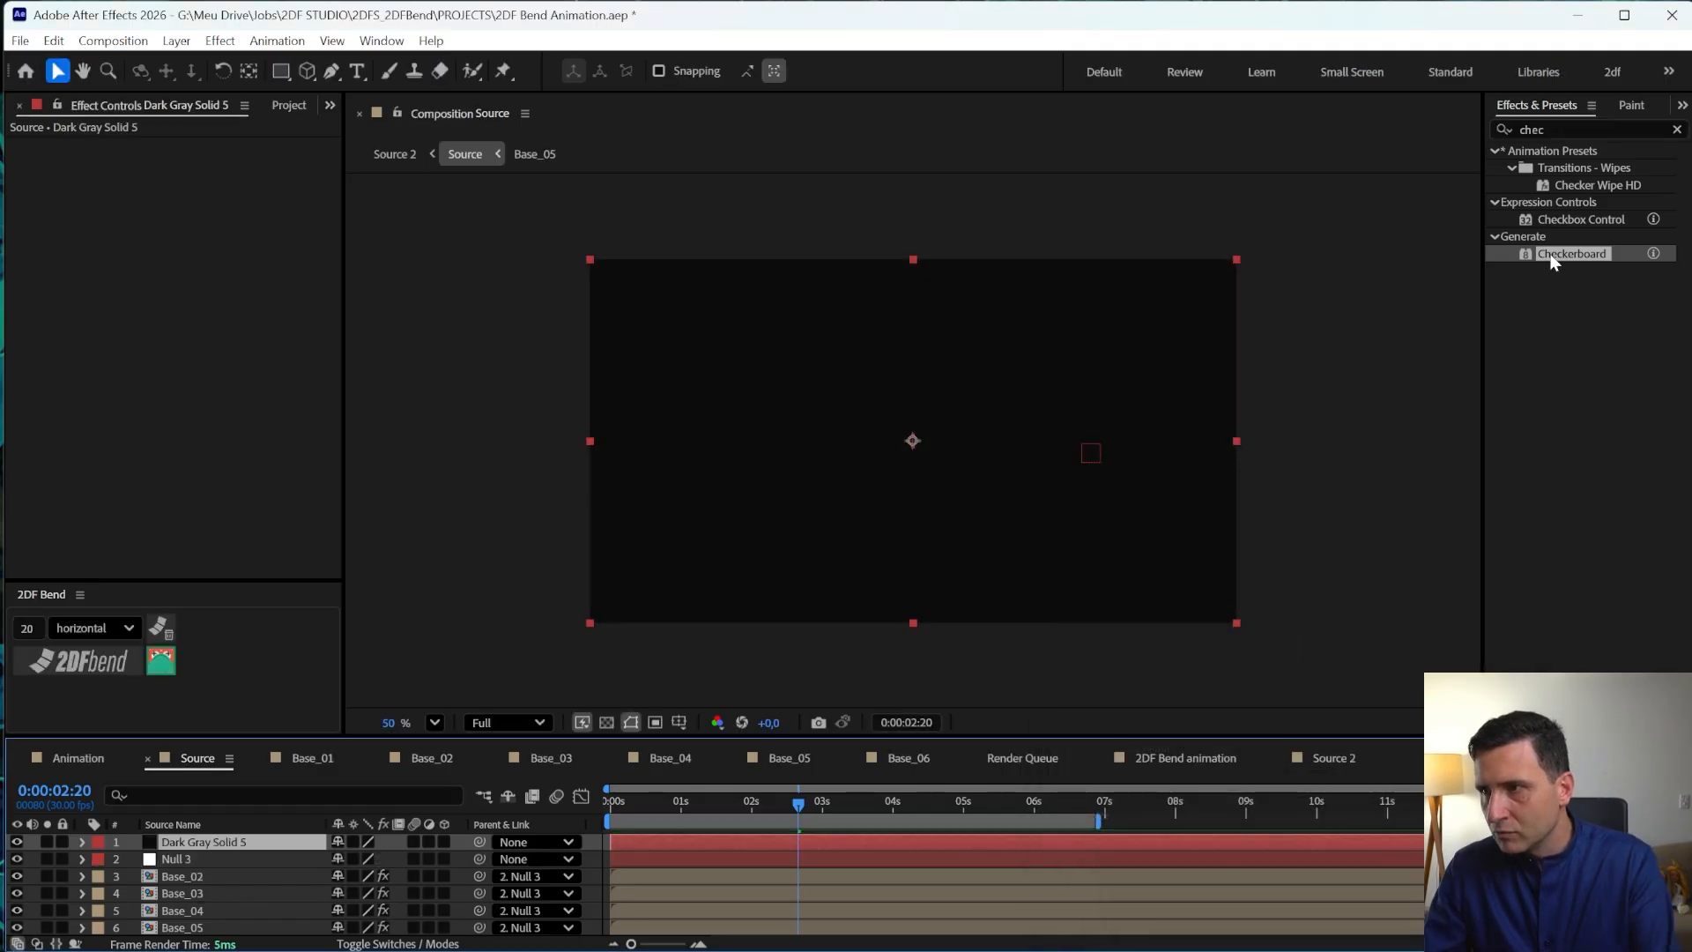
- Apply the Checkerboard effect to the new solid and set its Opacity to 20%
left_click_drag(1552, 262, 189, 848)
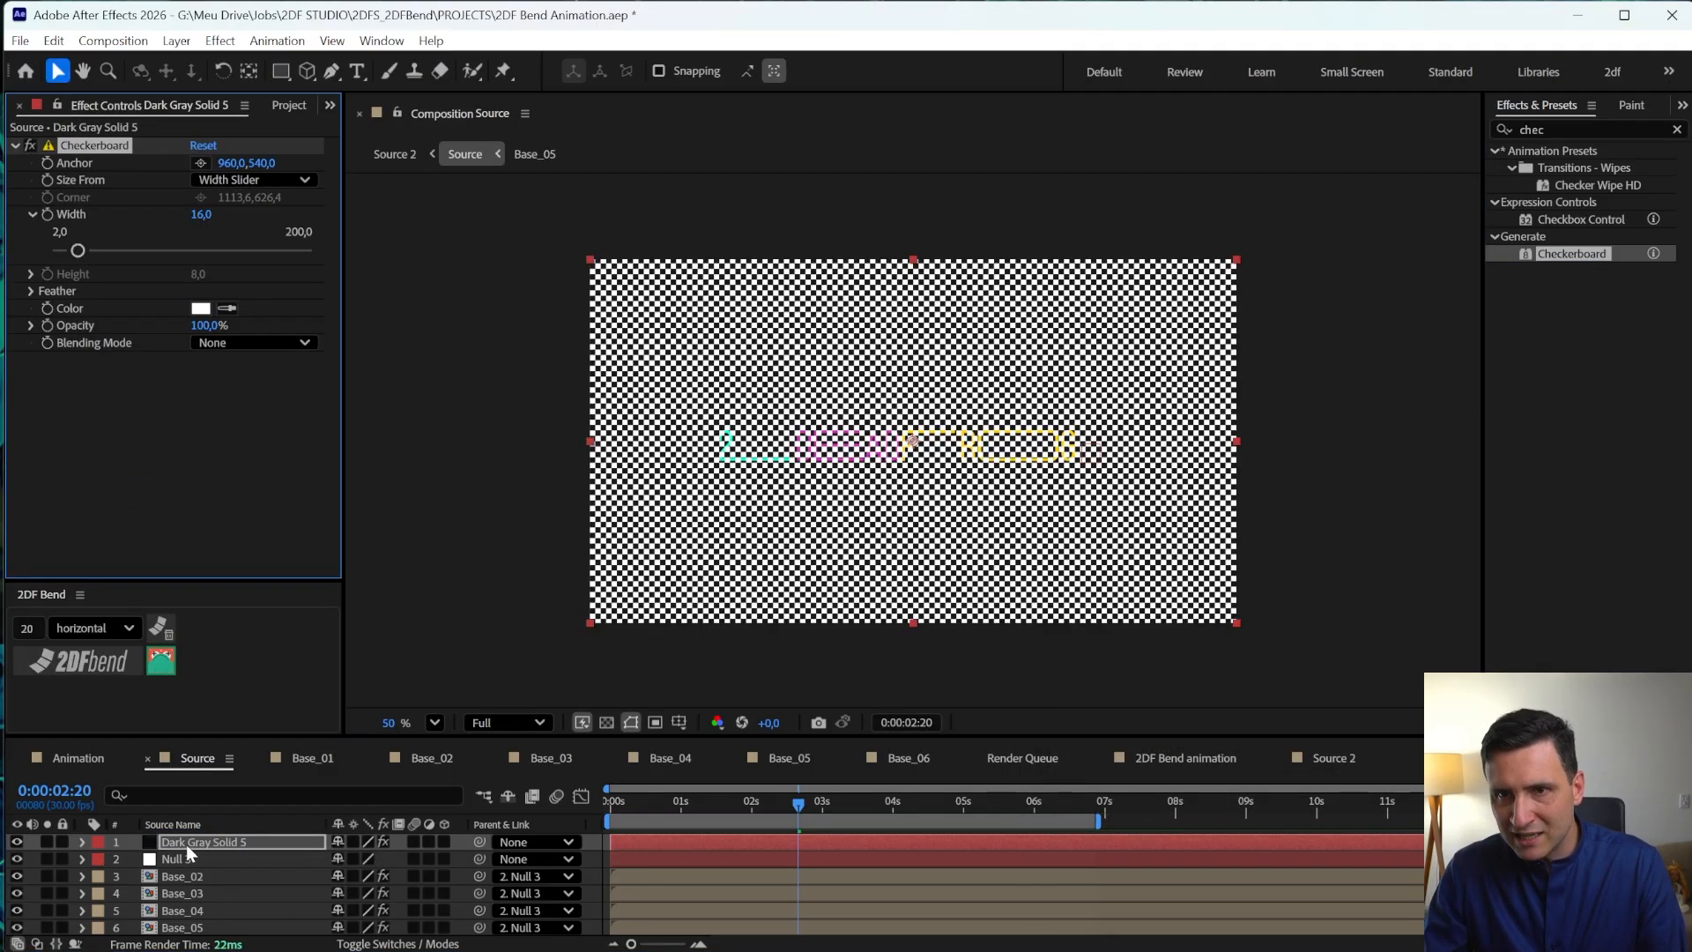
left_click(205, 326)
type("10")
key("Return")
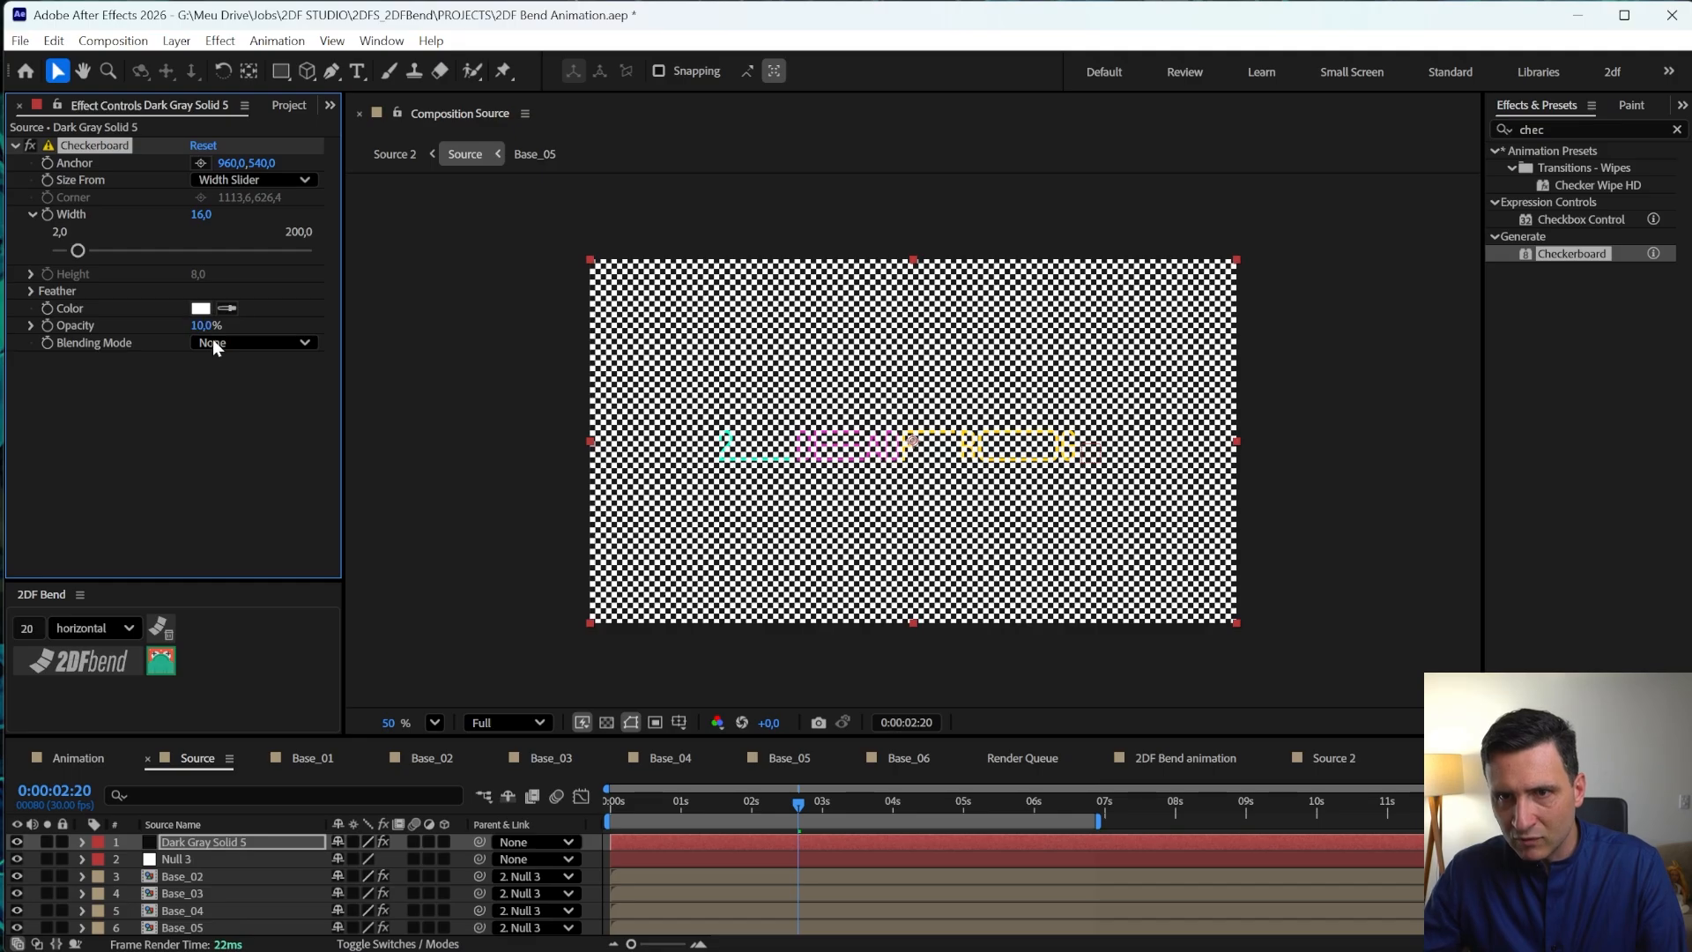
left_click(205, 325)
type("20")
key("Return")
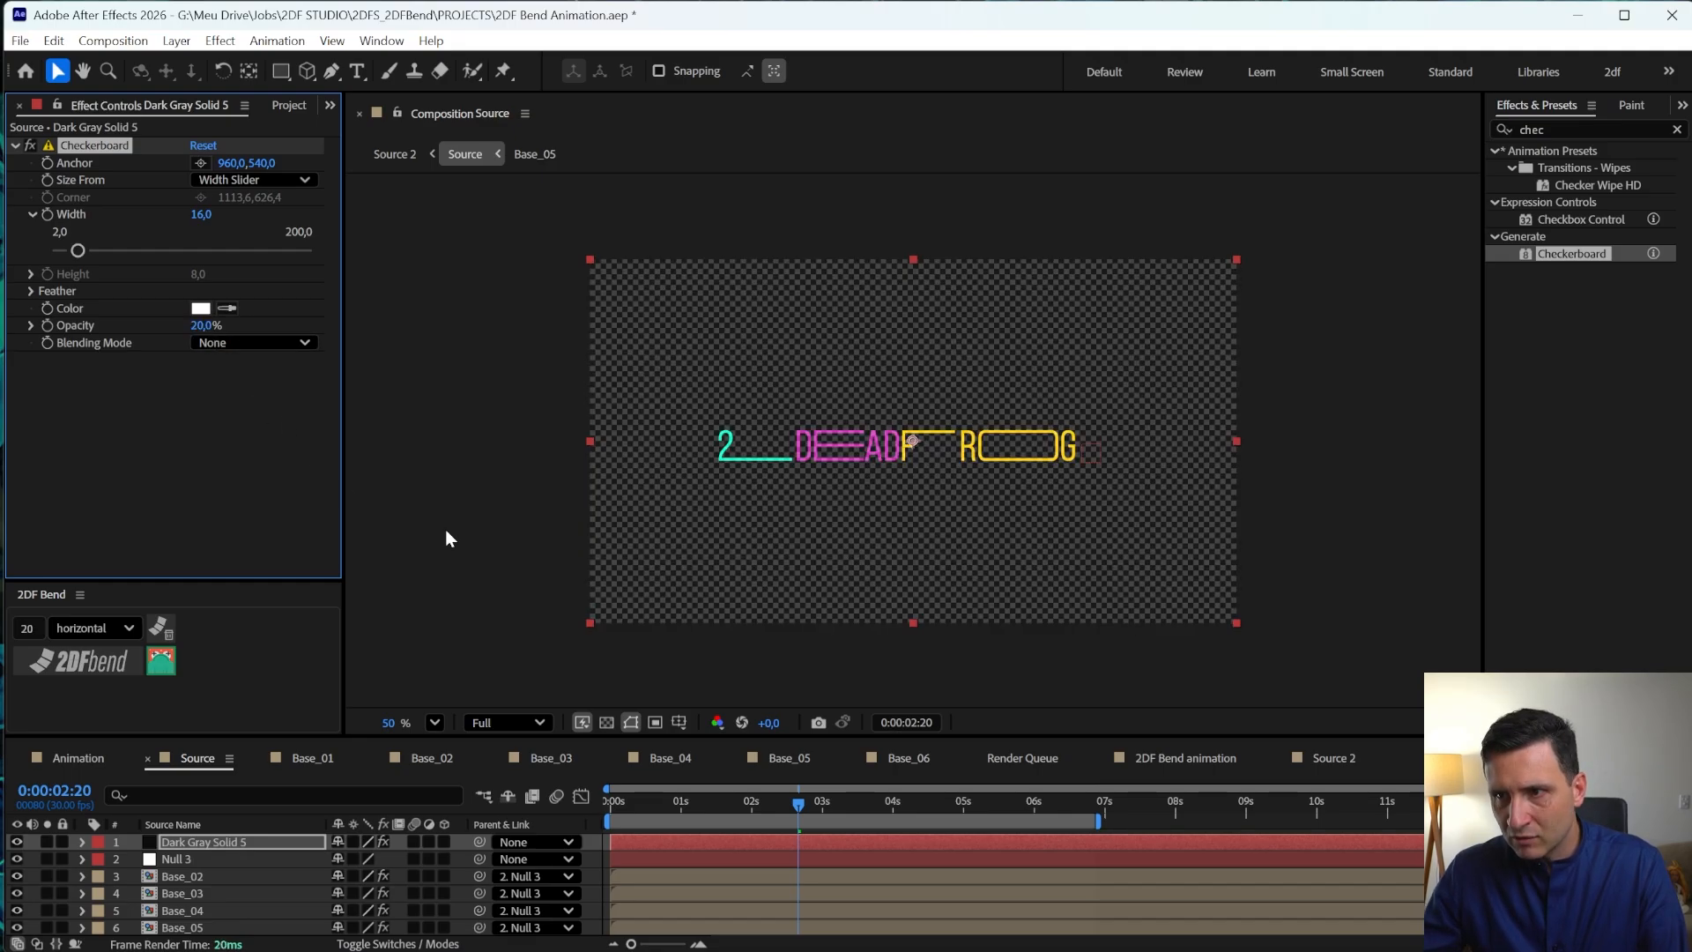
- Return to the Source 2 composition and set the Rotation of 2DF Bend - Control 01 to -77°
key("Tab")
left_click(339, 545)
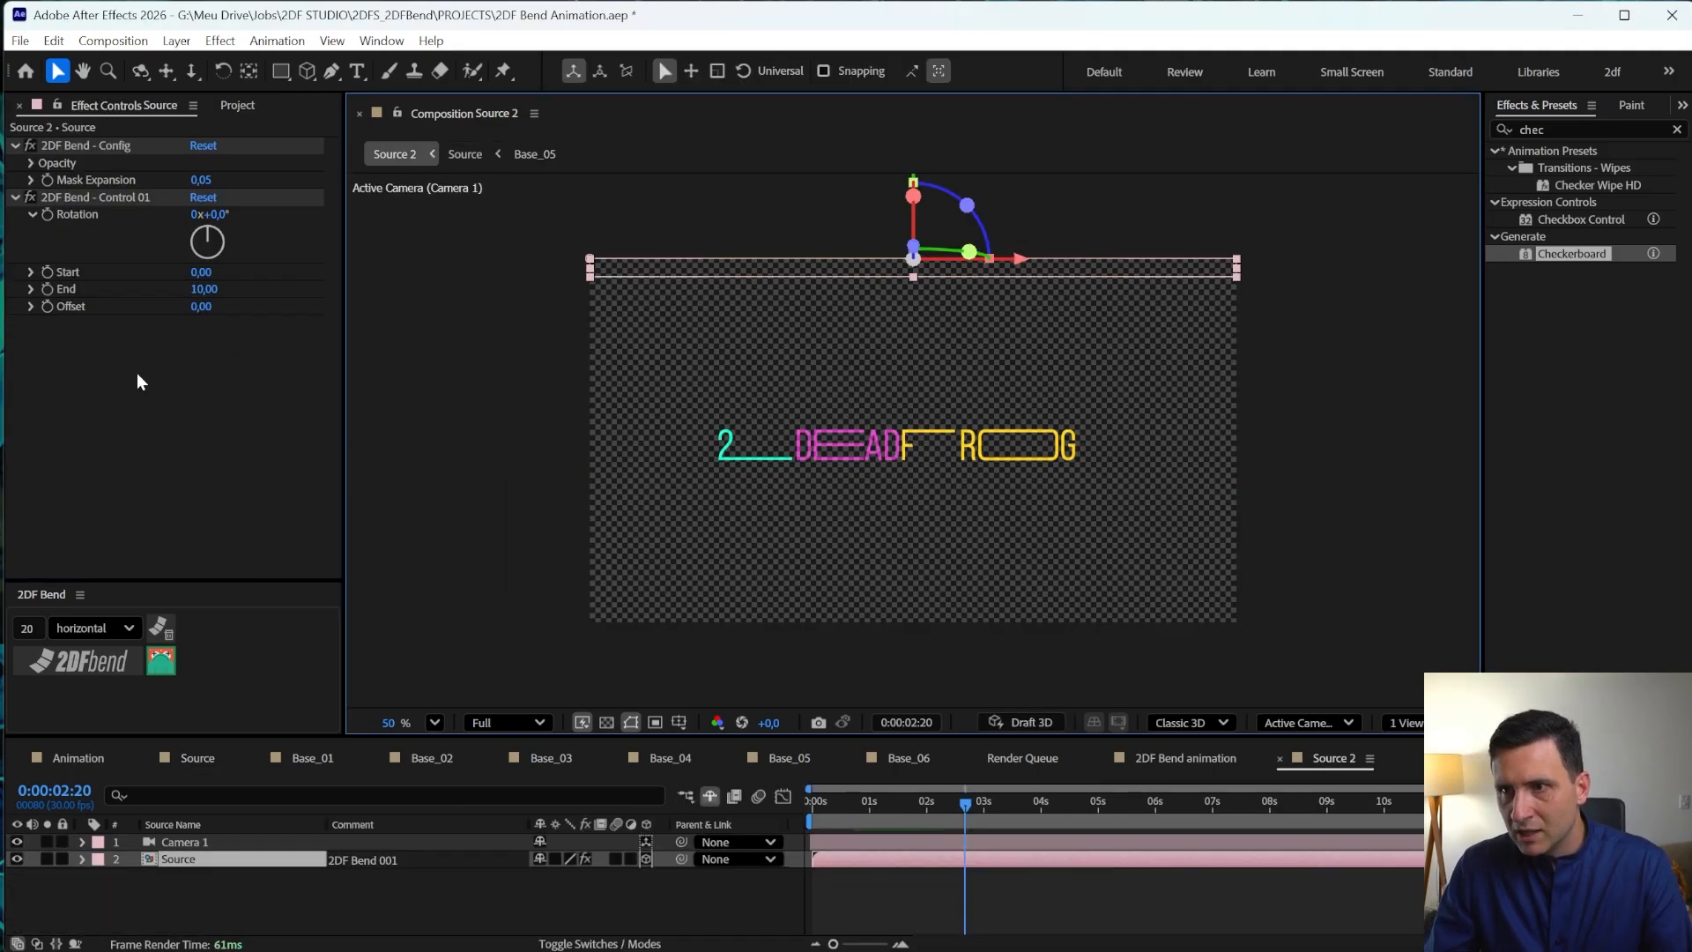
mouse_move(205, 250)
left_mouse_down()
mouse_move(345, 234)
mouse_move(195, 282)
left_mouse_up()
mouse_move(217, 281)
left_mouse_down()
mouse_move(183, 290)
mouse_move(208, 289)
left_mouse_up()
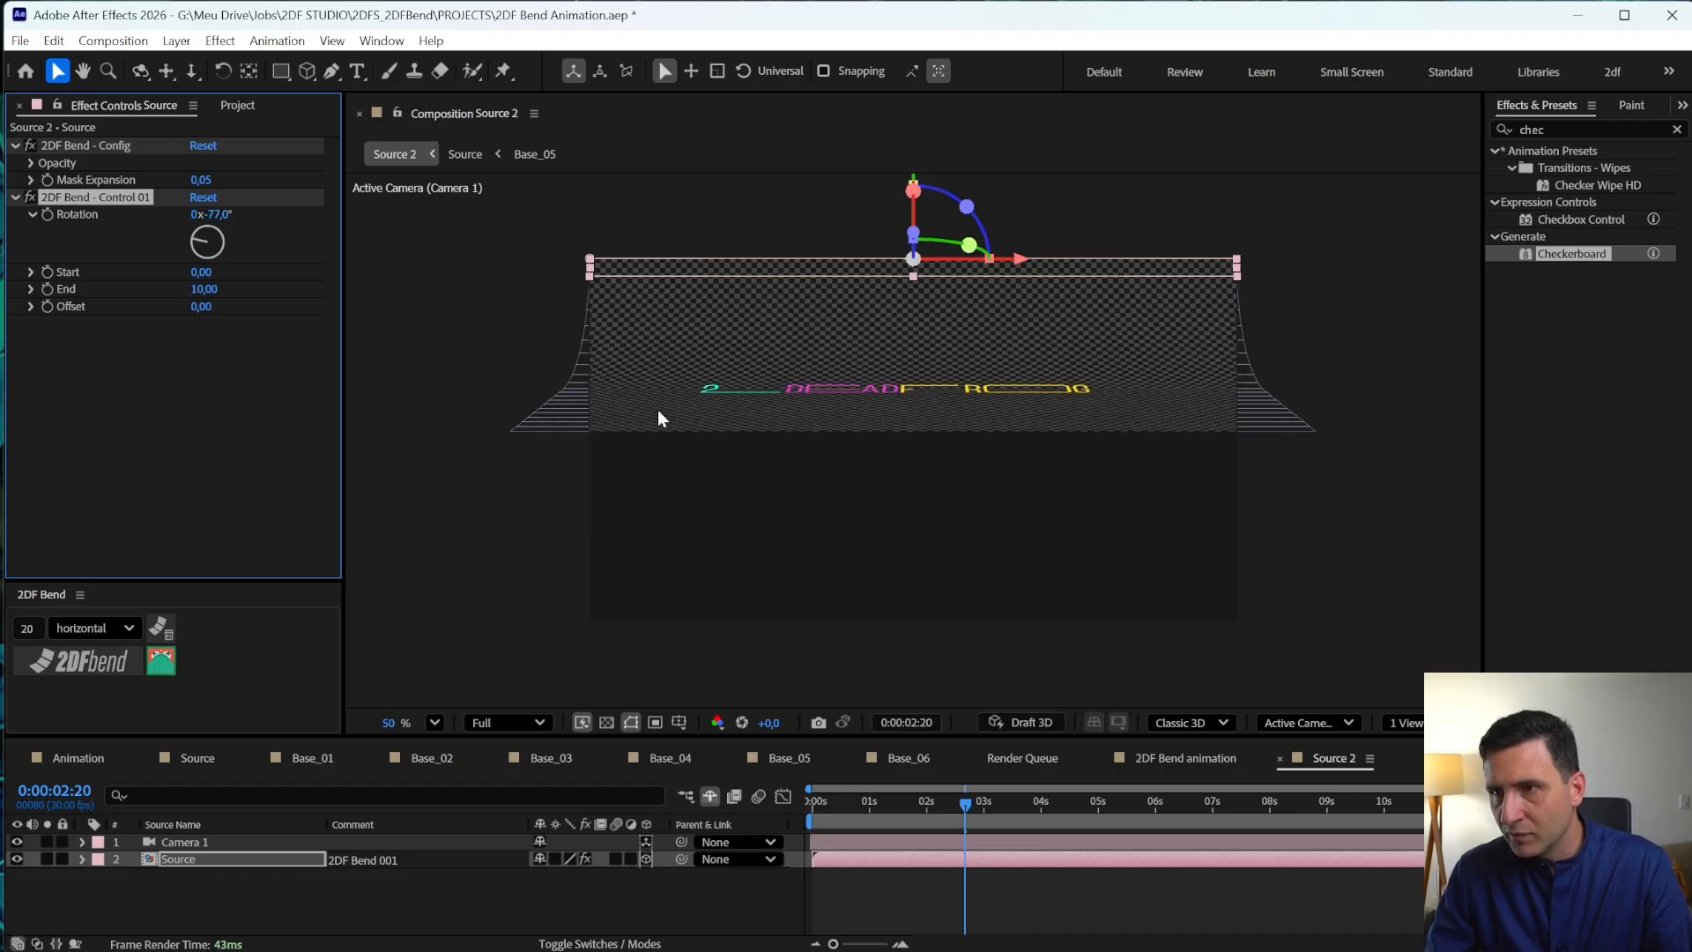
- Show the hidden shy strip layers of the bend and select the strips one after another down the curve
left_click(169, 857)
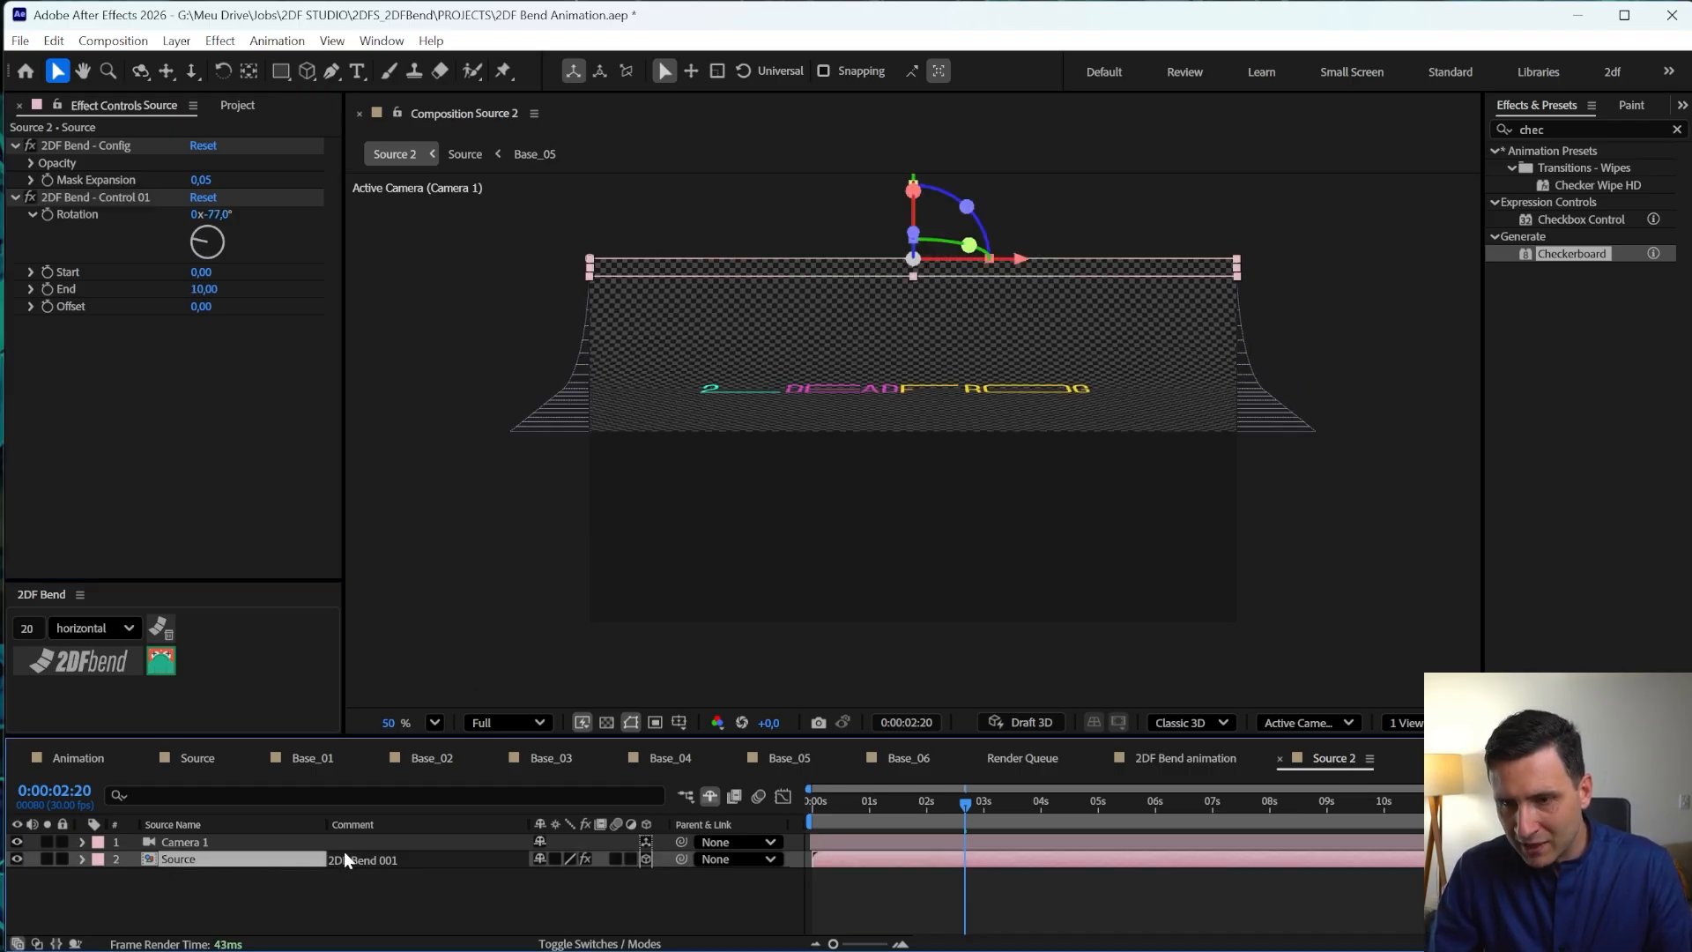
left_click(710, 796)
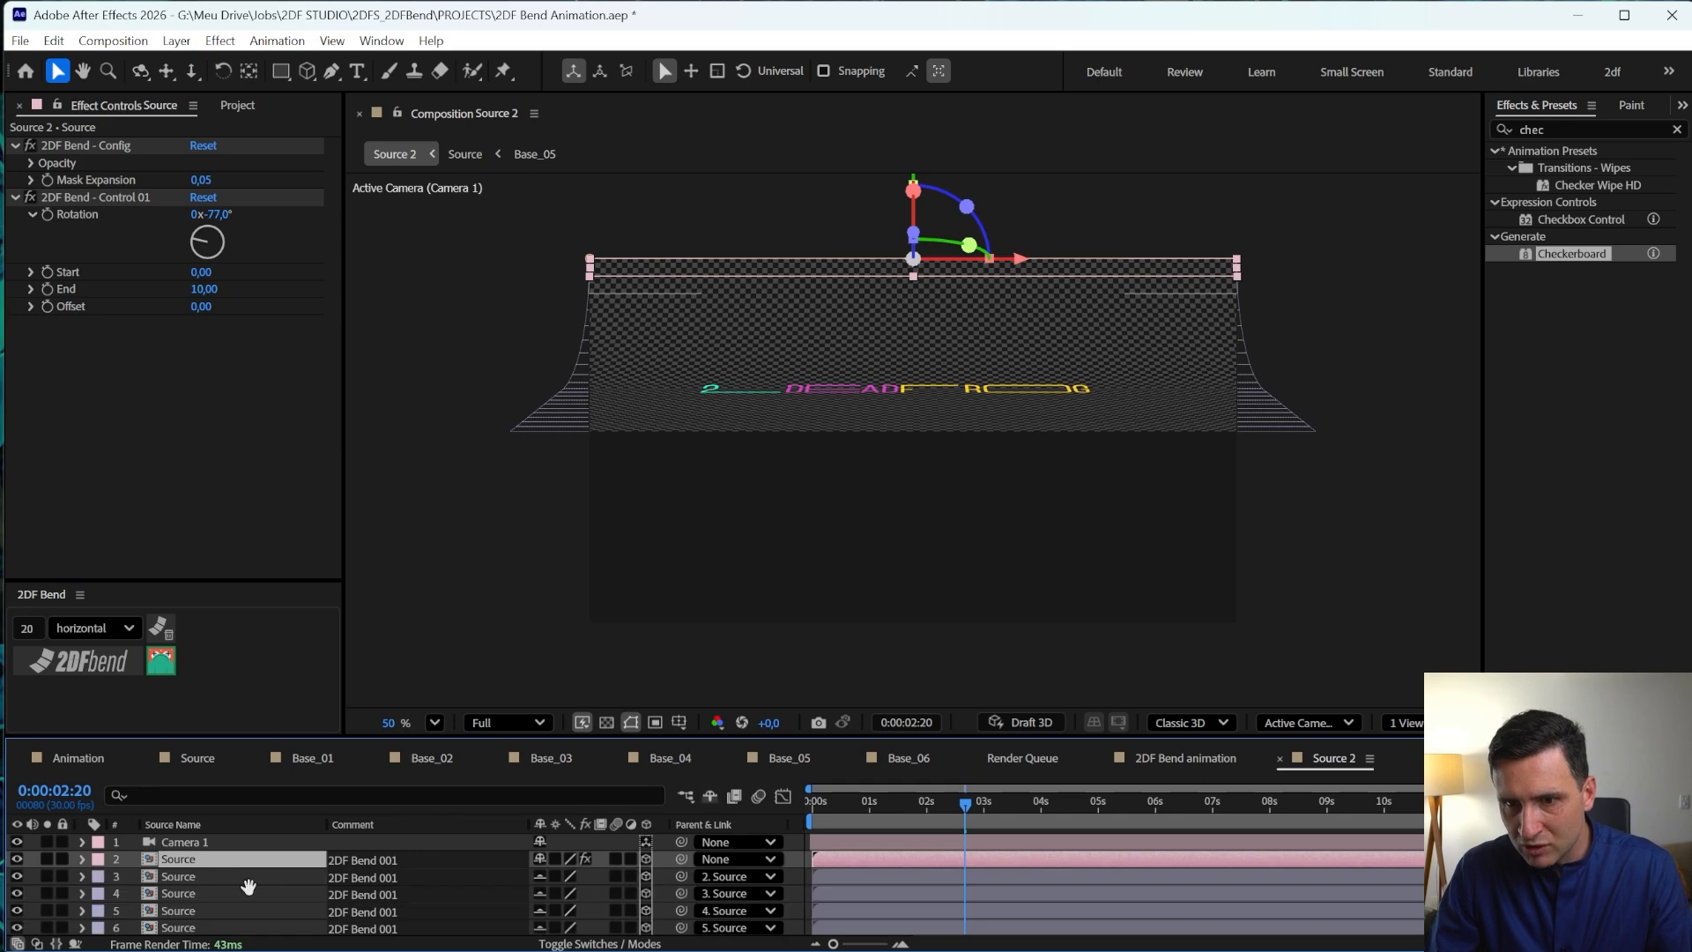
key("h")
scroll(251, 882, "down", 2)
key("v")
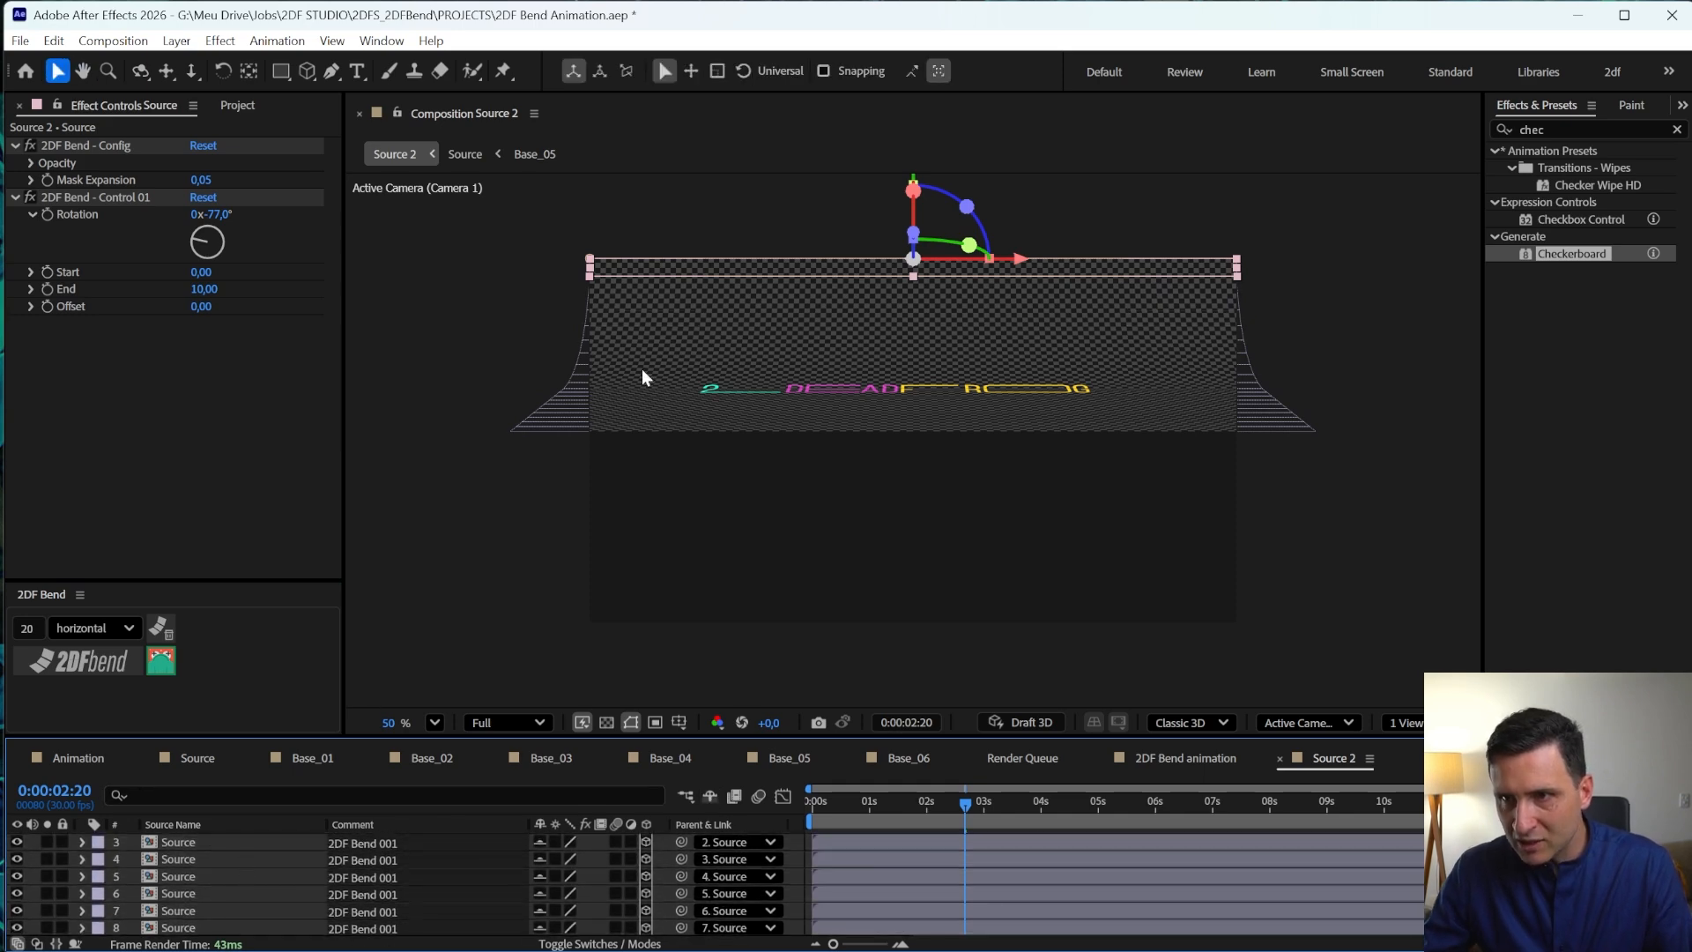
left_click(613, 286)
left_click(605, 313)
left_click(600, 326)
left_click(596, 342)
left_click(594, 356)
left_click(592, 366)
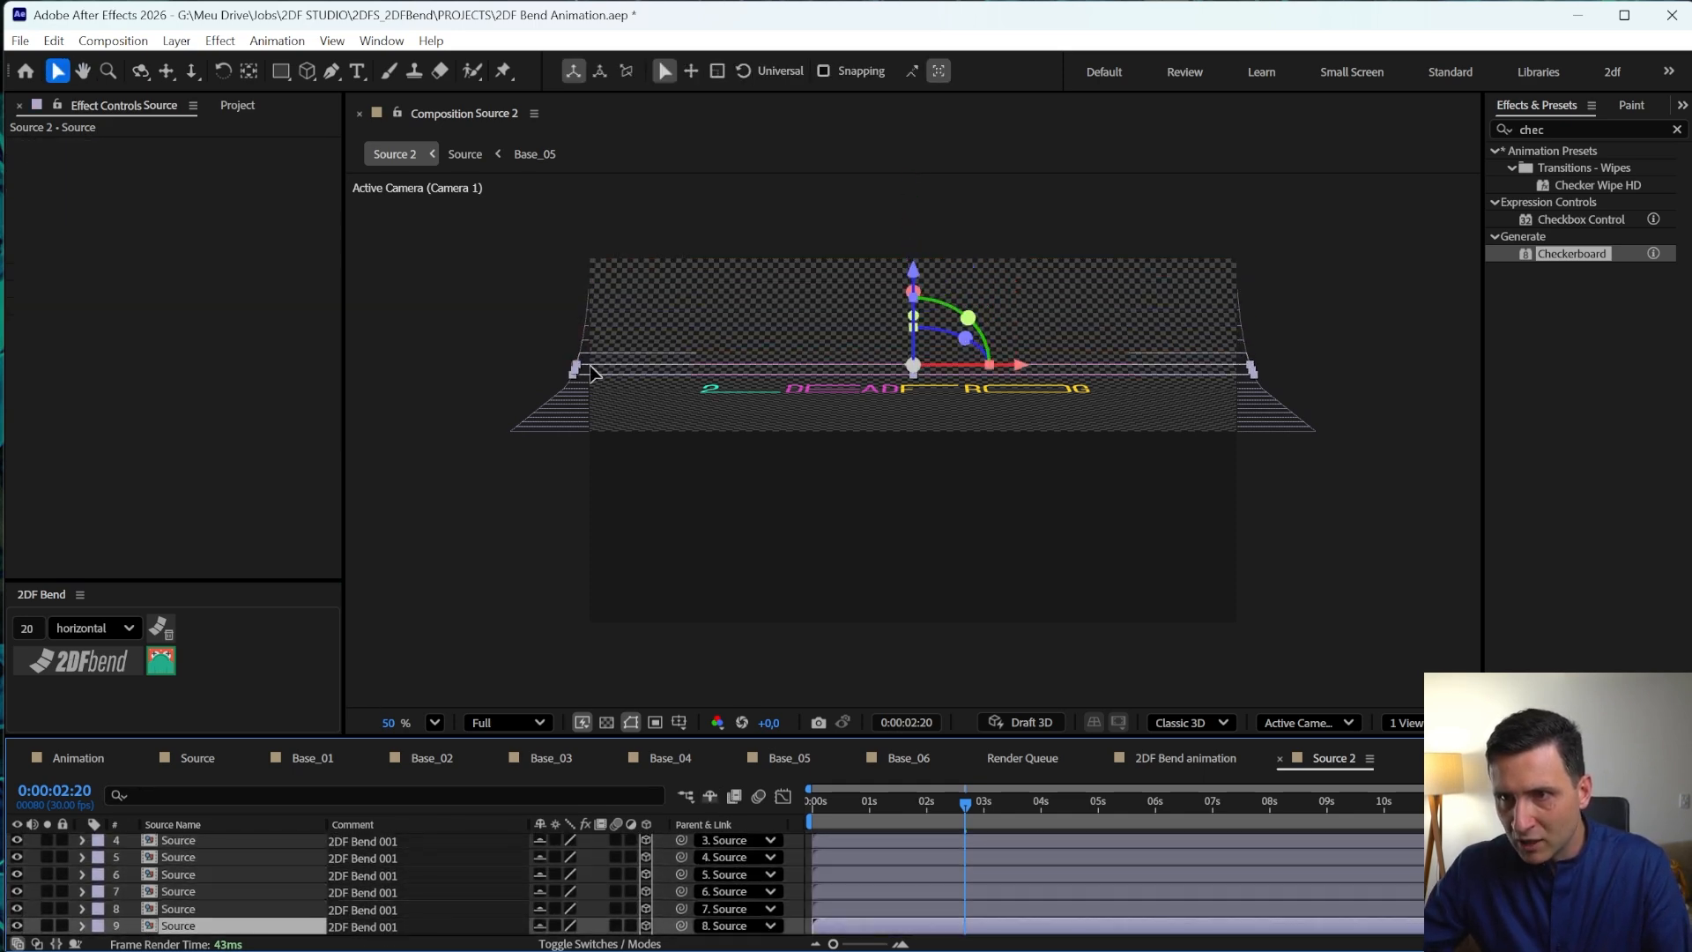
left_click(590, 376)
left_click(588, 383)
left_click(589, 387)
left_click(590, 391)
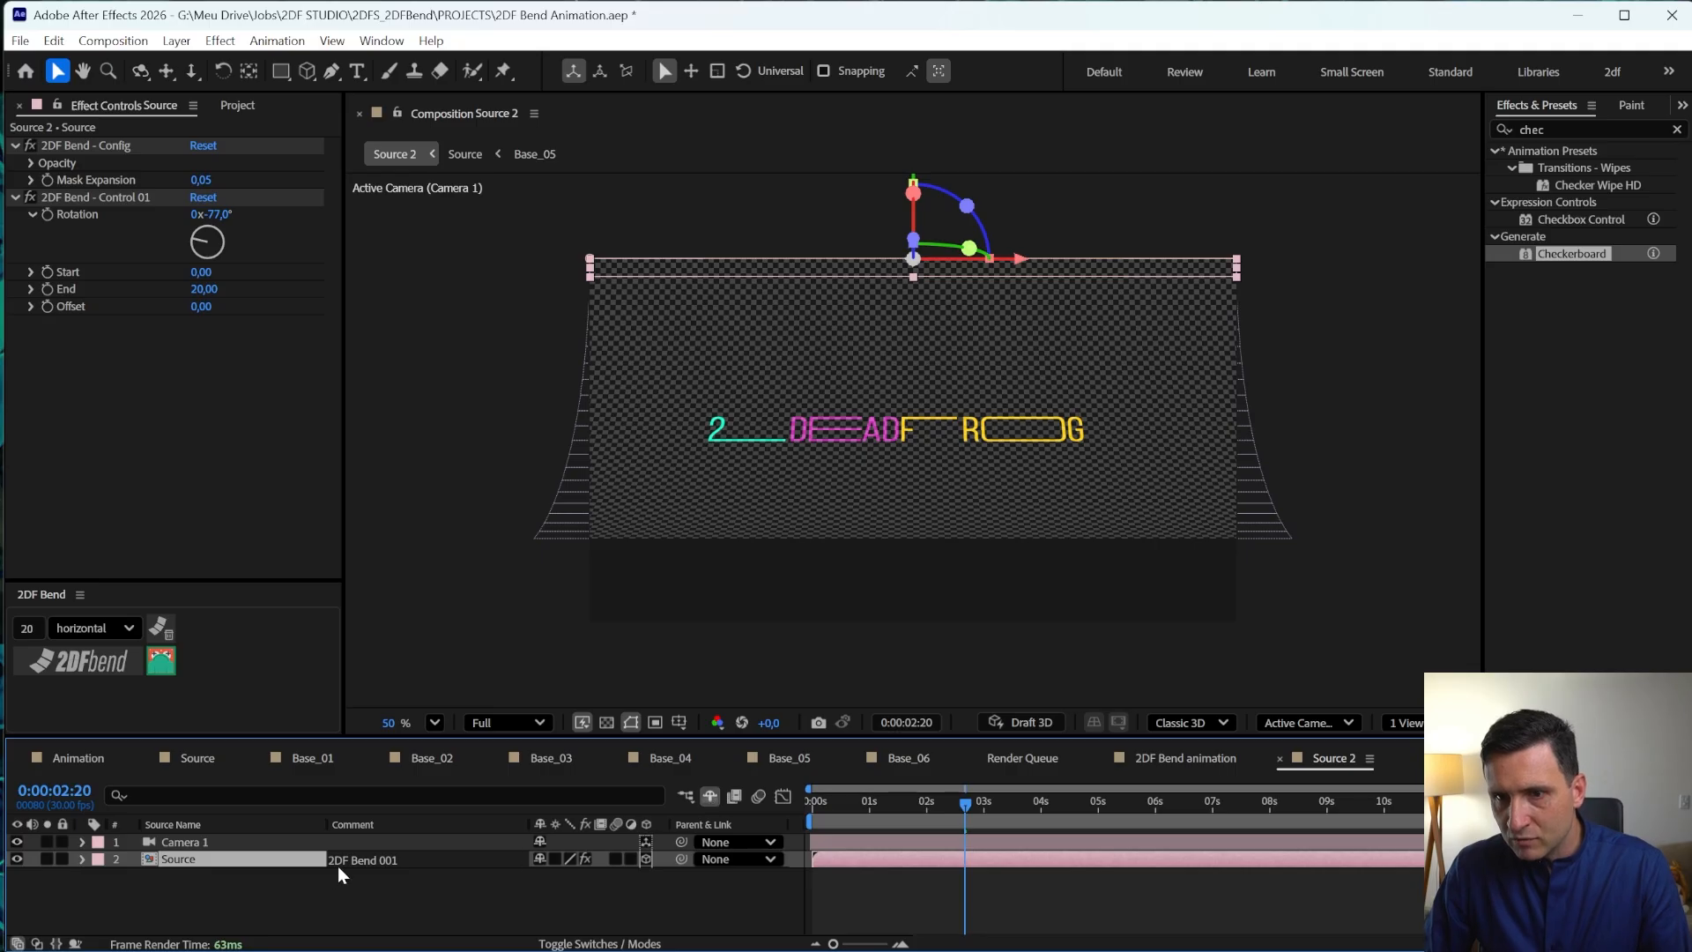
- Scale the bent Source layer to 60% and shift it slightly right and down in the frame
key("p")
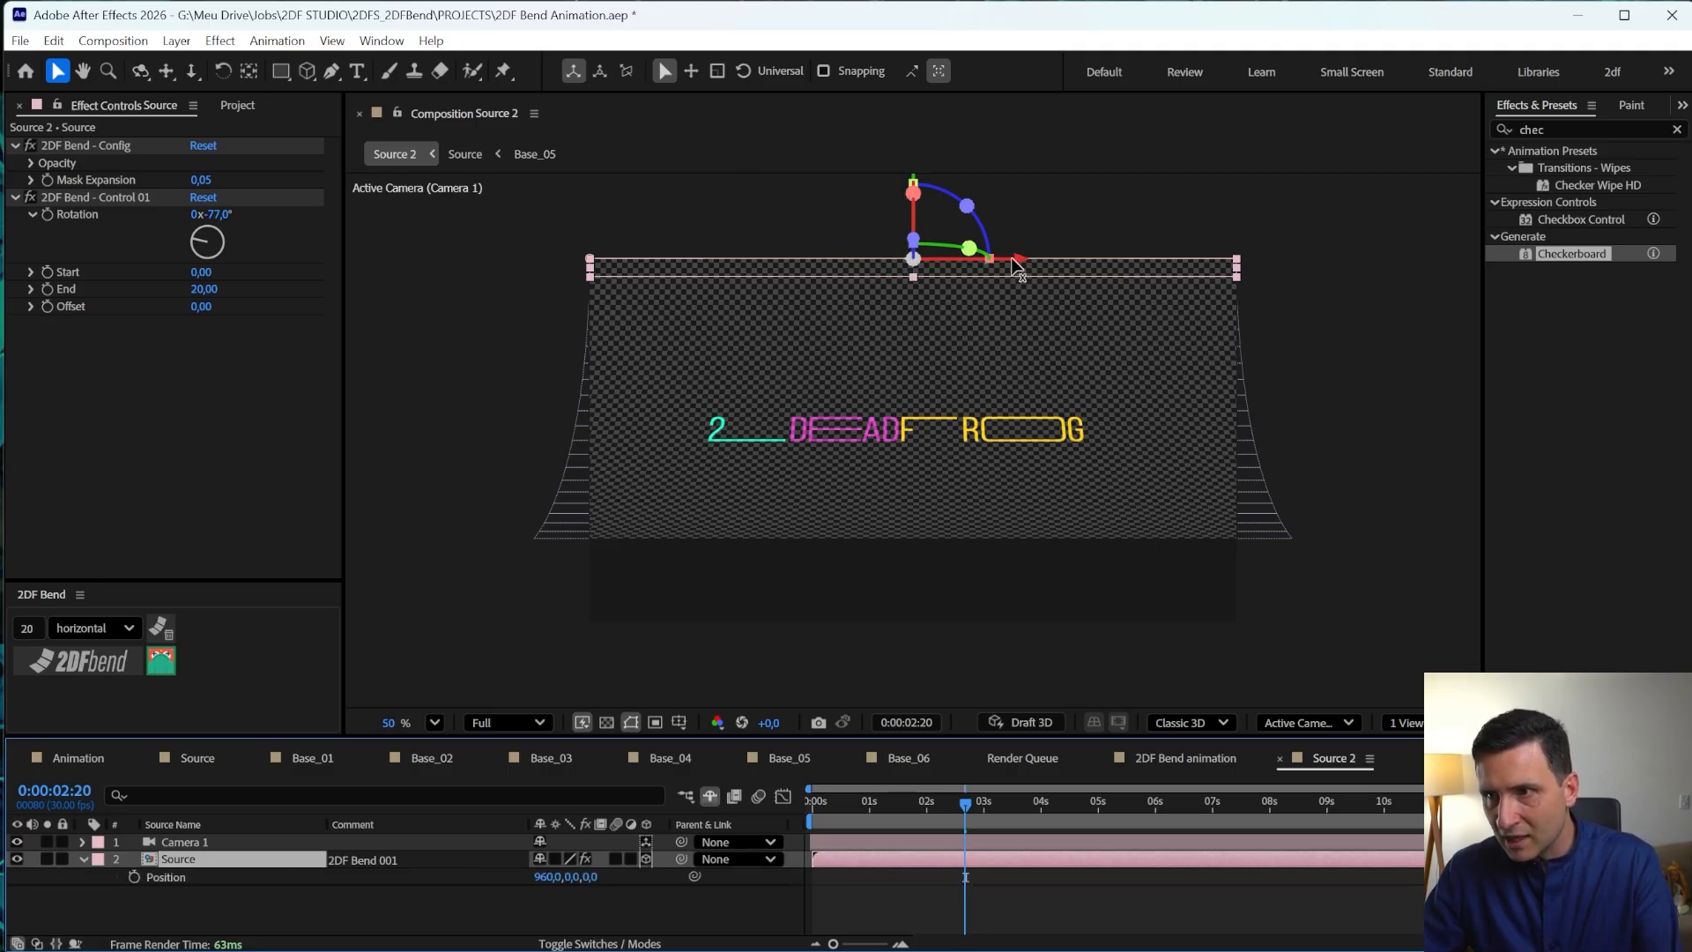
left_click_drag(1018, 260, 1070, 275)
key("s")
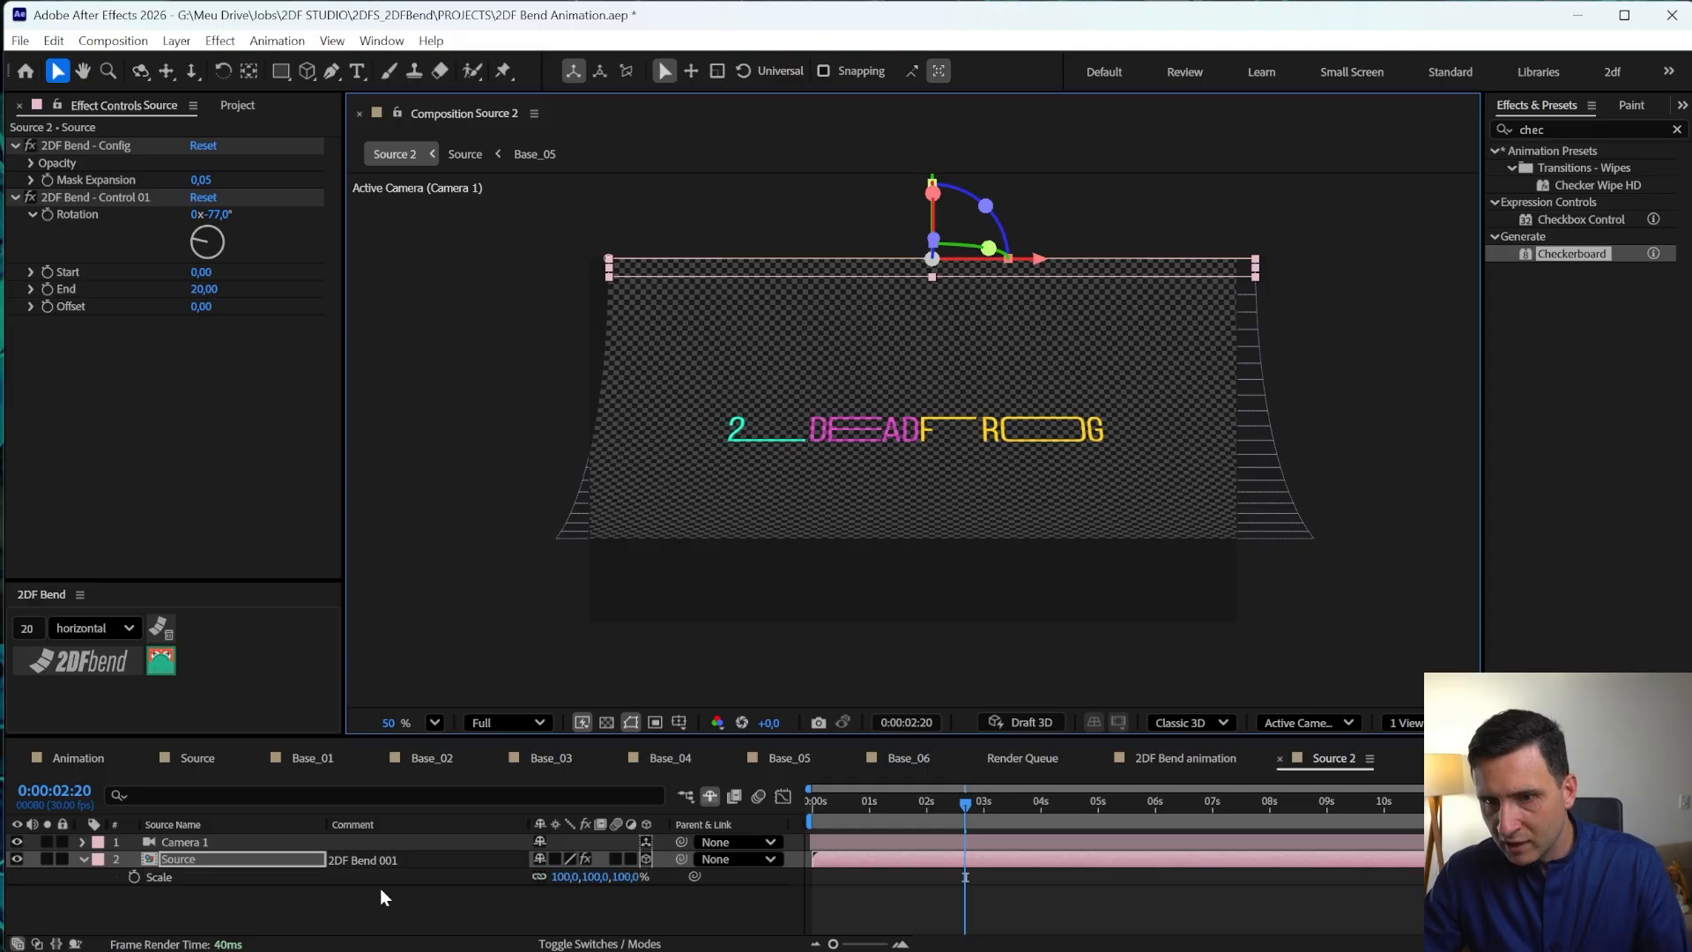
left_click_drag(555, 881, 288, 907)
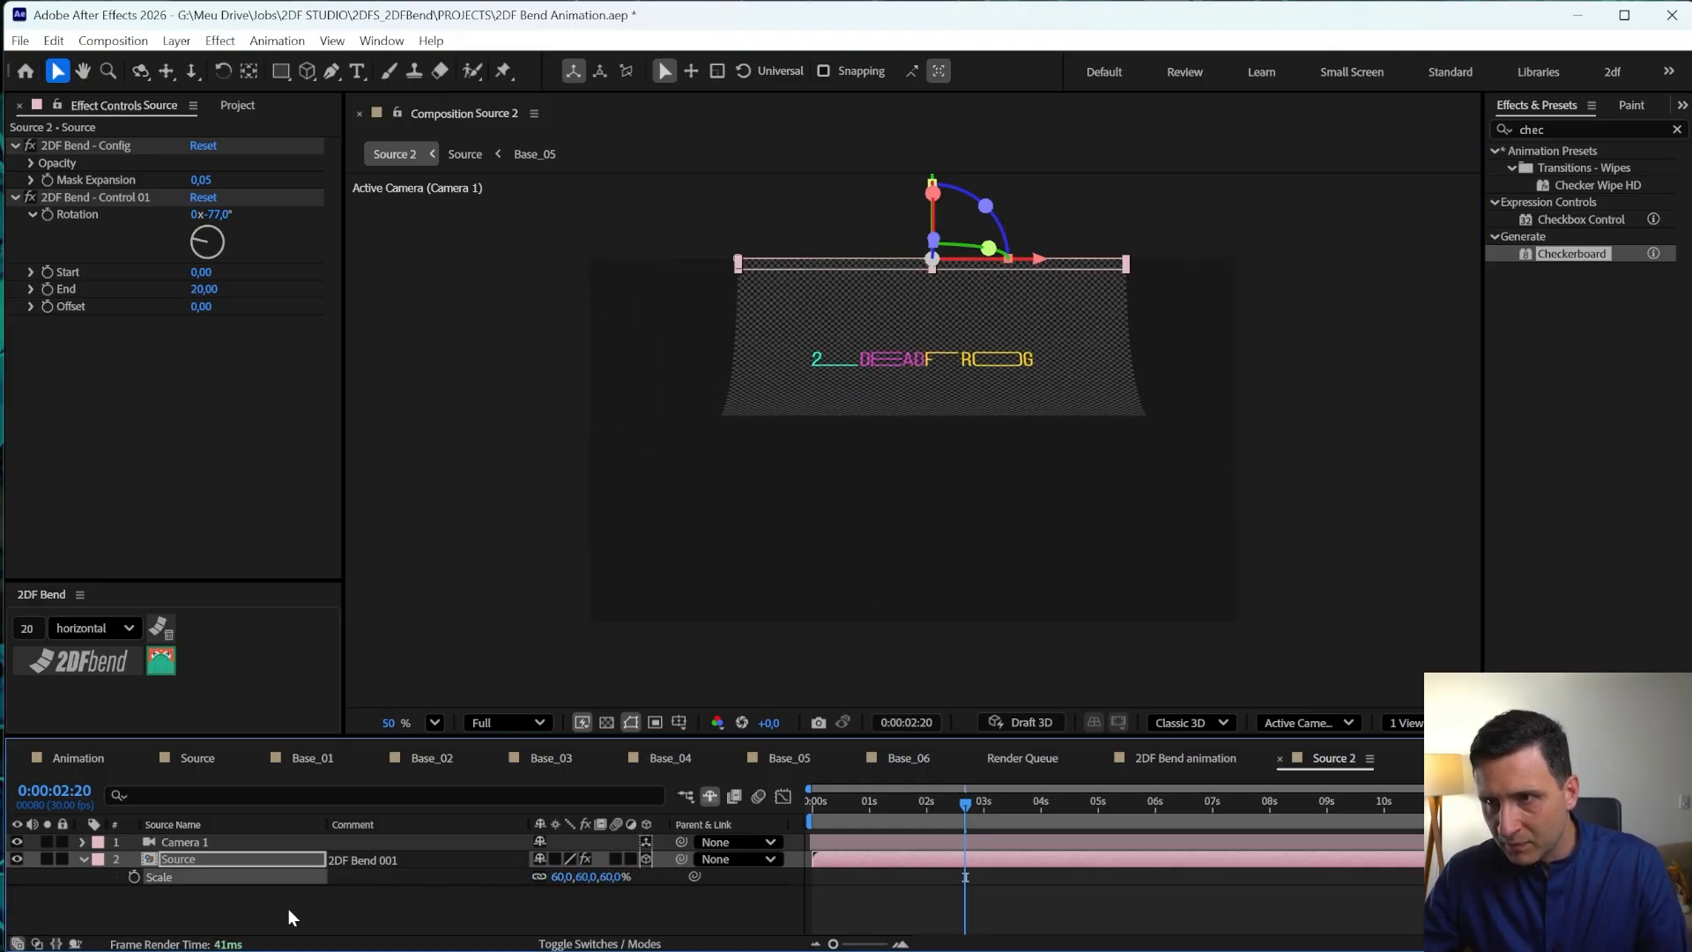
left_click(201, 889)
left_click(191, 860)
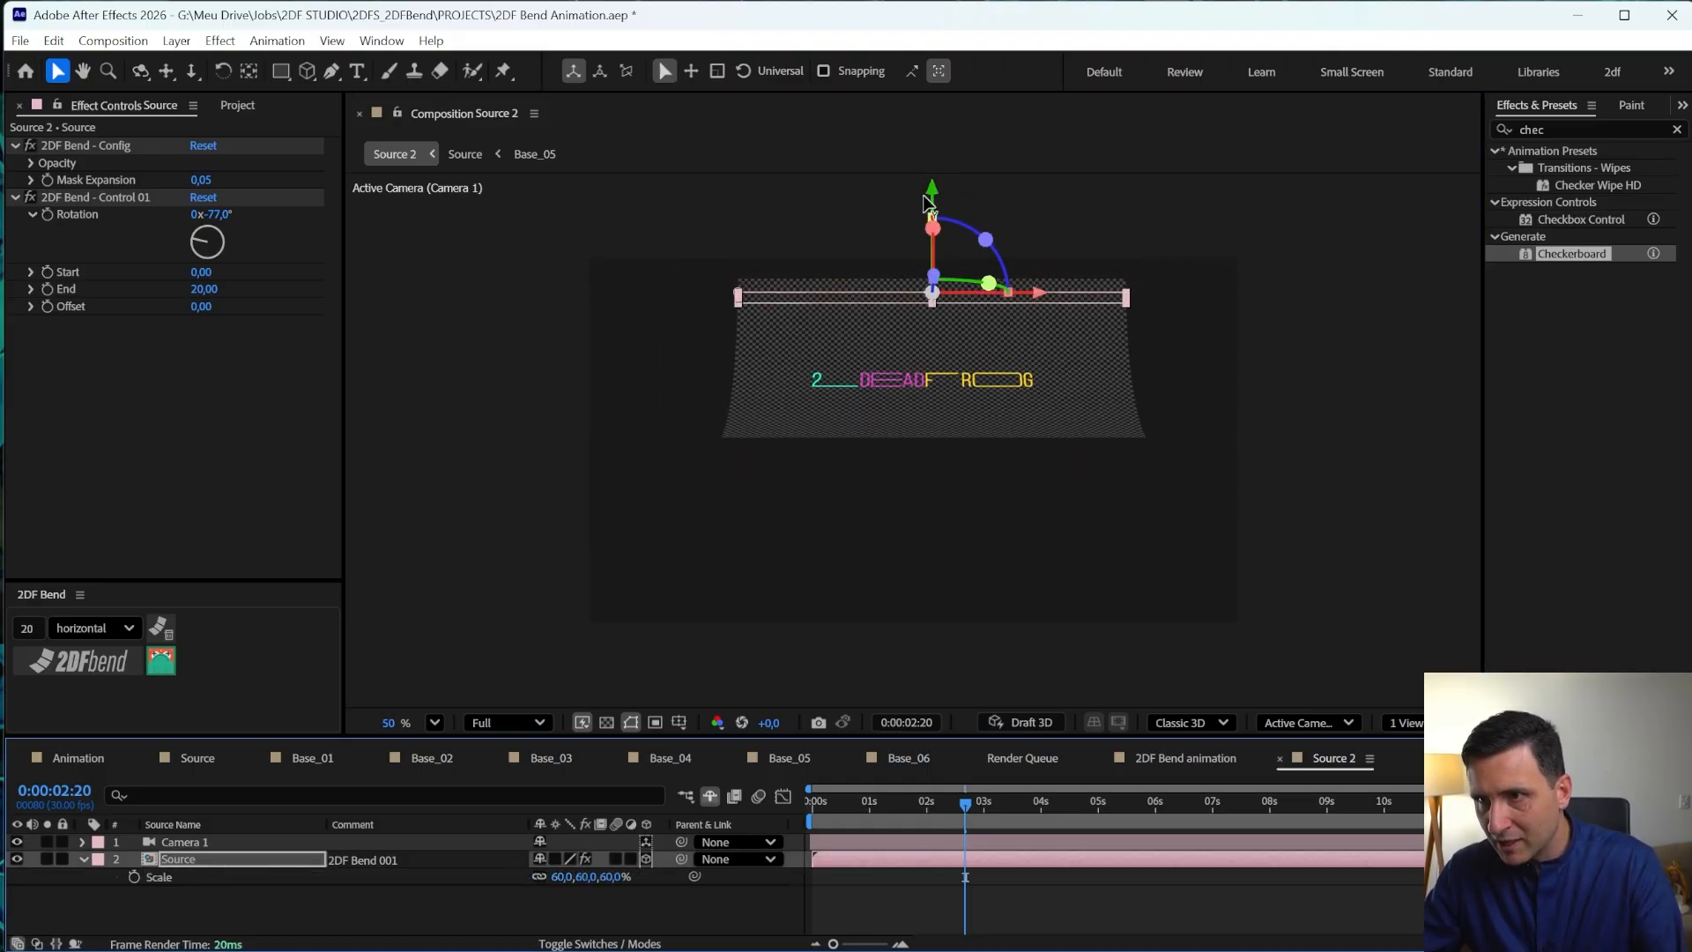
left_click_drag(932, 210, 933, 294)
- Set the Source layer's Y Rotation to 62° and roll it into a tube with the bend's Rotation at -1x-17°
key("r")
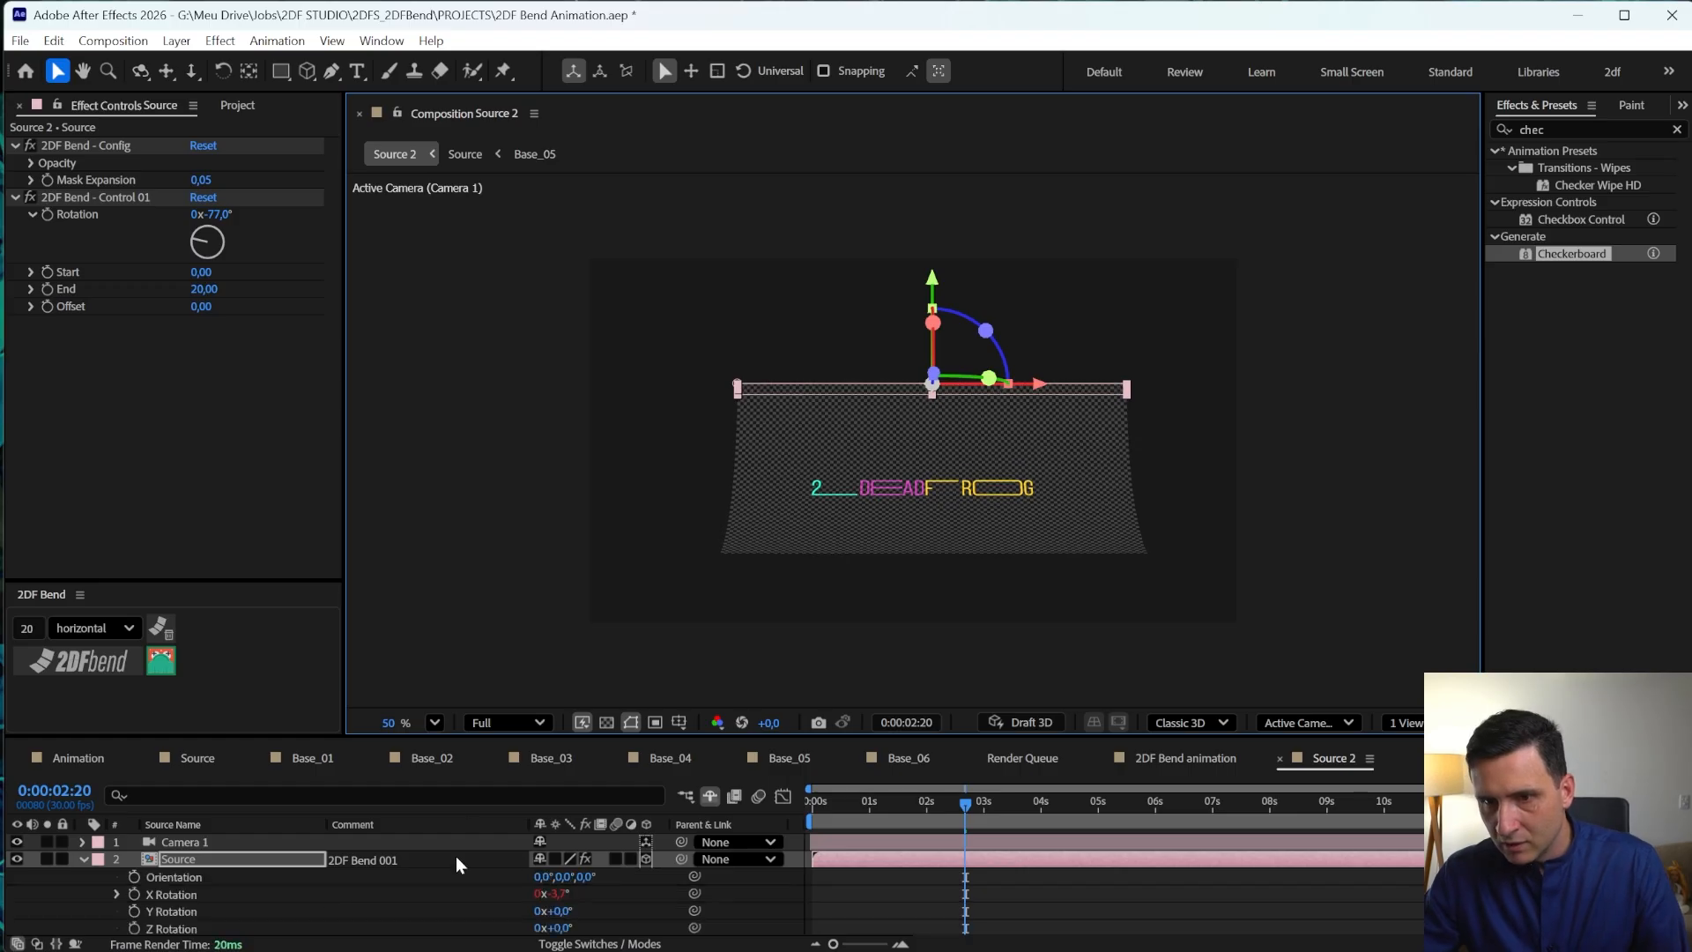
left_click_drag(558, 916, 642, 928)
left_click_drag(219, 214, 104, 402)
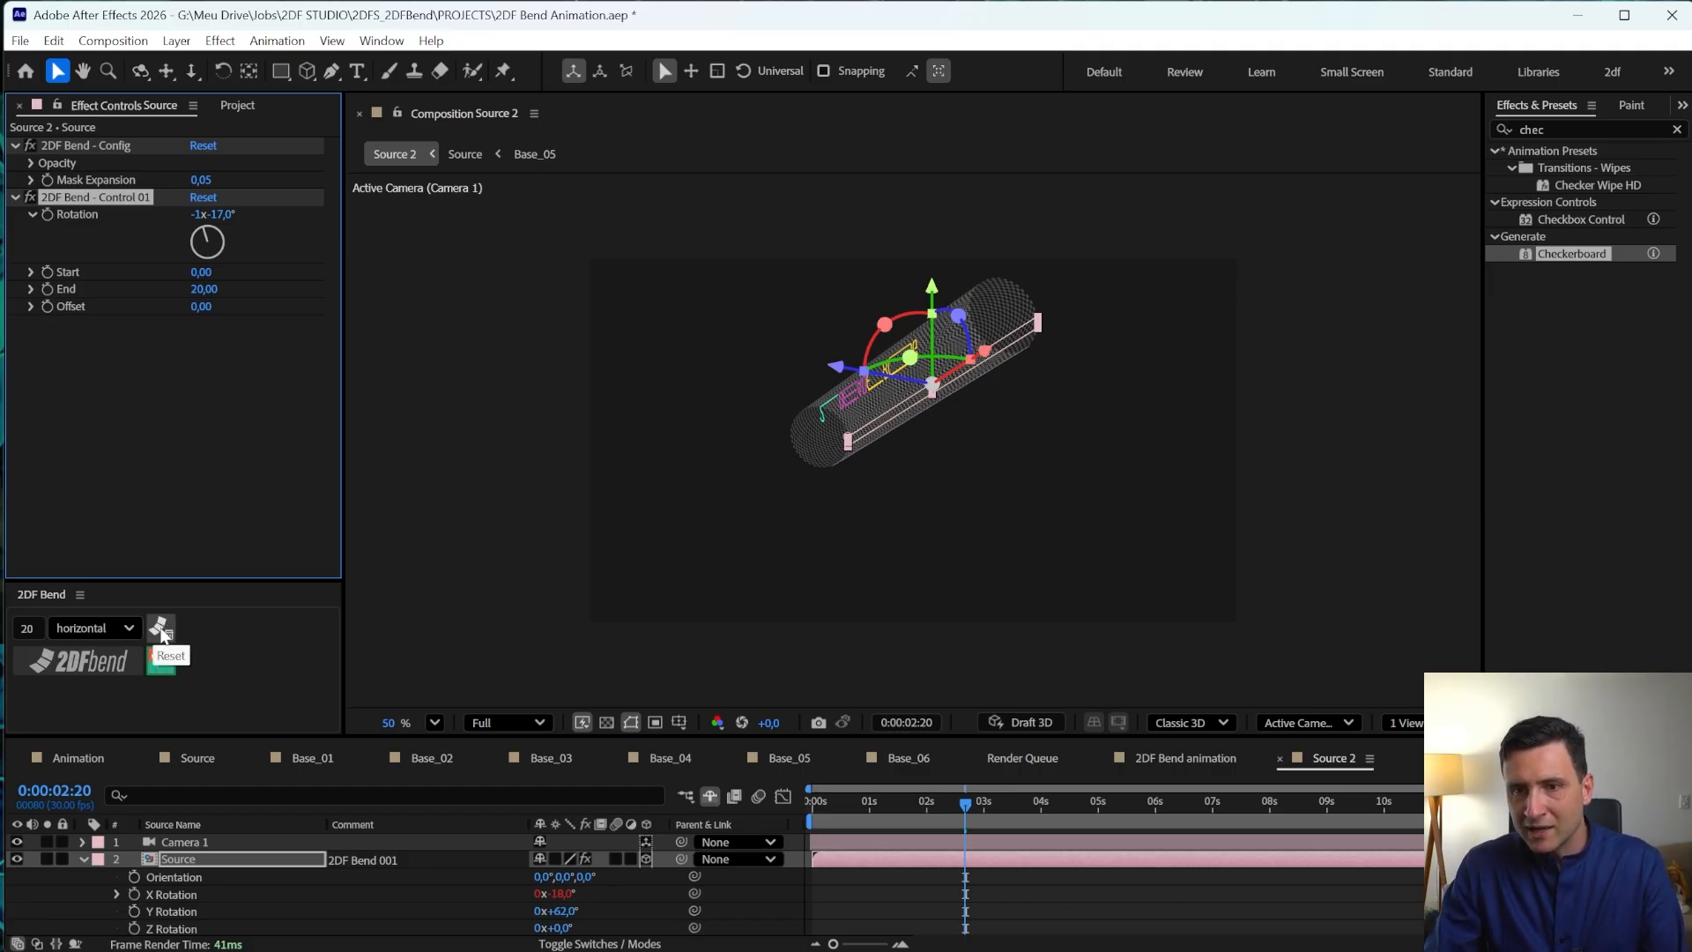
- Try resetting the 2DF Bend, undo the reset, and switch the bend direction to vertical
left_click(161, 630)
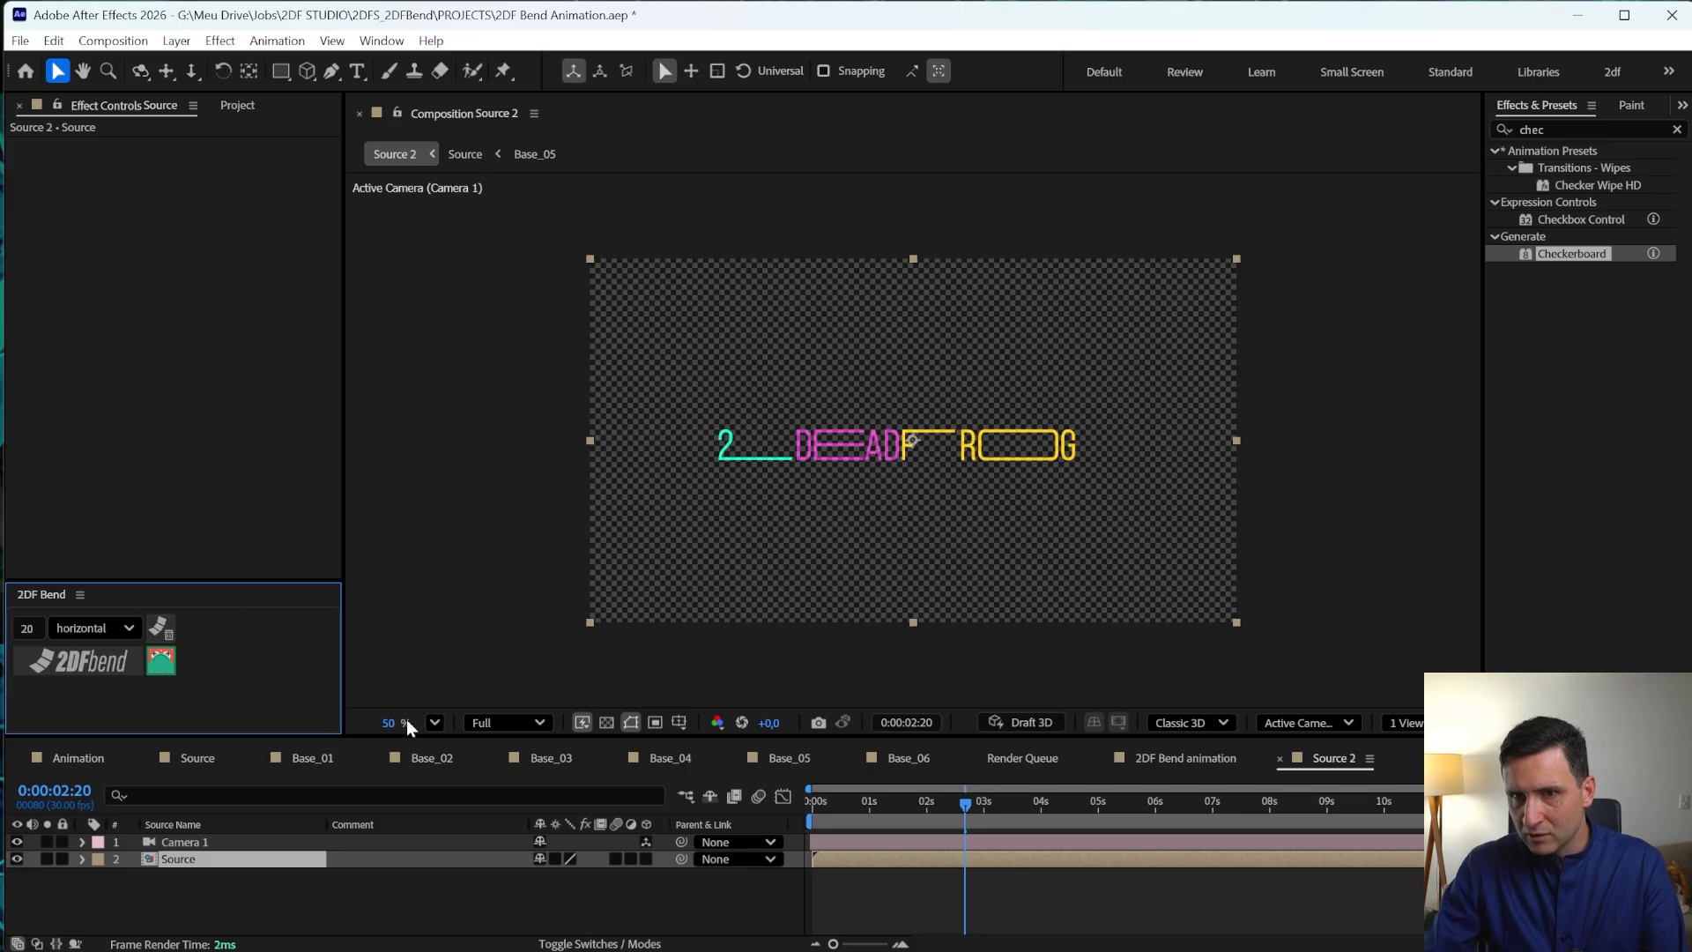
key("ctrl+z")
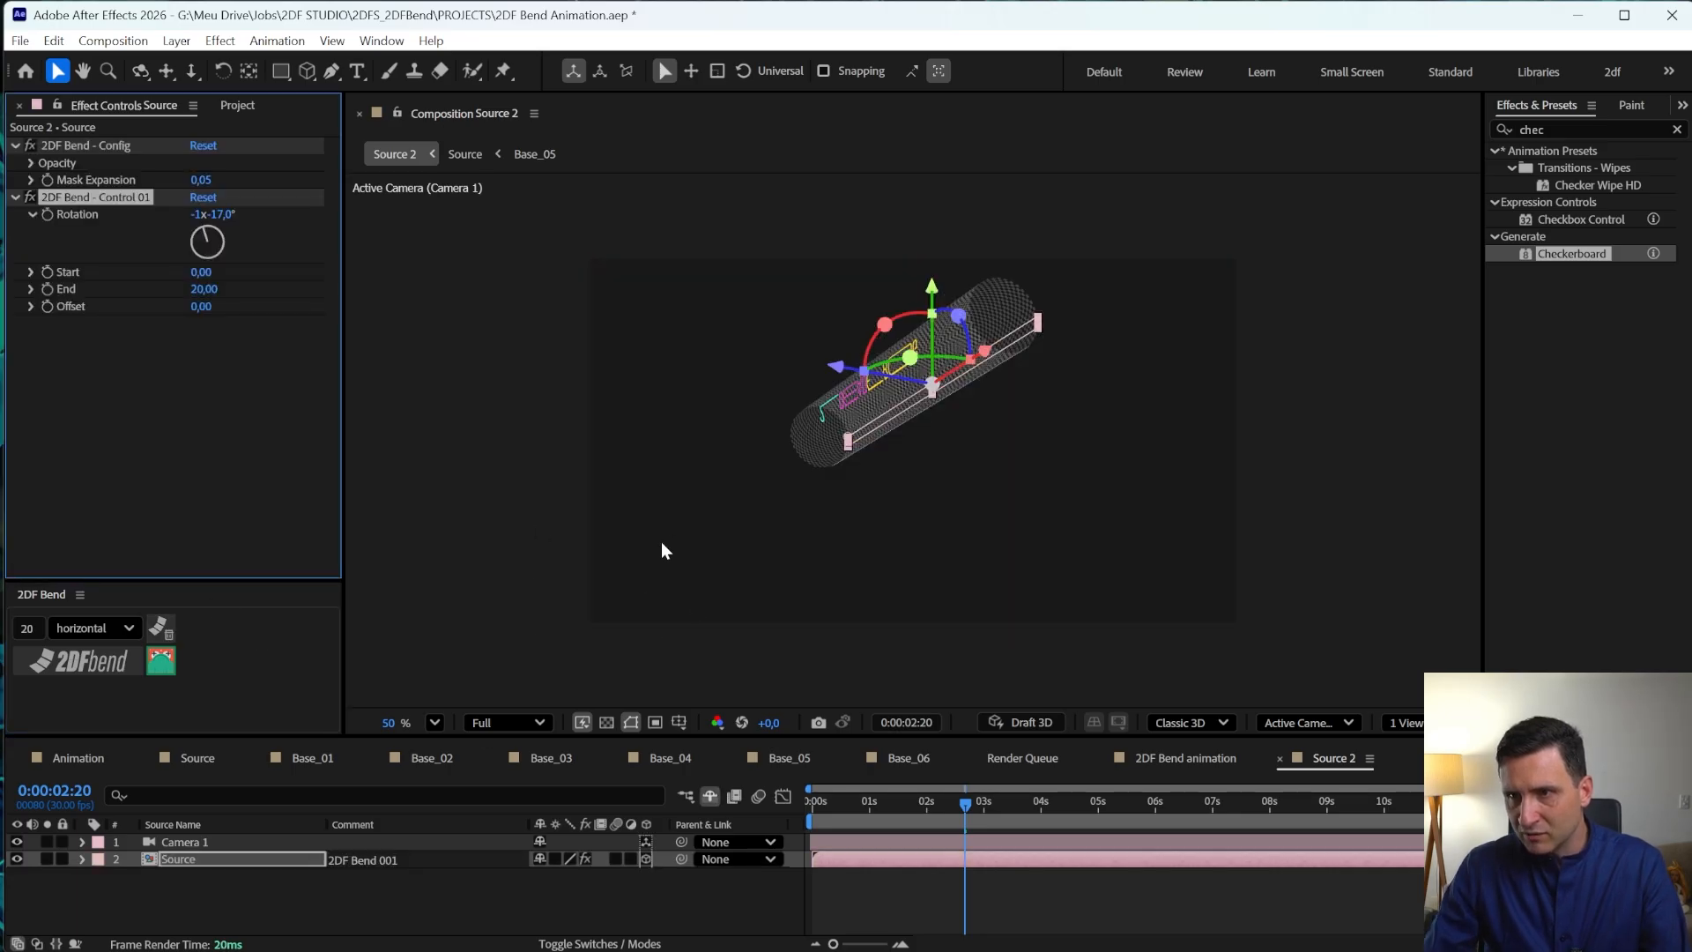
left_click(76, 627)
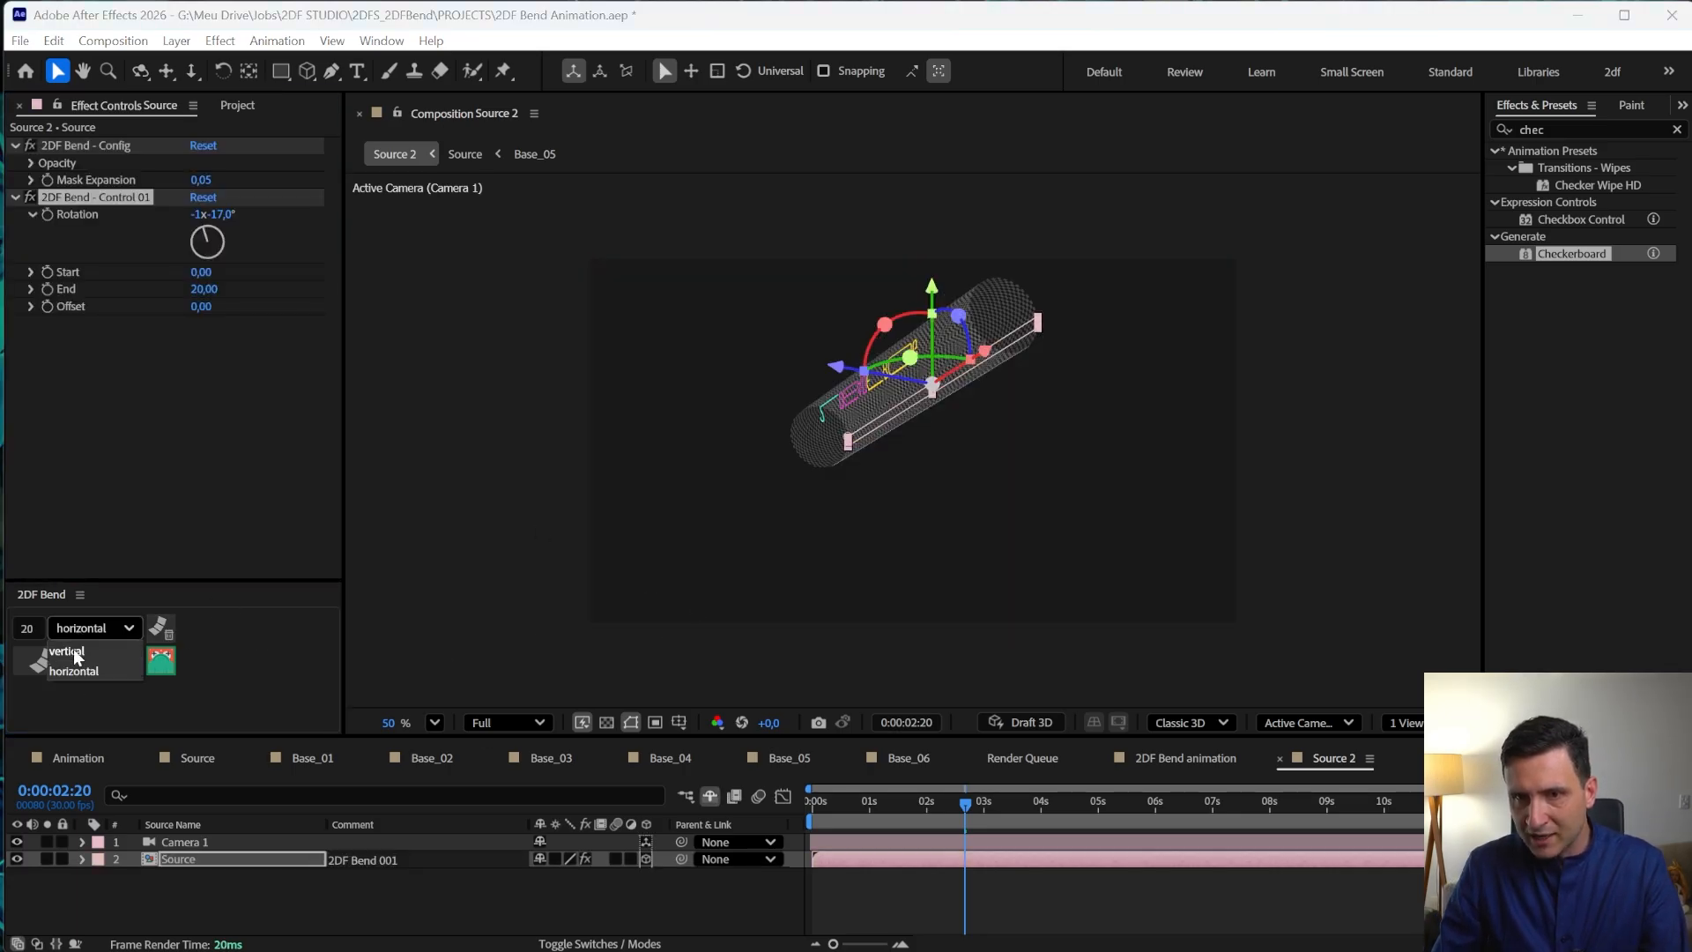
left_click(74, 651)
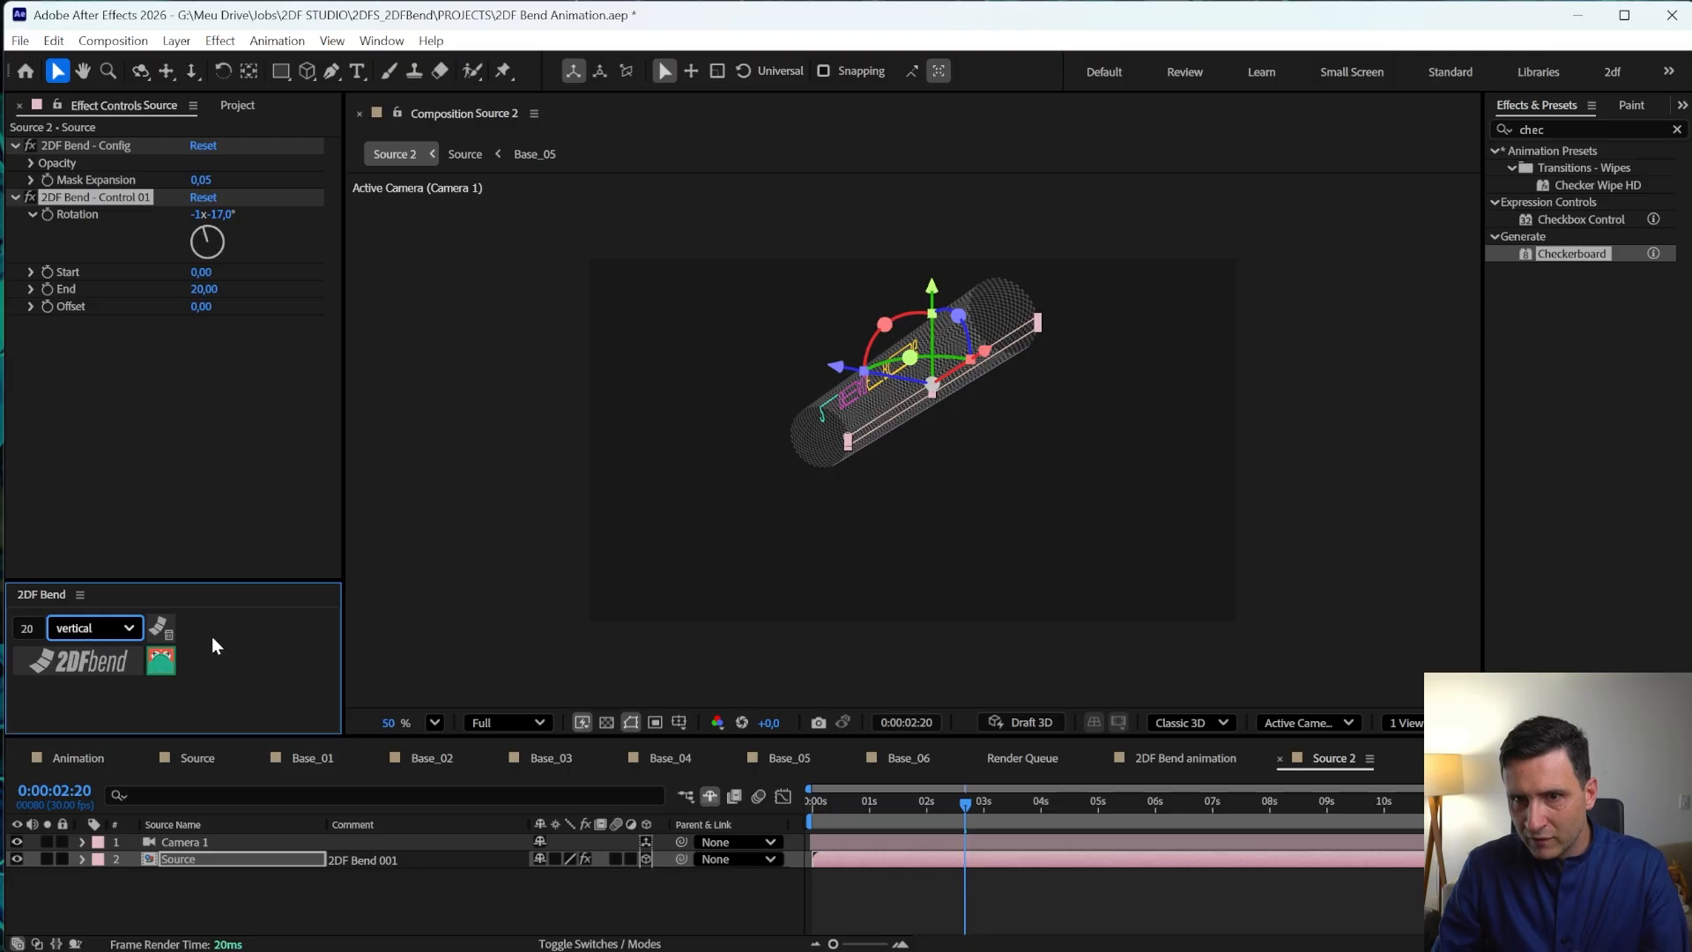
- Rebuild the Source layer's bend in the vertical direction and tilt the layer to an X Rotation of 57°
left_click(75, 665)
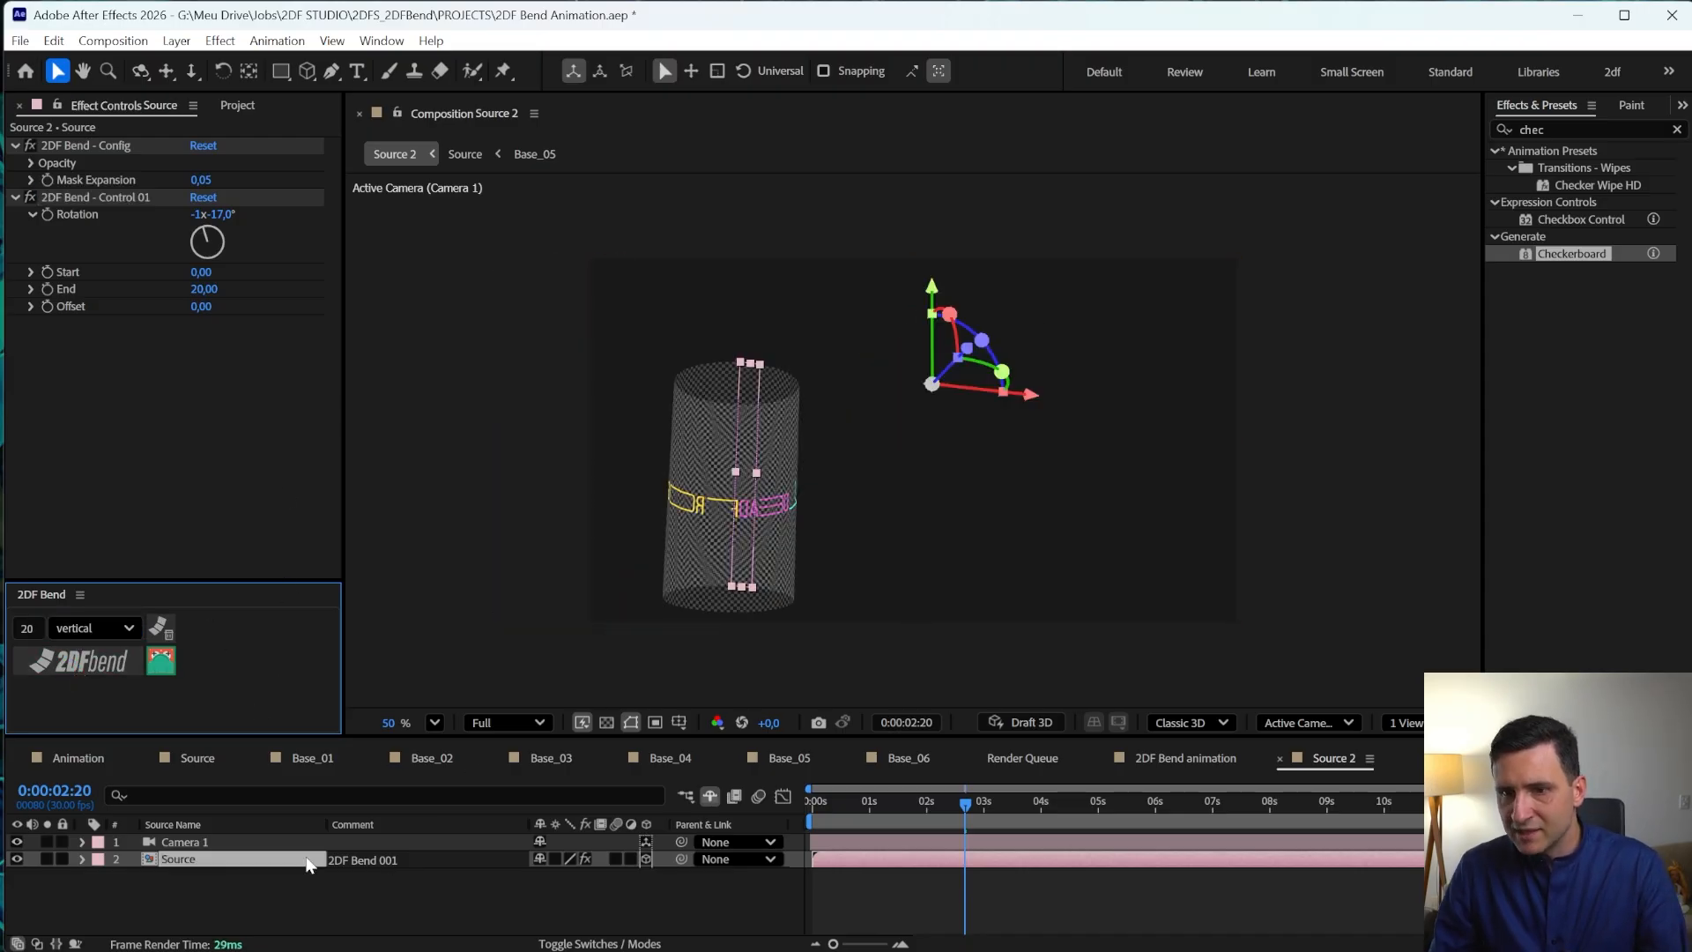
left_click(216, 856)
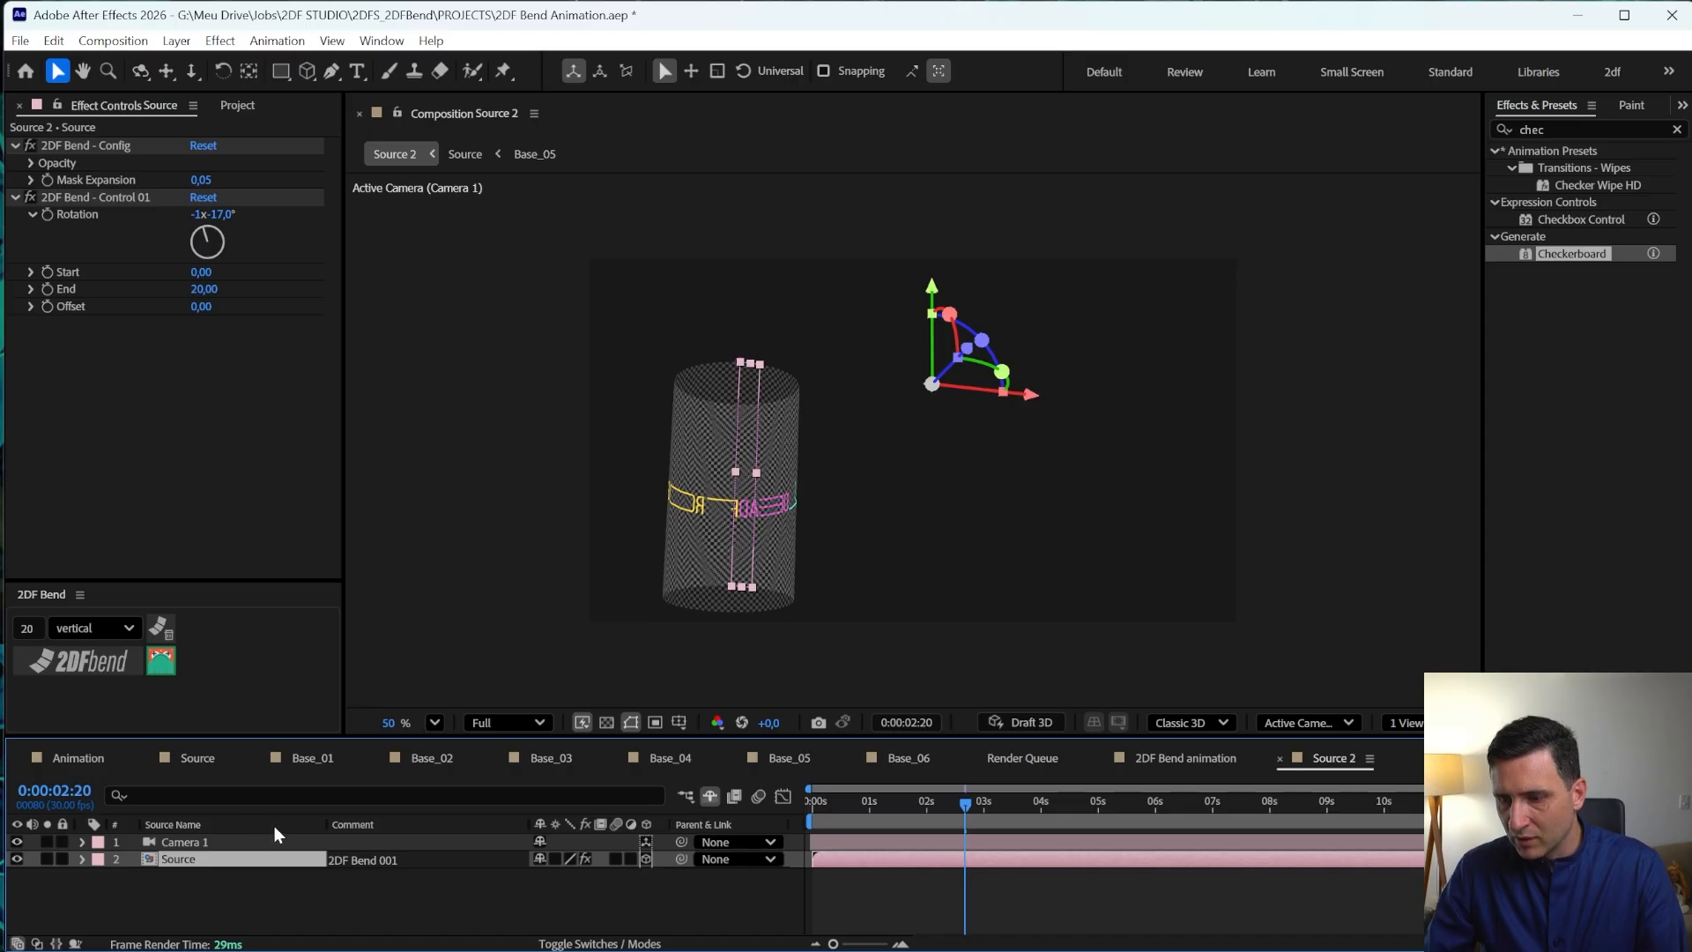
key("r")
left_click_drag(562, 893, 670, 943)
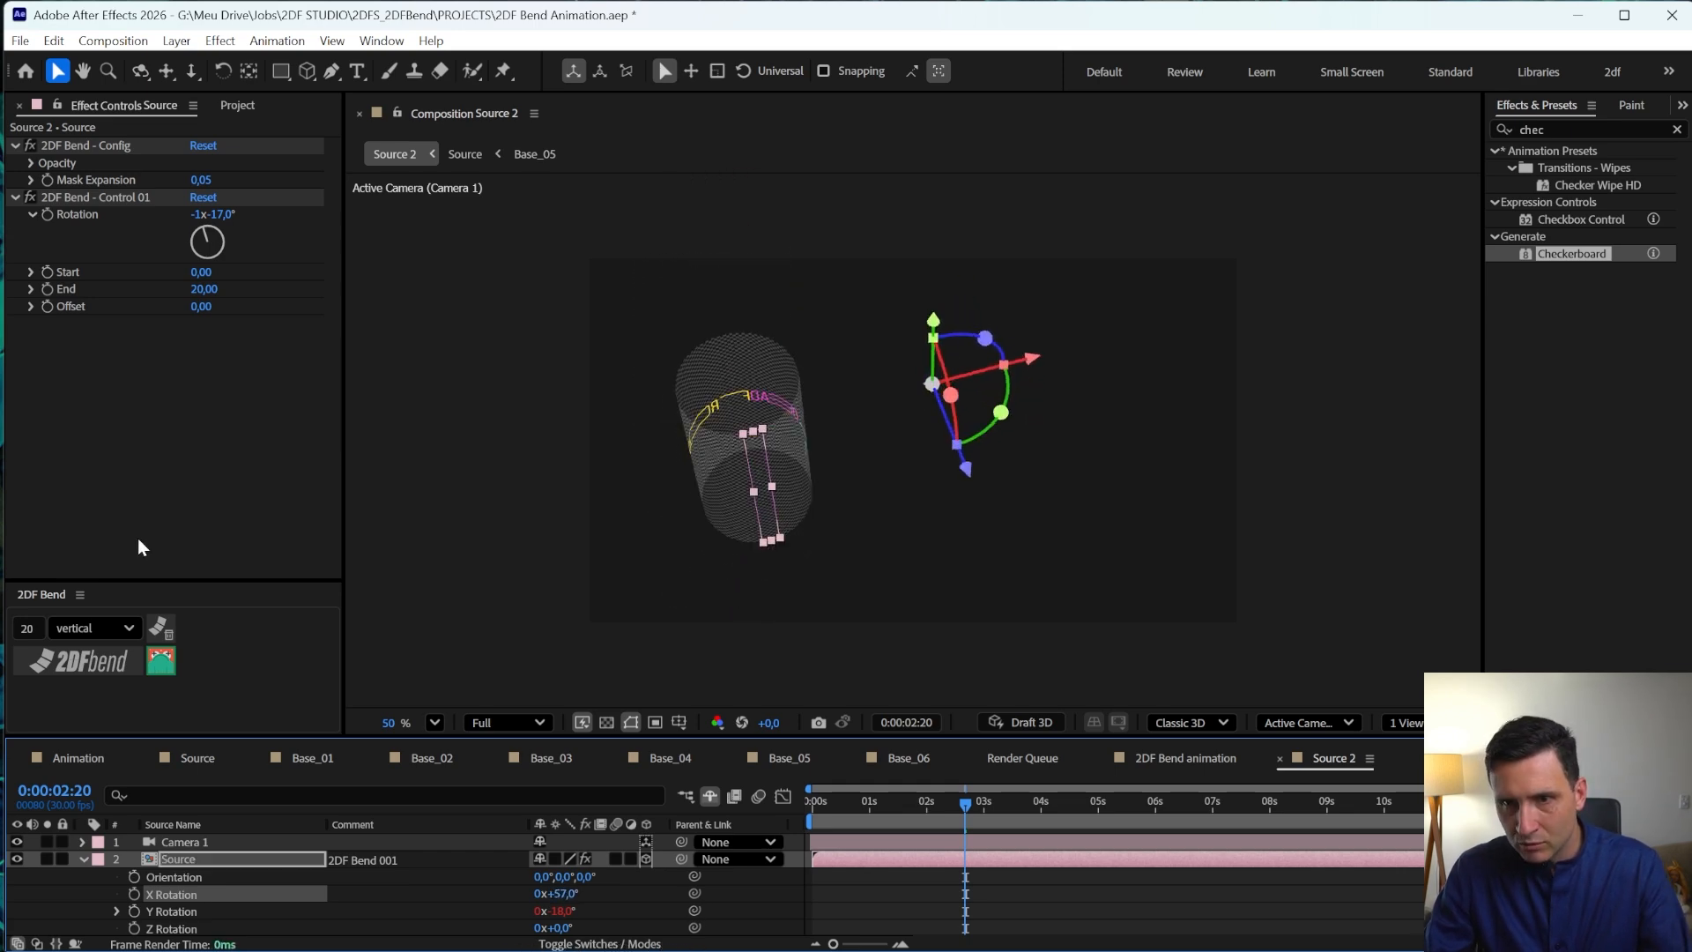
- Remove and reapply the vertical 2DF Bend on the Source layer with Control 01's Rotation at -196° and End at 20
left_click(161, 629)
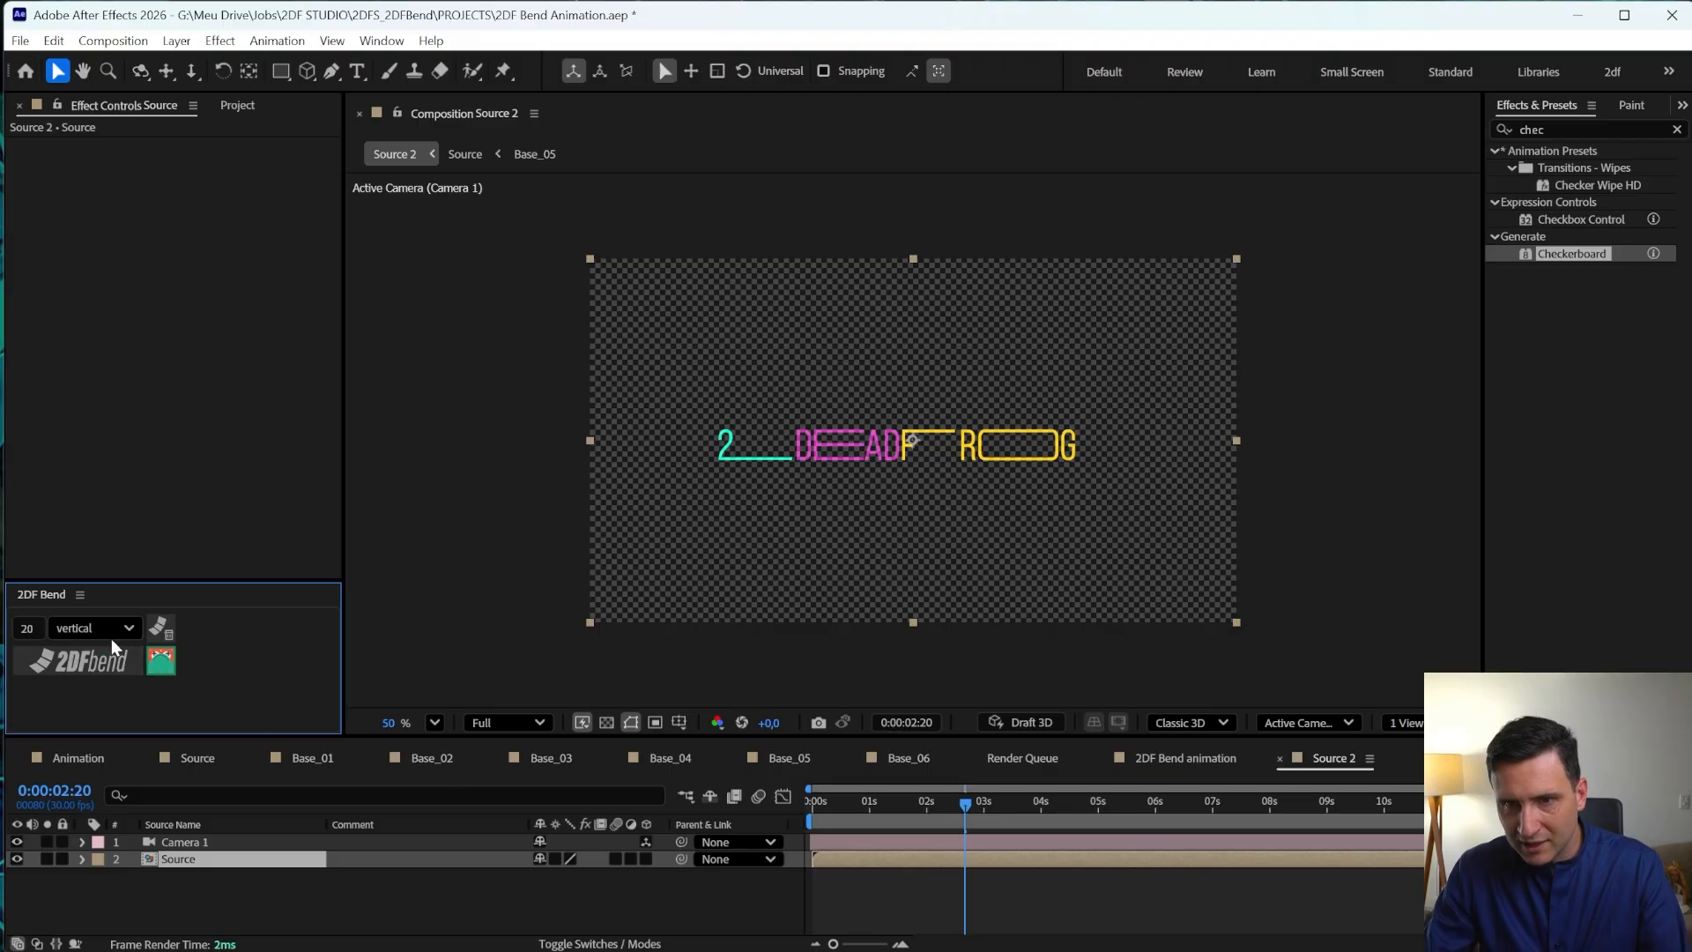
left_click(88, 661)
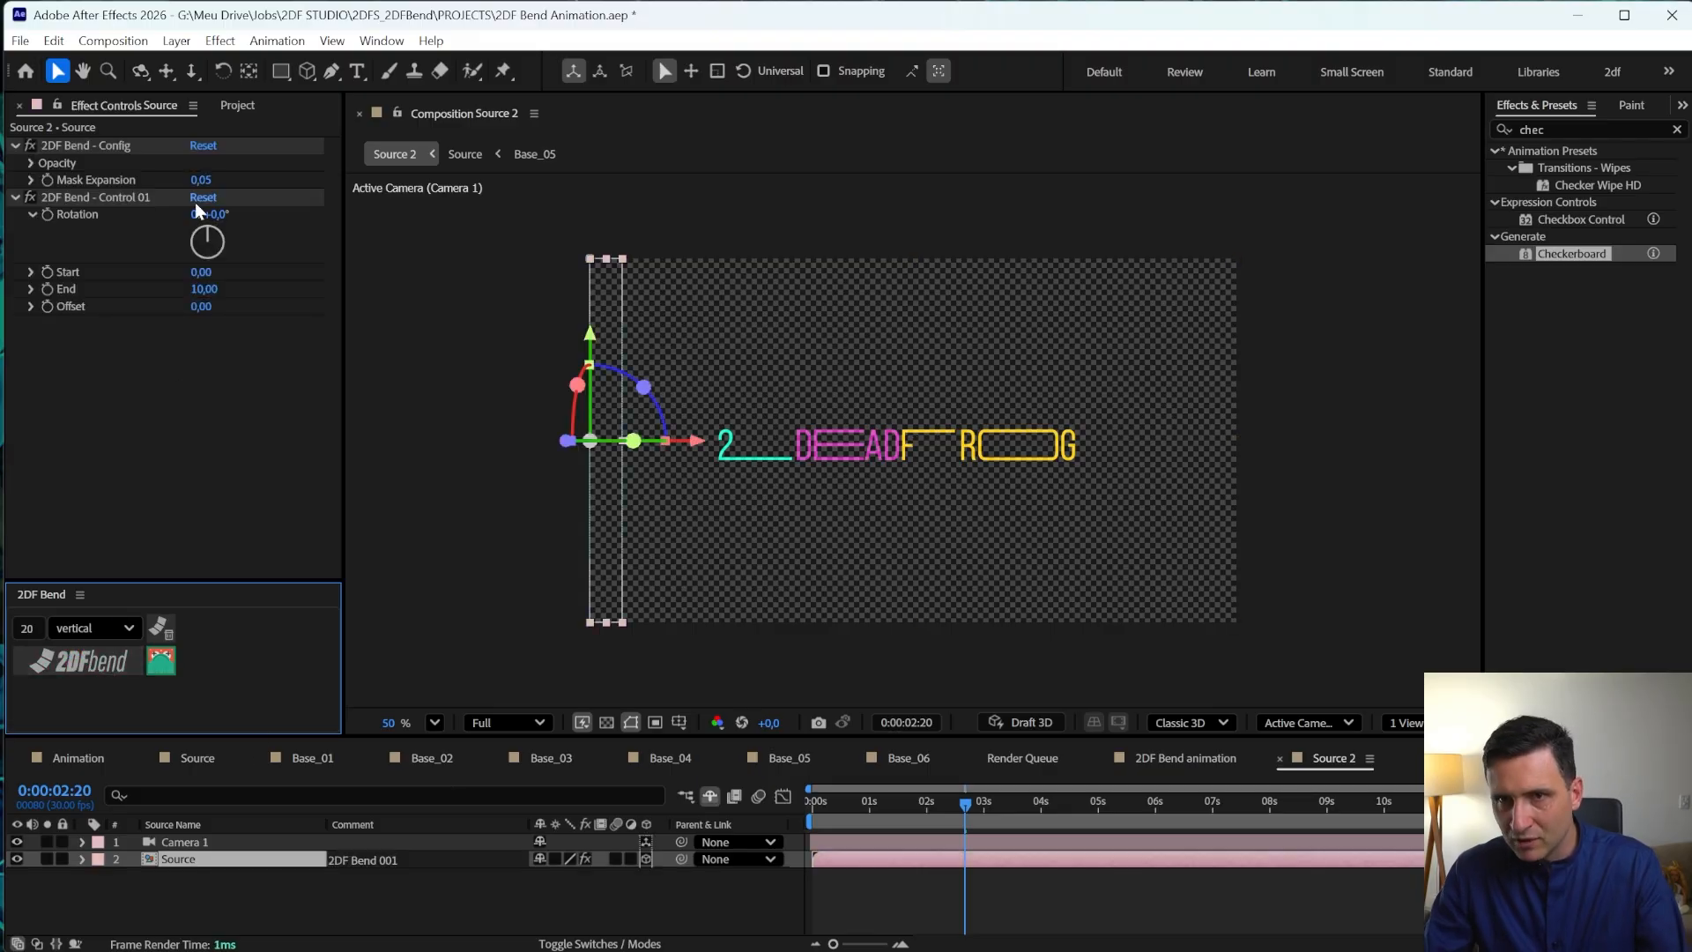
left_click_drag(220, 220, 81, 291)
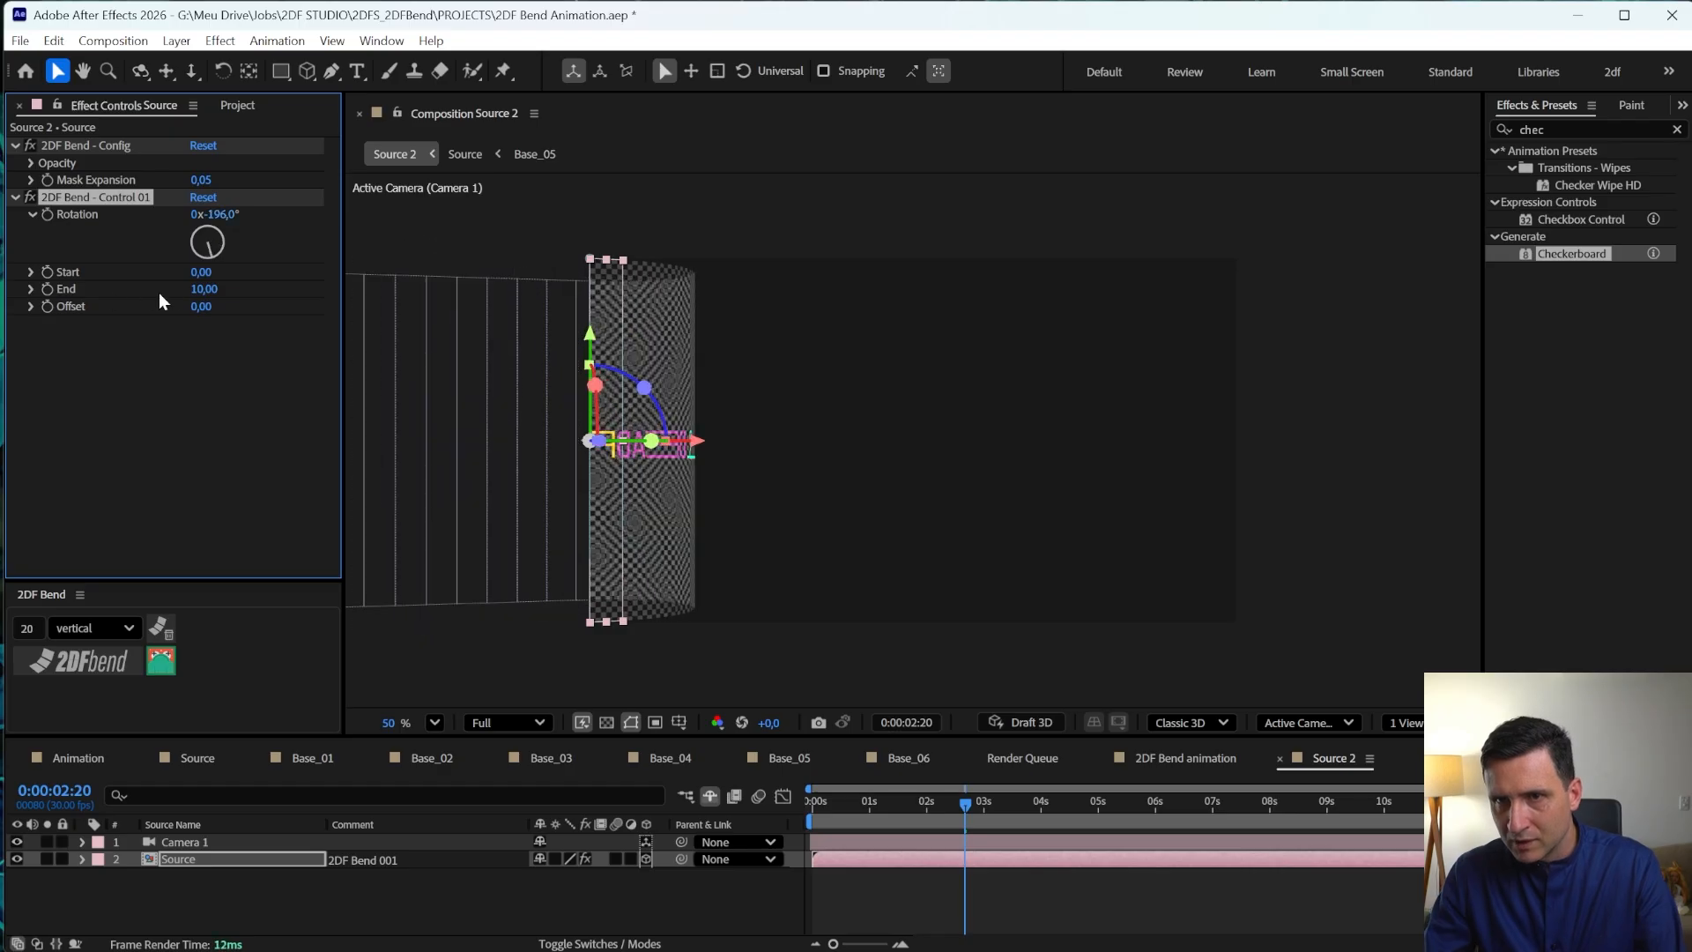
left_click(203, 289)
type("20")
key("Return")
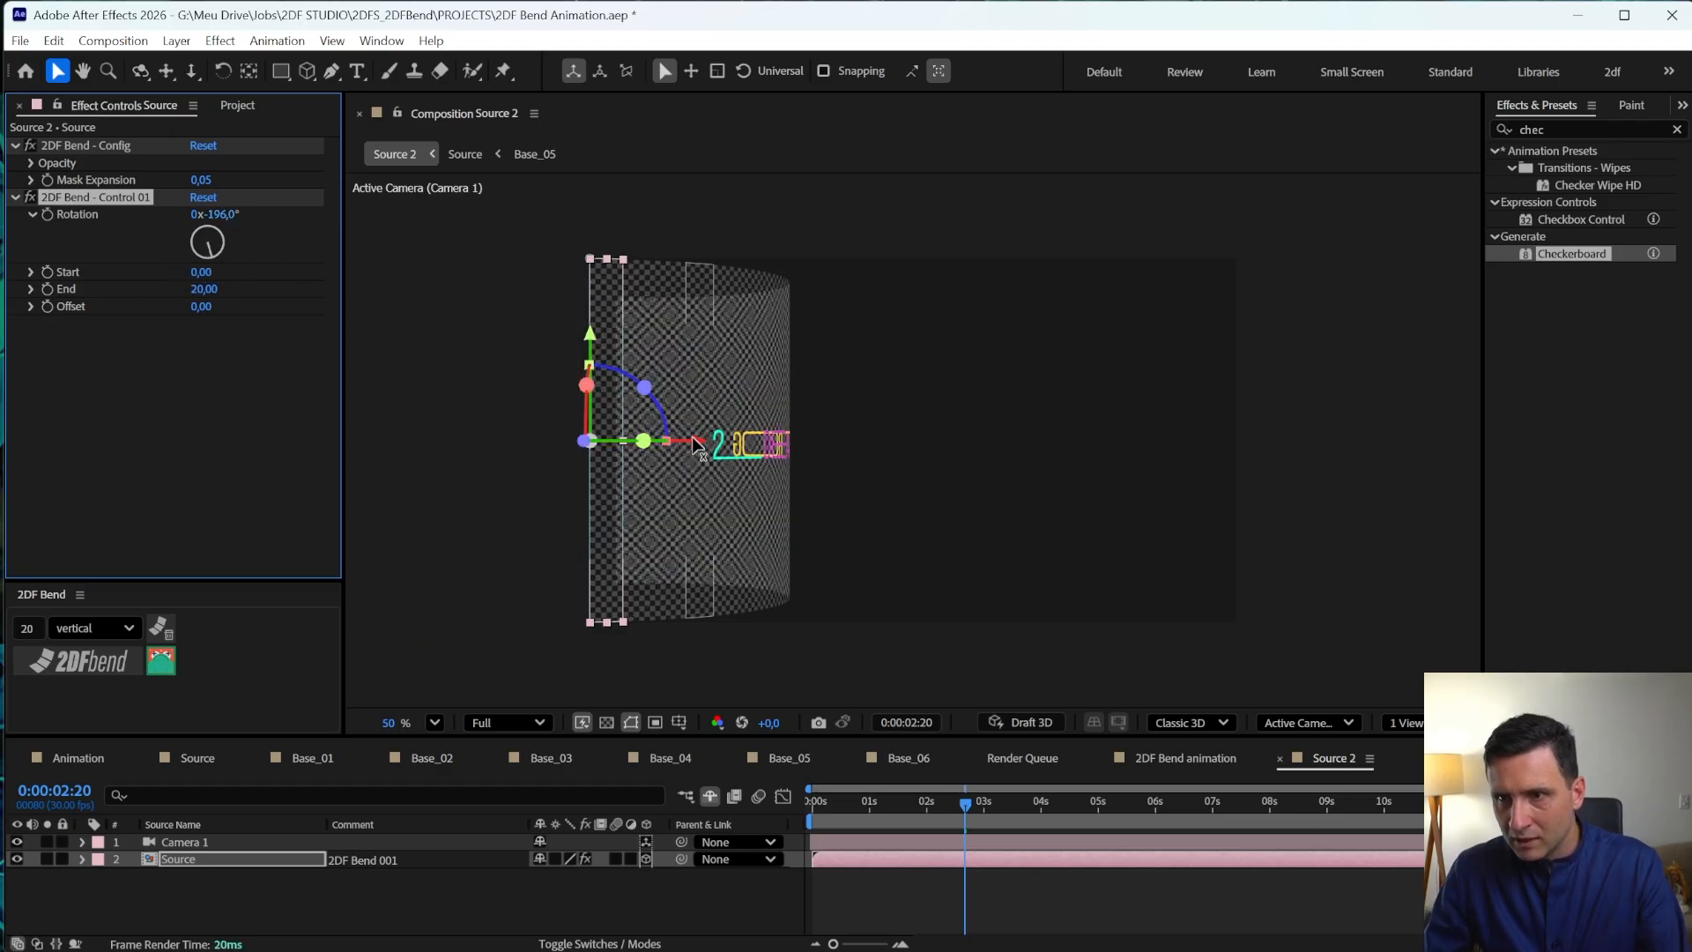
- Shift the bent Source layer toward the frame's center and set its Z Rotation to 42° and X Rotation to 21°
left_click_drag(696, 447, 984, 445)
left_click_drag(620, 936, 482, 928)
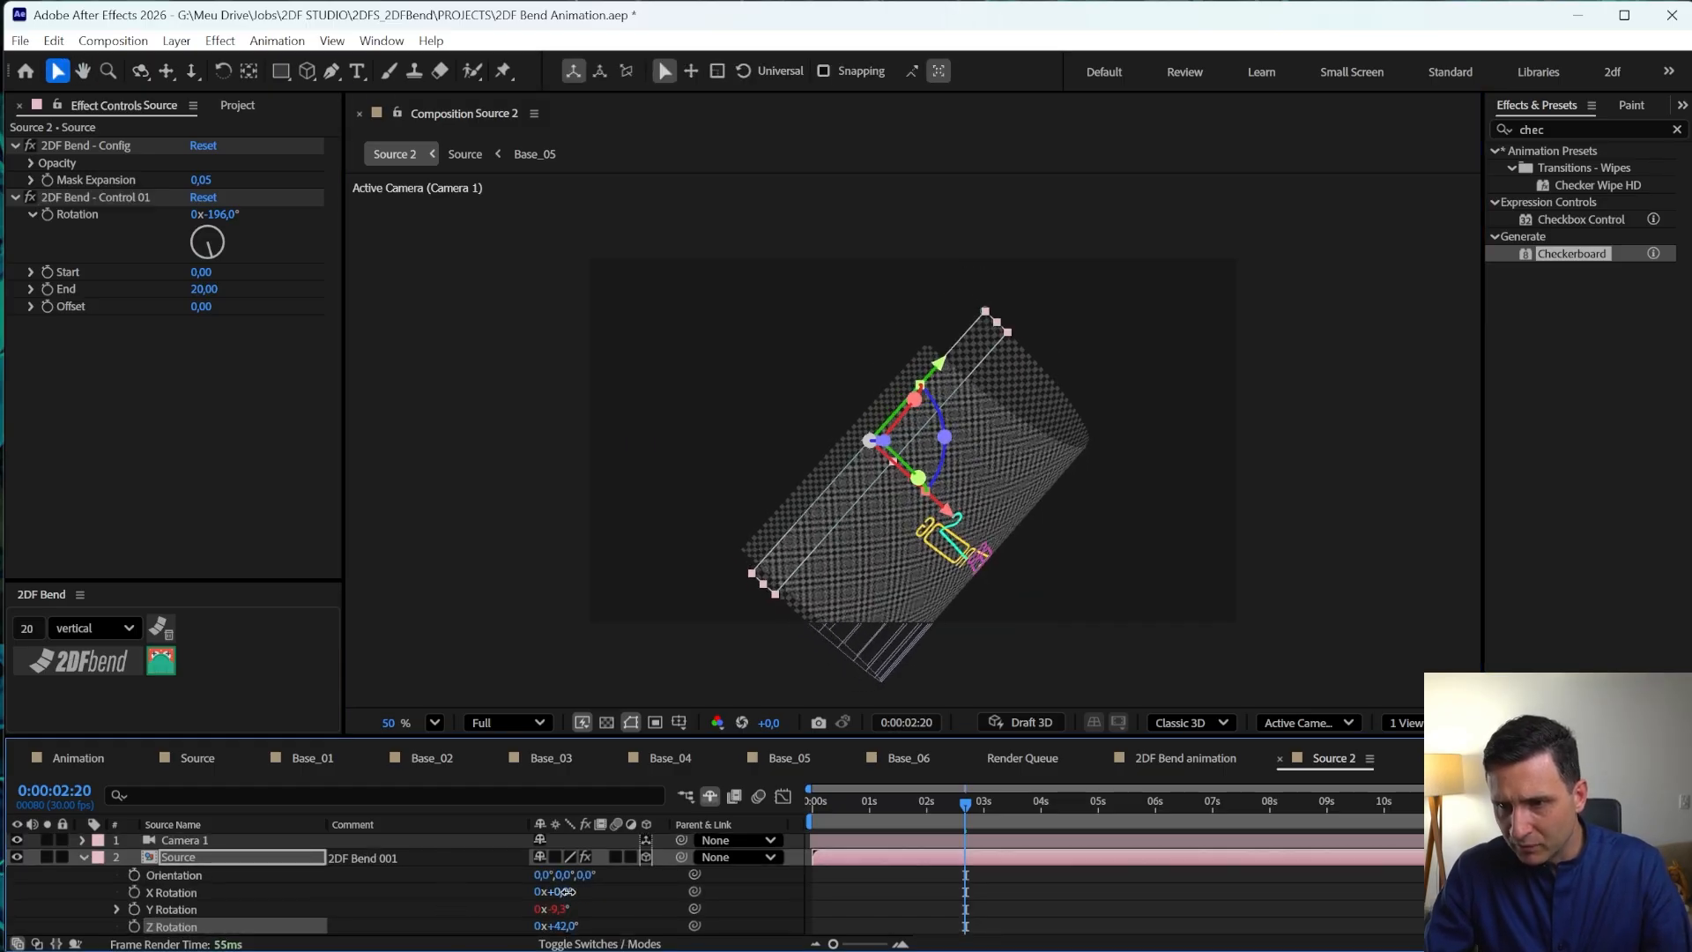
left_click_drag(565, 894, 502, 885)
- Scale the bent Source layer down to 27% and show its rotation values
key("s")
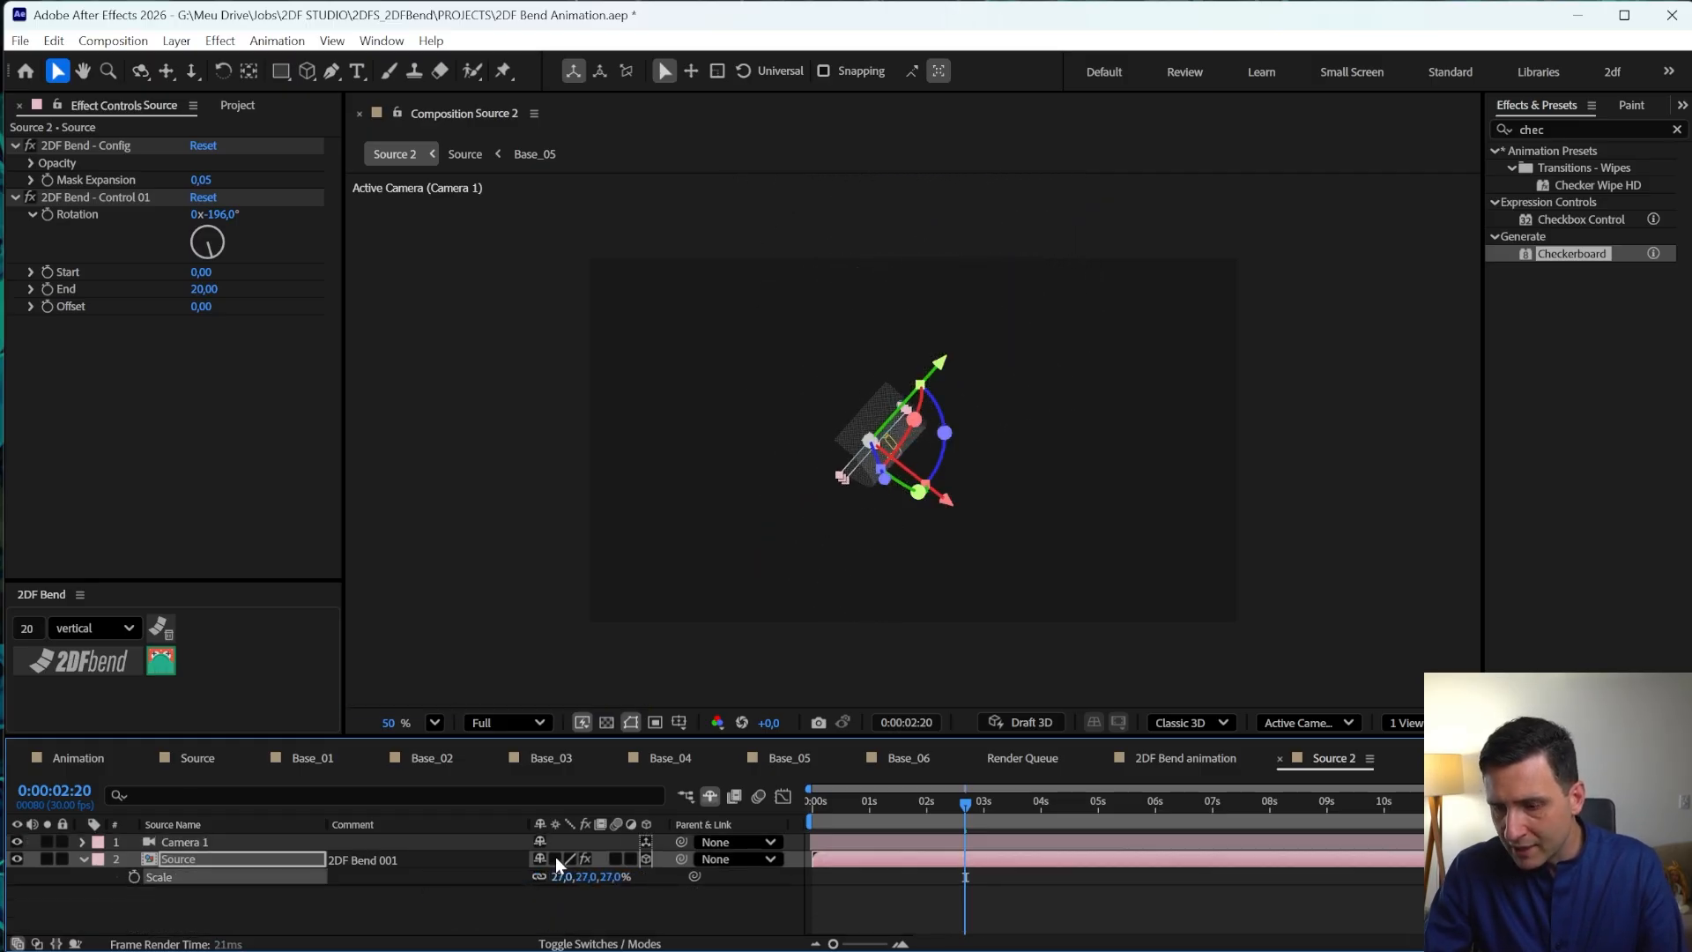
key("r")
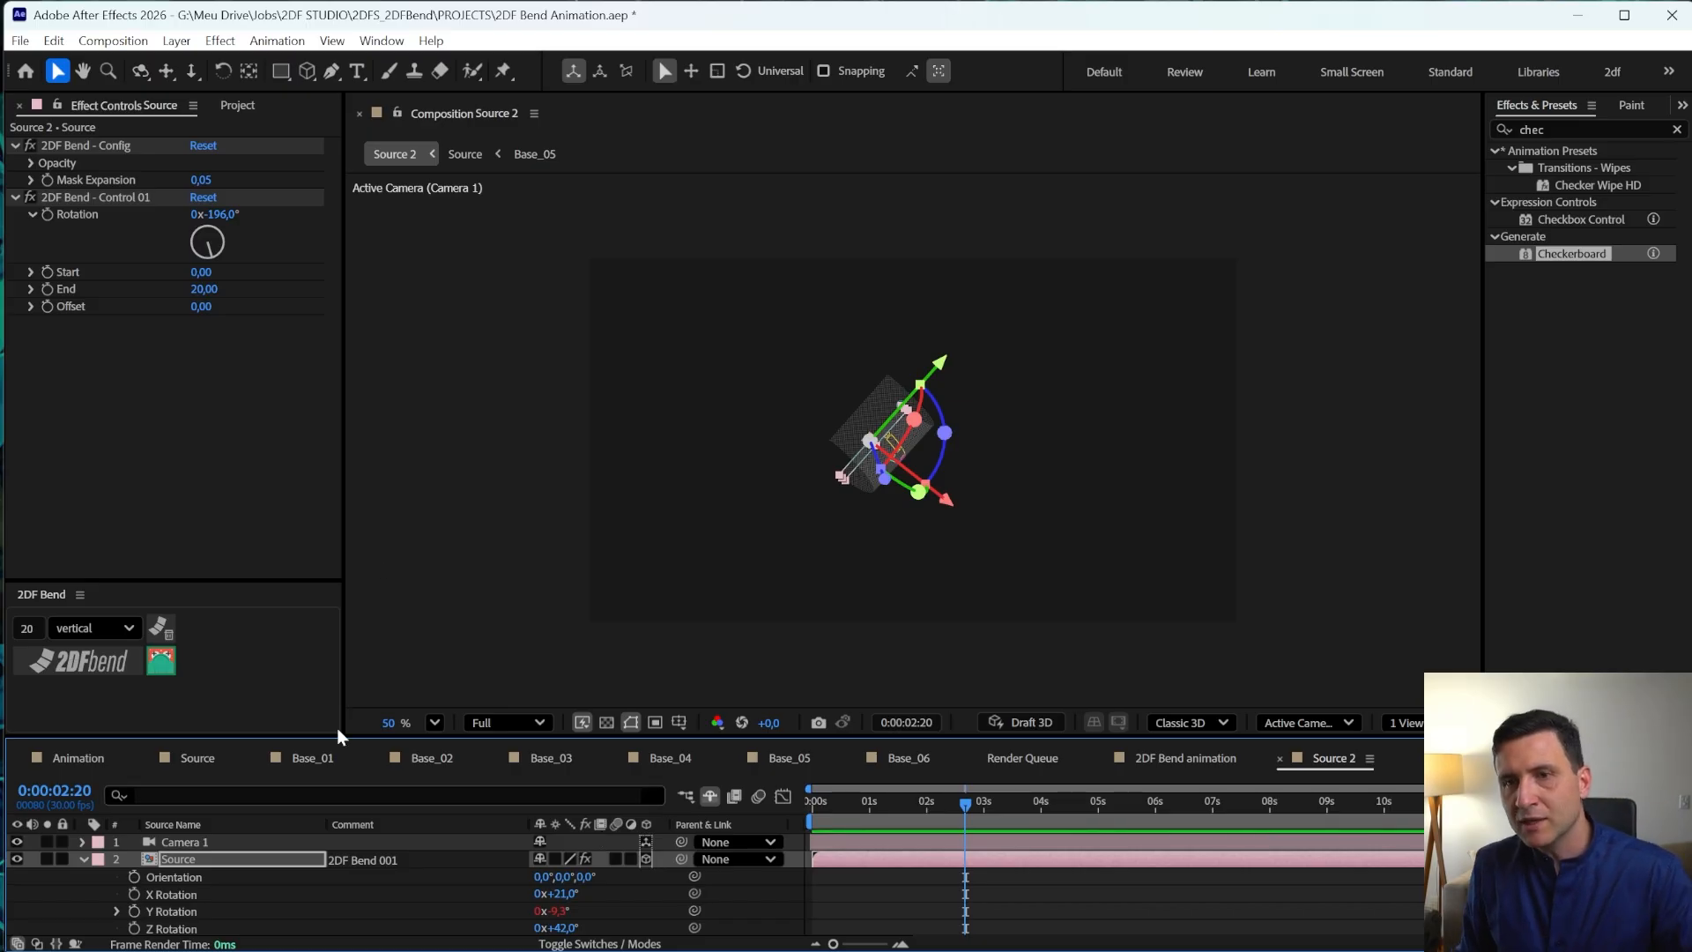
left_click(187, 227)
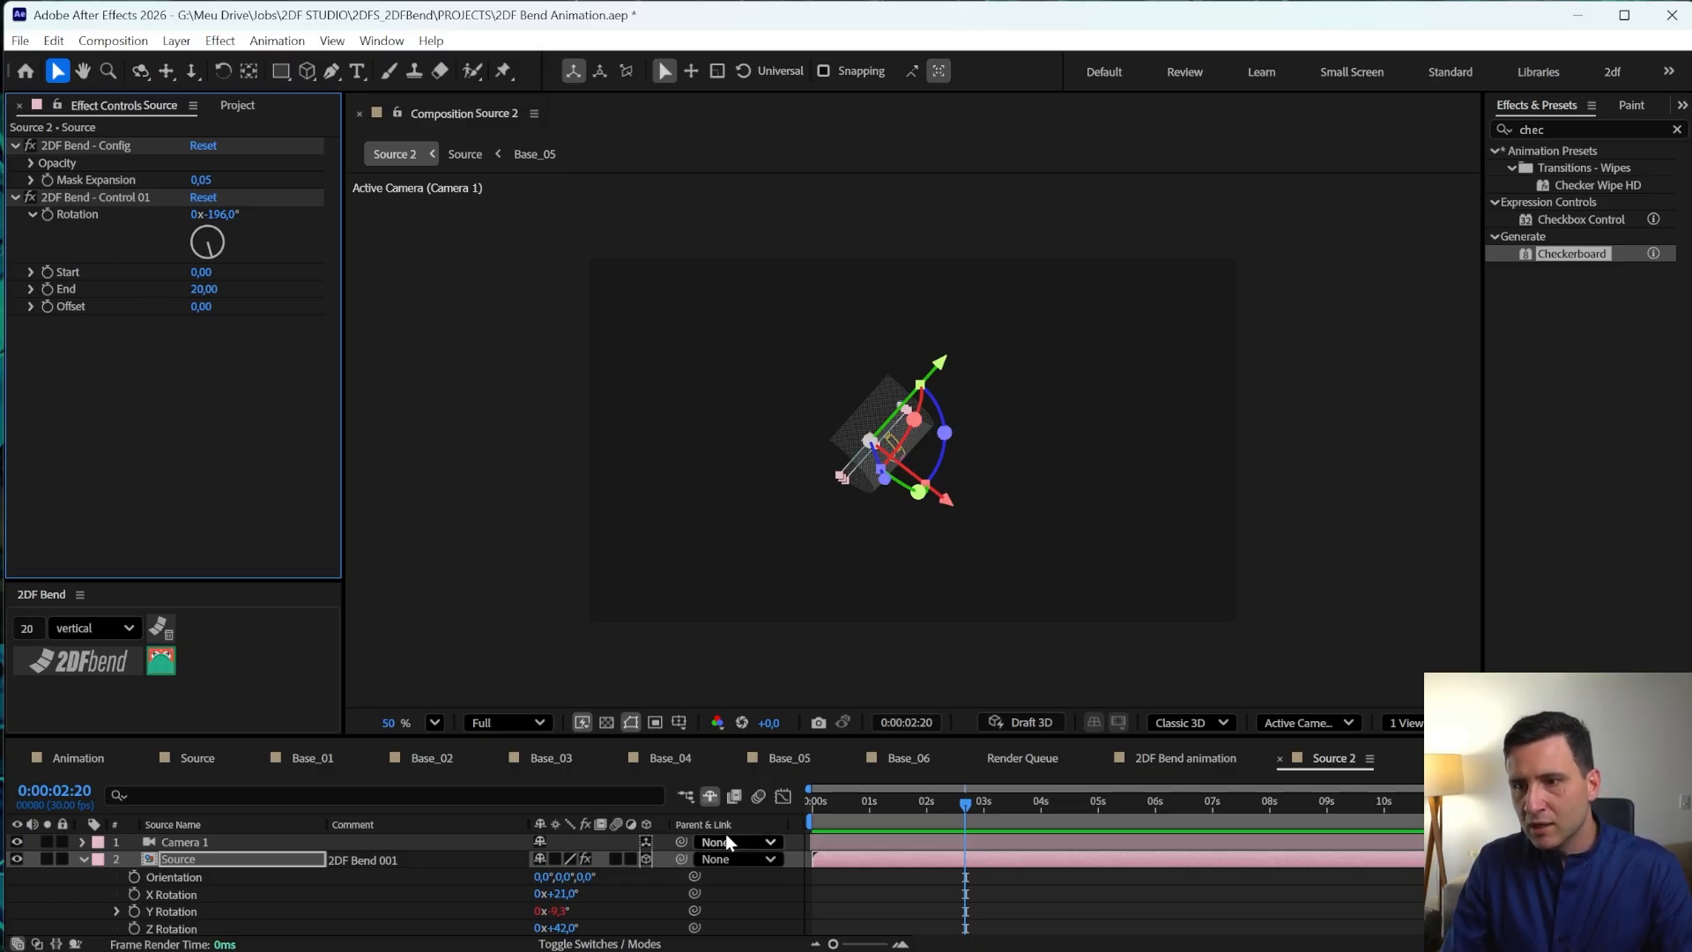
- Remove the bend, reapply a fresh vertical 2DF Bend to the Source layer, and set Control 01's Rotation to 180°
left_click(167, 628)
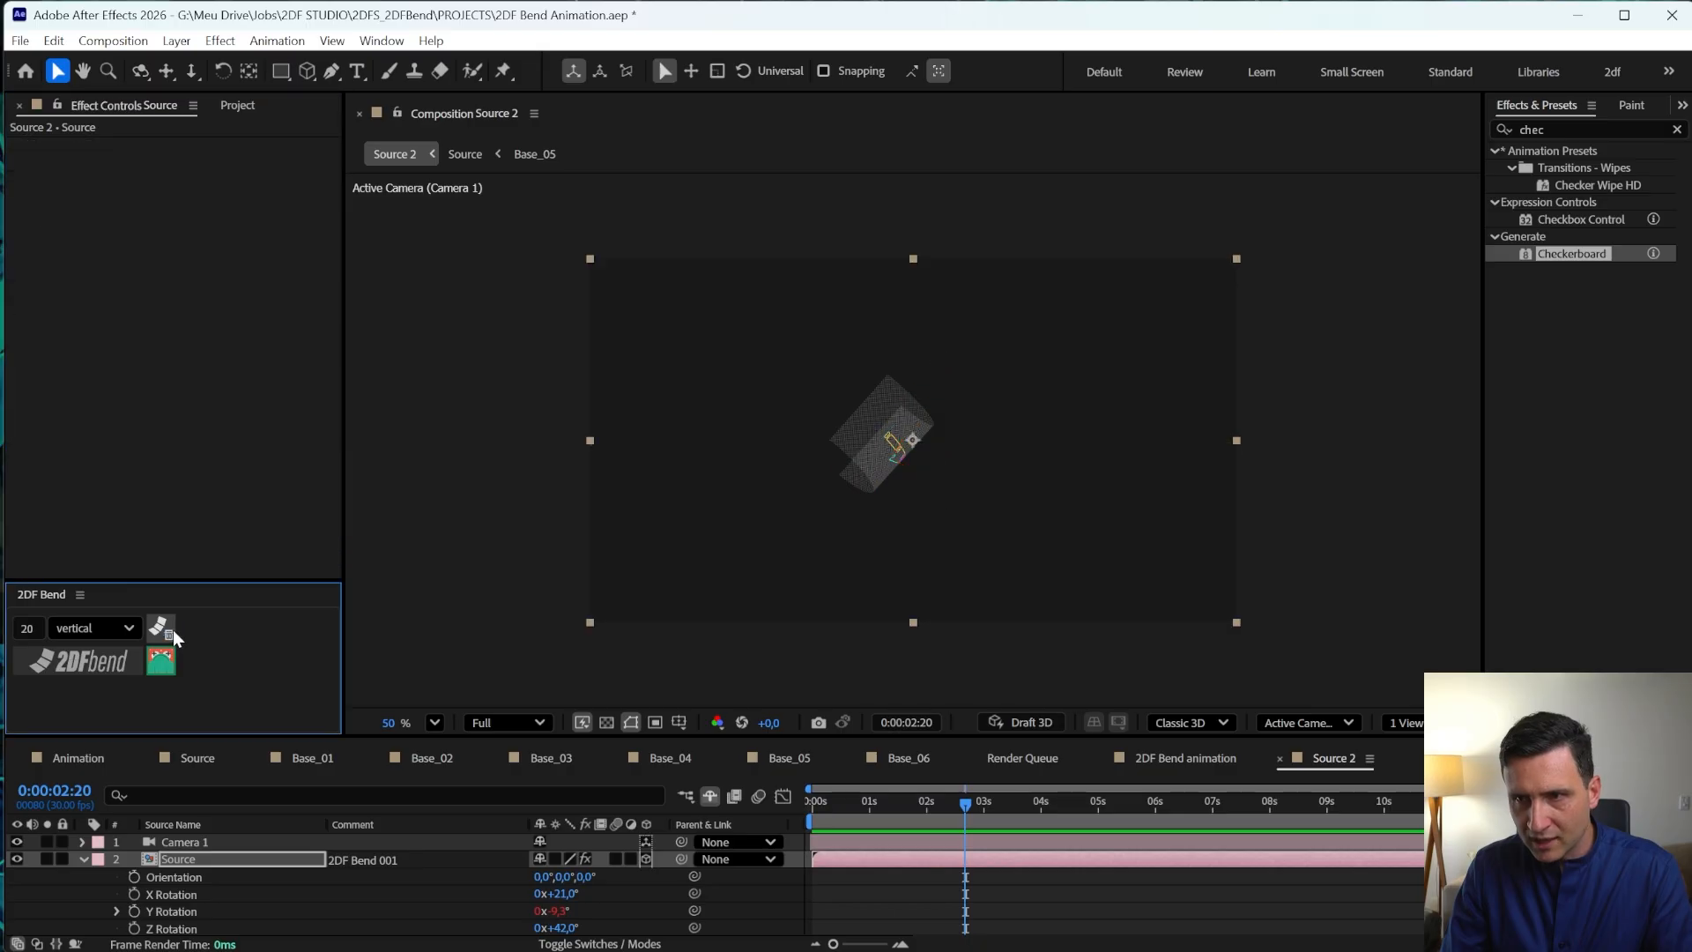
left_click(196, 862)
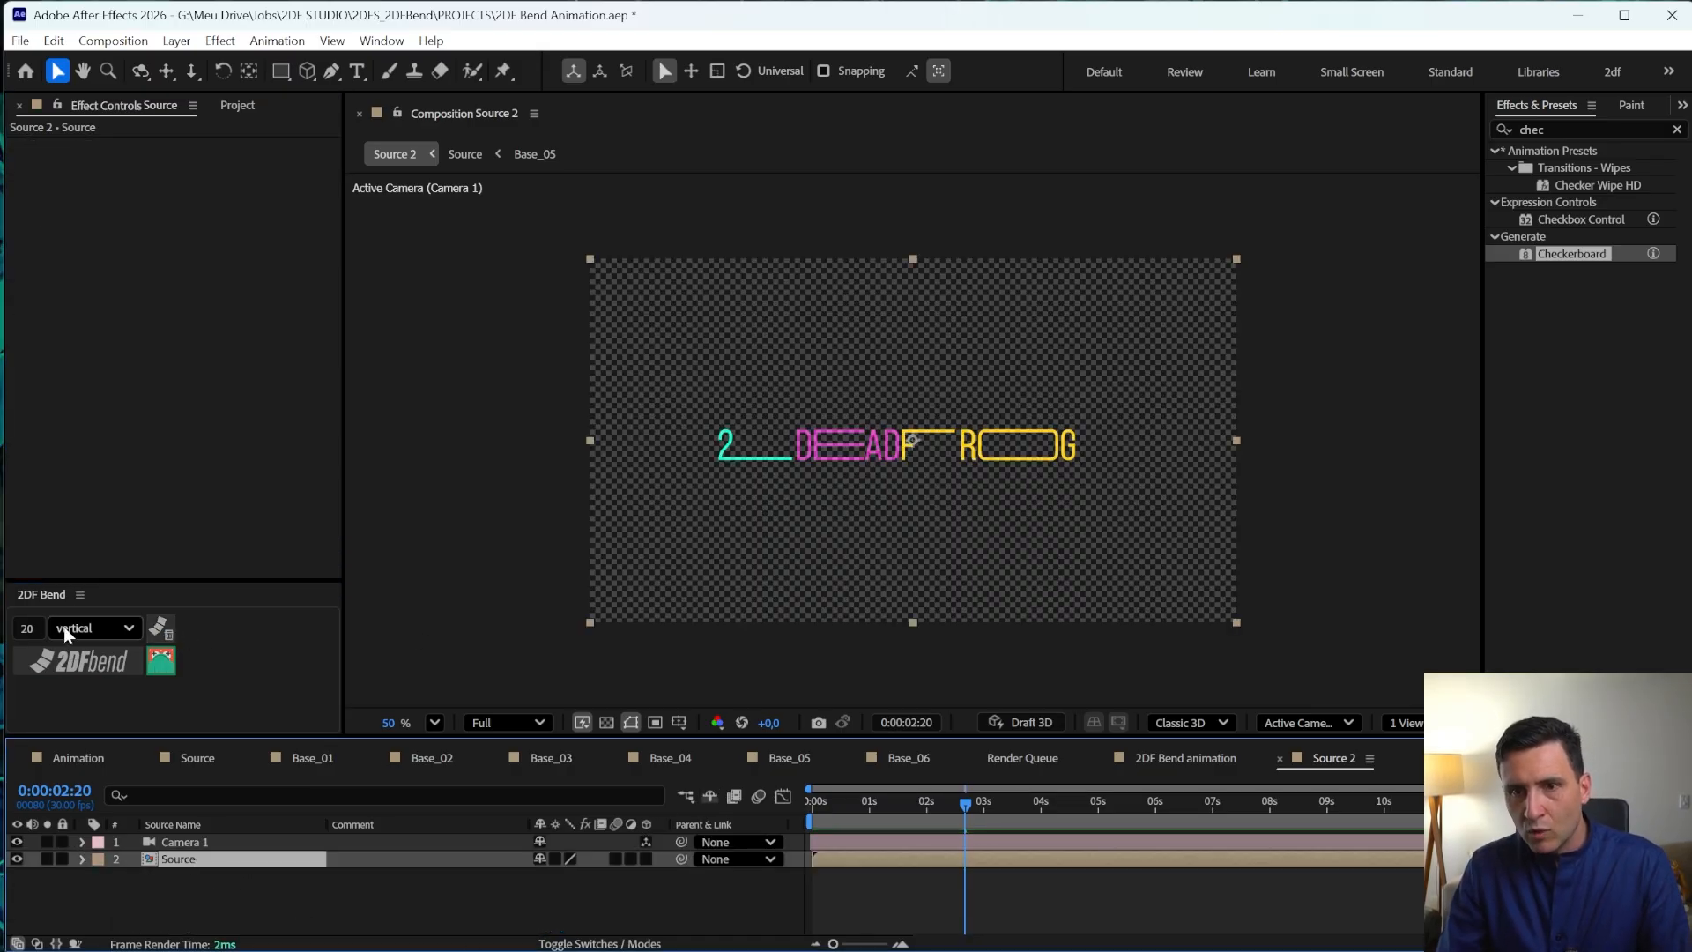
left_click(78, 661)
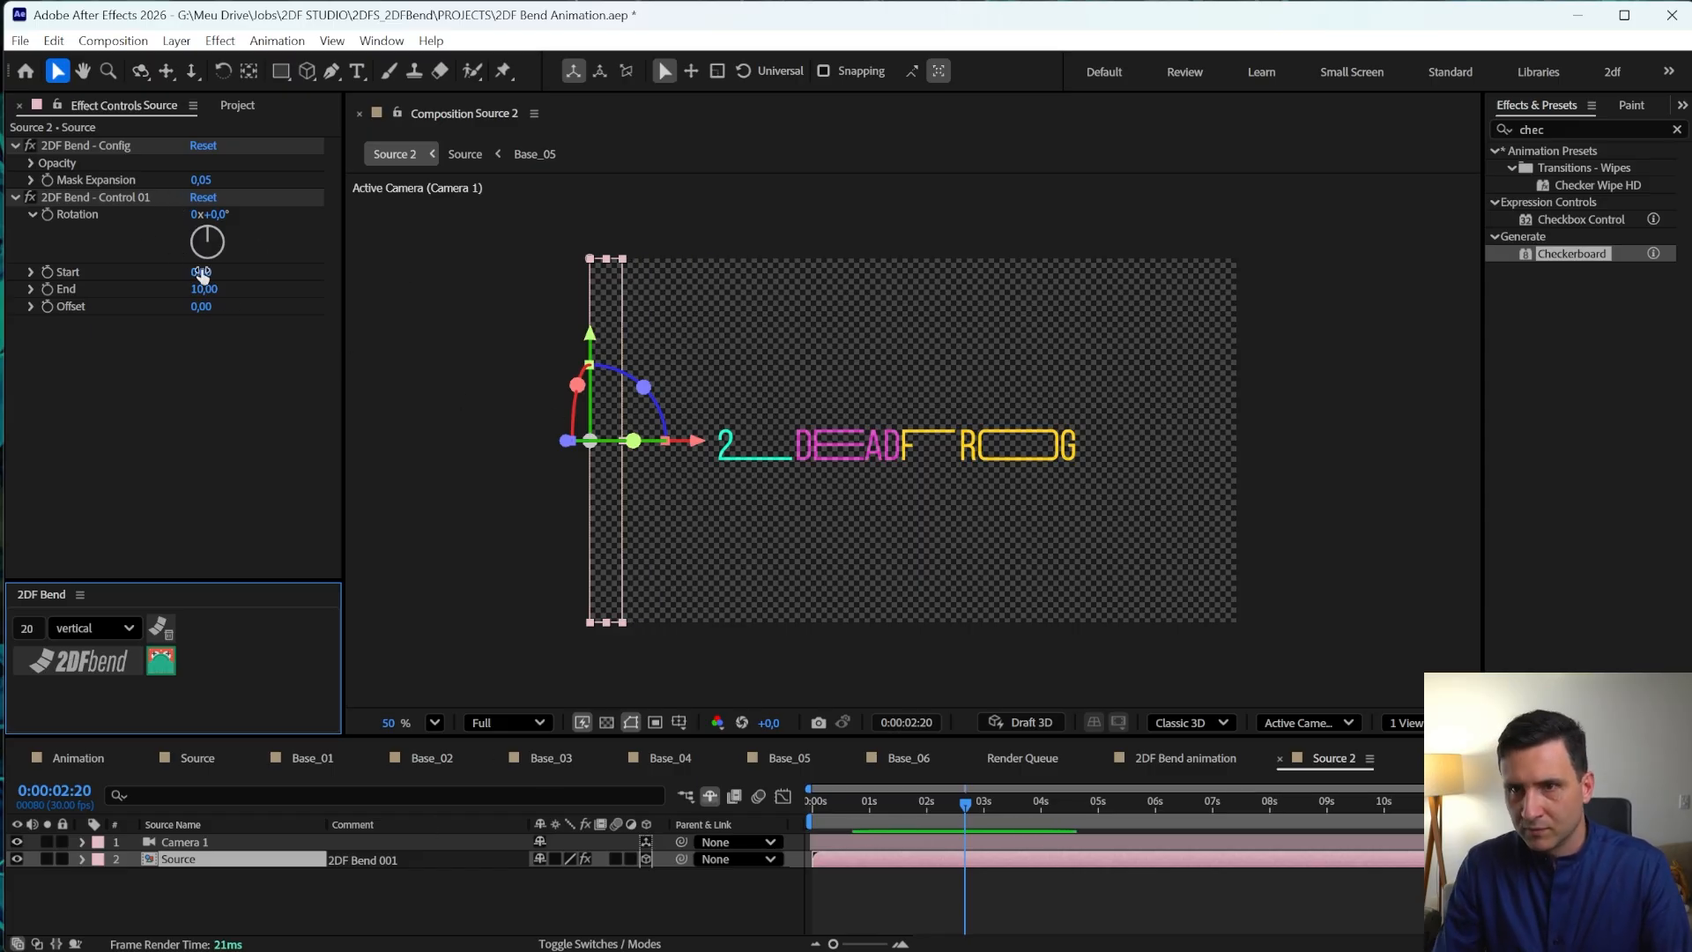
left_click(214, 215)
type("180")
key("Return")
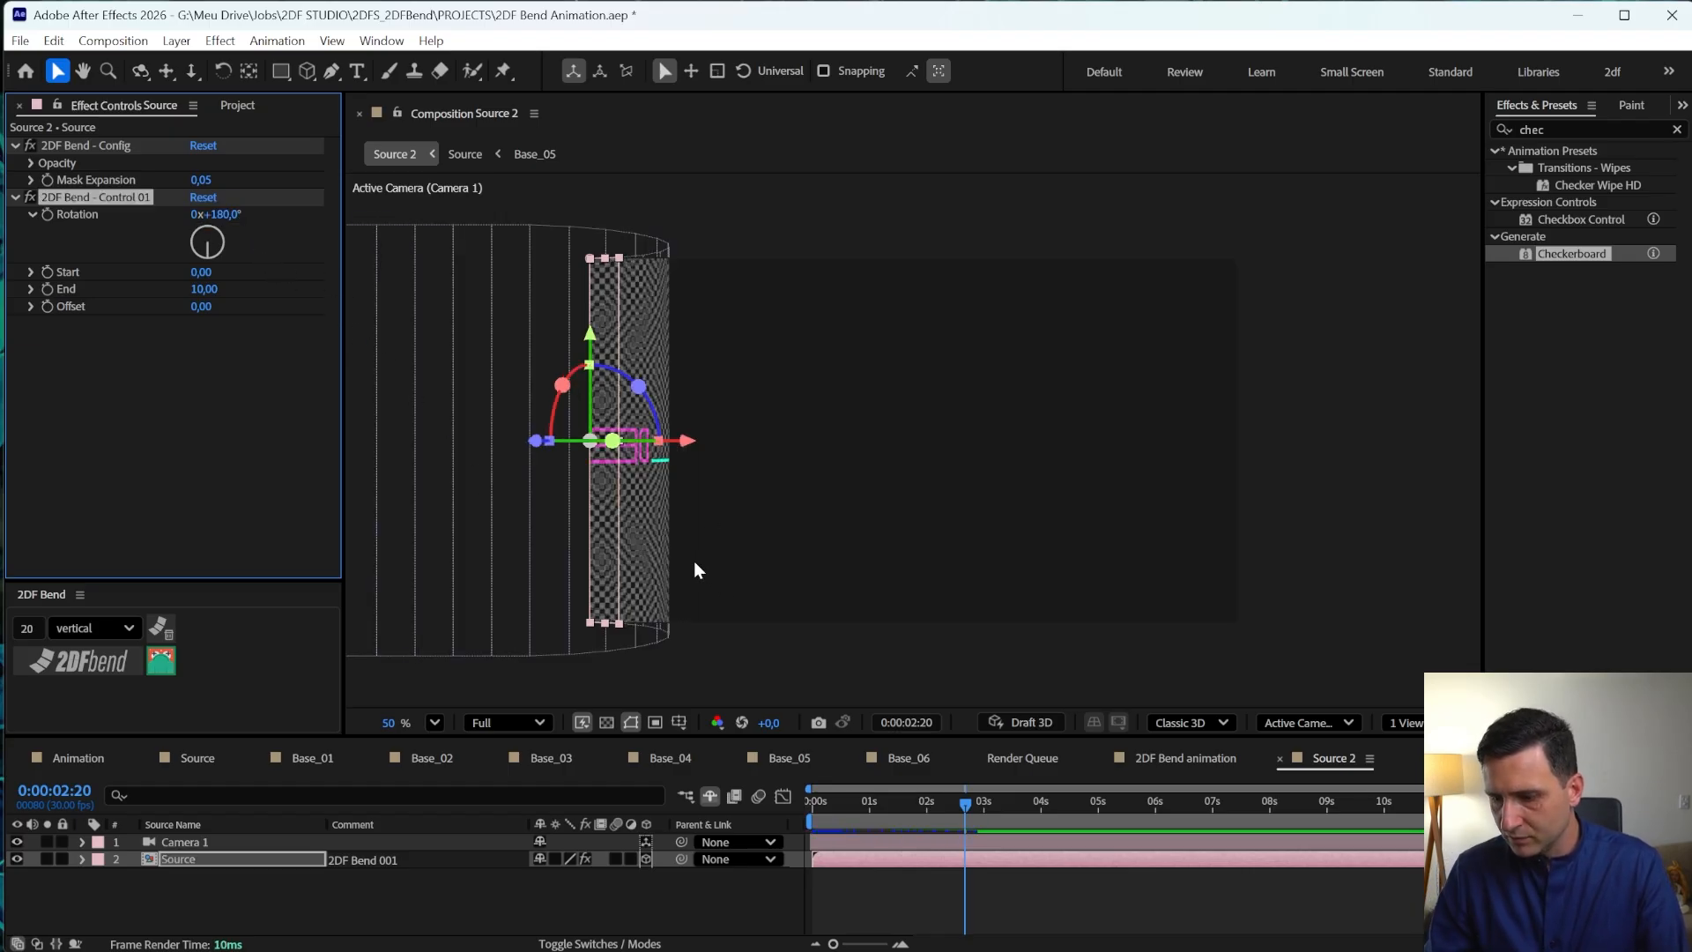
- Push the bent Source layer farther back from the camera in Z and show its rotation values
key("c")
key("c")
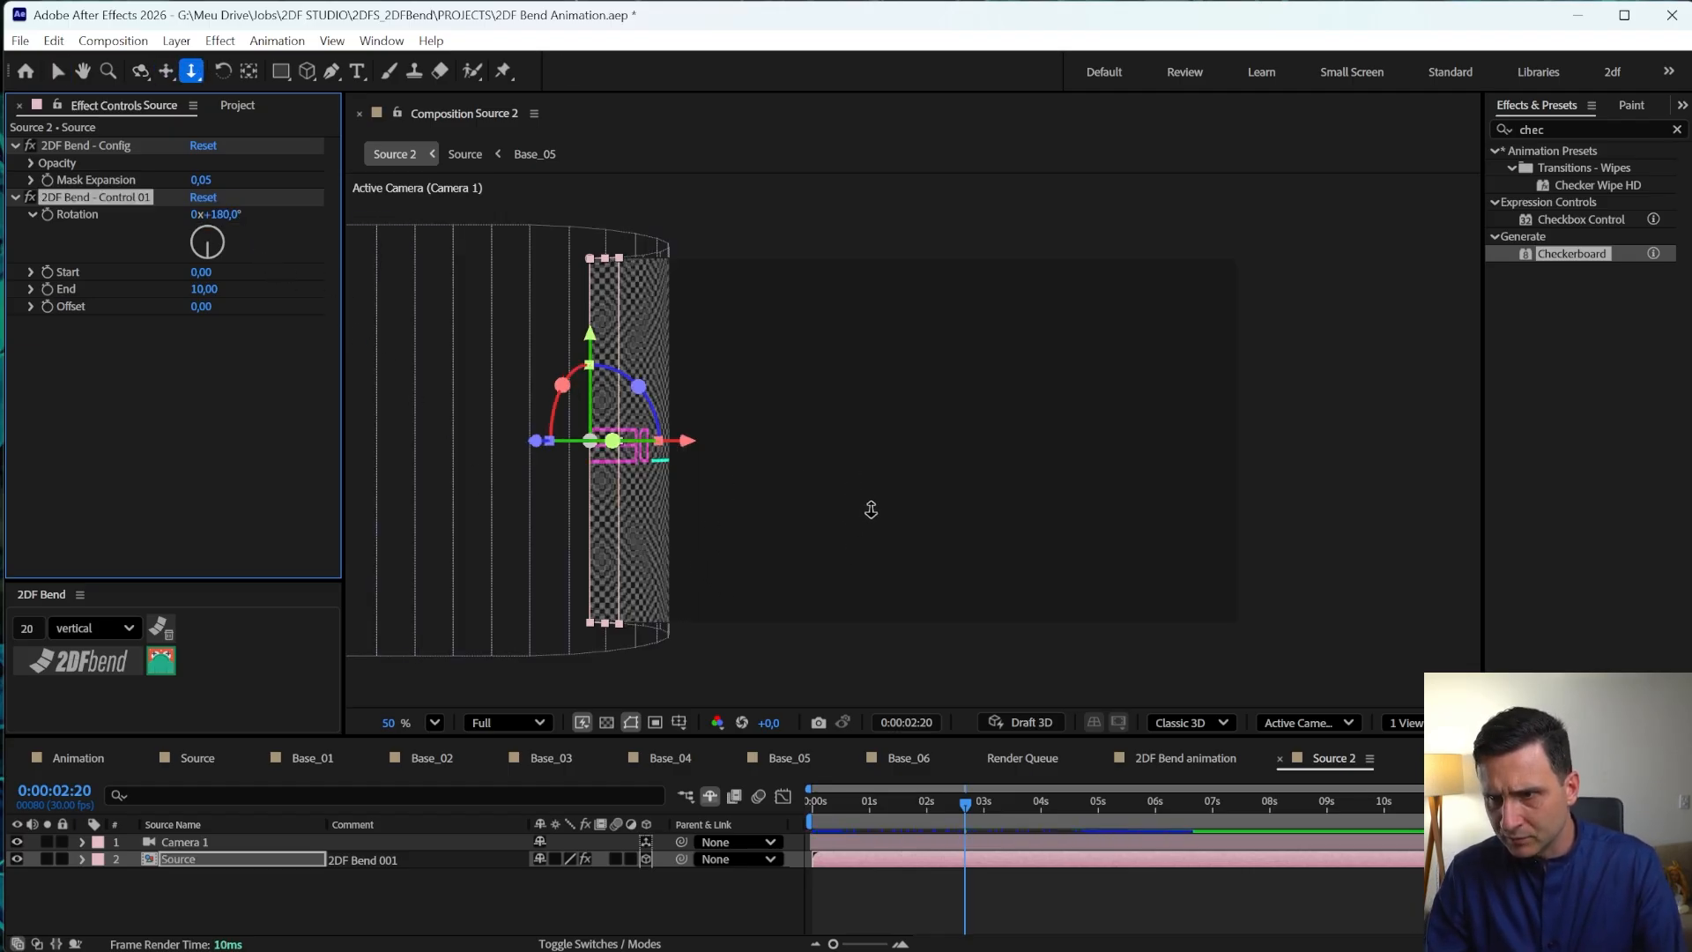
left_click(229, 865)
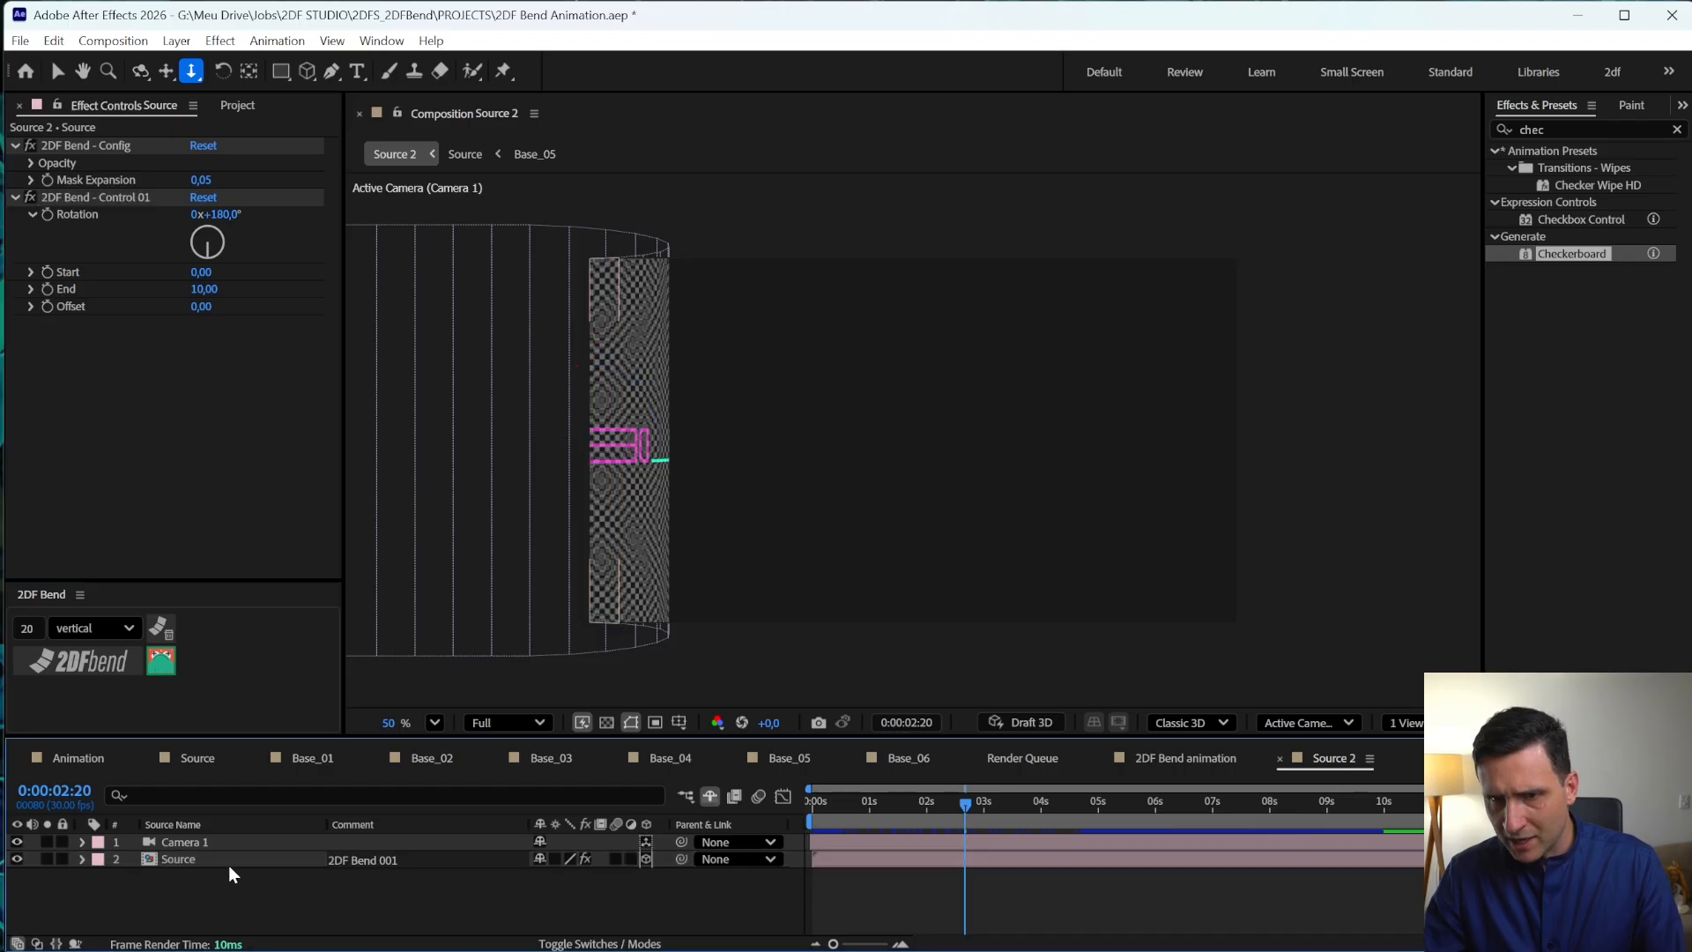
left_click(227, 865)
key("p")
left_click_drag(595, 876, 753, 877)
key("r")
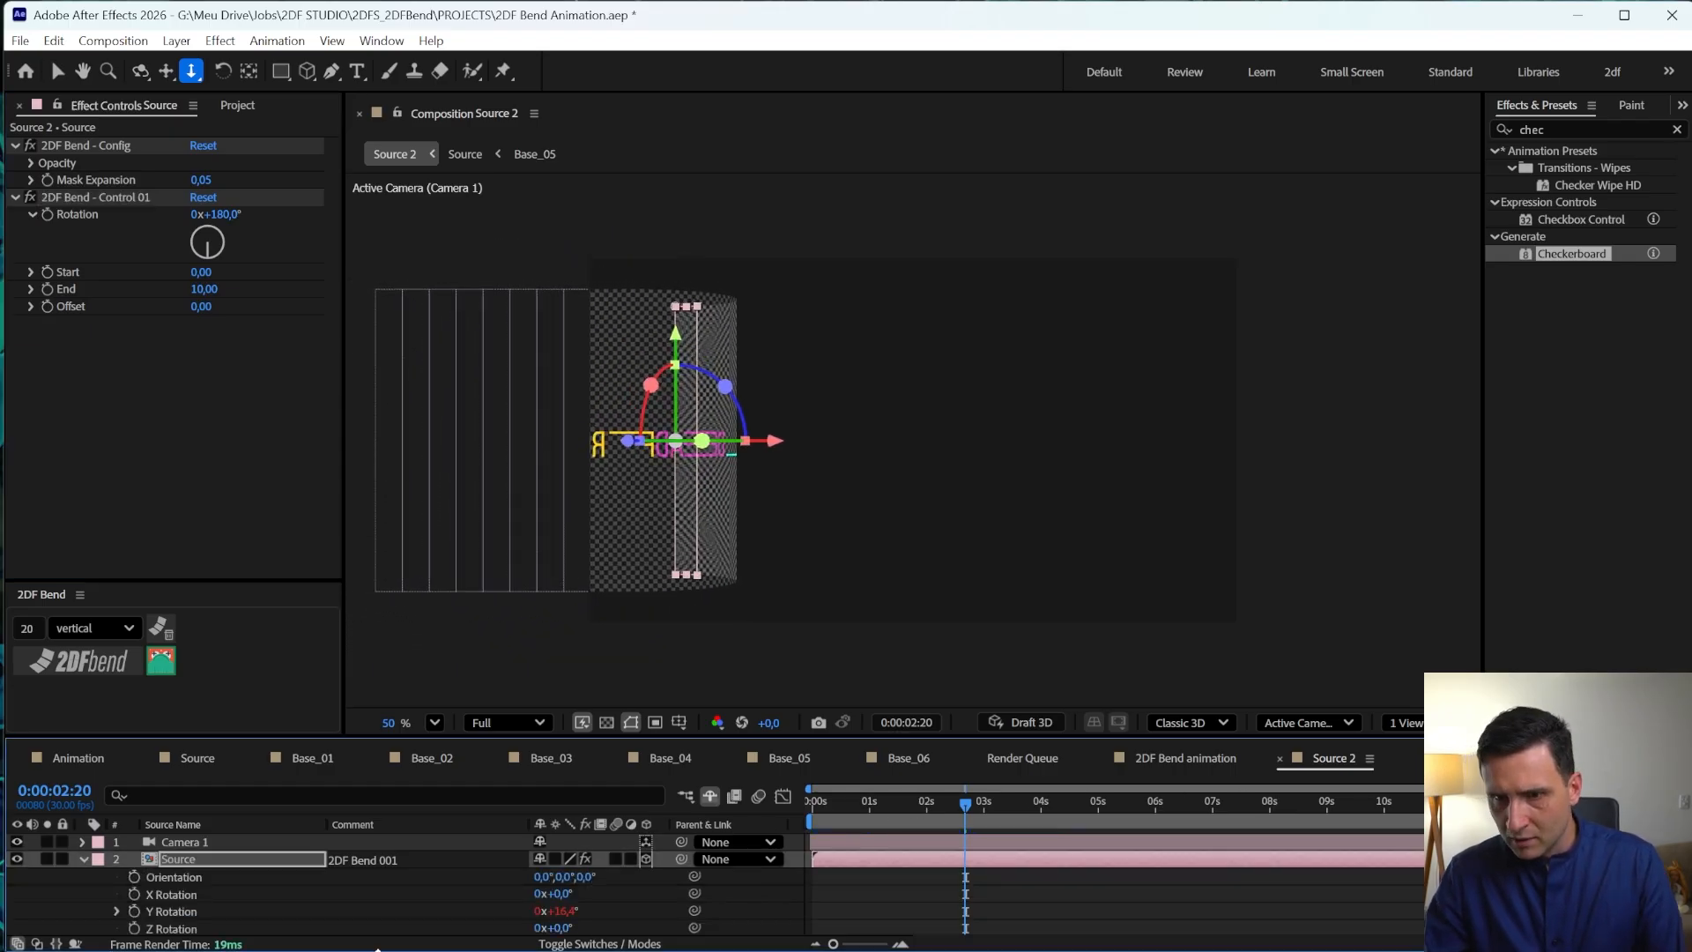
- Set the Source layer's X Rotation to 45°
left_click_drag(551, 893, 579, 897)
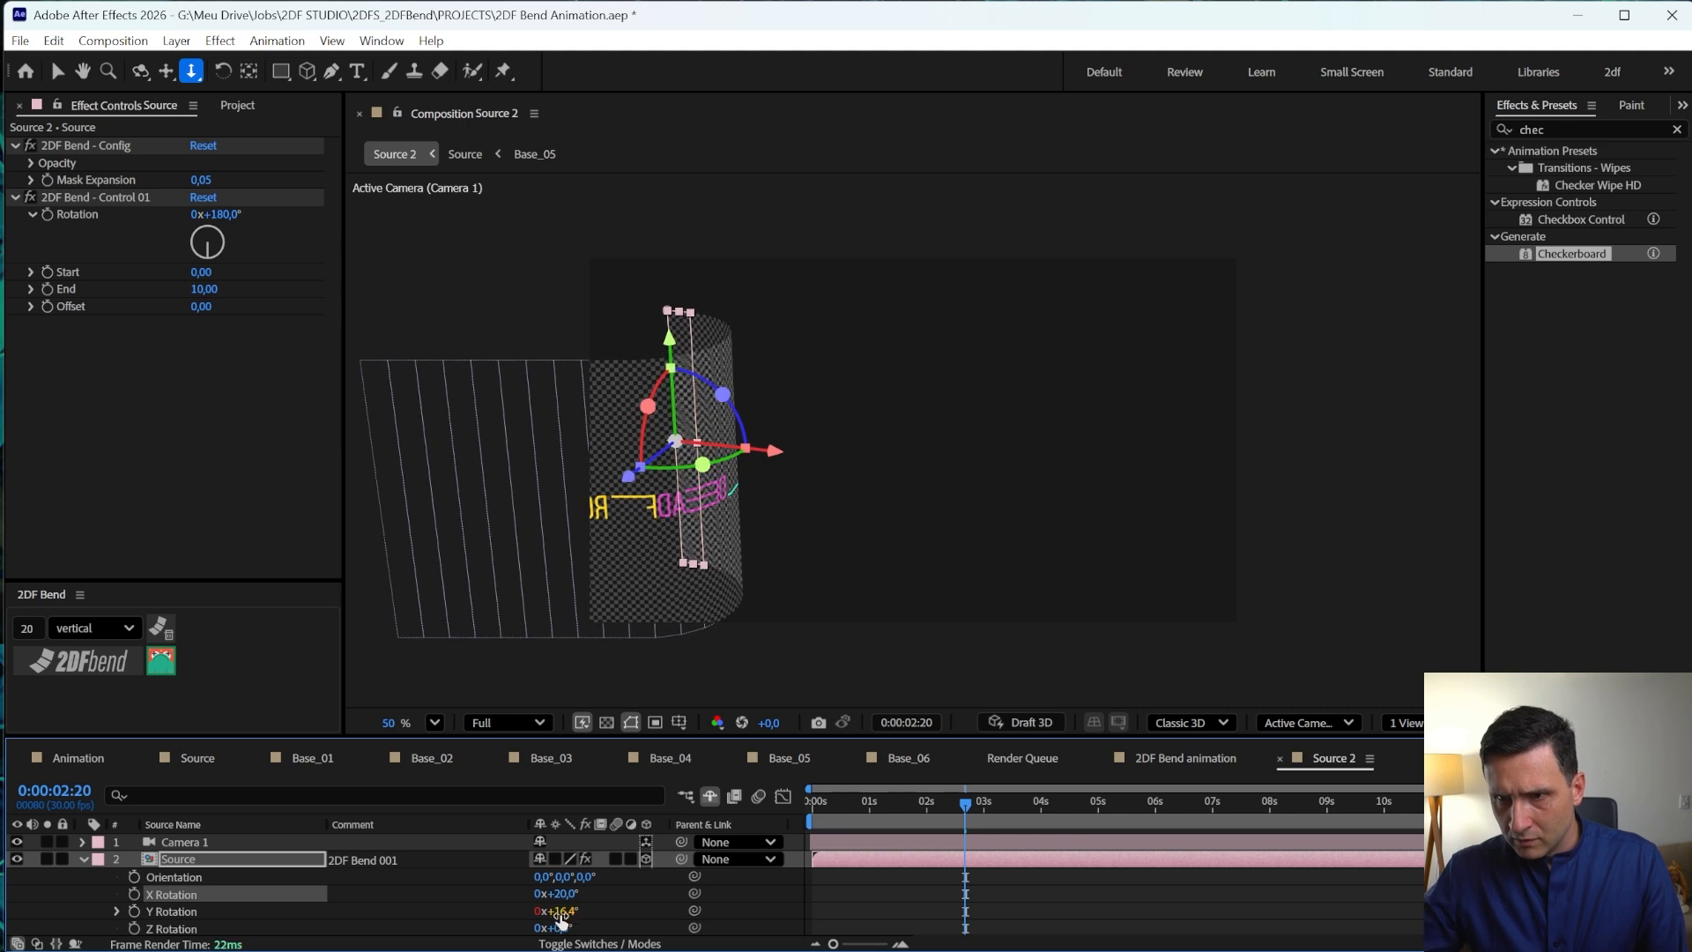
left_click(567, 894)
type("-")
type("45")
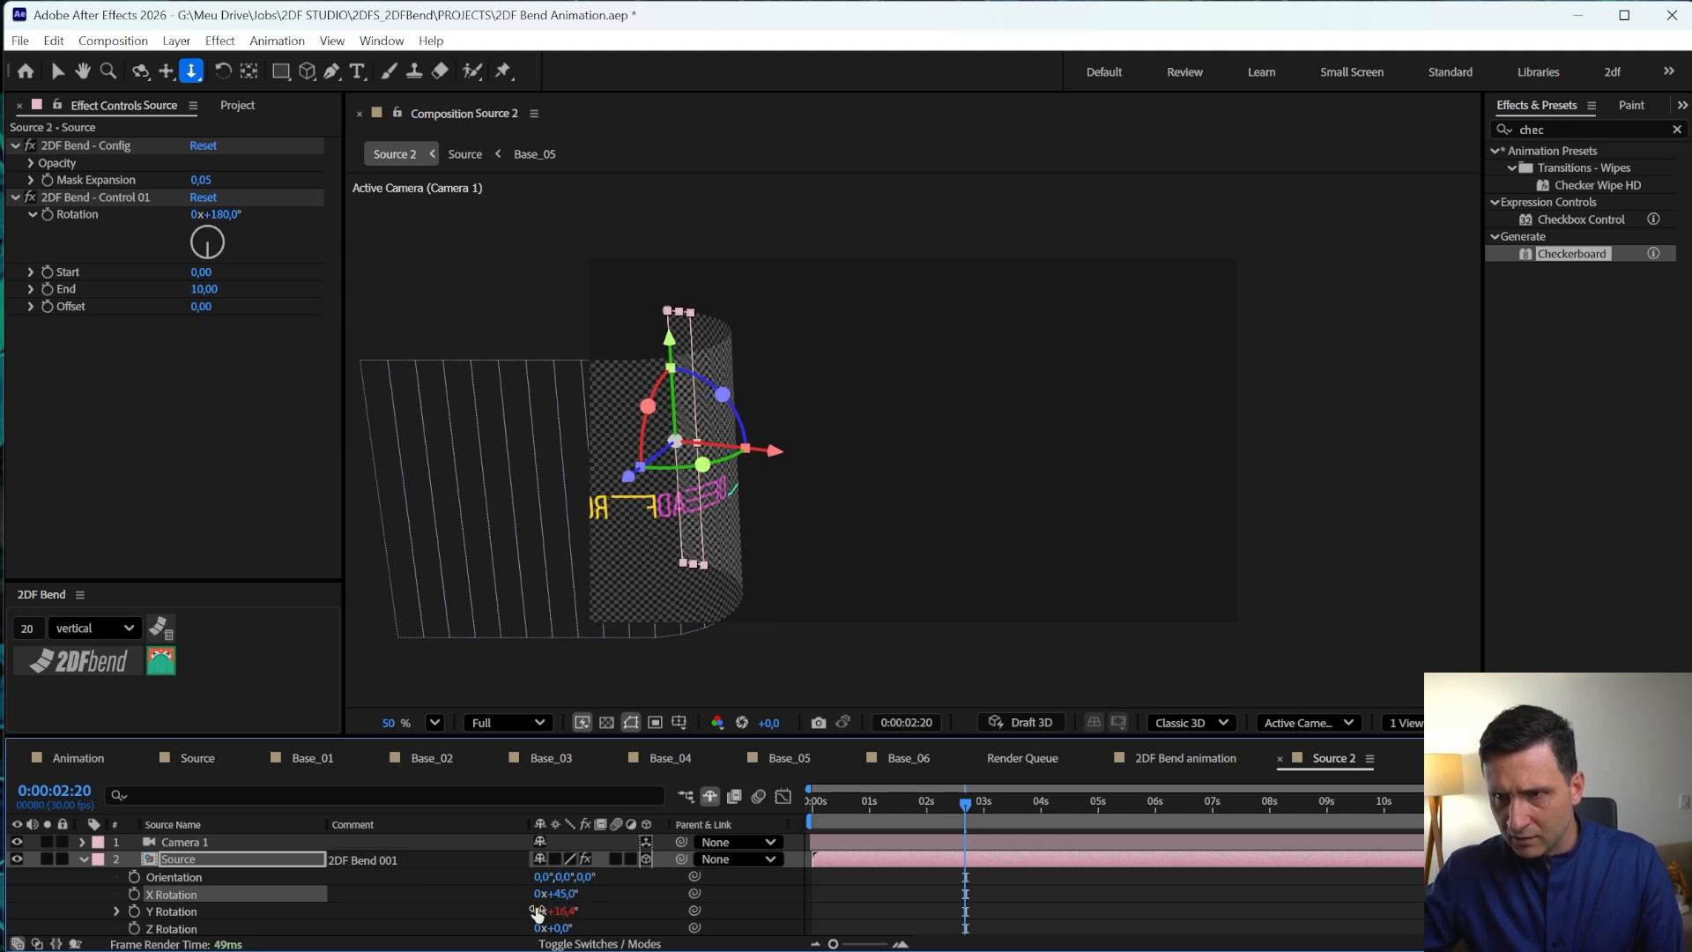
key("Return")
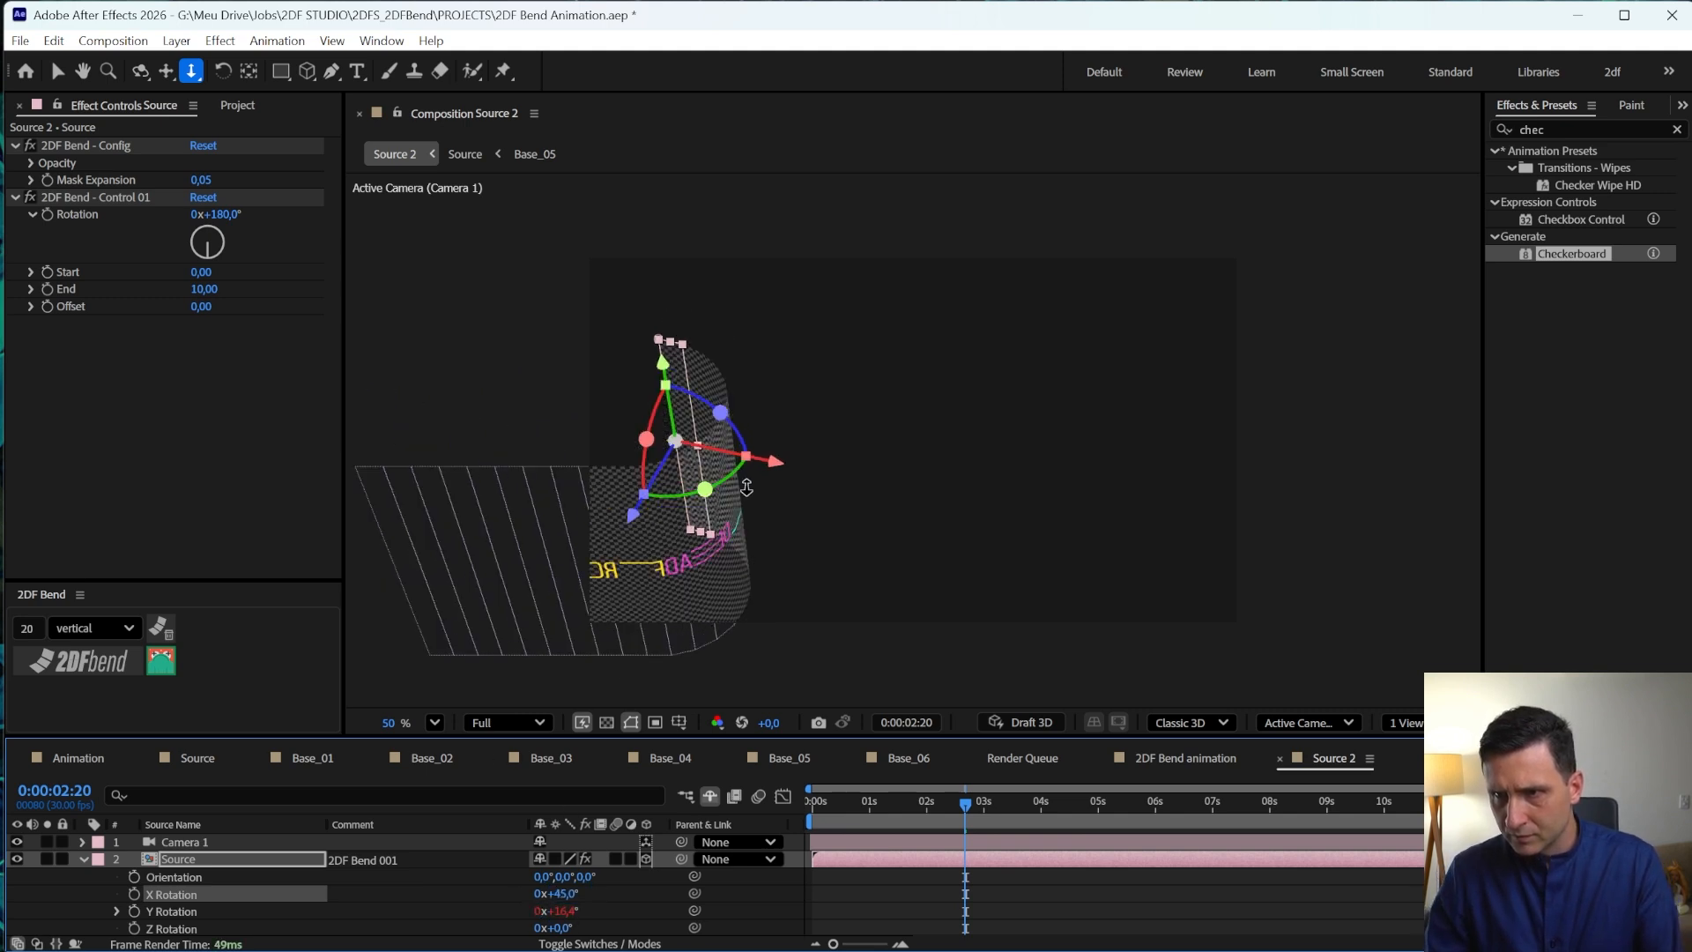
- Move the tilted Source layer up and slightly right in the composition frame
left_click(212, 857)
key("v")
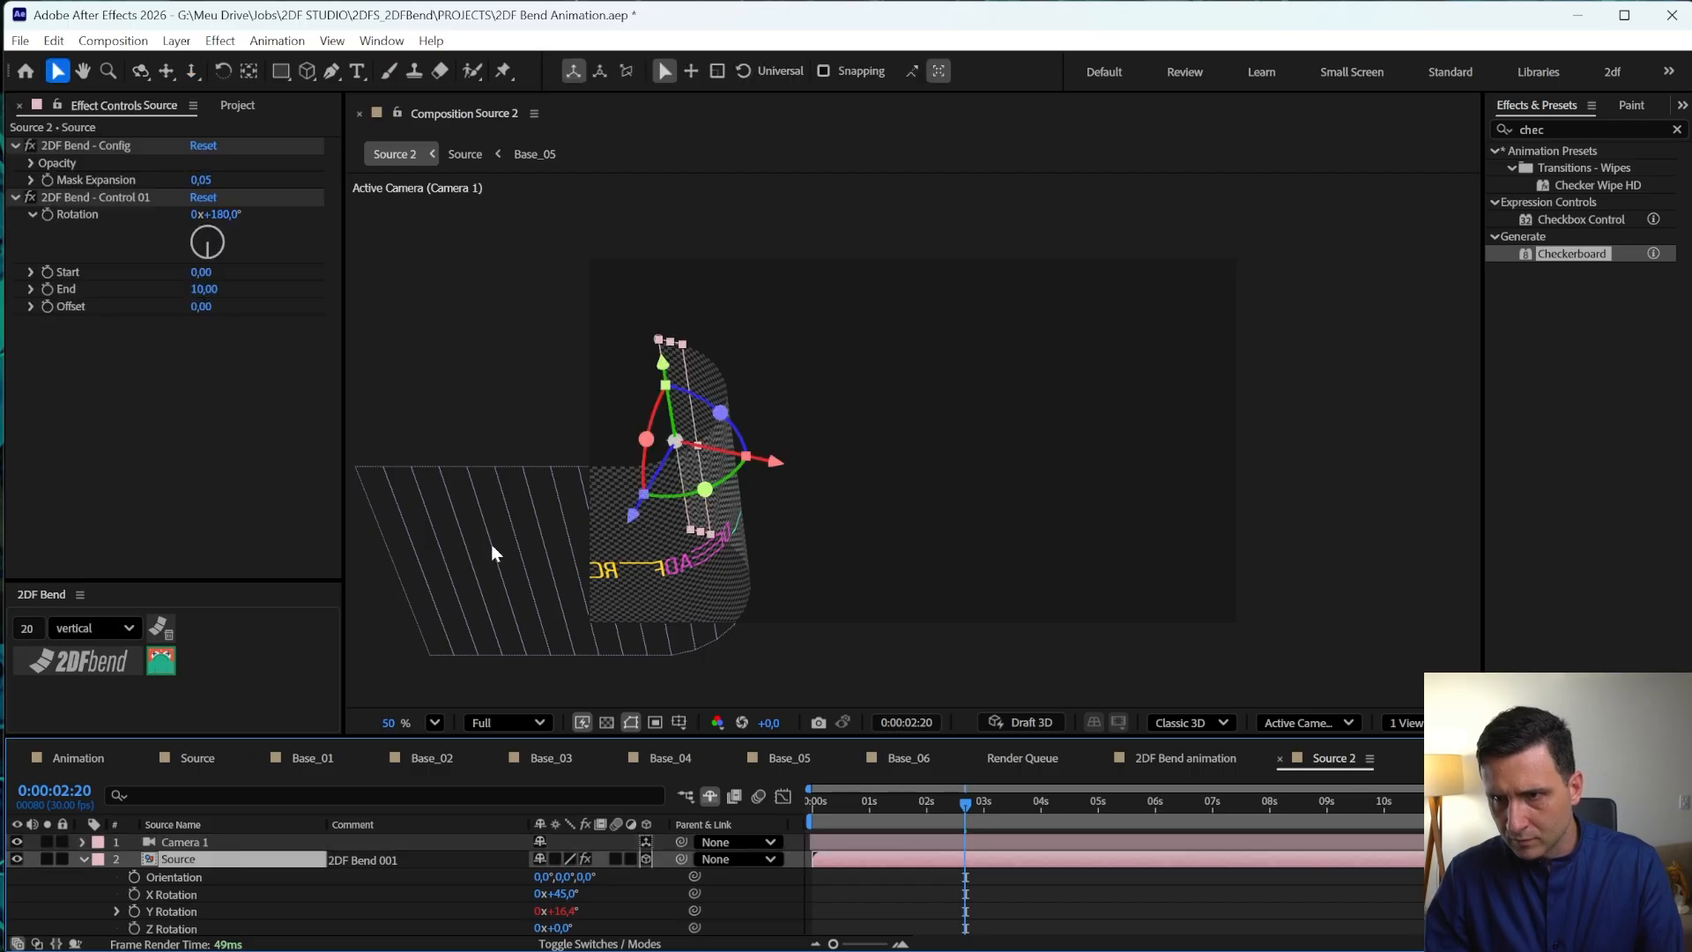
mouse_move(662, 451)
left_mouse_down()
mouse_move(686, 463)
mouse_move(679, 440)
left_mouse_up()
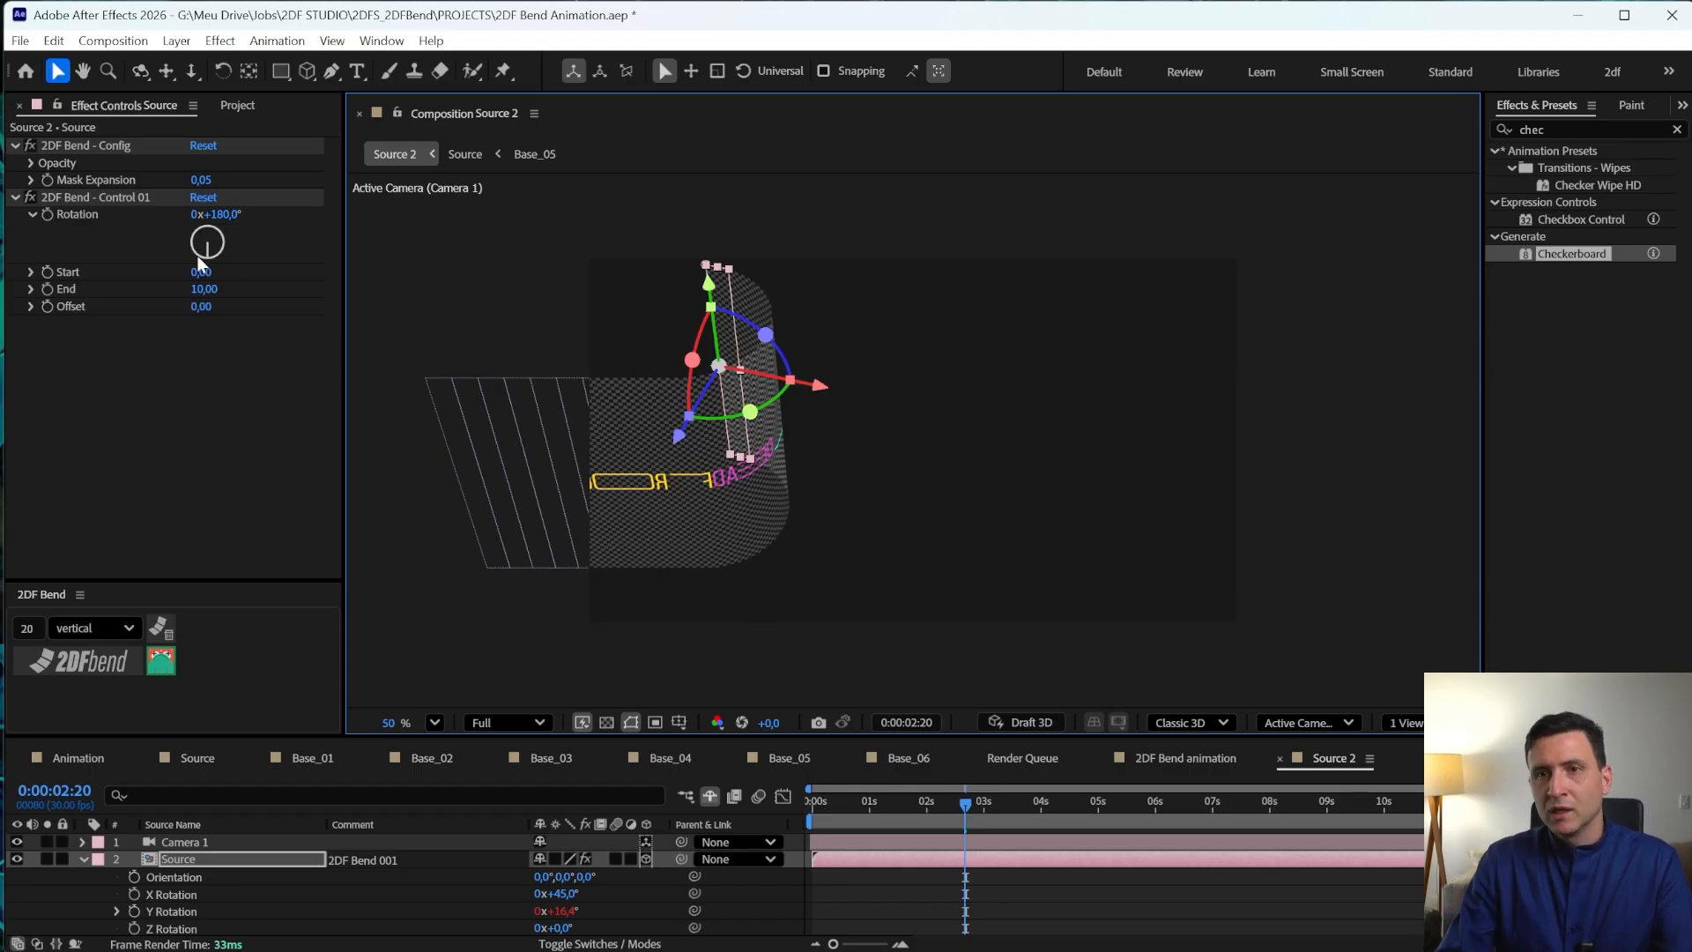
- Raise the Start value of 2DF Bend - Control 01 one strip at a time to 5
left_click(109, 203)
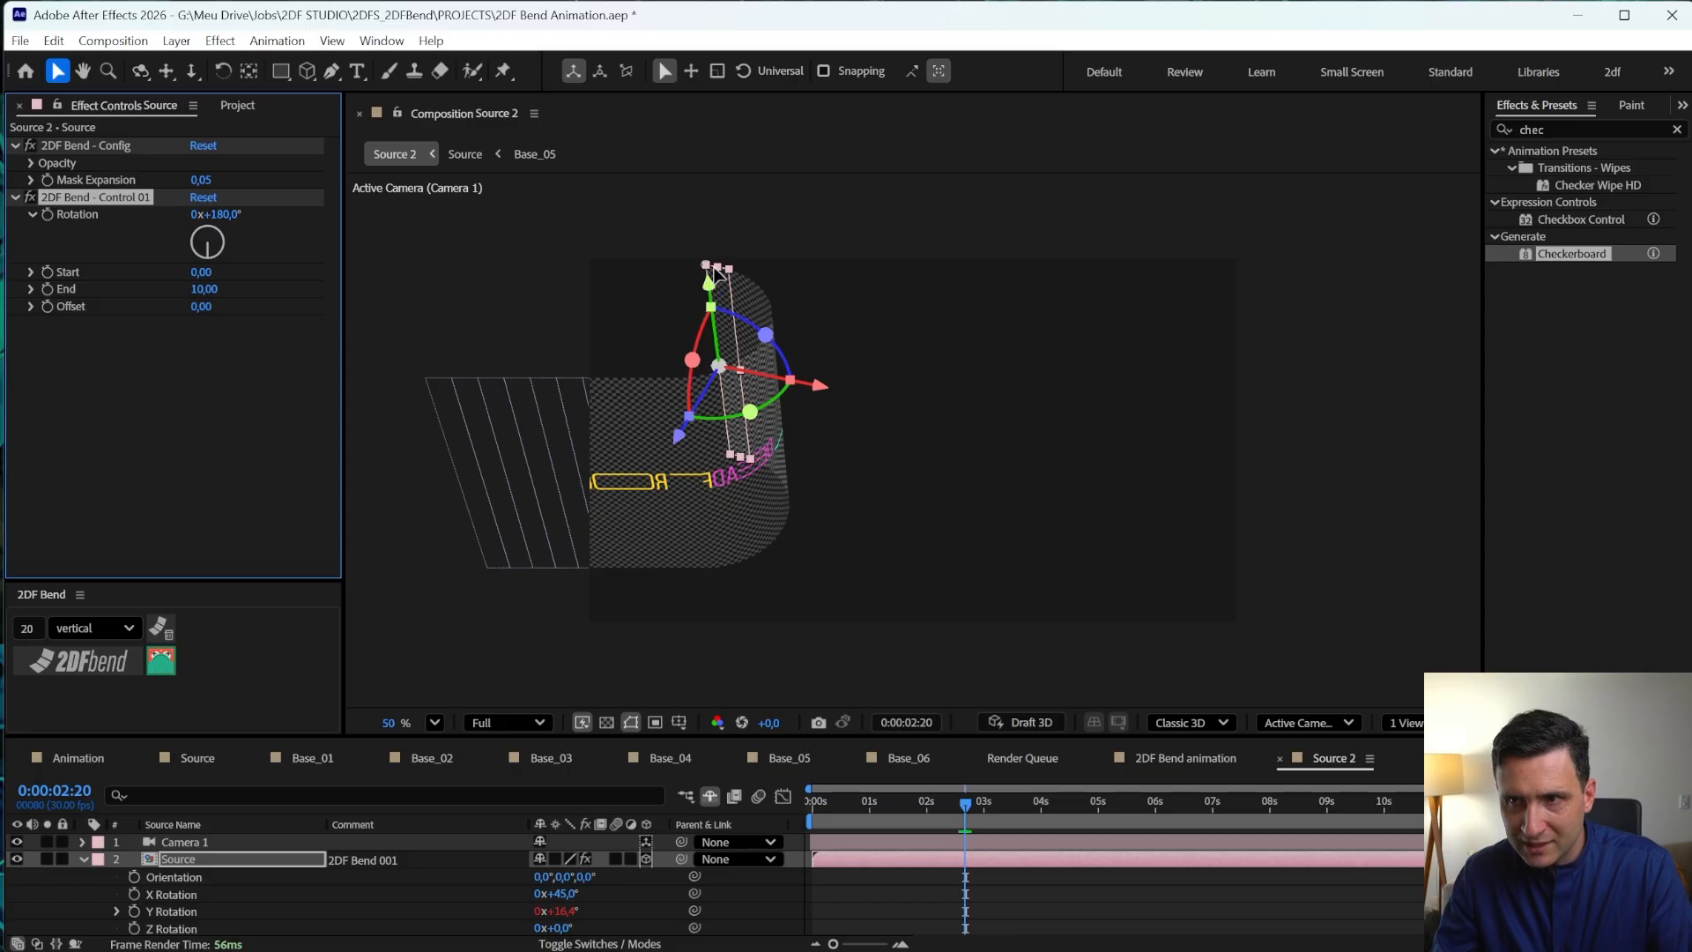
left_click(206, 273)
key("Up")
key("Up")
key("Up")
key("Up")
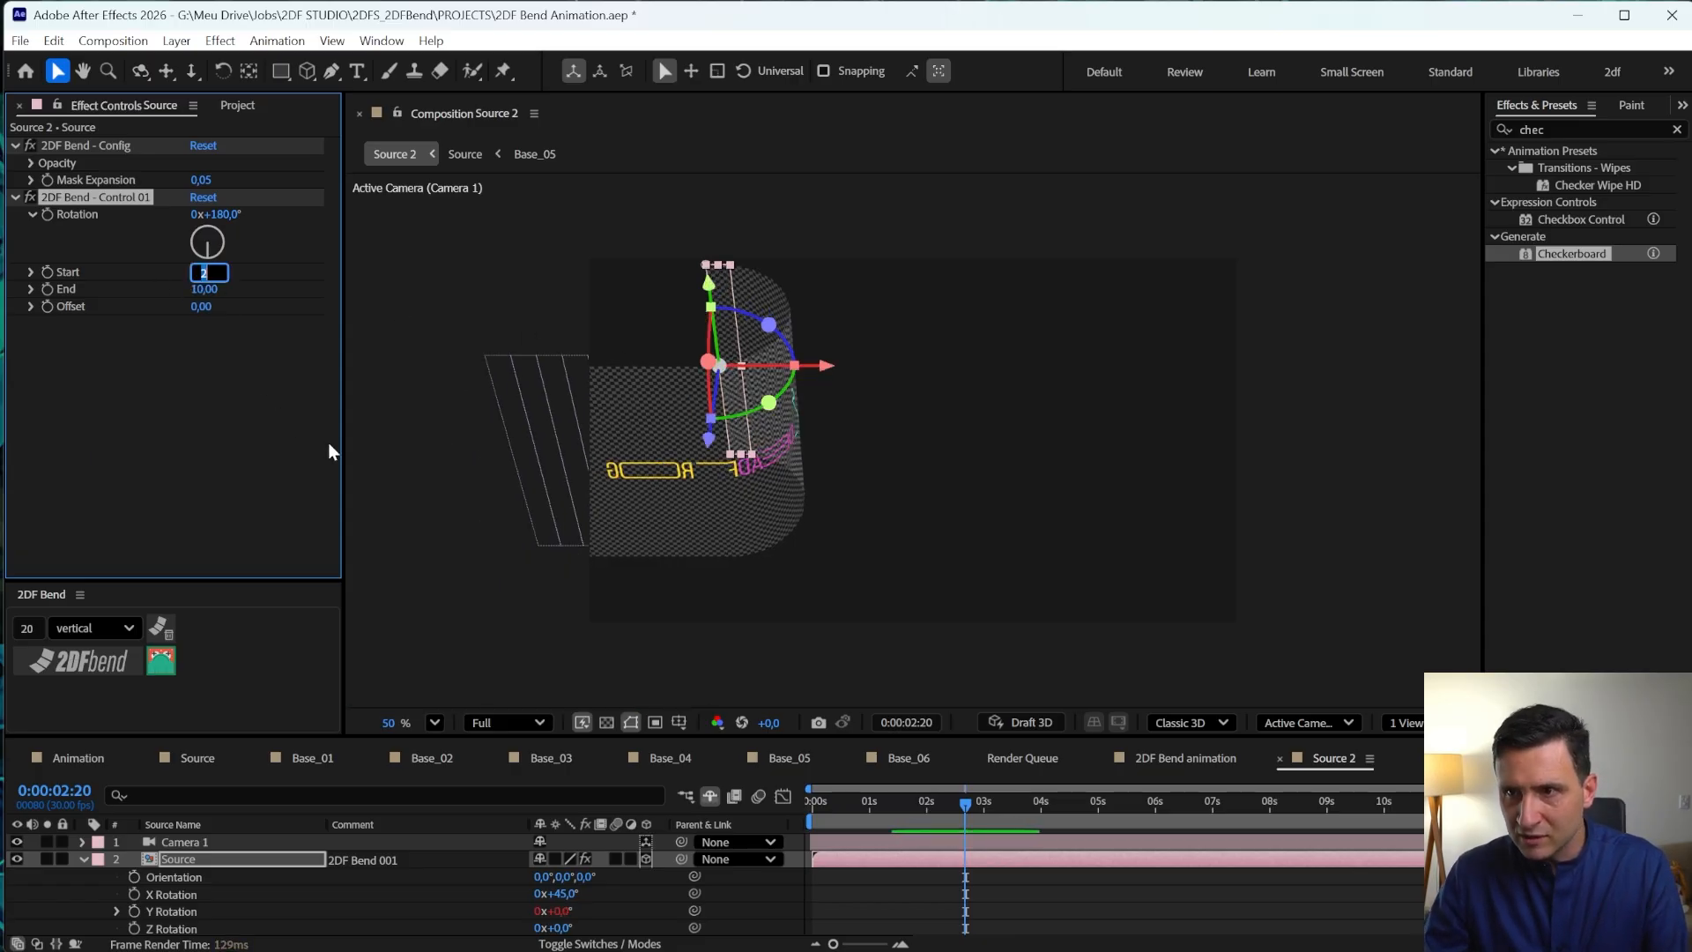
key("Up")
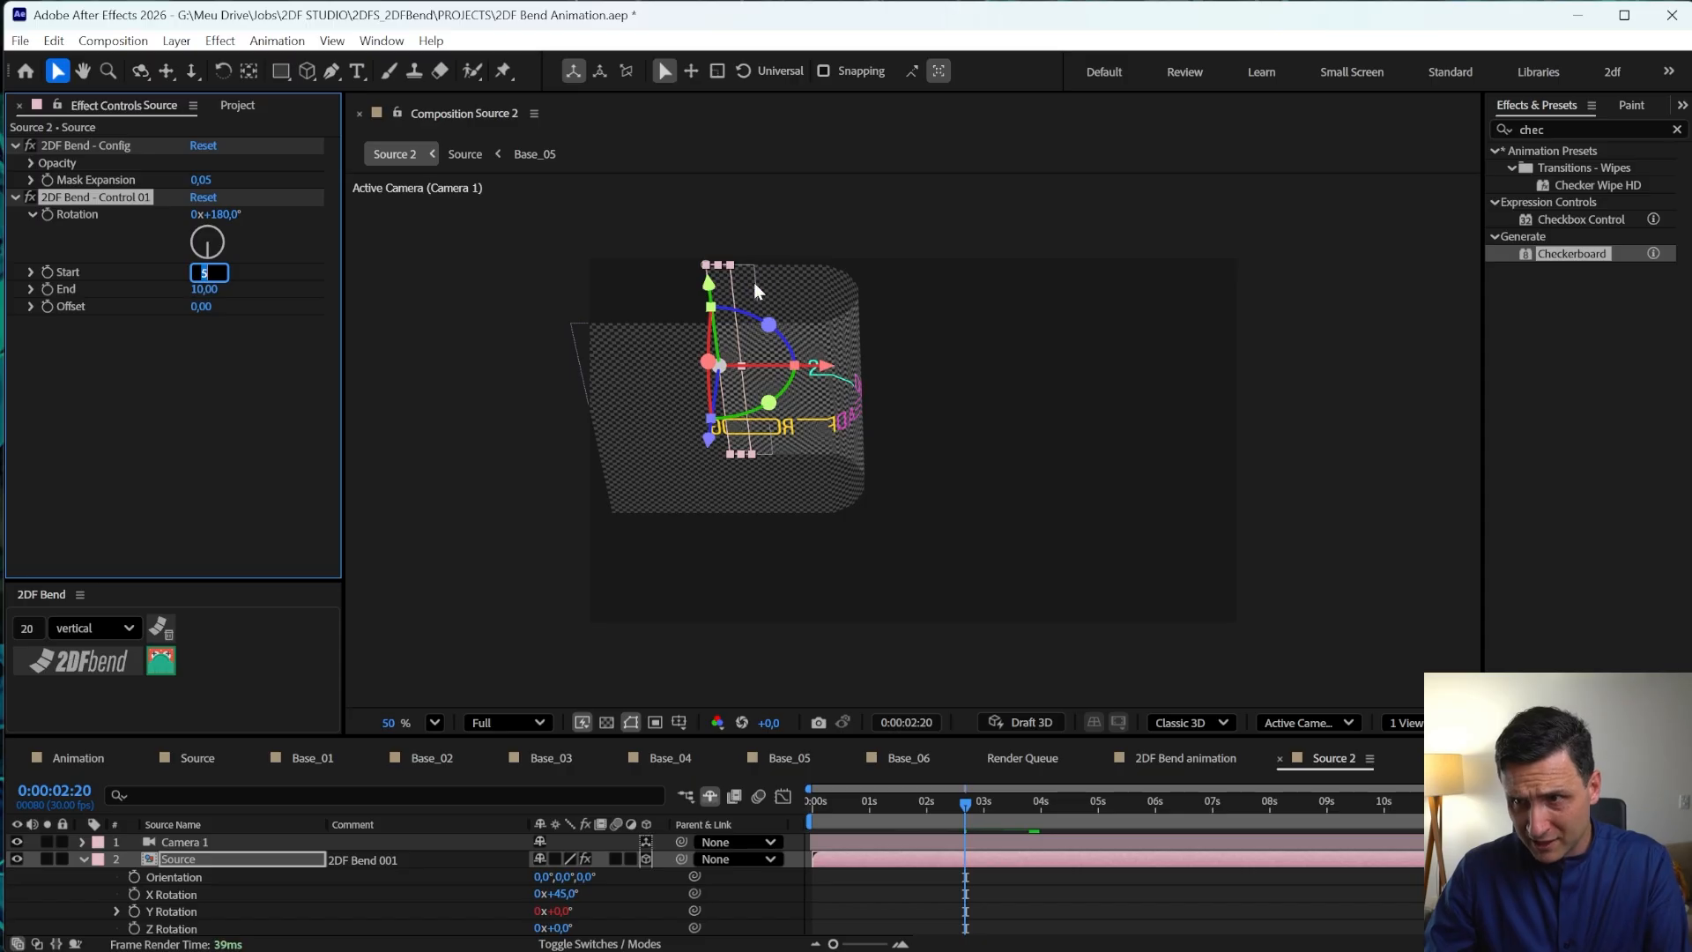
left_click(219, 333)
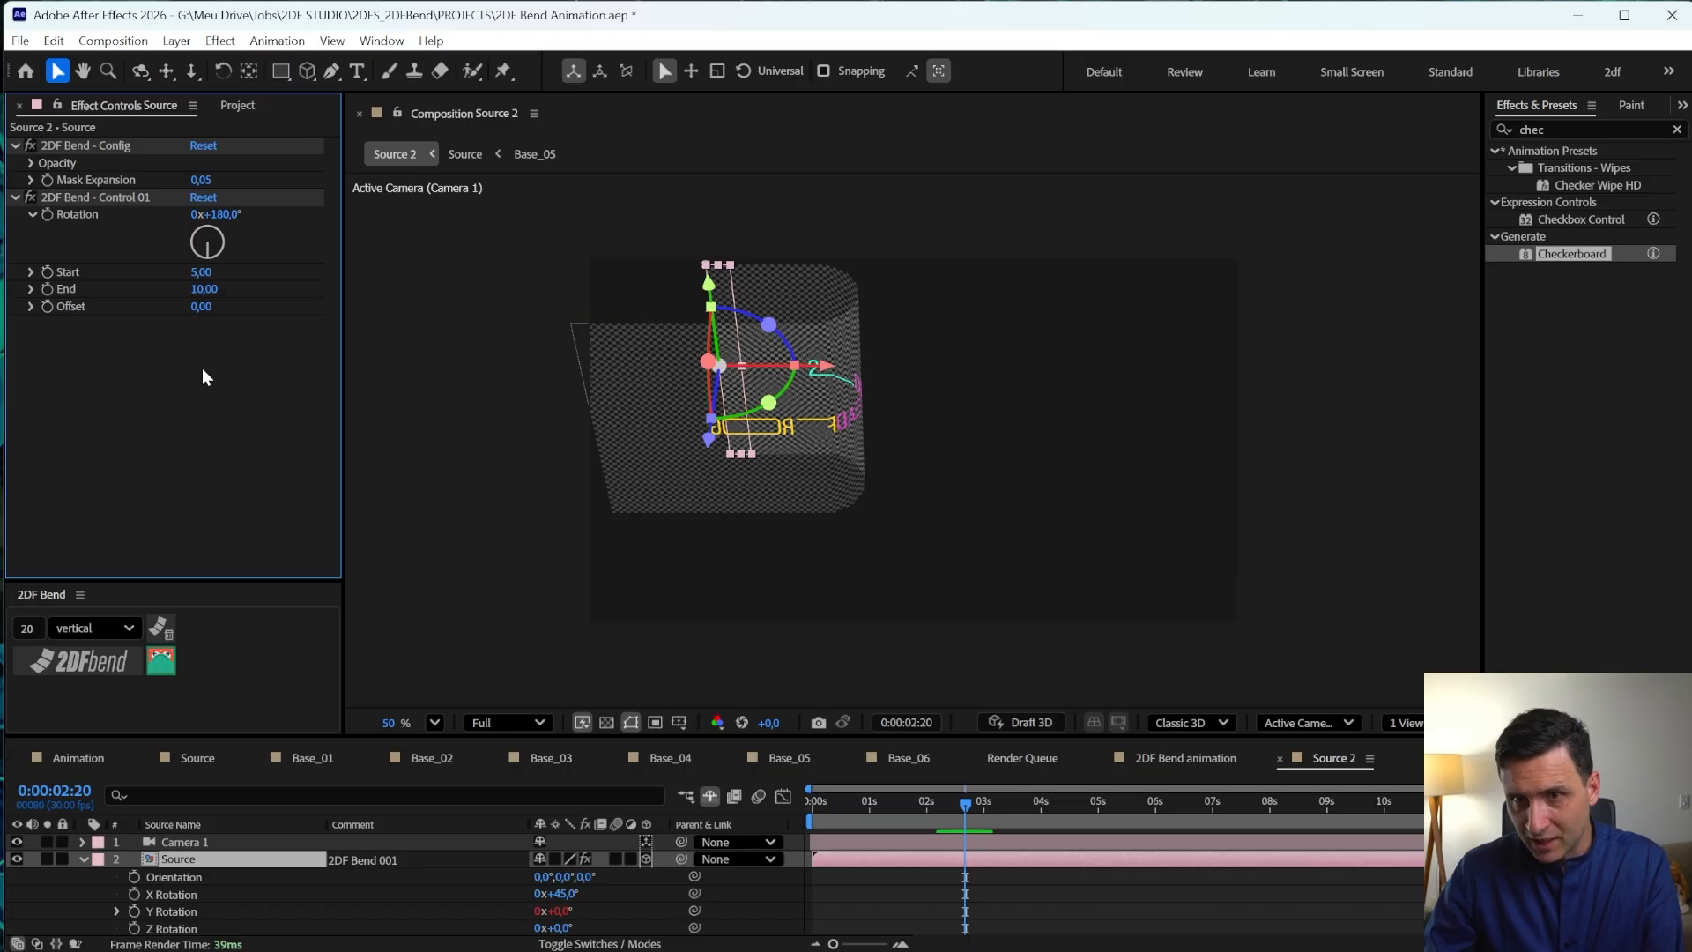
- Duplicate the 2DF Bend - Control 01 effect and set the copy's Rotation to -180°
left_click(113, 200)
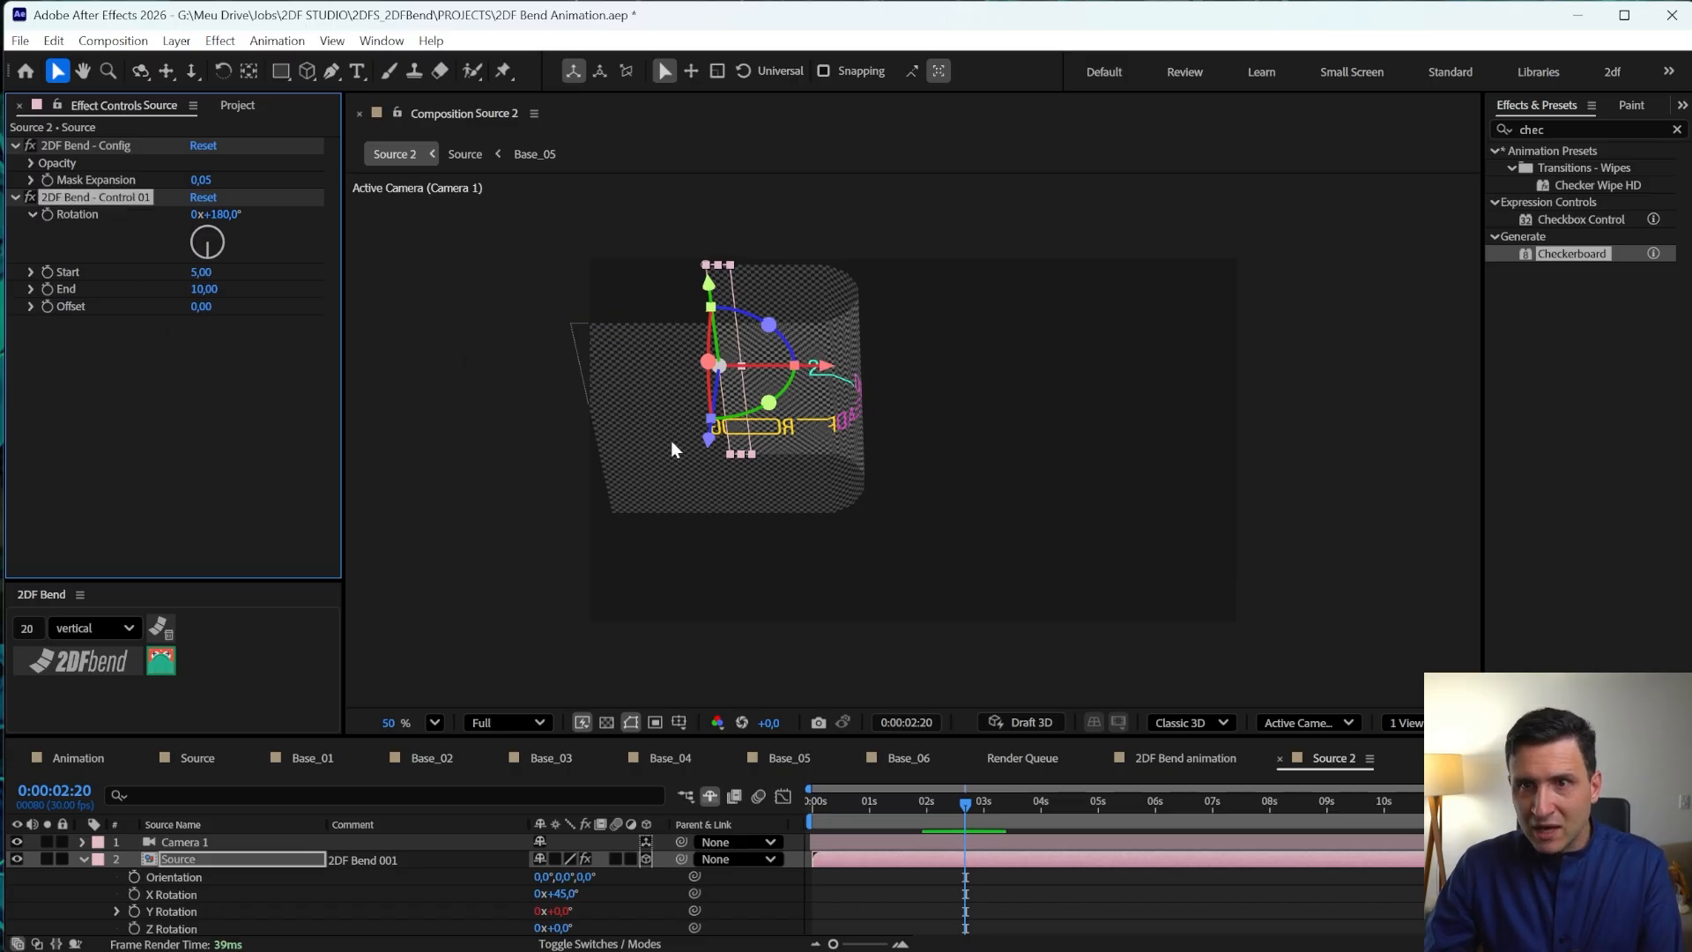
right_click(121, 200)
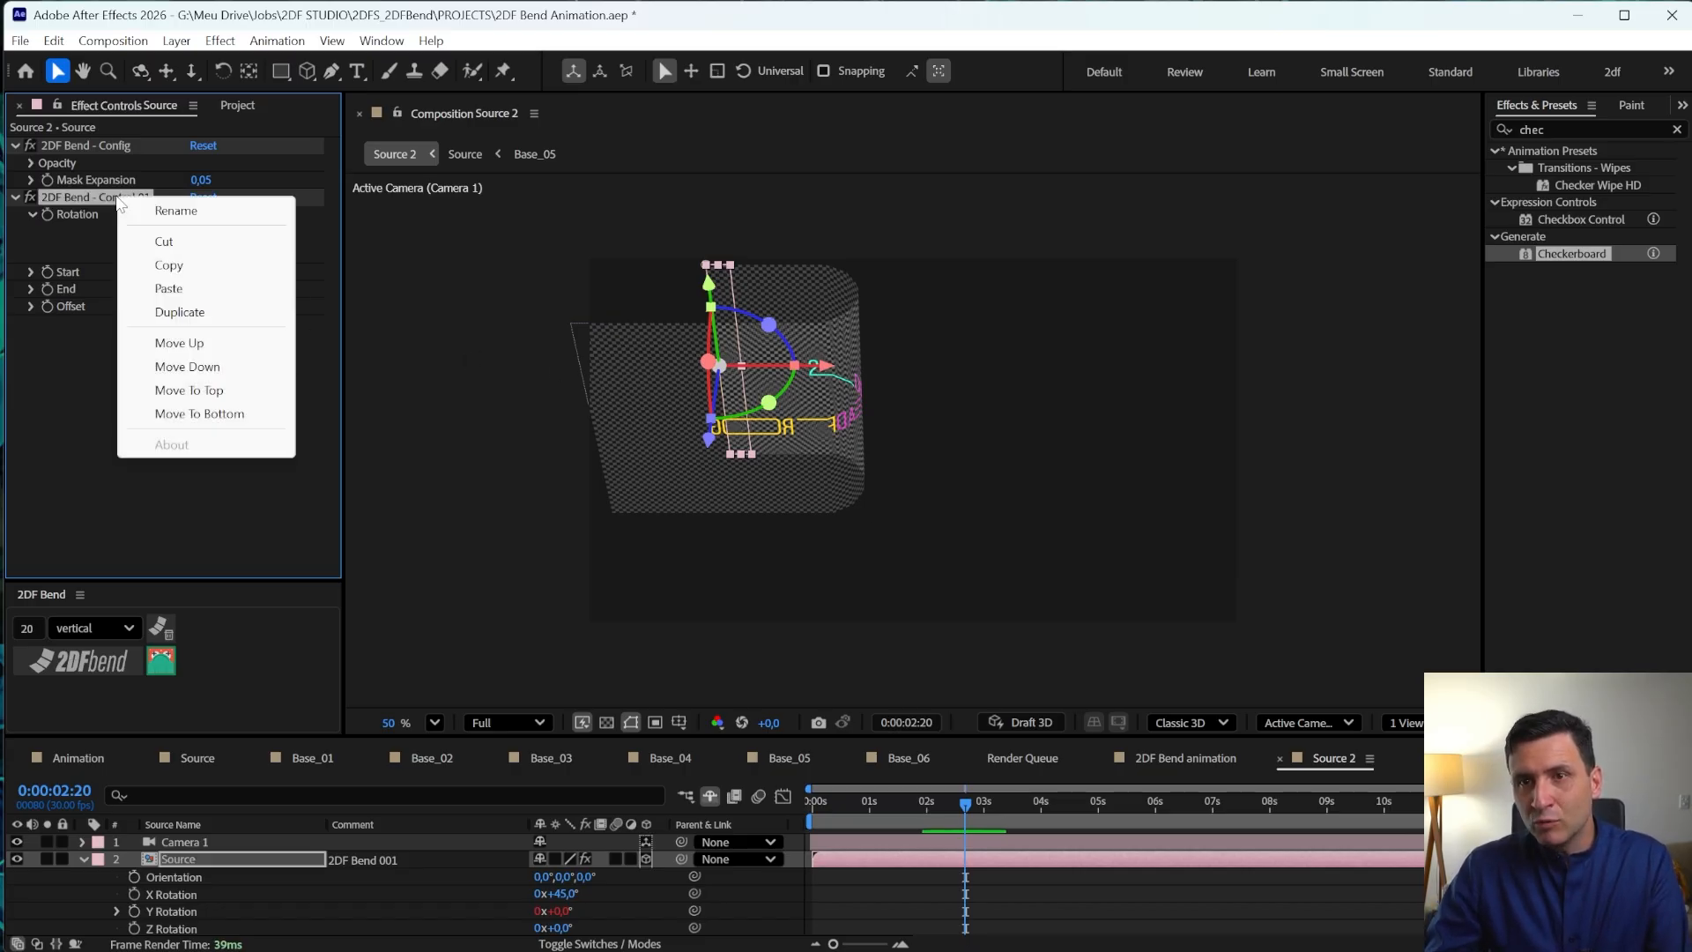
left_click(181, 314)
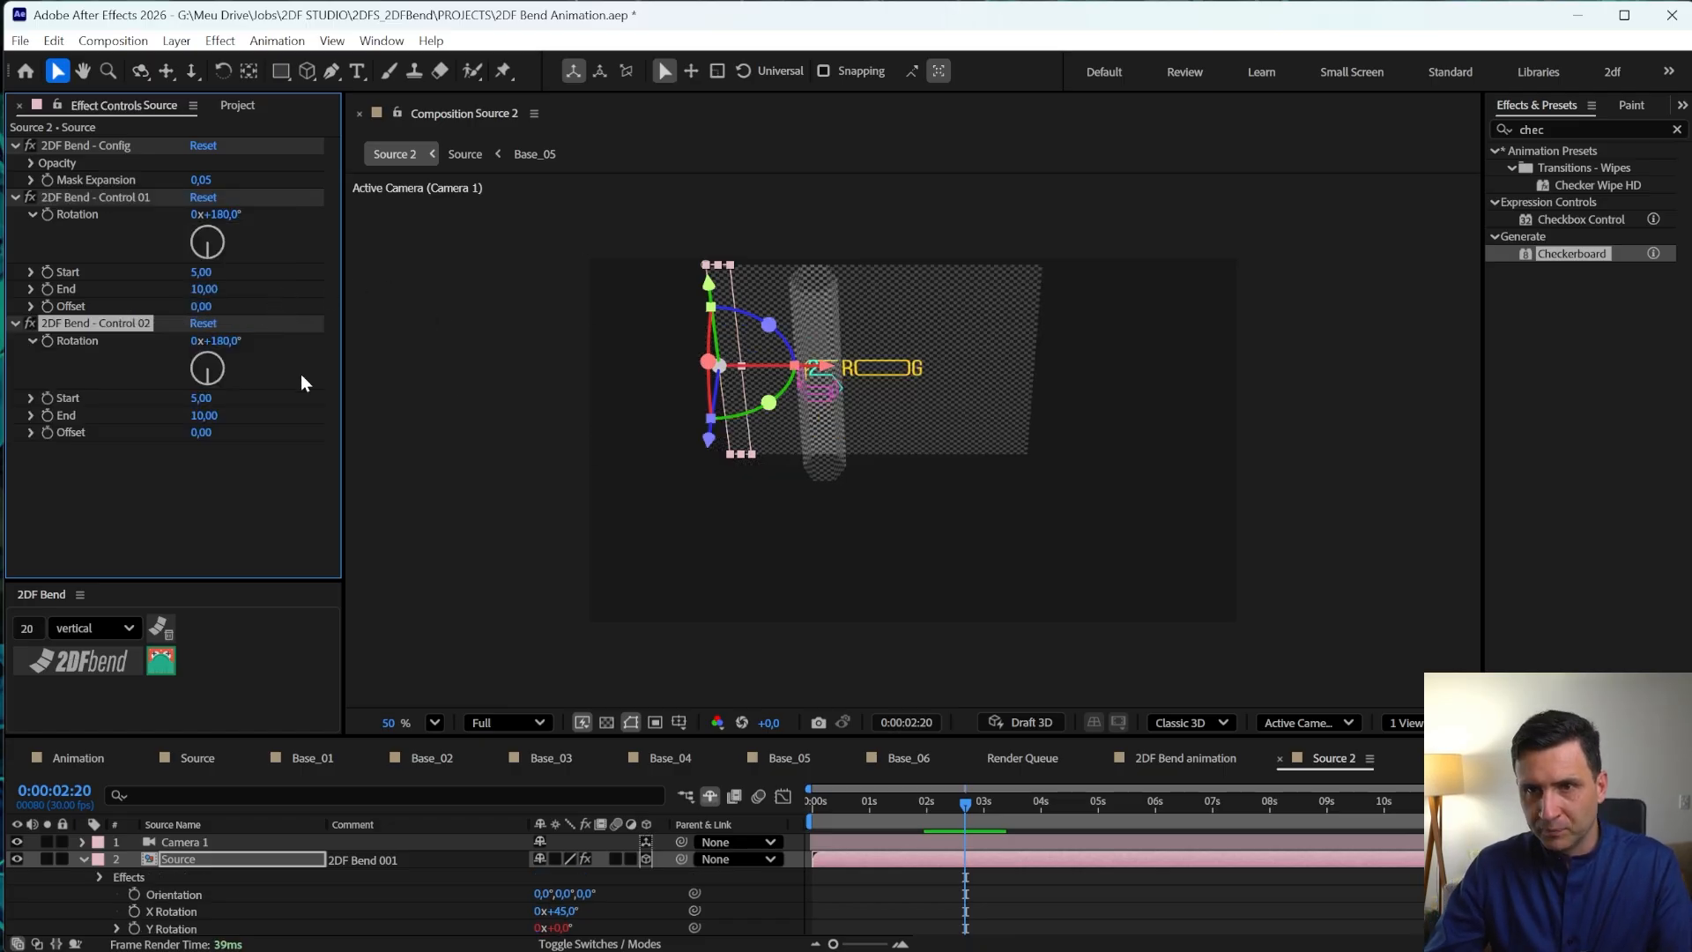
left_click(218, 342)
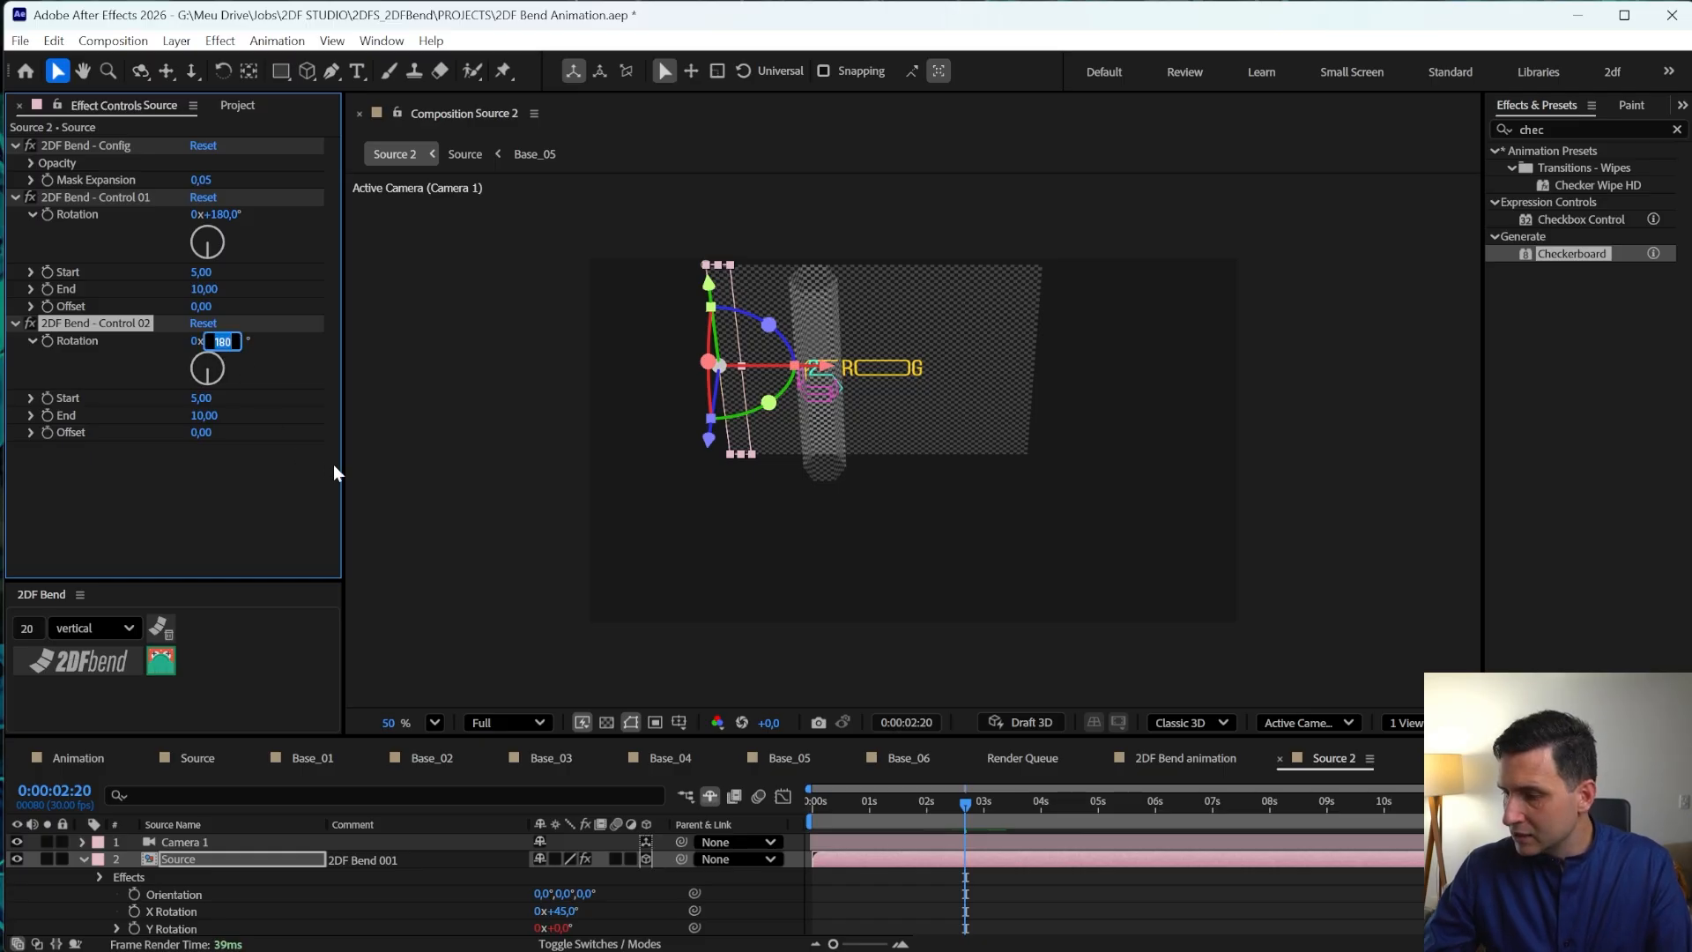
type("-180")
key("Return")
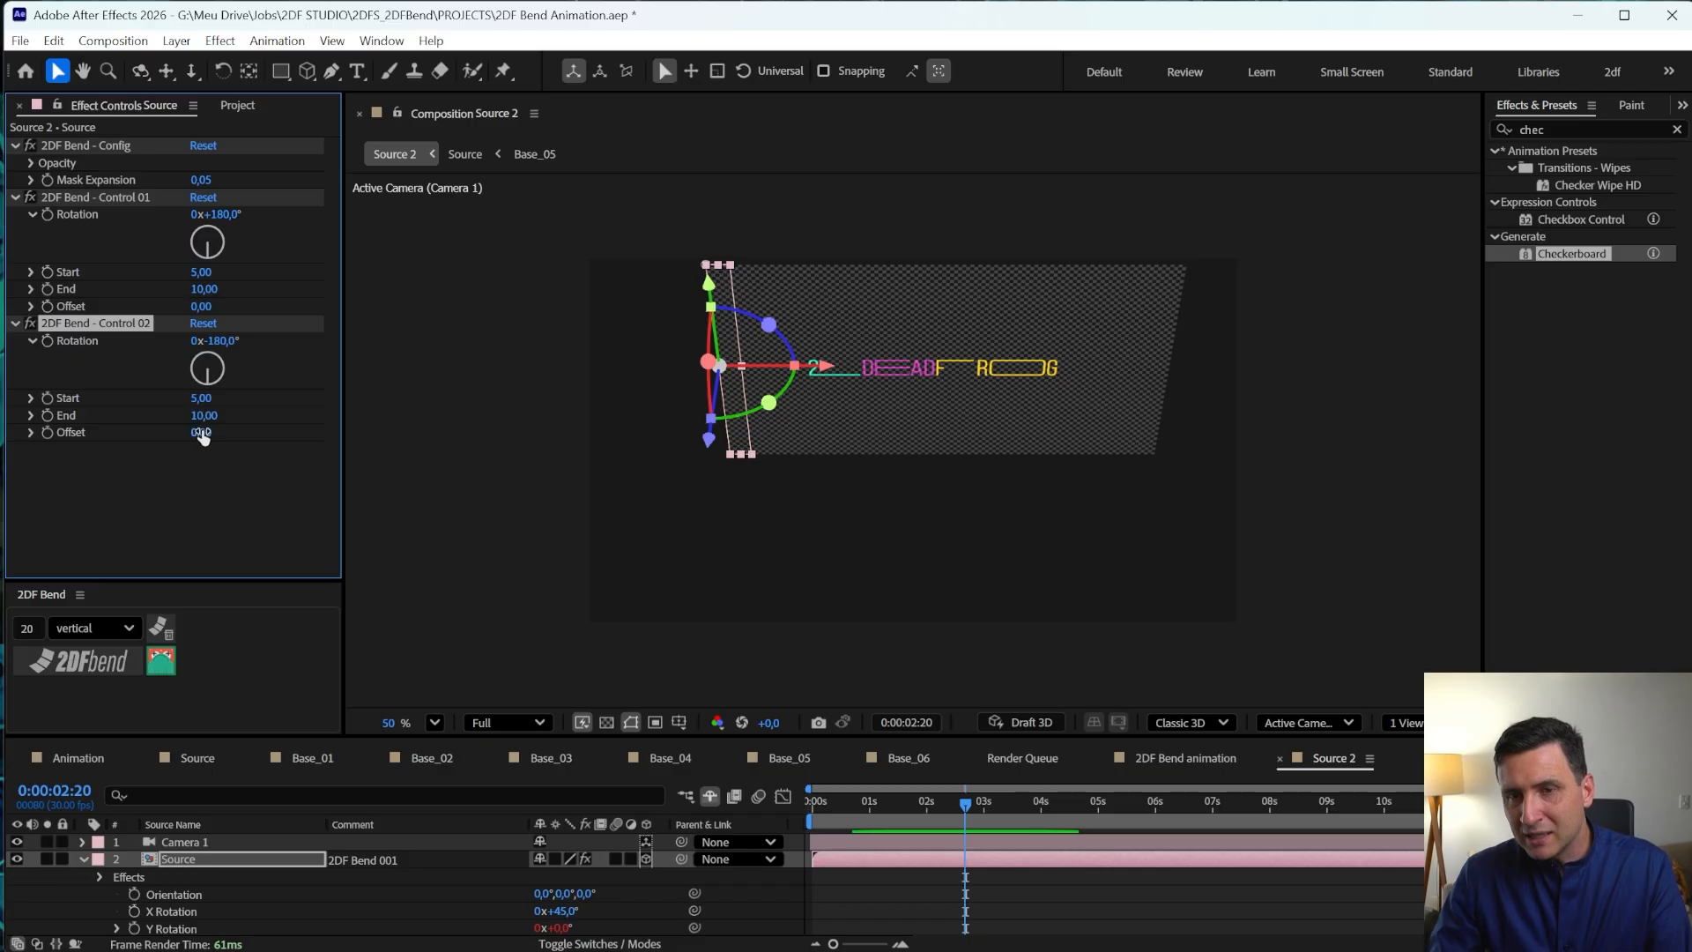
- Try Offset values on 2DF Bend - Control 02 one strip at a time, raising it from 1 to 9
left_click(199, 435)
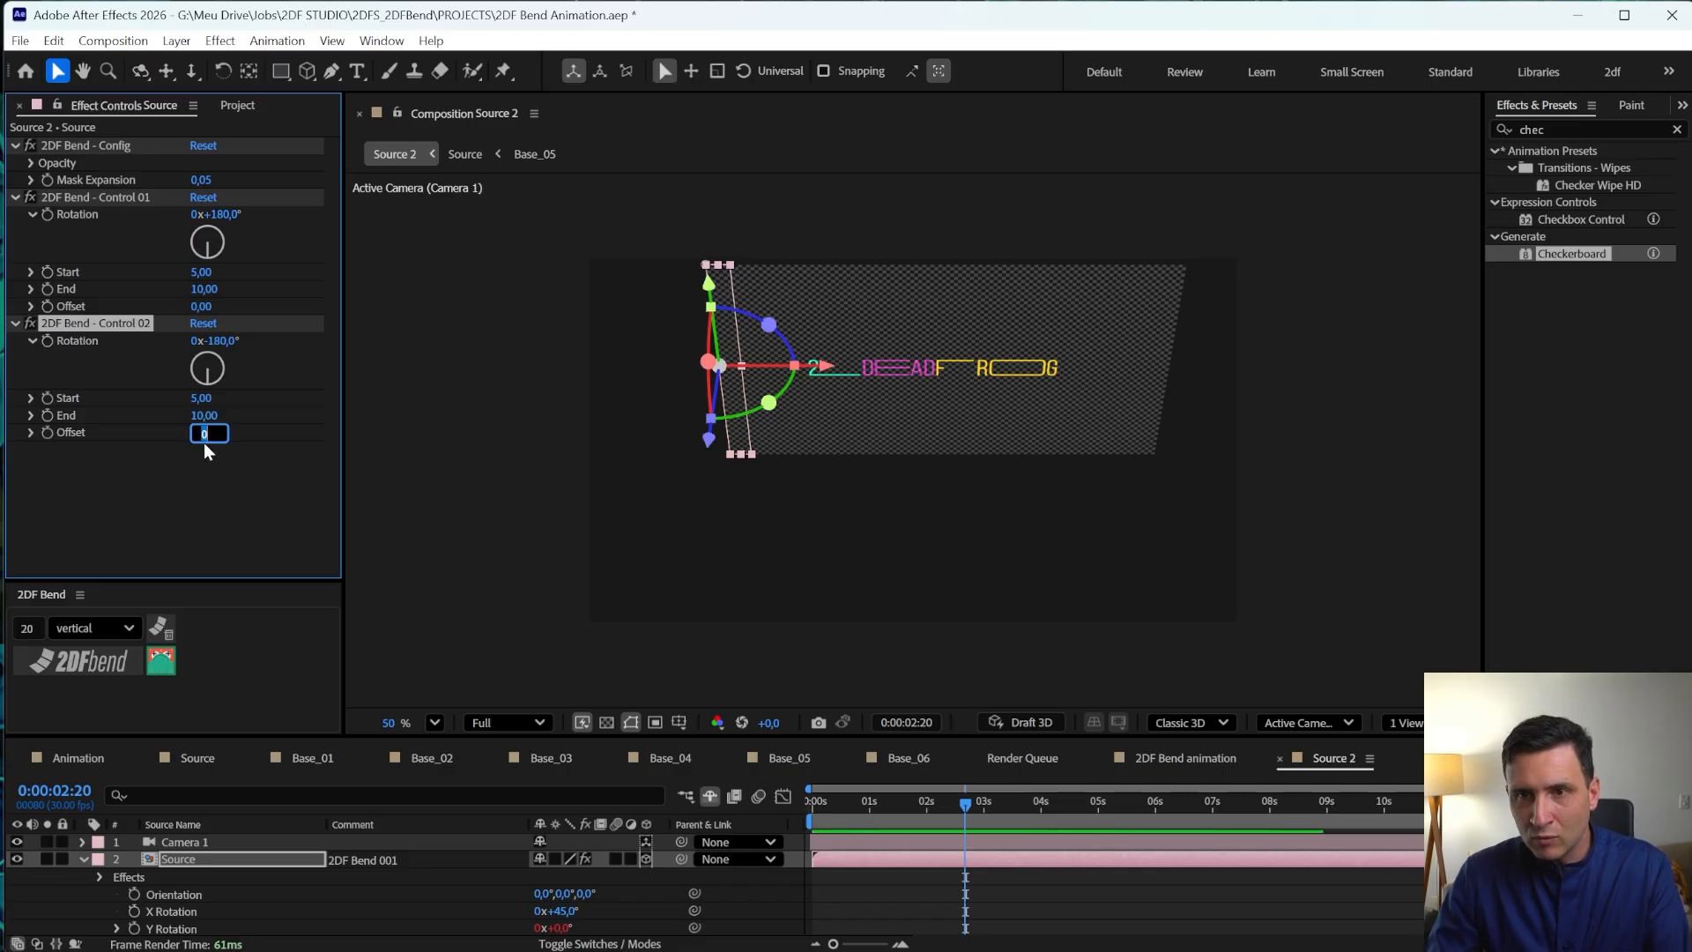
type("1")
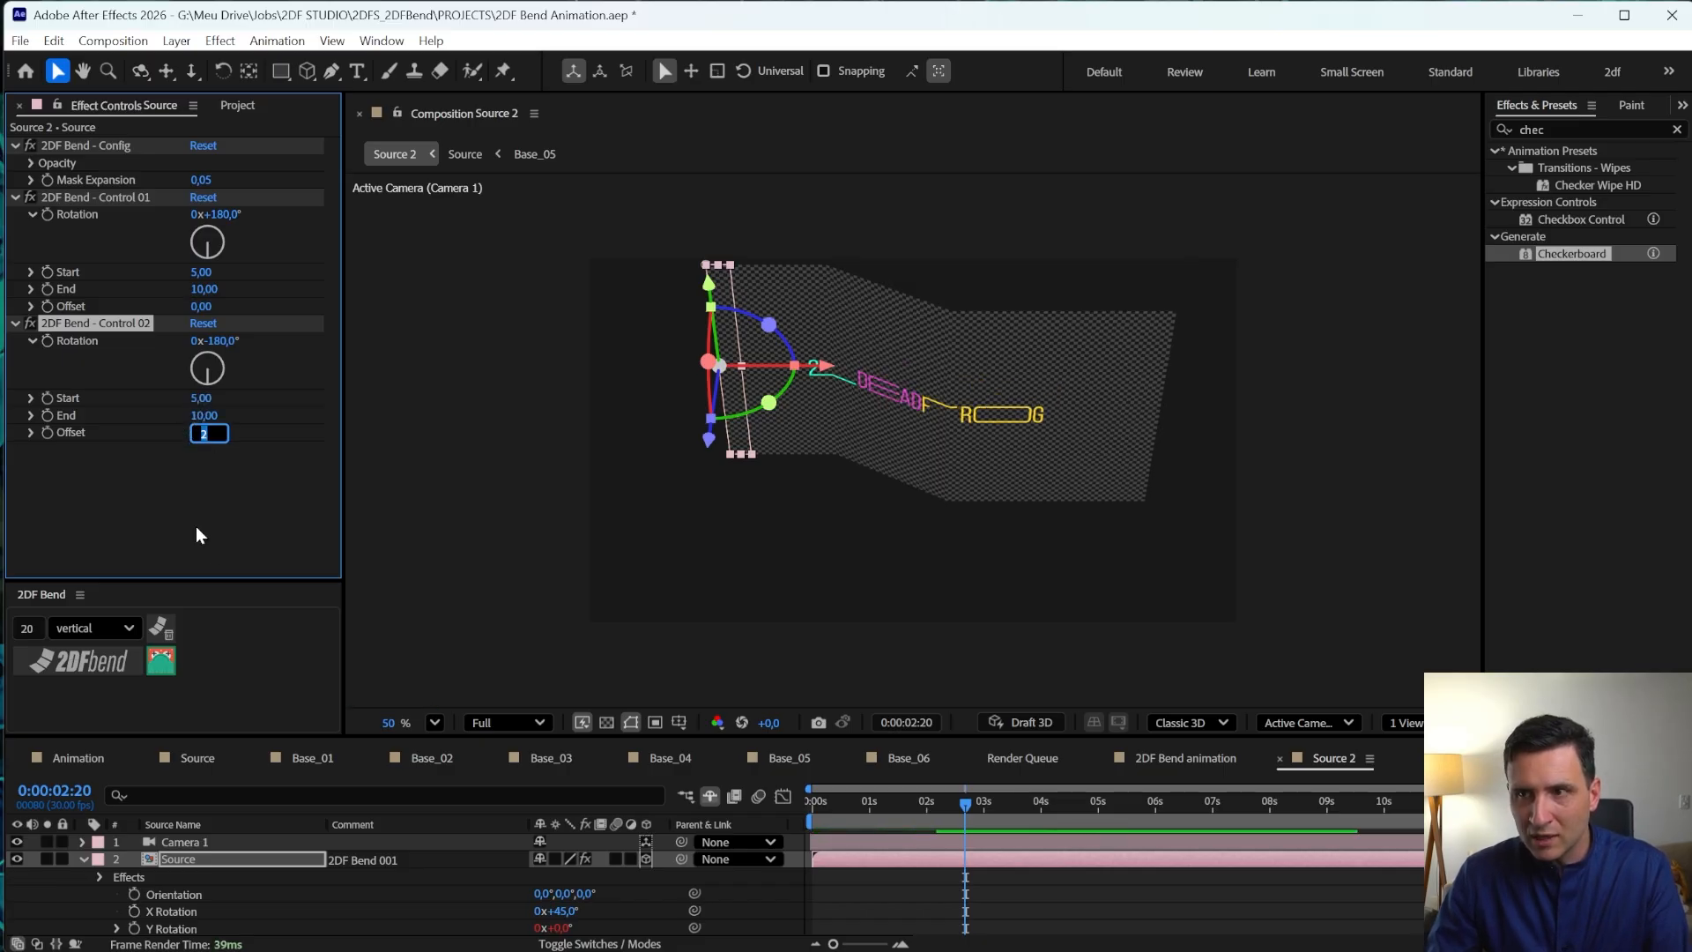
key("BackSpace")
type("3")
key("Up")
key("Up")
key("Up")
key("Up")
key("Up")
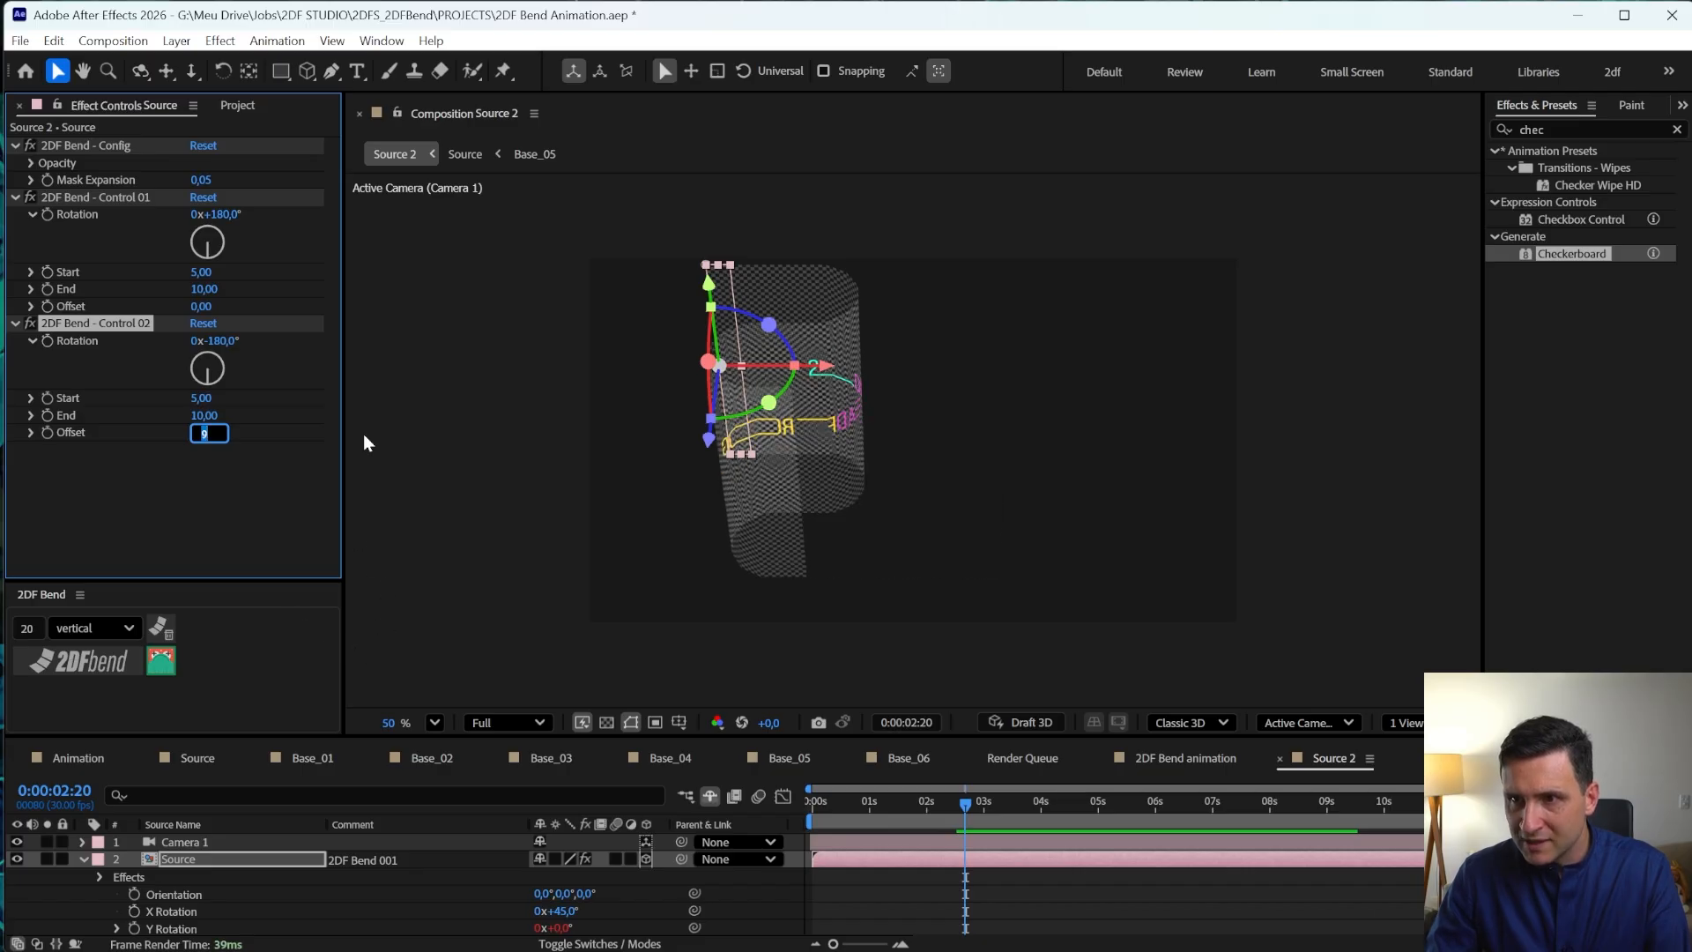
- Give 2DF Bend - Control 02 Start 15 and End 20, try negative Offset values to at least -4, and return Offset to 0
left_click(188, 493)
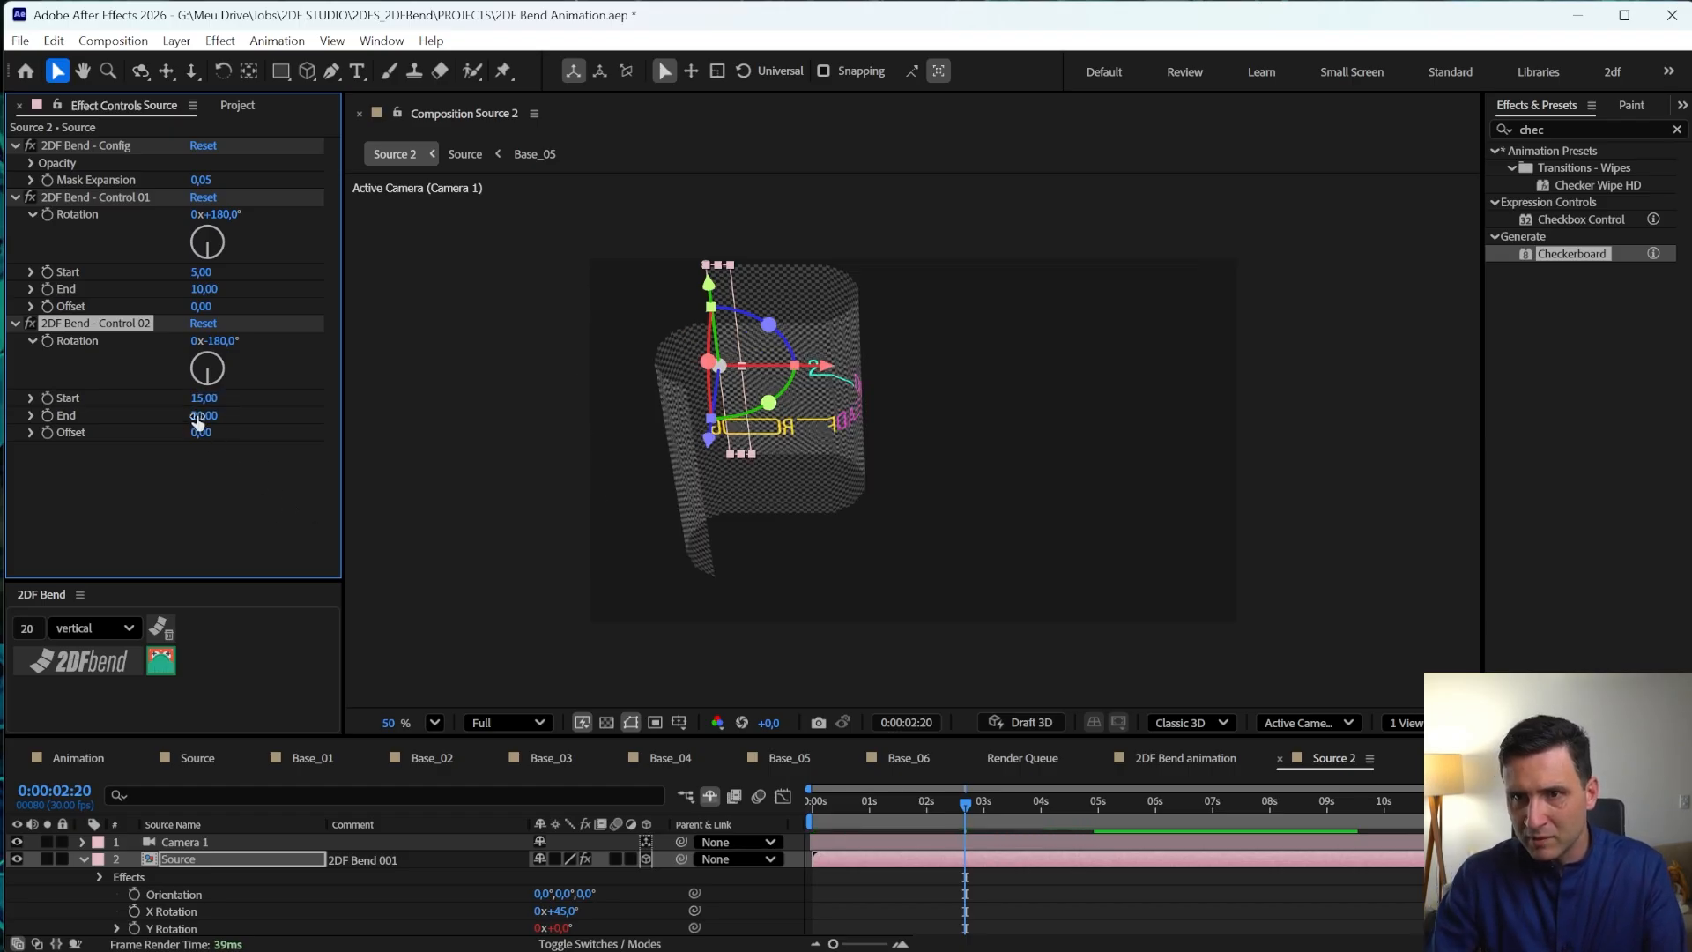
type("1")
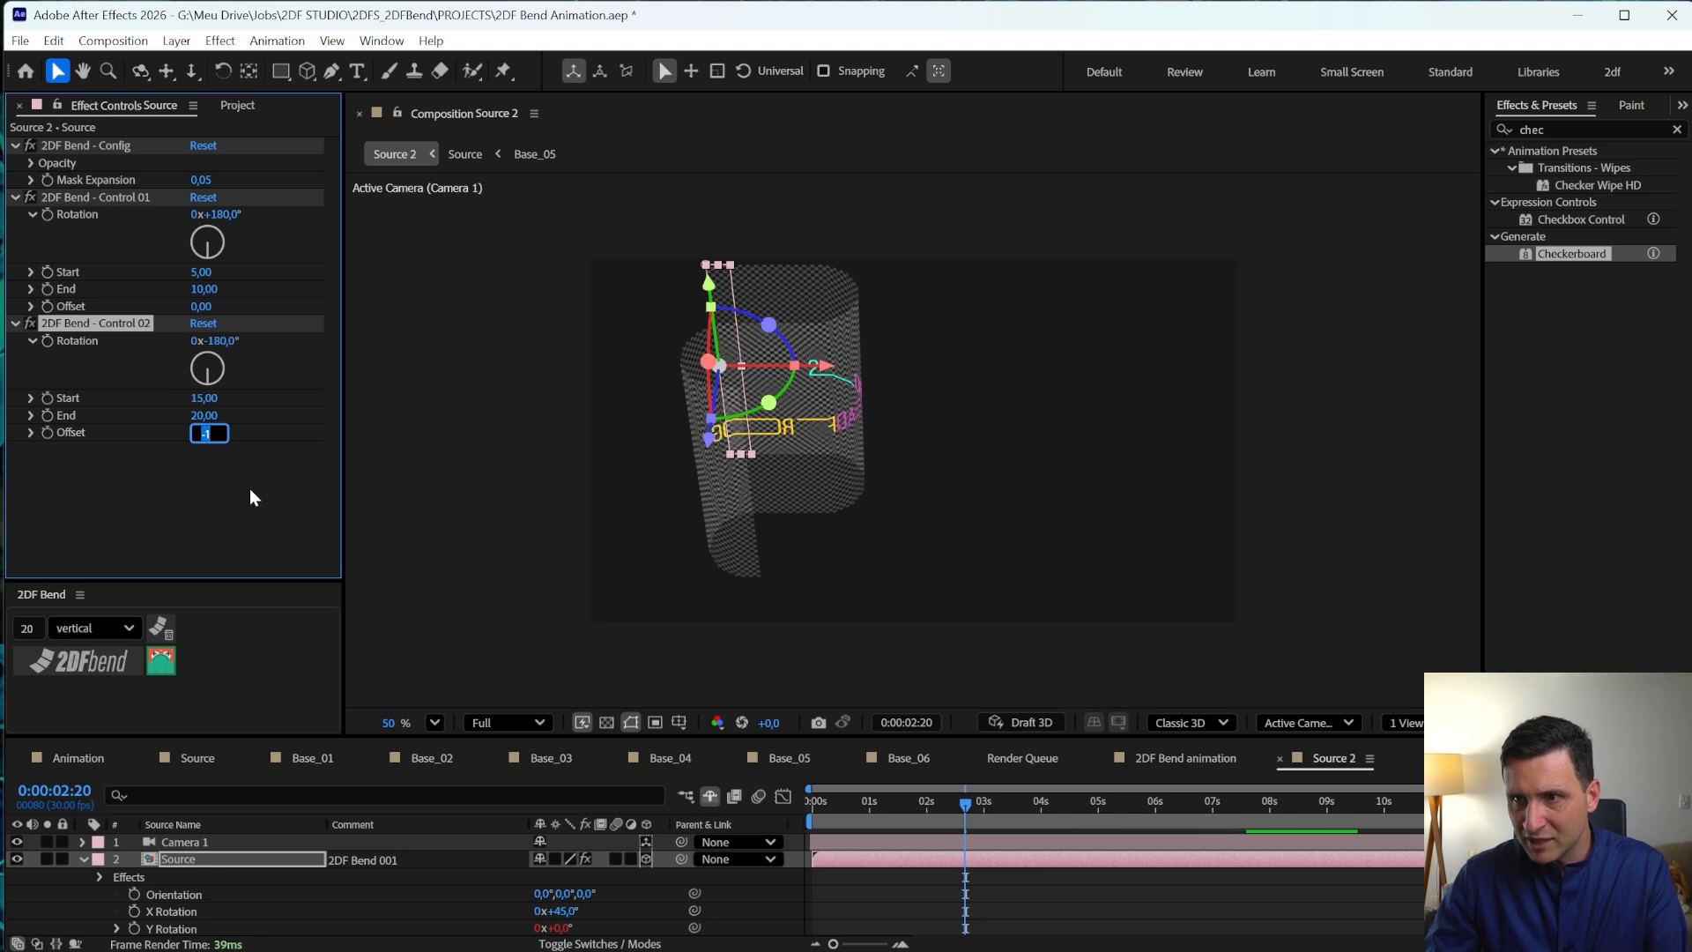
key("Down")
key("Down")
key("Down")
key("Down")
key("Down")
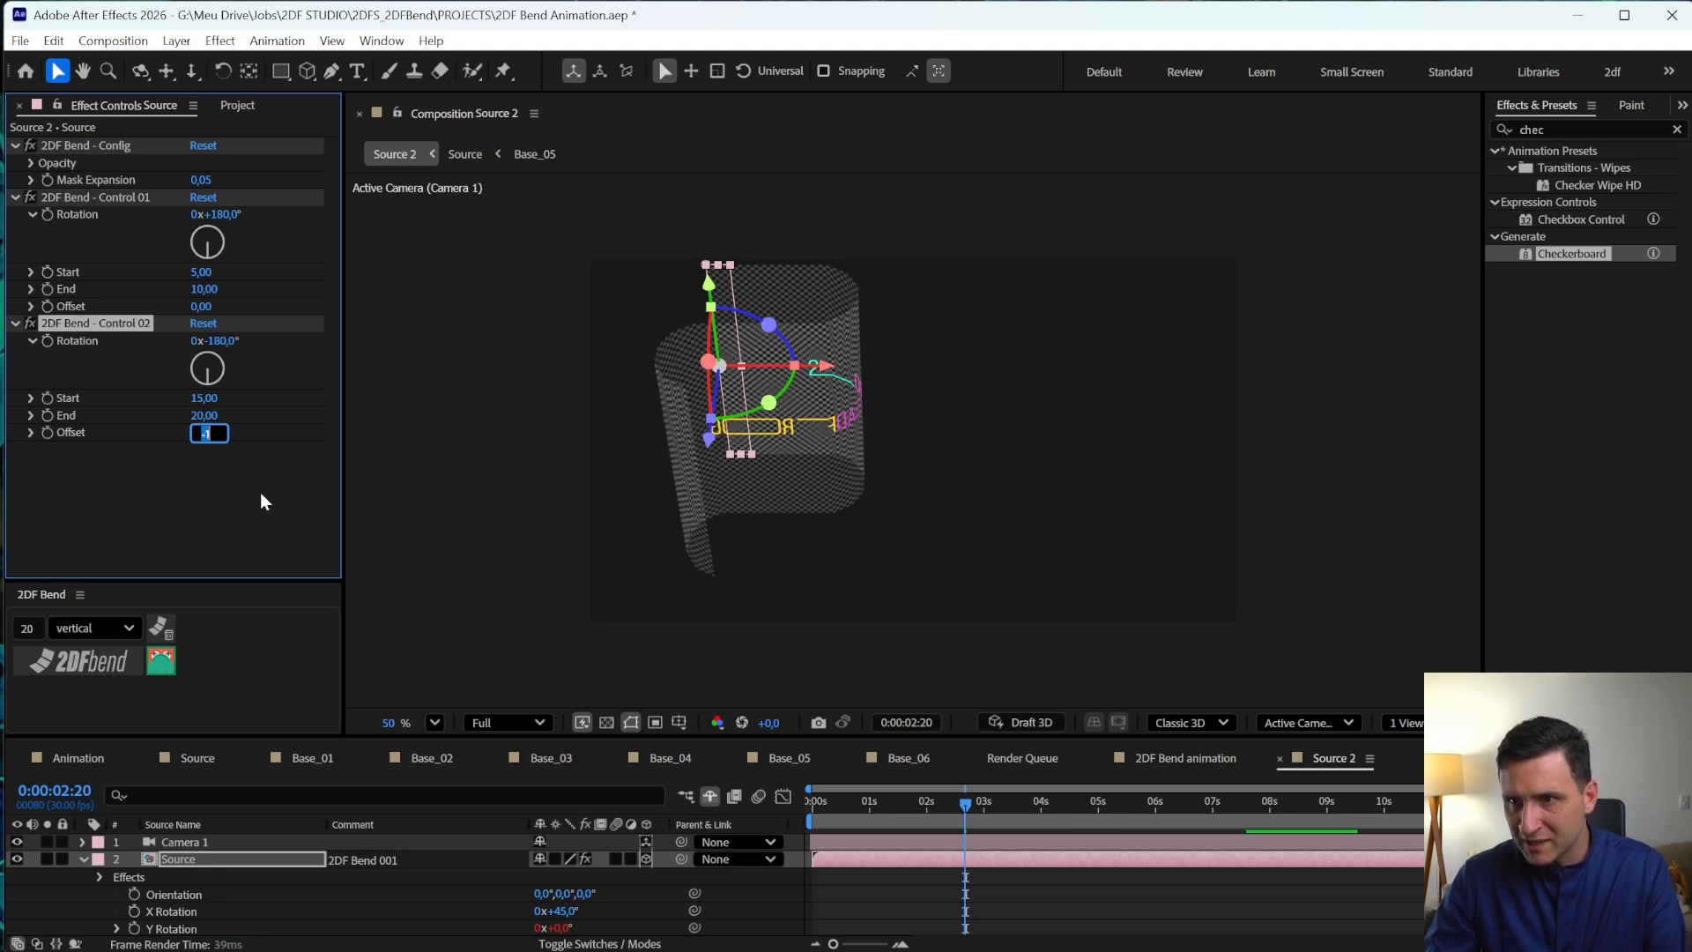
key("Down")
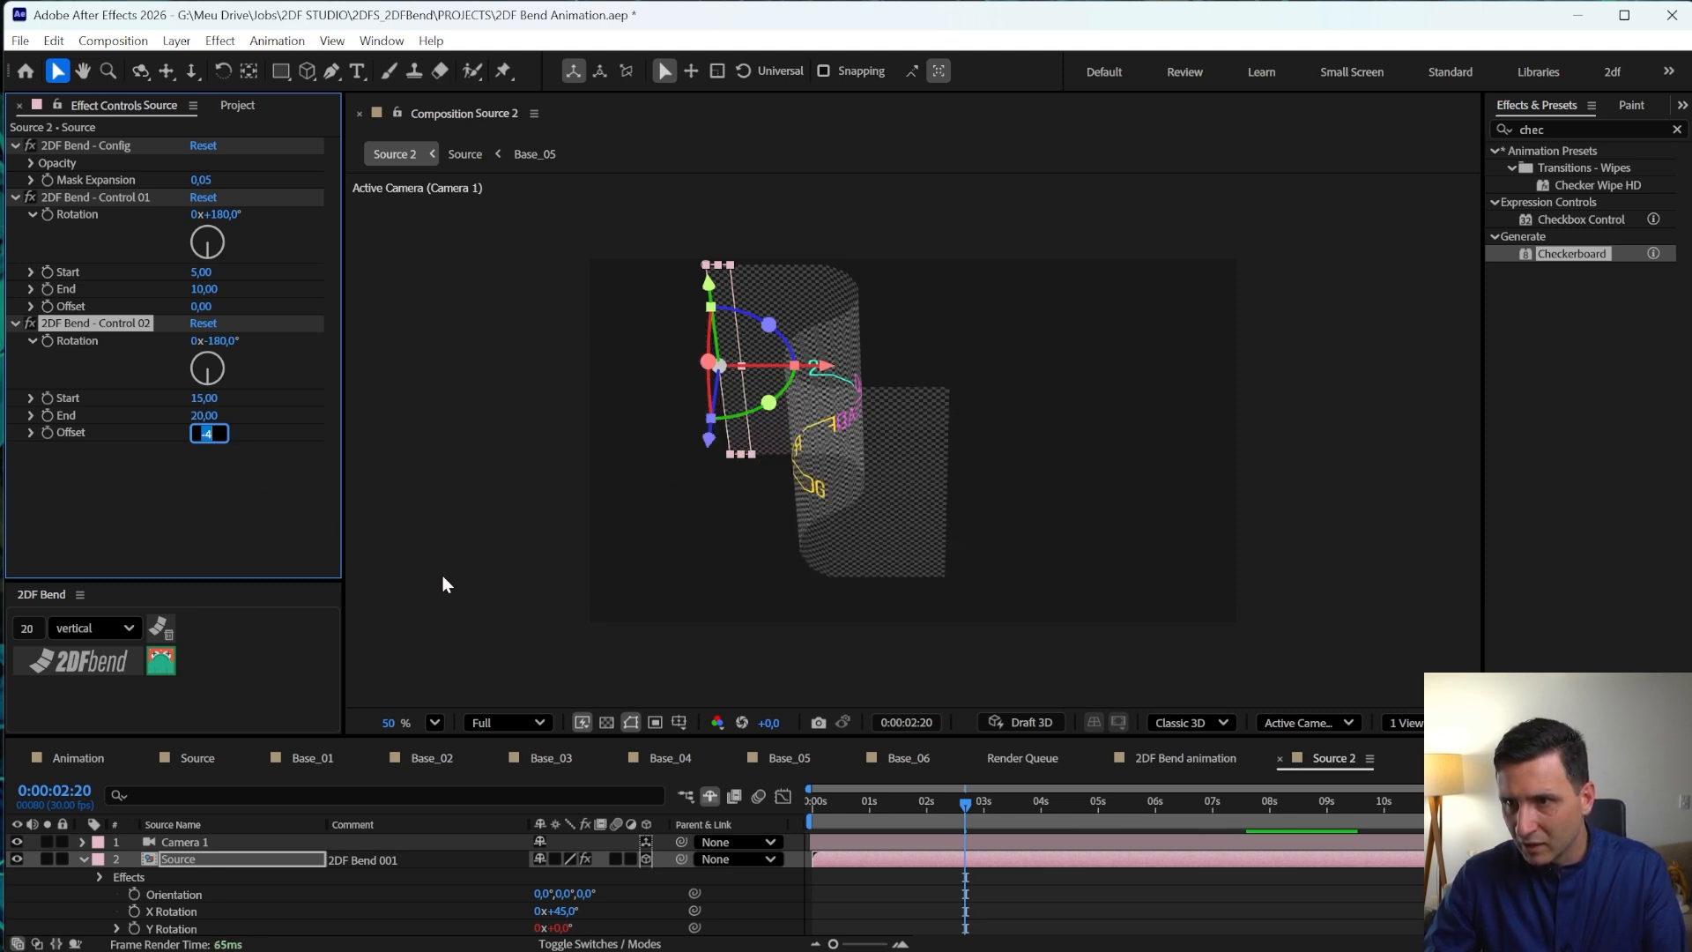
key("Up")
key("Up")
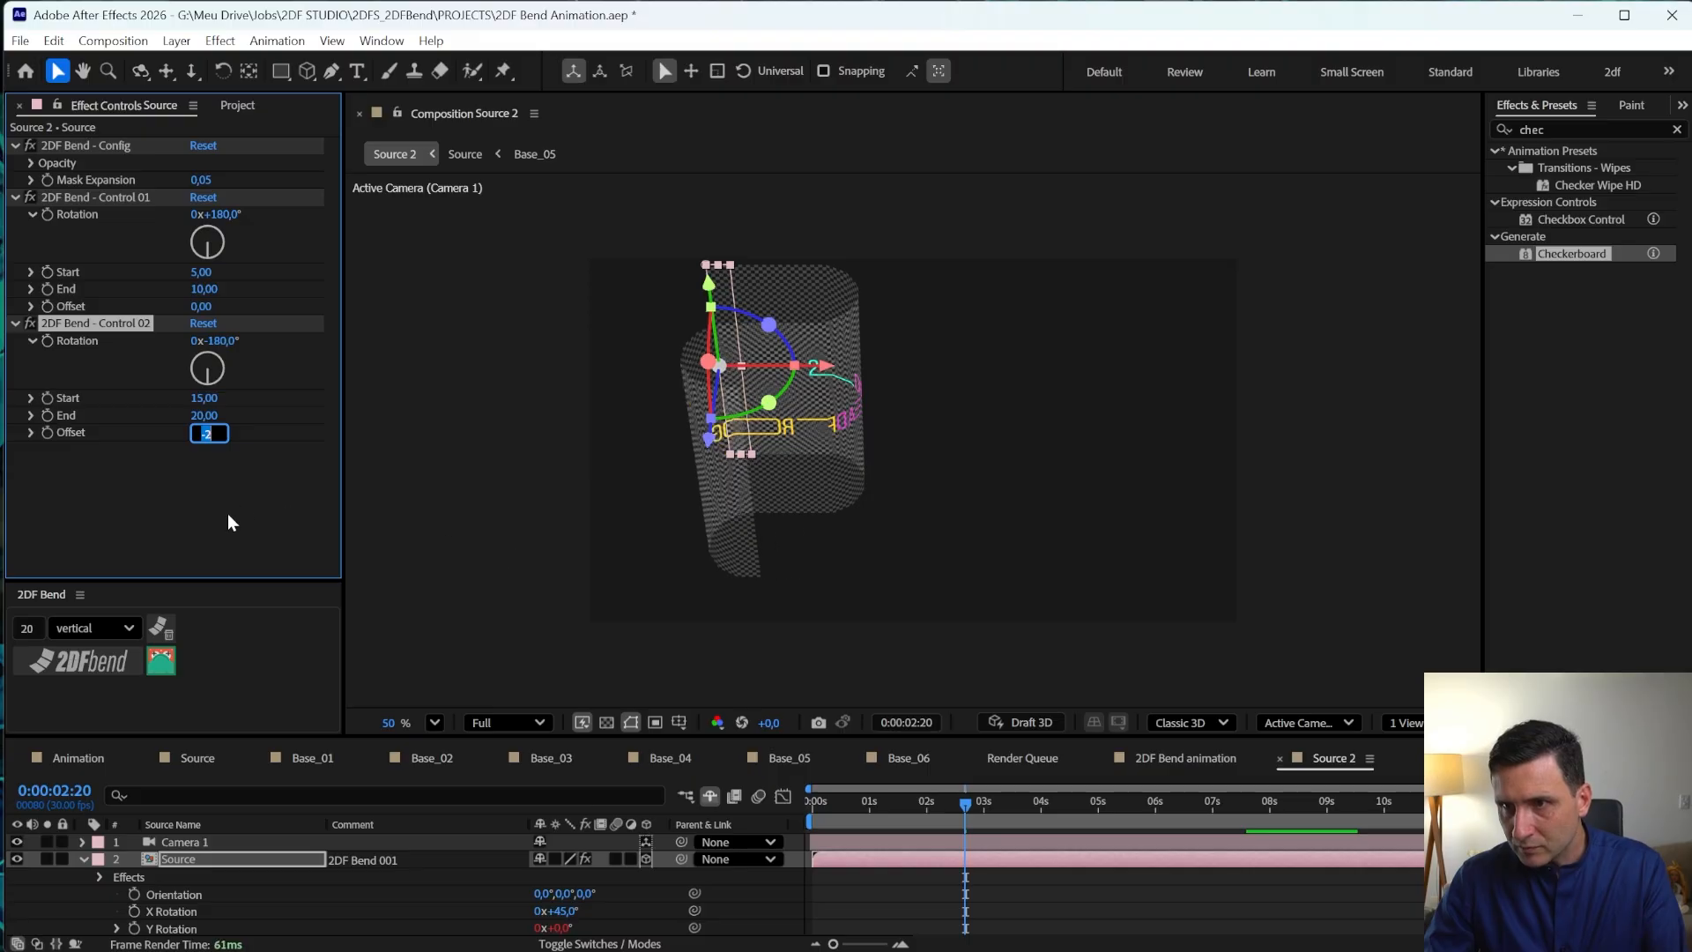
key("Up")
key("Up")
key("Return")
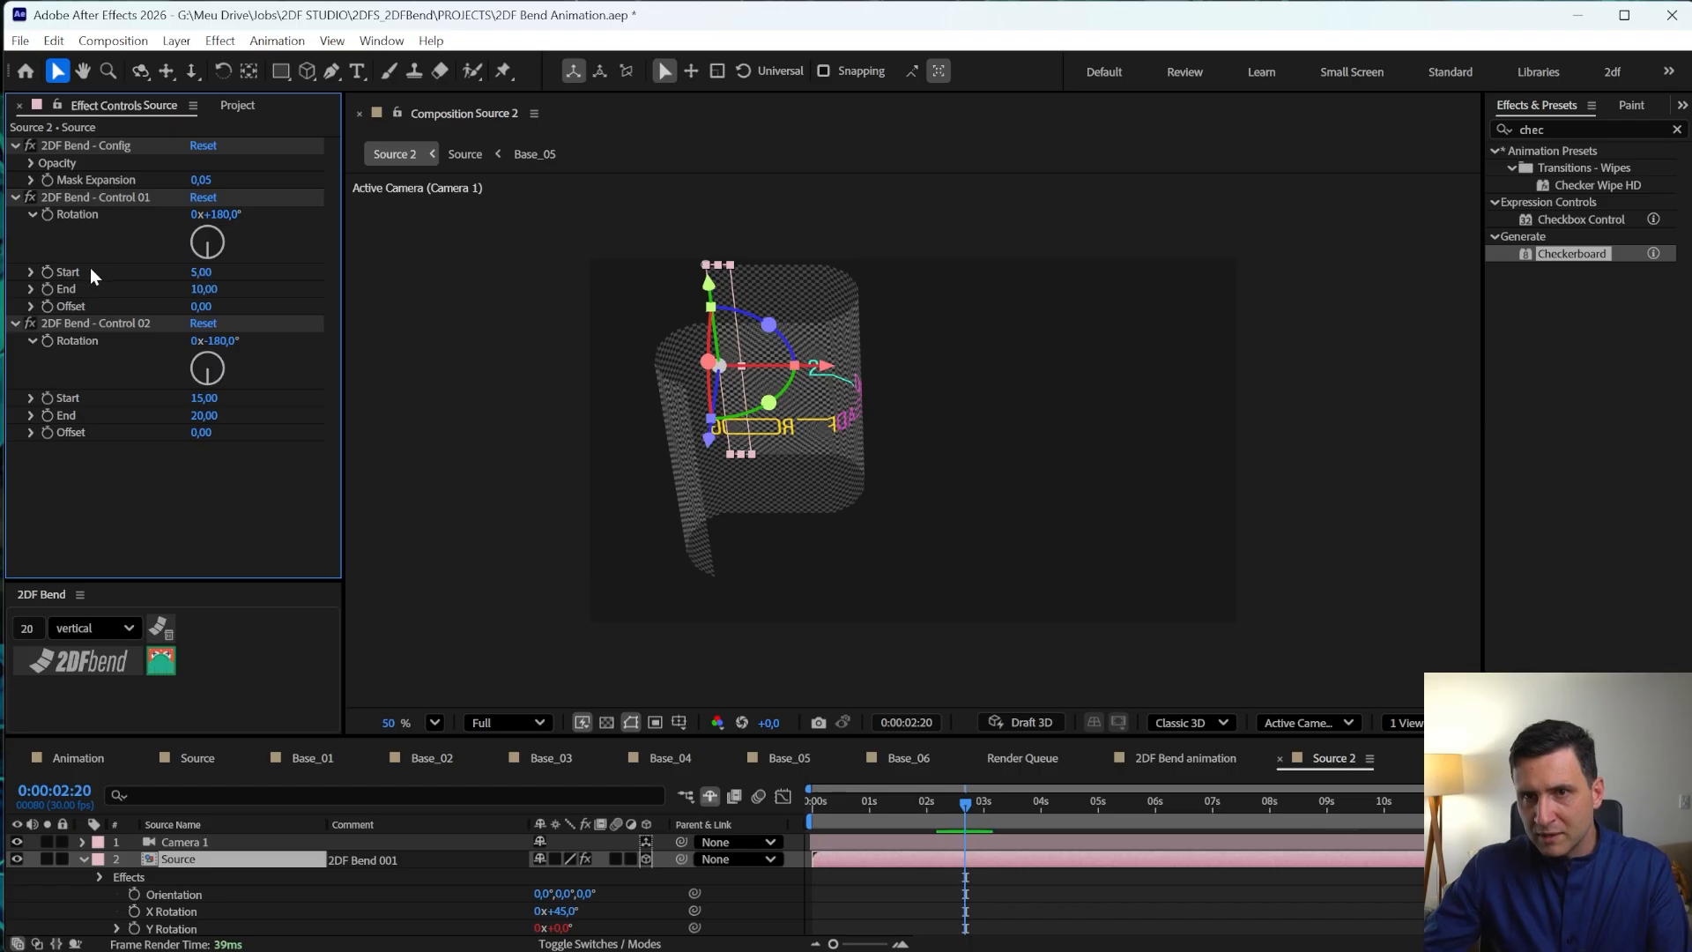
- Set the Start of 2DF Bend - Control 01 to 0 and its End to 5
left_click(201, 272)
type("0")
key("Return")
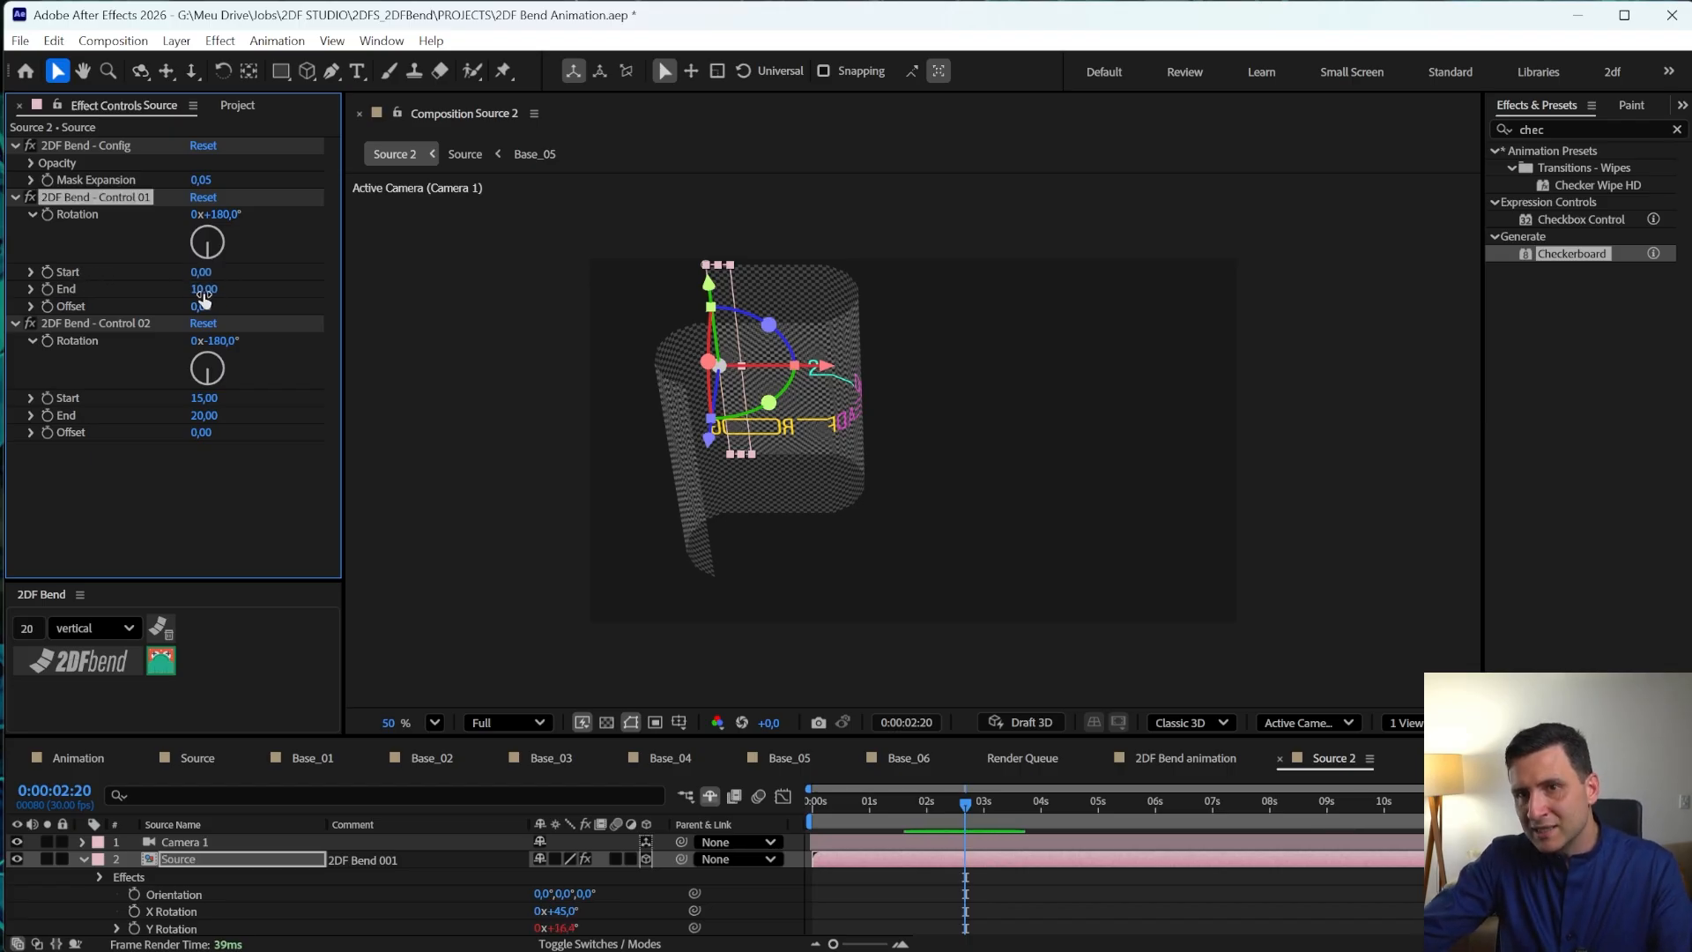
left_click(202, 289)
type("5")
key("Return")
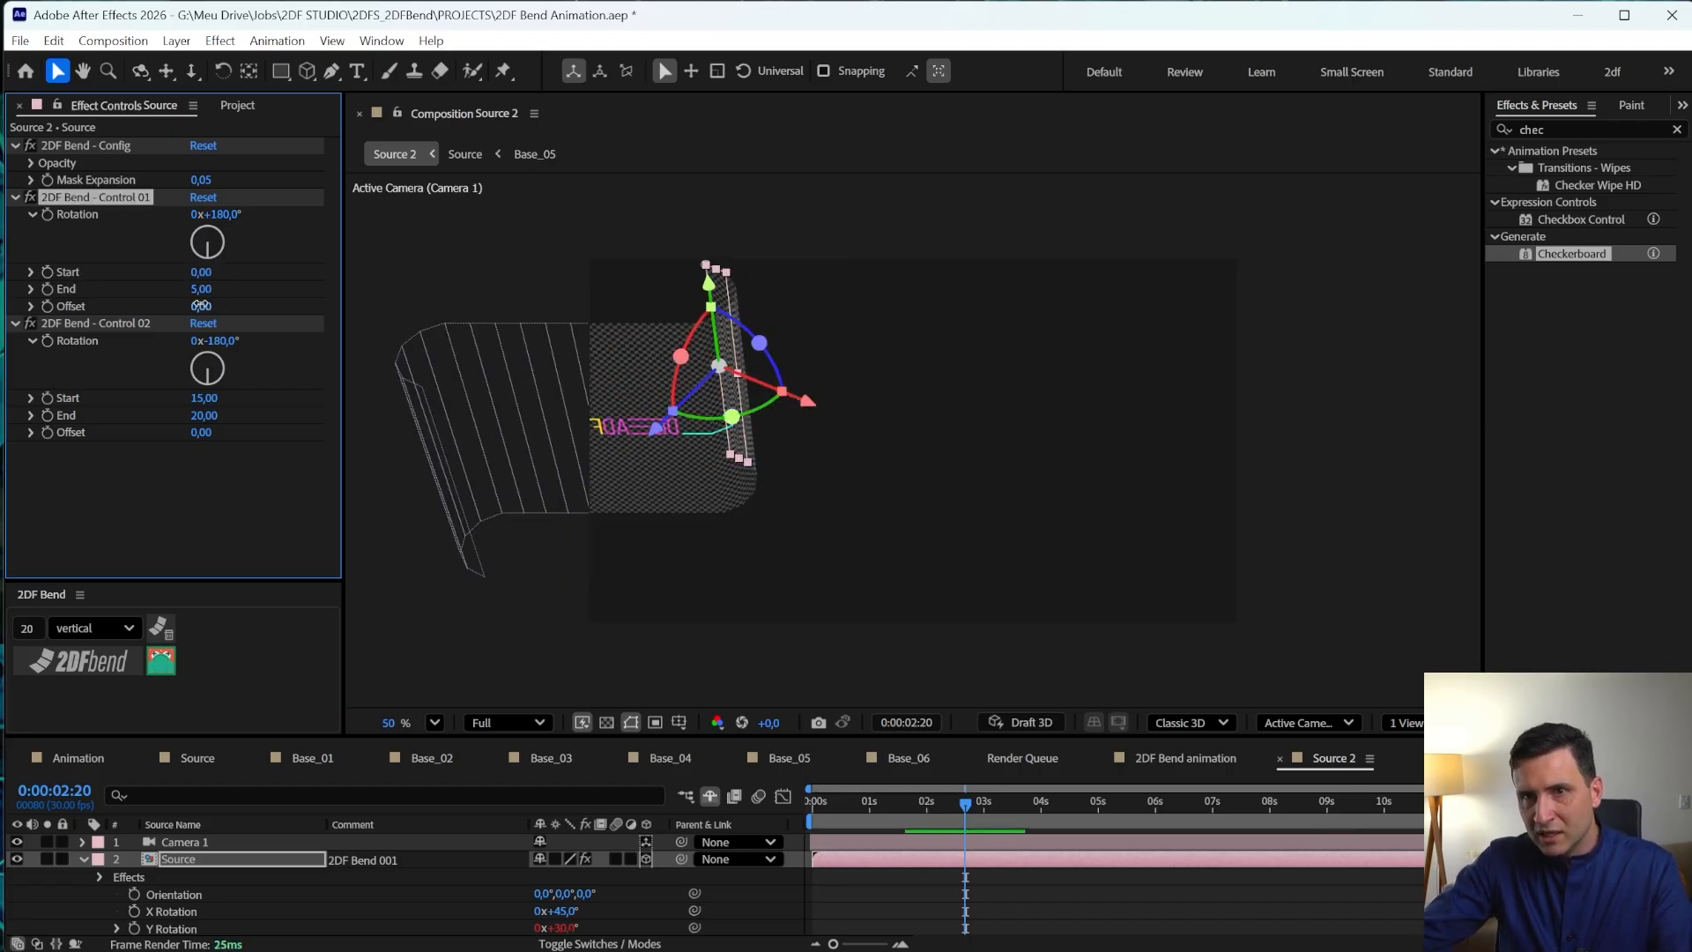
- Raise the Offset of 2DF Bend - Control 01 one strip at a time to 6
left_click(201, 306)
key("Up")
key("Up")
key("Up")
key("Up")
key("Up")
key("Up")
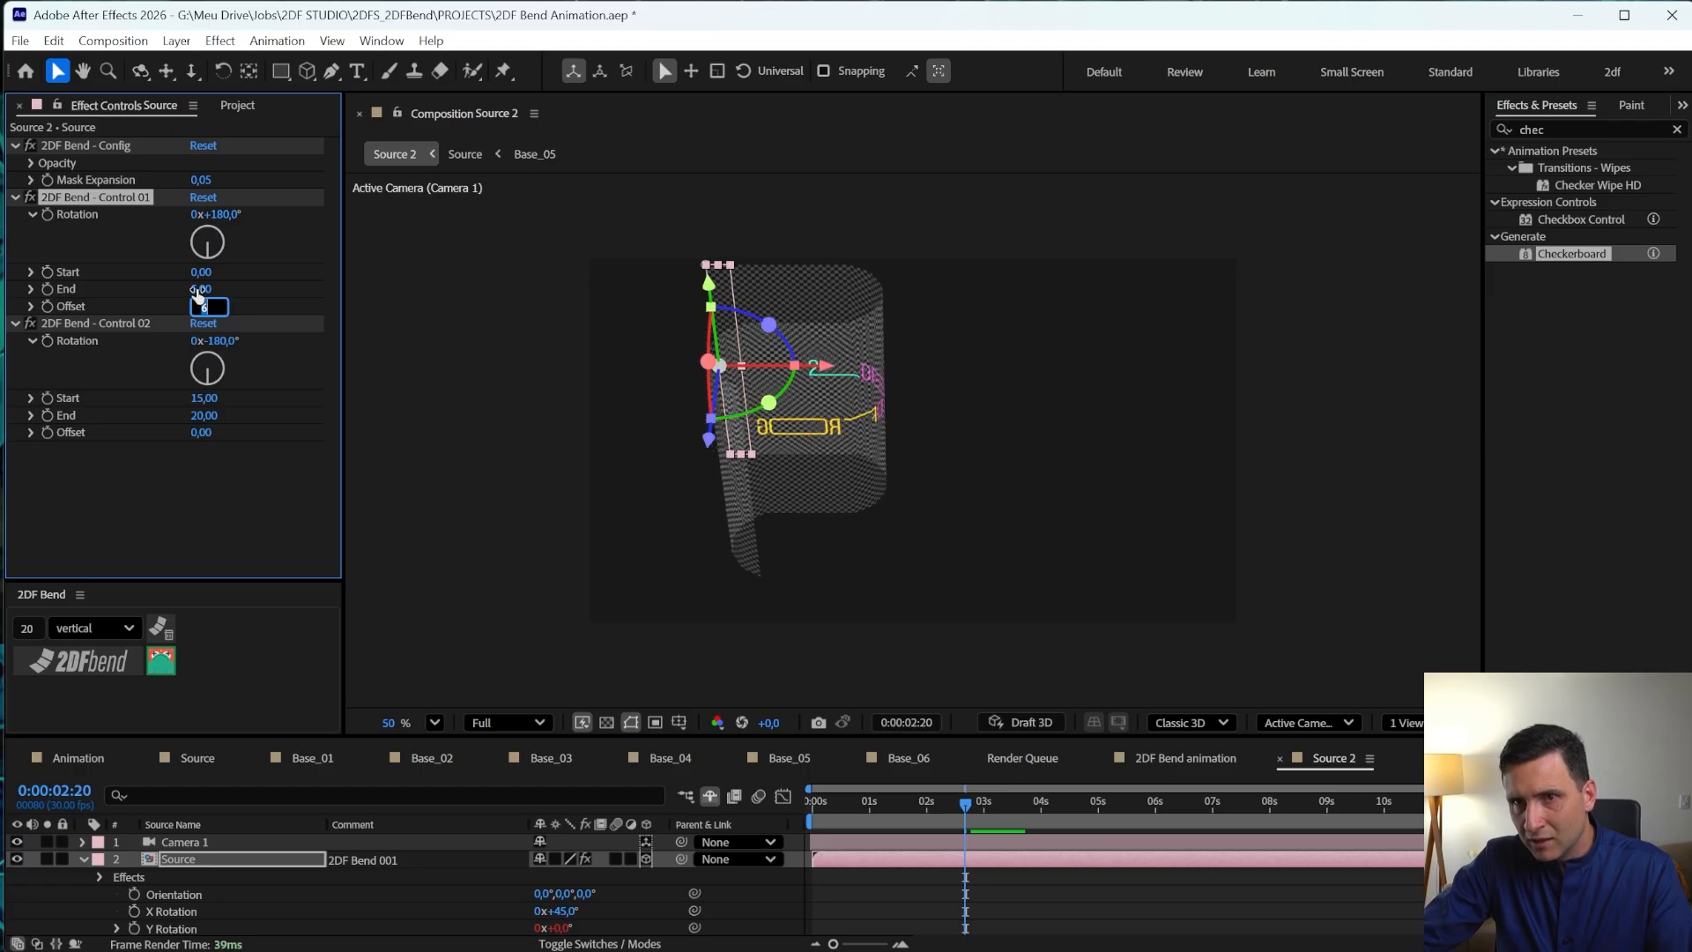
key("Return")
- Reduce the End value of 2DF Bend - Control 01 to 3
left_click(203, 289)
type("4")
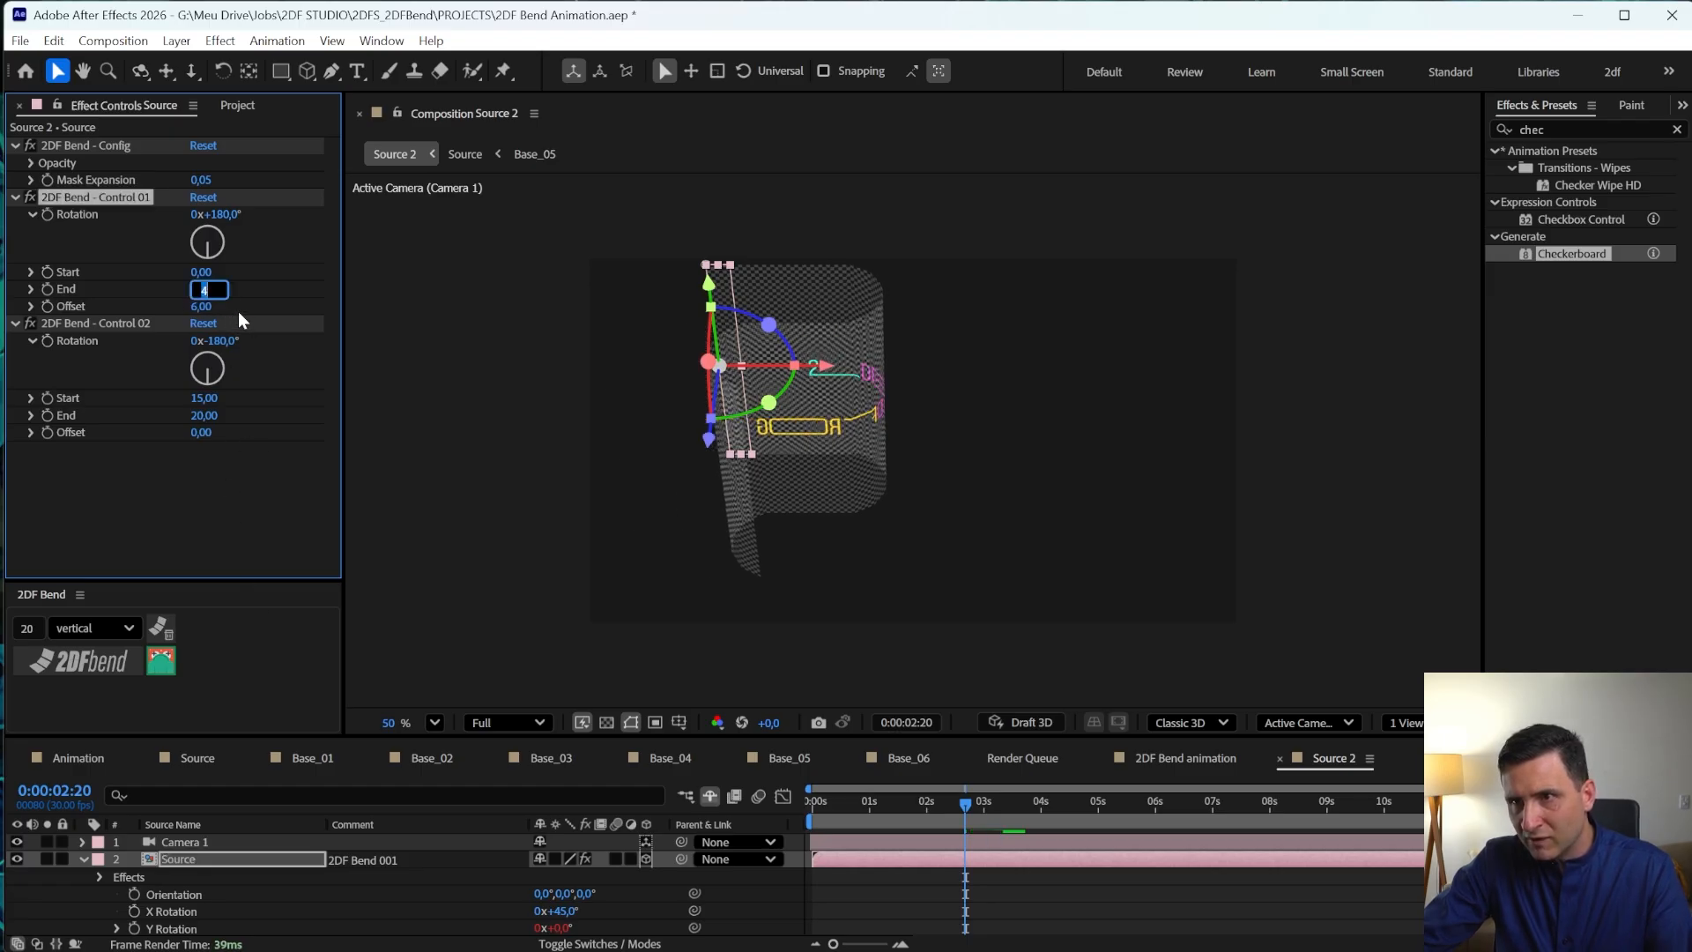
key("Down")
left_click(195, 500)
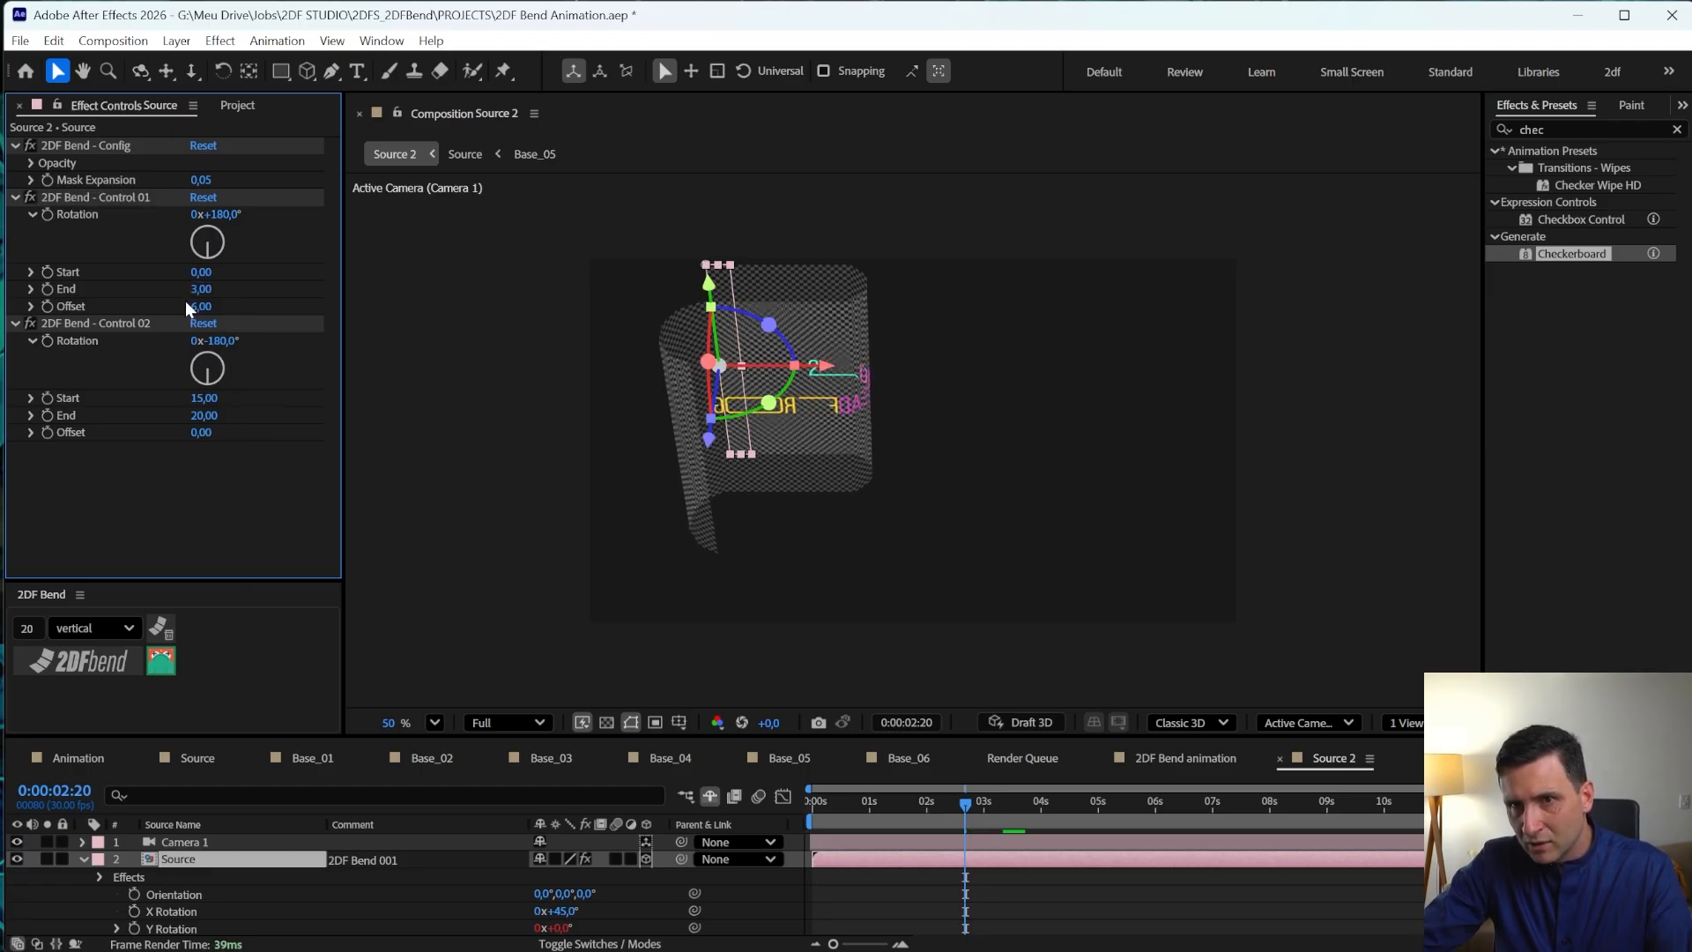
- Step the Offset of 2DF Bend - Control 01 up and down to slide the bend, leaving it at 5
key("Up")
key("Down")
key("Down")
key("Down")
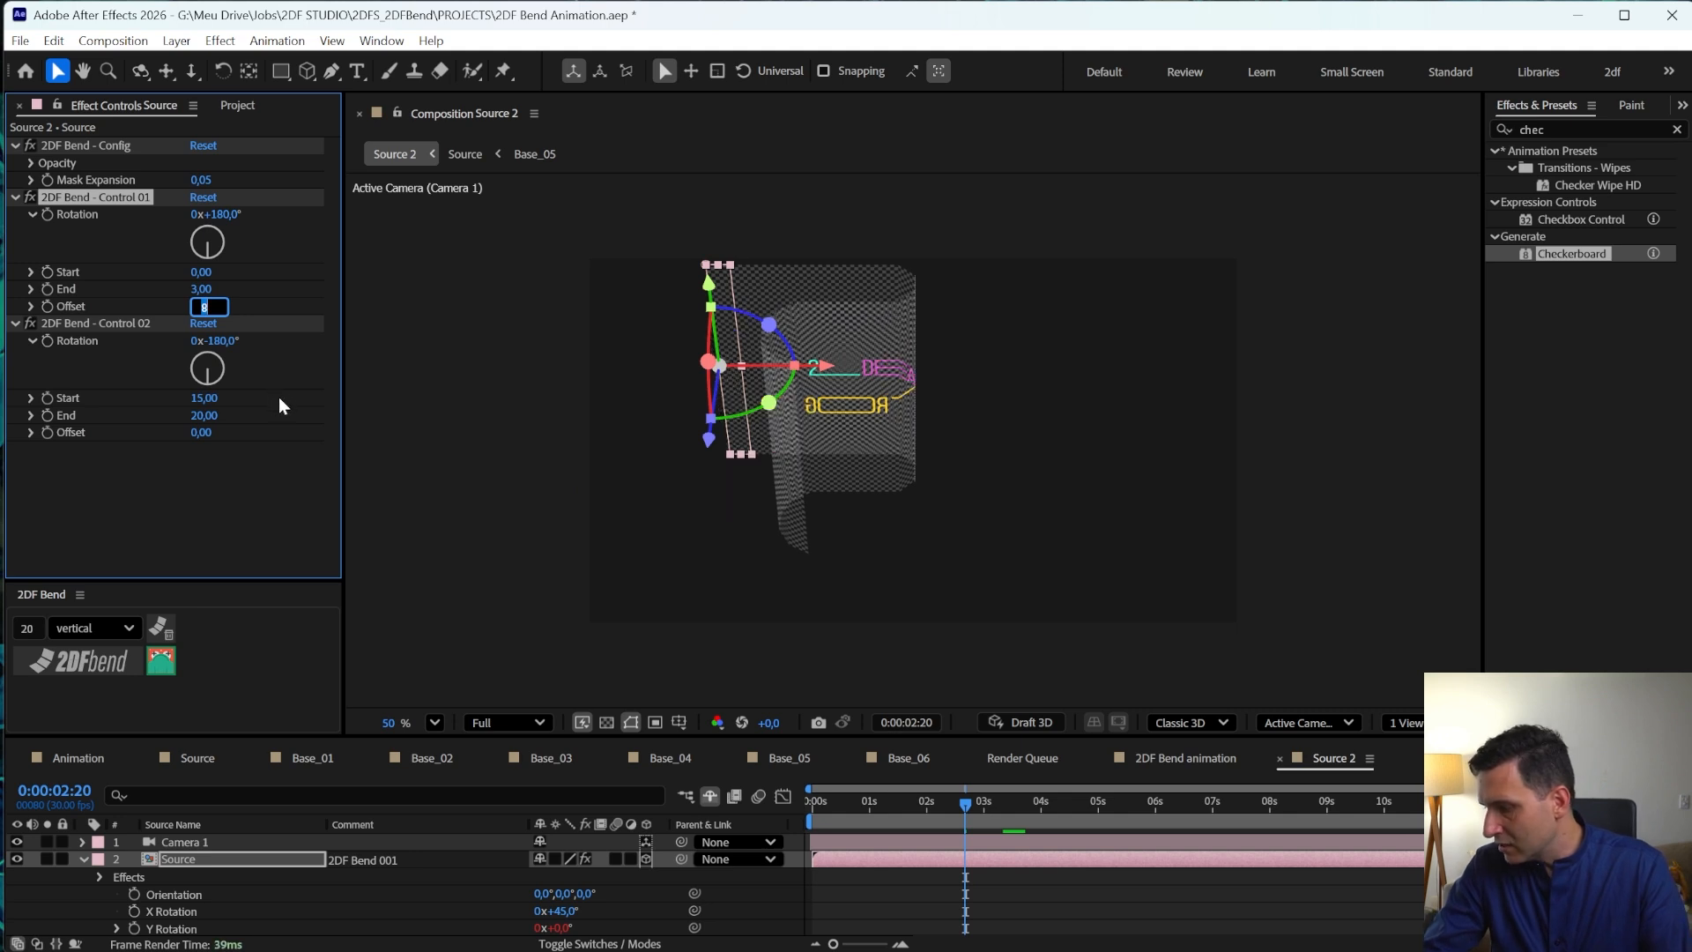
key("Up")
key("Up")
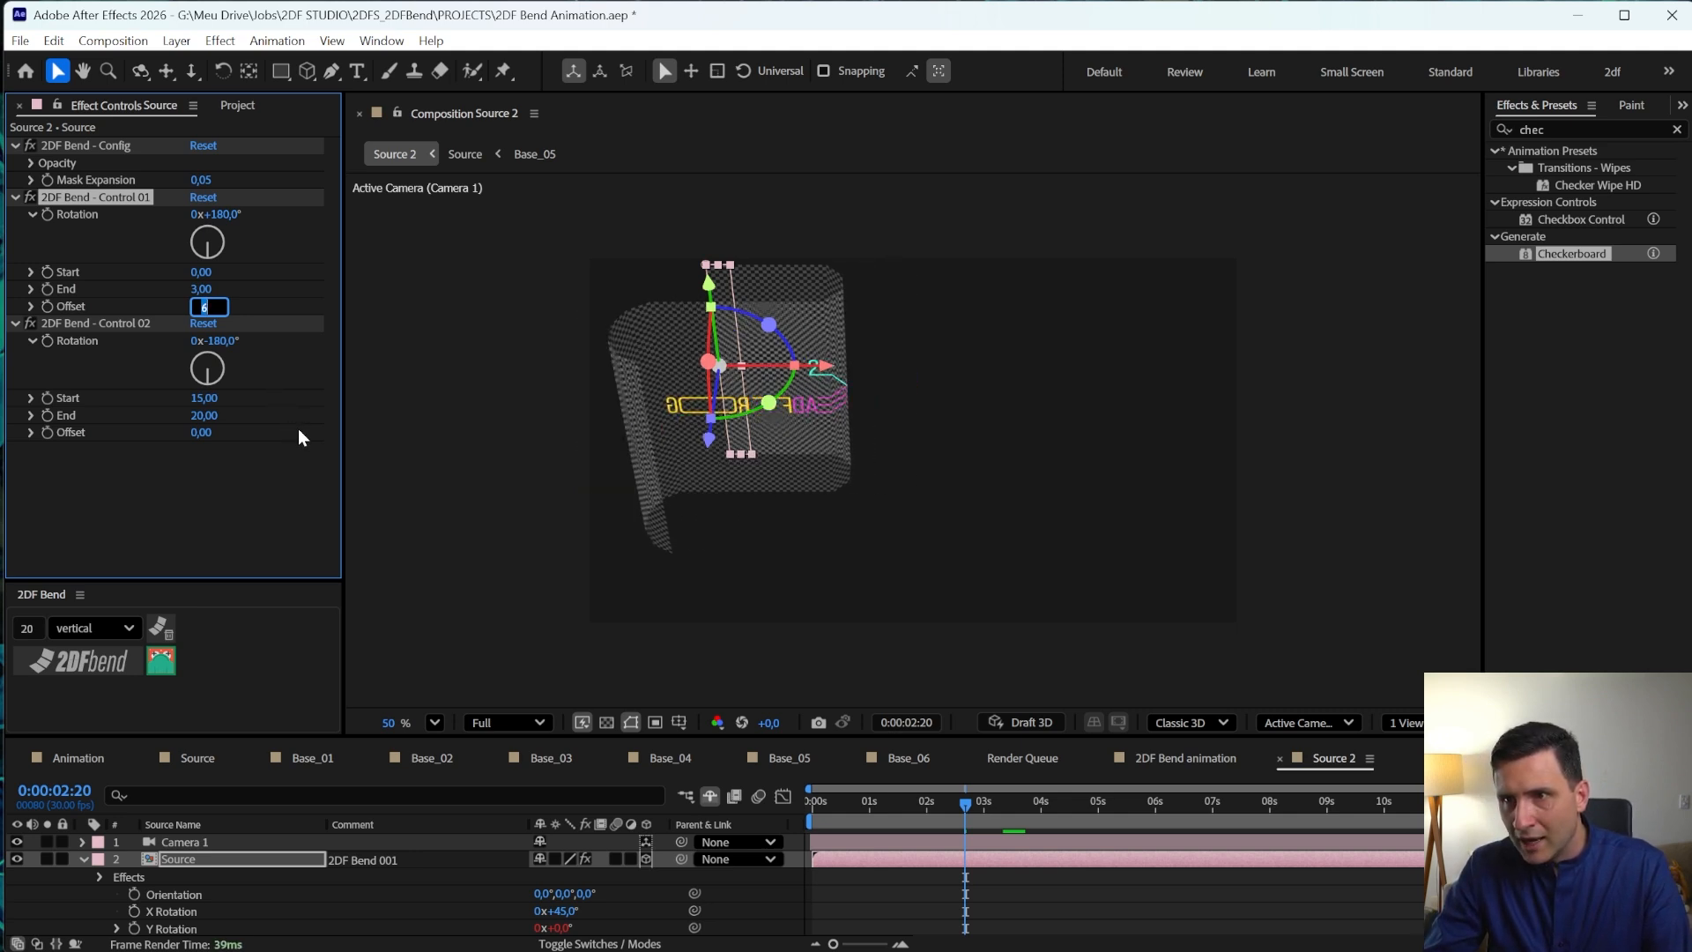
left_click(144, 430)
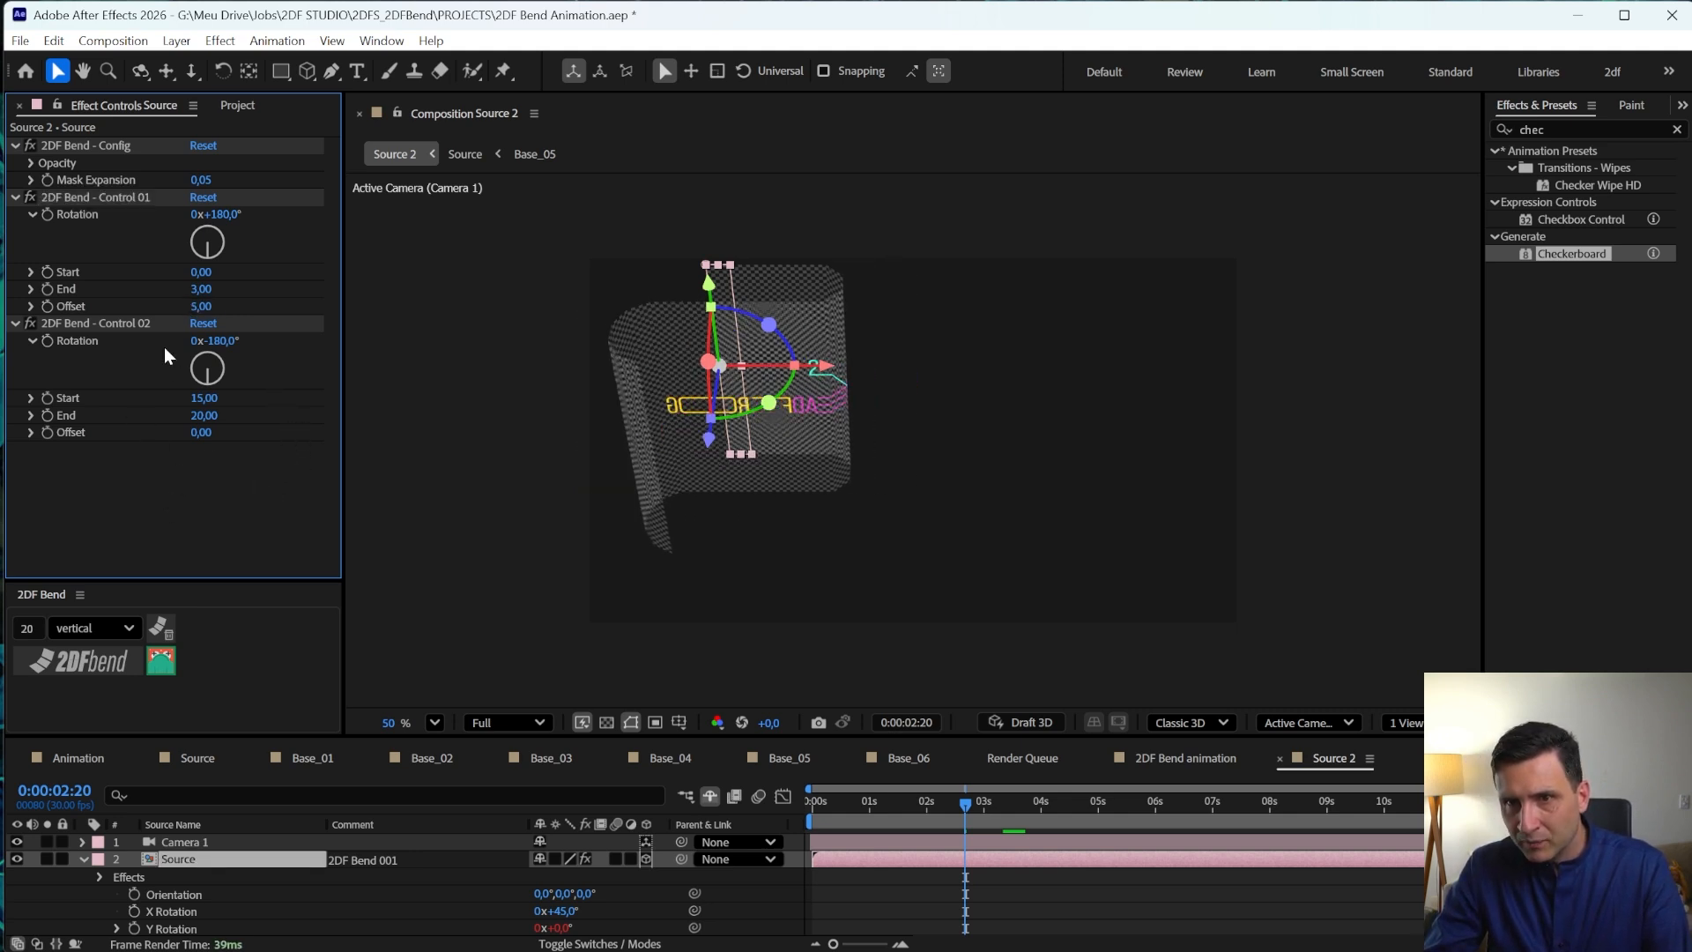
- Set 2DF Bend - Control 02 to Start 0, End 3 and Offset 15, and preview the animation
left_click(203, 399)
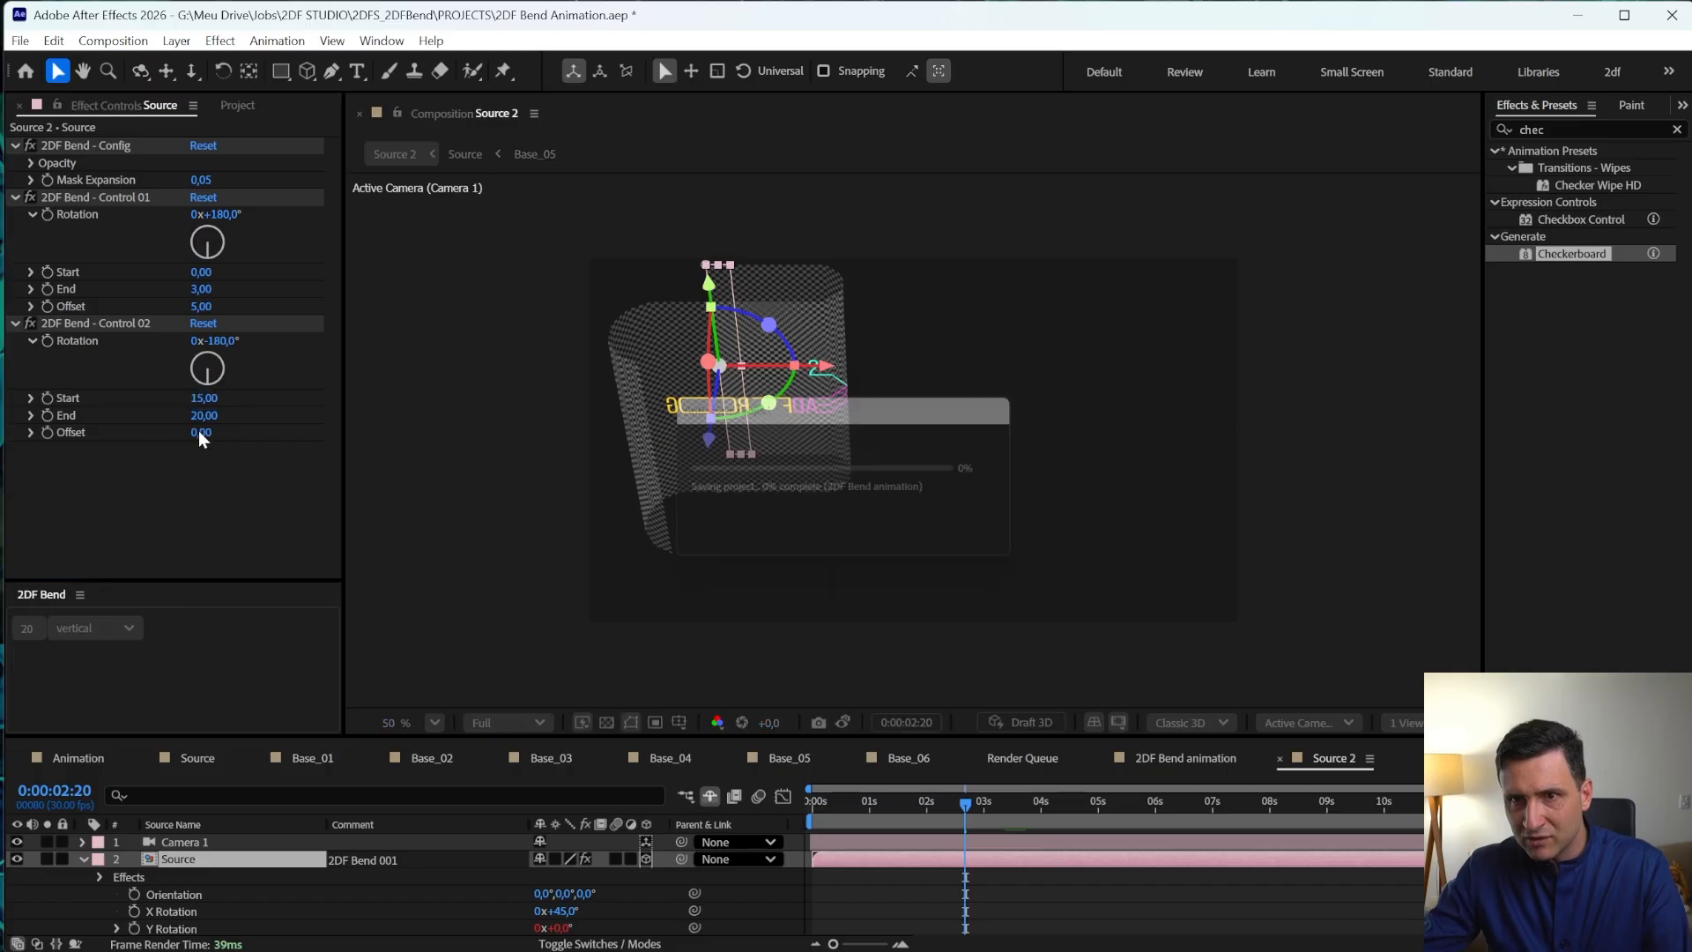
type("0")
key("Return")
left_click(200, 416)
type("3")
key("Return")
left_click(200, 432)
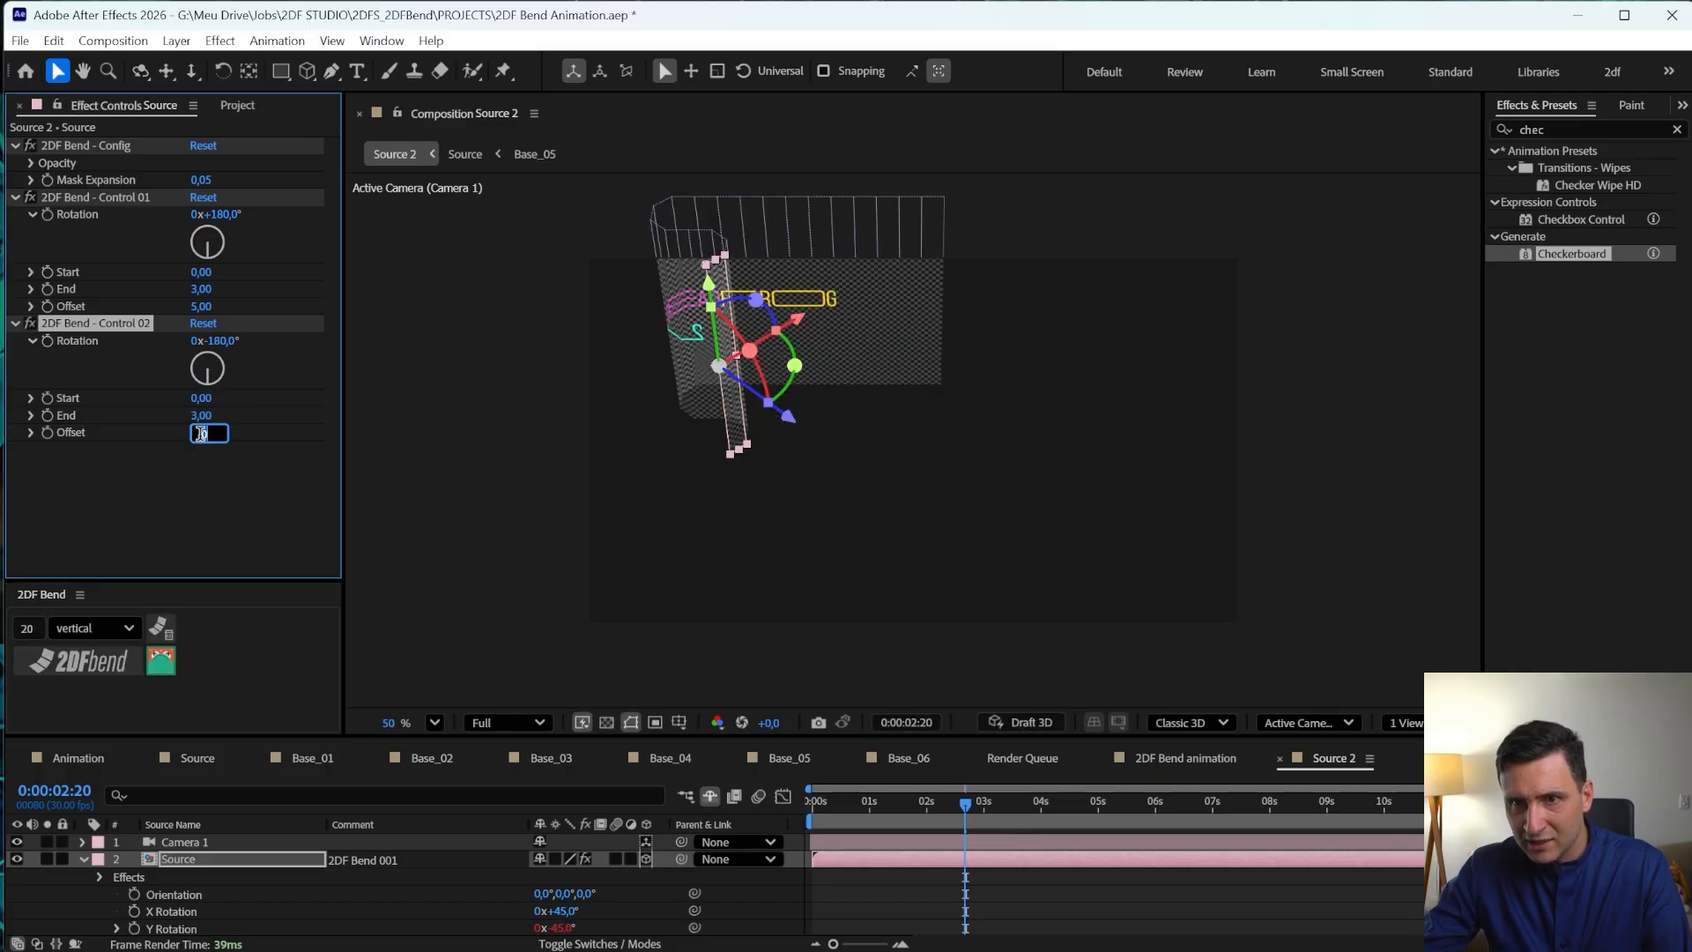
type("15")
key("Return")
left_click(192, 484)
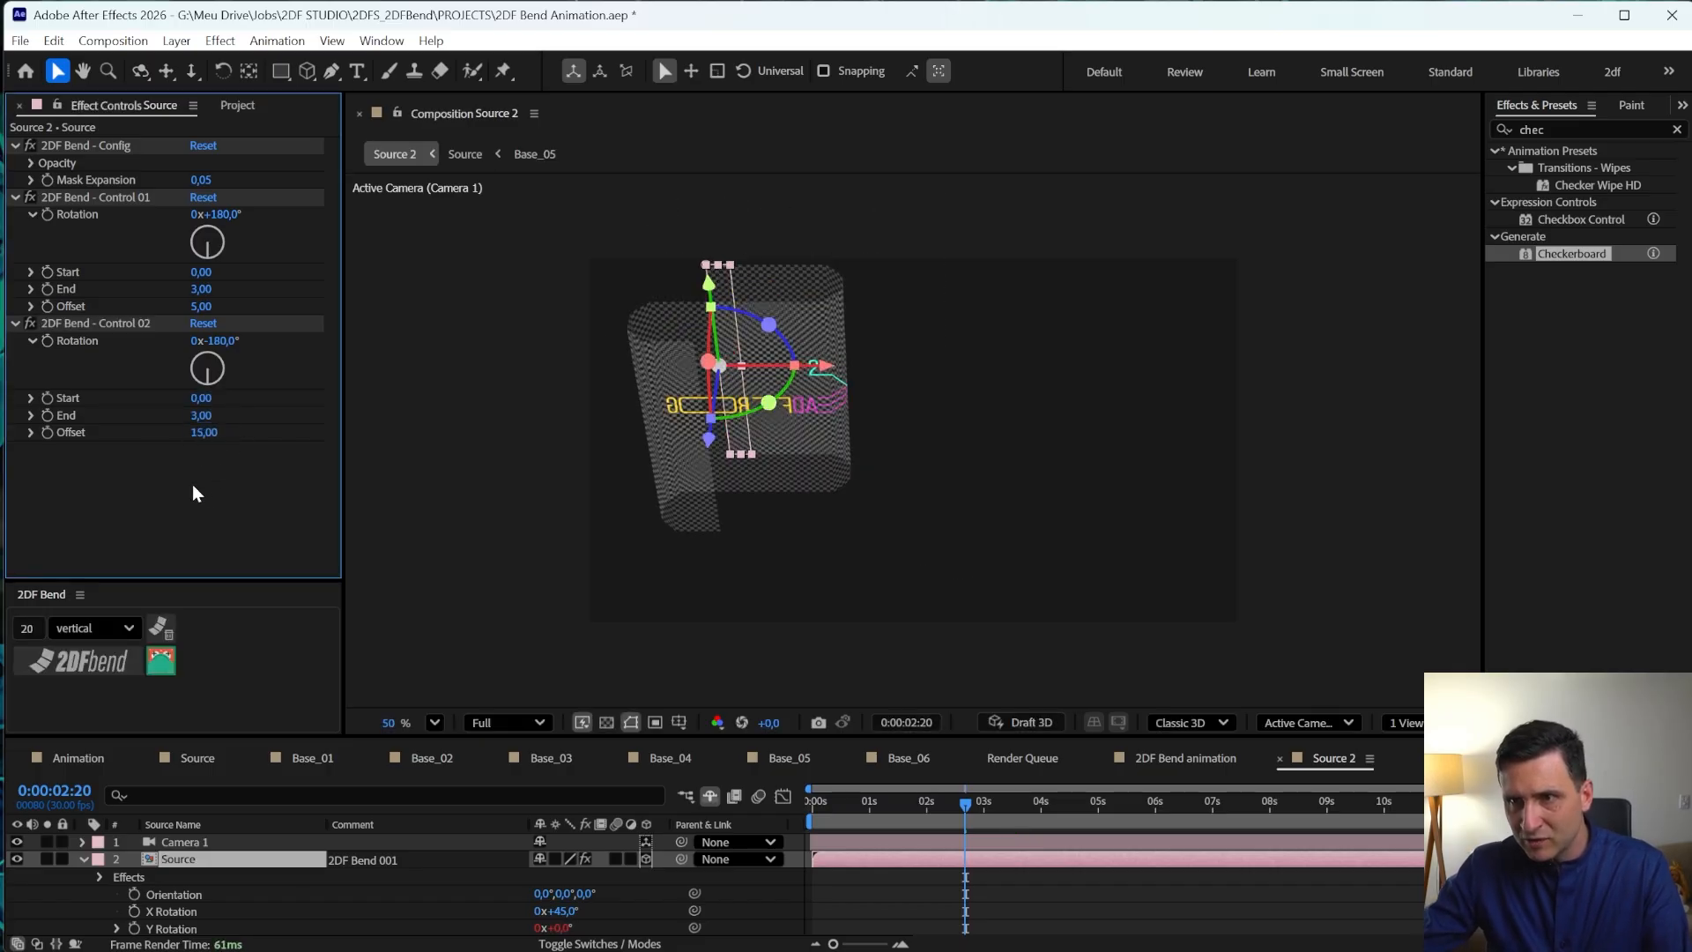
key("space")
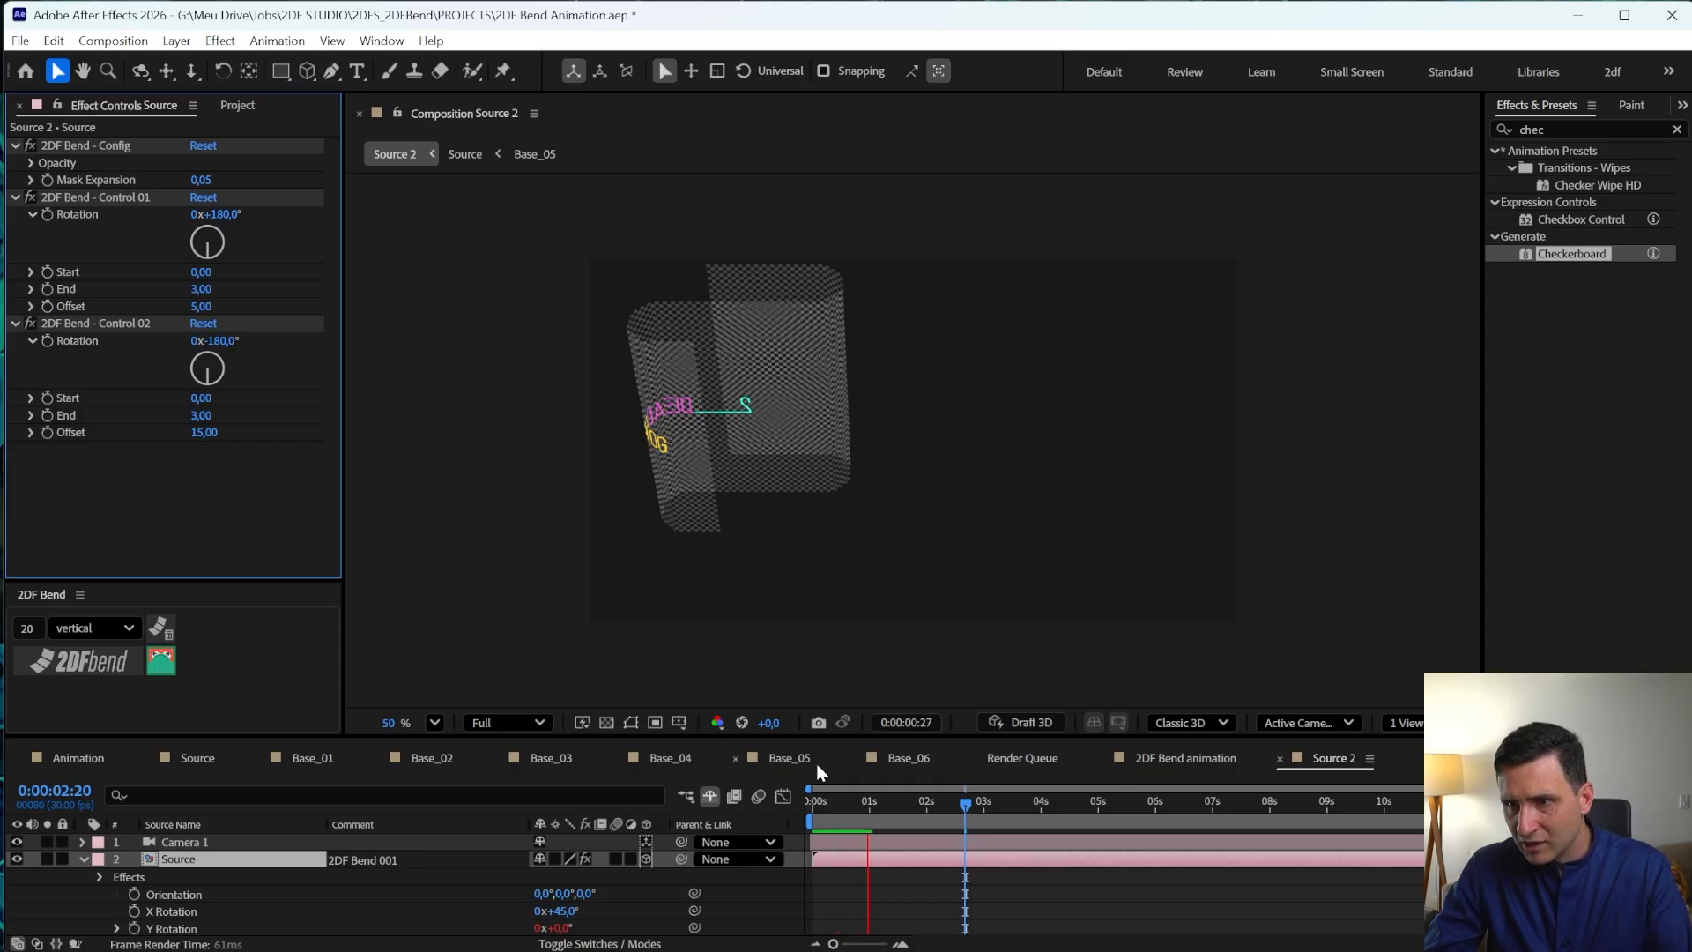
- Return to the first frame and lower the Offset of 2DF Bend - Control 02 one strip at a time to 10
mouse_move(809, 796)
left_mouse_down()
mouse_move(933, 809)
mouse_move(790, 821)
left_mouse_up()
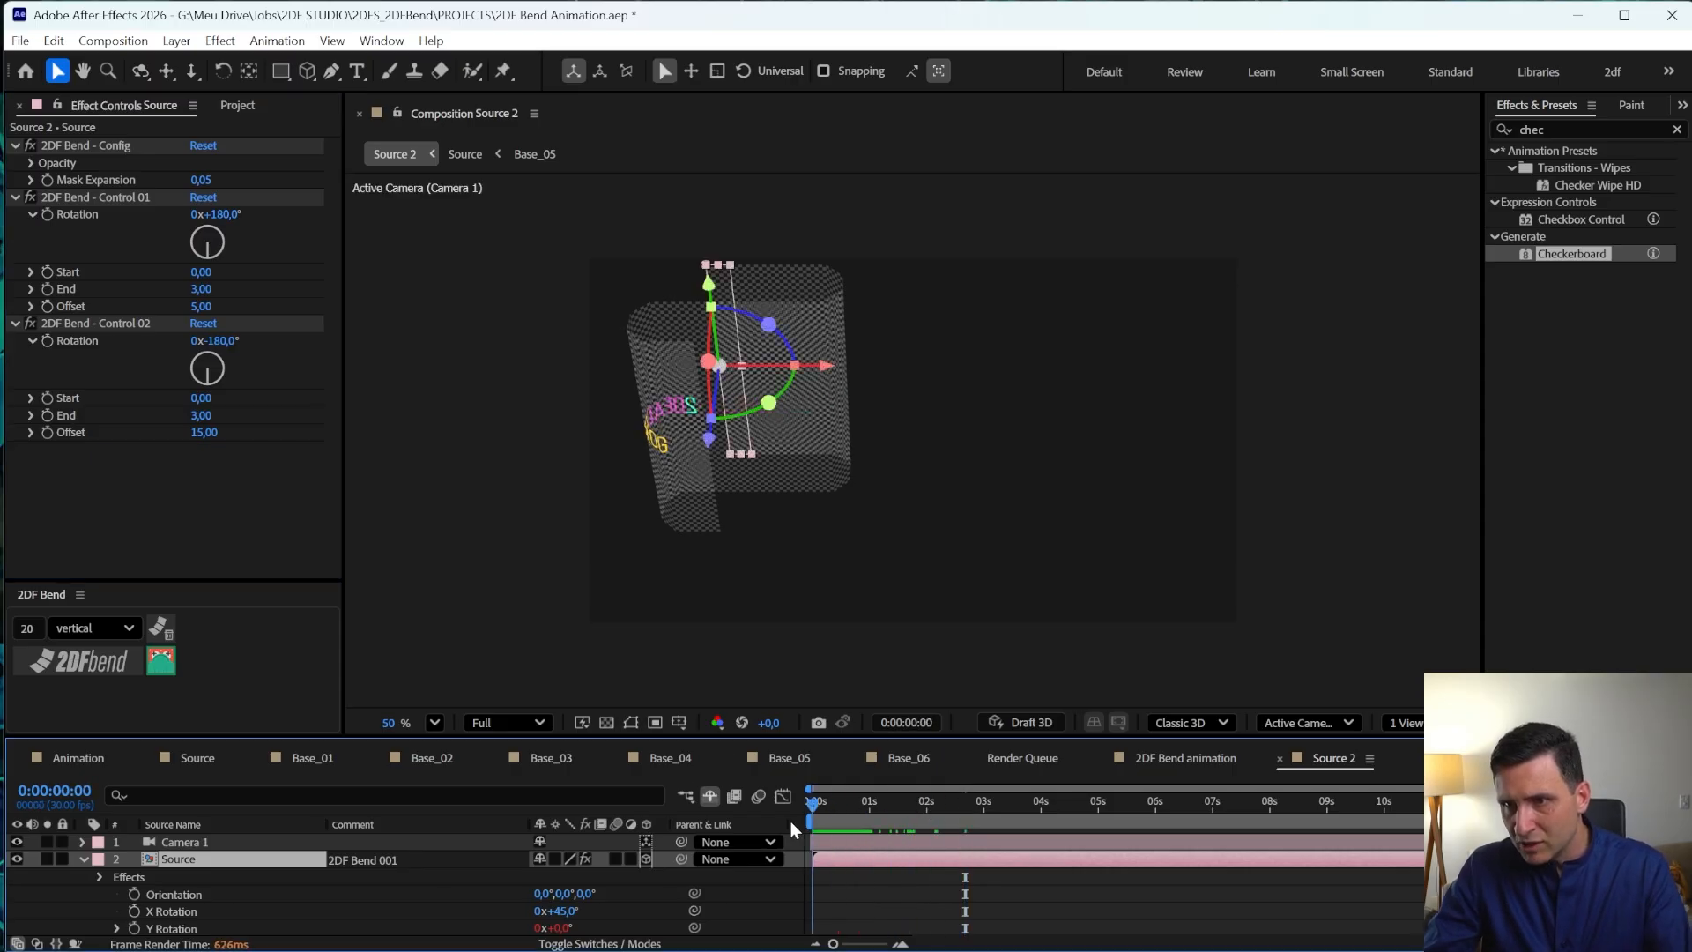
left_click(205, 433)
type("14")
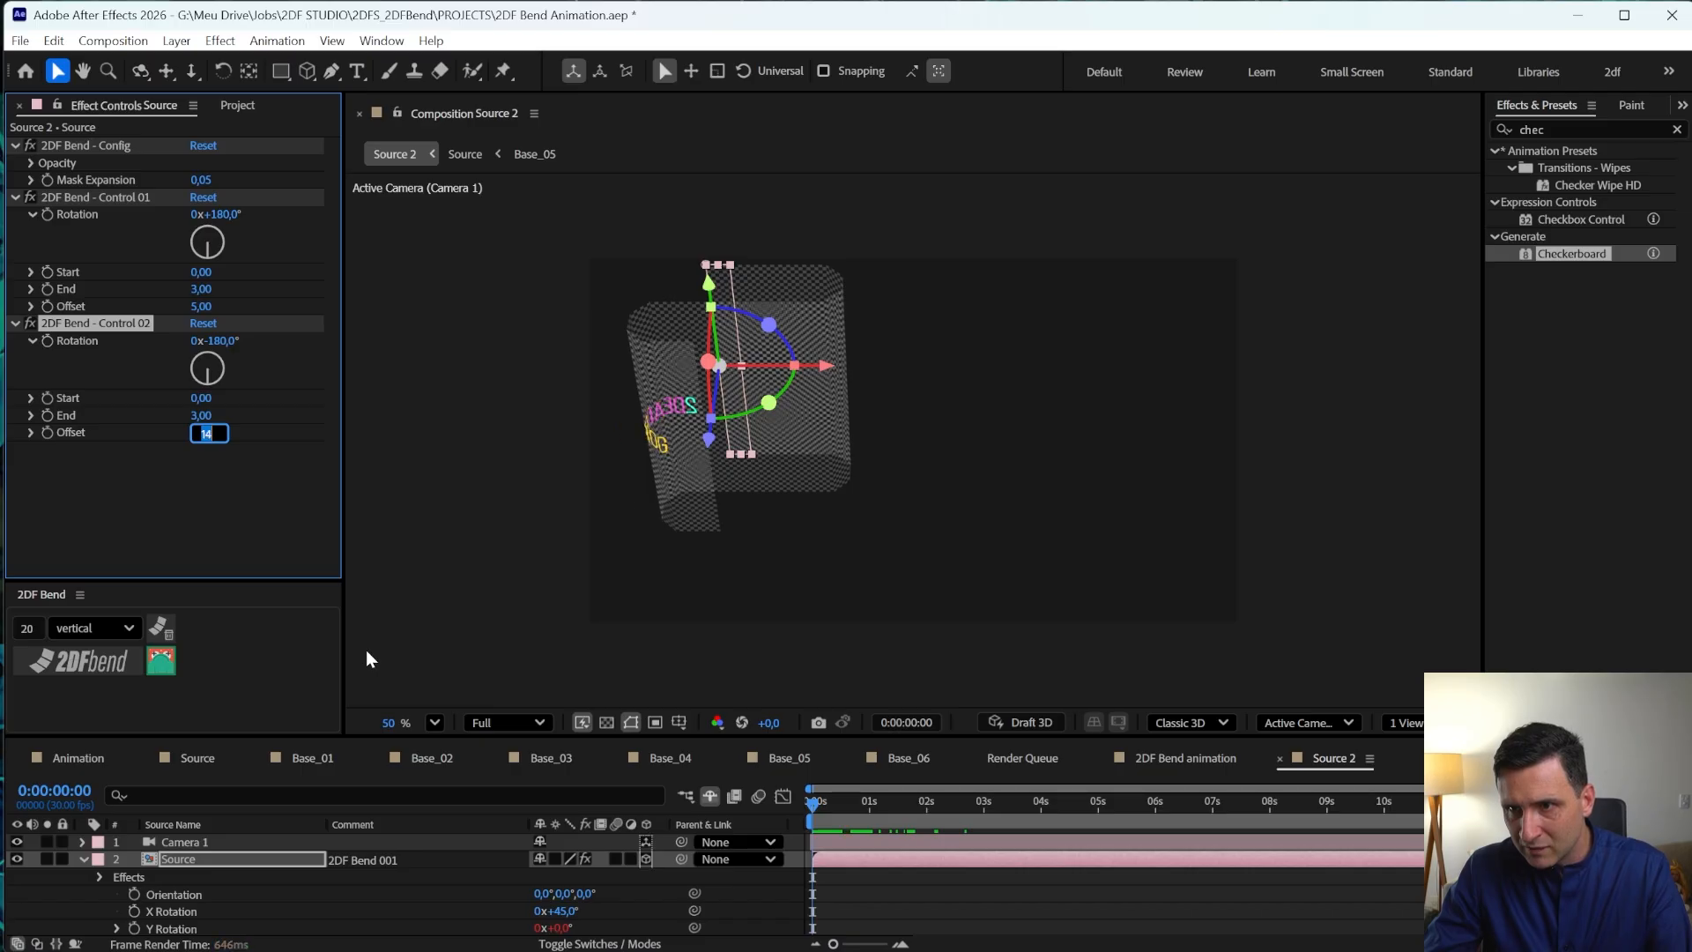
key("Down")
key("Down")
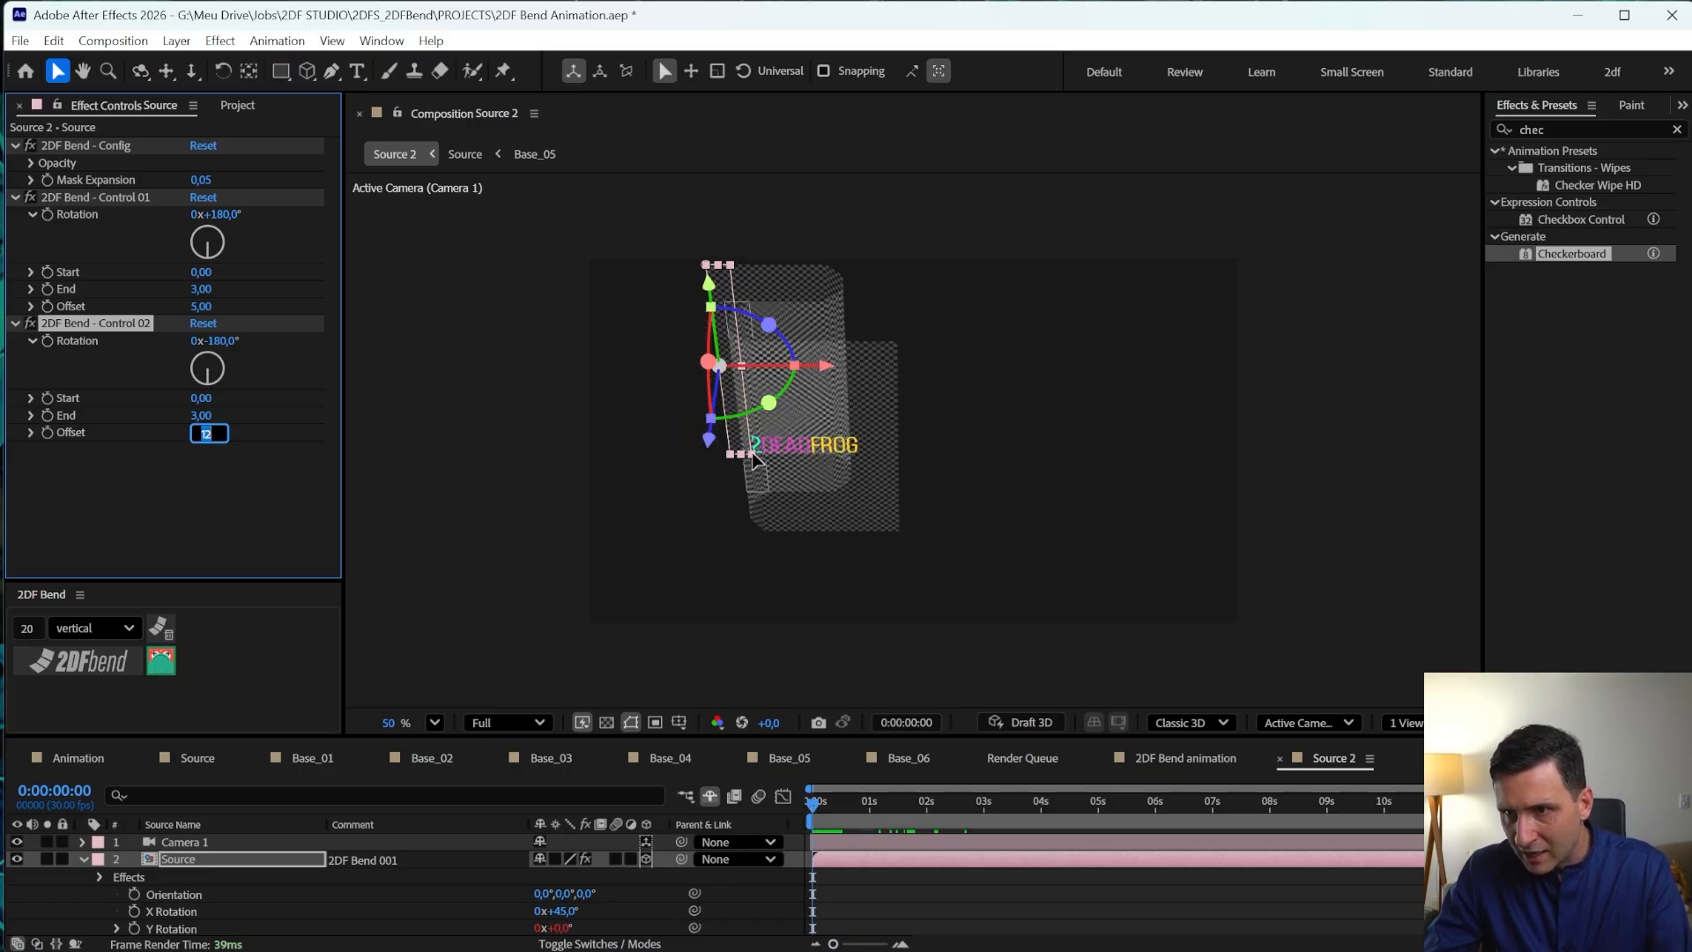
key("Down")
key("Down")
key("Down")
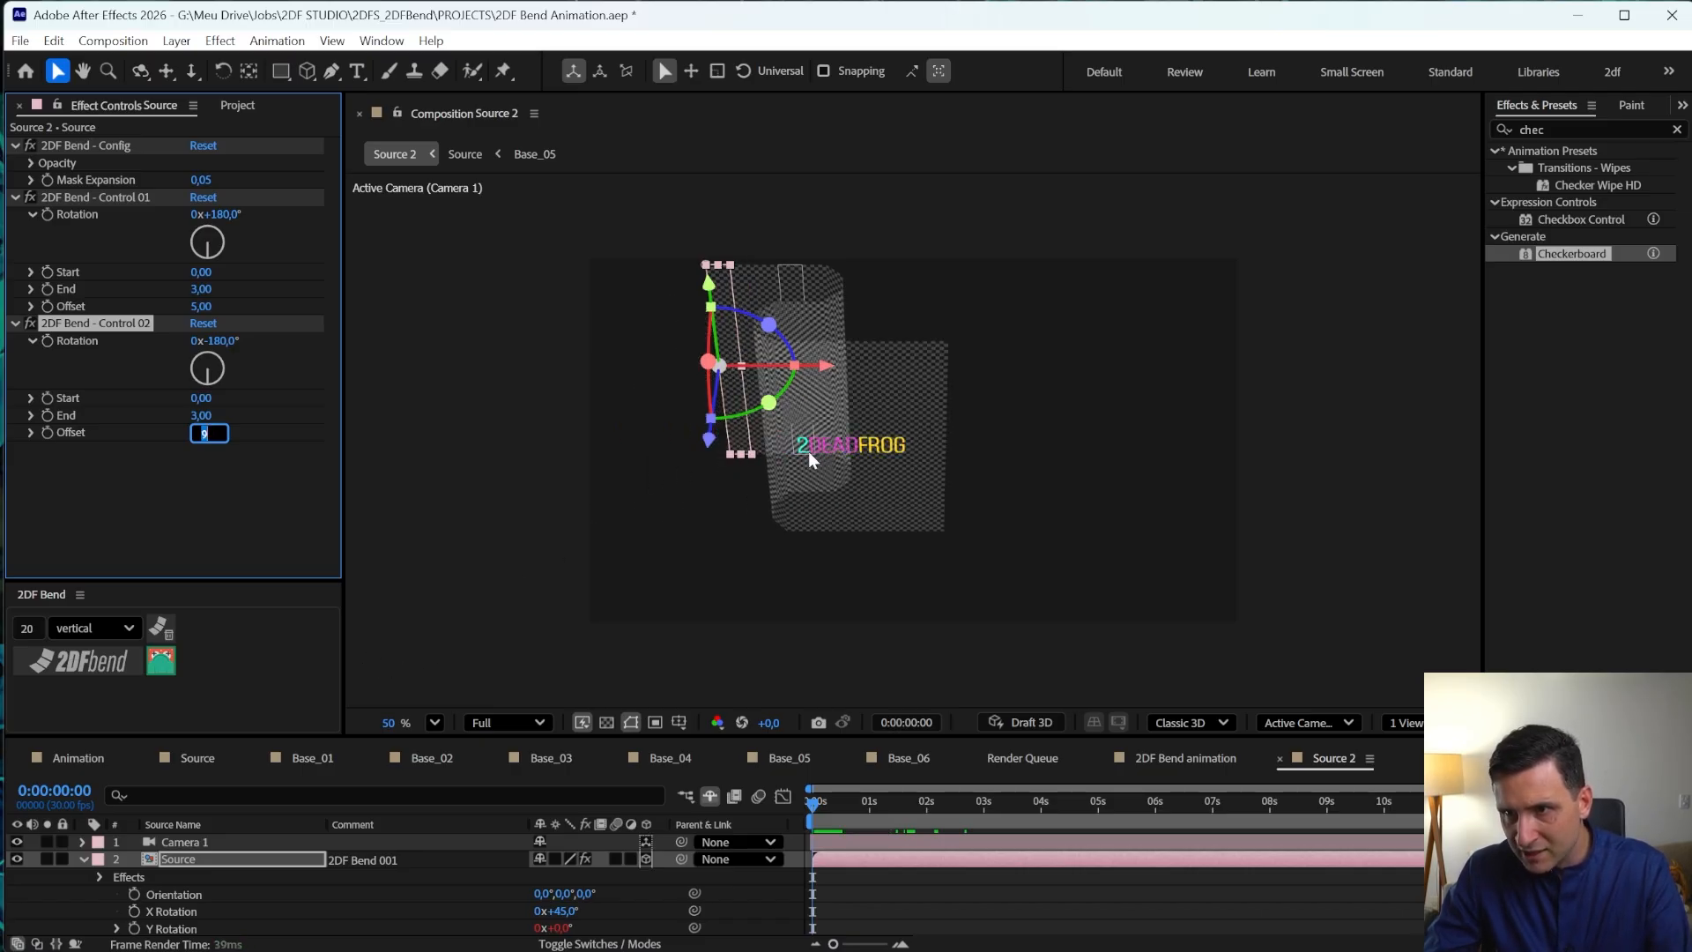
key("Up")
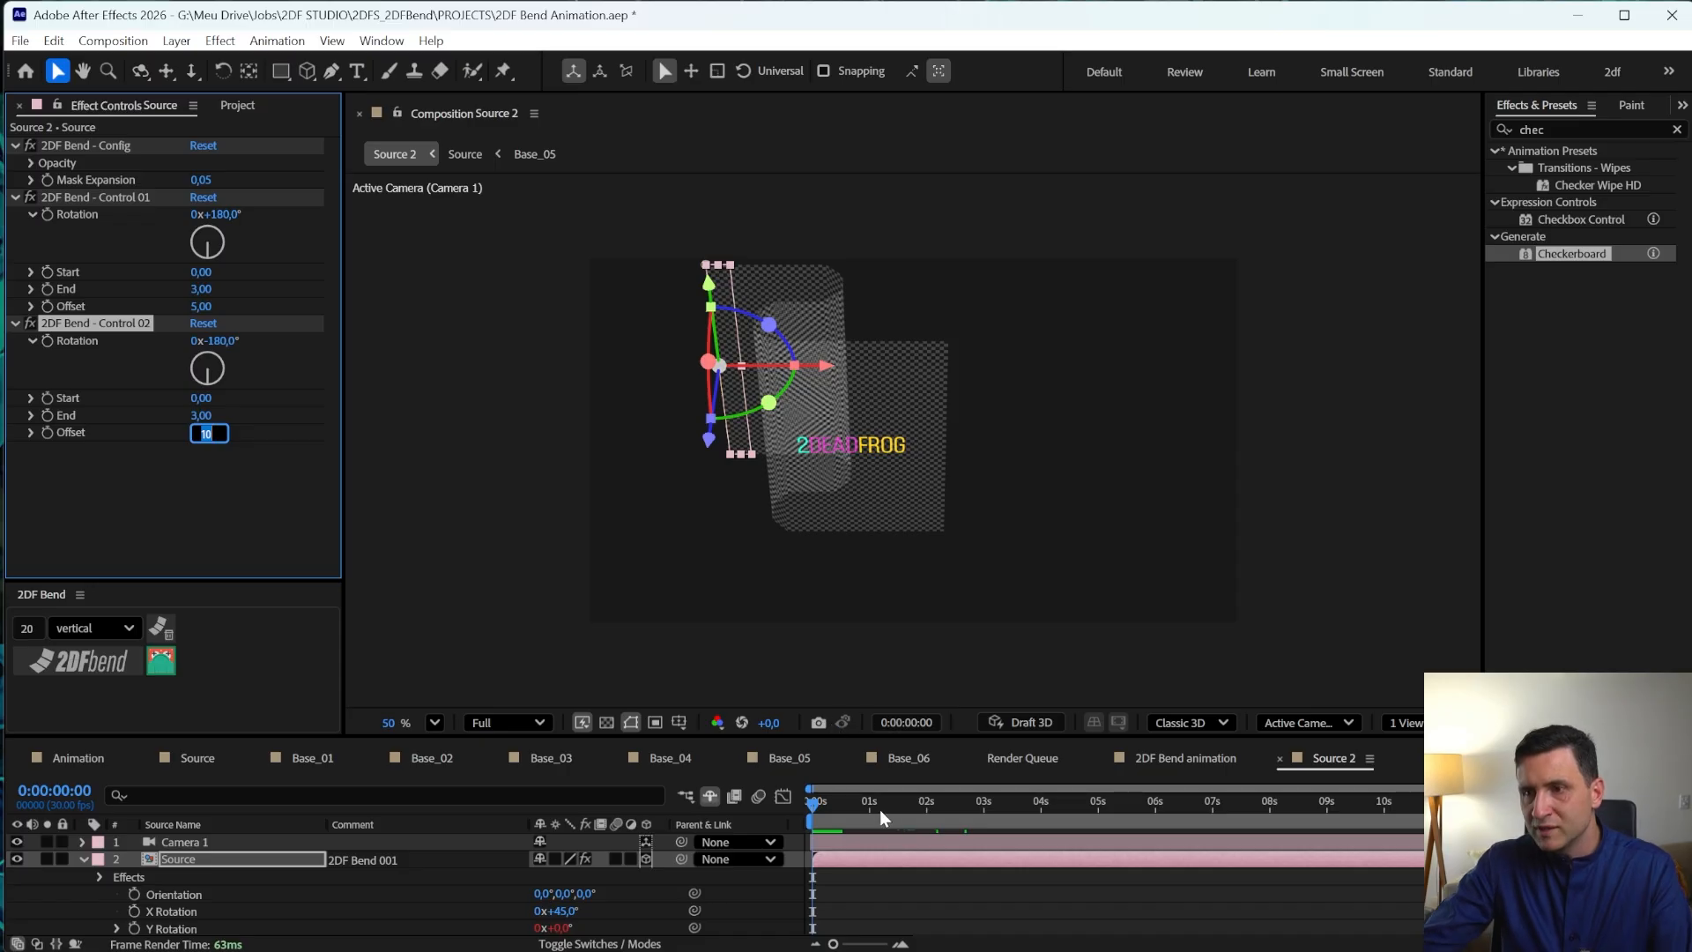
- Try lower Offset values on 2DF Bend - Control 01 and bring it back to 5
left_click(201, 306)
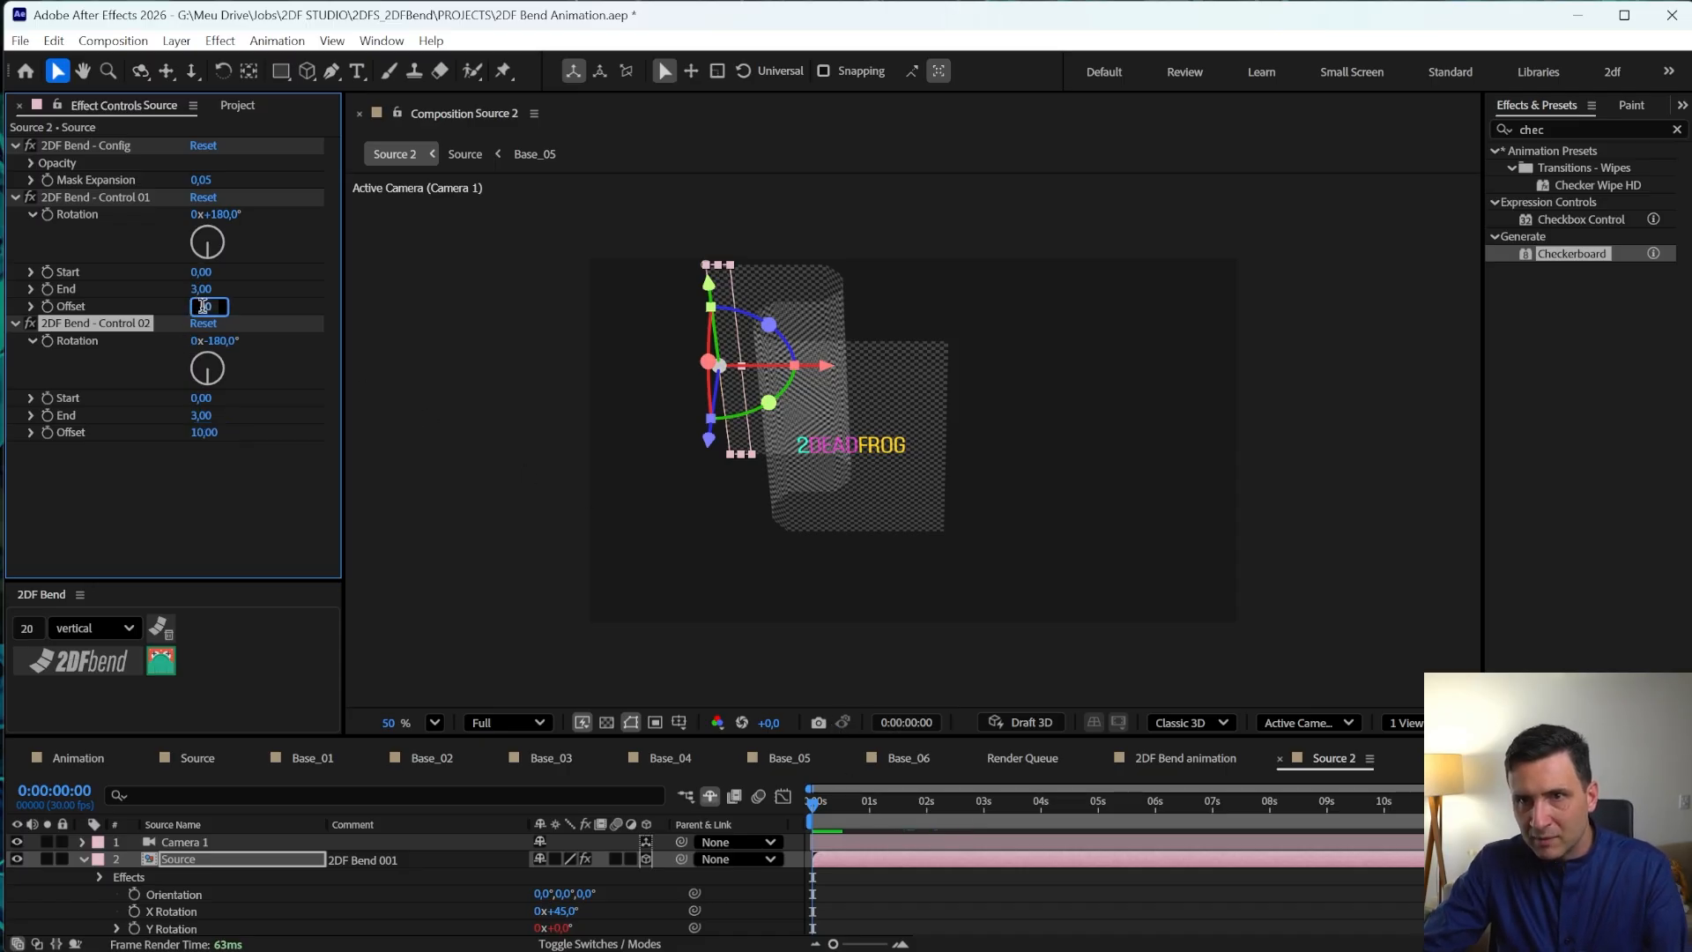
key("Down")
key("Down")
key("Down")
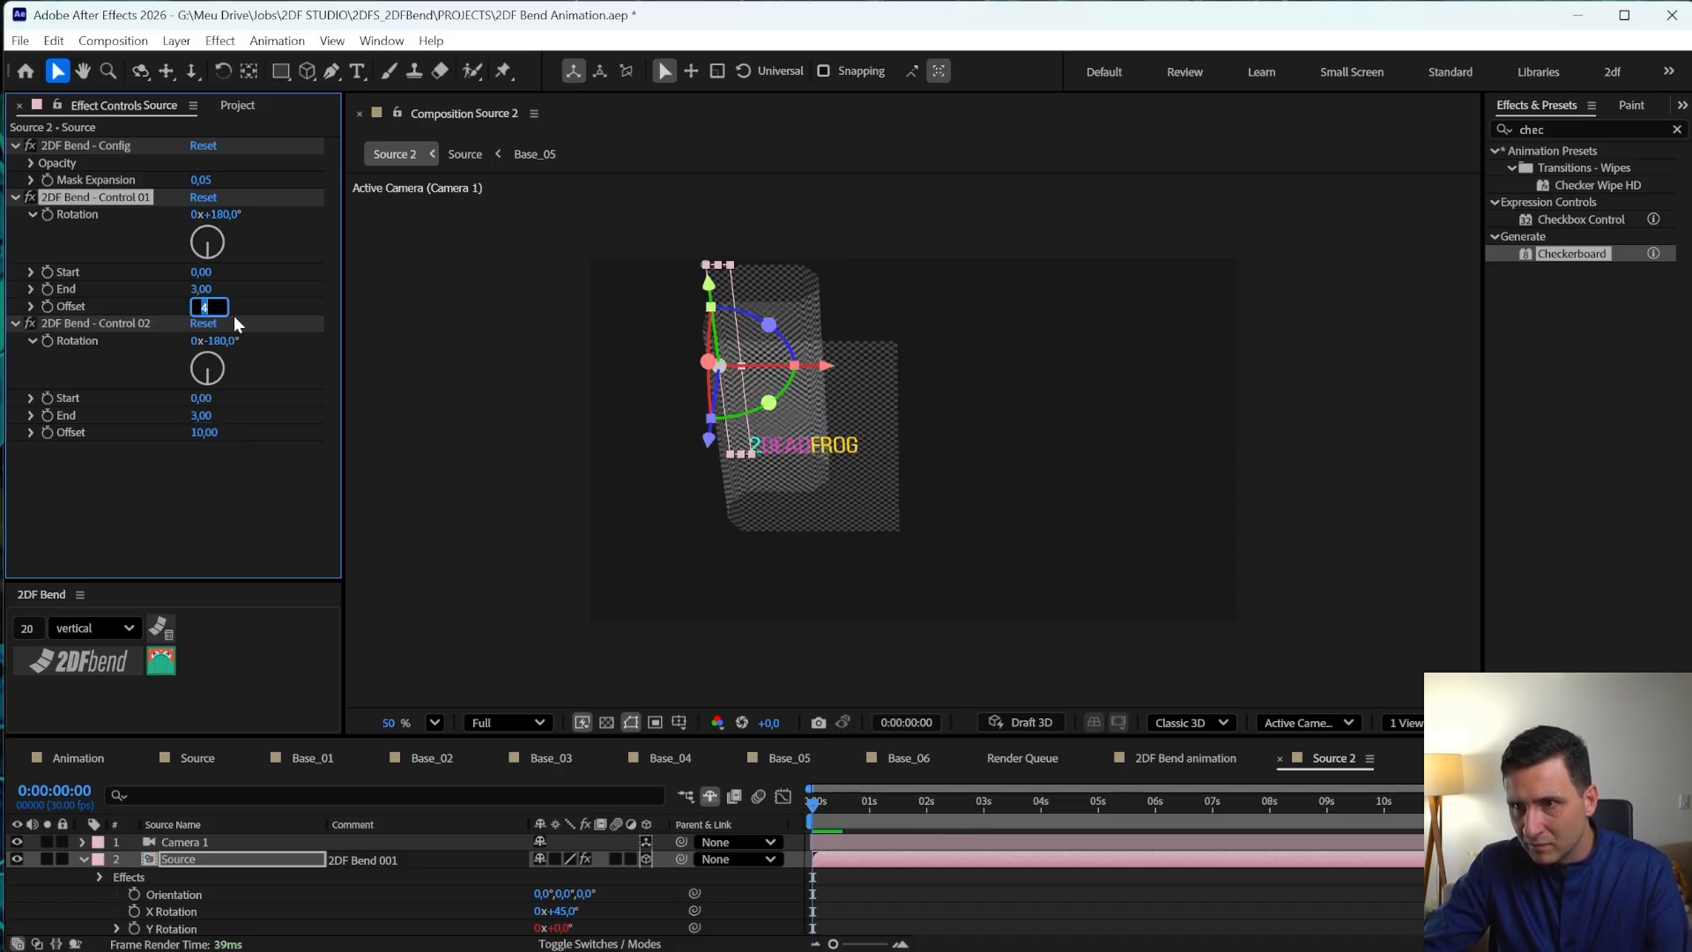
key("Up")
key("Up")
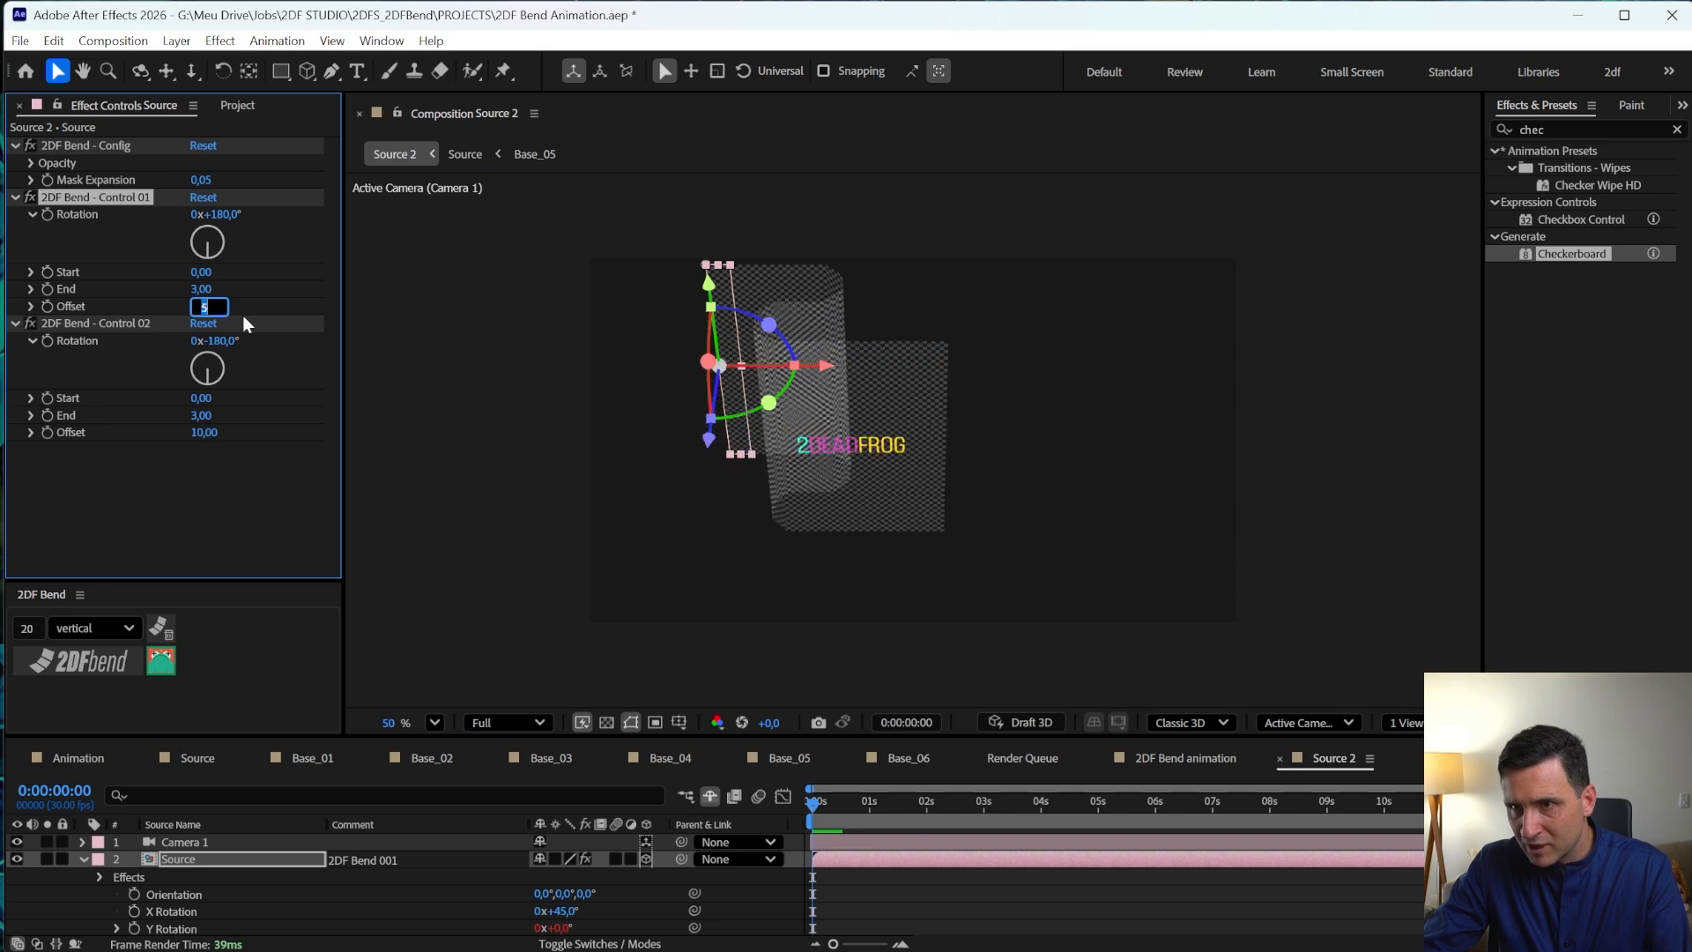
key("Down")
- Preview the folded animation from the first frame and park the current time at 0:00:02:20
left_click(814, 802)
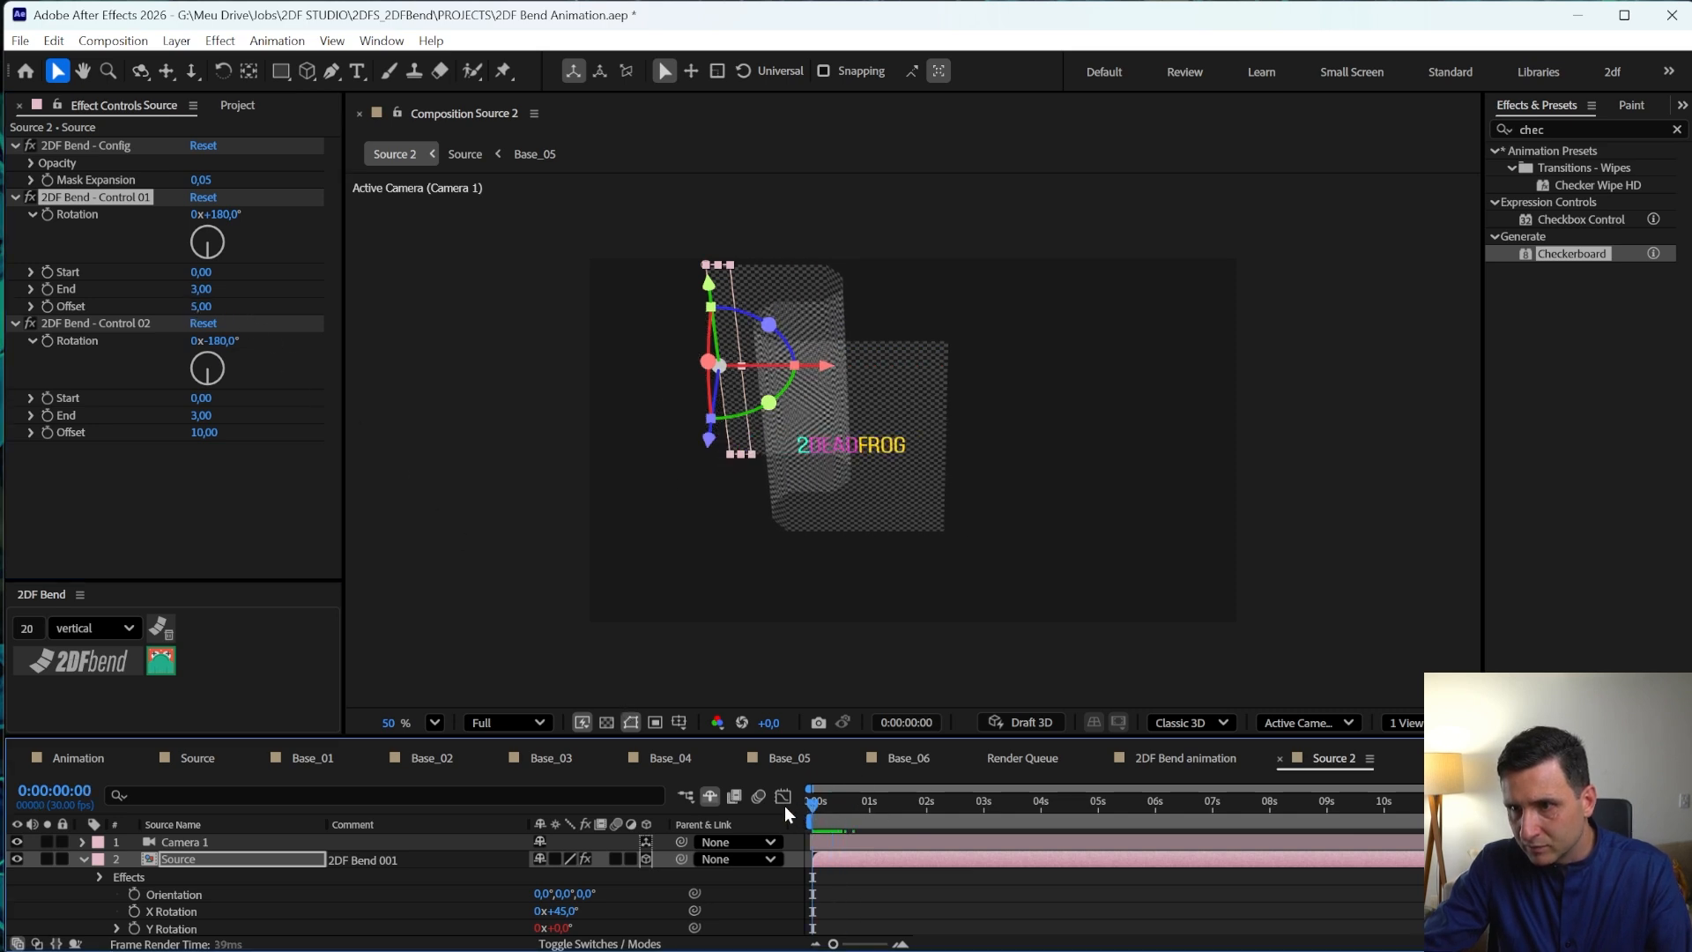
key("space")
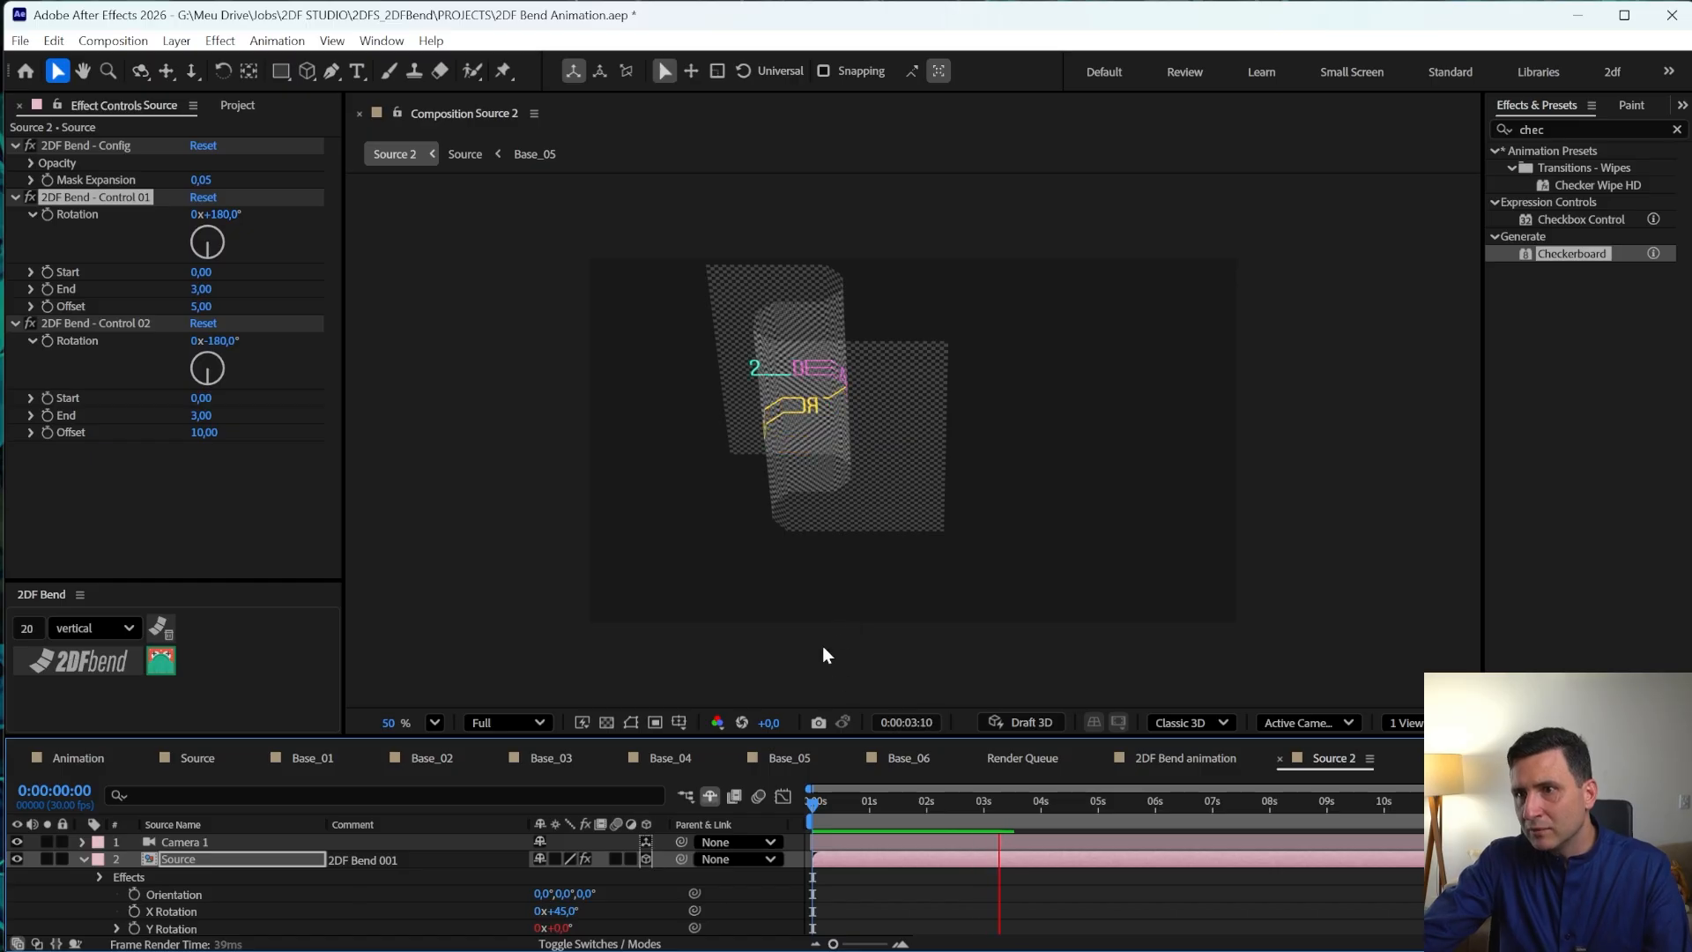
left_click_drag(857, 799, 964, 793)
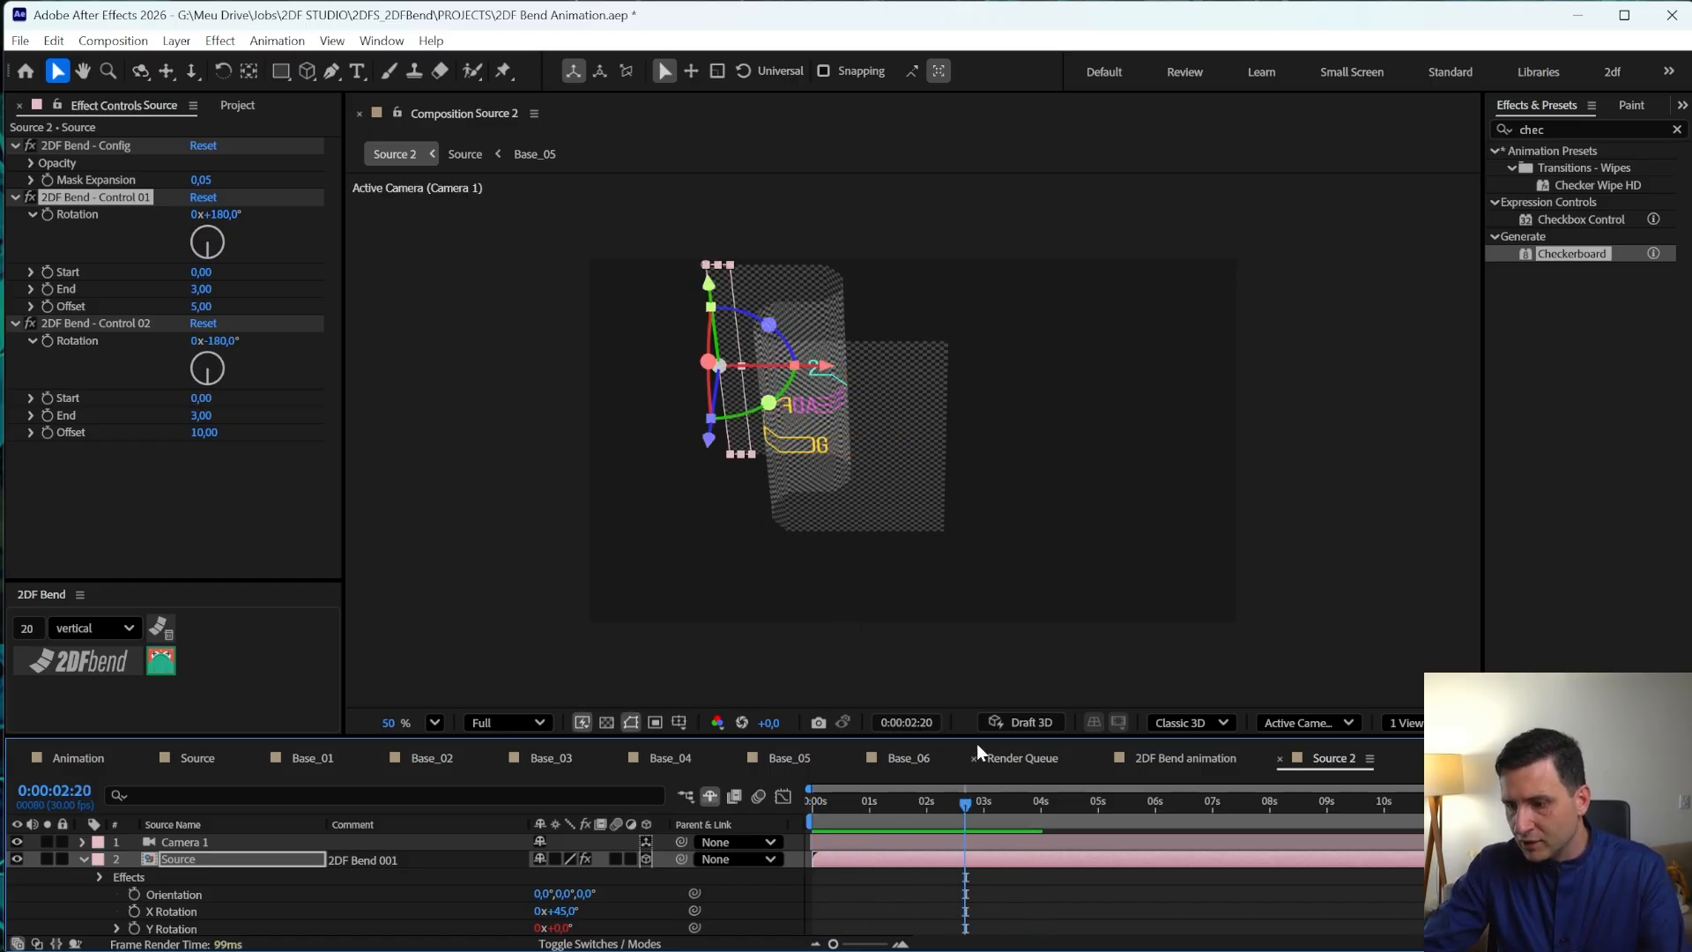
- Dolly and pan Camera 1 to frame the folded Source layer more closely
key("c")
key("c")
key("c")
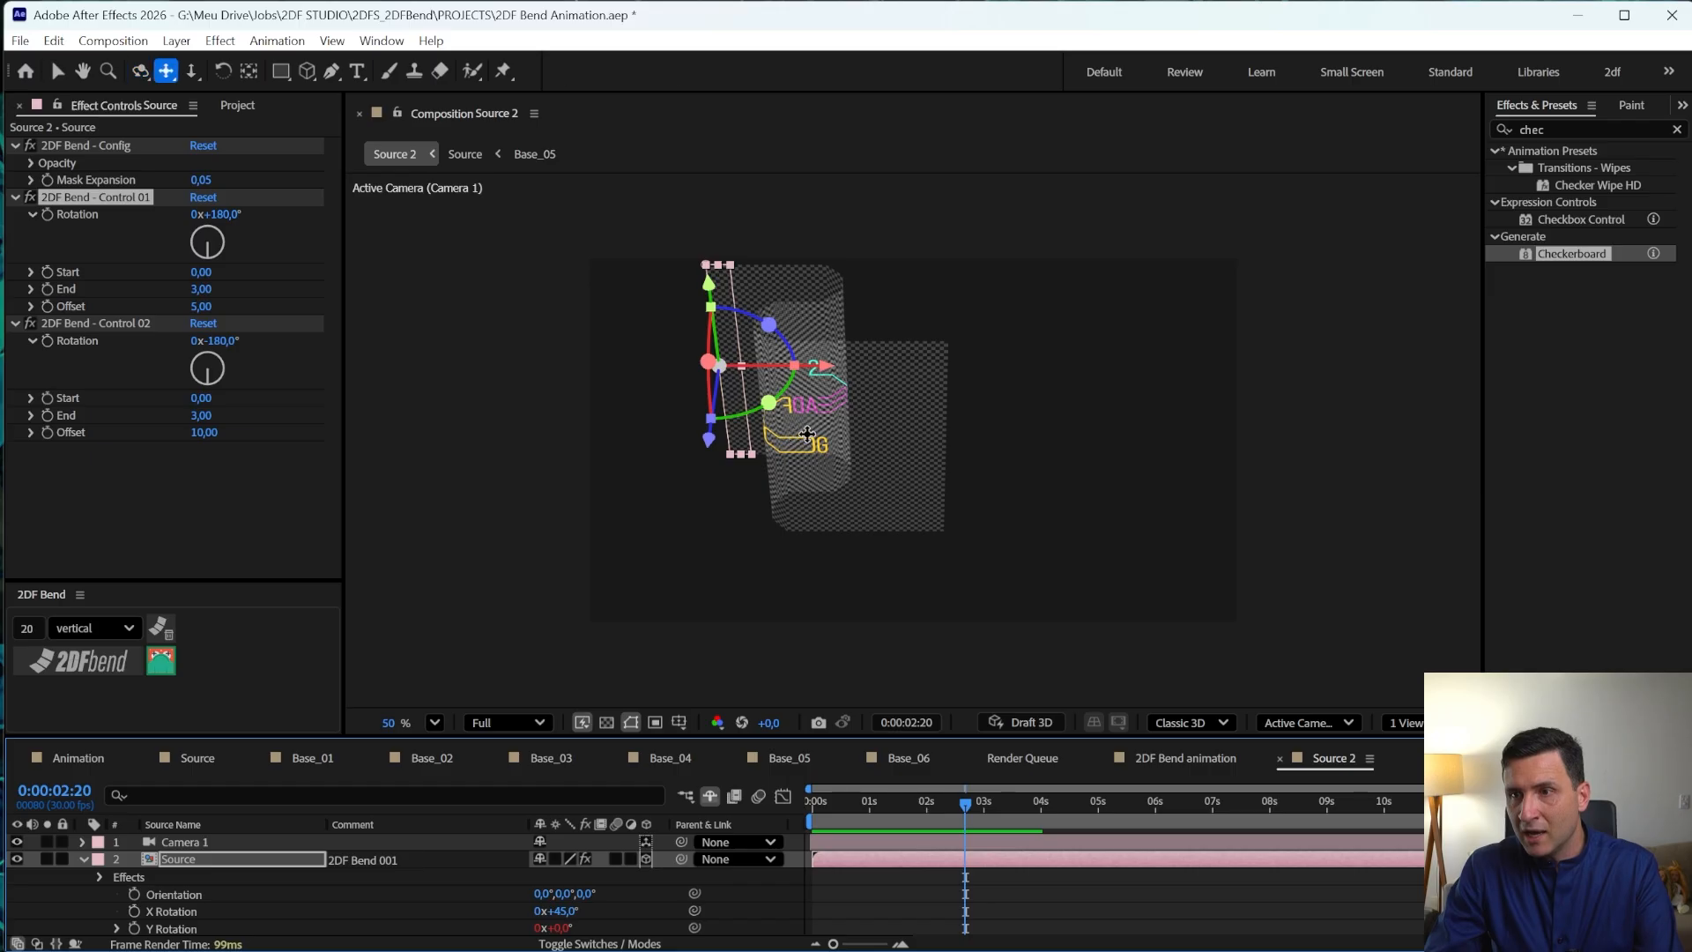
left_click_drag(807, 432, 952, 154)
key("c")
key("c")
left_click_drag(825, 361, 933, 551)
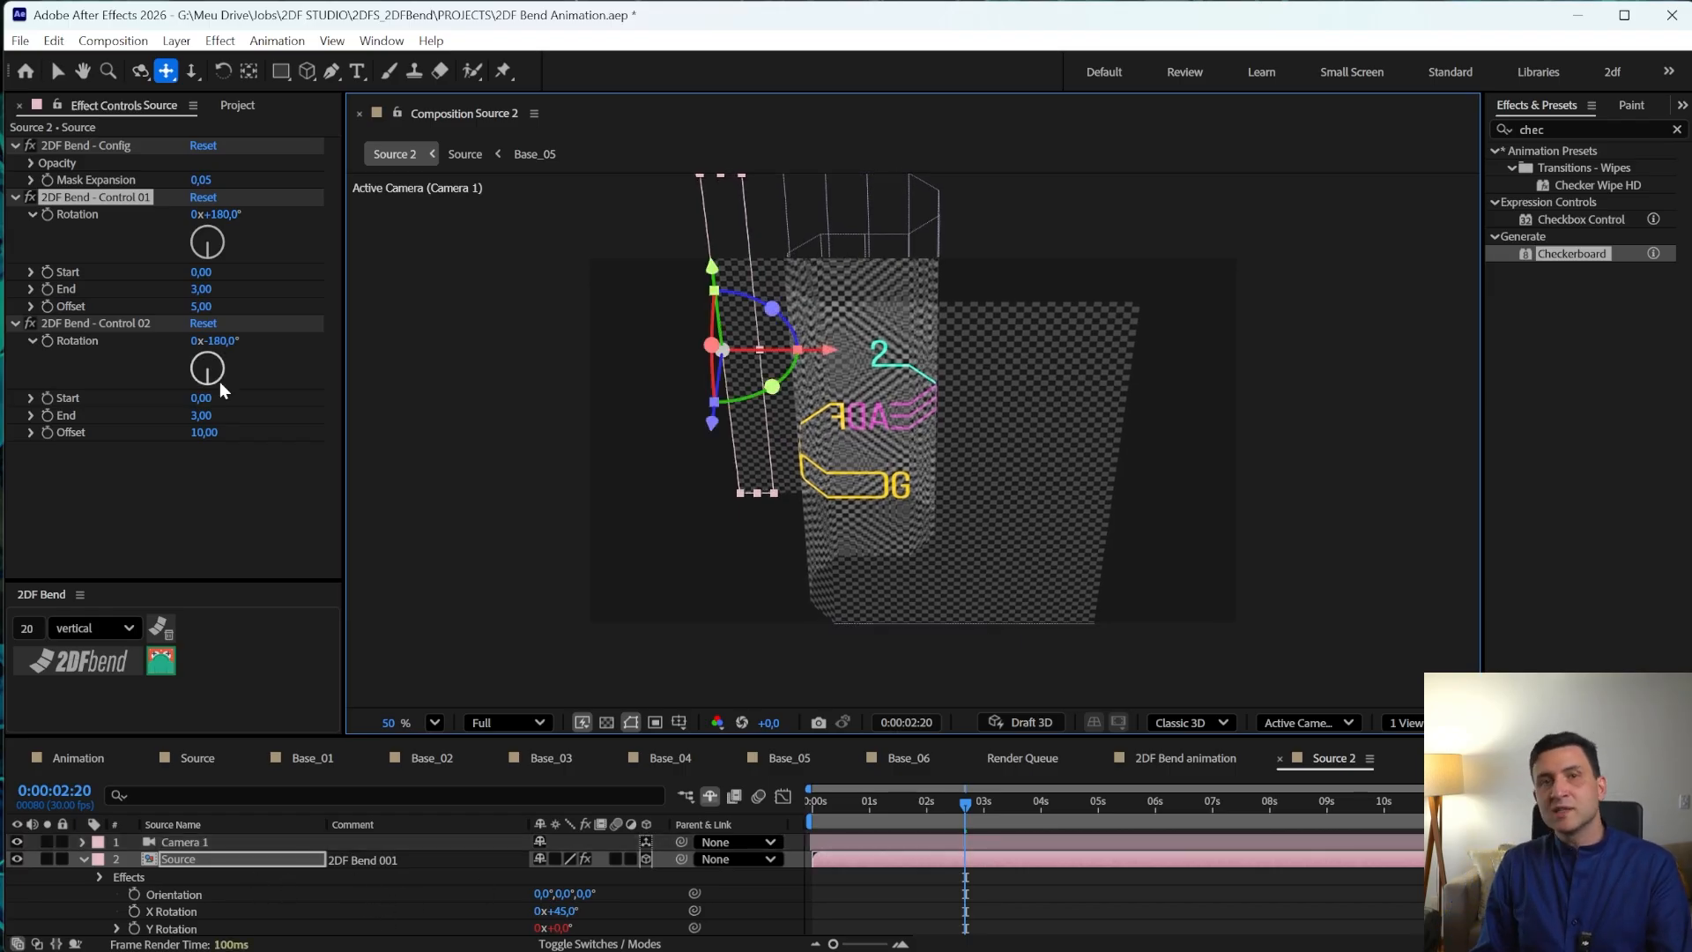
- Set the number of vertical strips to 100 and rebuild the bend on the Source layer with 2DF Bend
left_click(26, 627)
type("1")
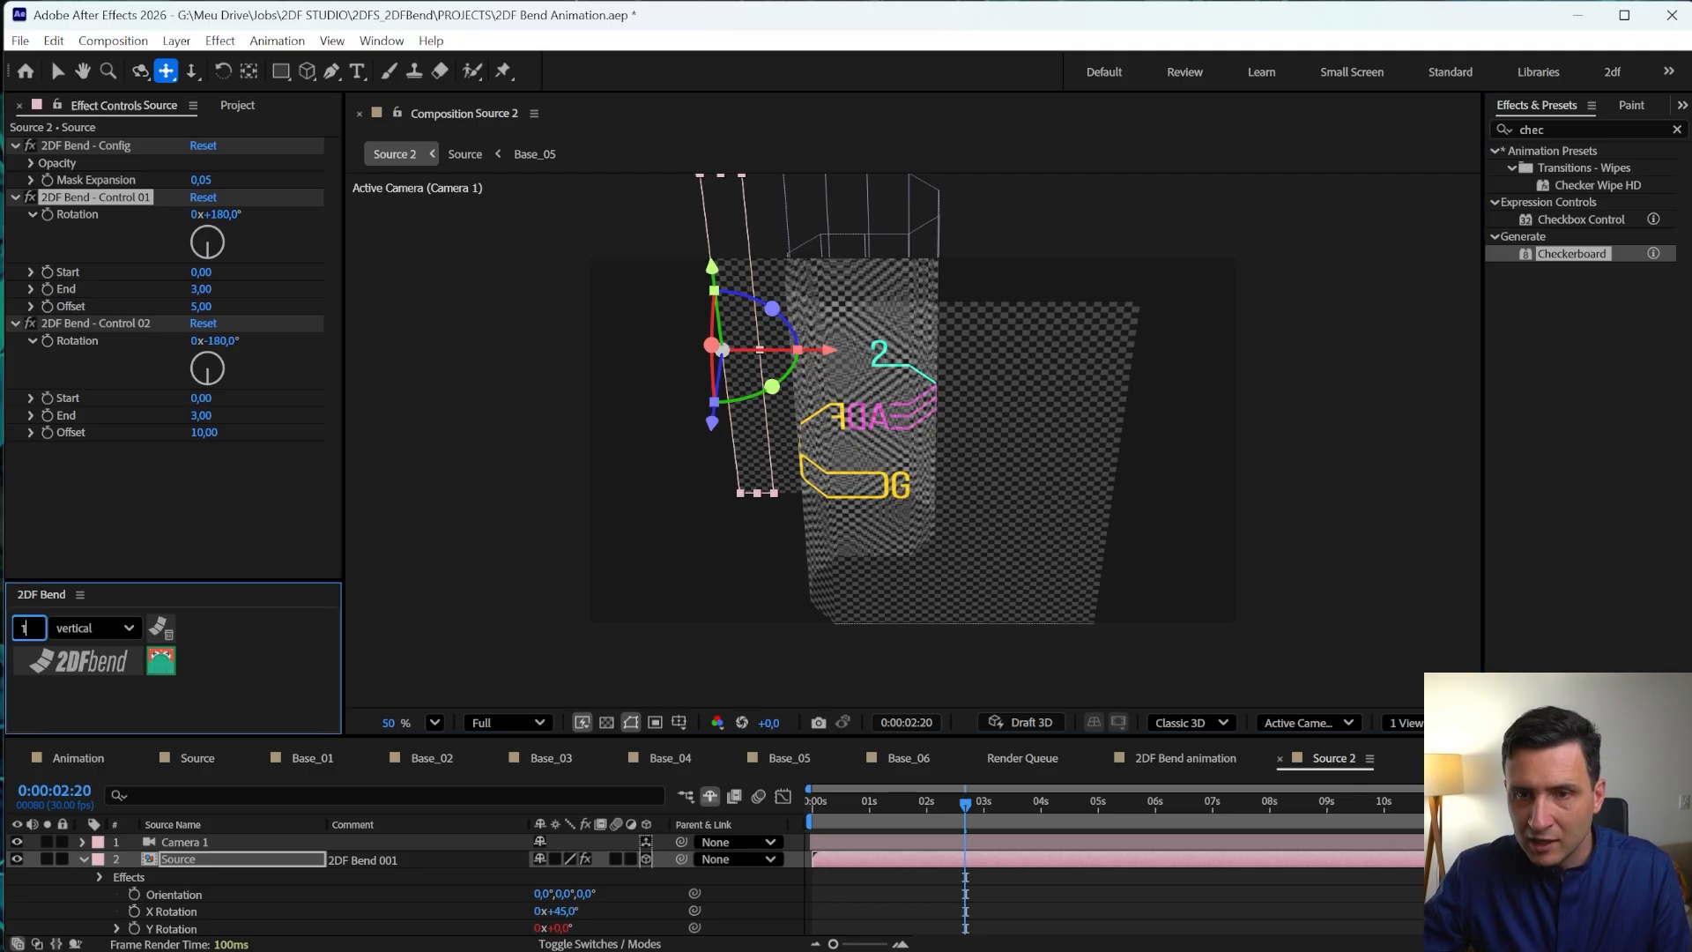
type("00")
left_click(243, 647)
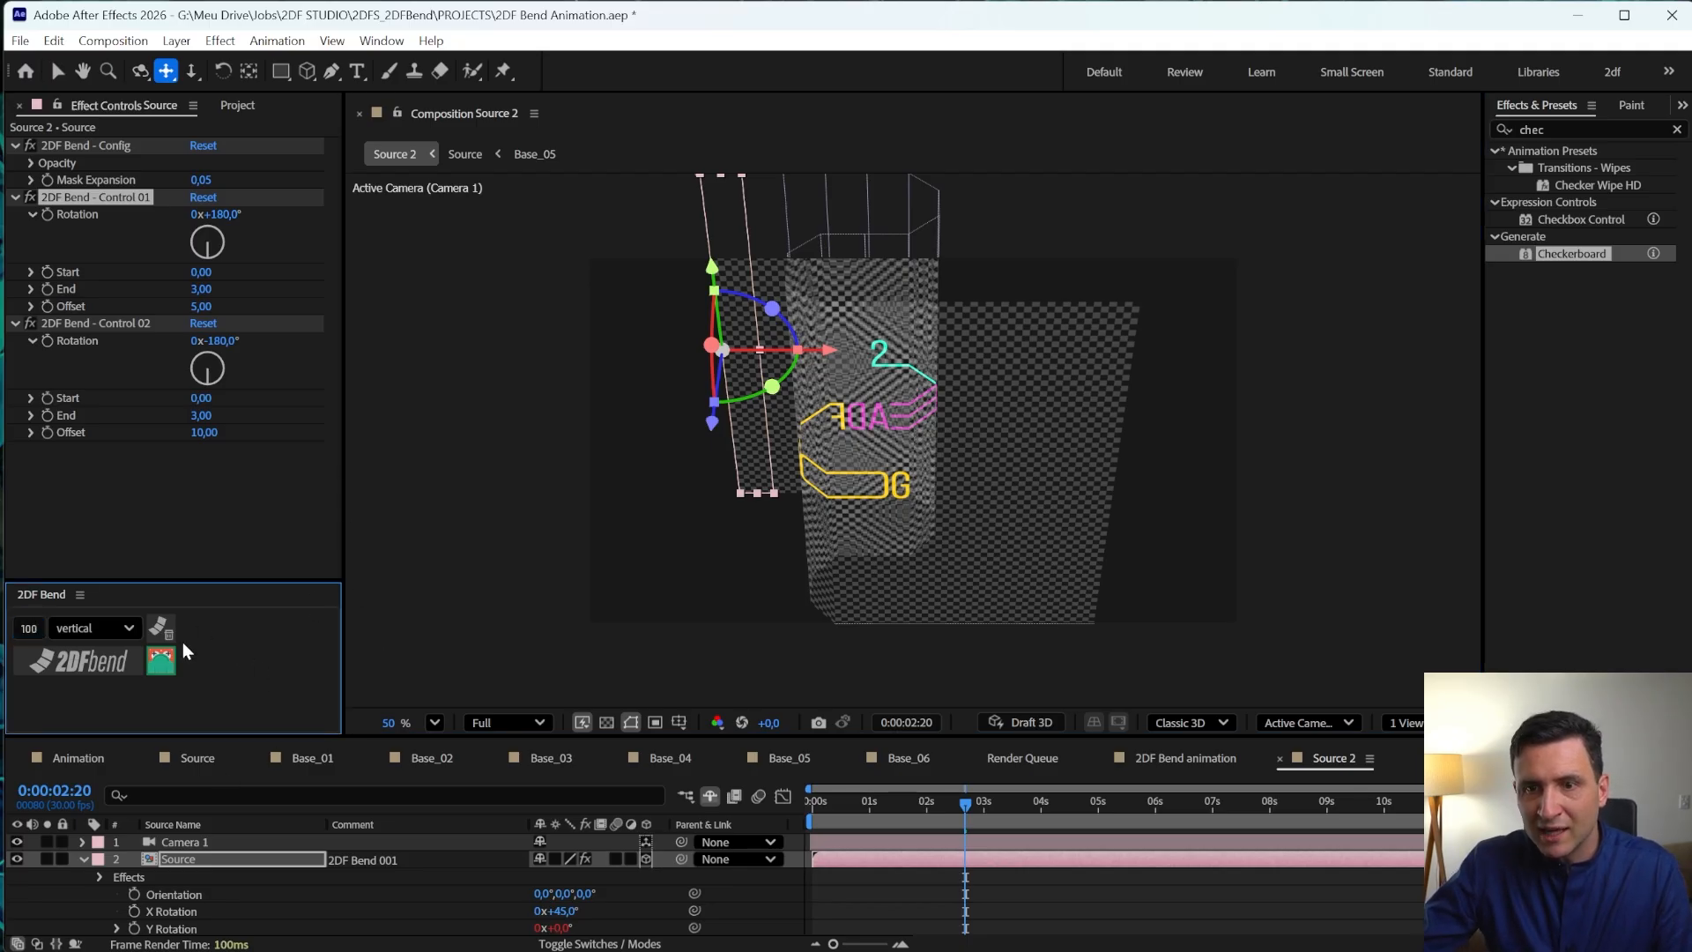
left_click(120, 656)
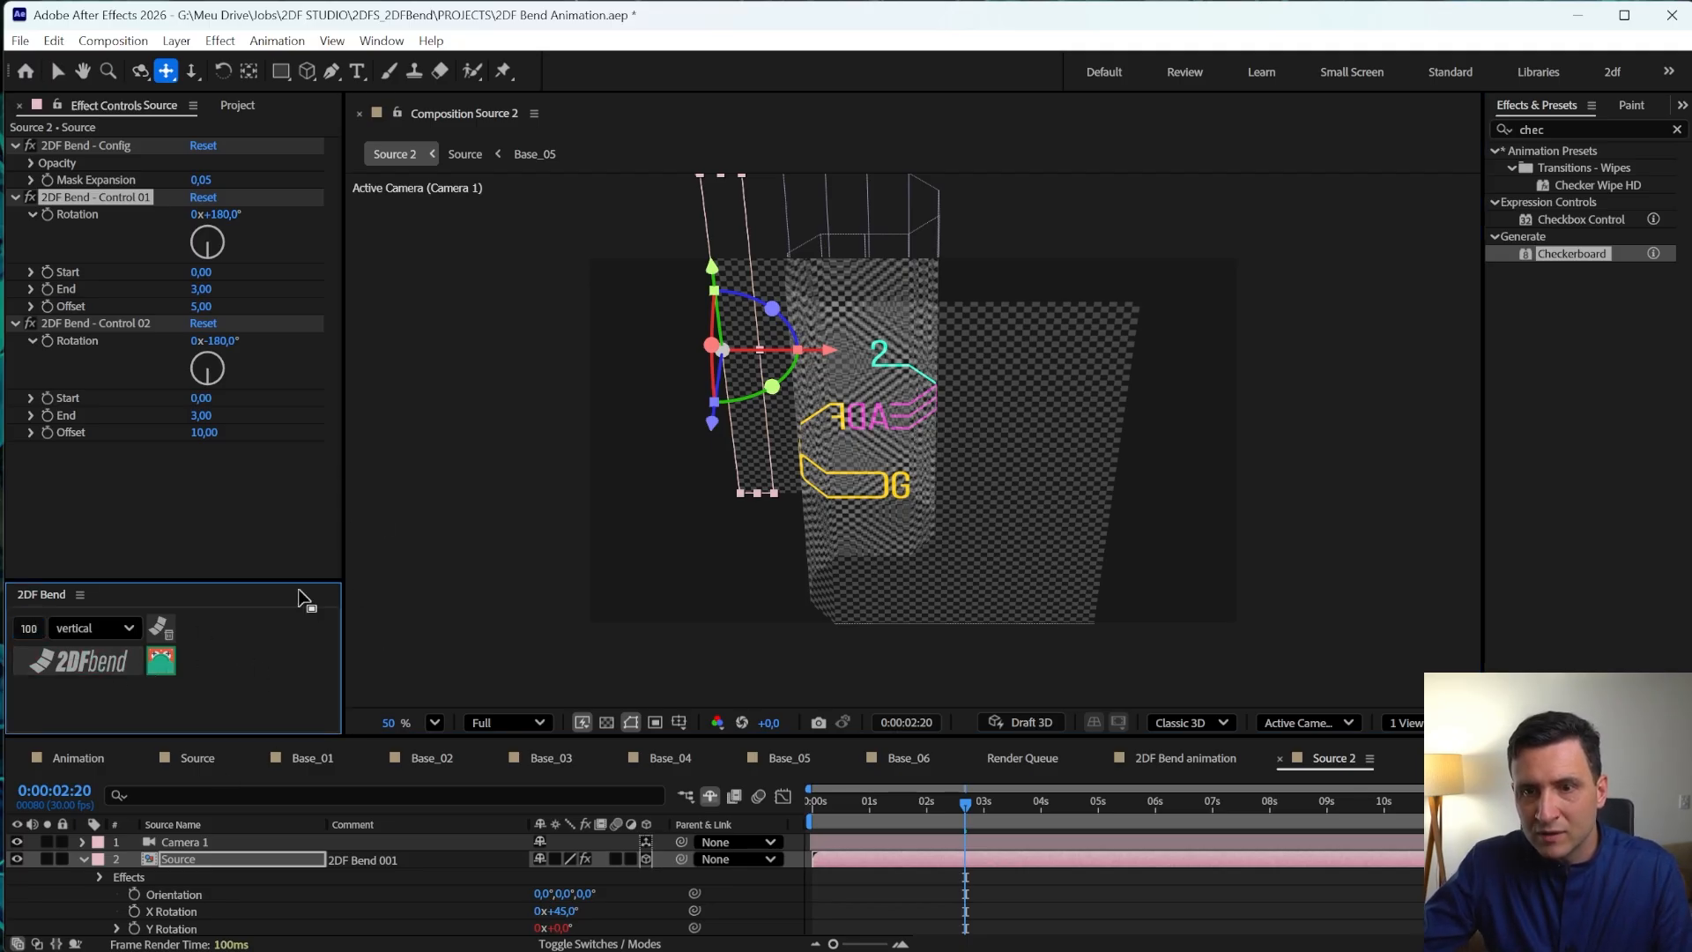
left_click(77, 672)
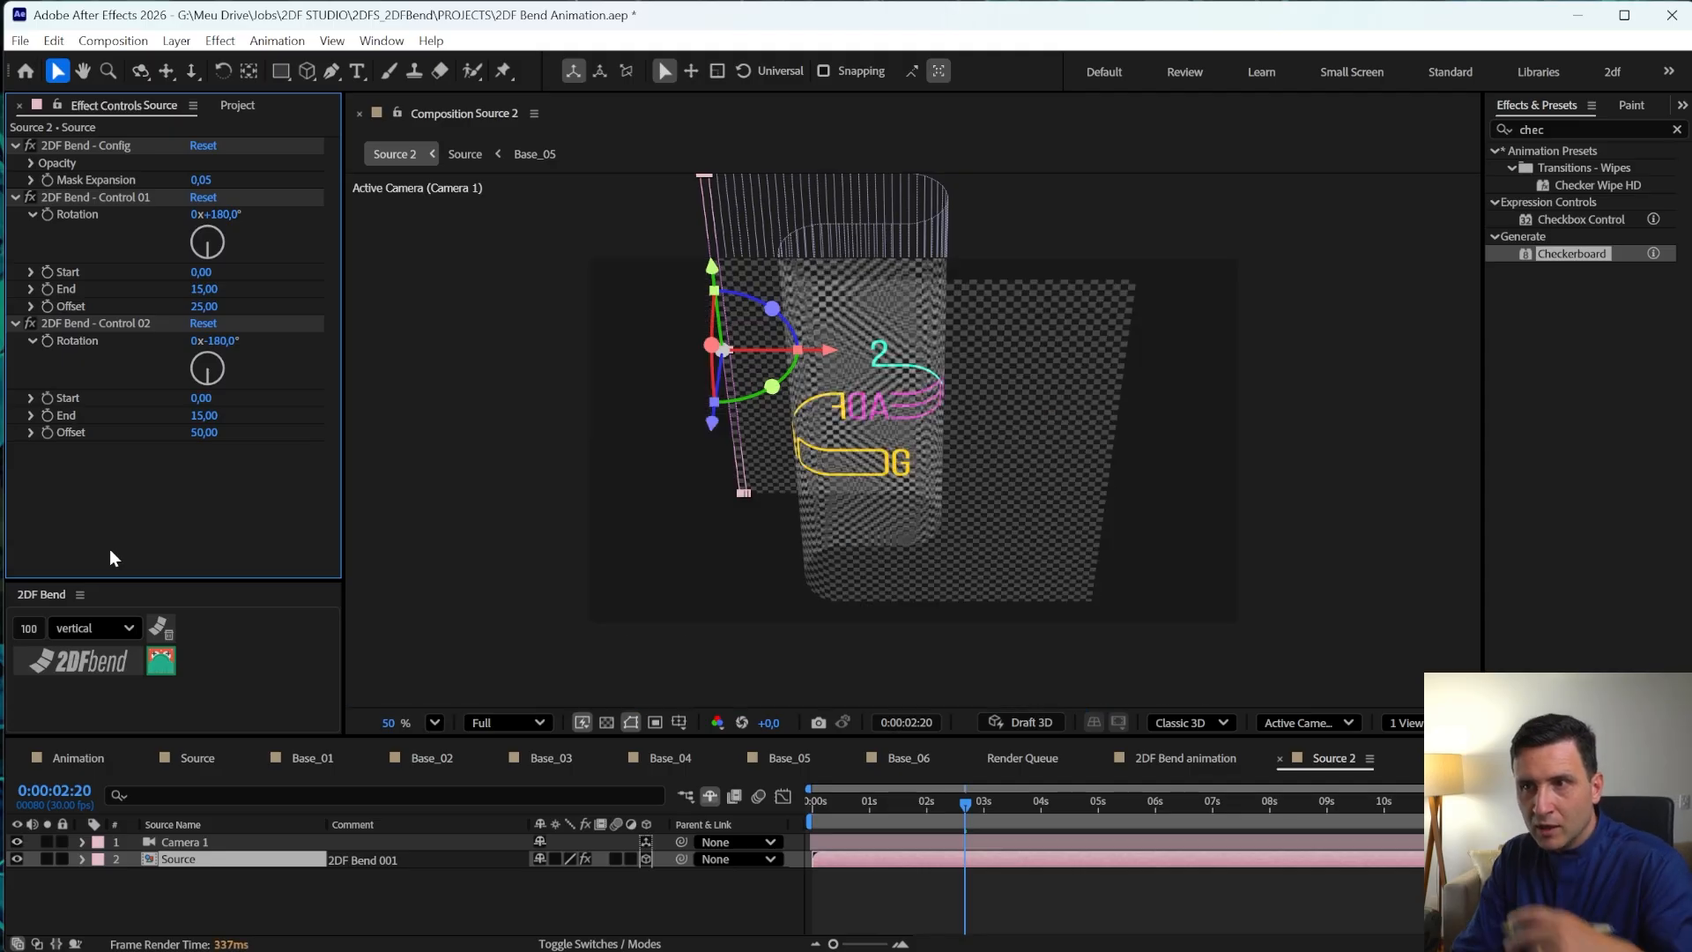
- Hide the Dark Gray Solid 5 checkerboard layer in the Source composition and return to Source 2
double_click(193, 860)
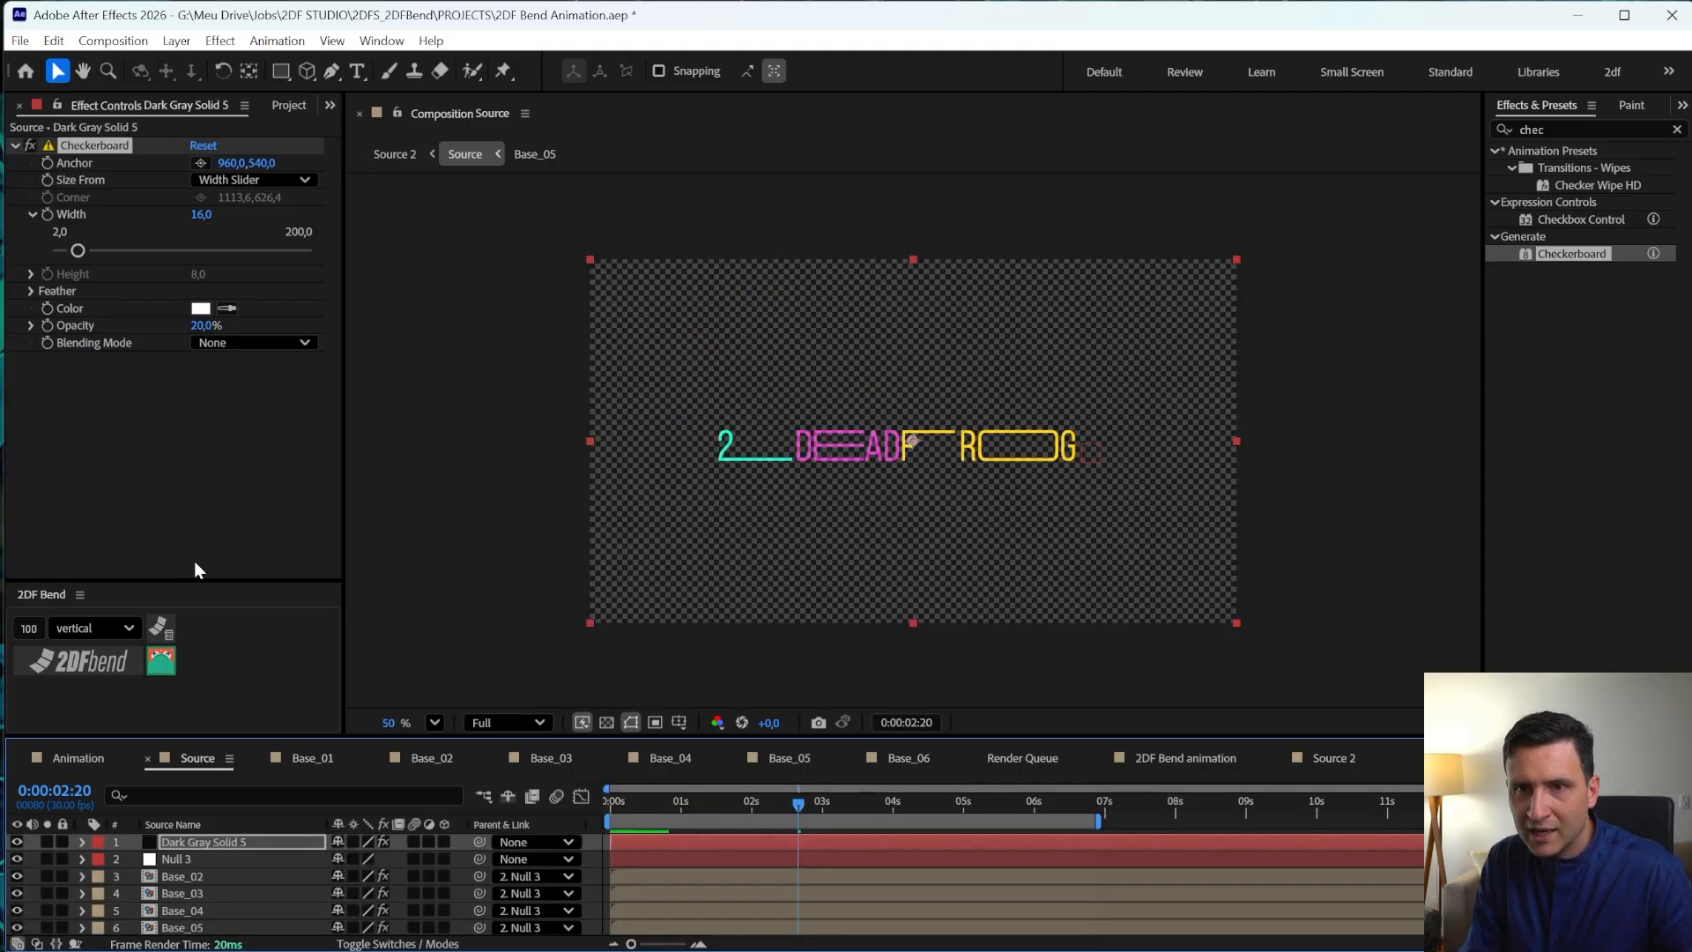
left_click(30, 144)
left_click_drag(681, 813, 758, 813)
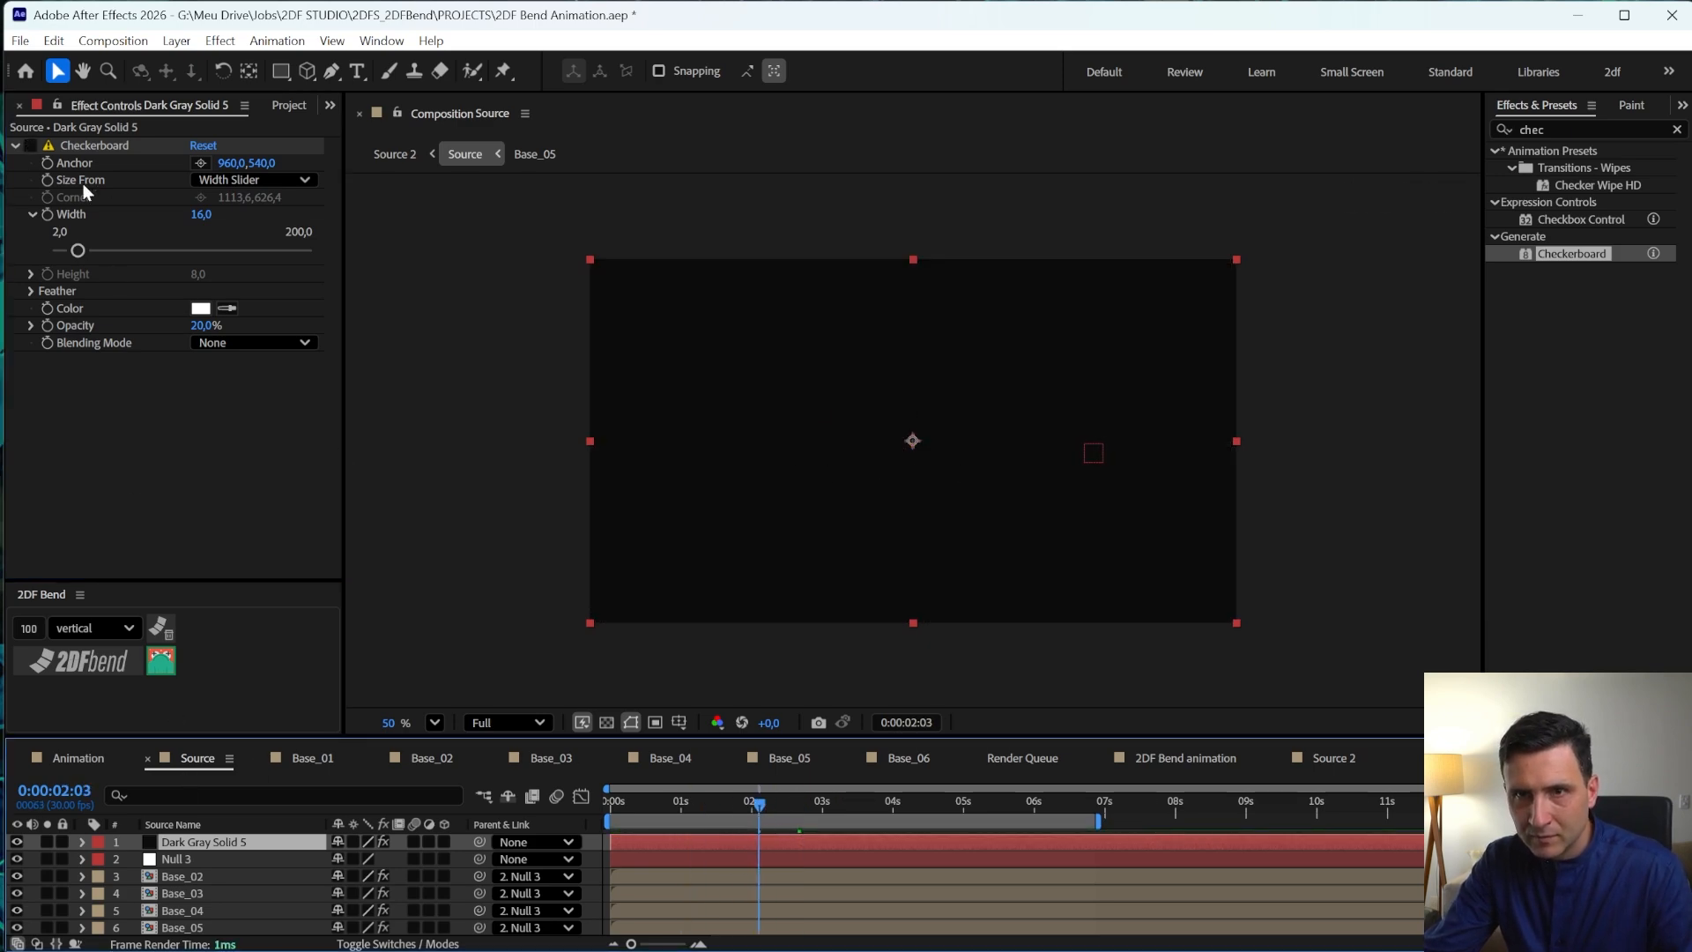
left_click(30, 145)
left_click(17, 842)
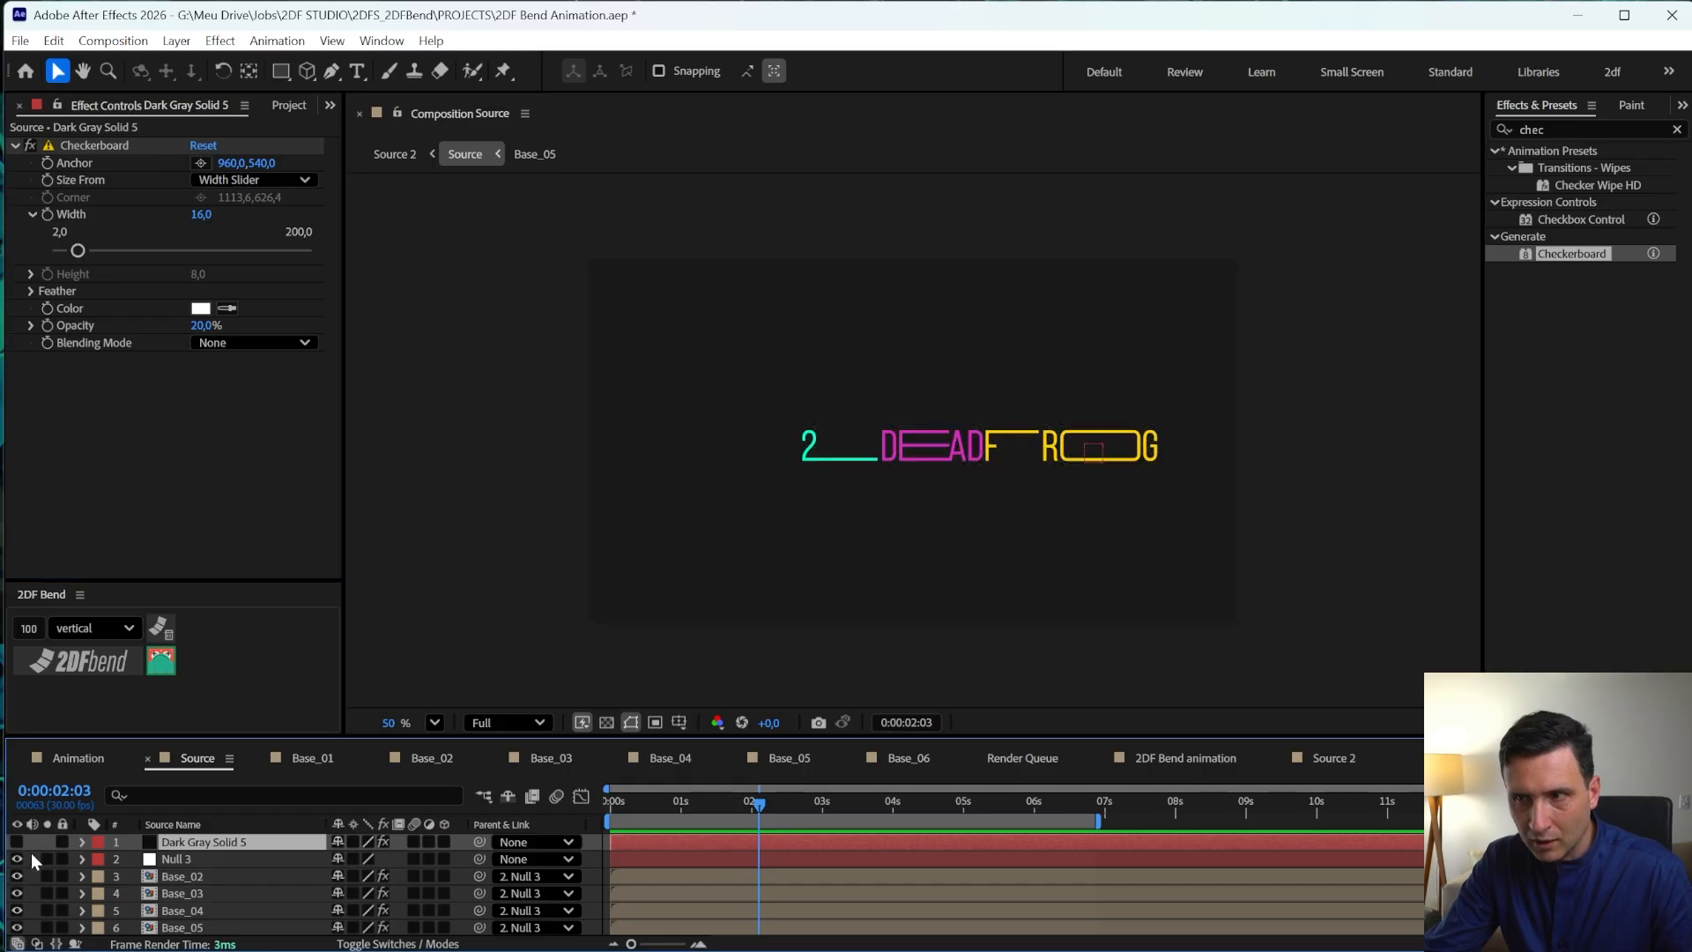
key("Tab")
key("Left")
key("Return")
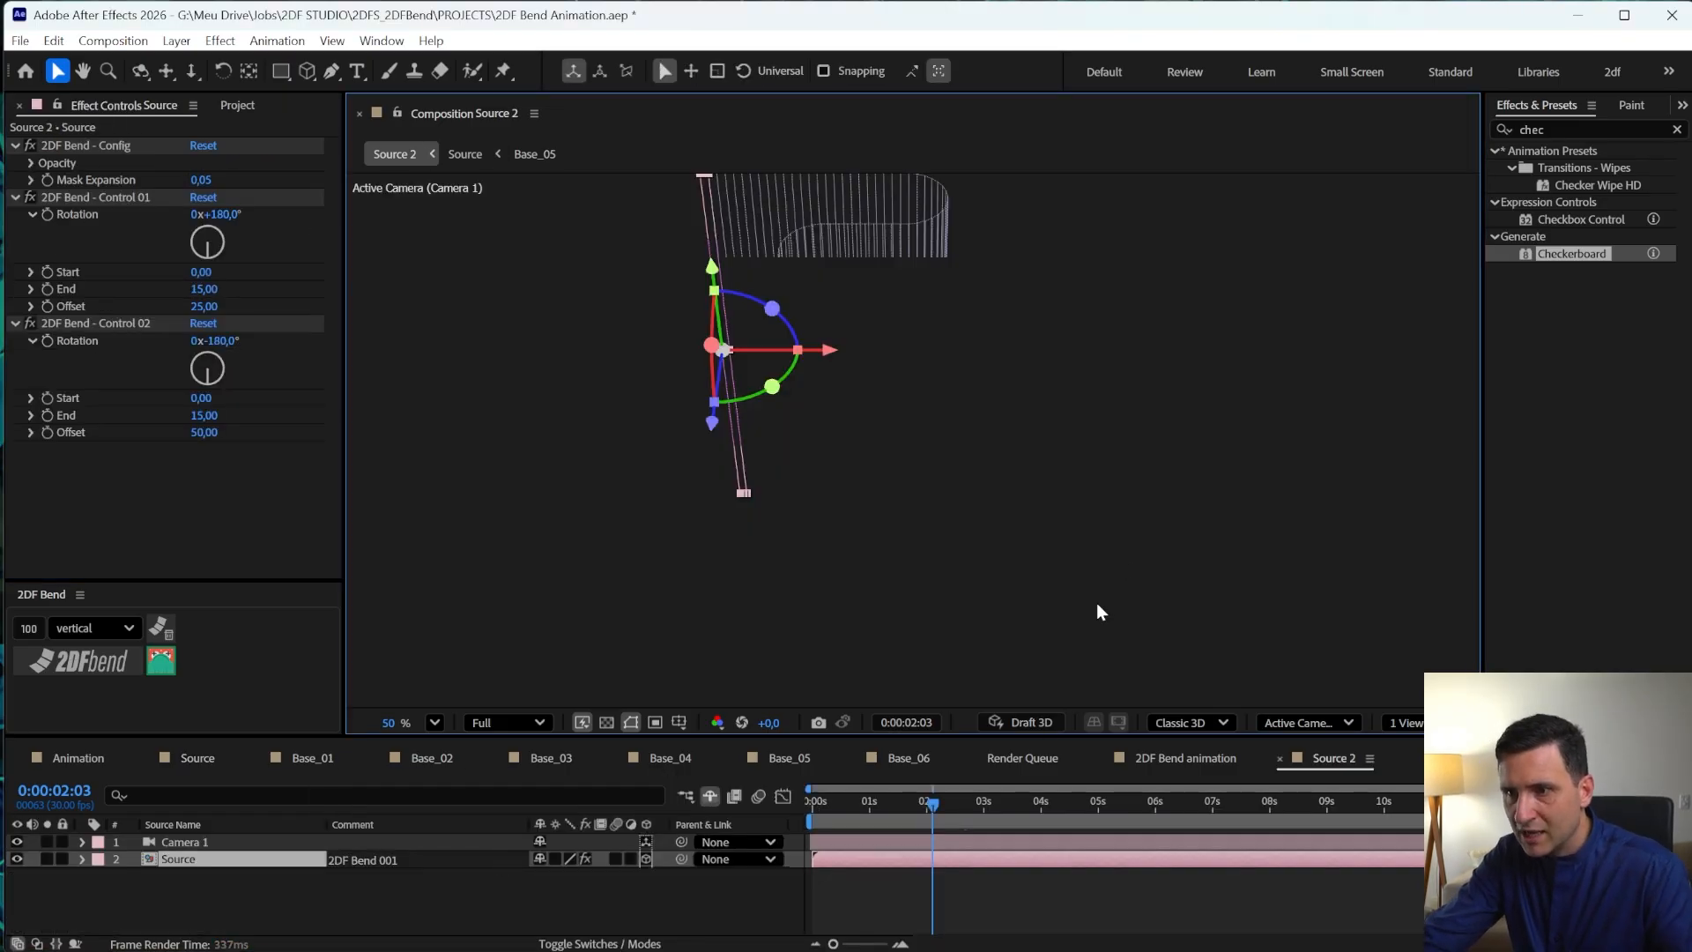
- Check the bent title at several points in time and preview the animation from the first frame
left_click_drag(934, 811, 901, 810)
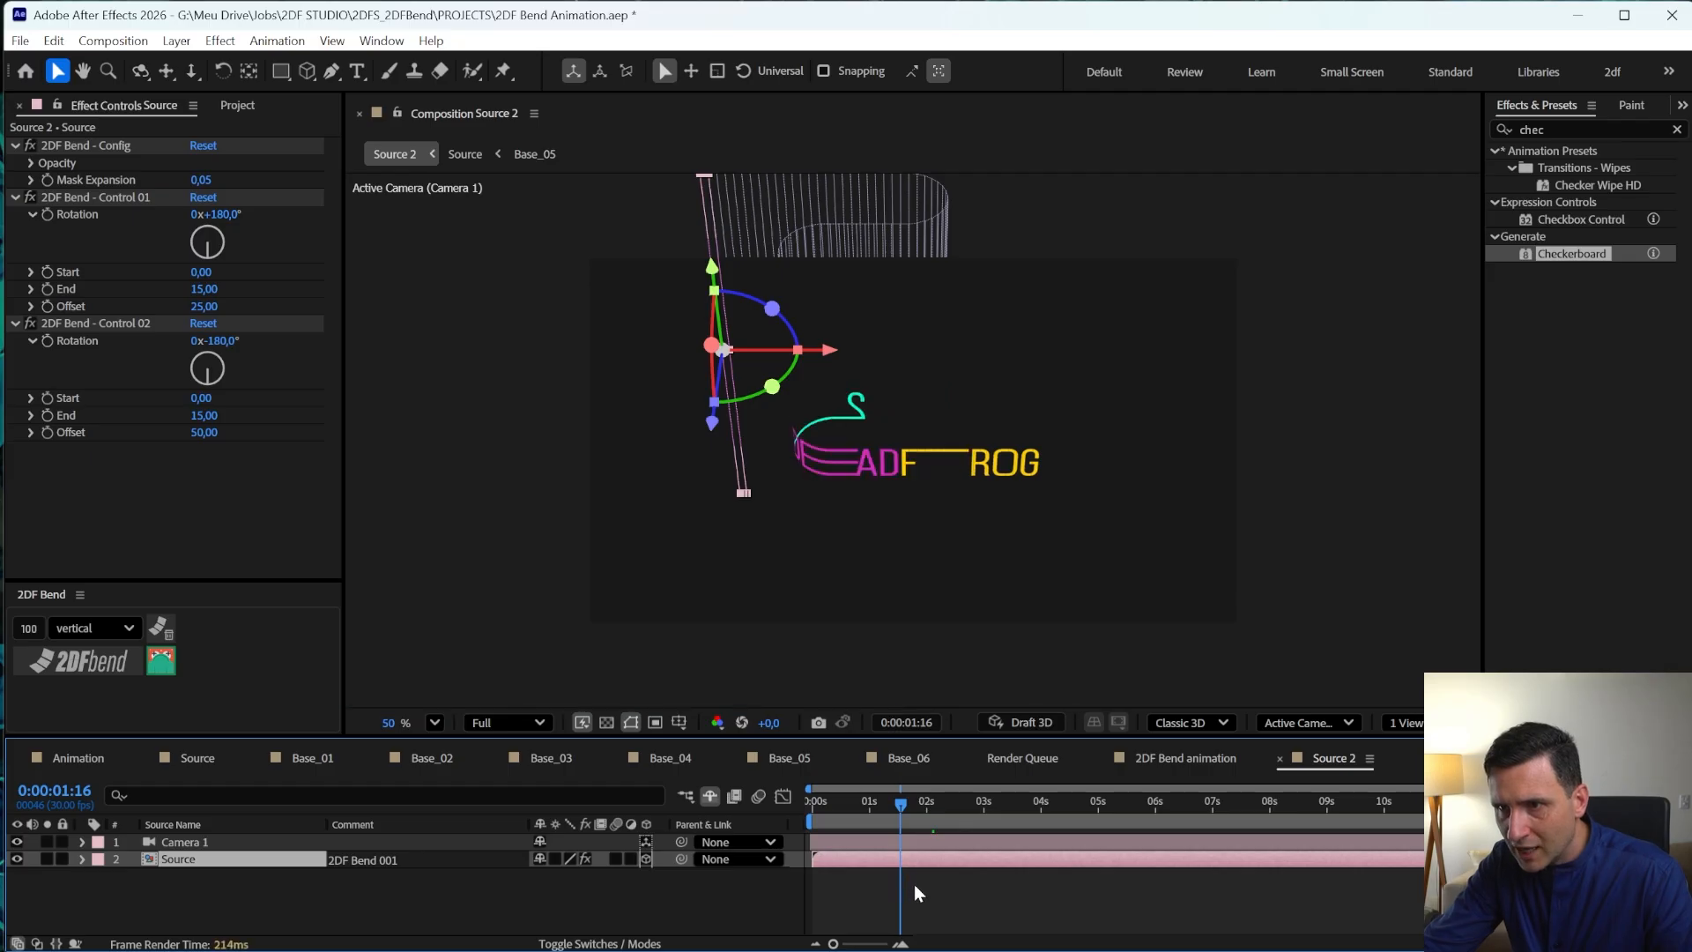
left_click(1062, 818)
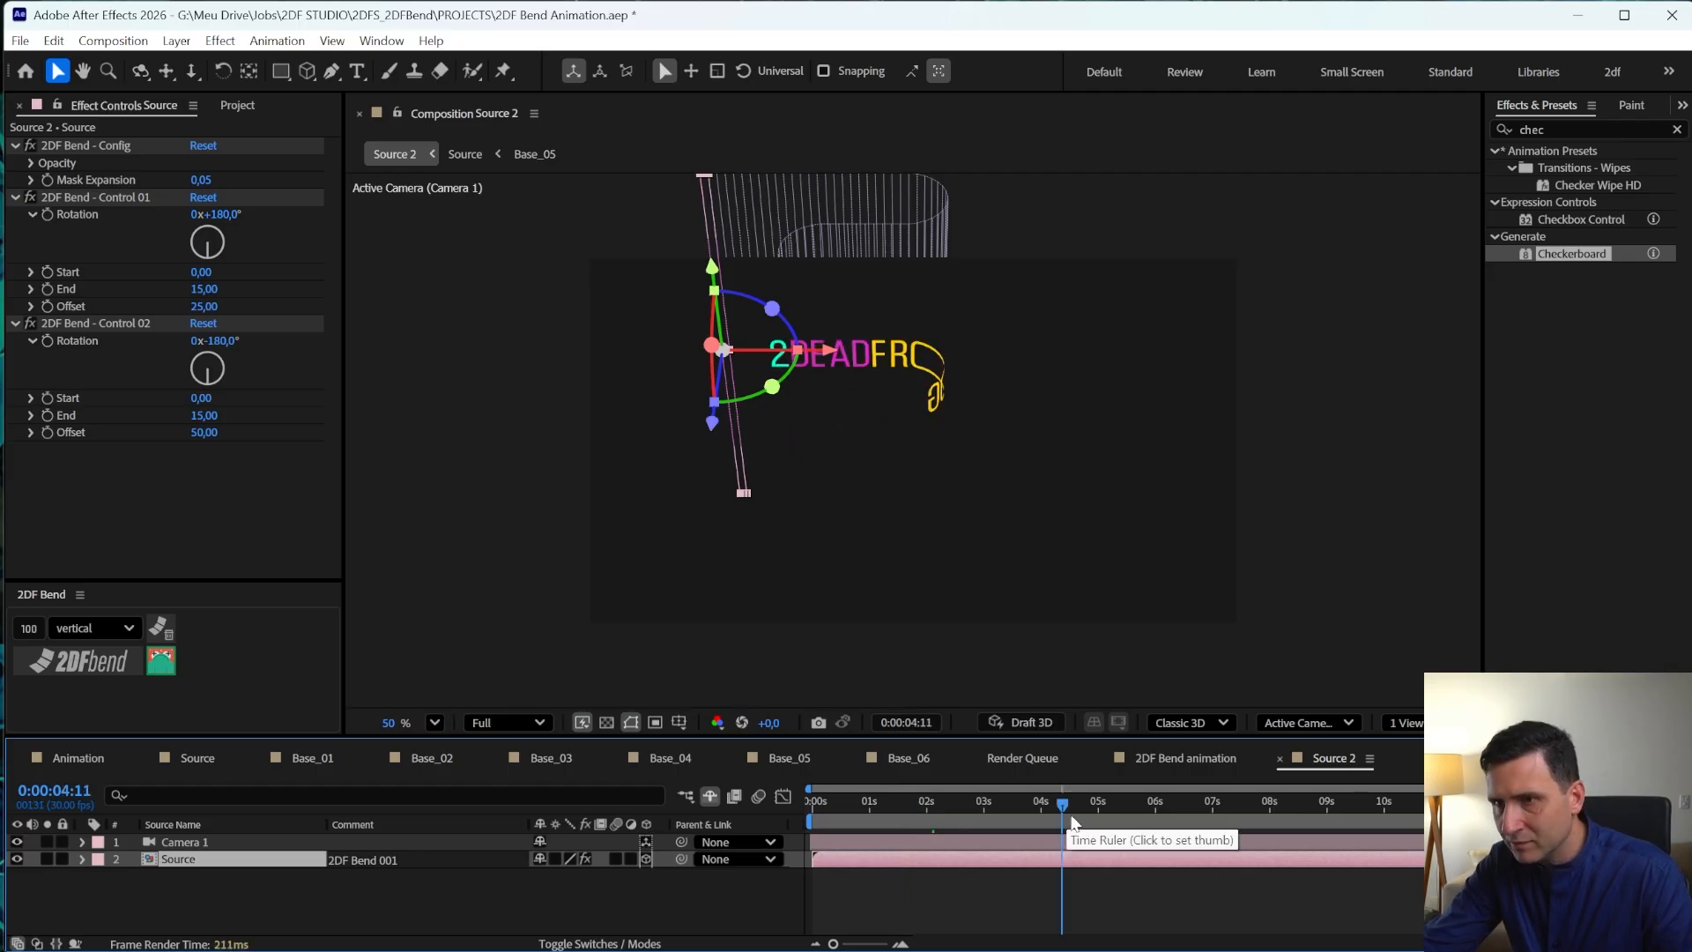
left_click(1037, 808)
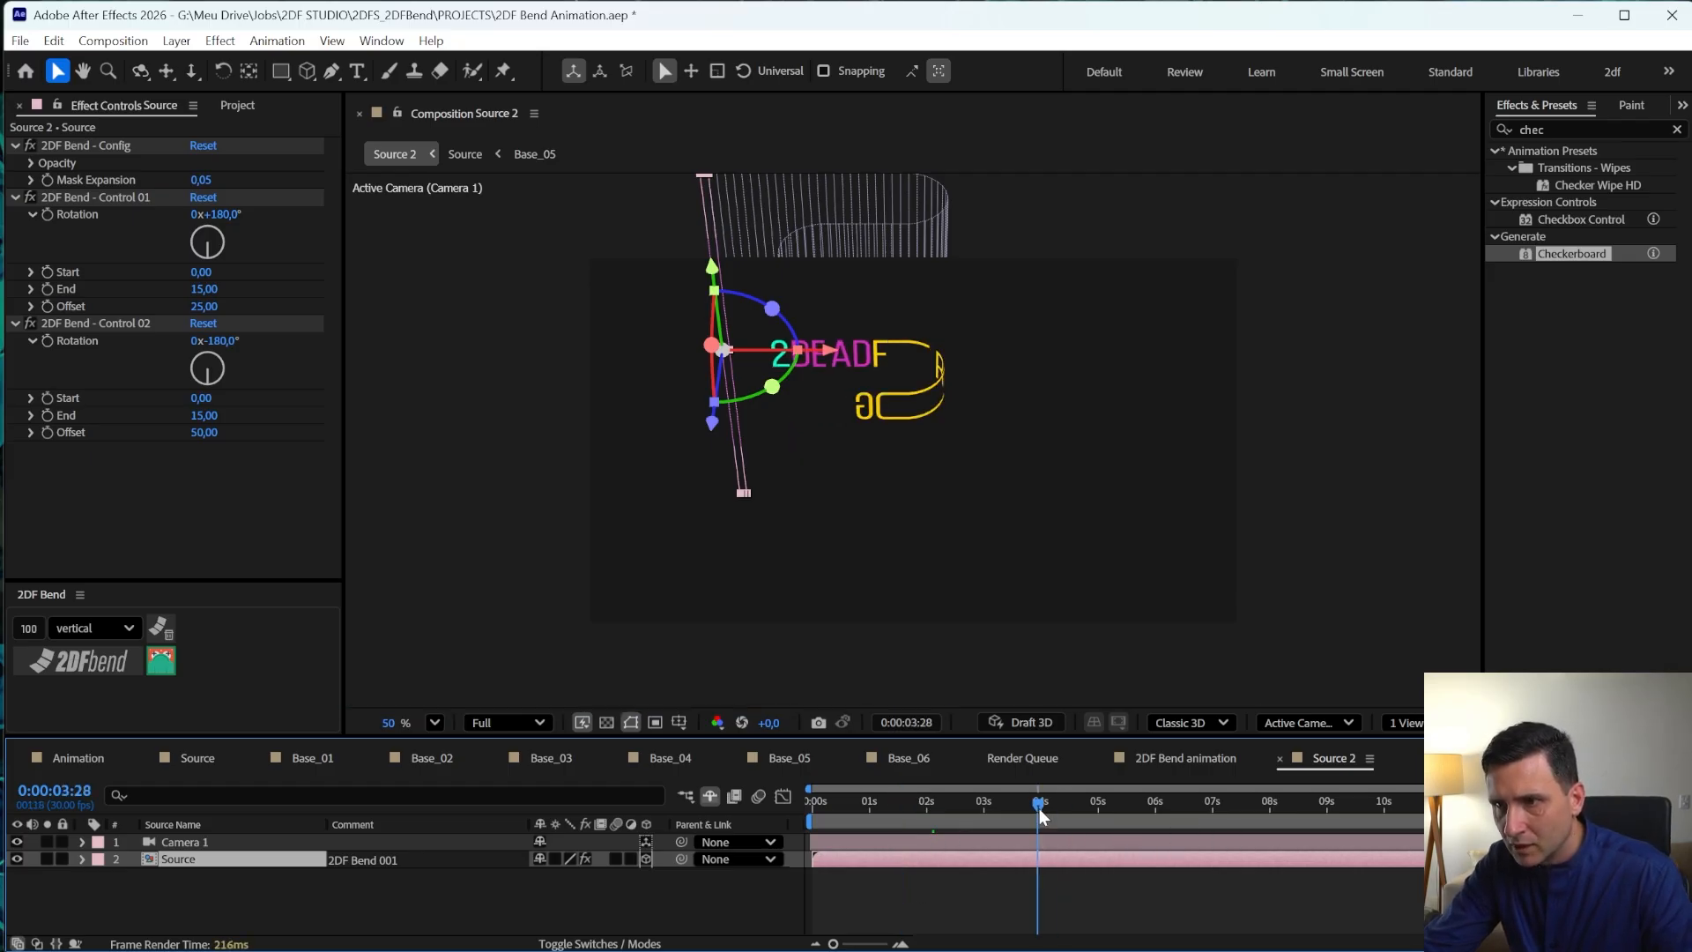
key("Home")
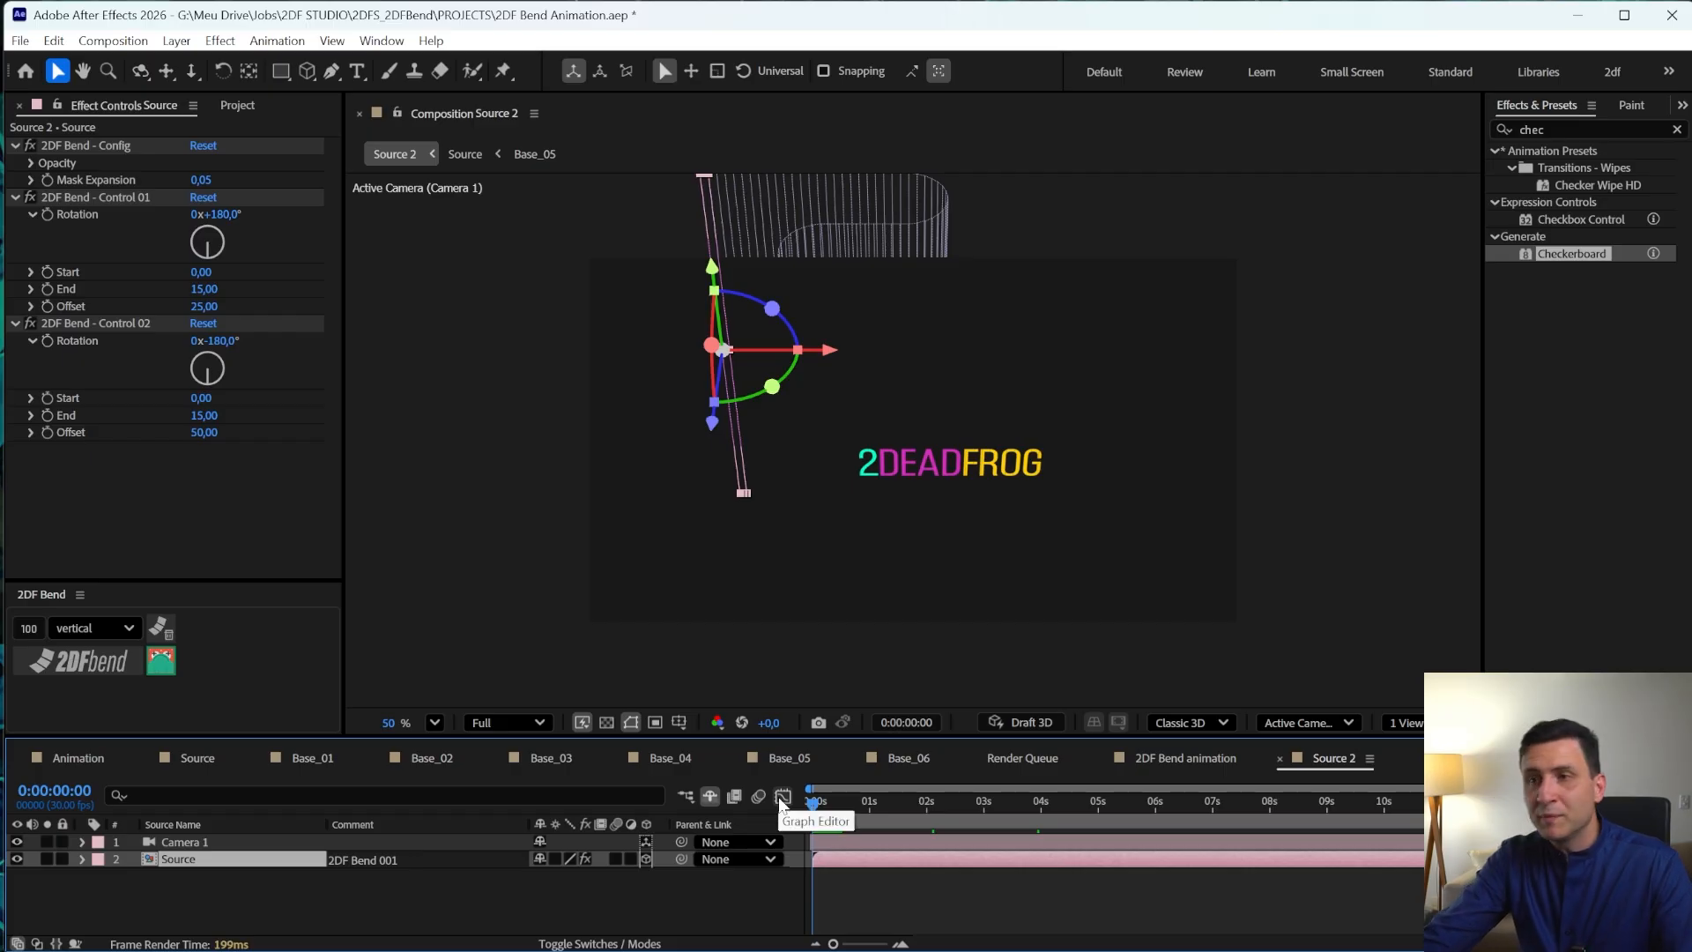
key("space")
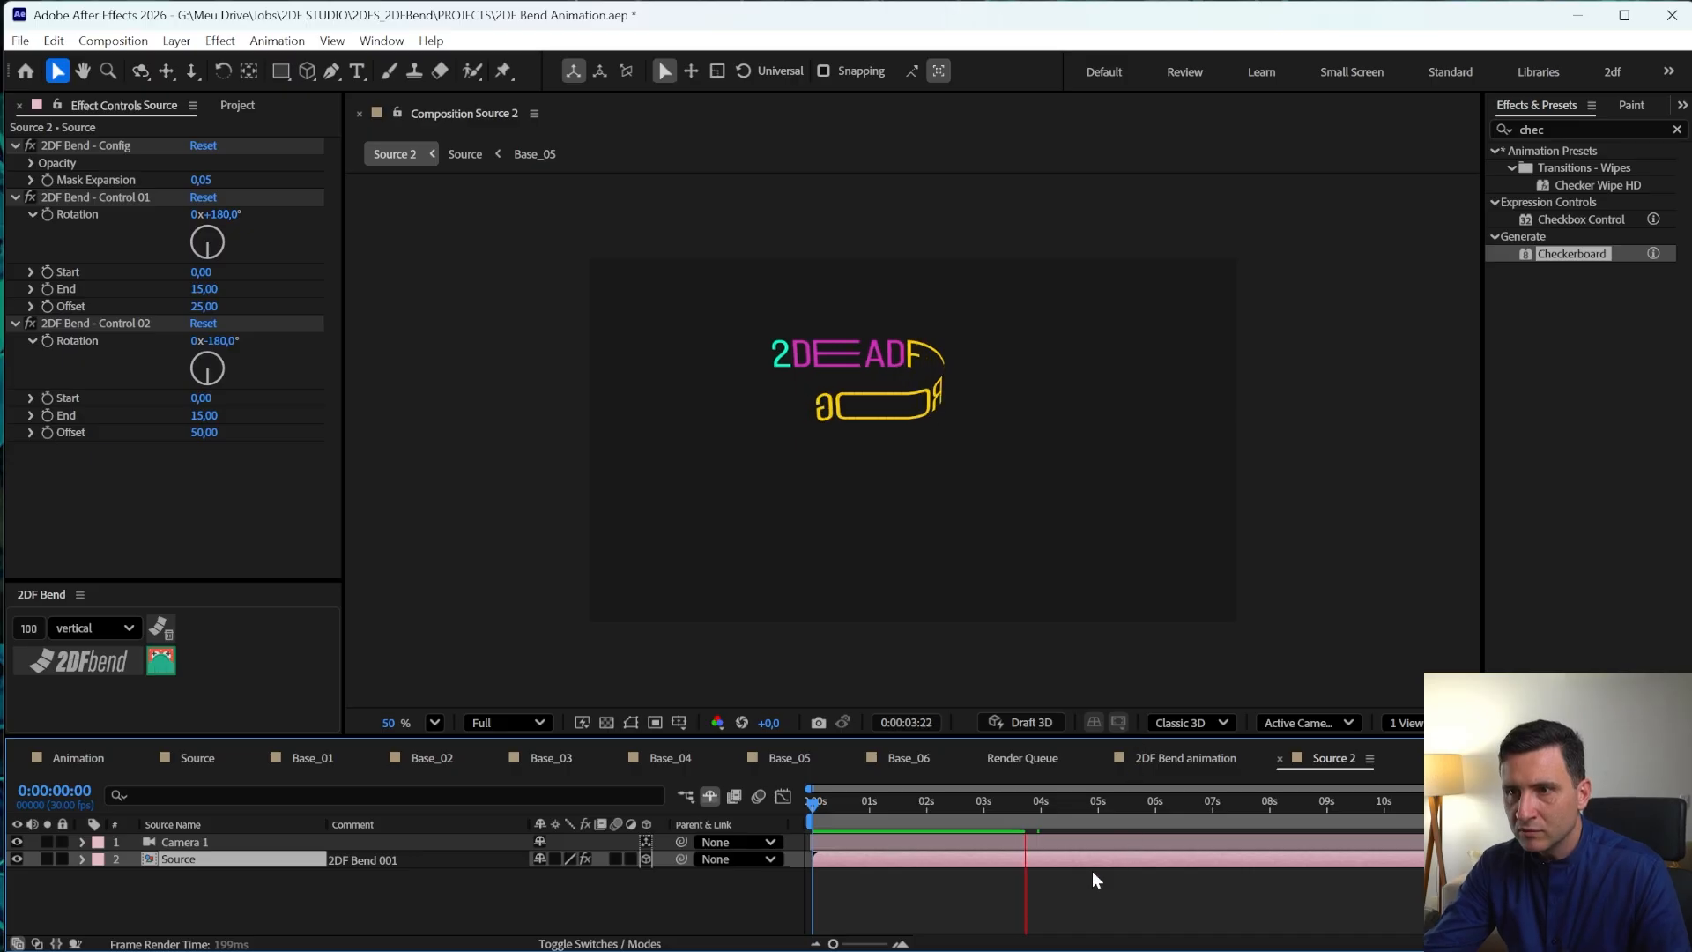
- Inspect the curved folds at 100% magnification and set the current time to 0:00:02:12
mouse_move(977, 797)
left_mouse_down()
mouse_move(1052, 811)
mouse_move(986, 822)
left_mouse_up()
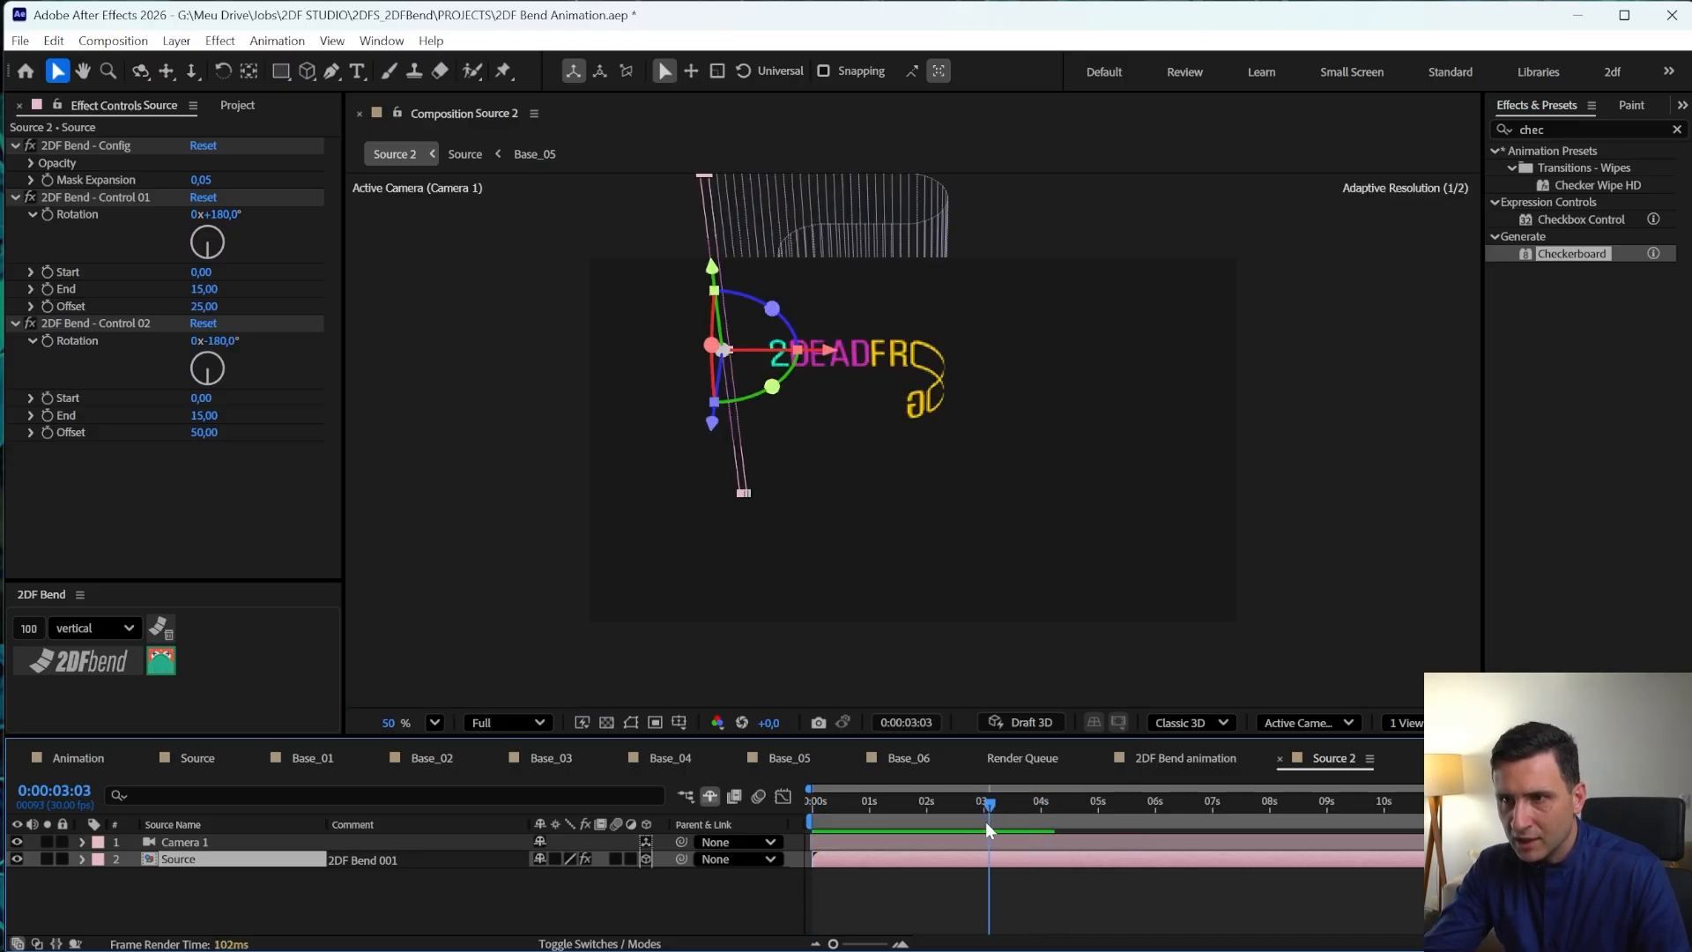
key("period")
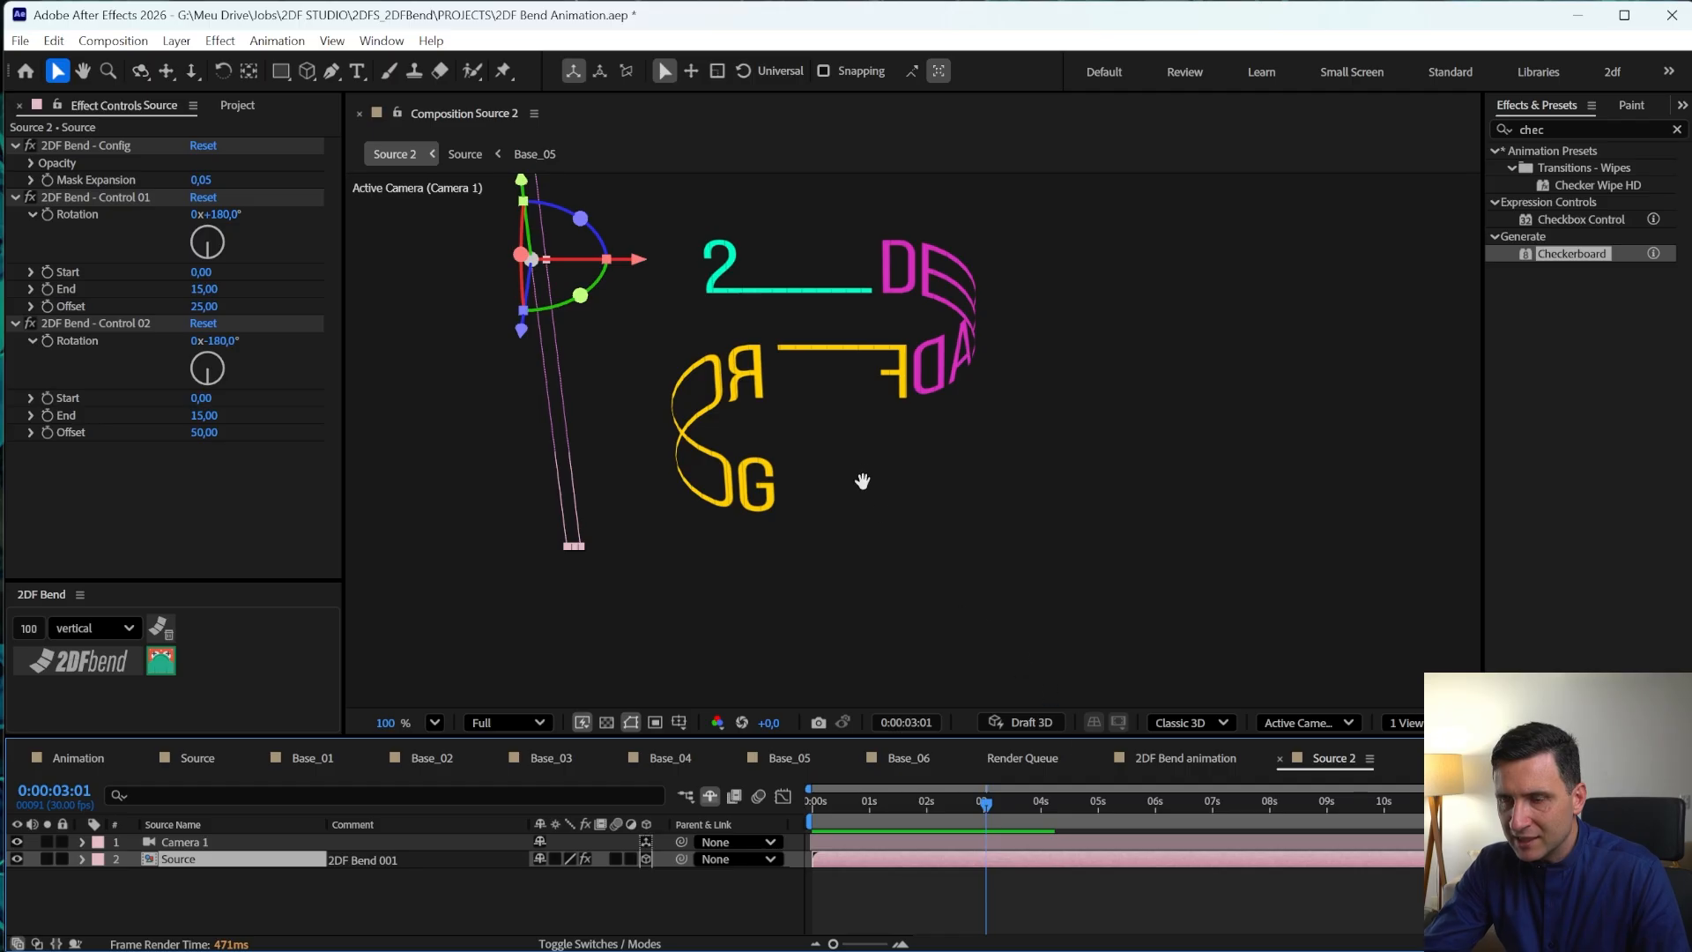
left_click_drag(862, 480, 923, 541)
left_click(921, 802)
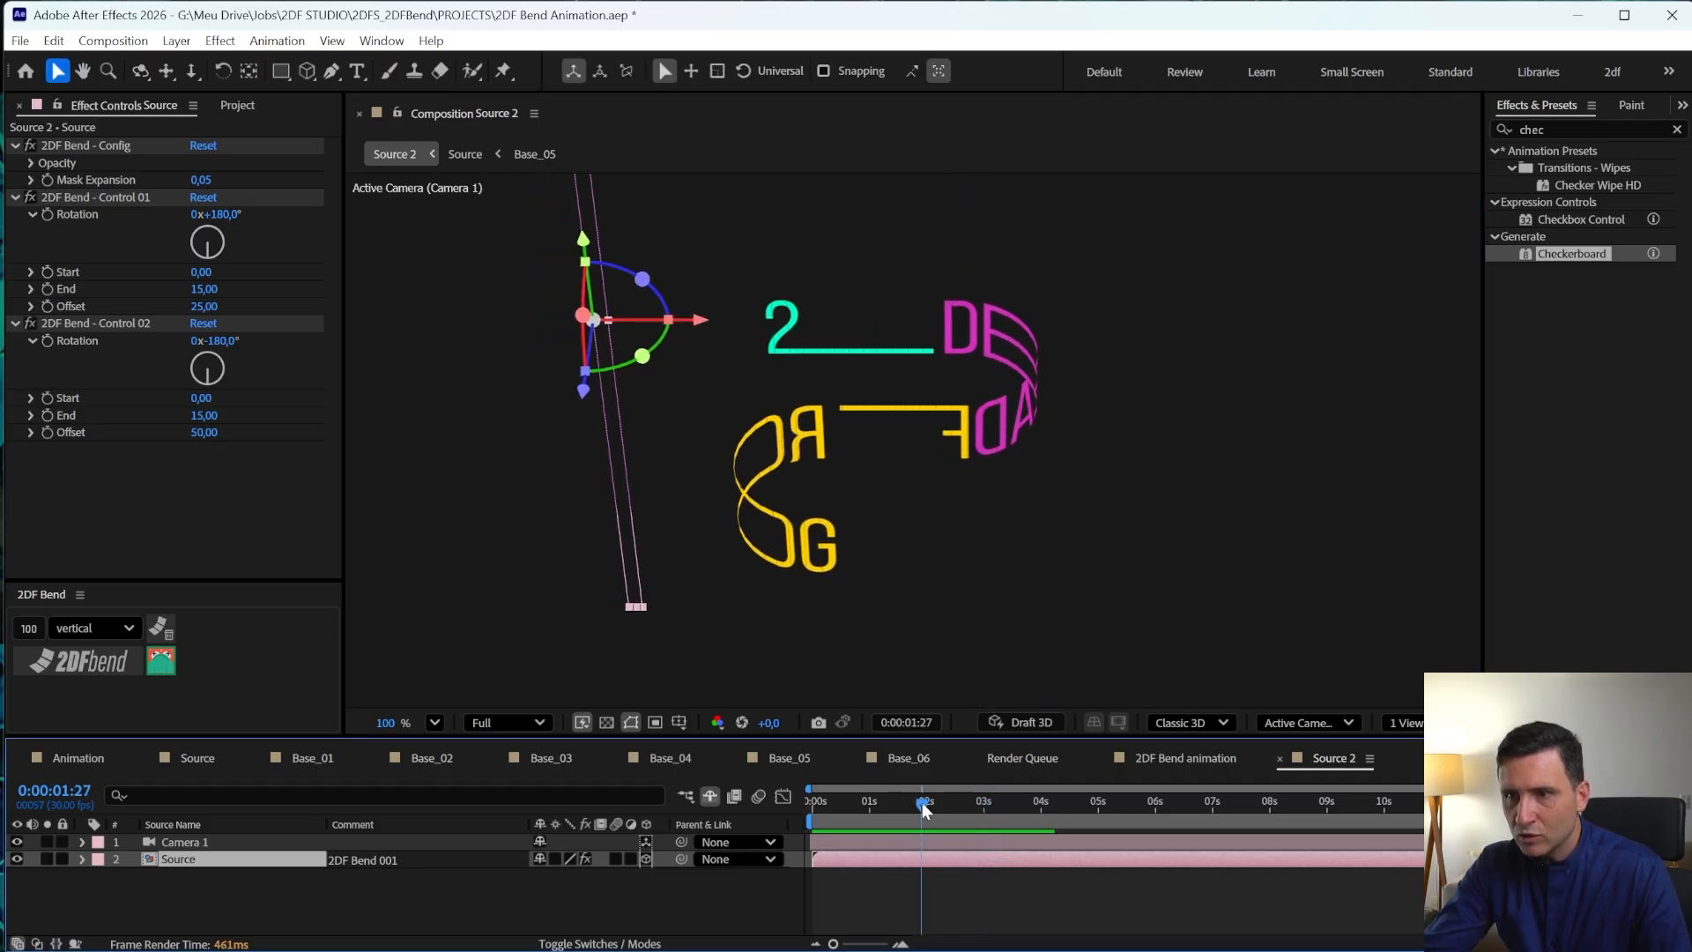
left_click(949, 803)
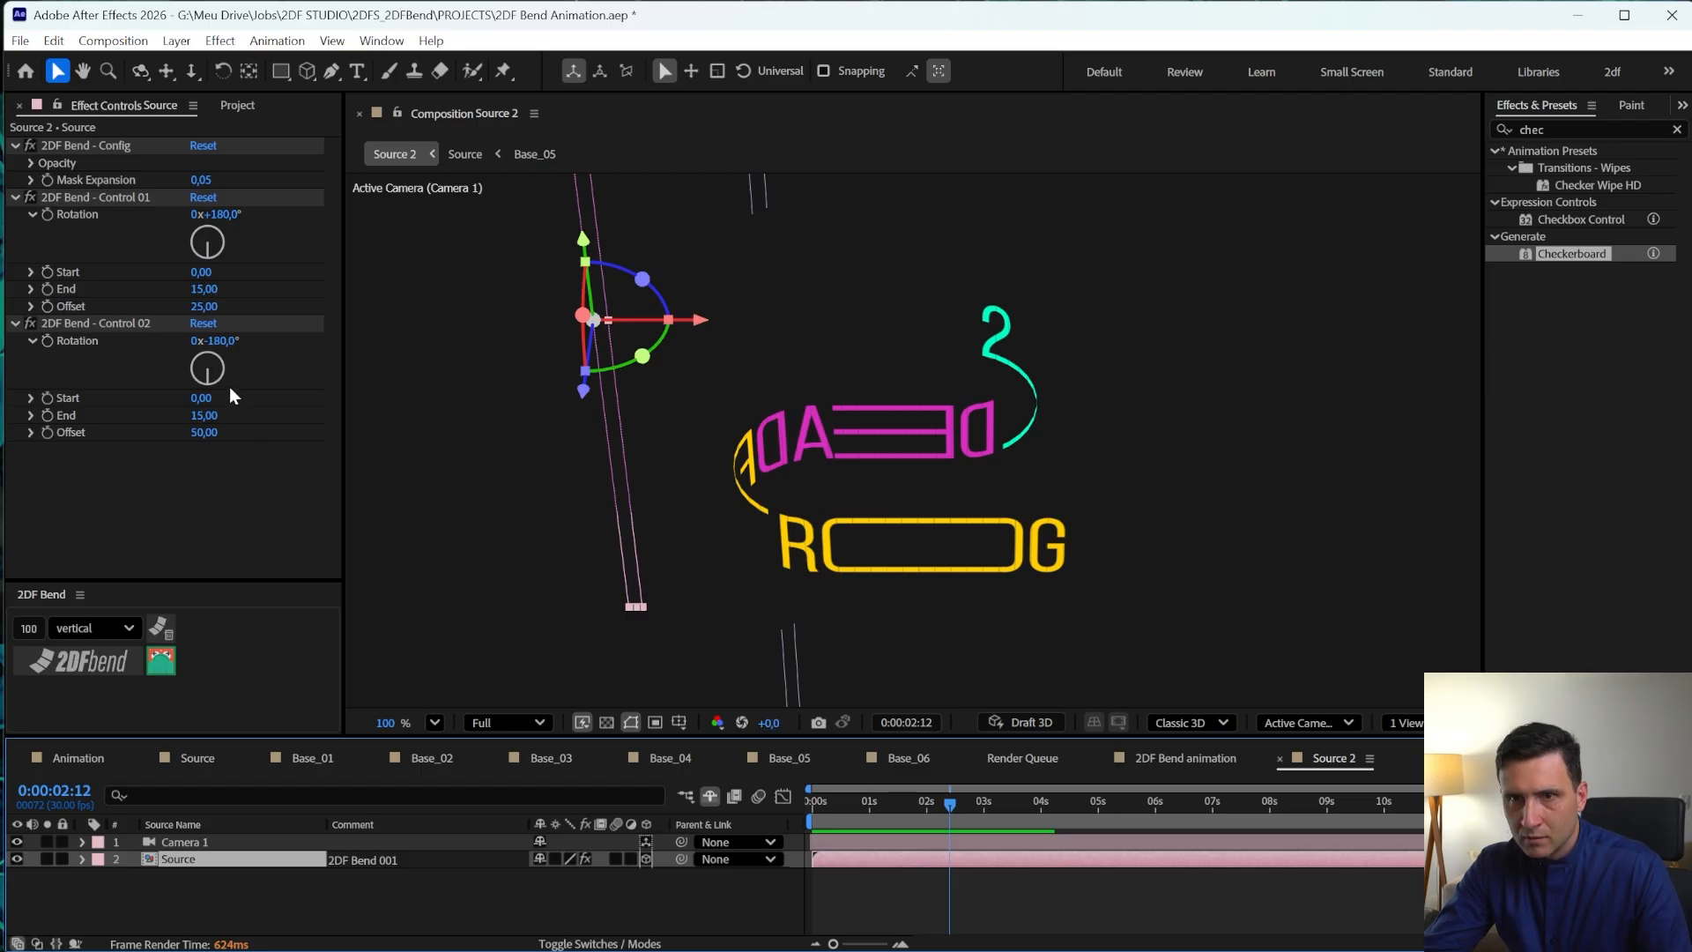
- Set the End value to 7 on both 2DF Bend - Control 01 and Control 02
left_click(203, 289)
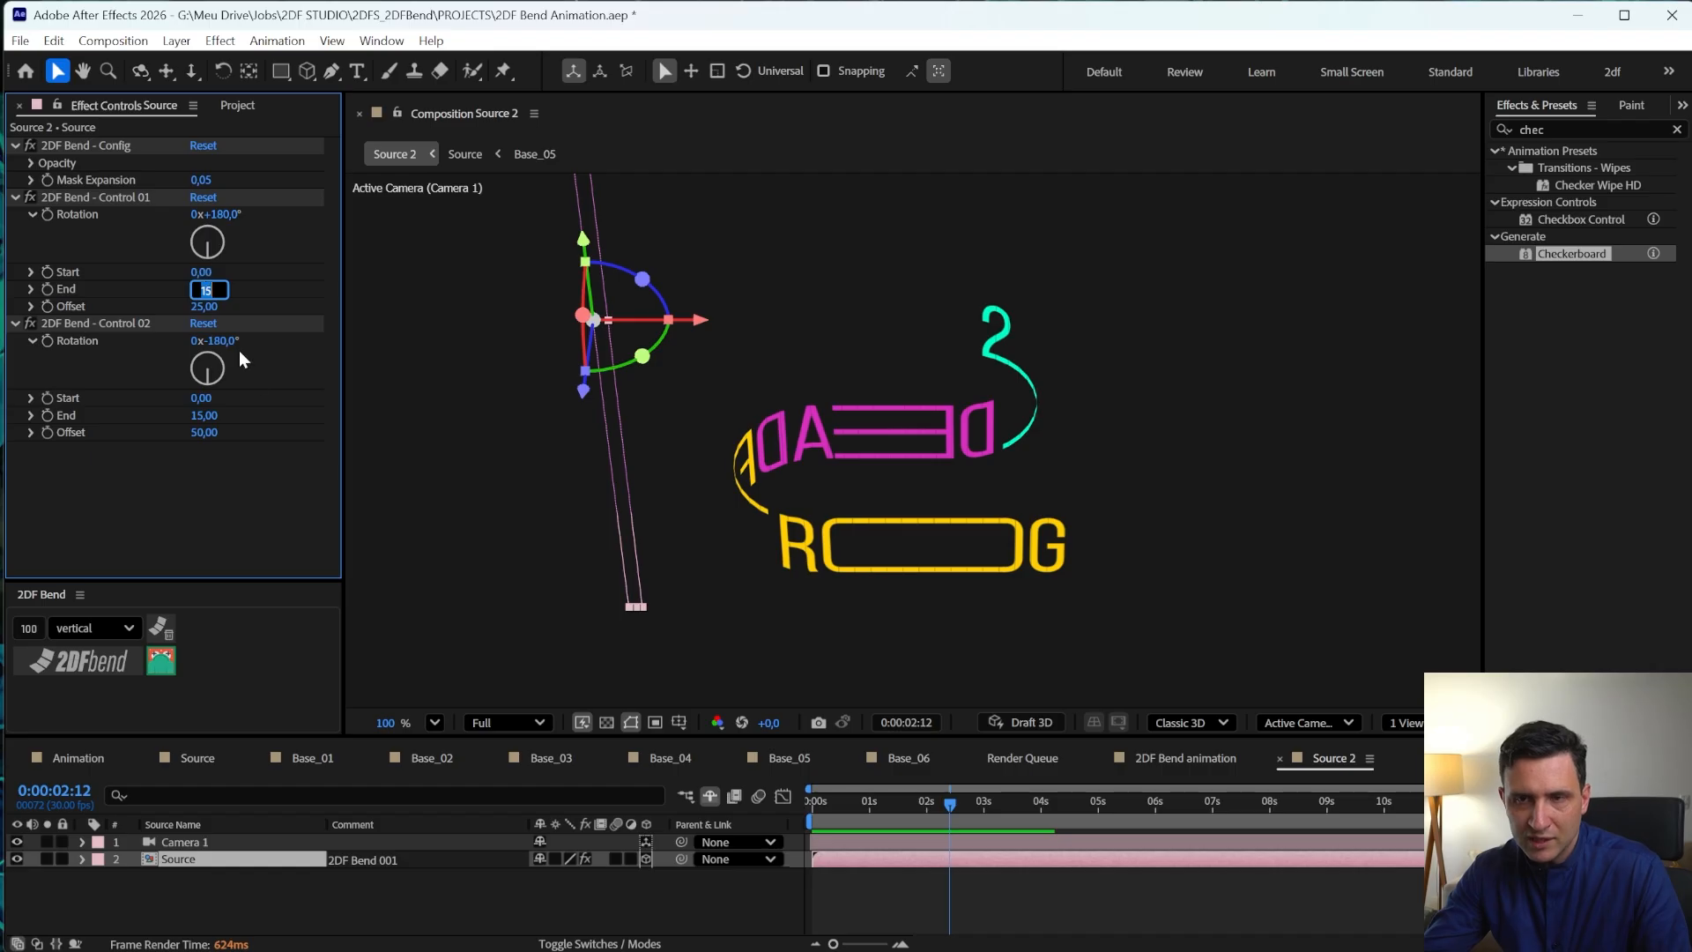
type("7")
key("Return")
left_click(202, 415)
type("7")
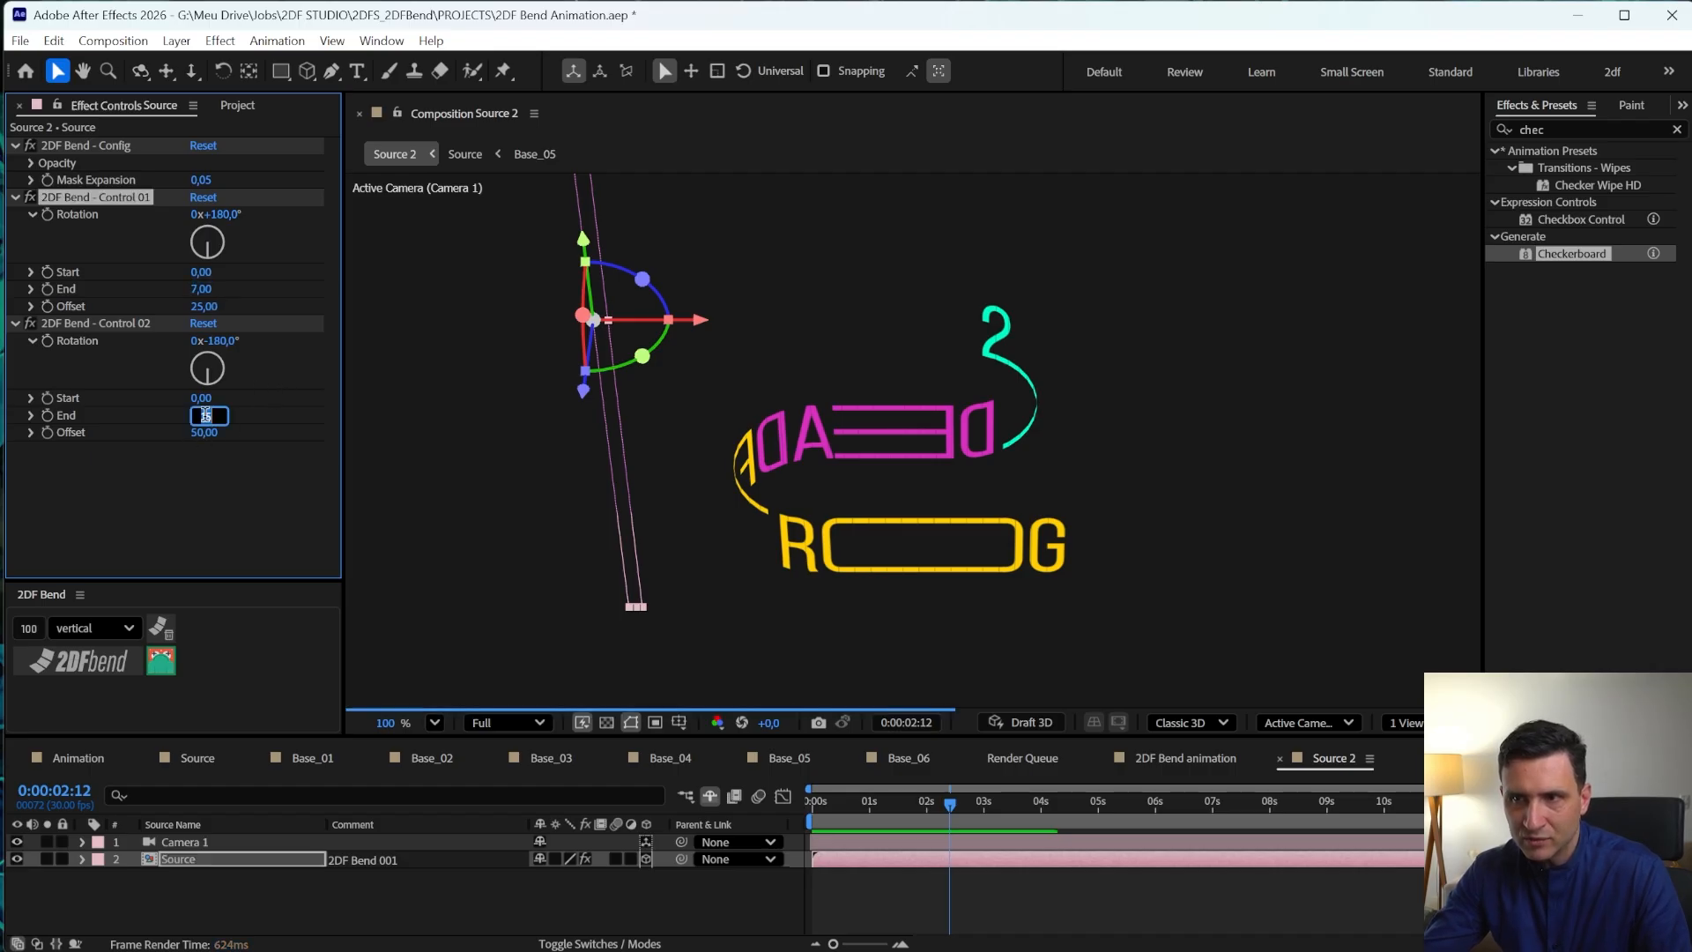
key("Return")
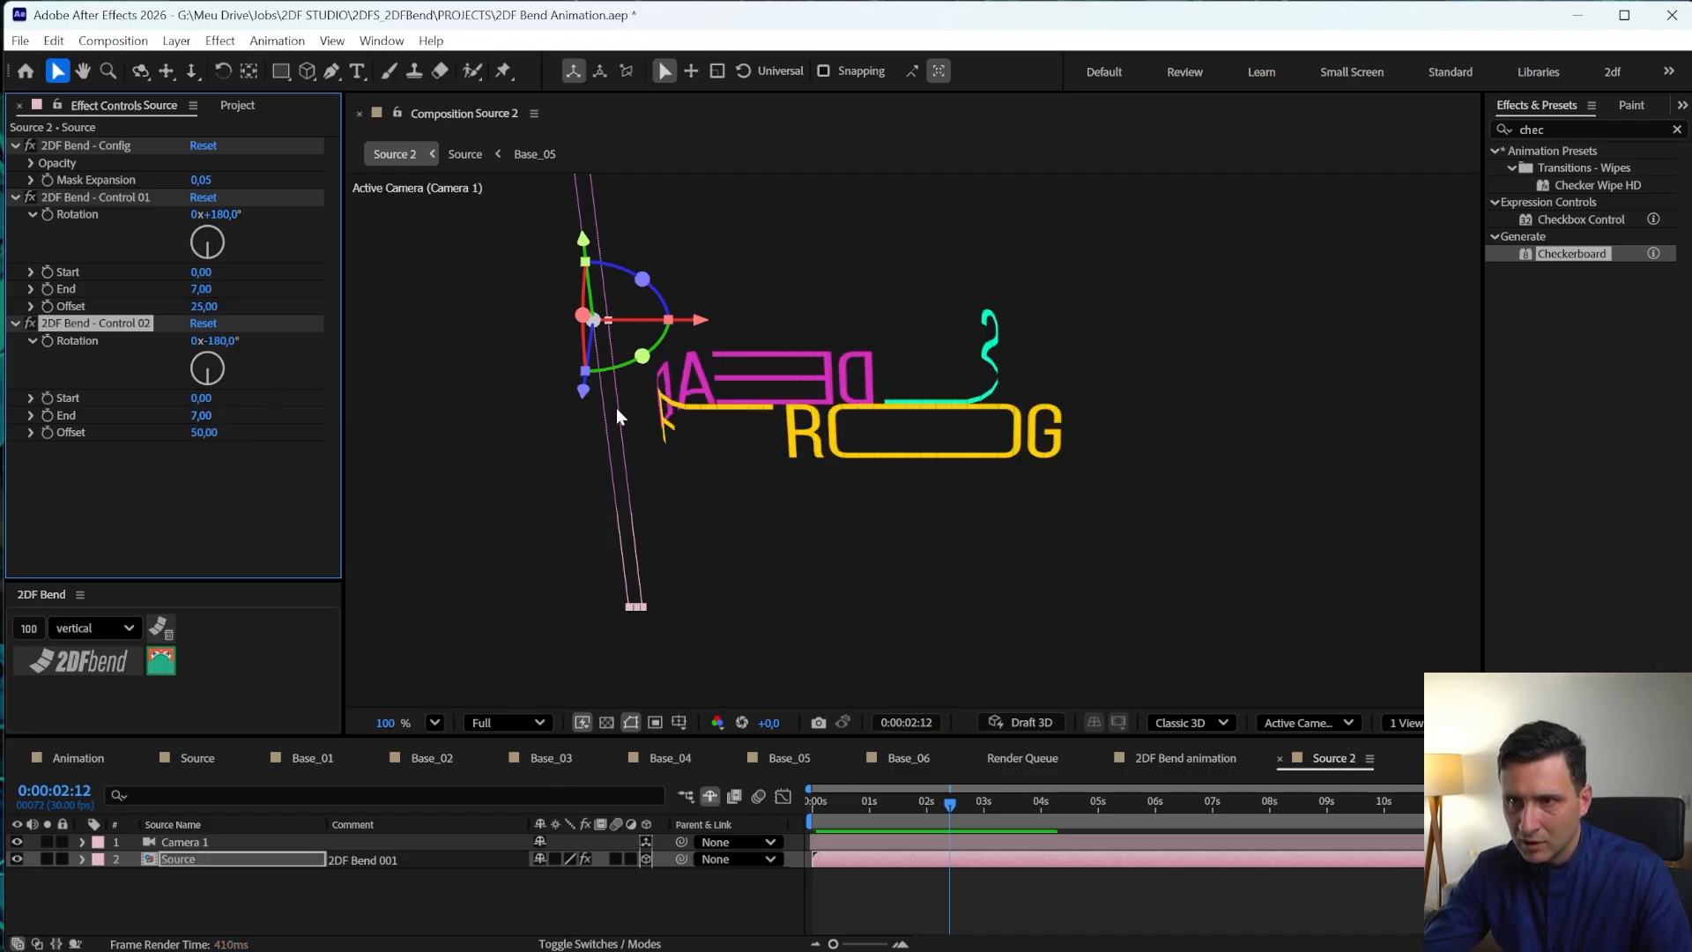
- Raise the Offset of 2DF Bend - Control 01 one strip at a time to 28
left_click(208, 308)
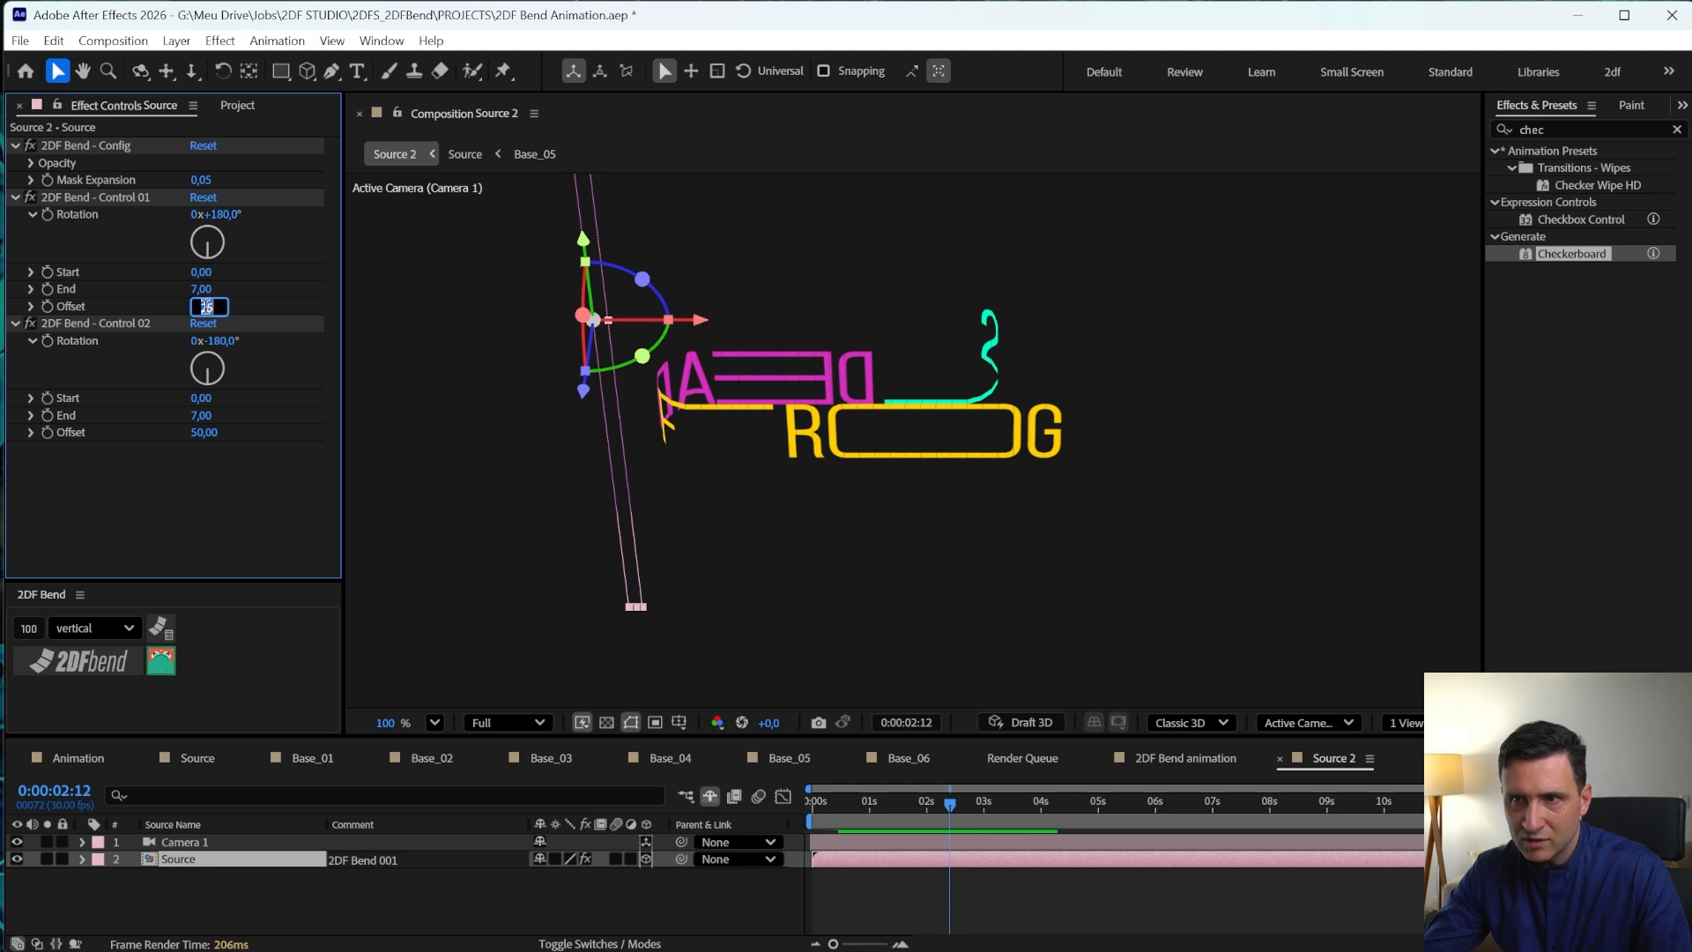
key("Up")
key("Up")
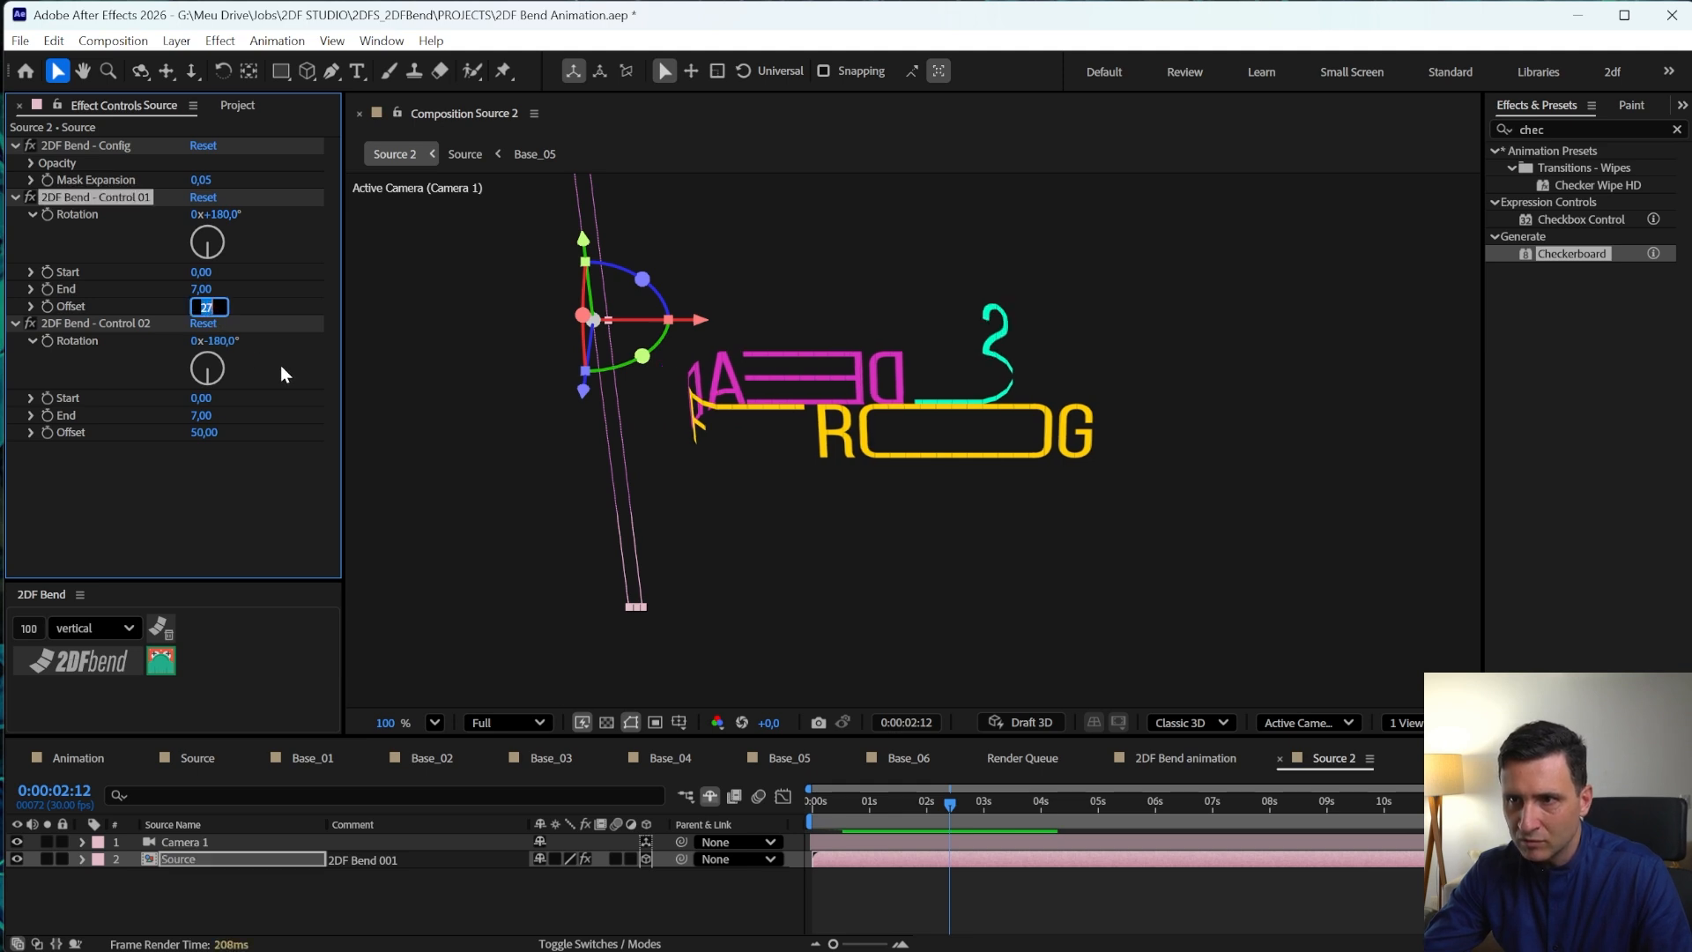
key("Up")
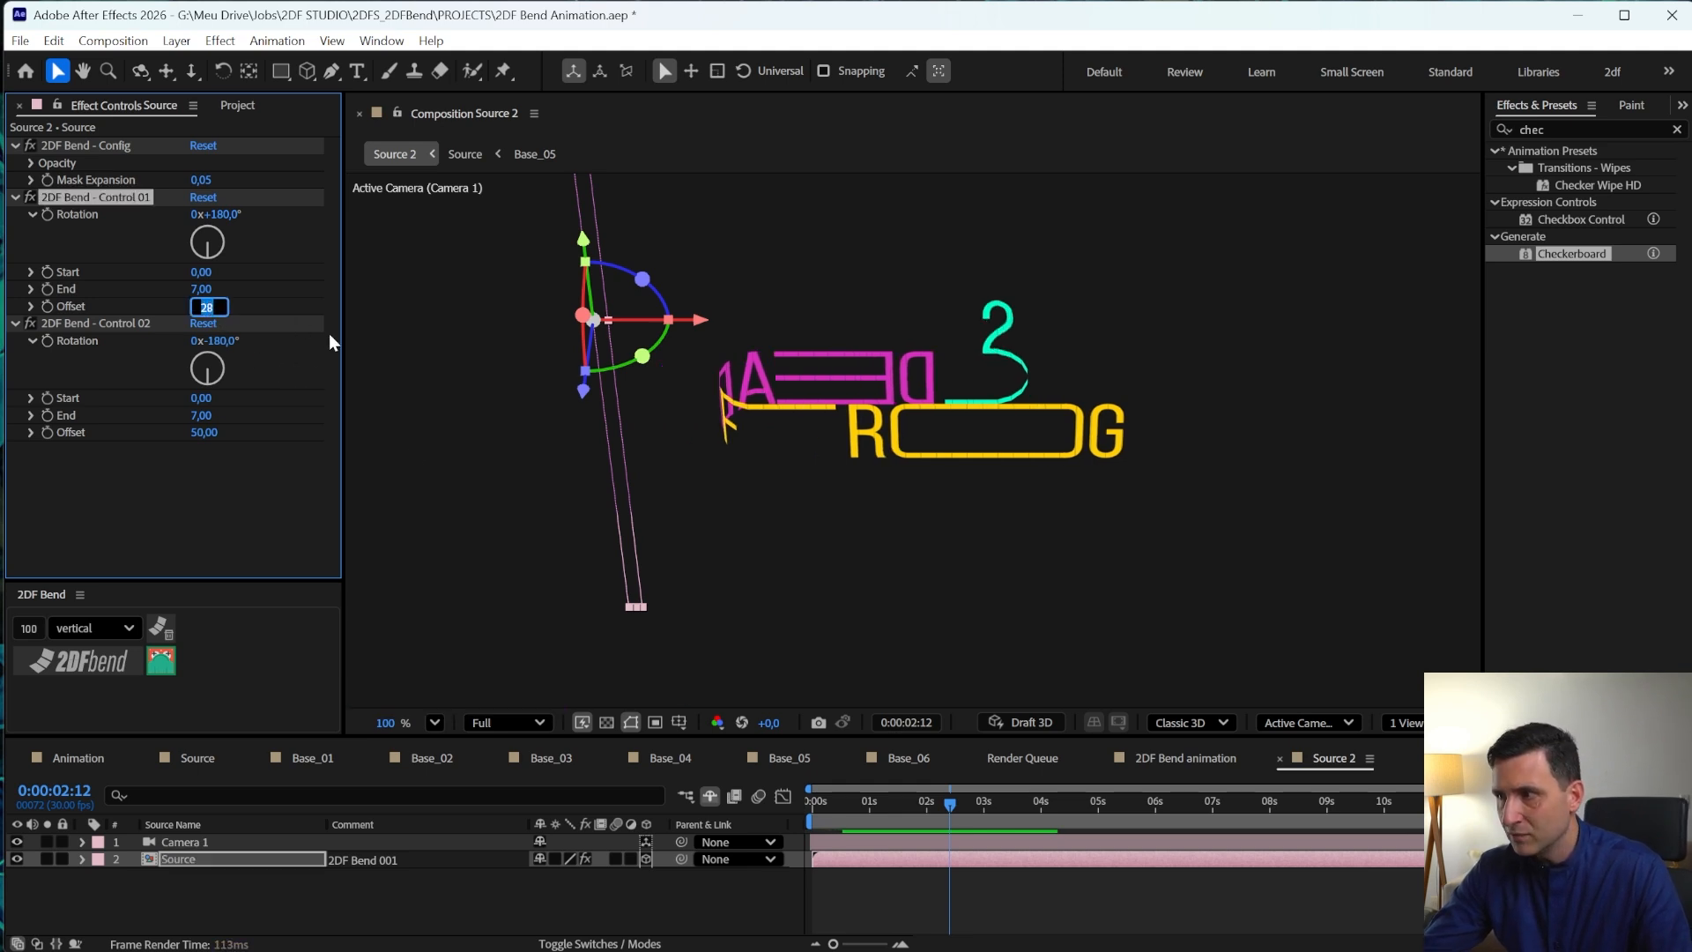
key("Return")
left_click(82, 322)
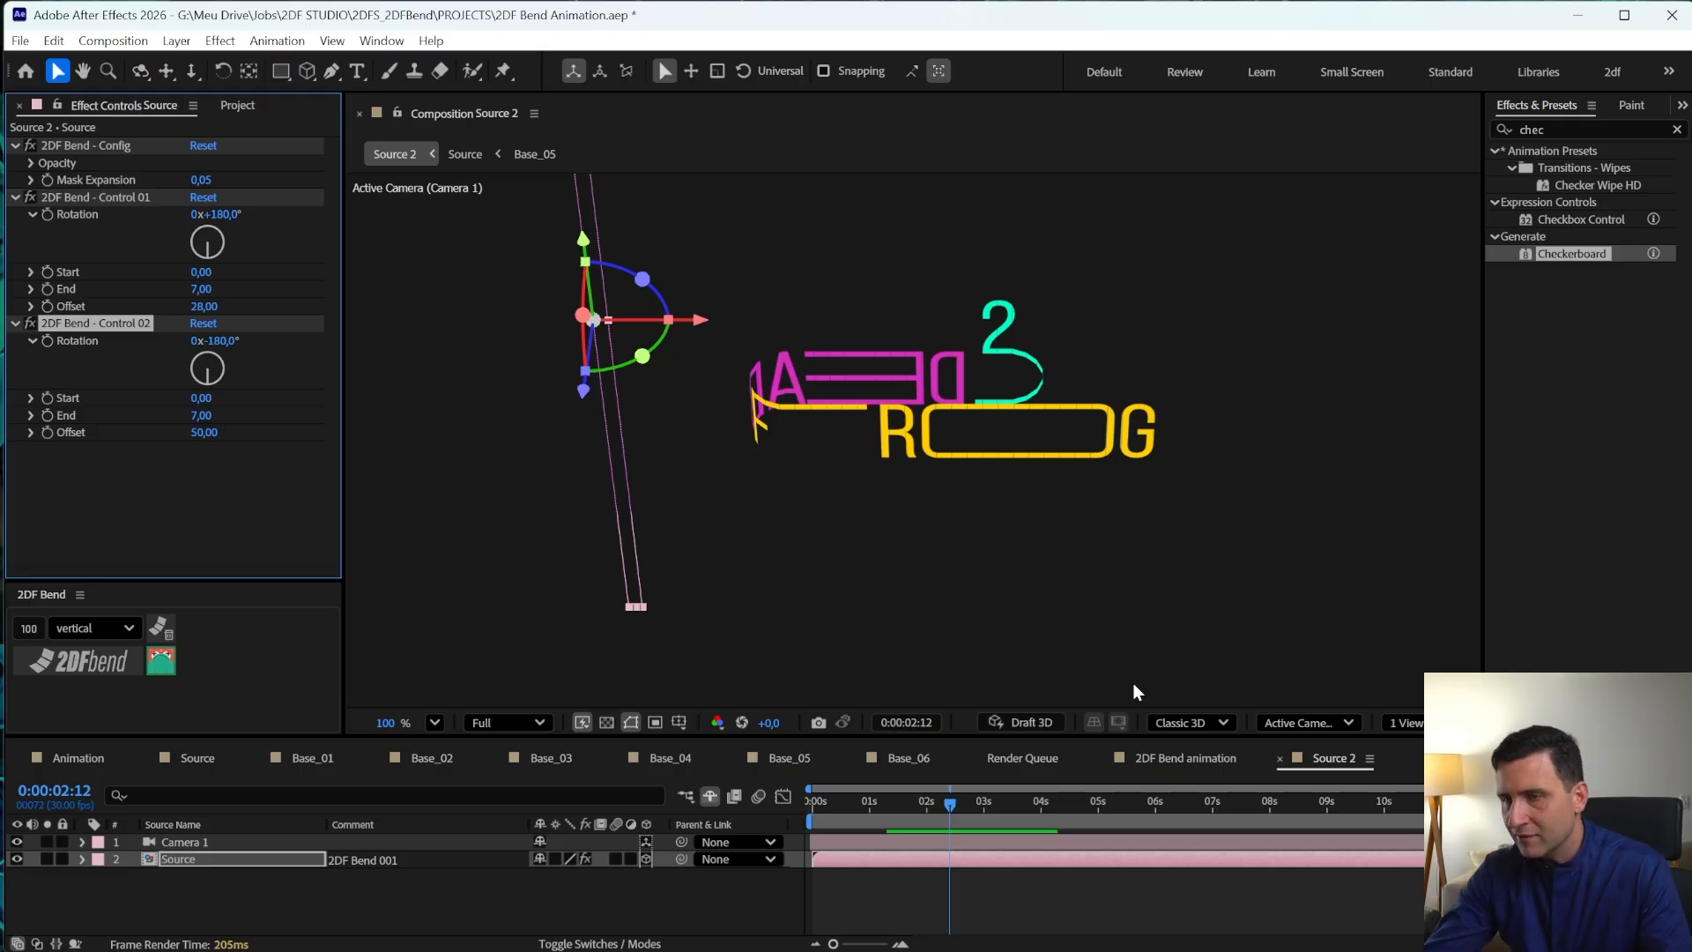
- Dolly Camera 1 toward the folded title and pan it to show the whole lettering at 50% magnification
left_click_drag(1021, 445, 1029, 477)
scroll(973, 496, "down", 3)
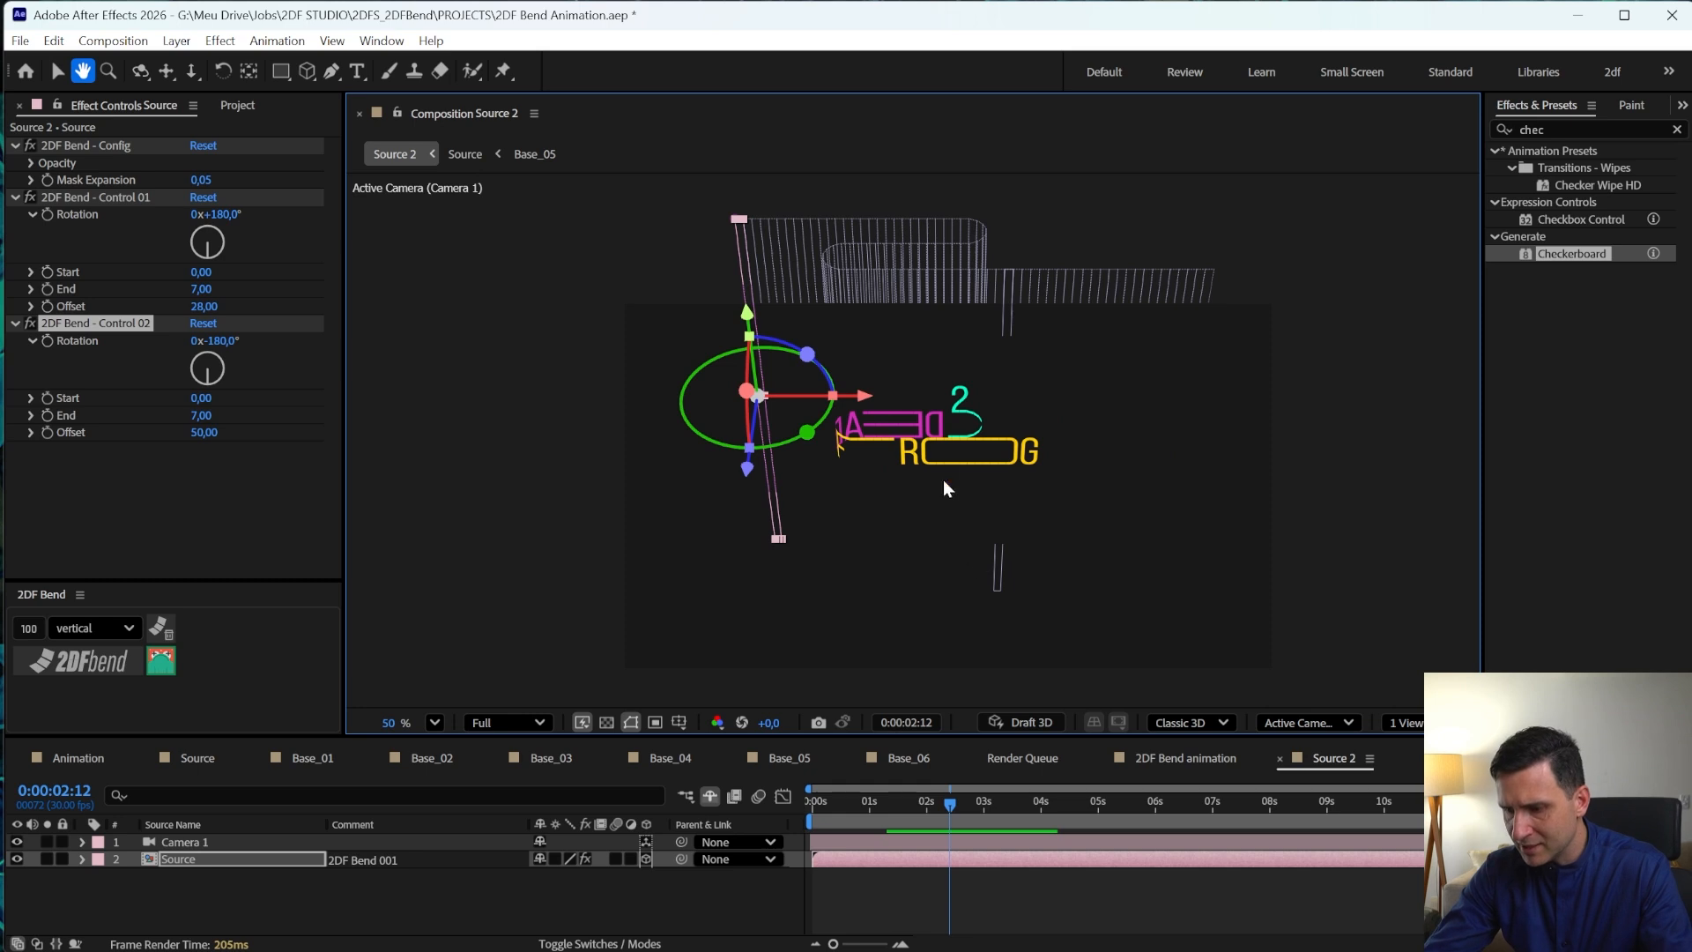
key("c")
left_click_drag(936, 304, 946, 224)
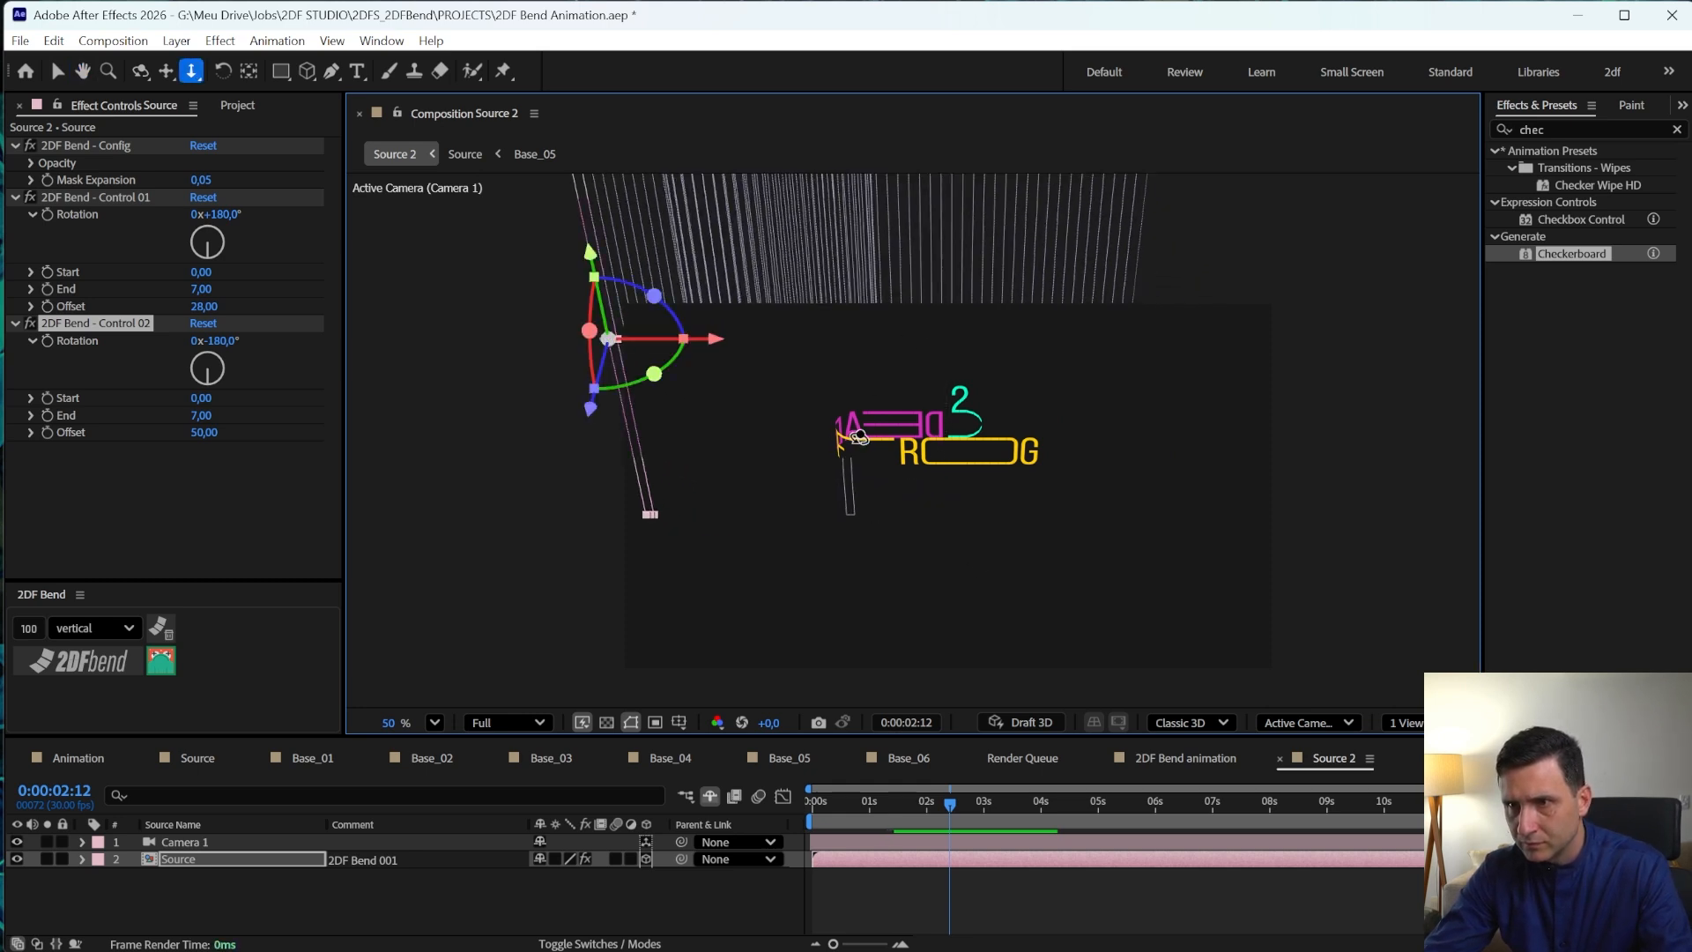
key("c")
key("c")
left_click_drag(950, 529, 880, 547)
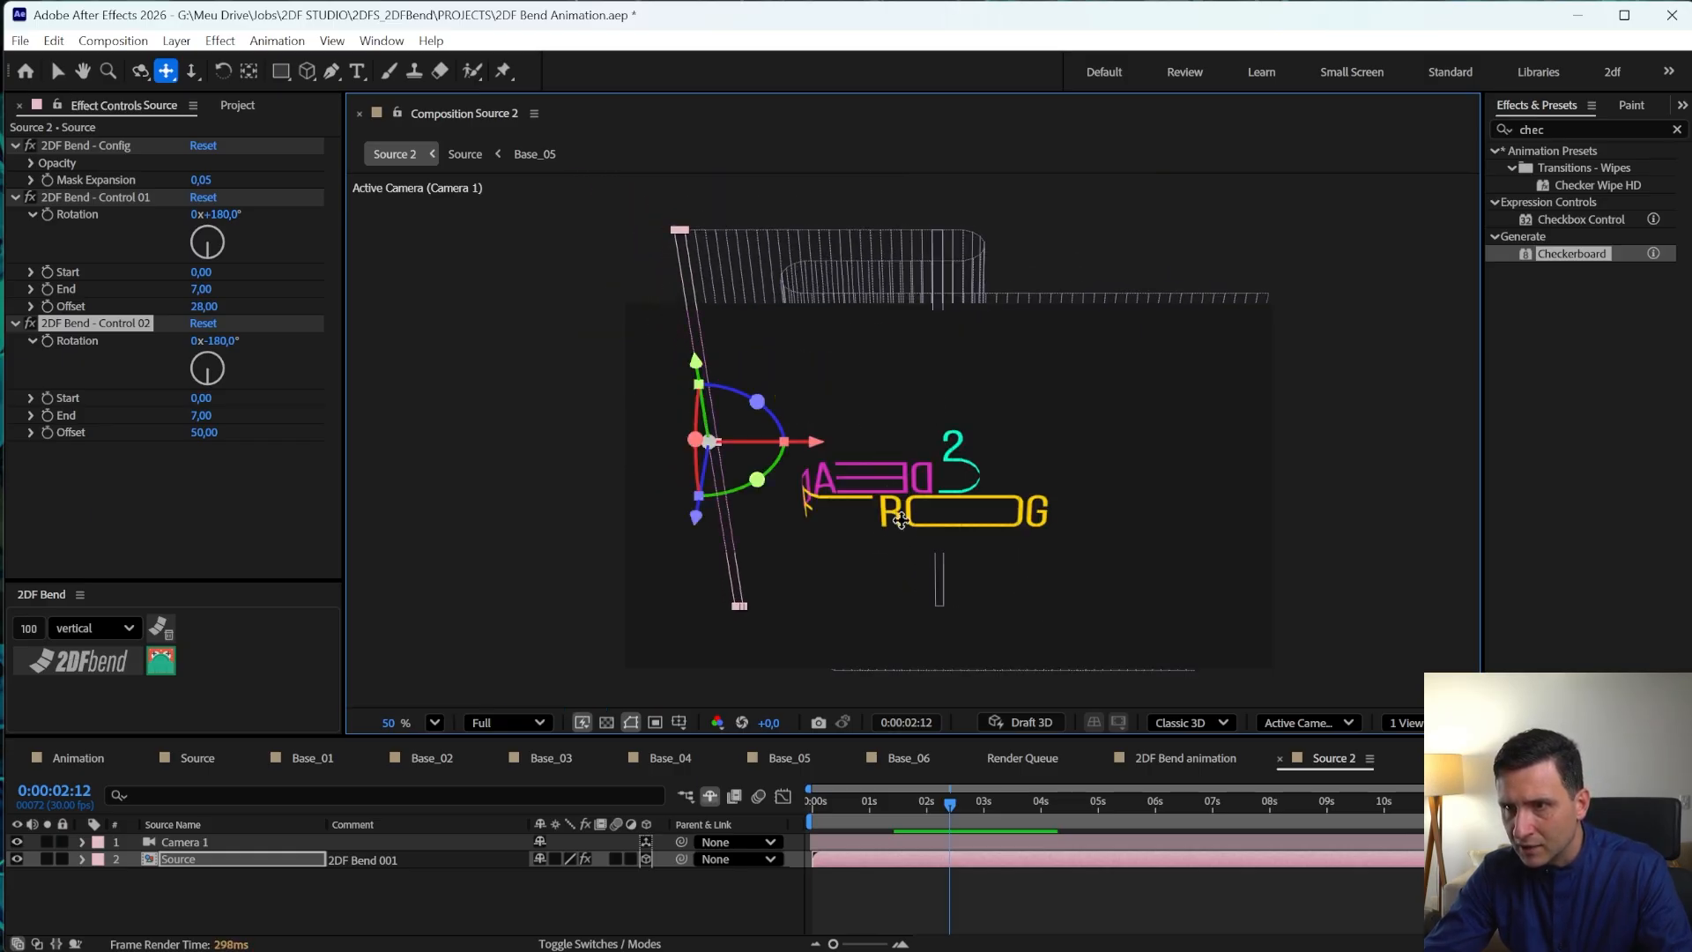
- Dolly Camera 1 in further and pan it so the enlarged title sits lower in the frame
key("c")
left_click_drag(942, 462, 1005, 206)
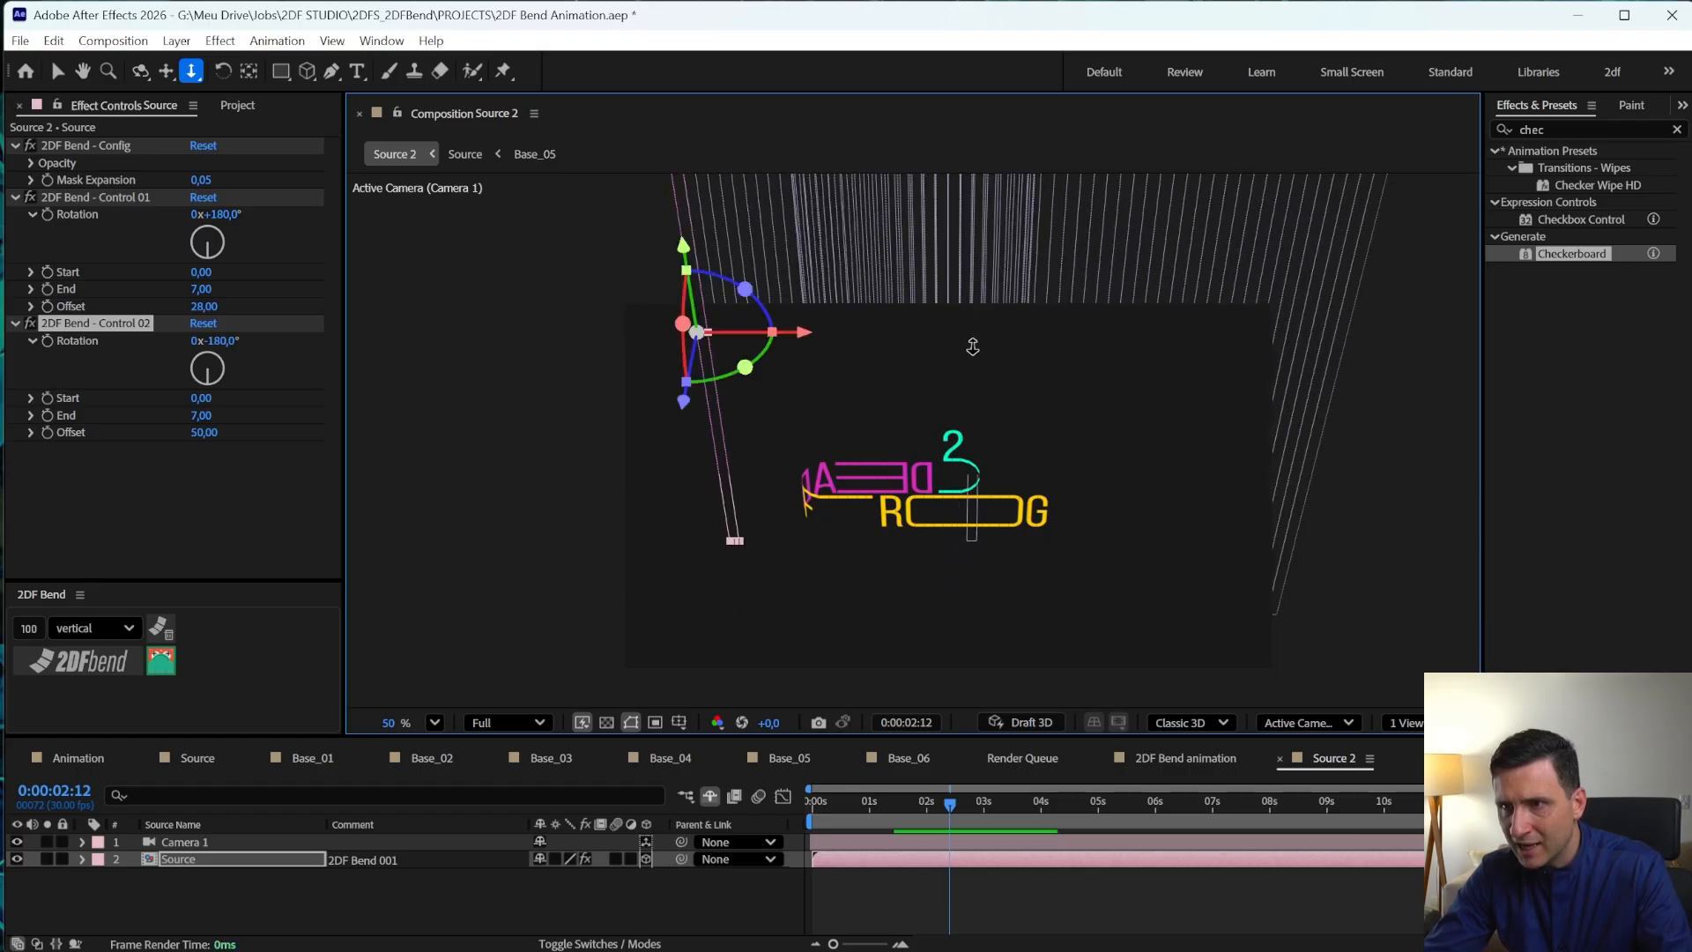
key("c")
key("y")
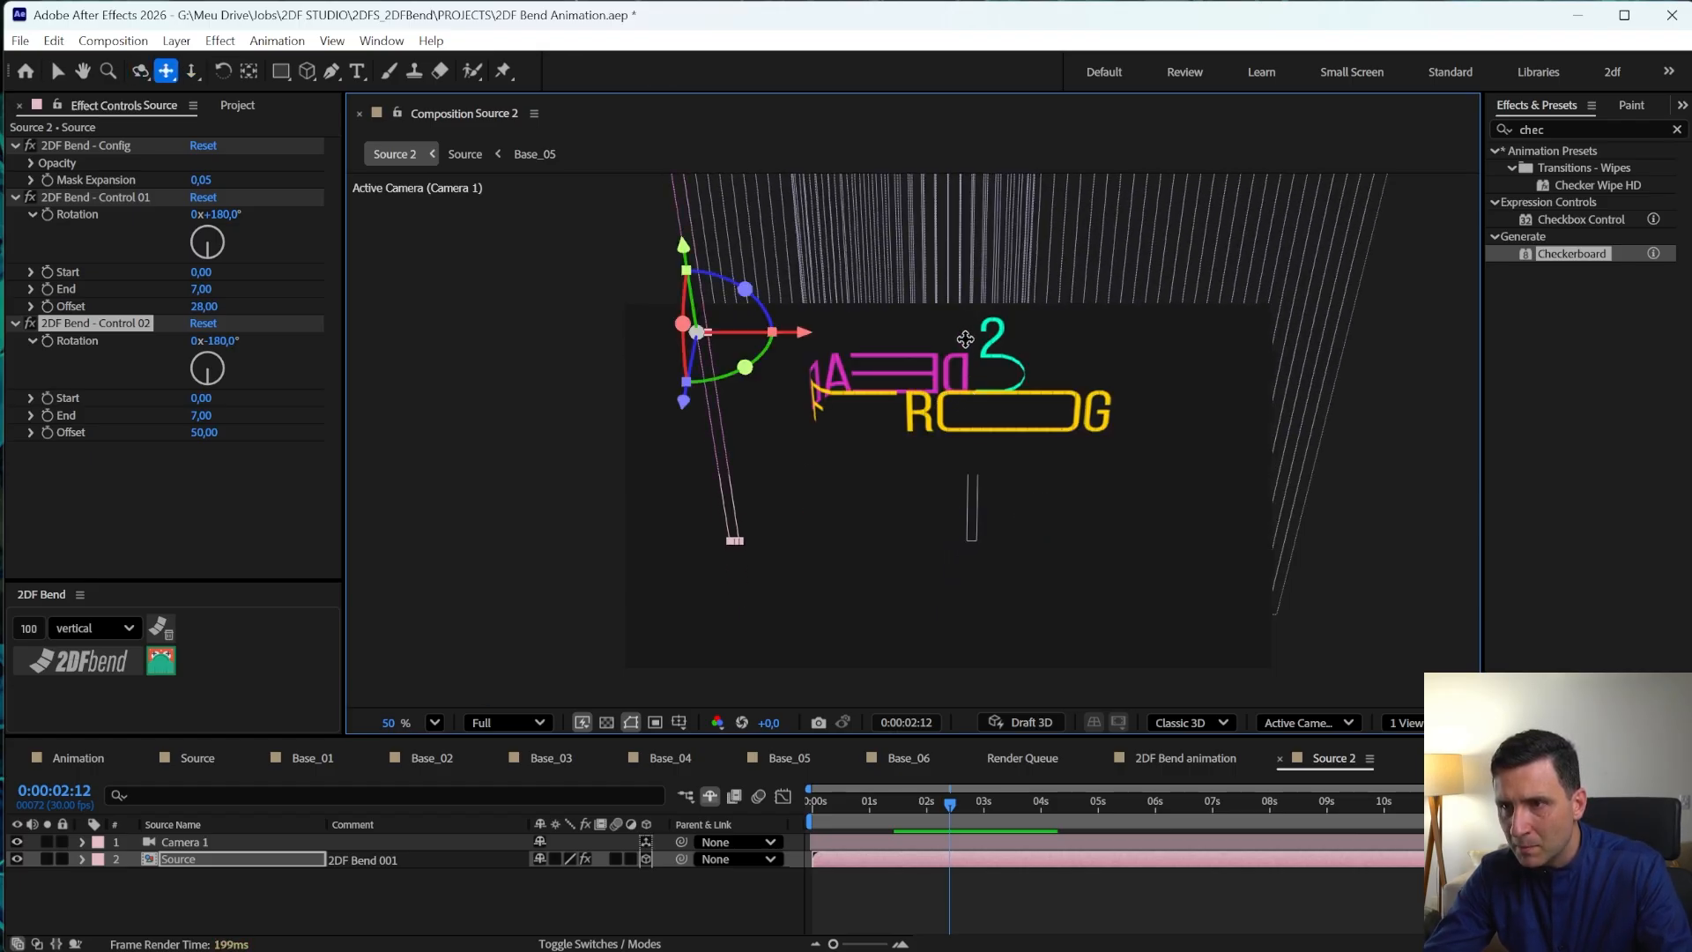
left_click_drag(965, 335, 941, 694)
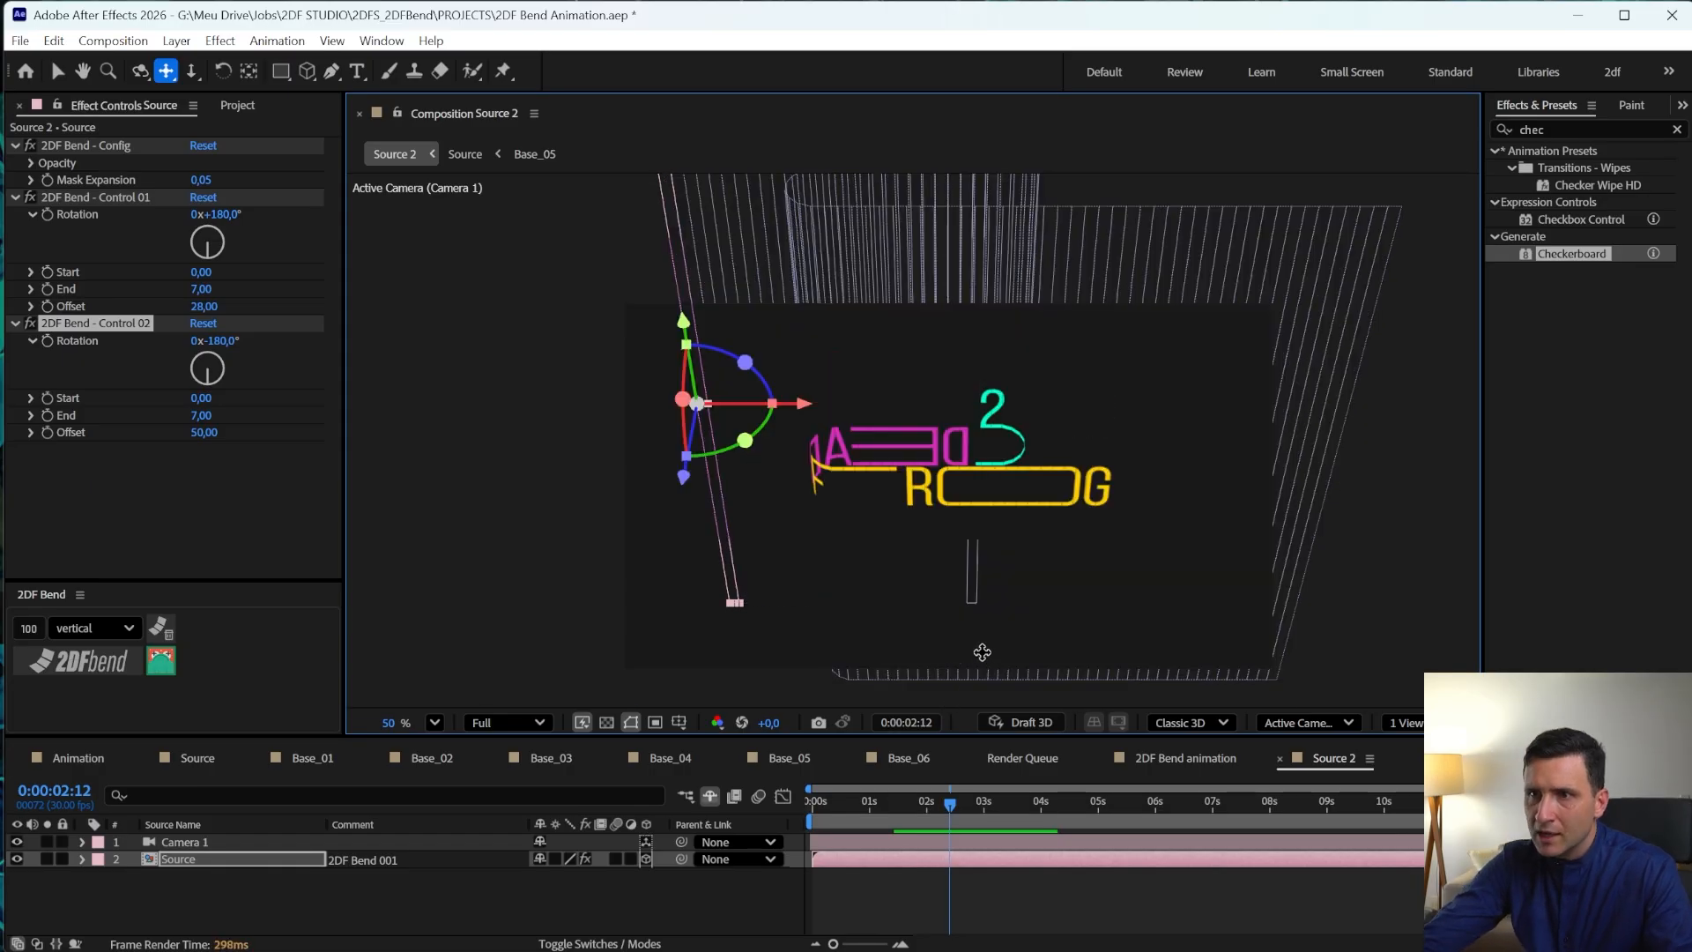
key("shift+Left")
key("shift+Left")
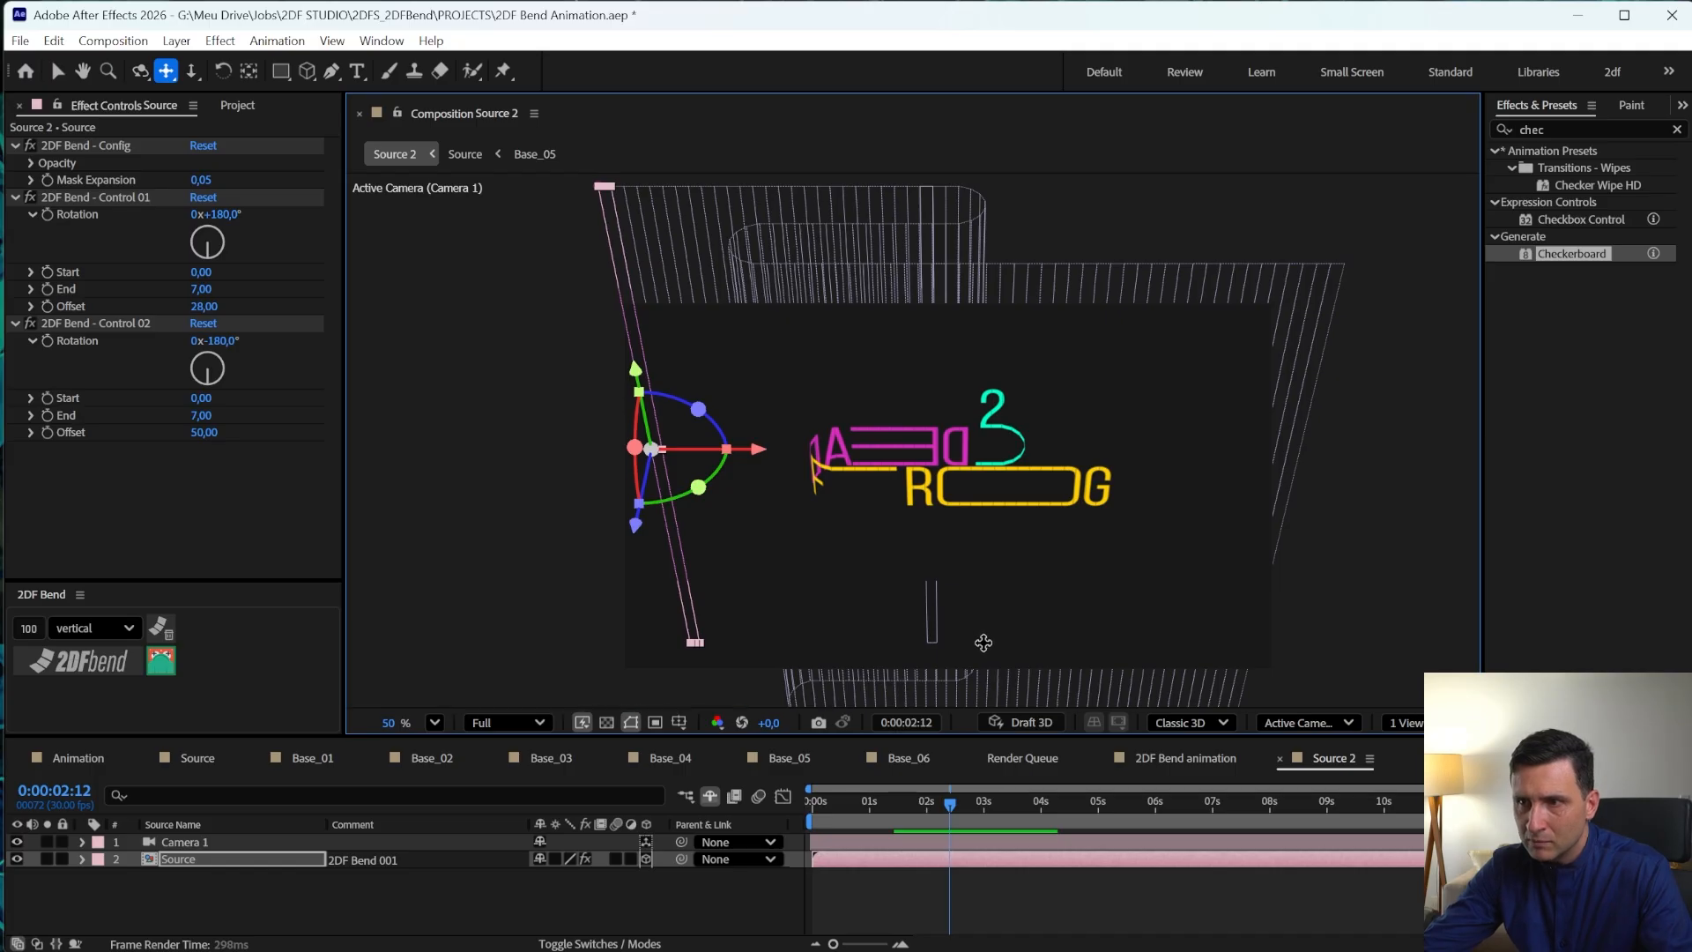
key("shift+Right")
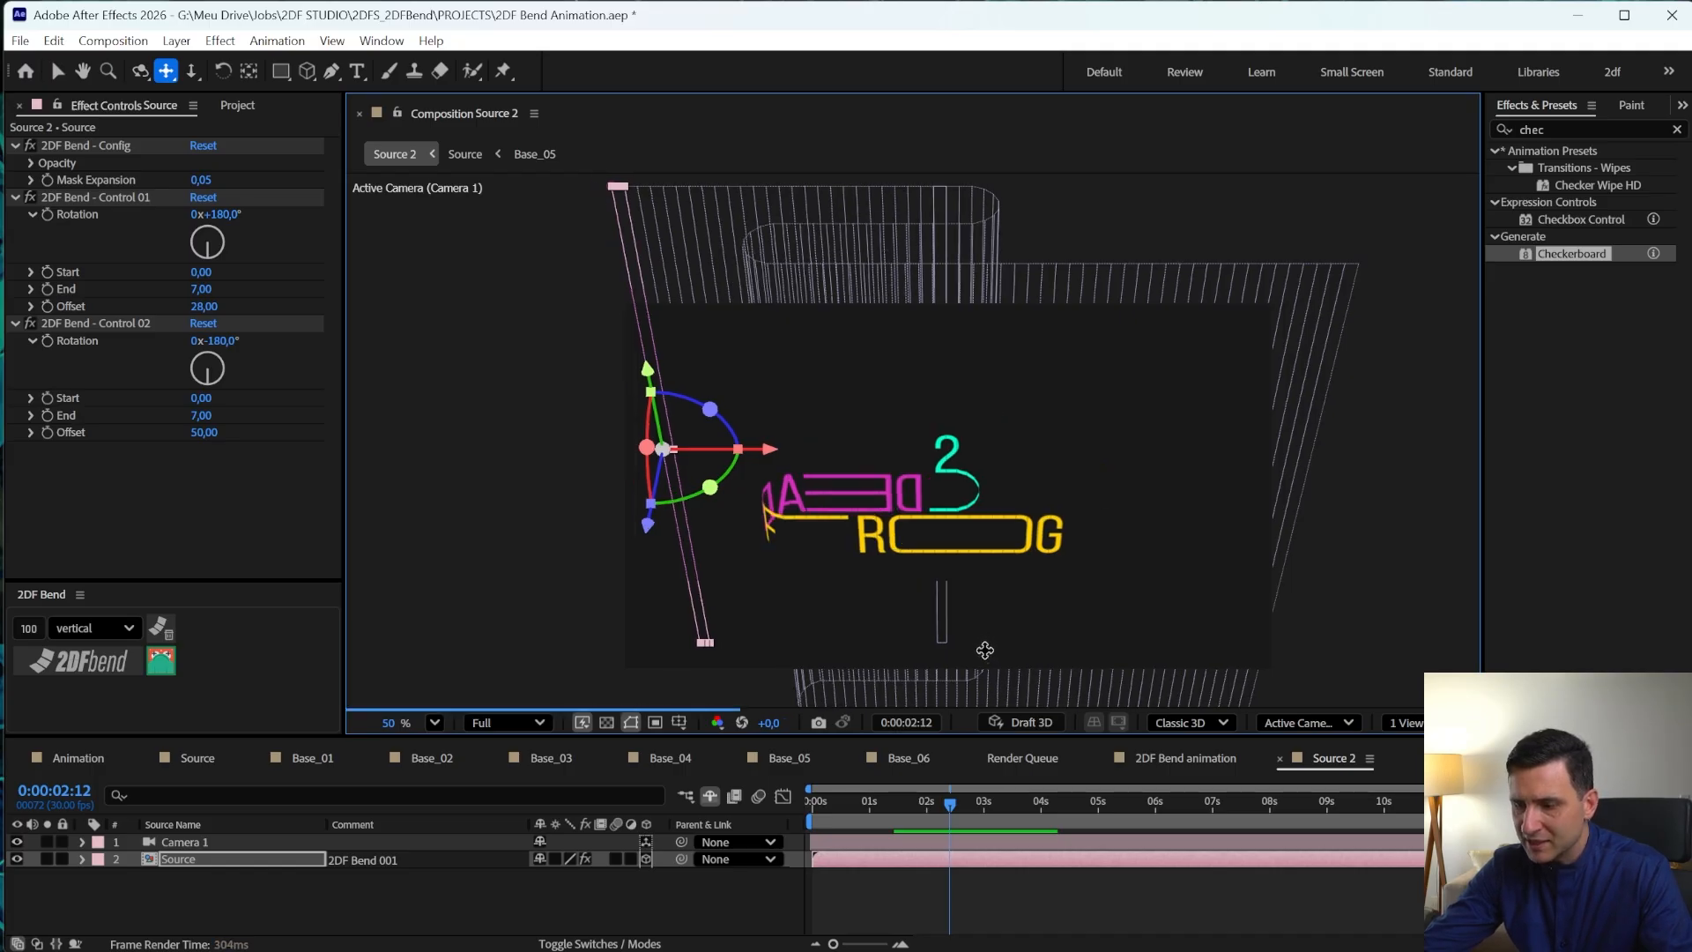
- Deselect the Source layer and examine the strips of the folded title at 100% magnification
left_click(1050, 880)
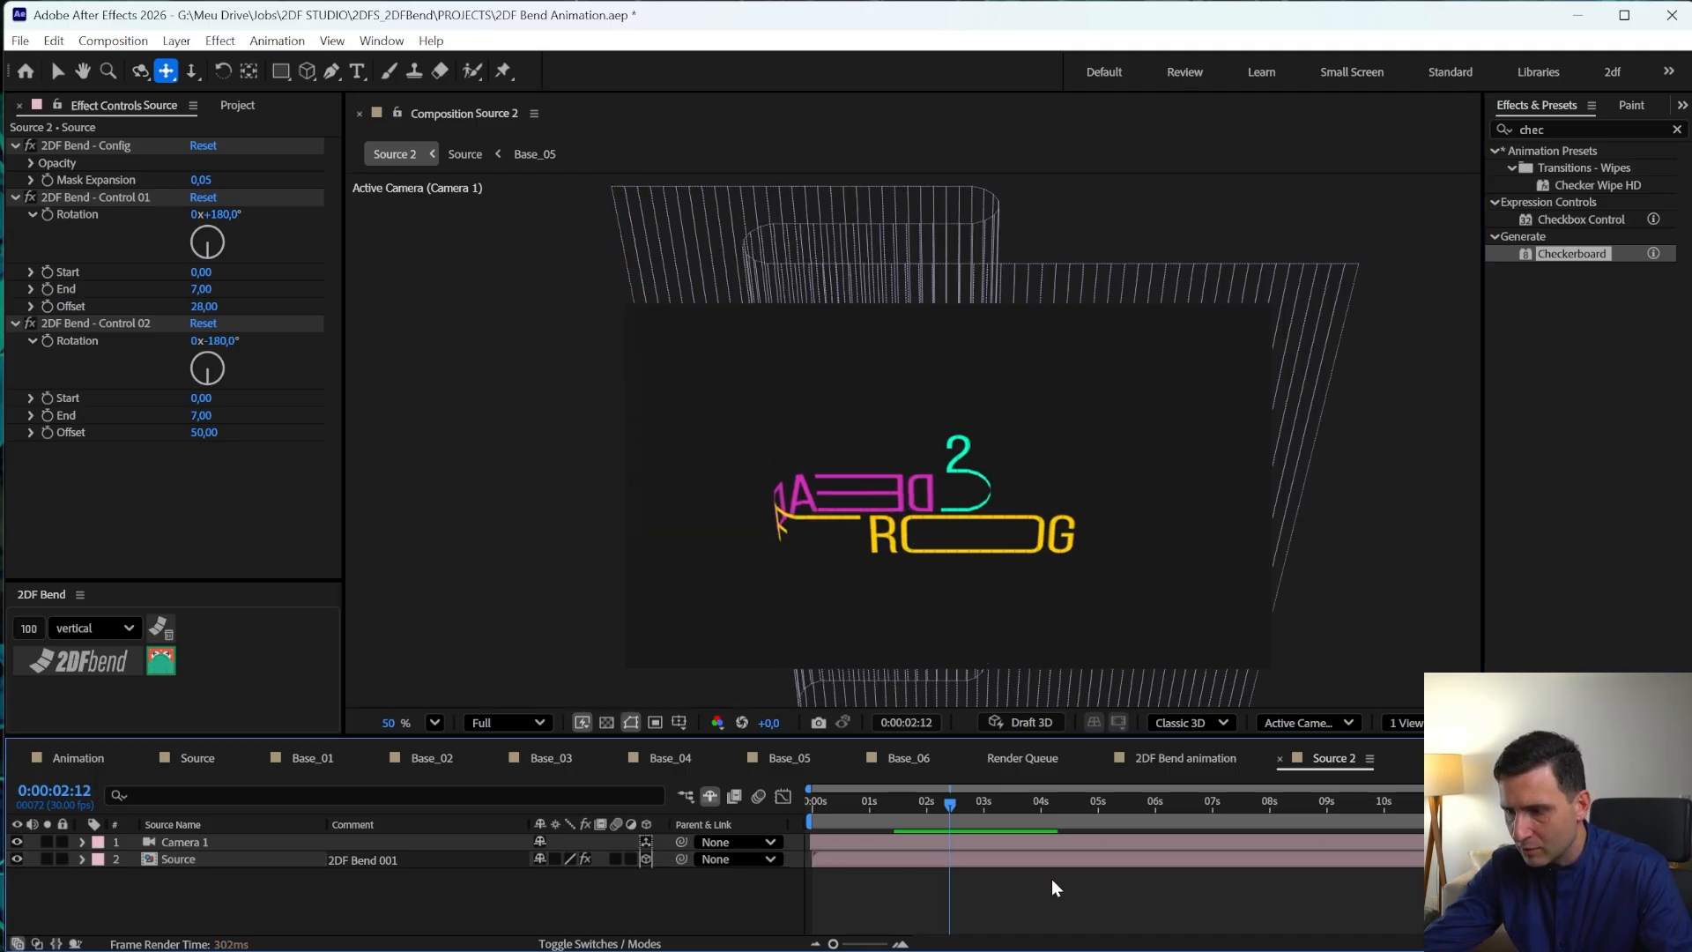
key(".")
key("space")
left_click_drag(954, 567, 959, 495)
key("c")
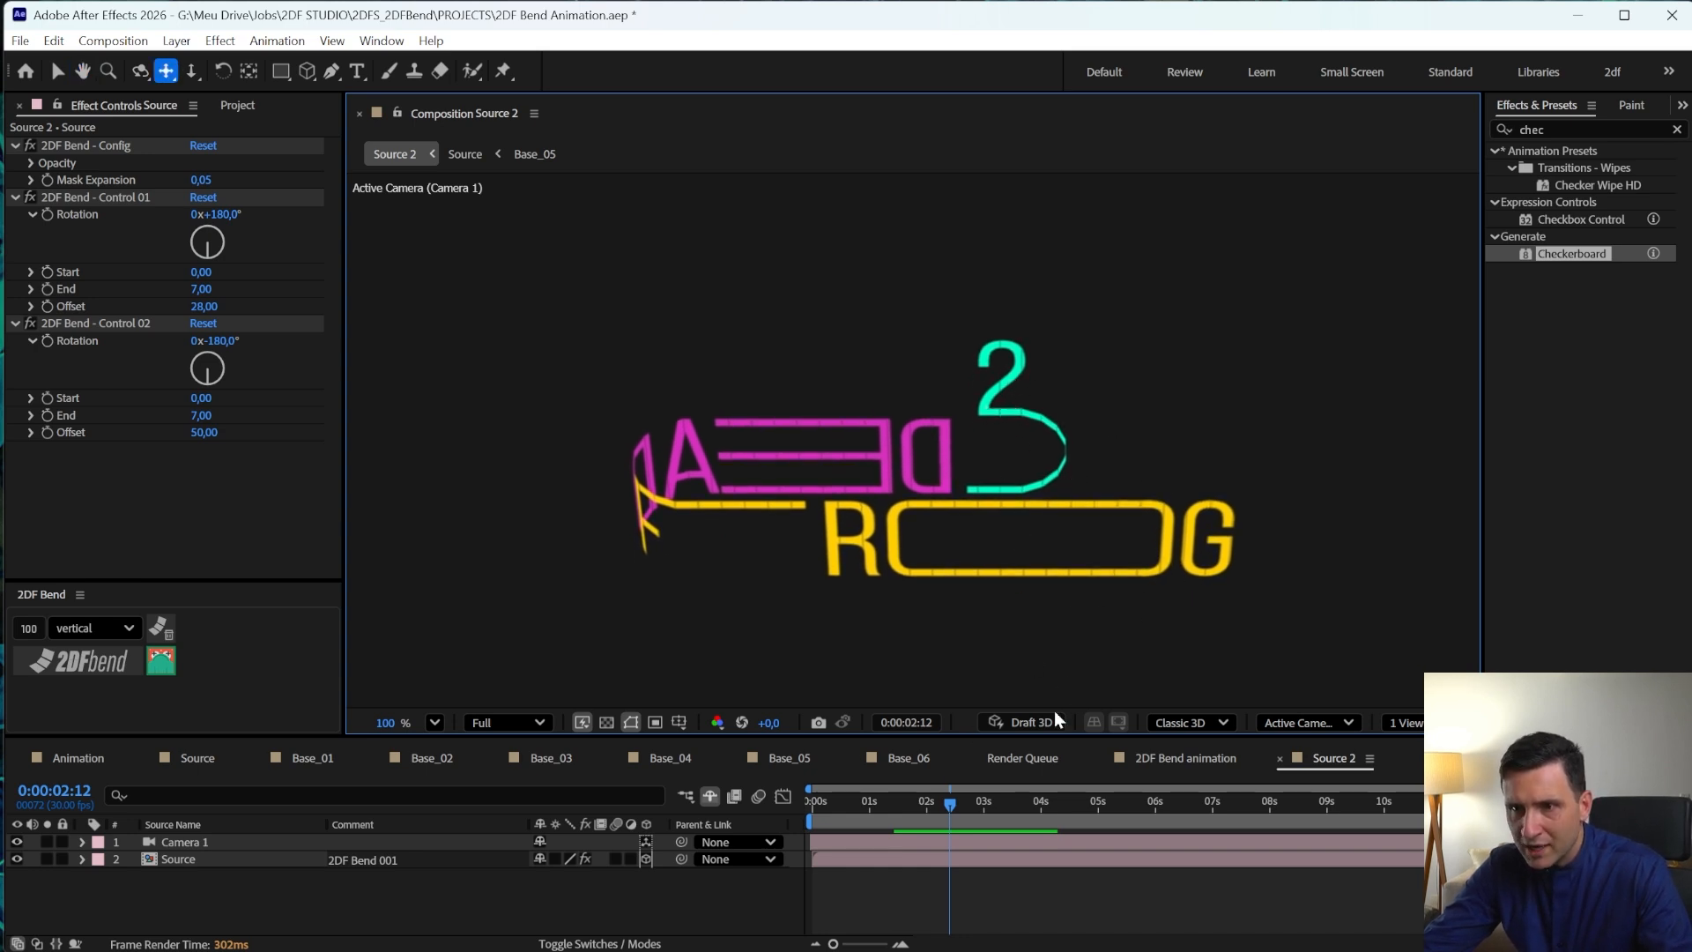
left_click(1010, 897)
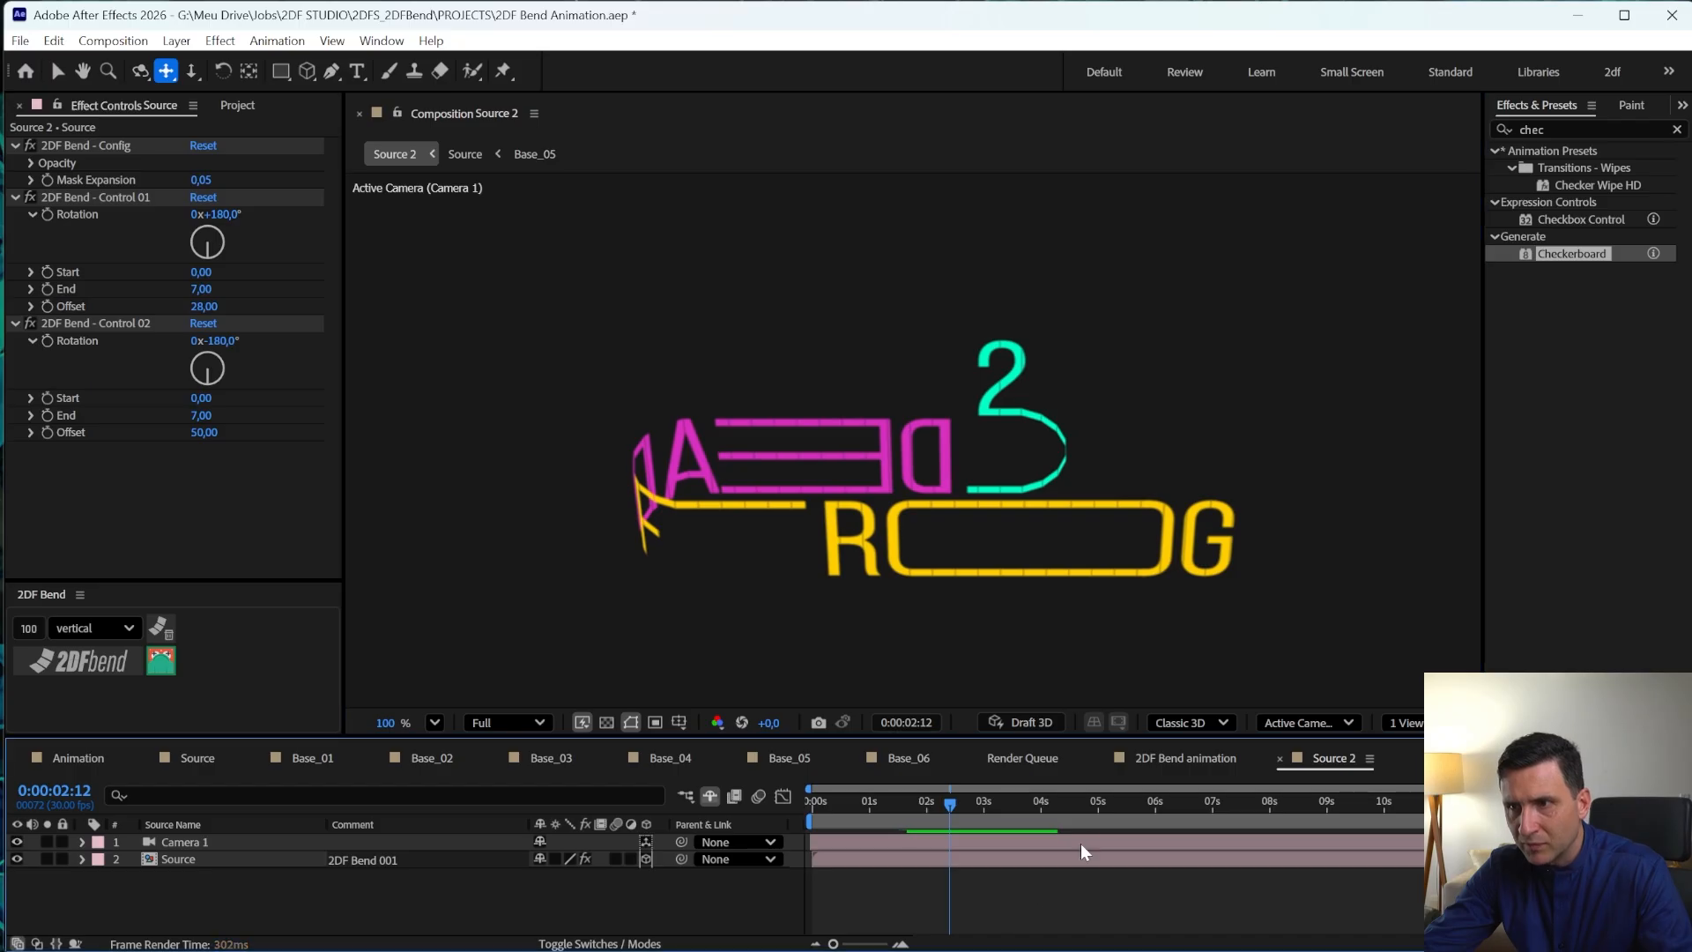
- Set the Mask Expansion in the Source layer's 2DF Bend - Config effect to 0.7
left_click(177, 860)
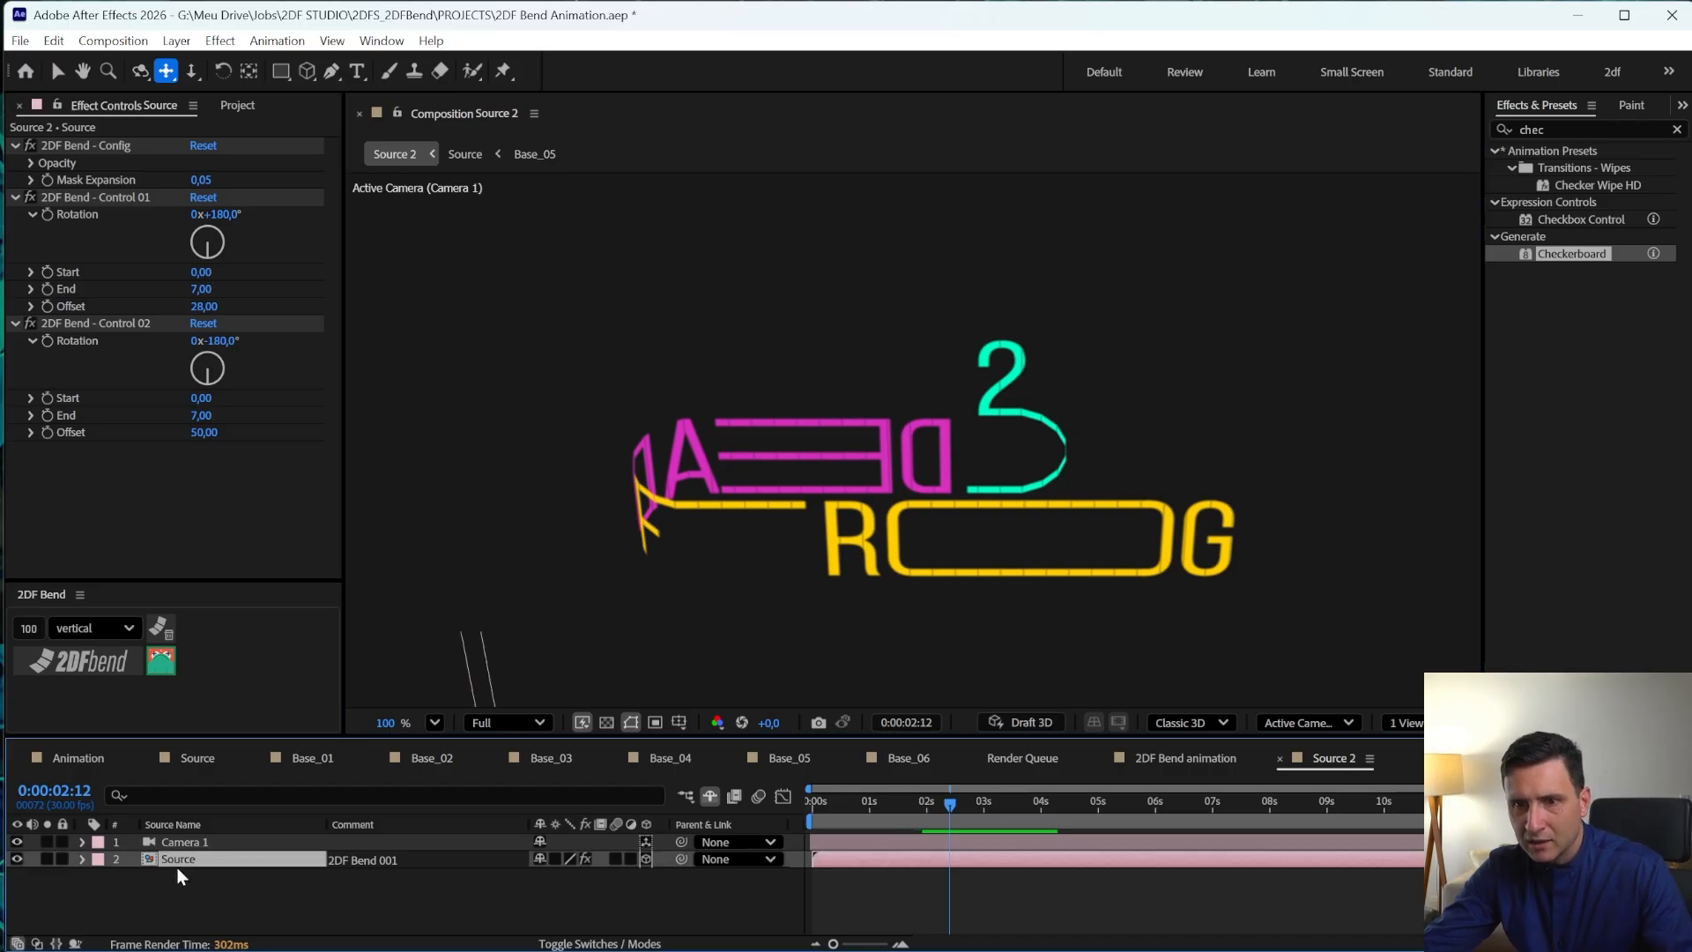
left_click(88, 144)
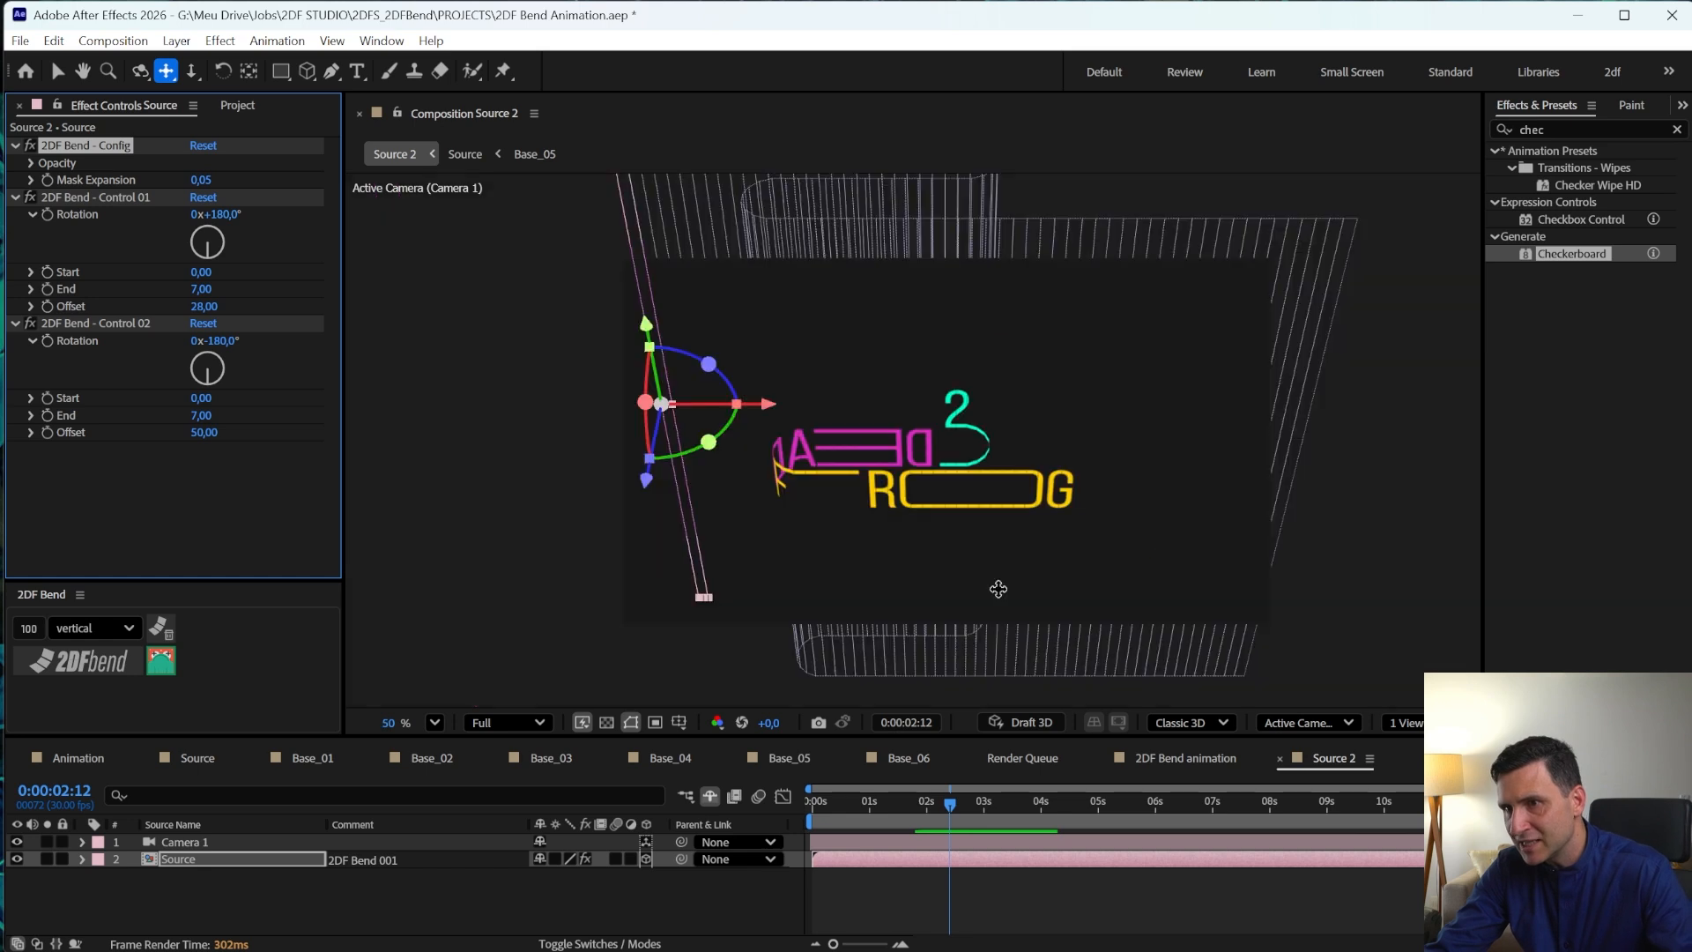
key("comma")
key("period")
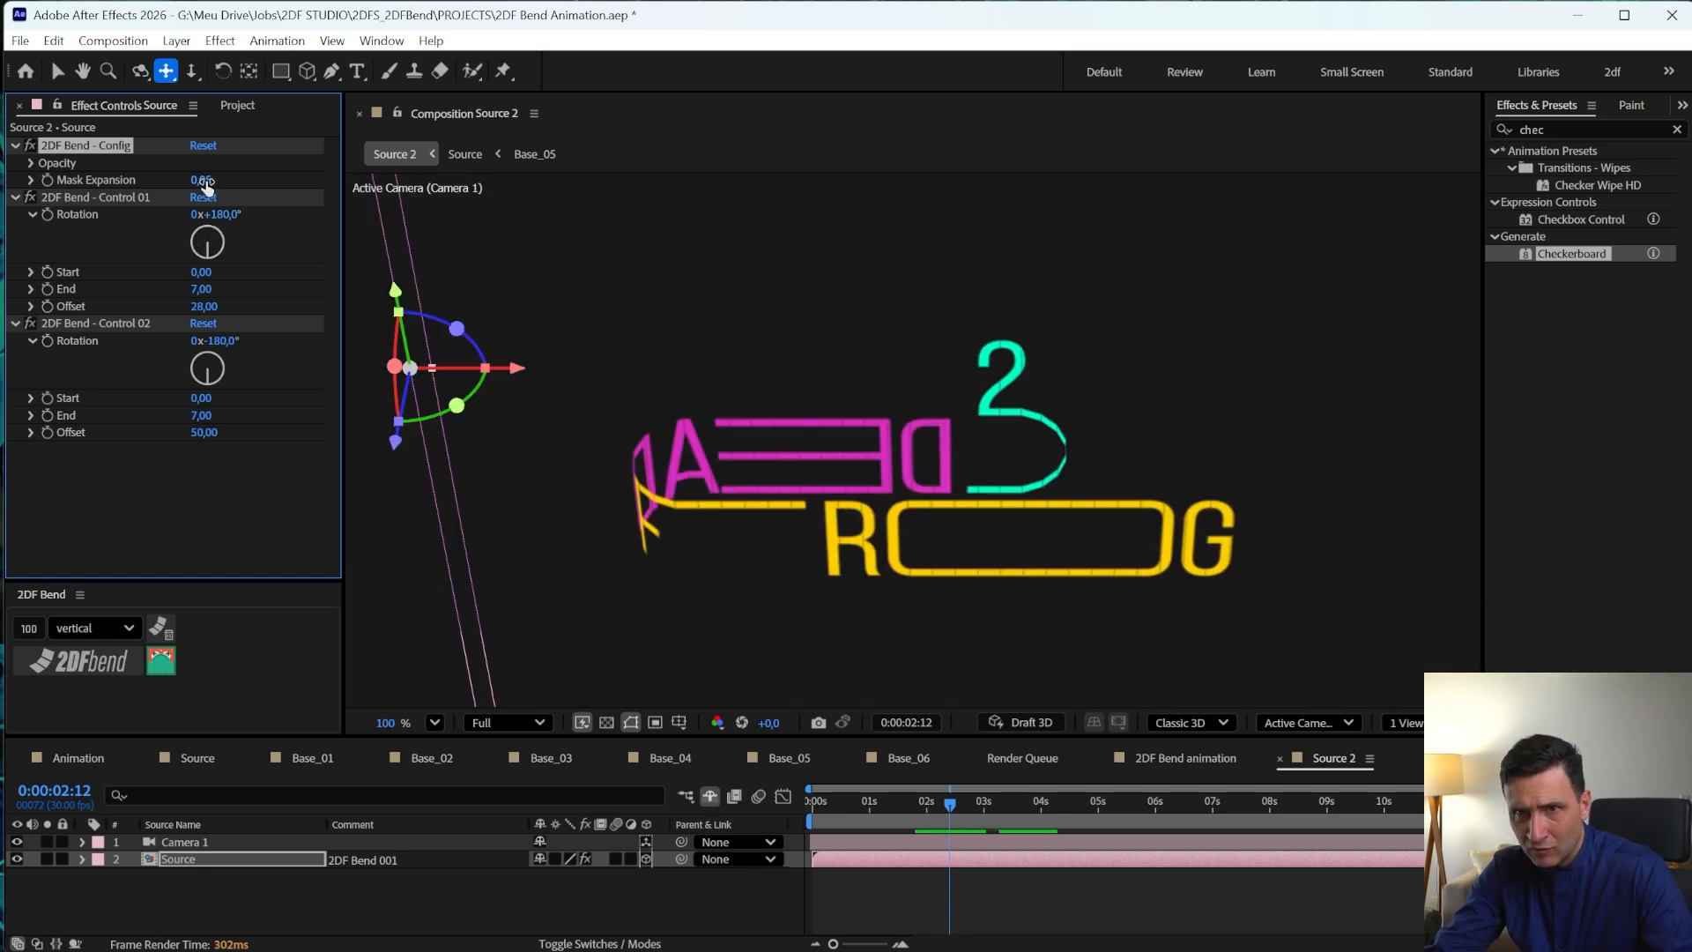
left_click(202, 182)
type("1")
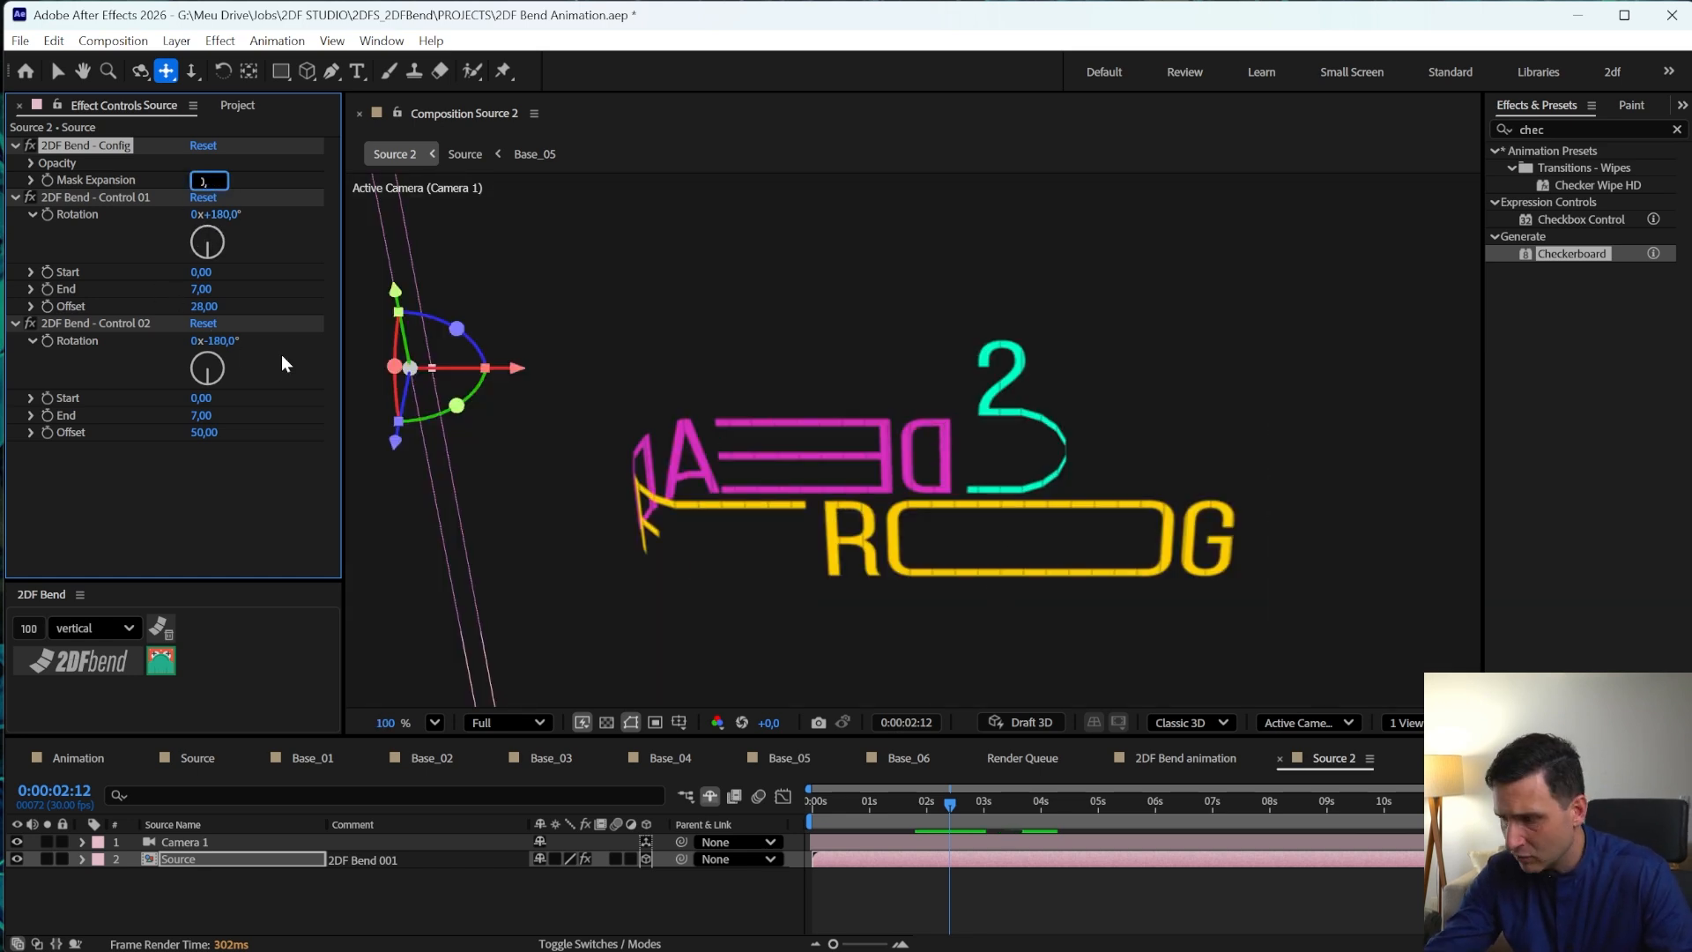
type(",7")
key("Return")
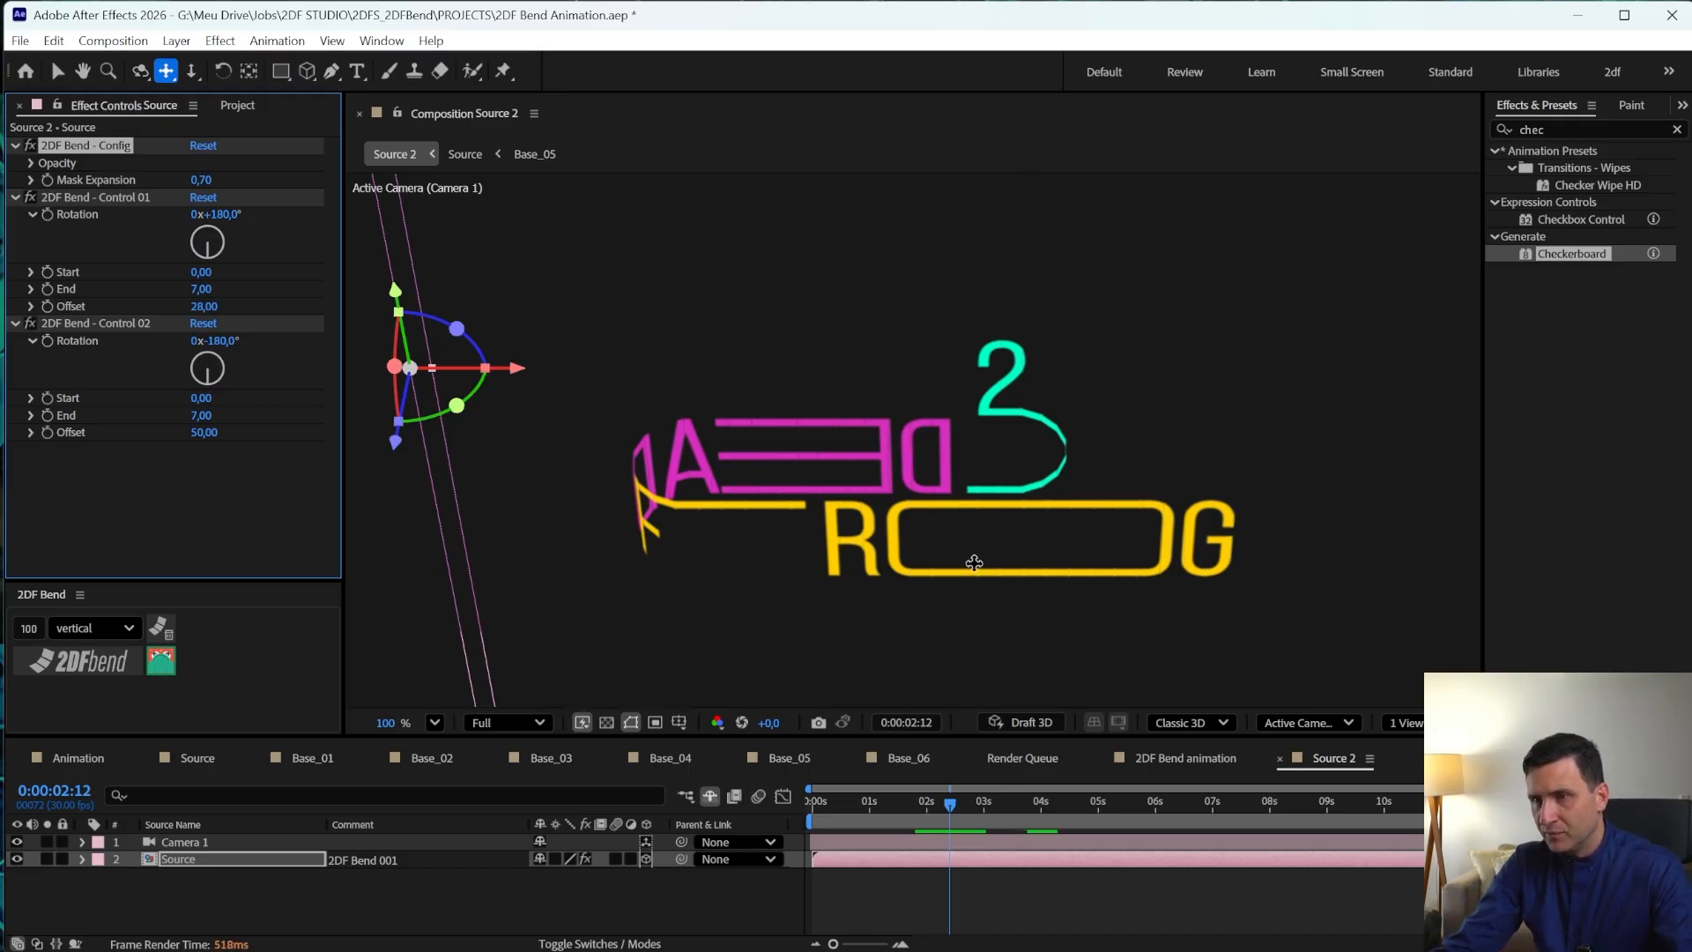
- Try Mask Expansion values of -1 and -2 on the Source layer and undo them
left_click(201, 183)
type("-")
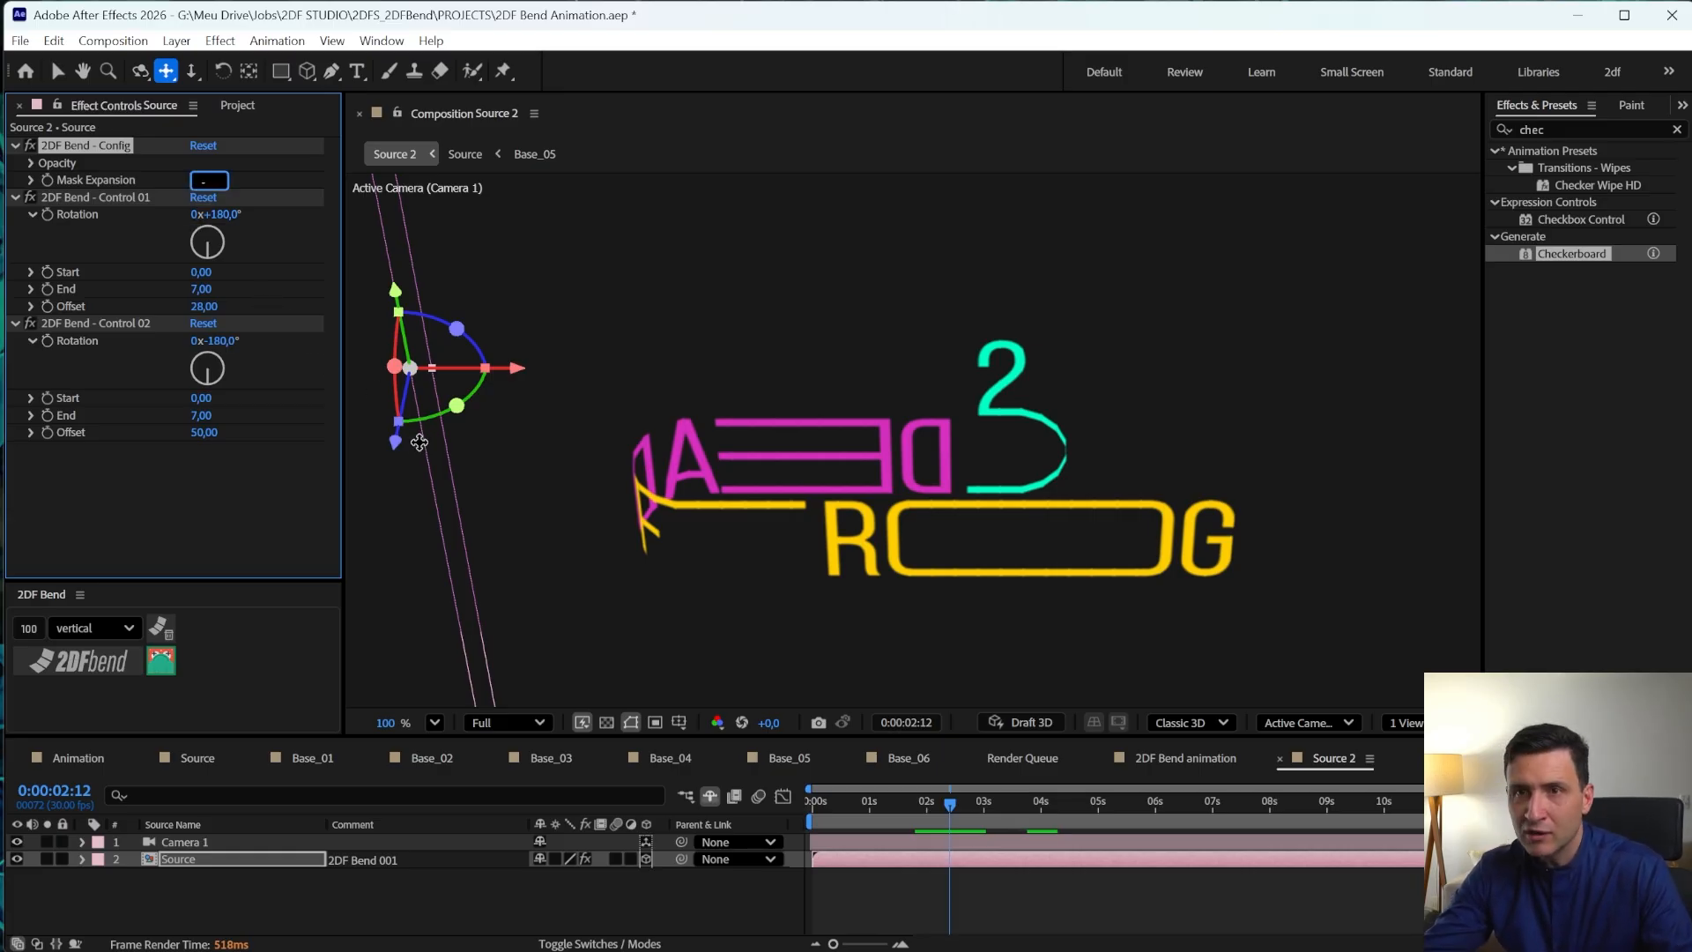
type("1")
key("Return")
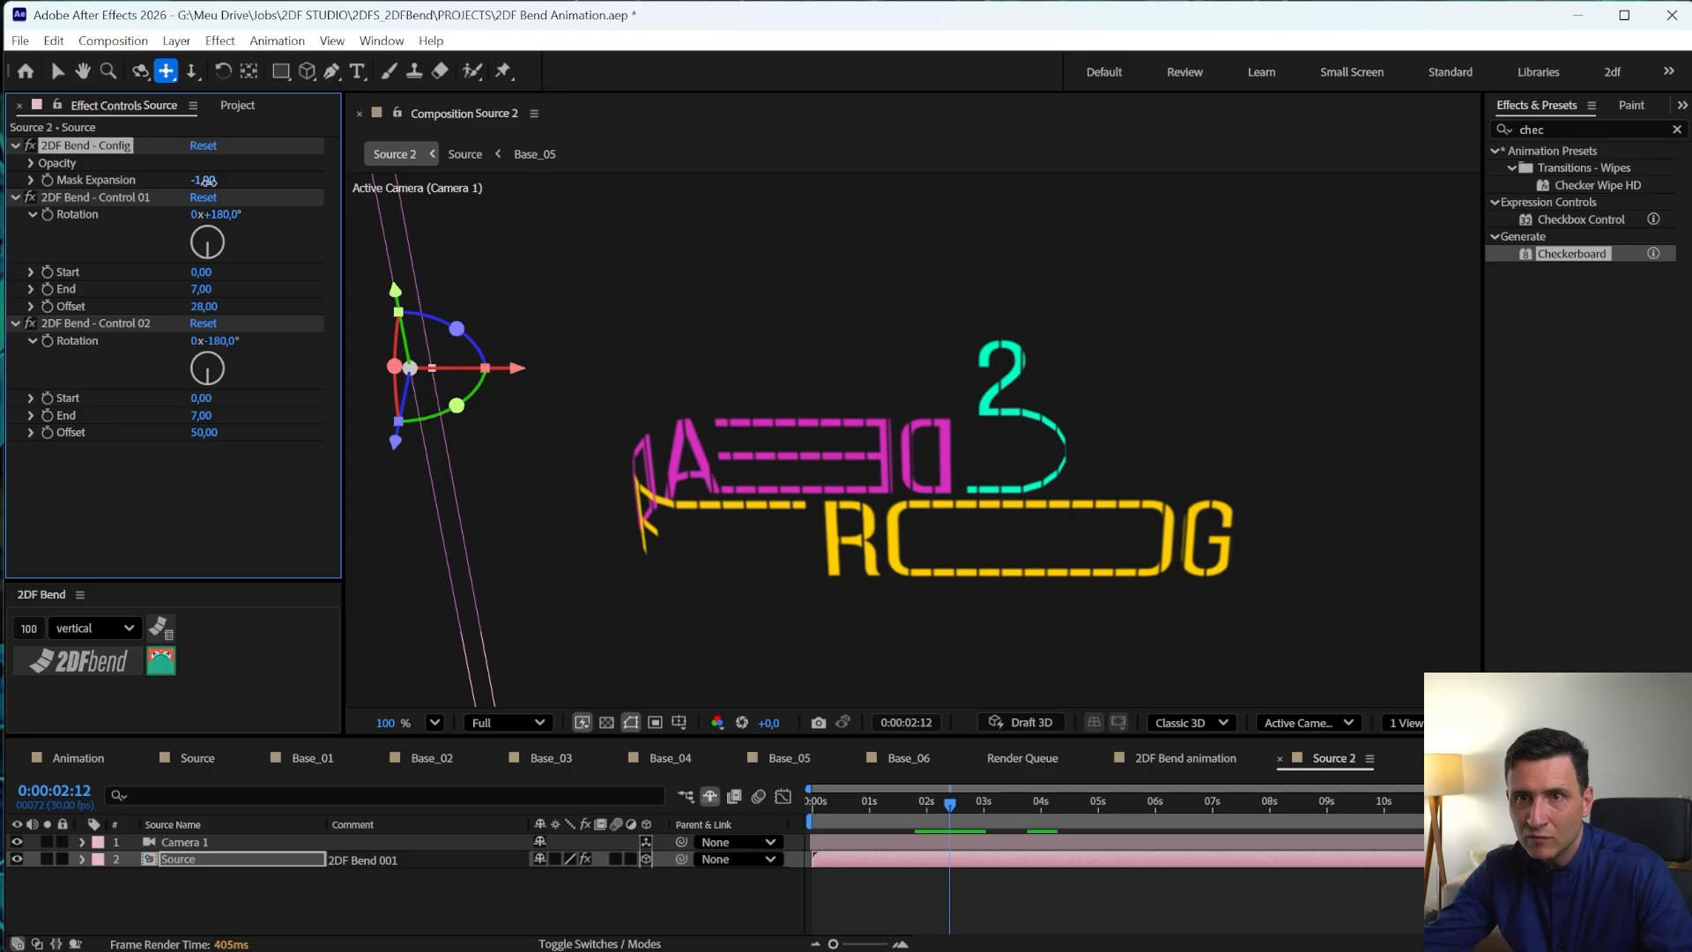
left_click(208, 180)
type("-2")
key("Return")
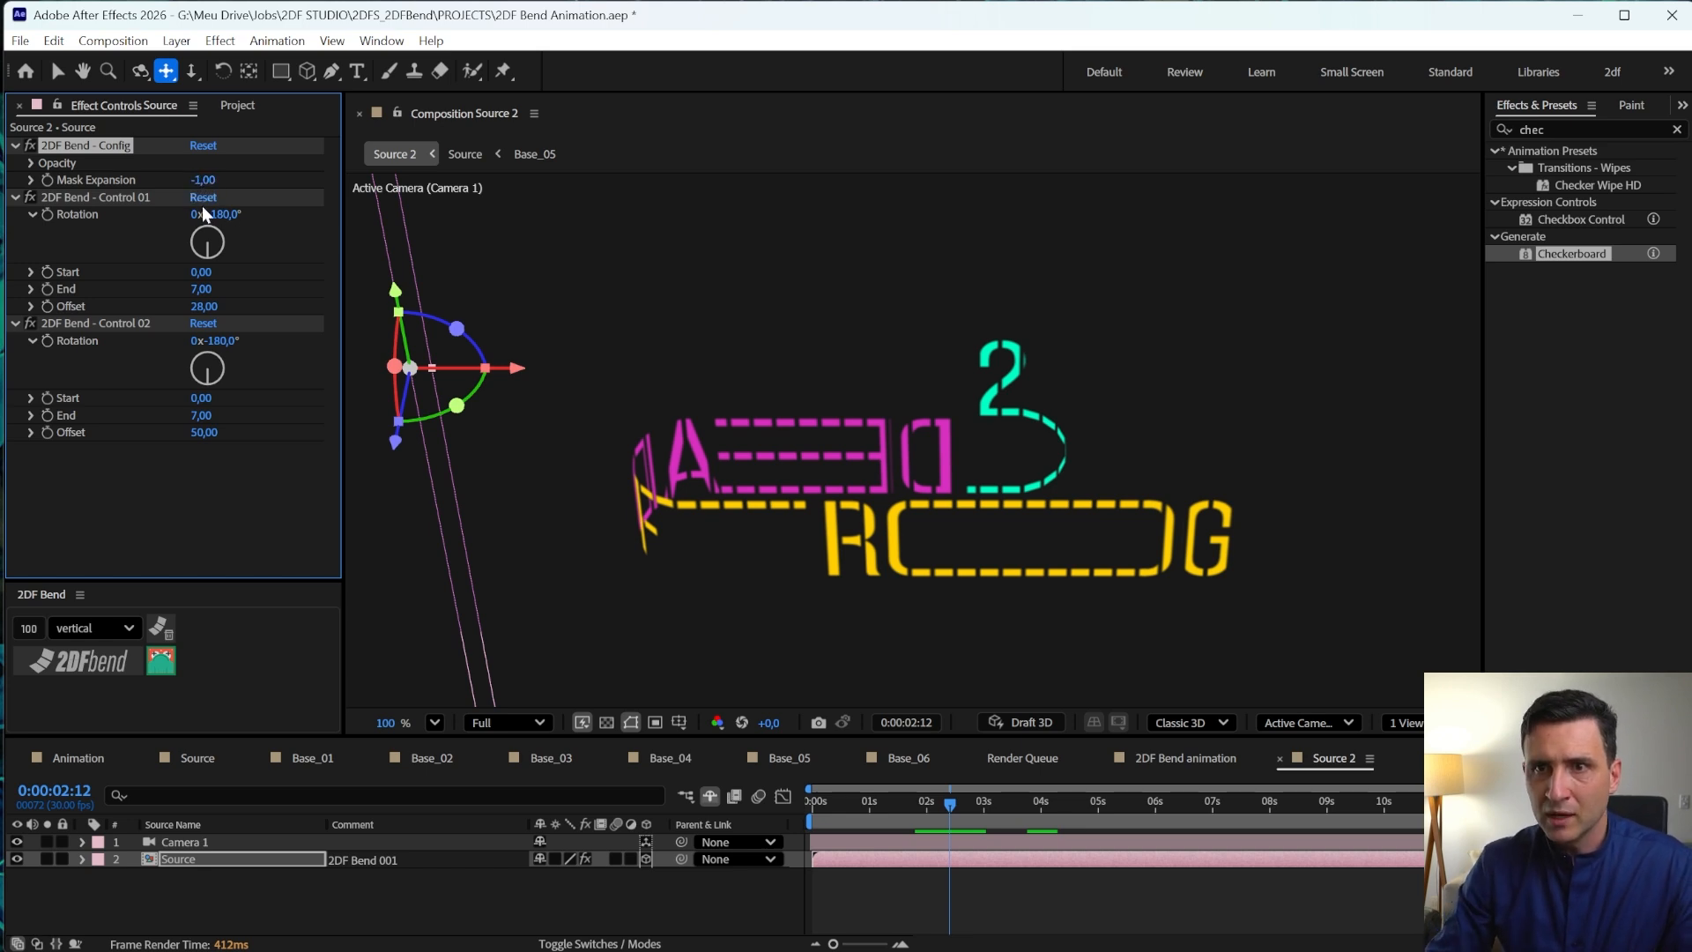
key("ctrl+z")
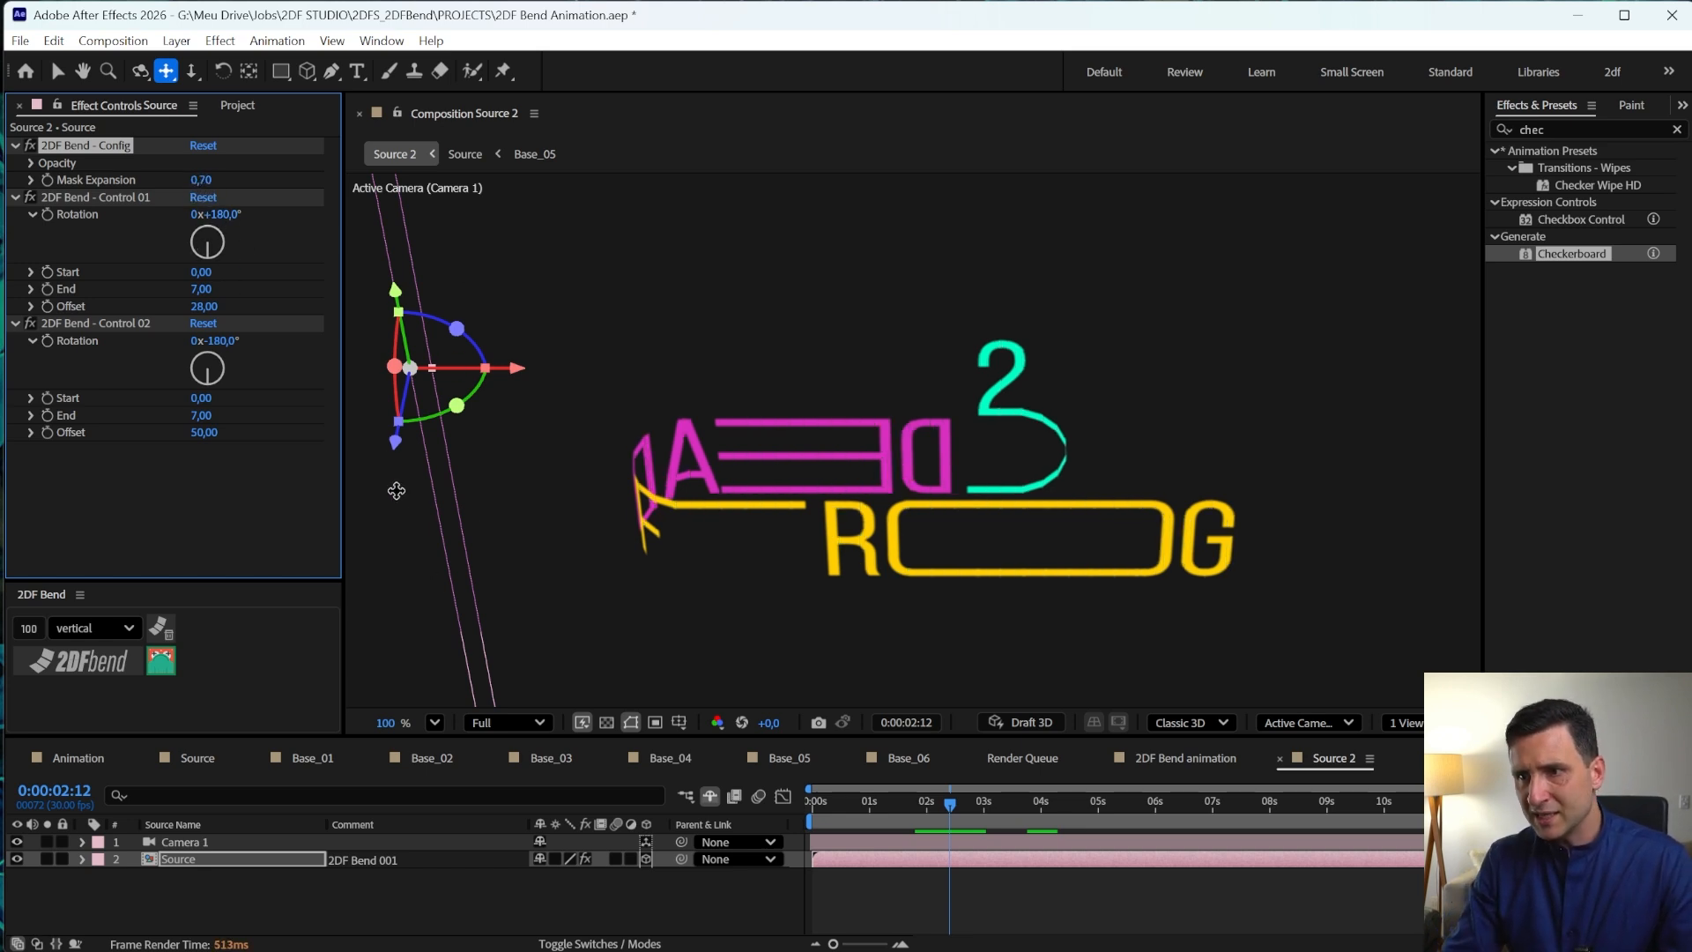
- Set the Backface Opacity of 2DF Bend - Config to 0 and toggle its Invert option
left_click(30, 162)
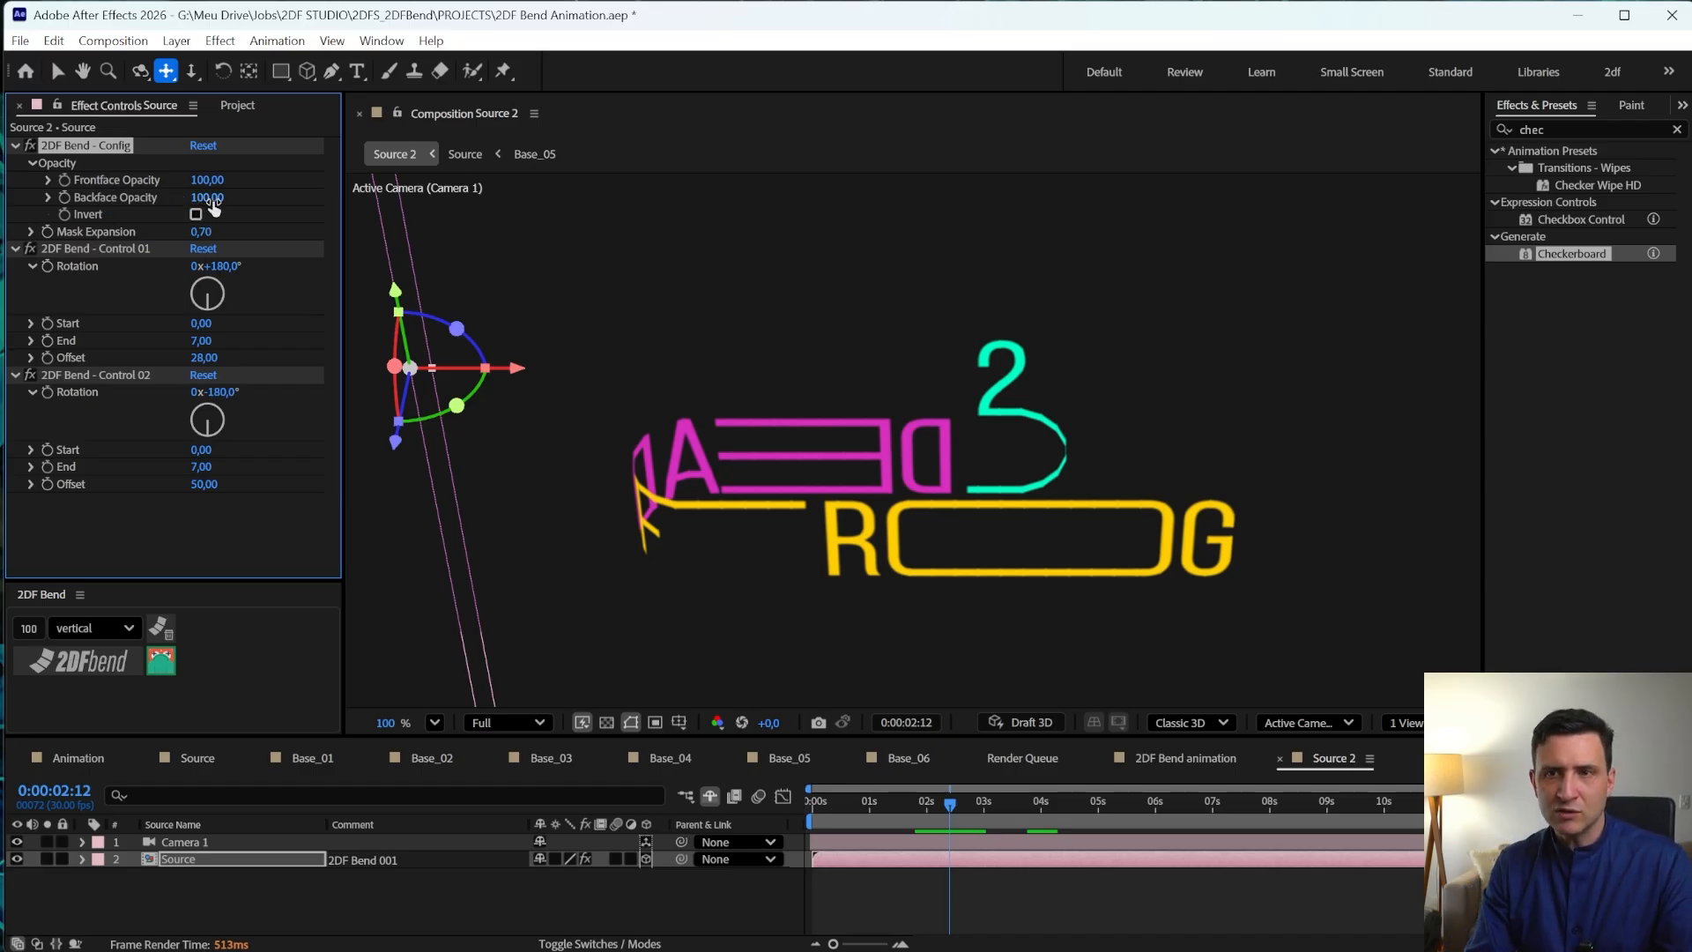
left_click_drag(210, 197, 132, 199)
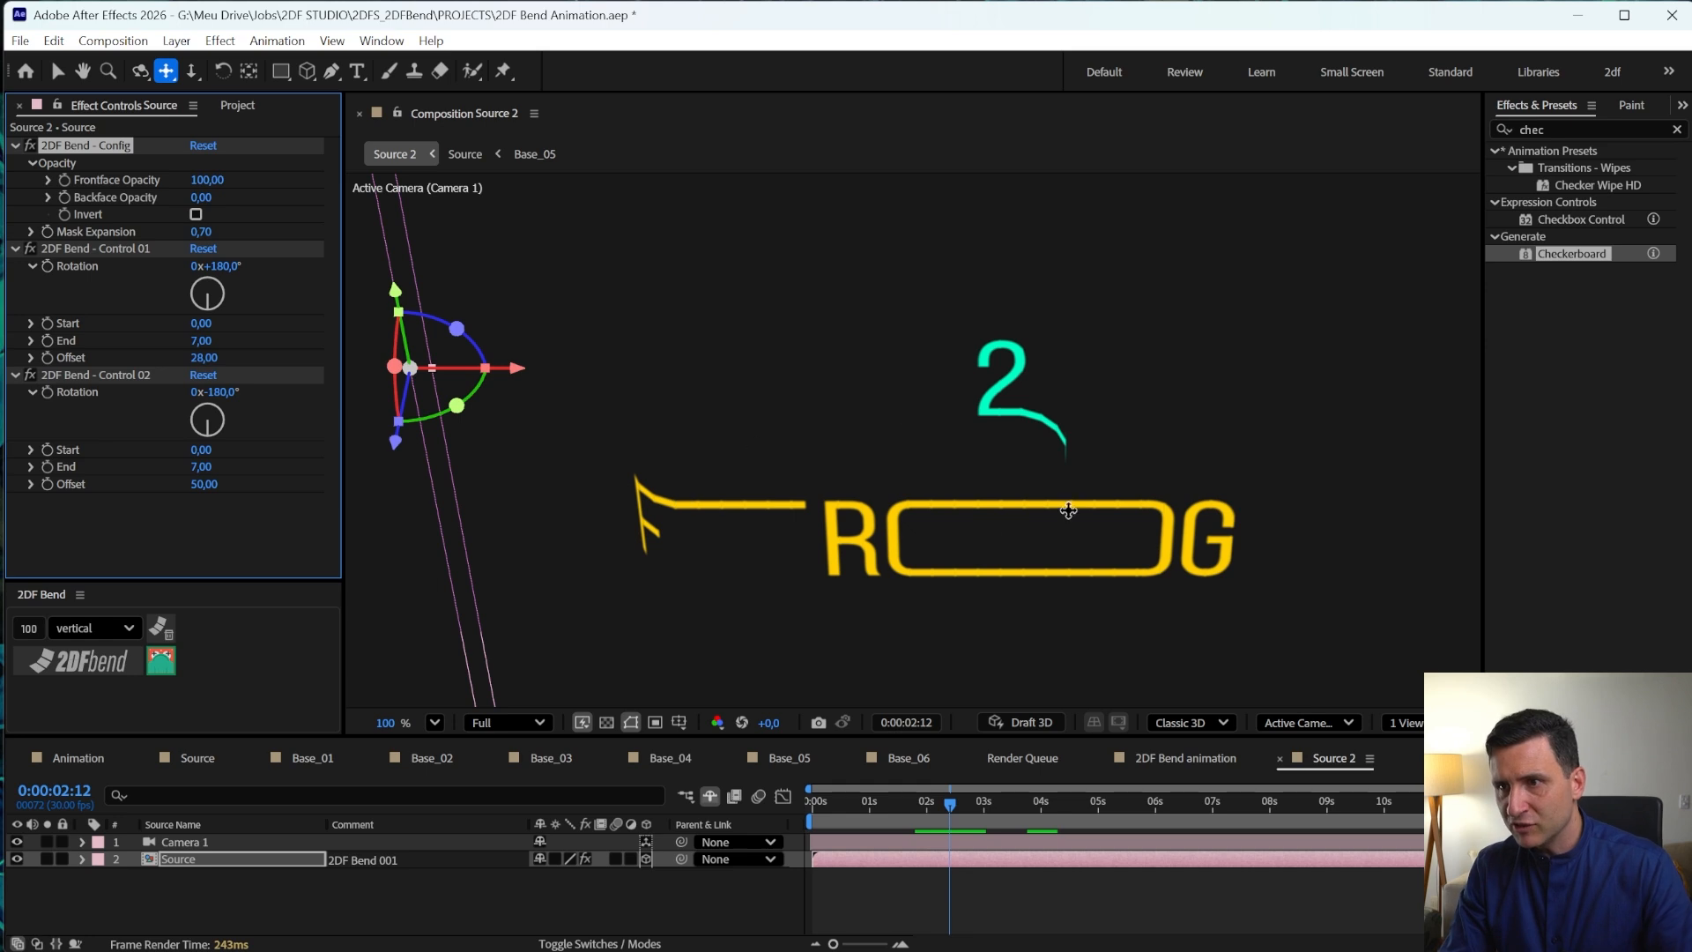
left_click(195, 215)
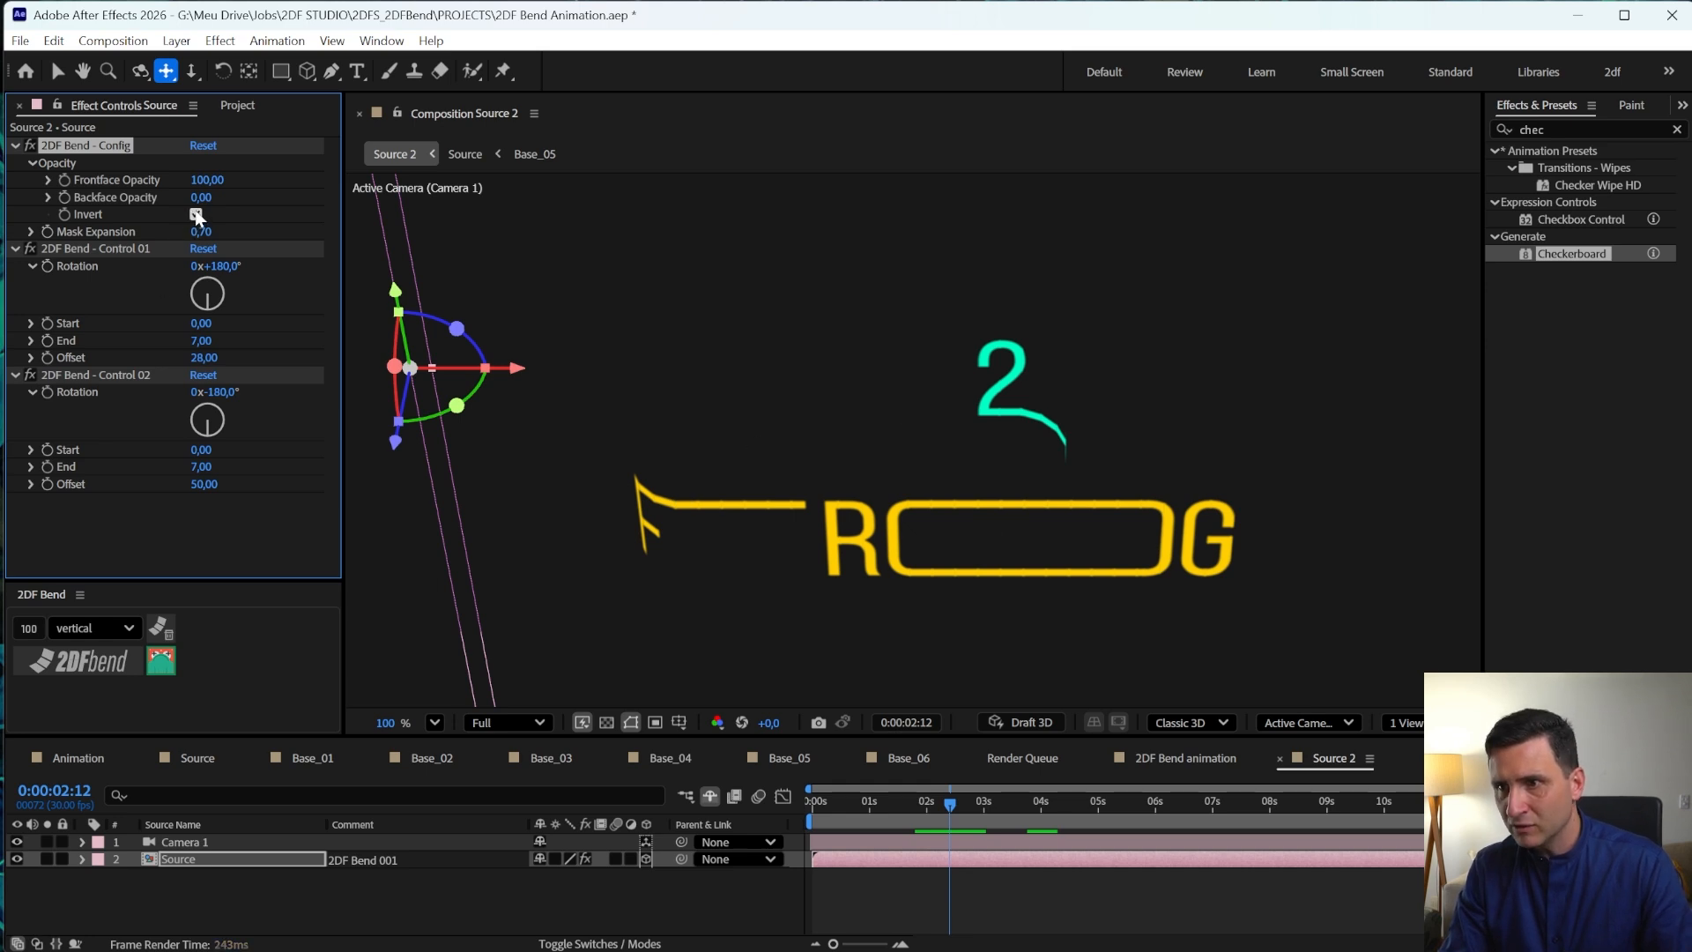
left_click(196, 215)
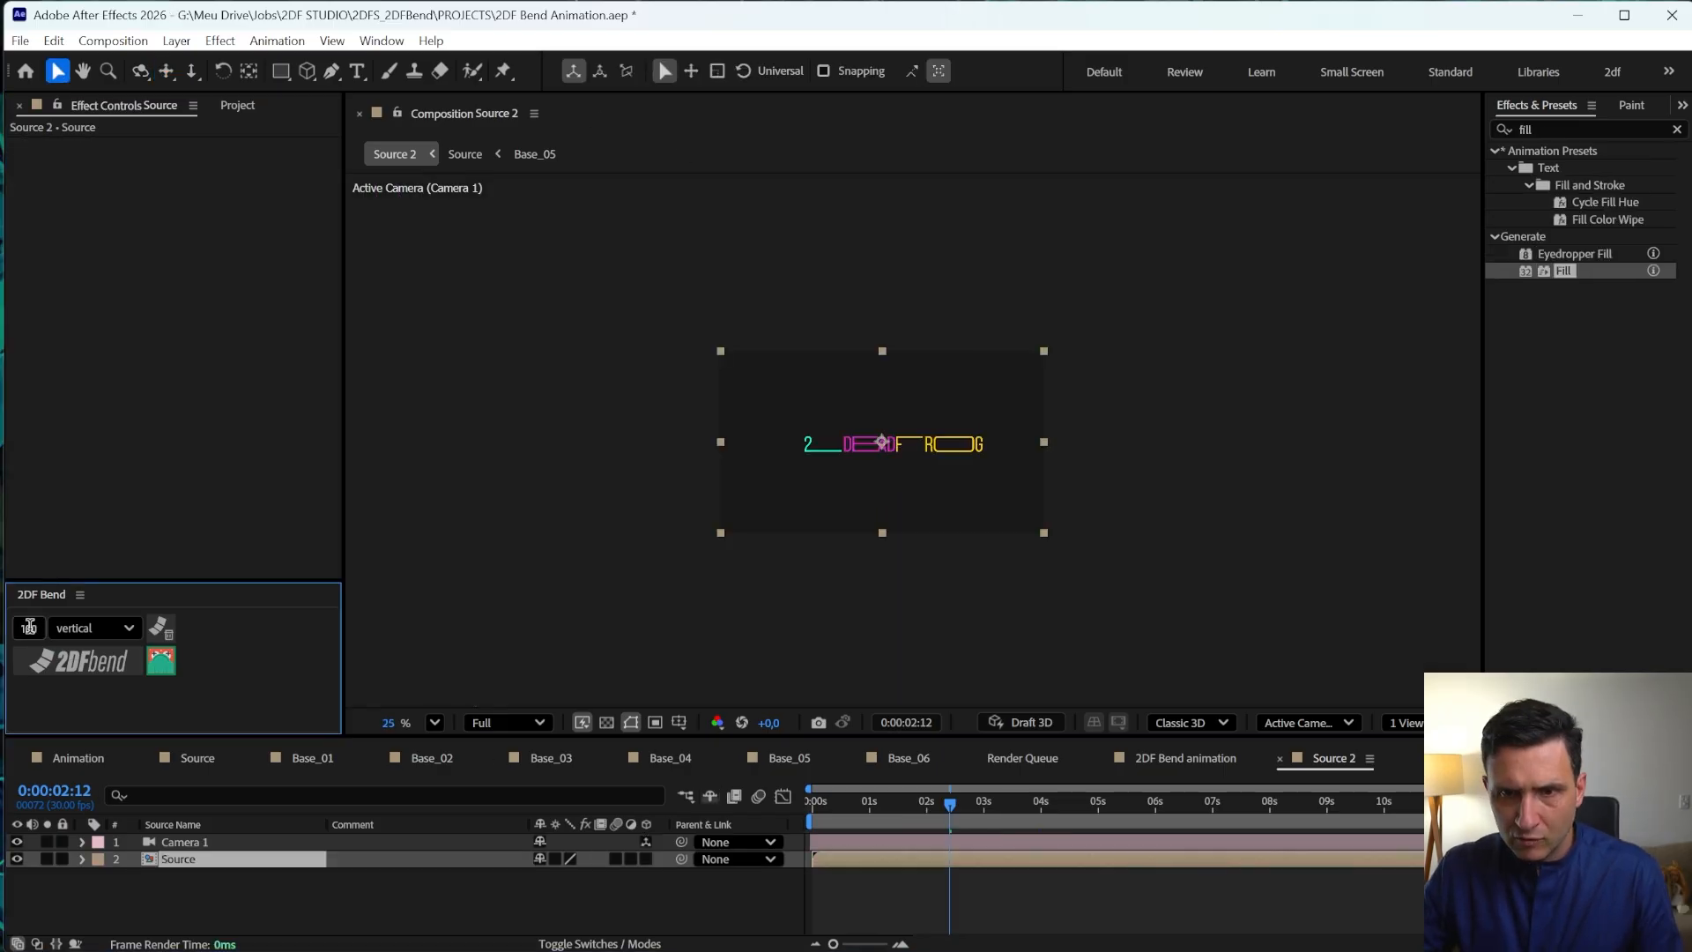
- Set the 2DF Bend strip count to 20 with the vertical direction
left_click(29, 626)
type("20")
left_click(45, 653)
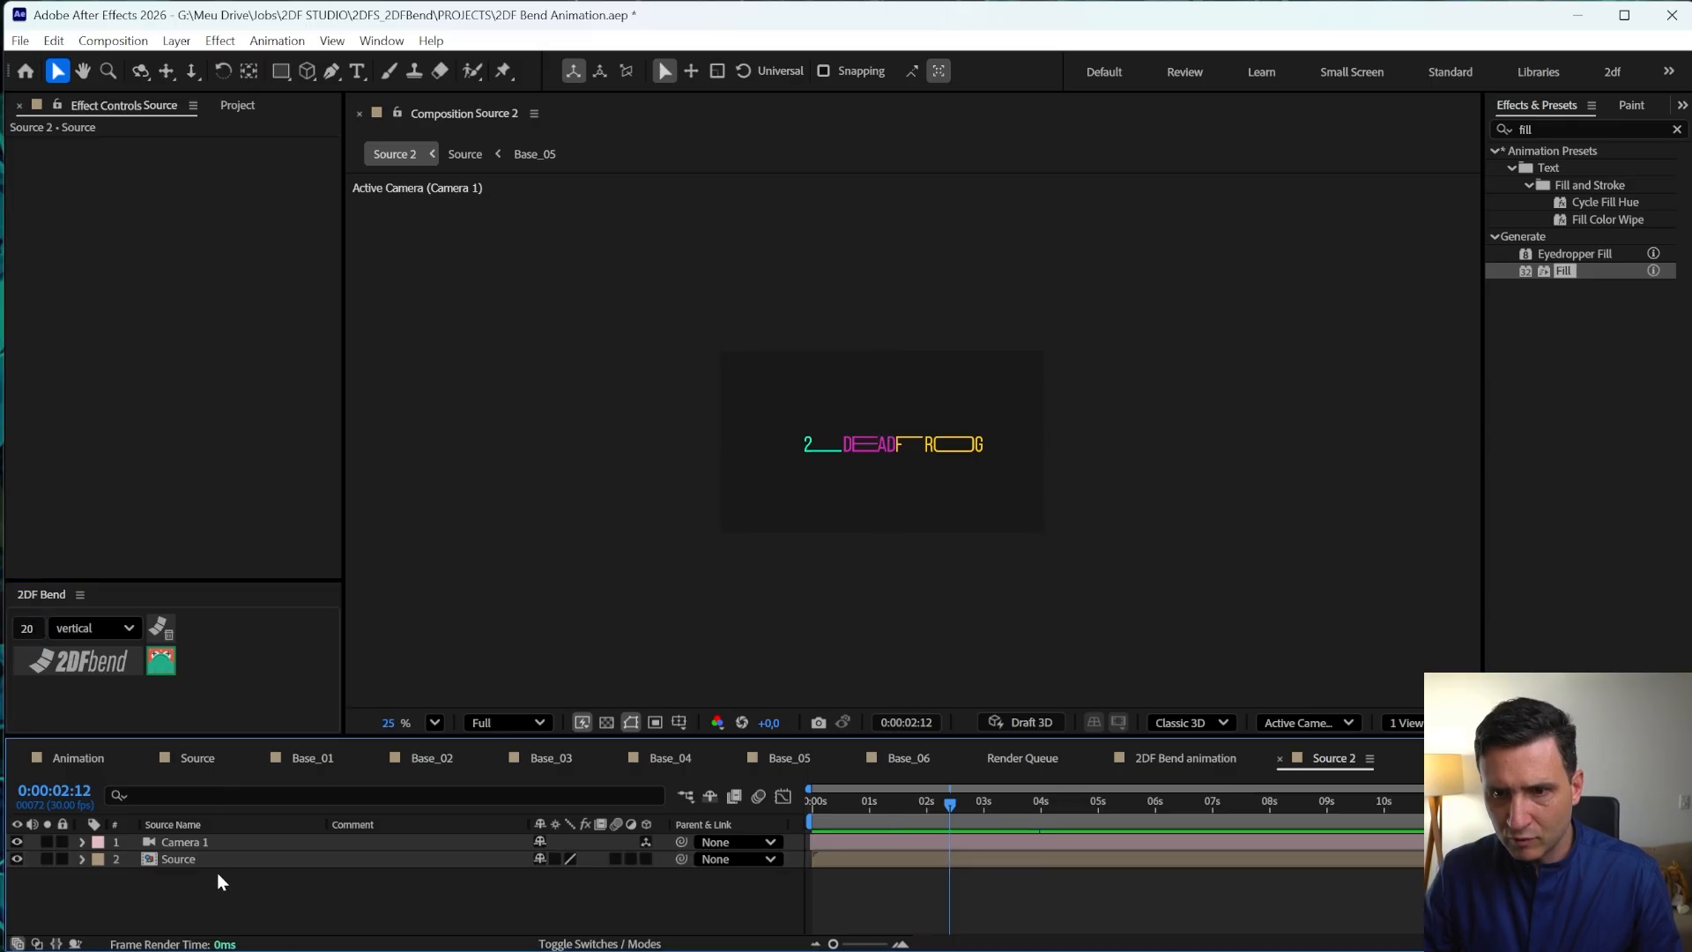
- Duplicate the Source layer with the upper copy hidden, and apply a white Fill effect to the lower copy
left_click(16, 858)
left_click(150, 872)
left_click_drag(1564, 270, 196, 879)
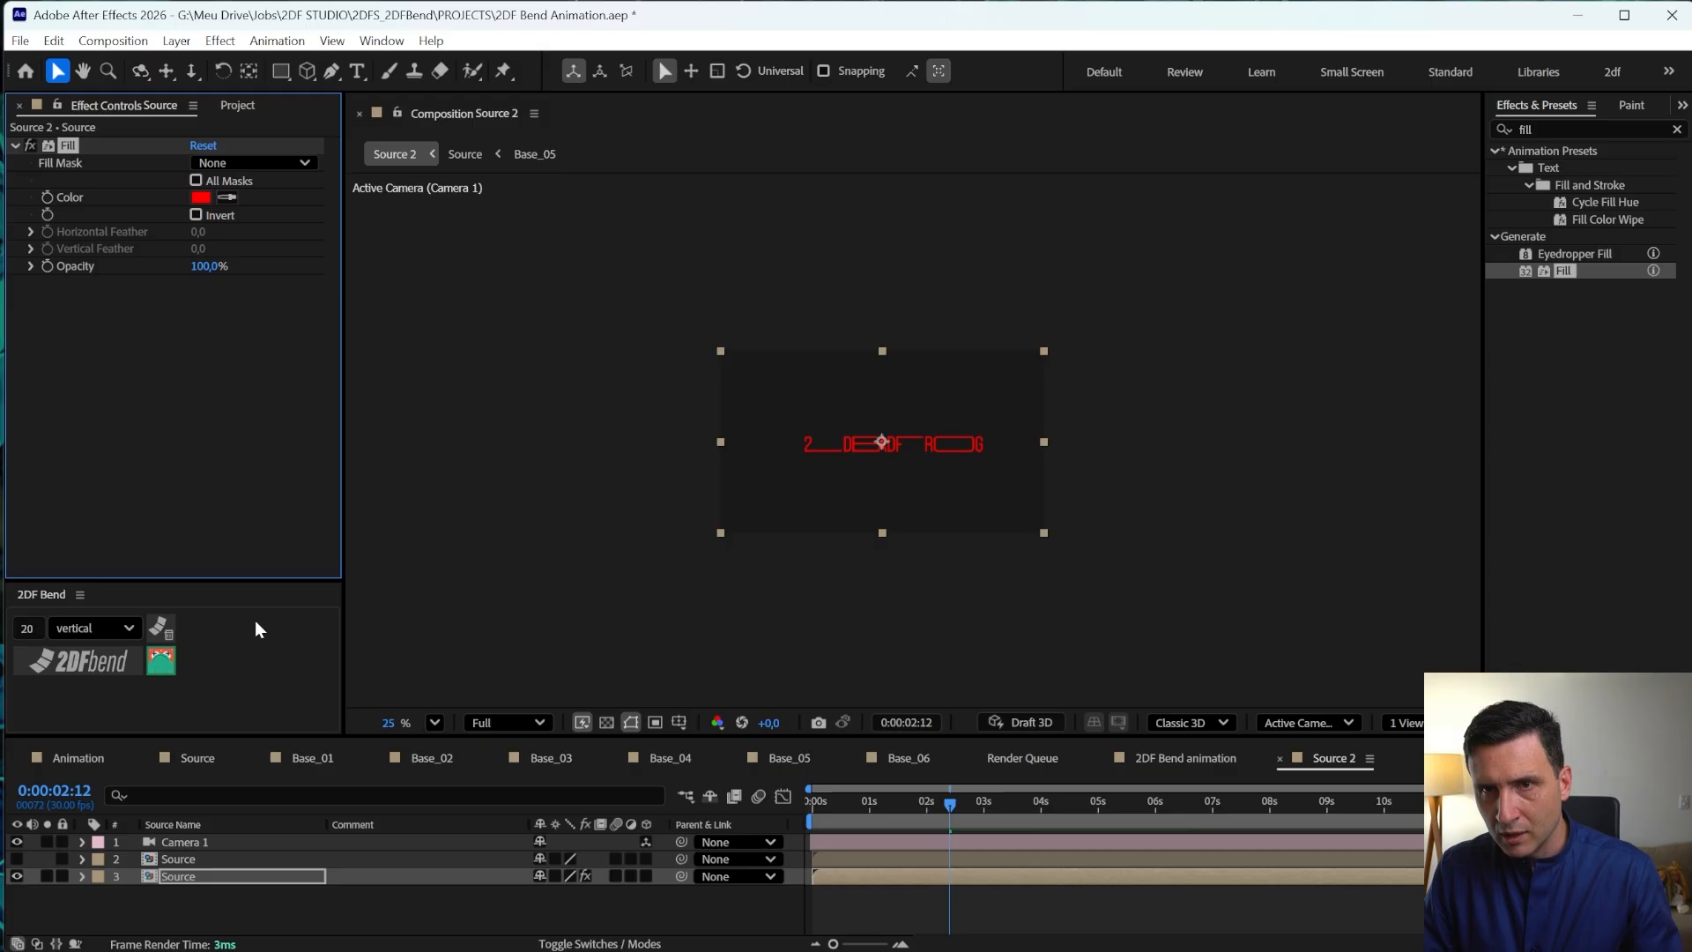
left_click(201, 196)
left_click_drag(1071, 586, 1005, 582)
key("Return")
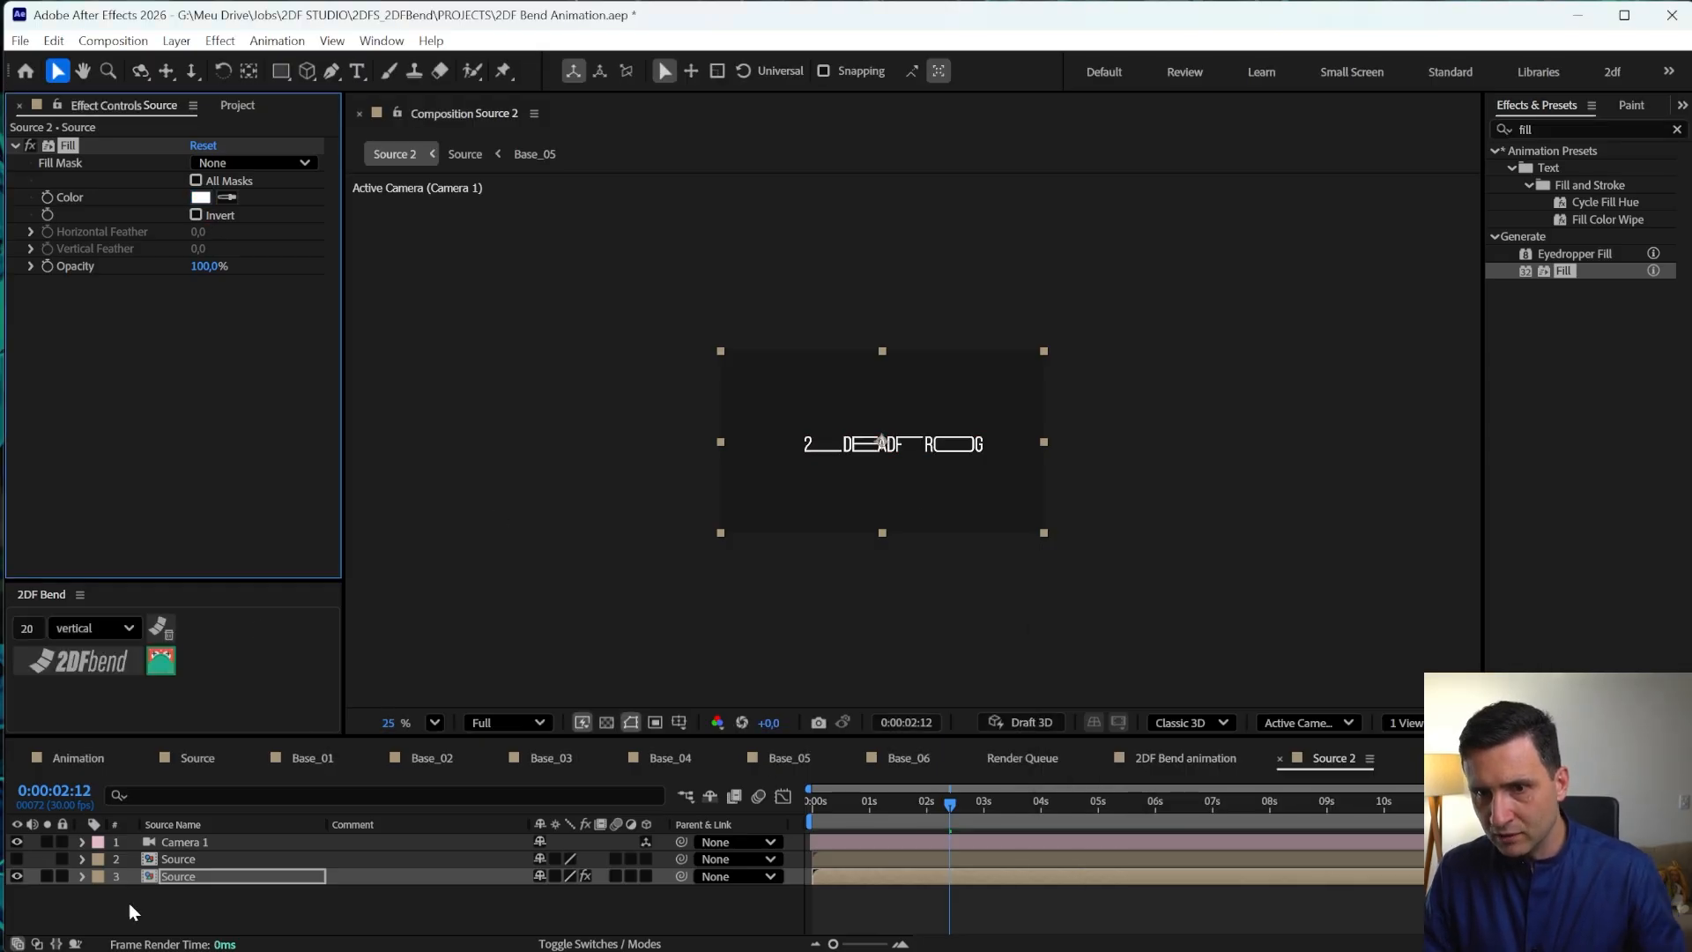
- Show the upper Source layer again and run 2DF Bend on both Source layers together
left_click(129, 903)
left_click(171, 859)
left_click(17, 859)
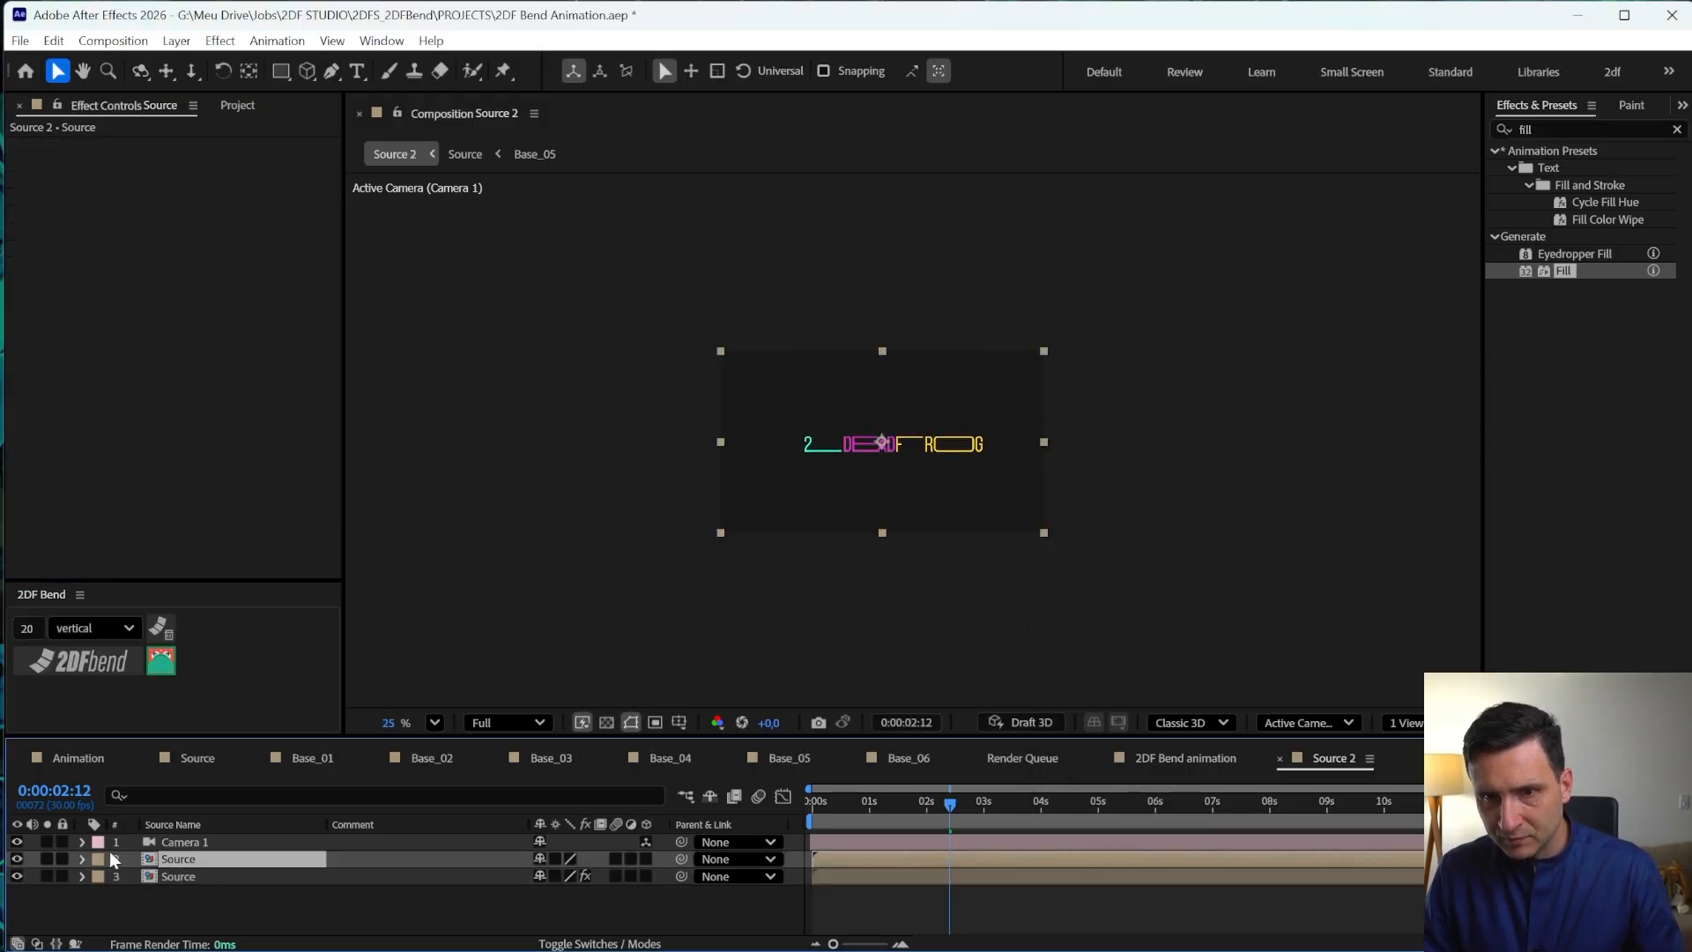
left_click(178, 875, "shift")
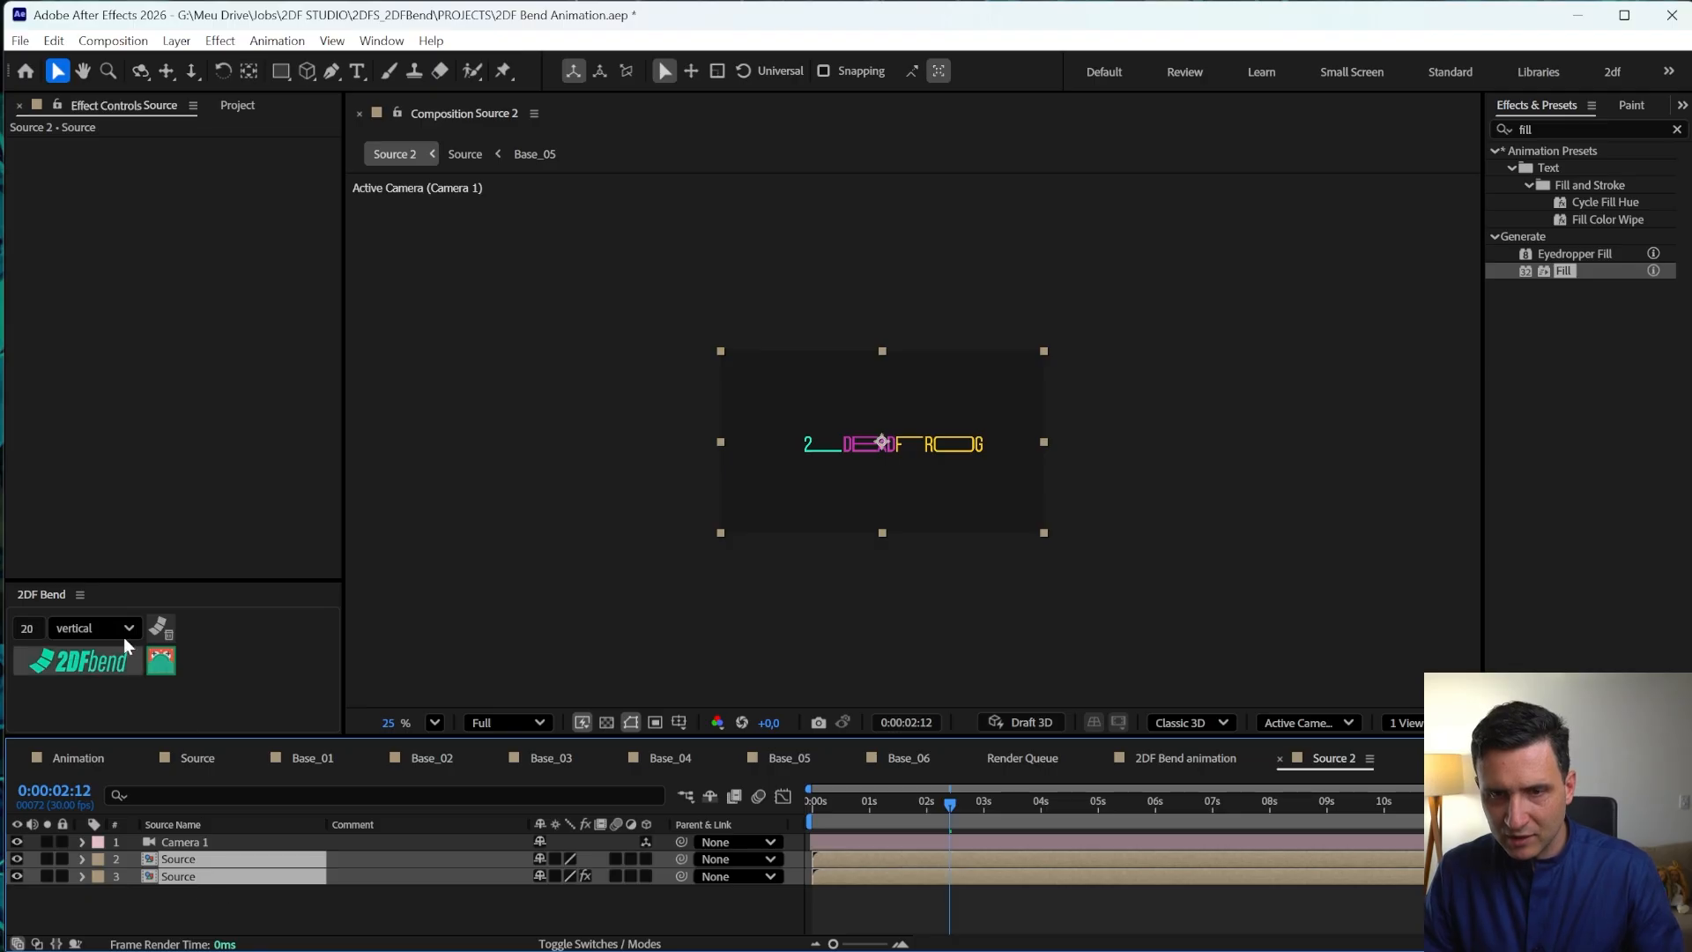
left_click(79, 665)
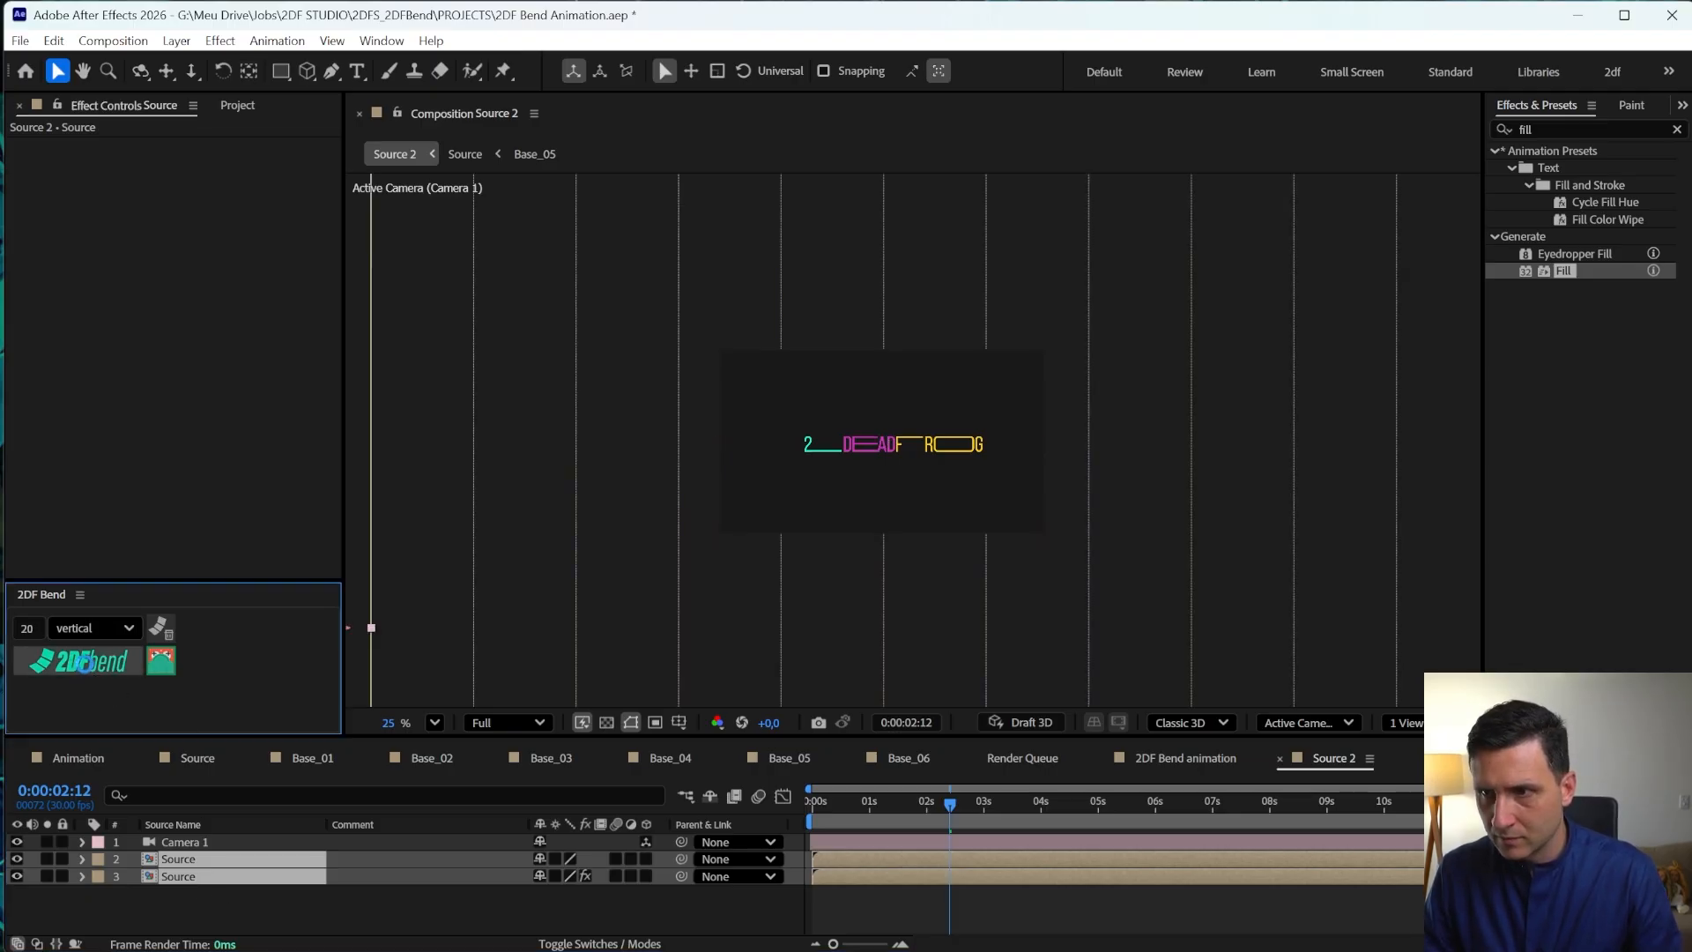
- Reset the Transform properties of Camera 1
left_click(187, 841)
key("u")
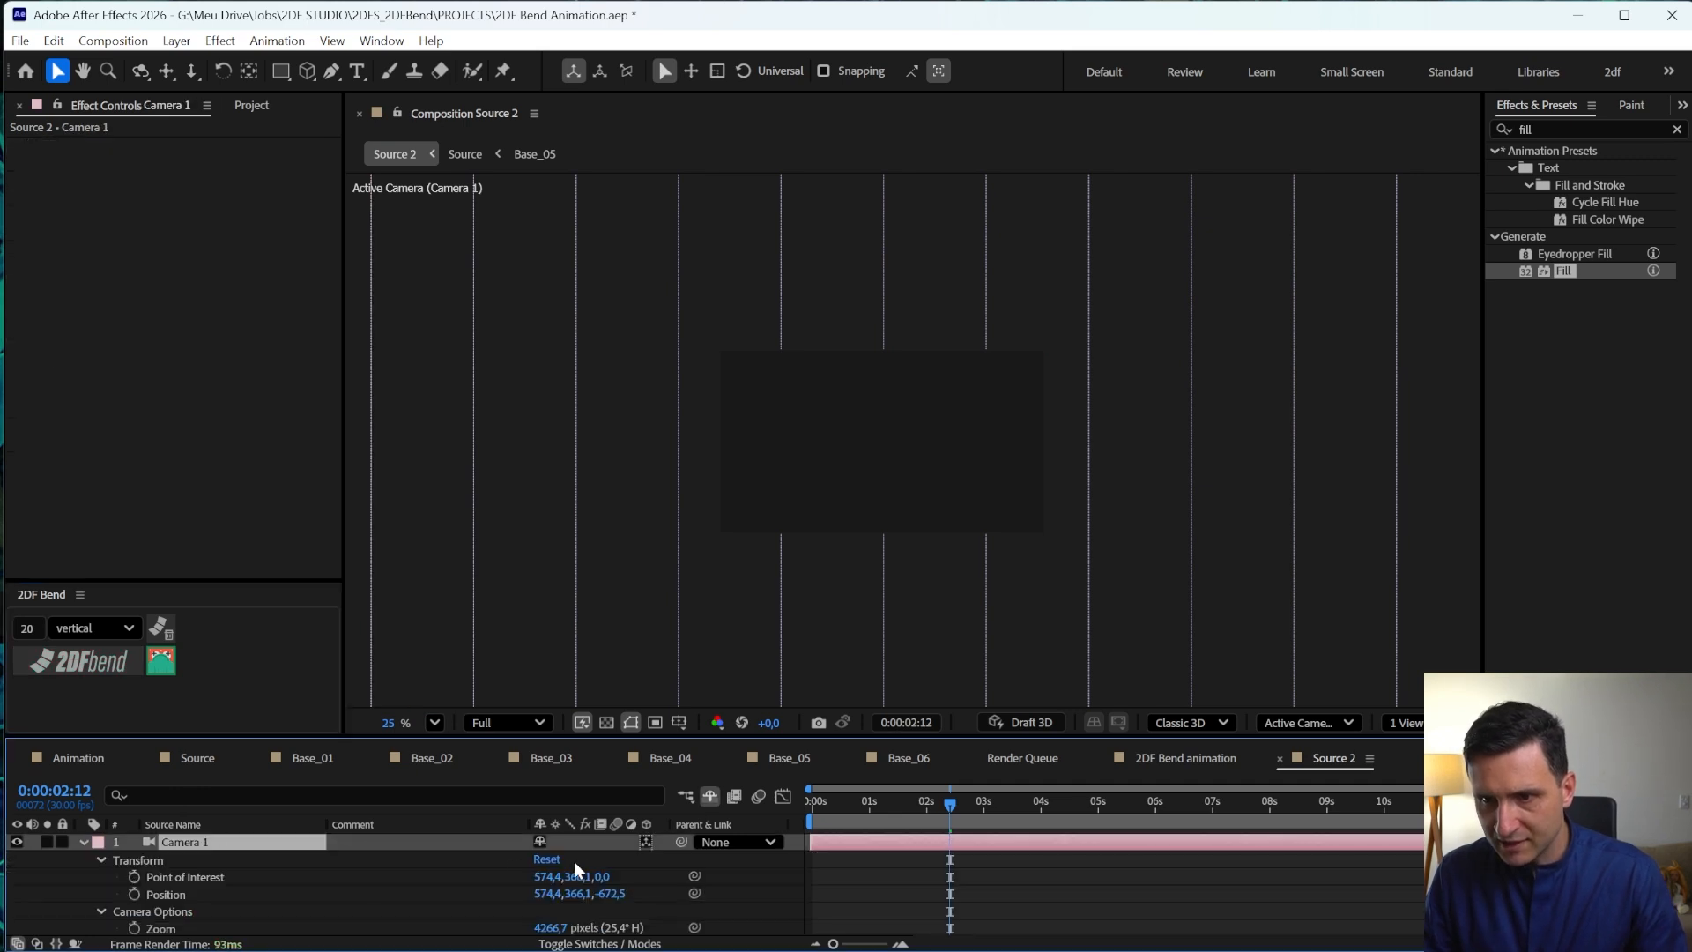
left_click(547, 858)
key("u")
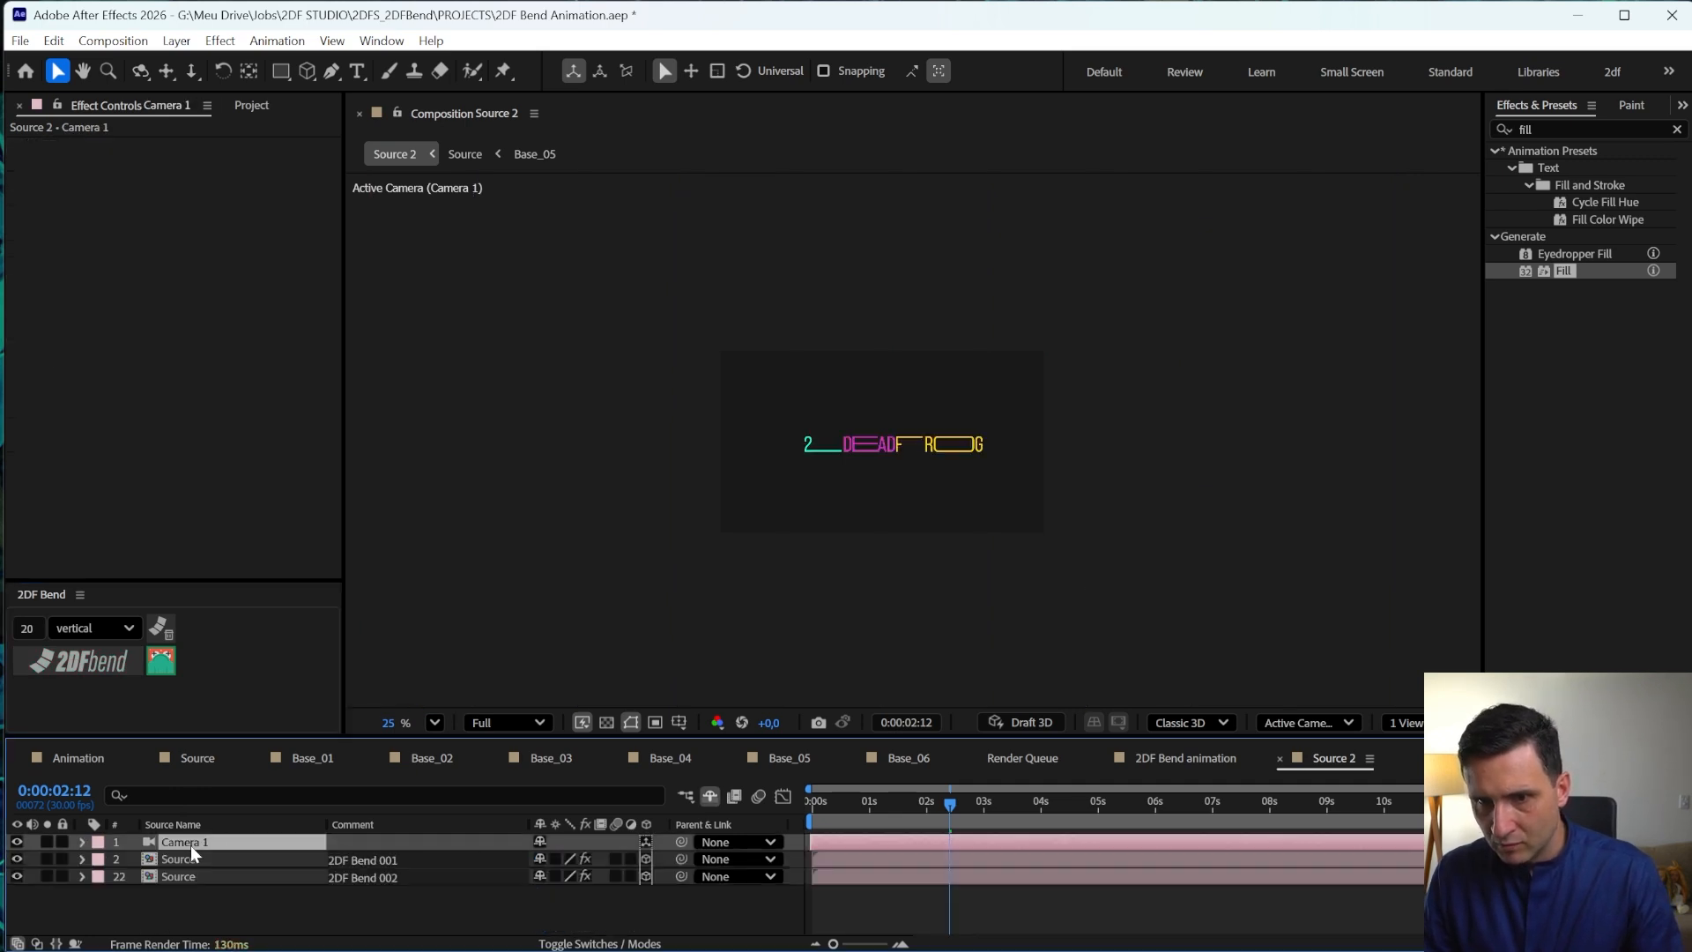
- Set the upper Source layer's 2DF Bend - Control 01 to End 5, Rotation 180° and Offset 10
left_click(178, 860)
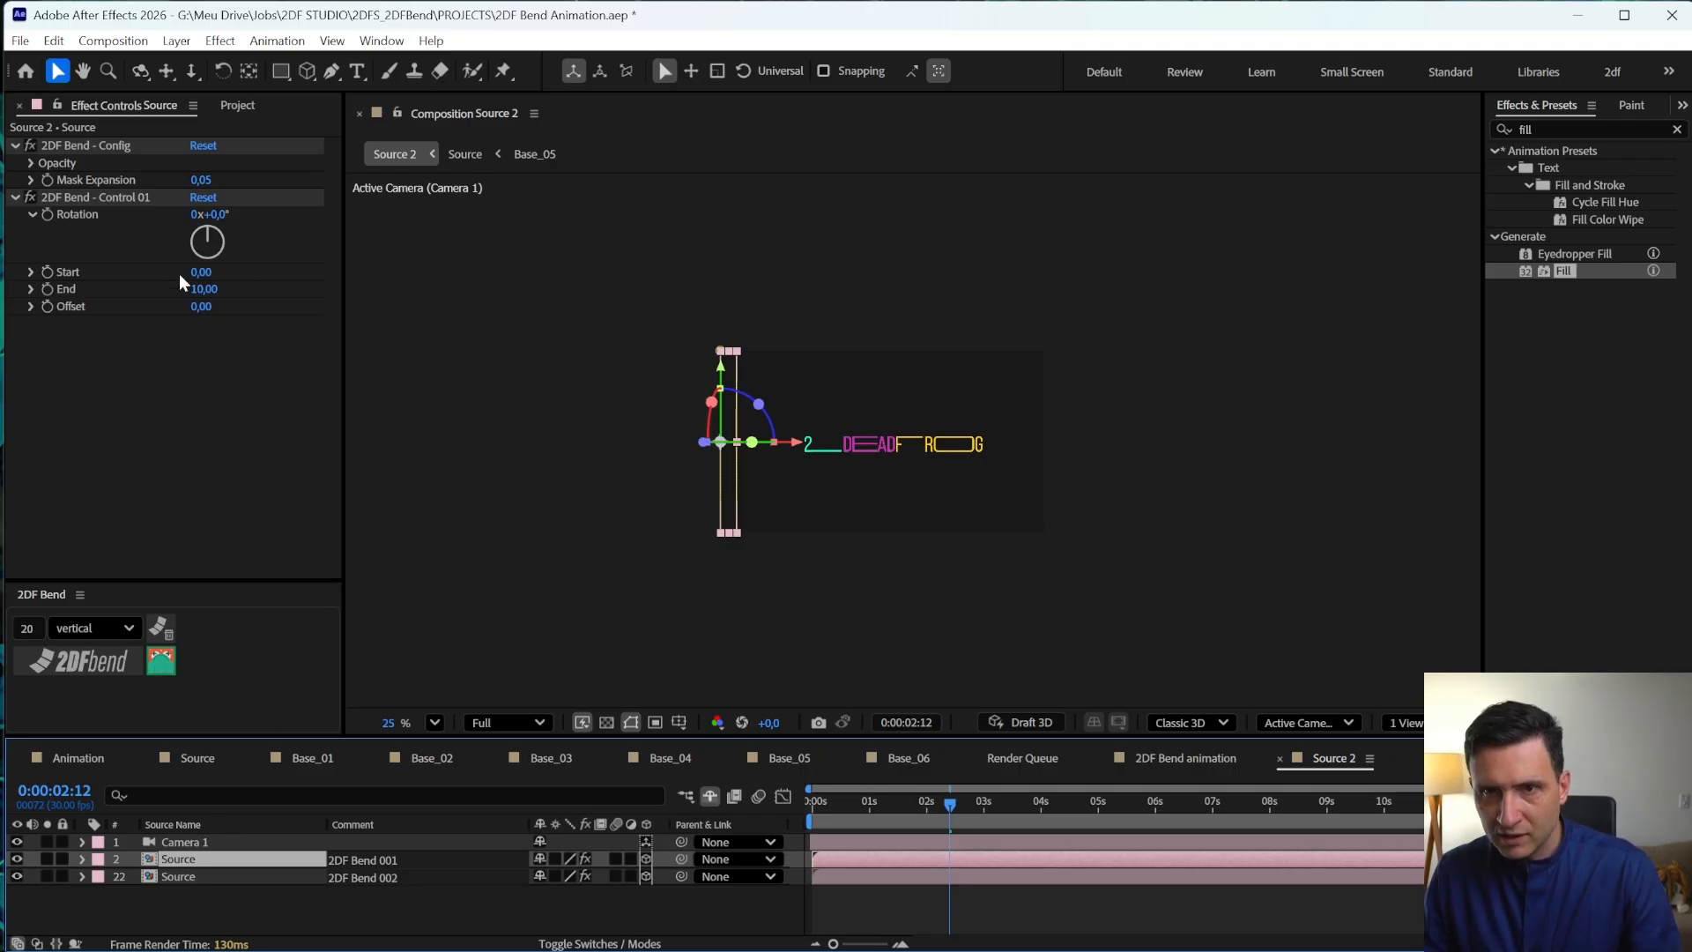
left_click(205, 289)
type("5")
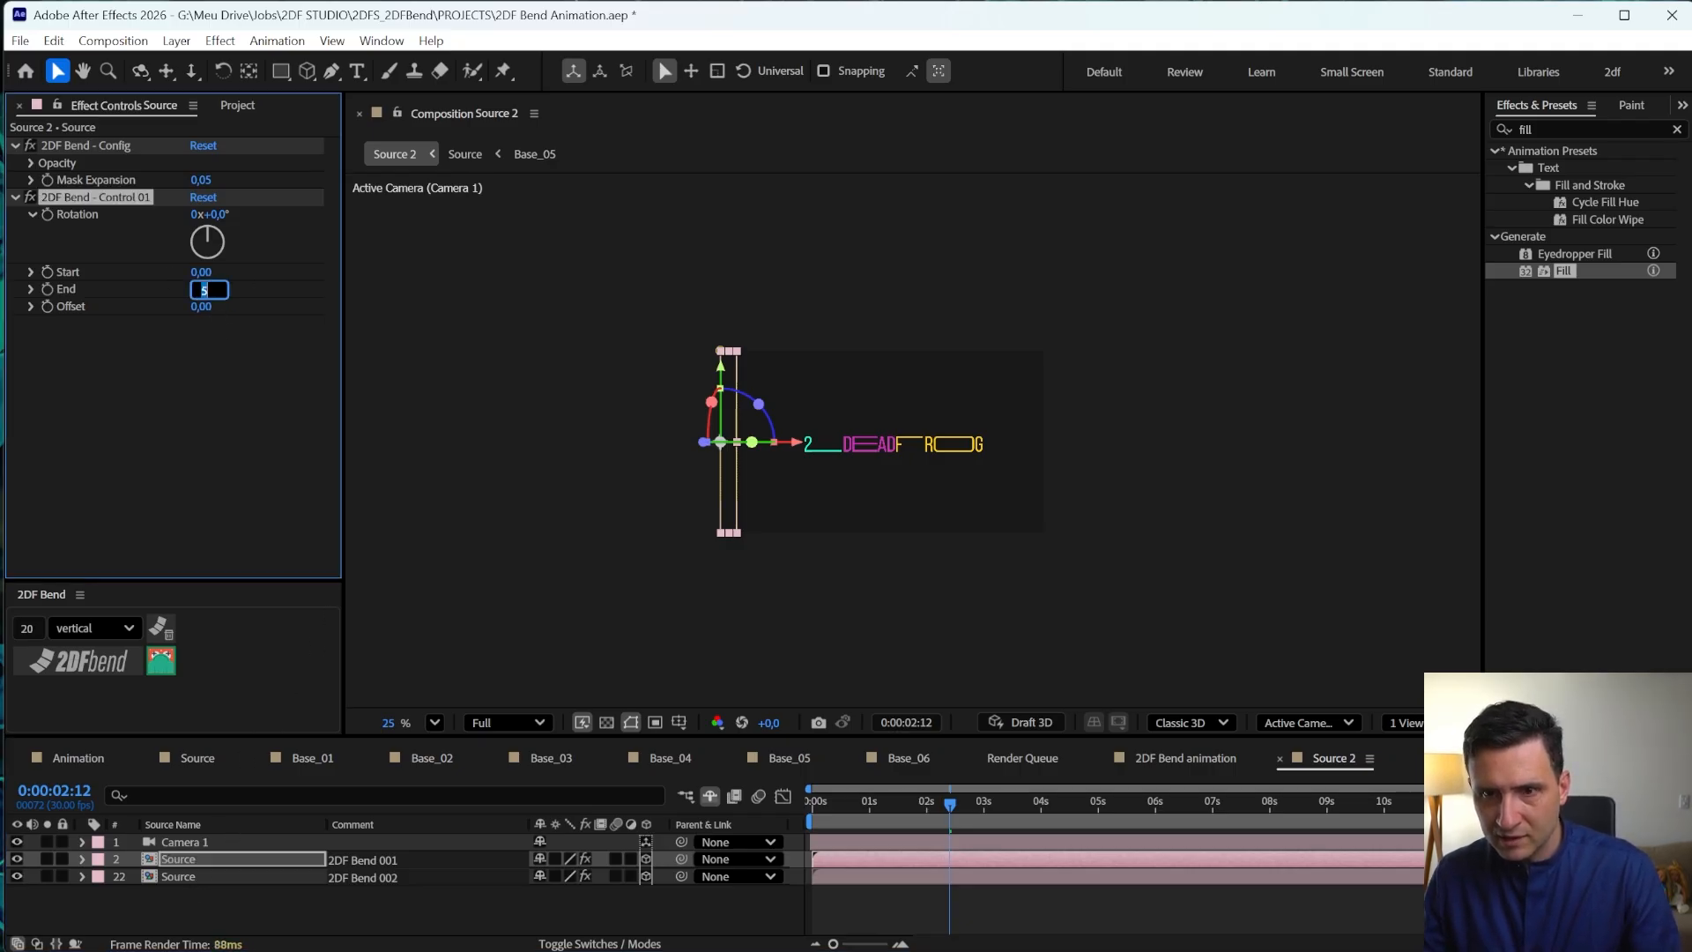
left_click_drag(197, 289, 201, 289)
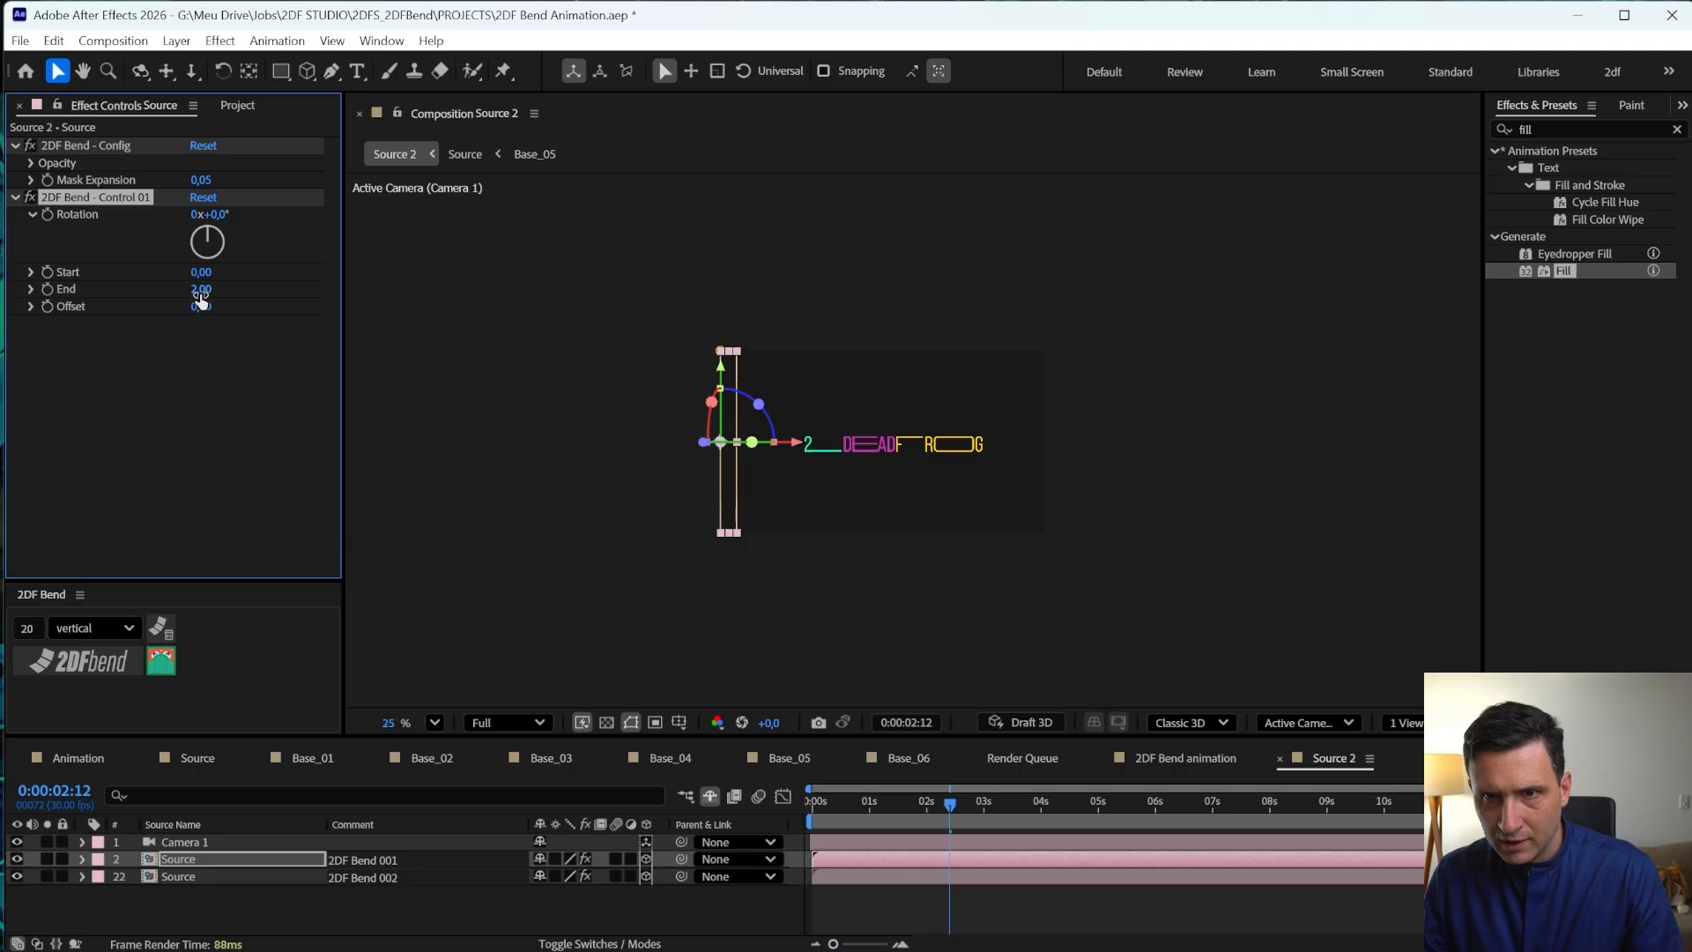
left_click(217, 214)
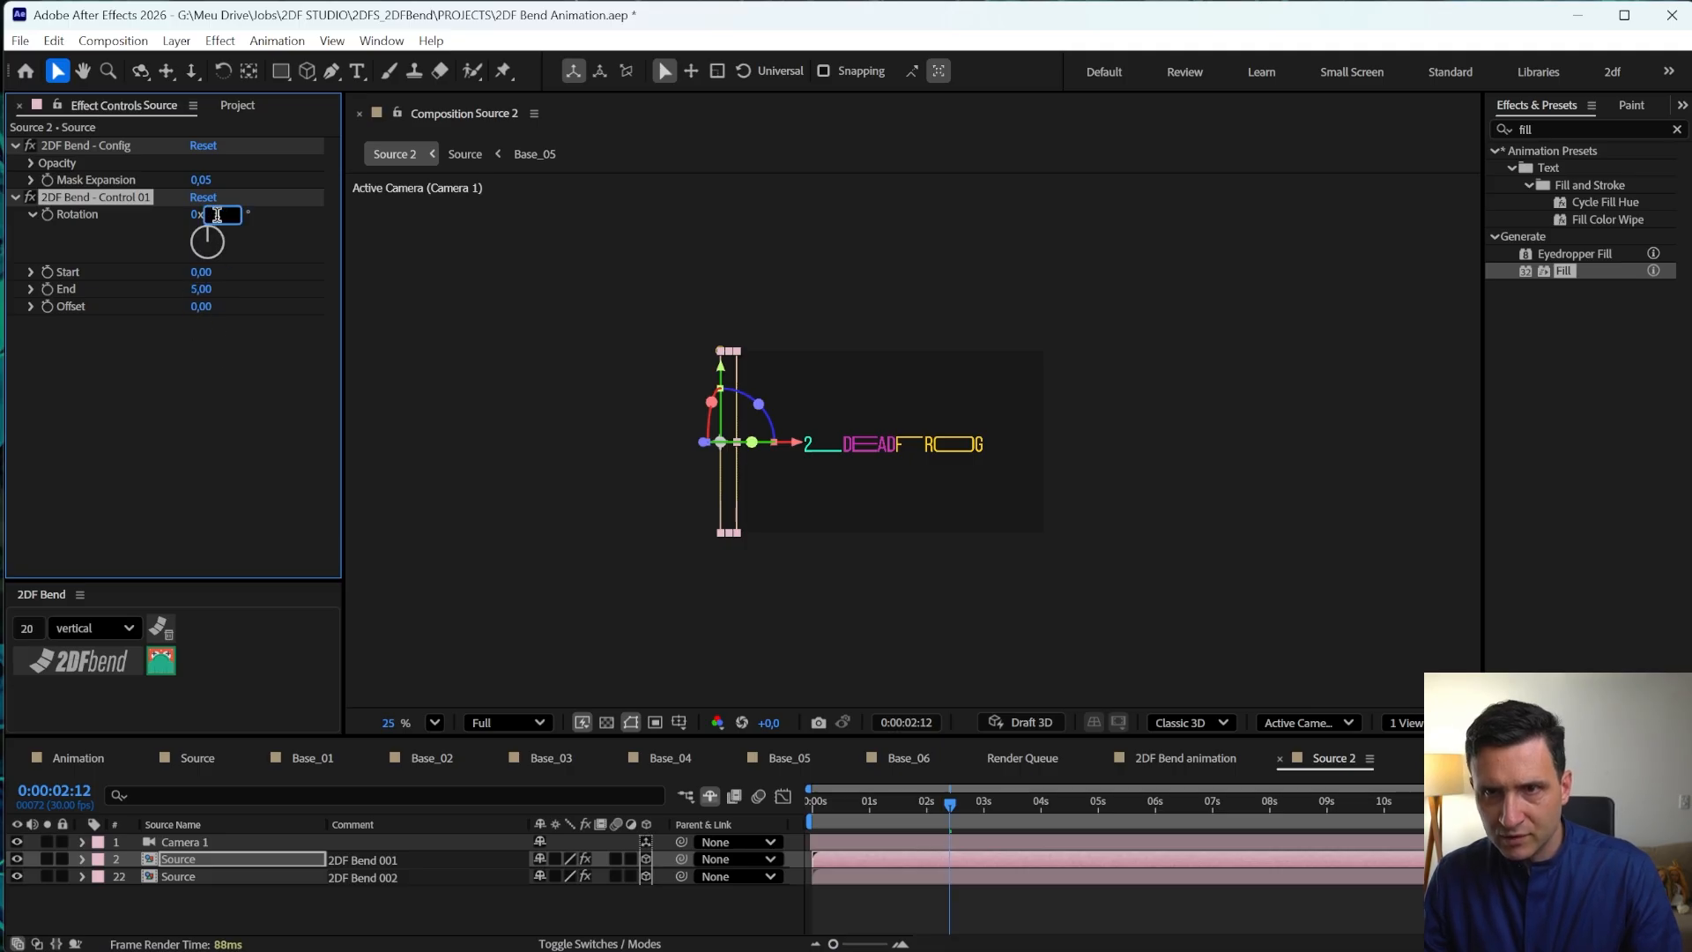
left_click(201, 306)
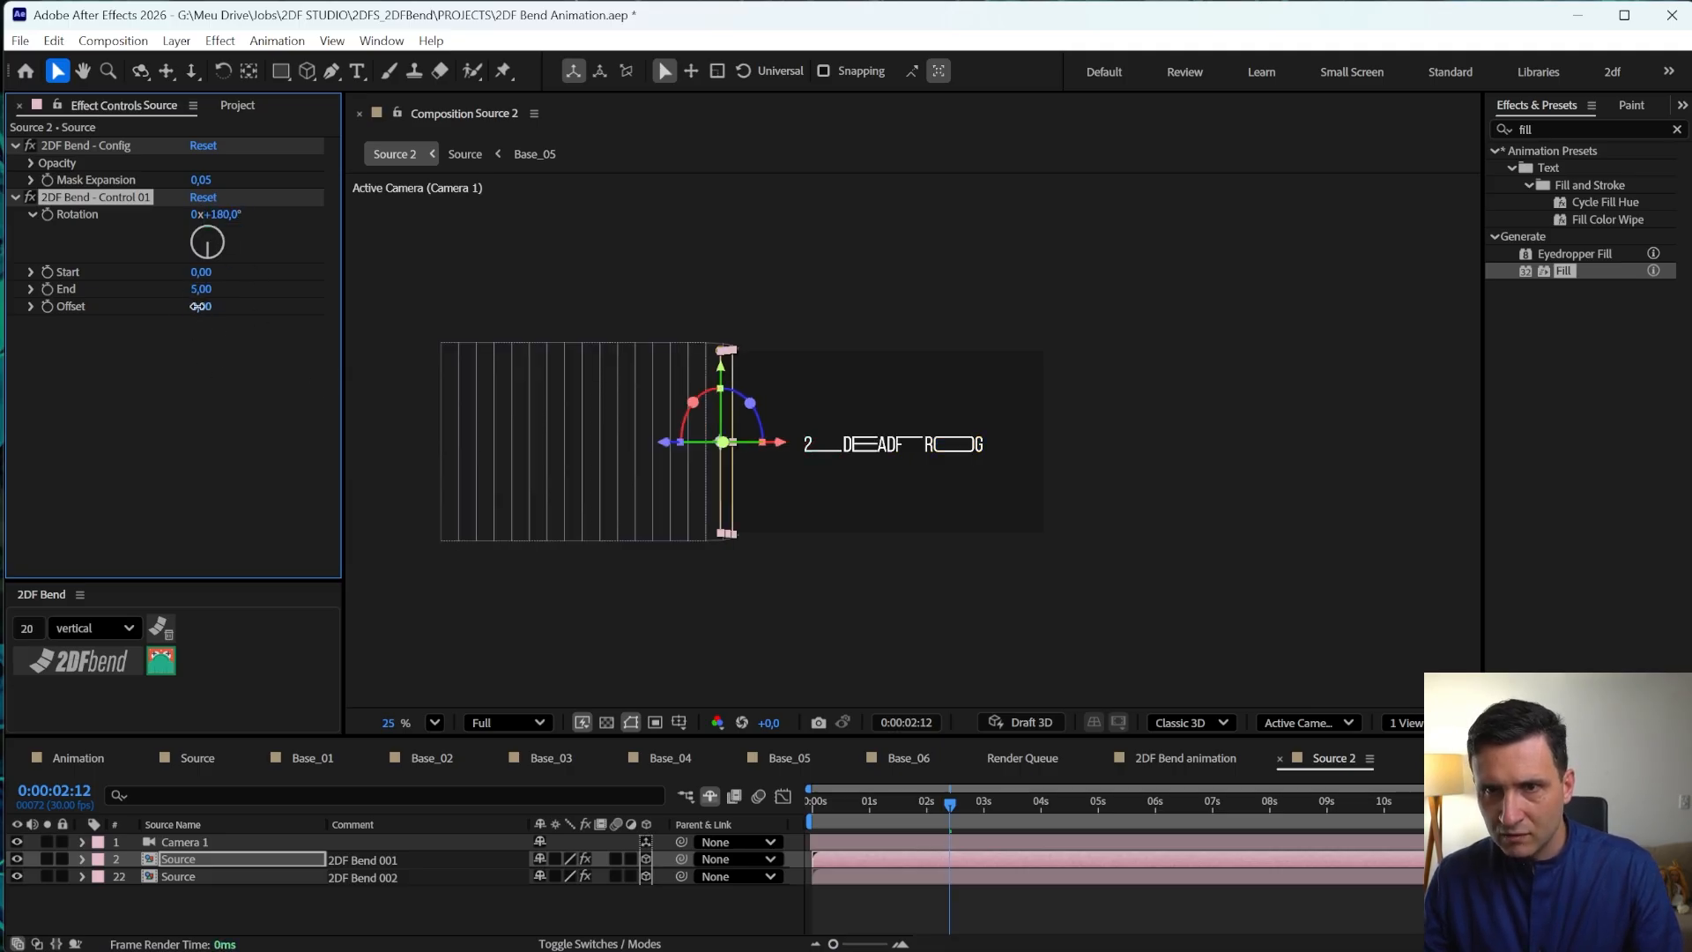
type("10")
key("Return")
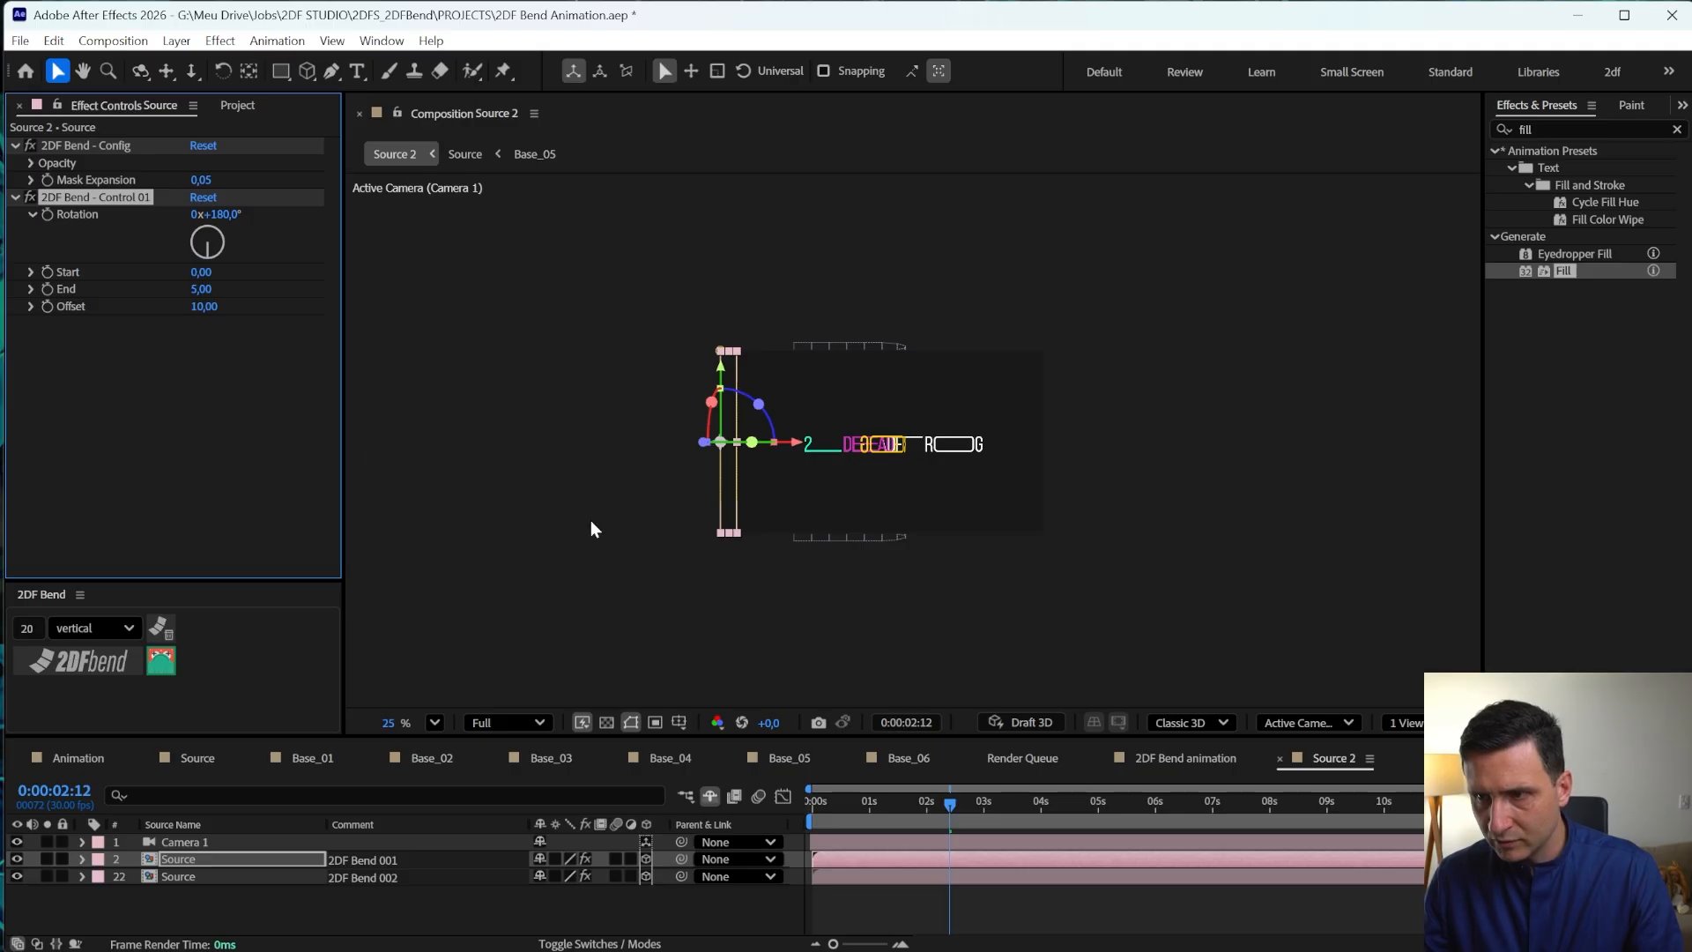
- Orbit Camera 1 to view the bent title and both Source layers at a tilted angle
key("c")
key("c")
key("c")
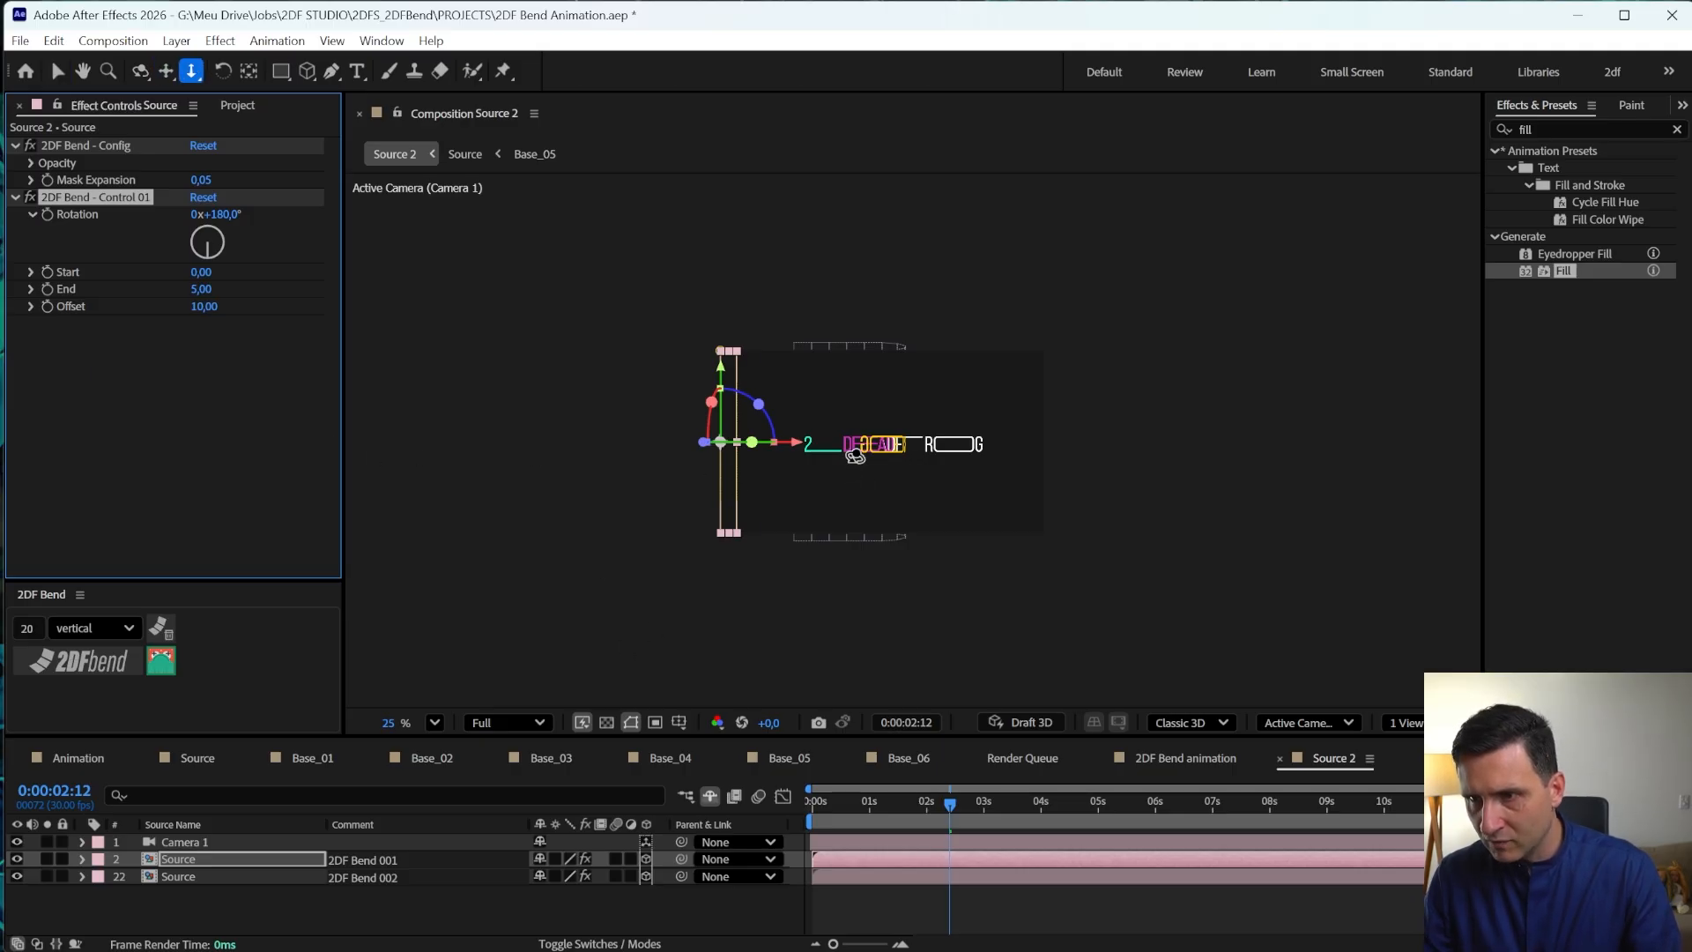
left_click_drag(846, 436, 779, 497)
key("c")
key("c")
- Copy the upper Source layer's 2DF Bend - Control 01 settings onto the lower white Source layer
left_click(93, 231)
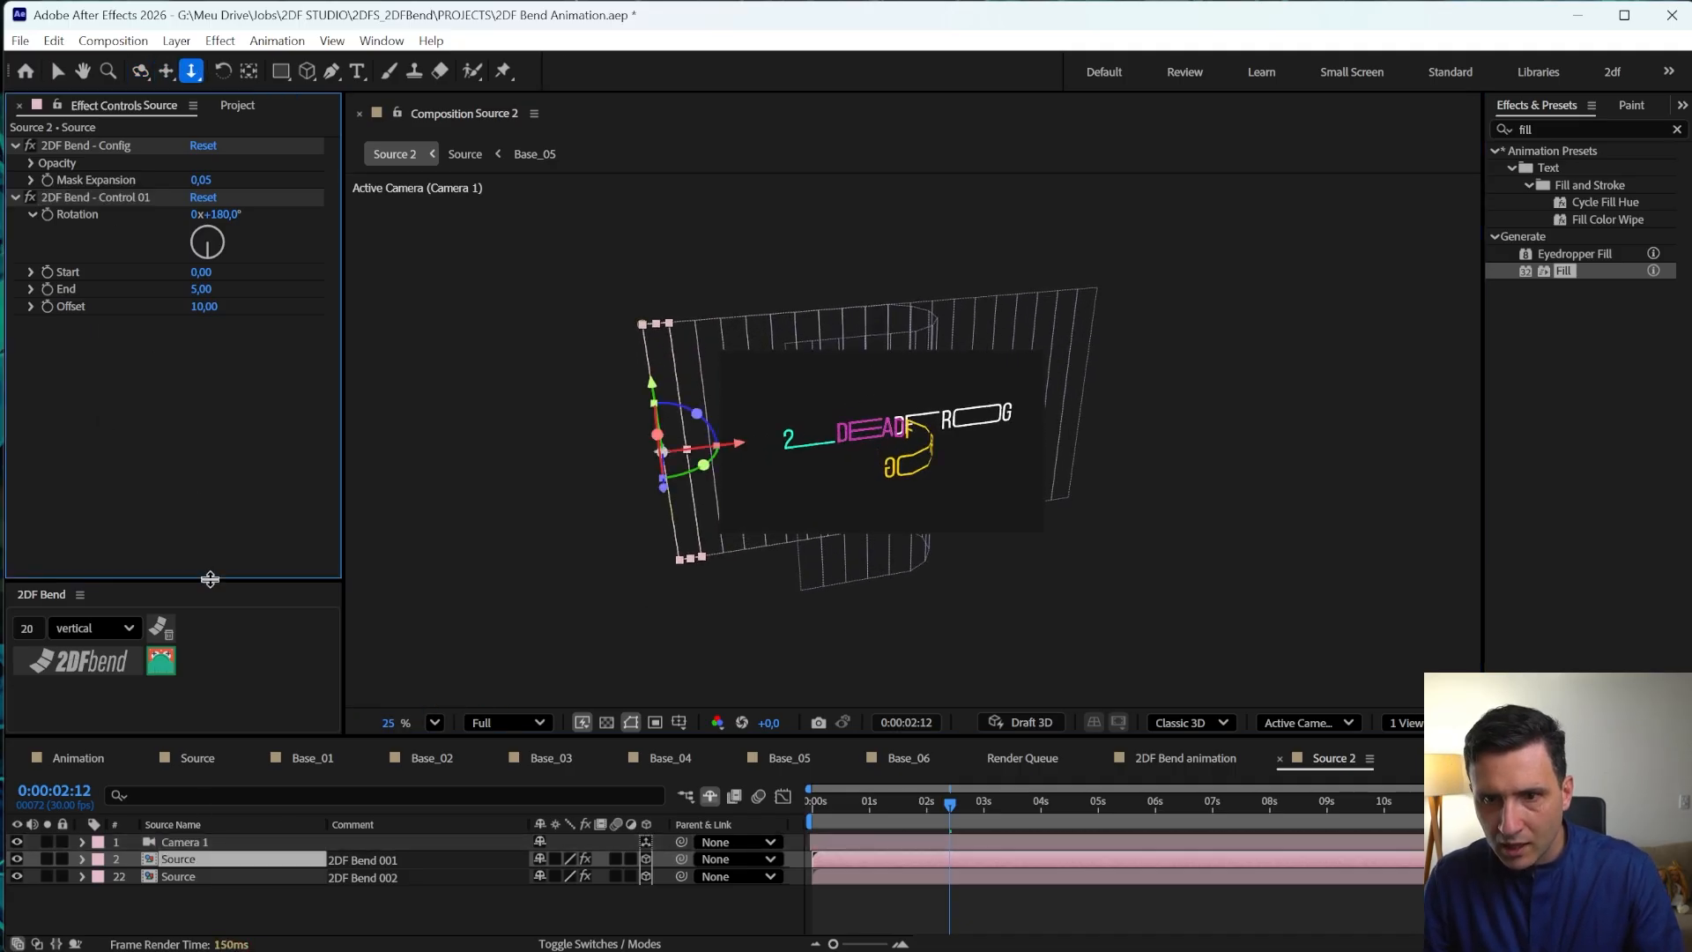
left_click(176, 877)
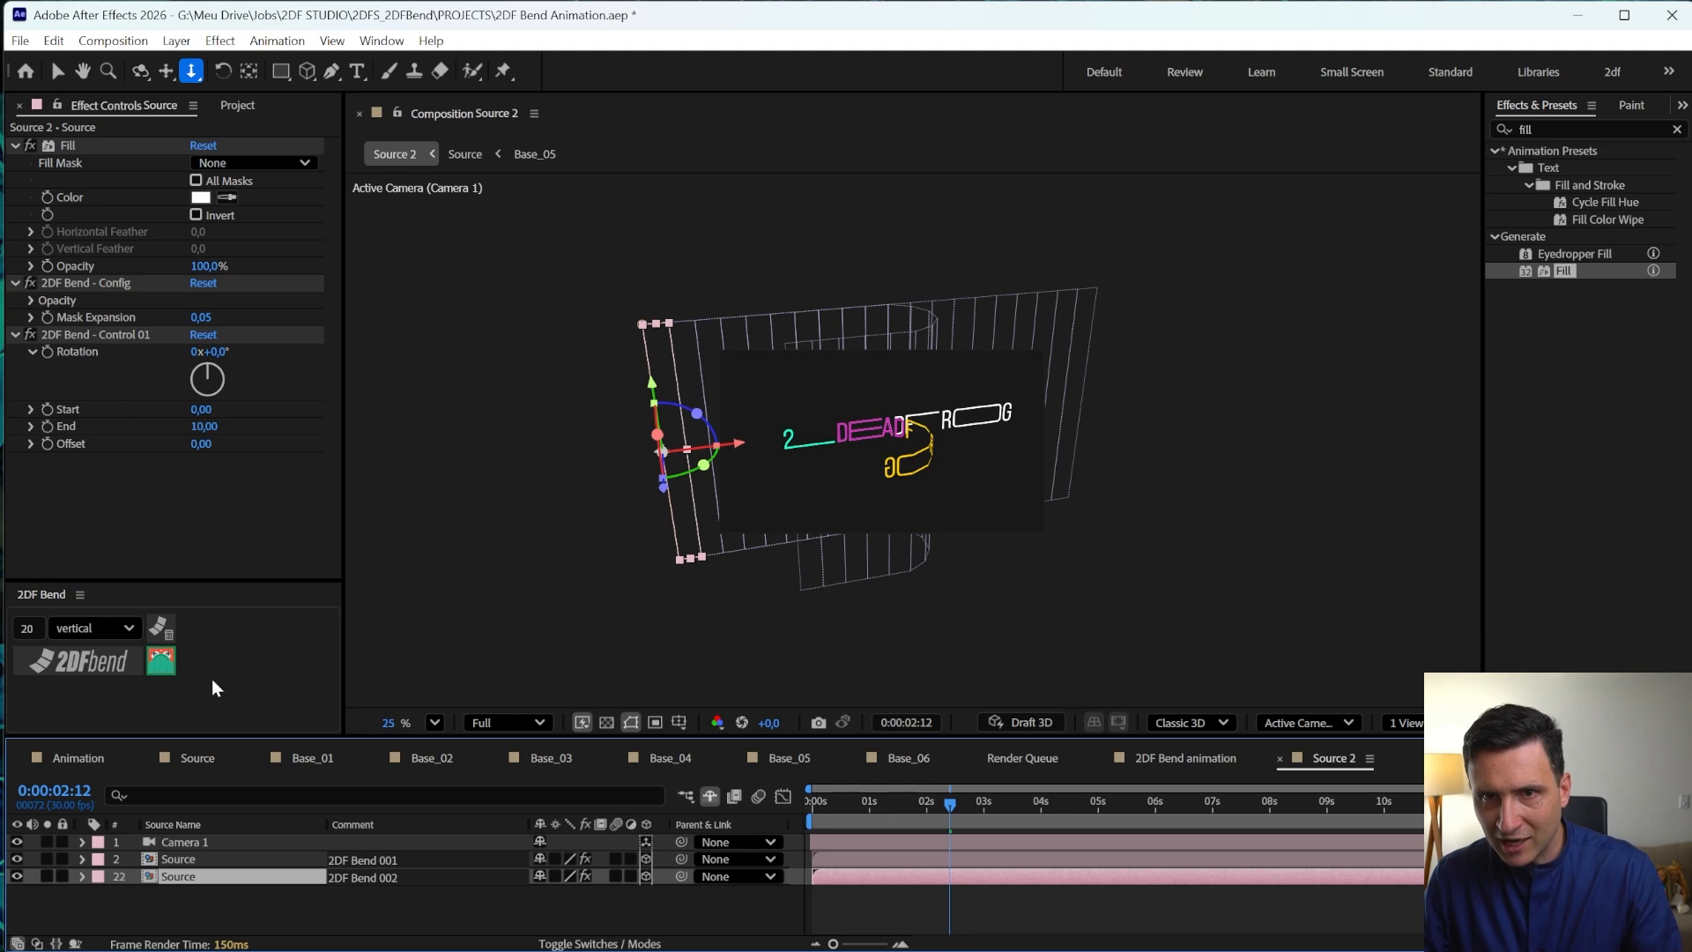
left_click(169, 858)
left_click(78, 197)
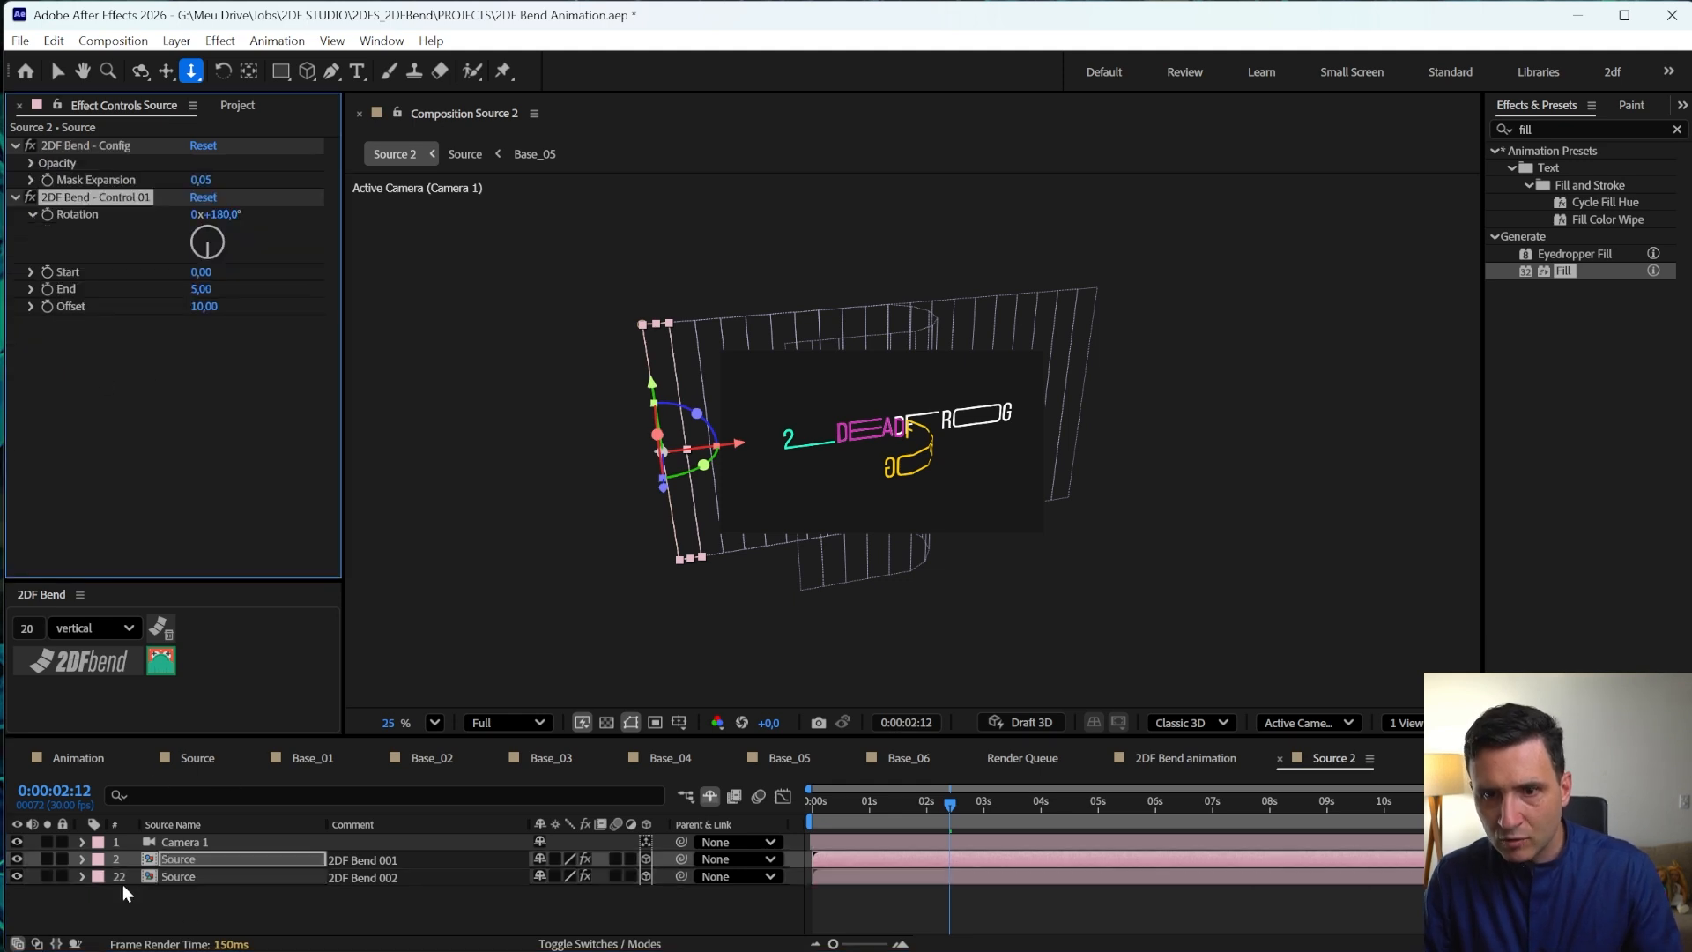
left_click(167, 876)
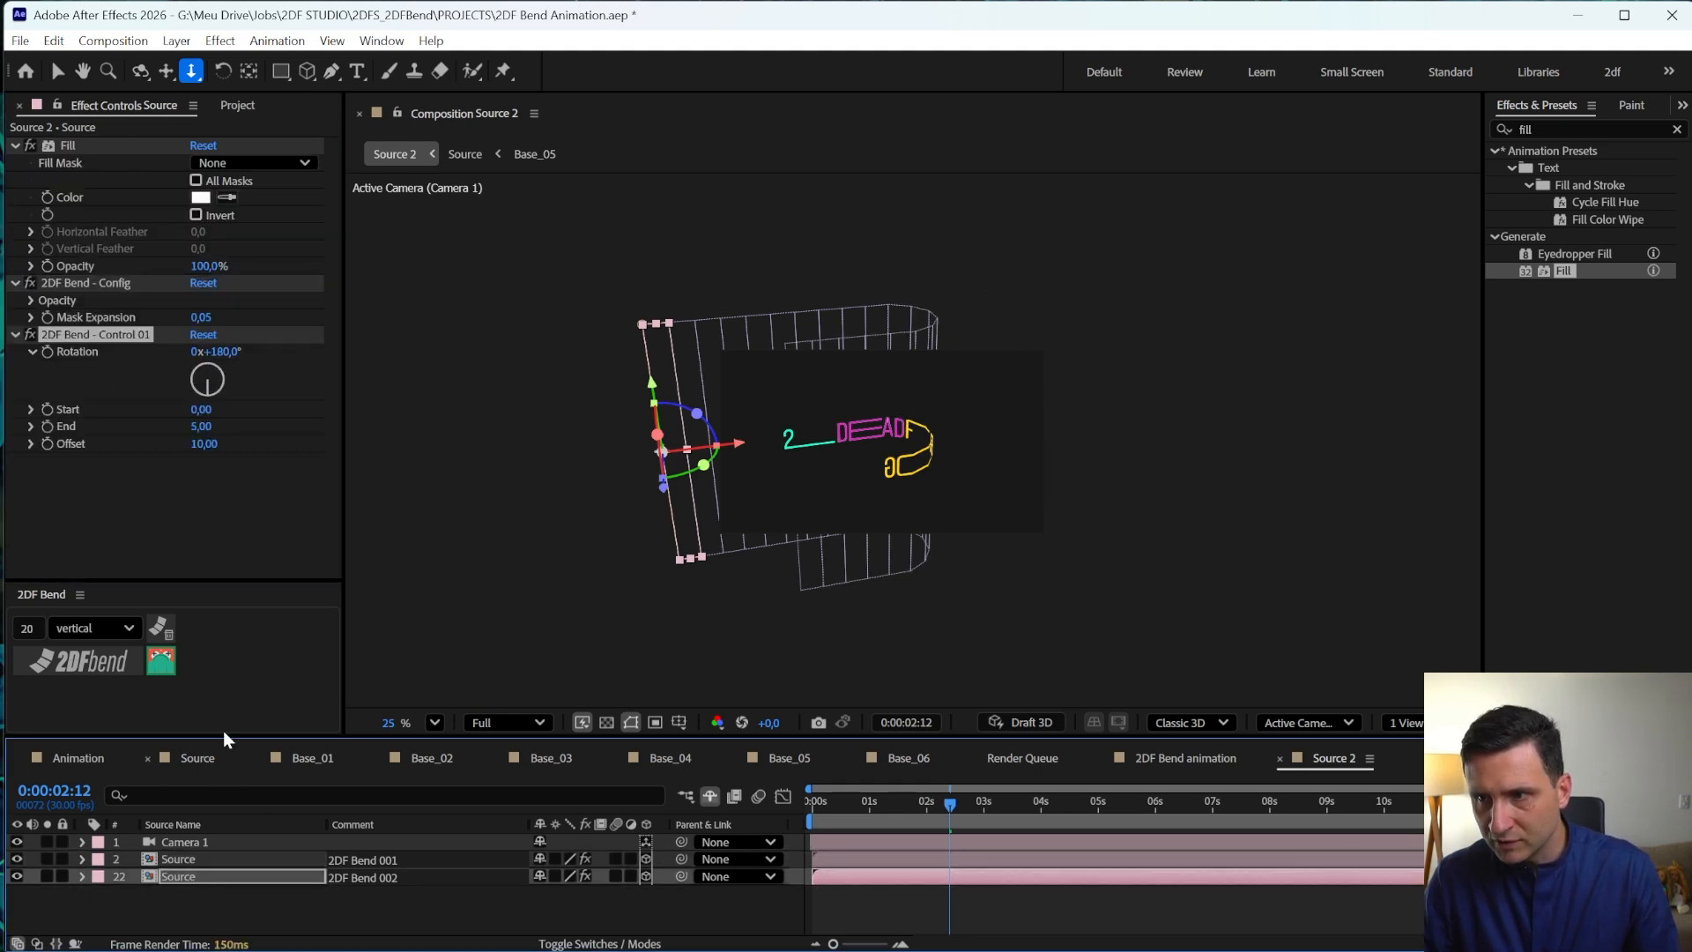
- Set the Backface Opacity of the upper Source layer's 2DF Bend - Config to 0
left_click(189, 859)
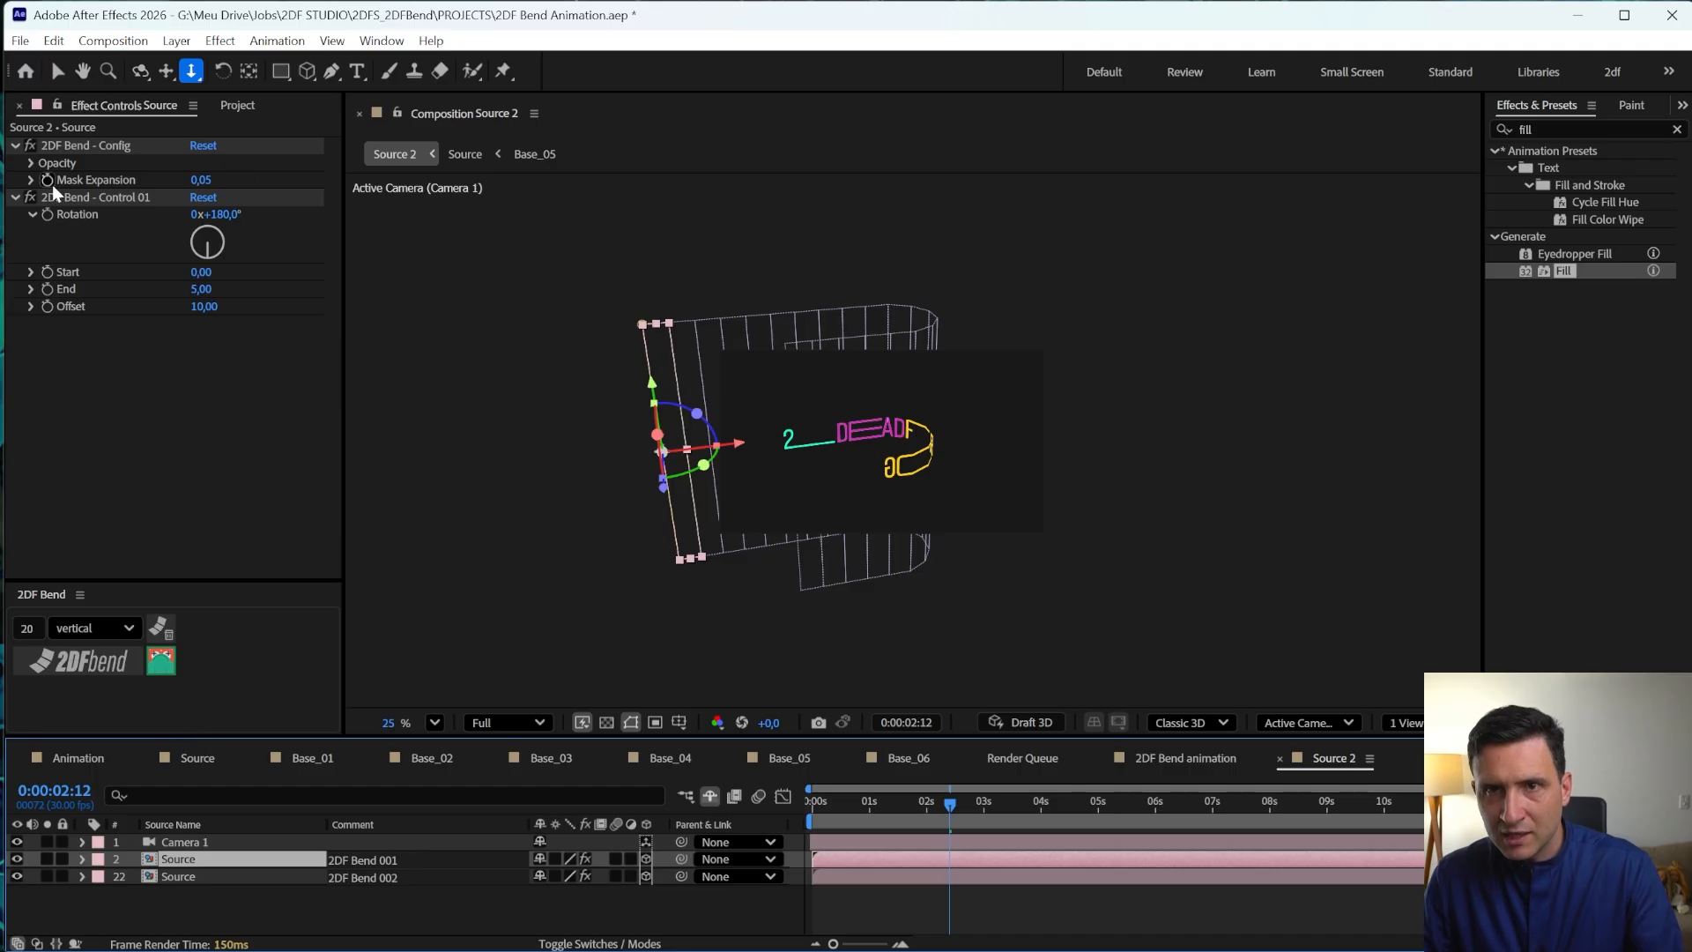
left_click(30, 164)
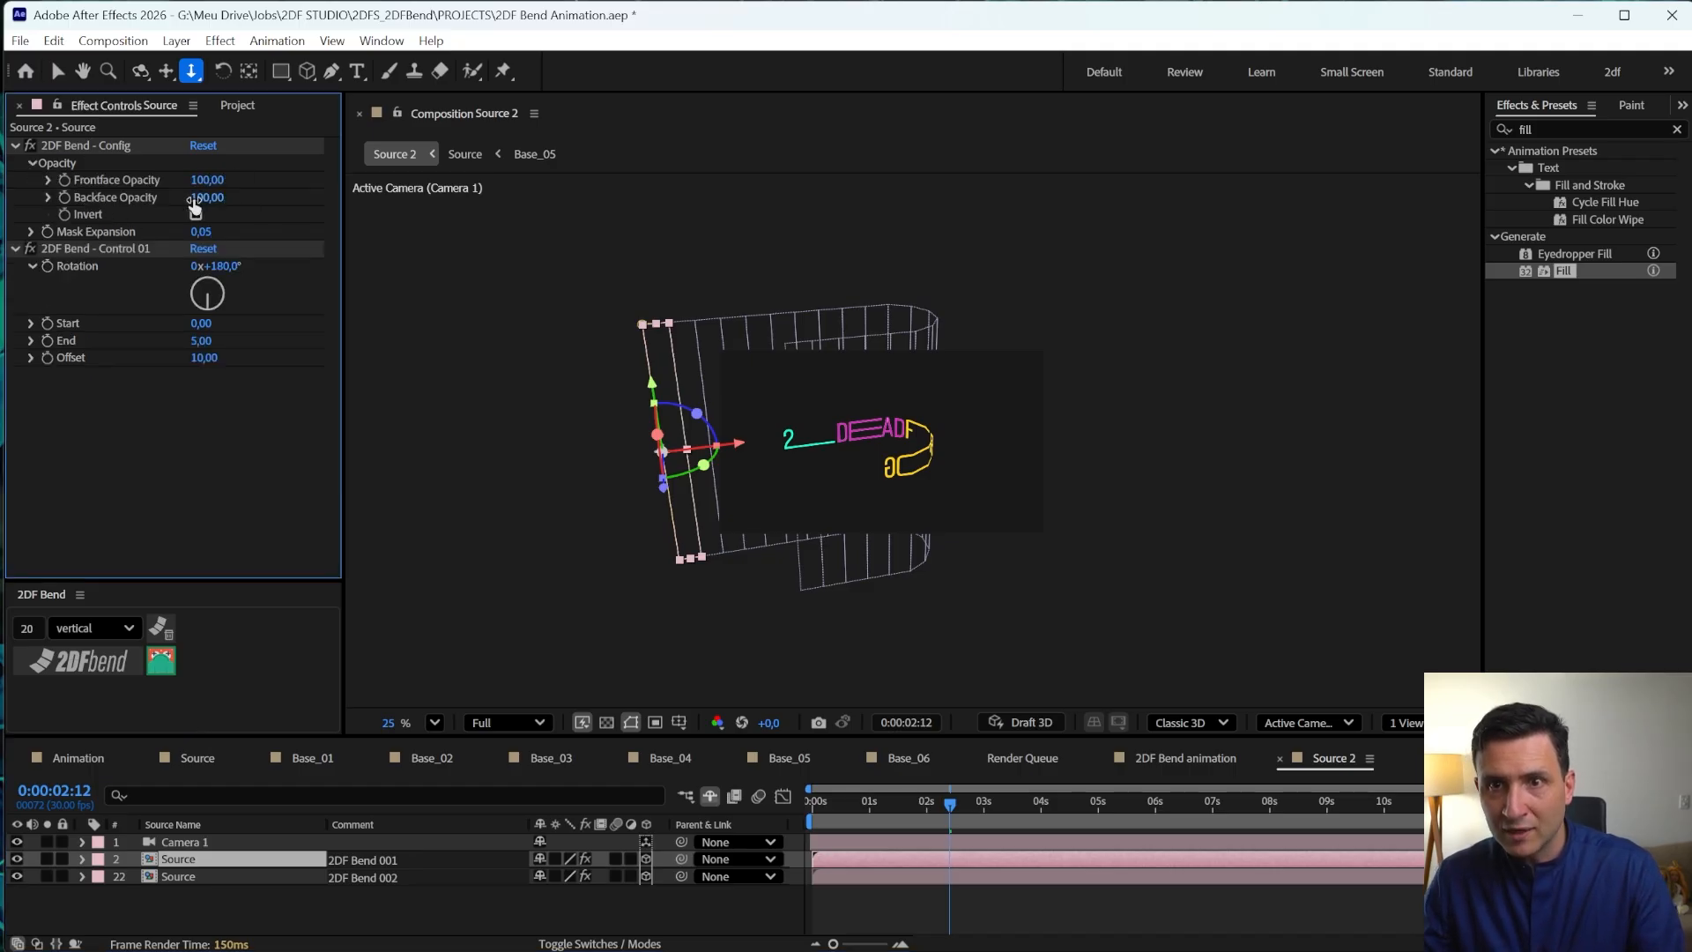
left_click_drag(202, 199, 111, 199)
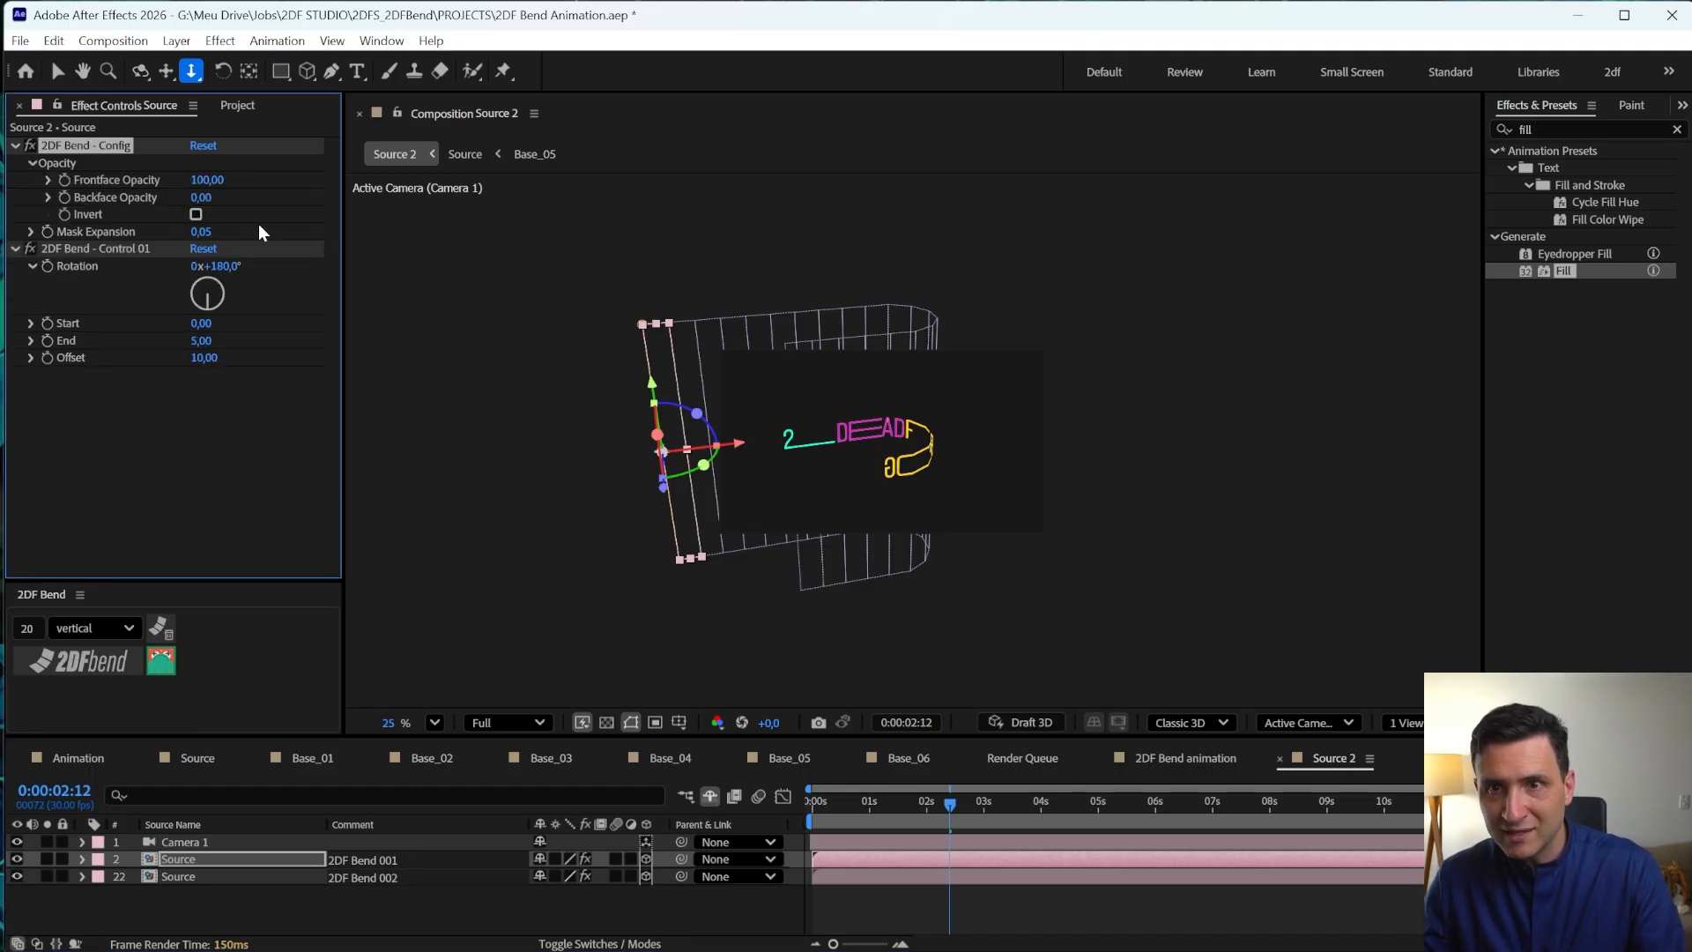
- In the lower white Source layer's 2DF Bend - Config, set Frontface Opacity to 100 and Backface Opacity to 0, and enable Invert
left_click(168, 876)
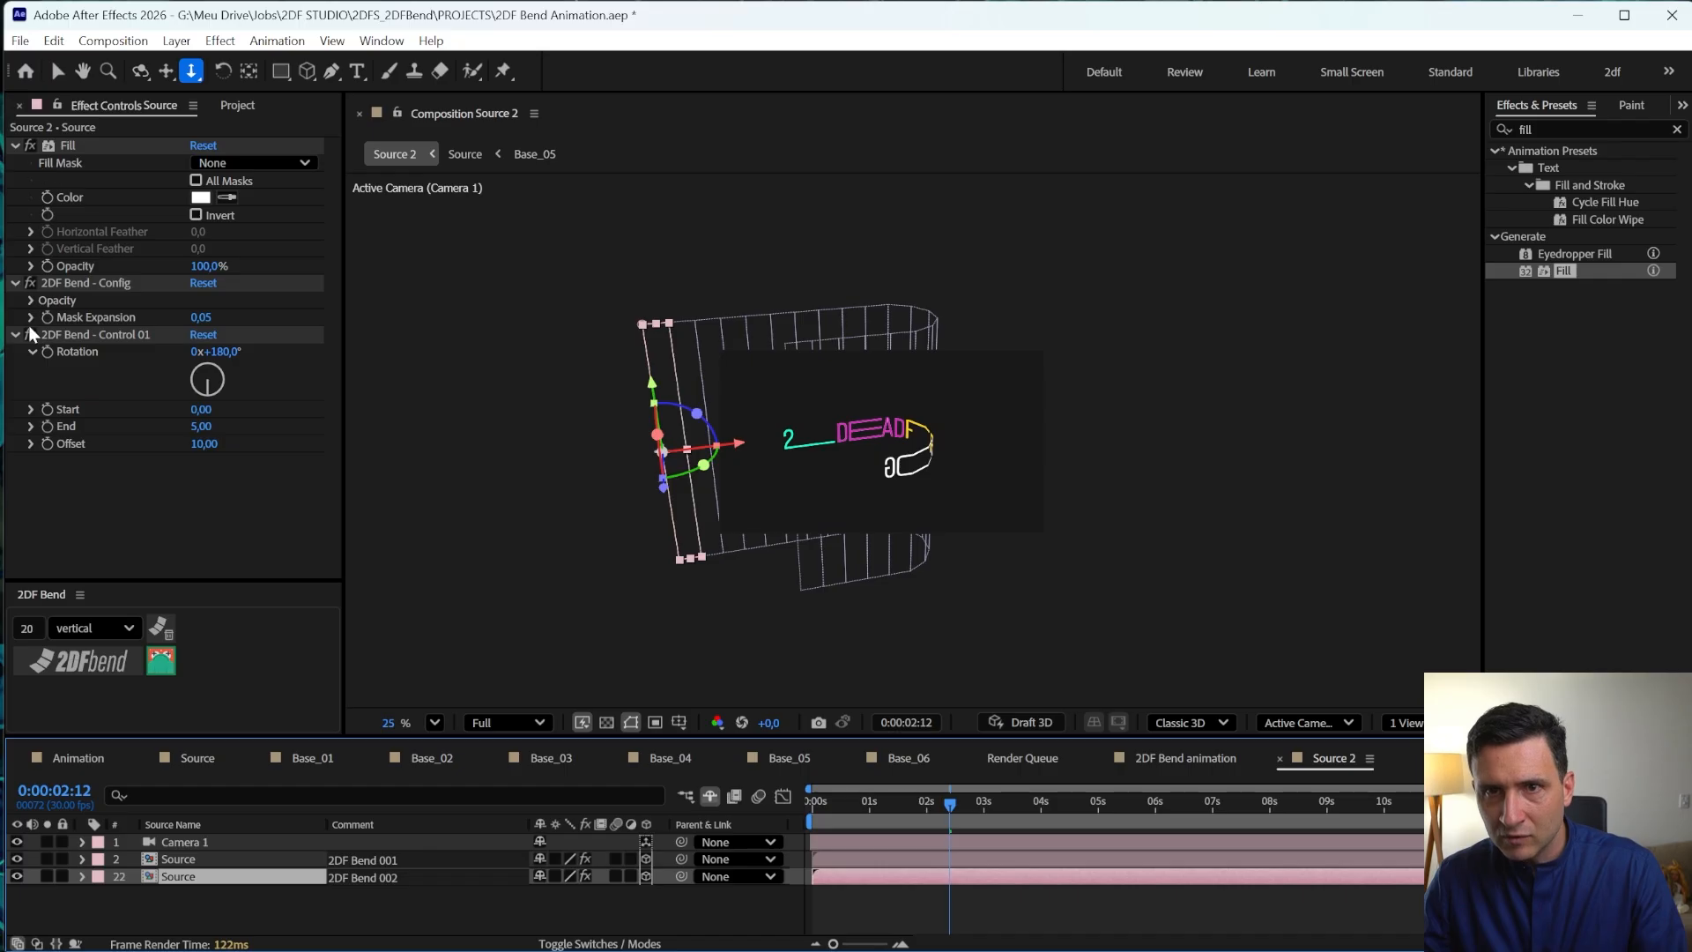
left_click(33, 300)
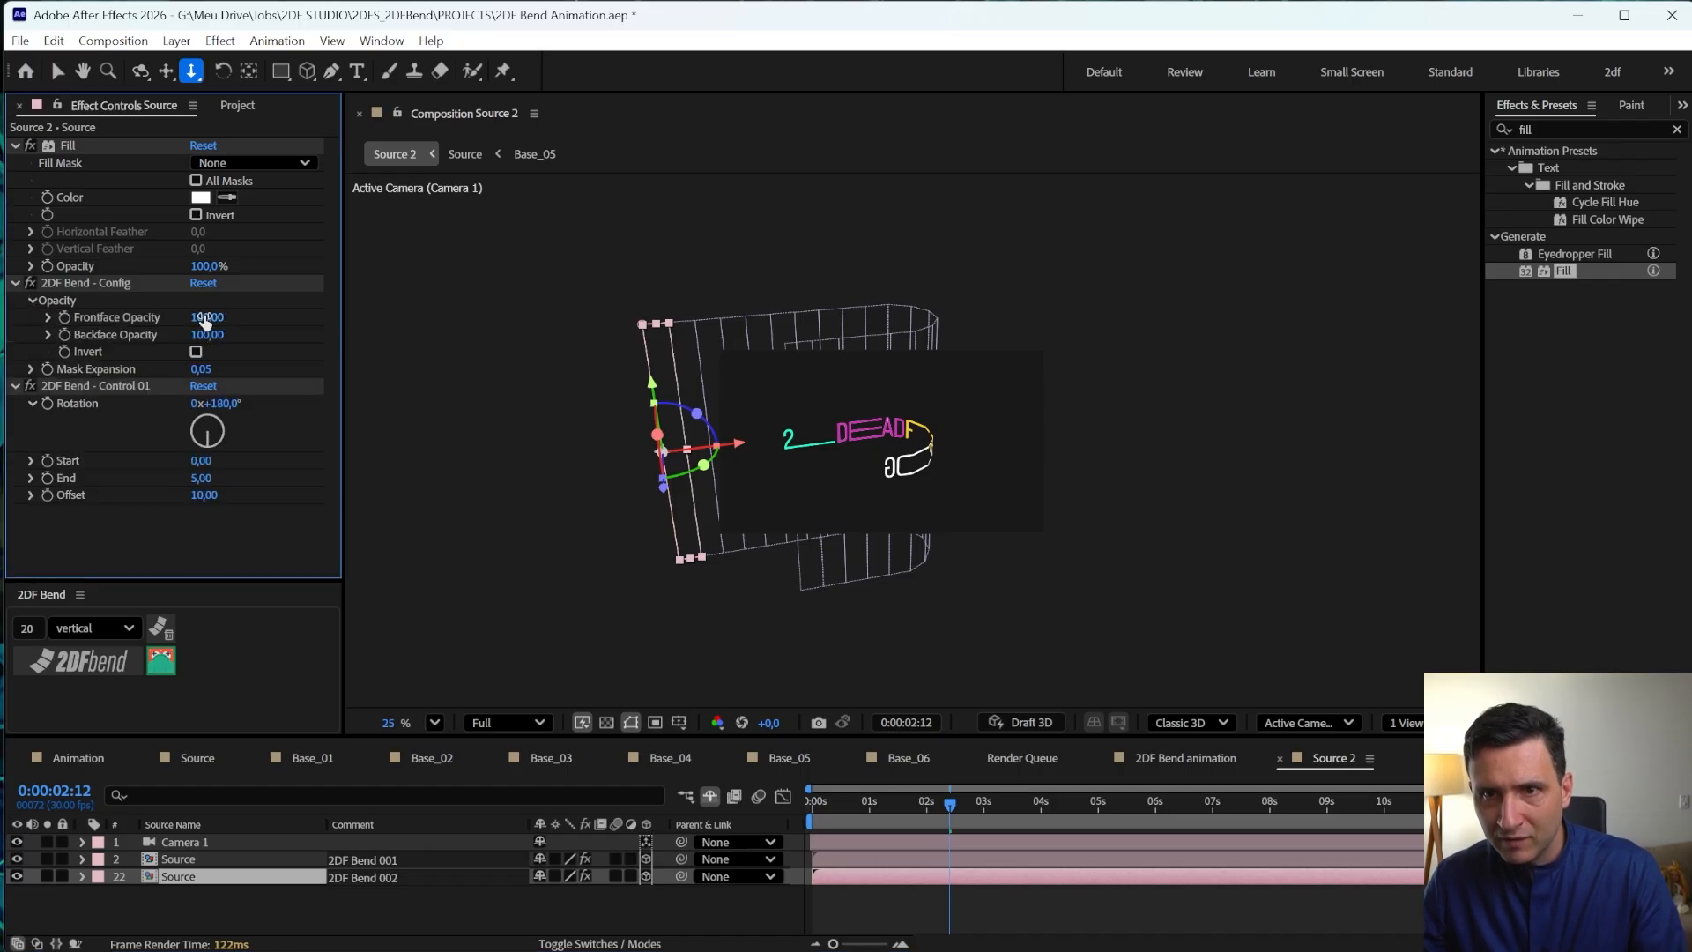
left_click(206, 317)
type("0")
key("Return")
left_click(203, 319)
type("100")
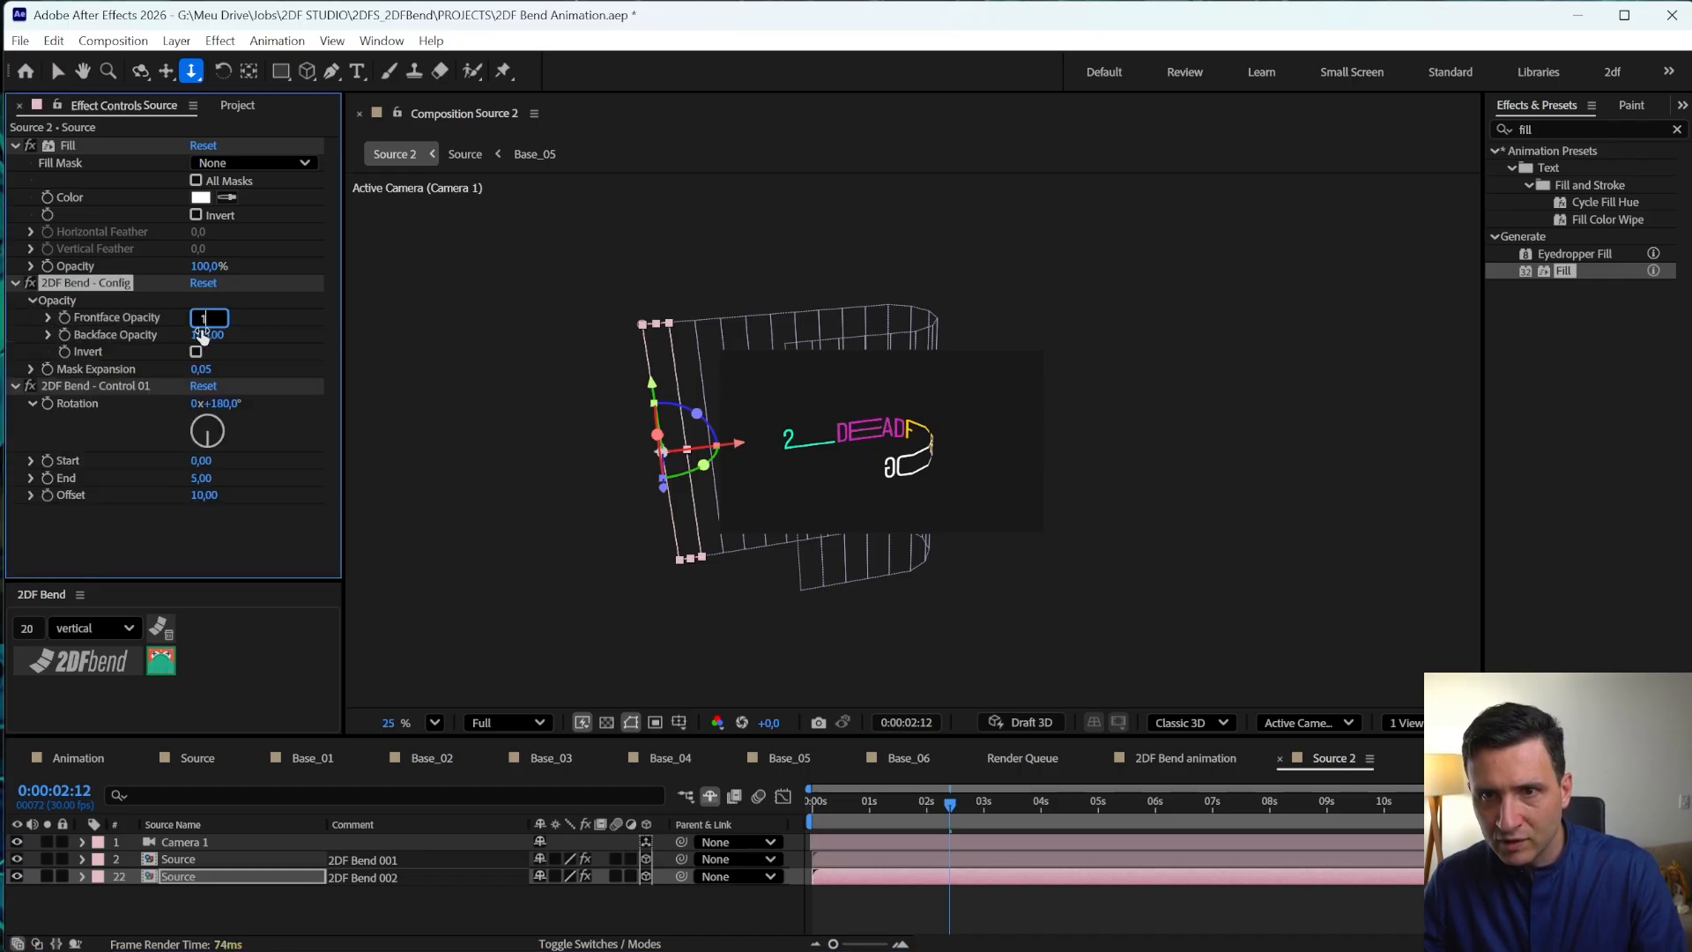
left_click(202, 334)
type("00,00")
key("Return")
left_click(195, 352)
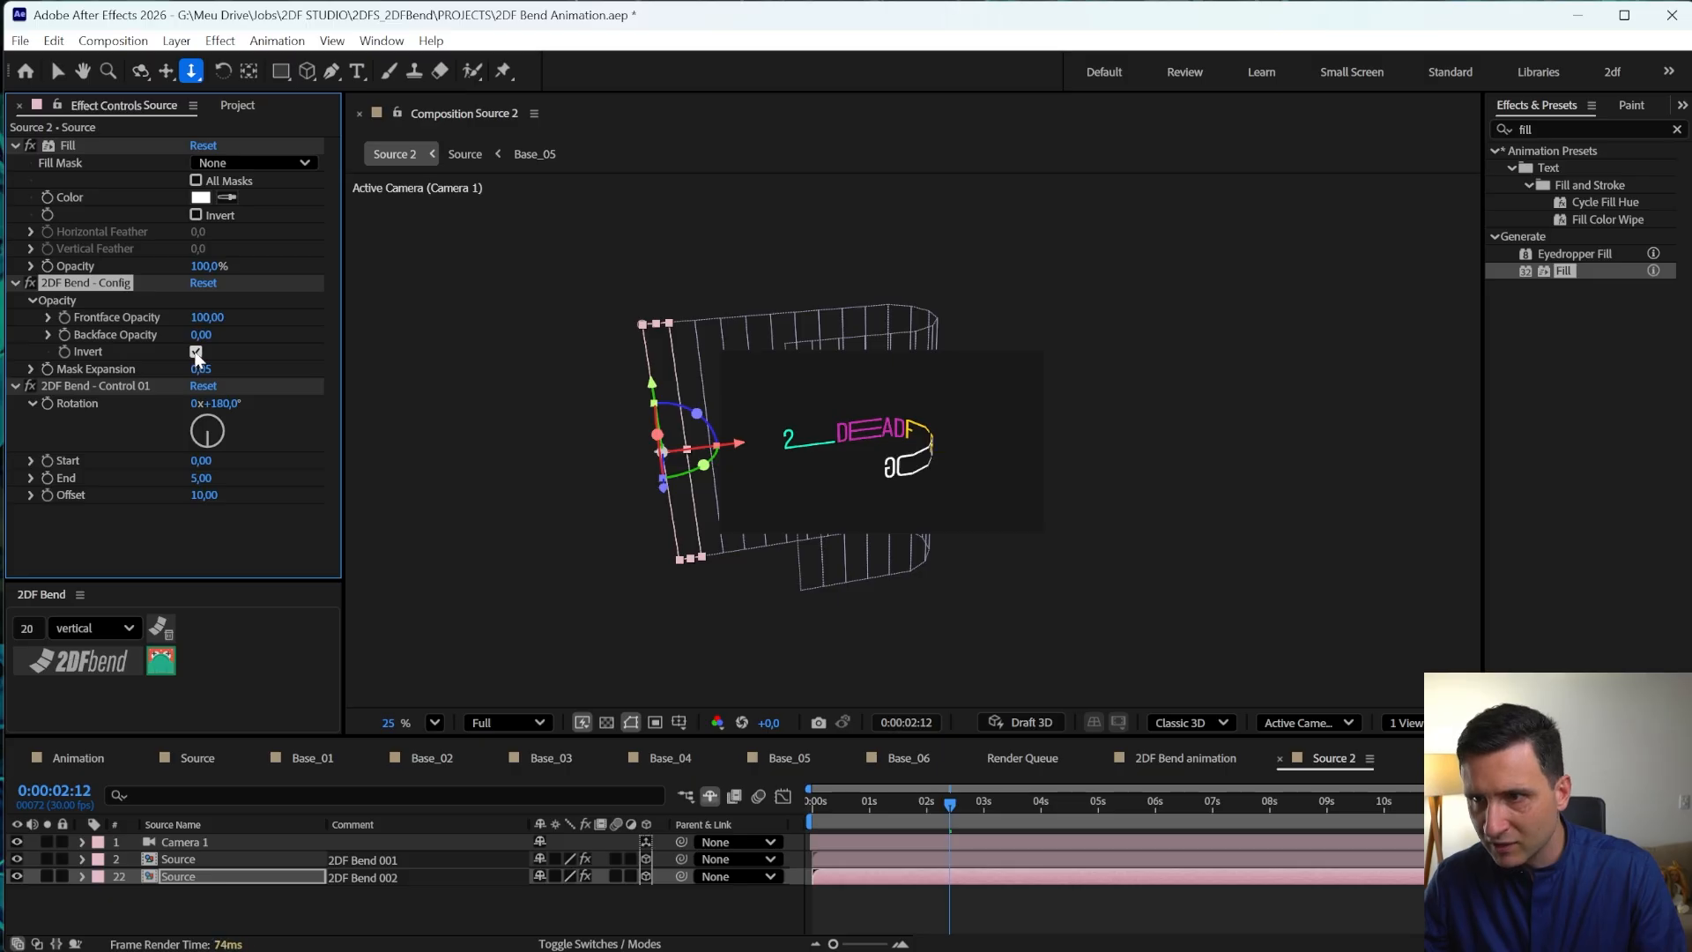
- Scrub the Source 2 timeline to 0:00:02:05 and view the folded two-sided title at 50% magnification
left_click(678, 908)
left_click_drag(839, 805, 936, 829)
key("period")
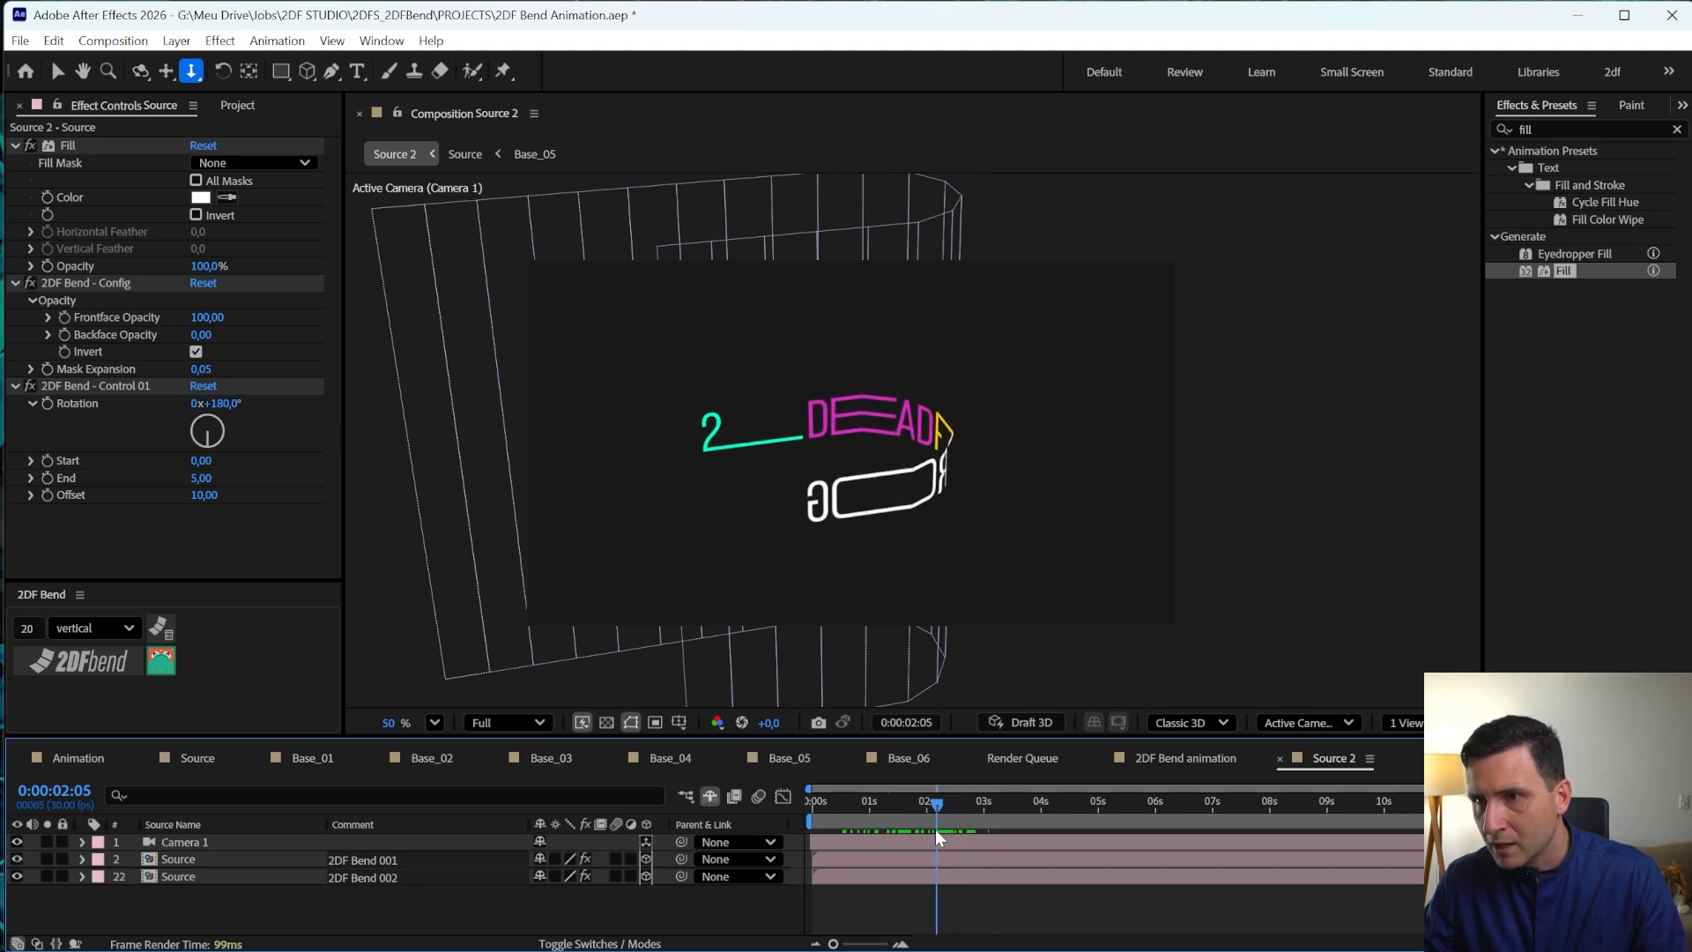
- Reapply 2DF Bend to both Source layers with 50 vertical divisions
left_click(168, 859)
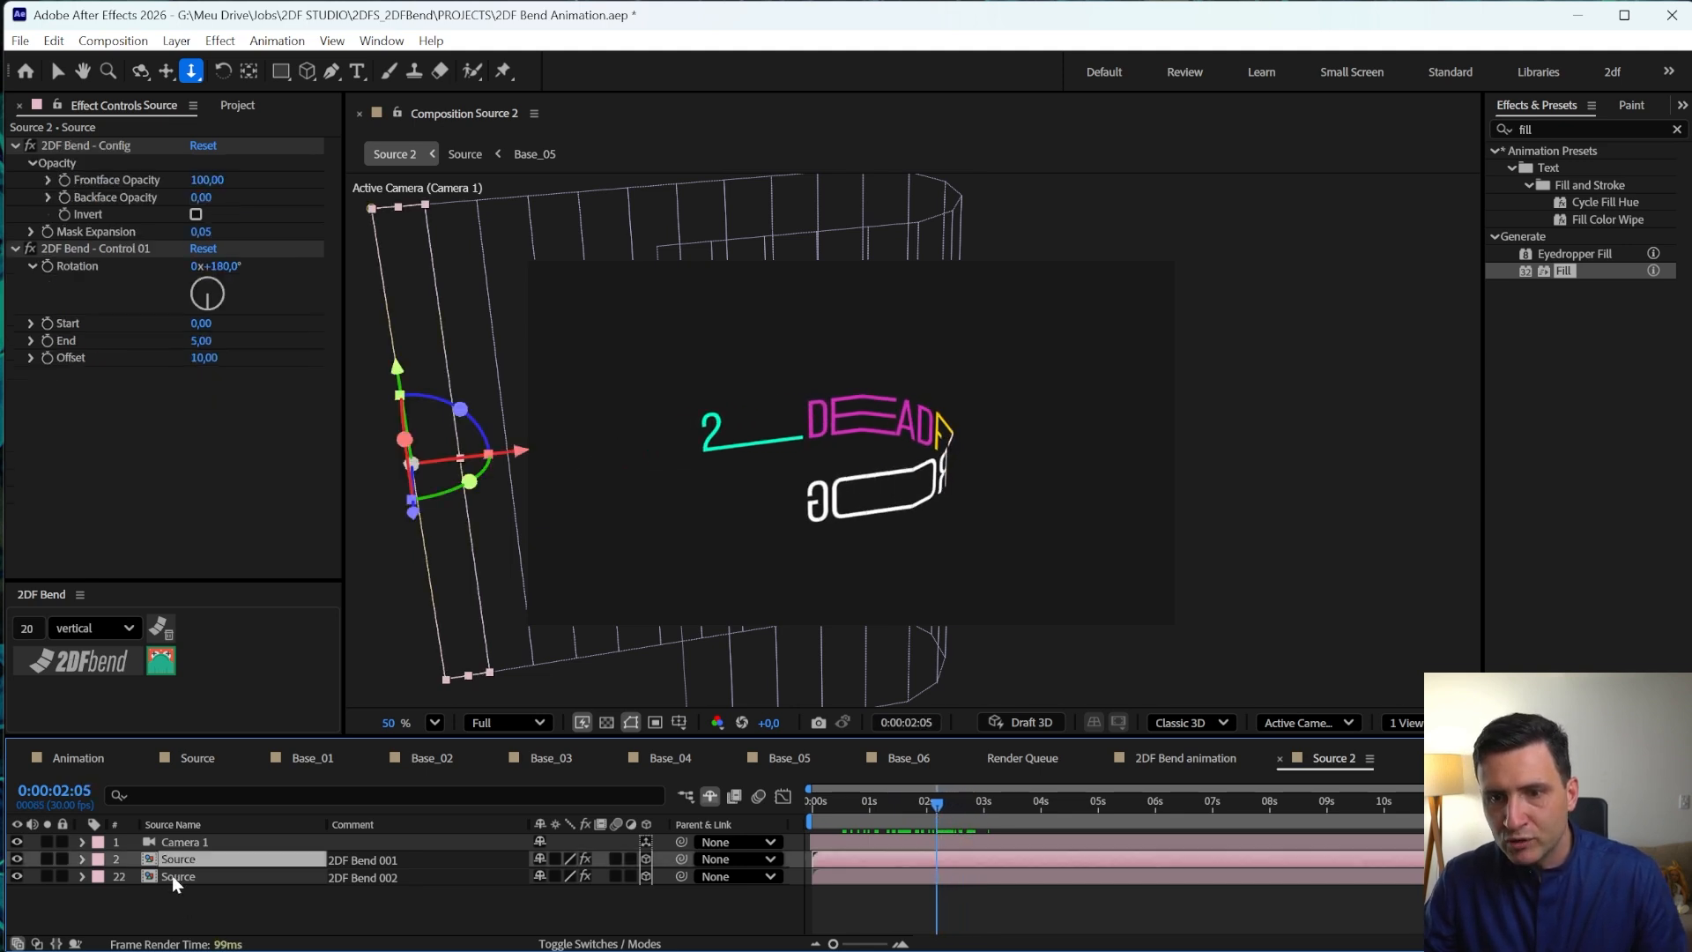
left_click(171, 876, "shift")
double_click(40, 629)
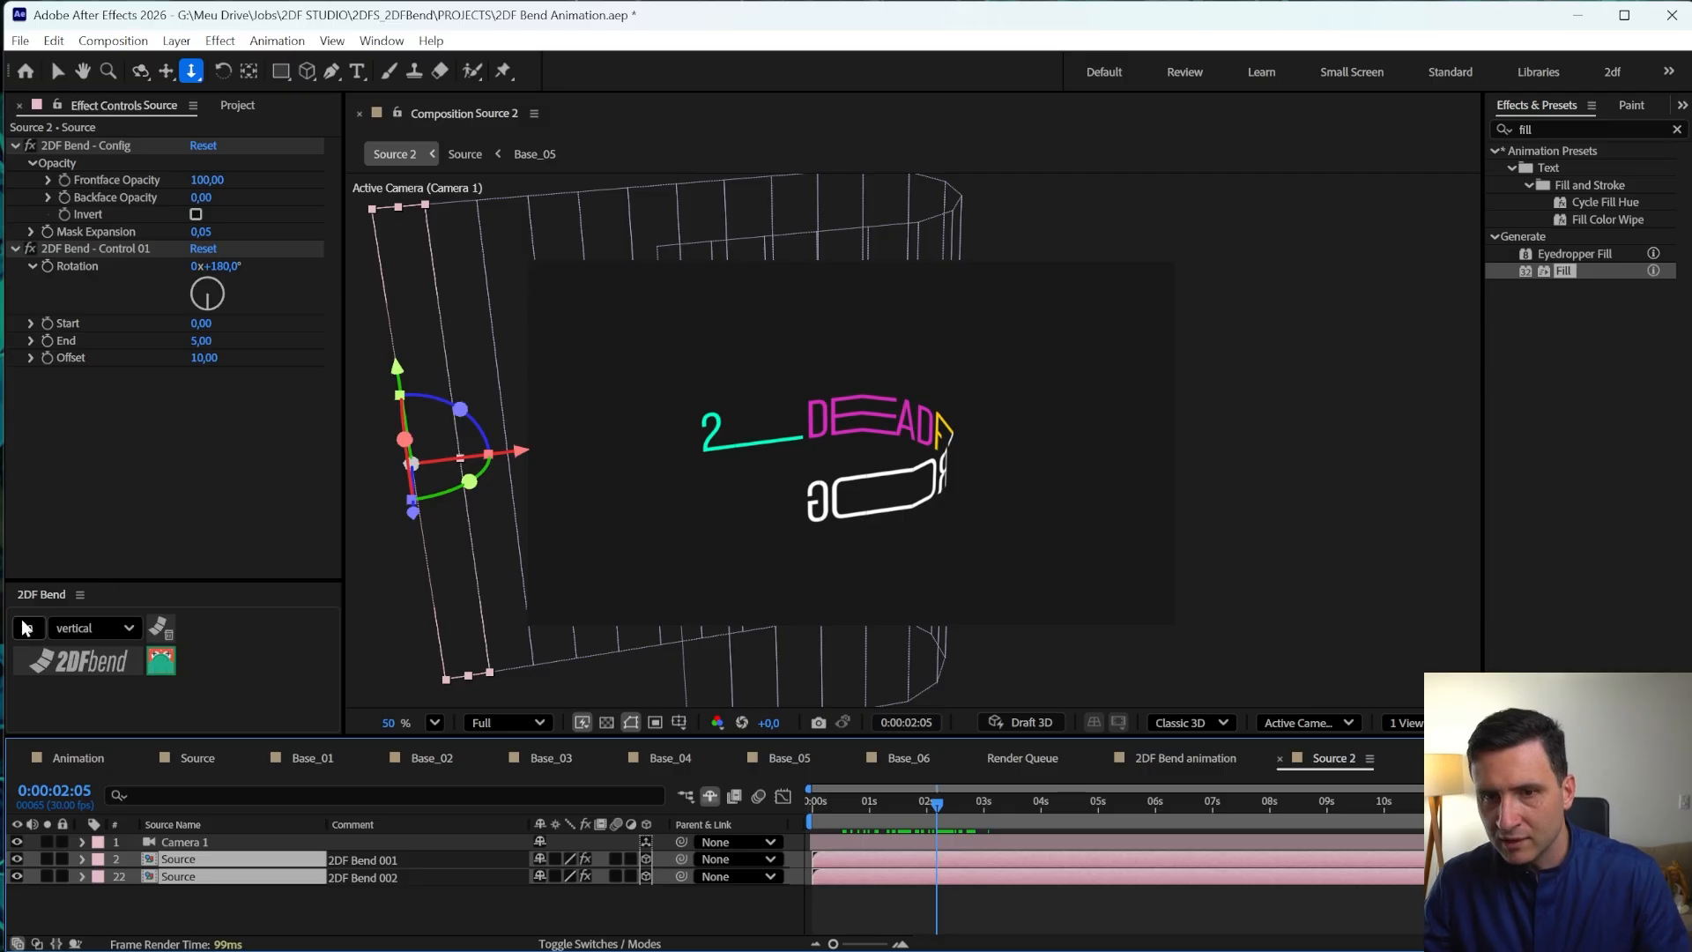
type("40")
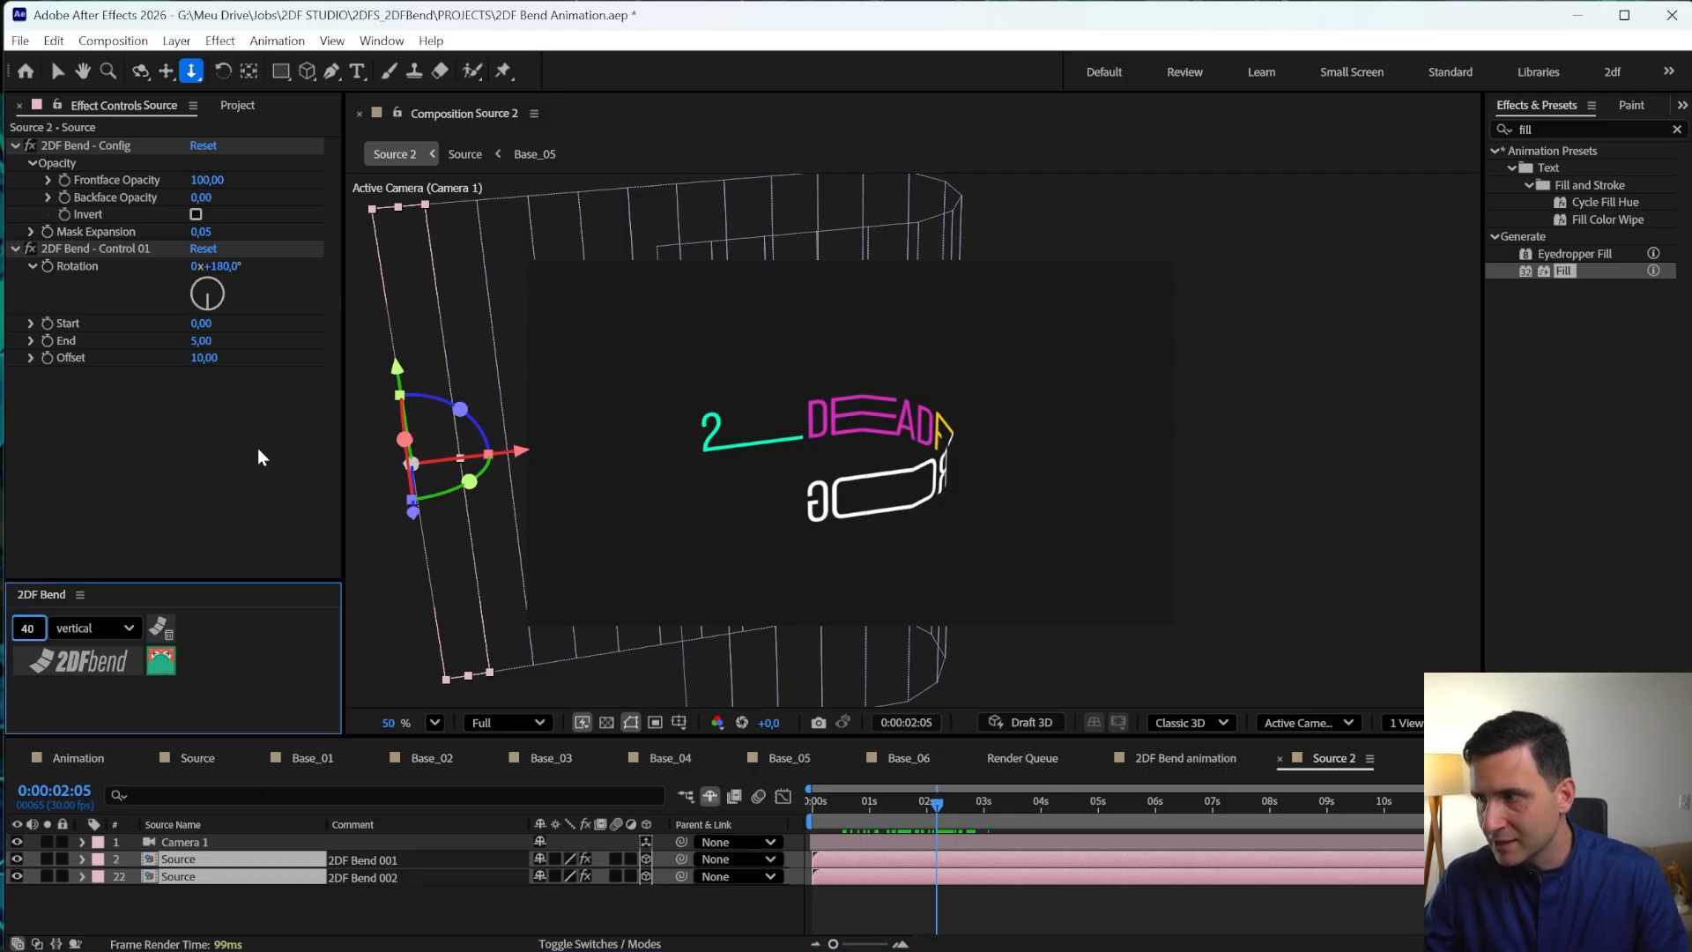
key("BackSpace")
key("BackSpace")
type("50")
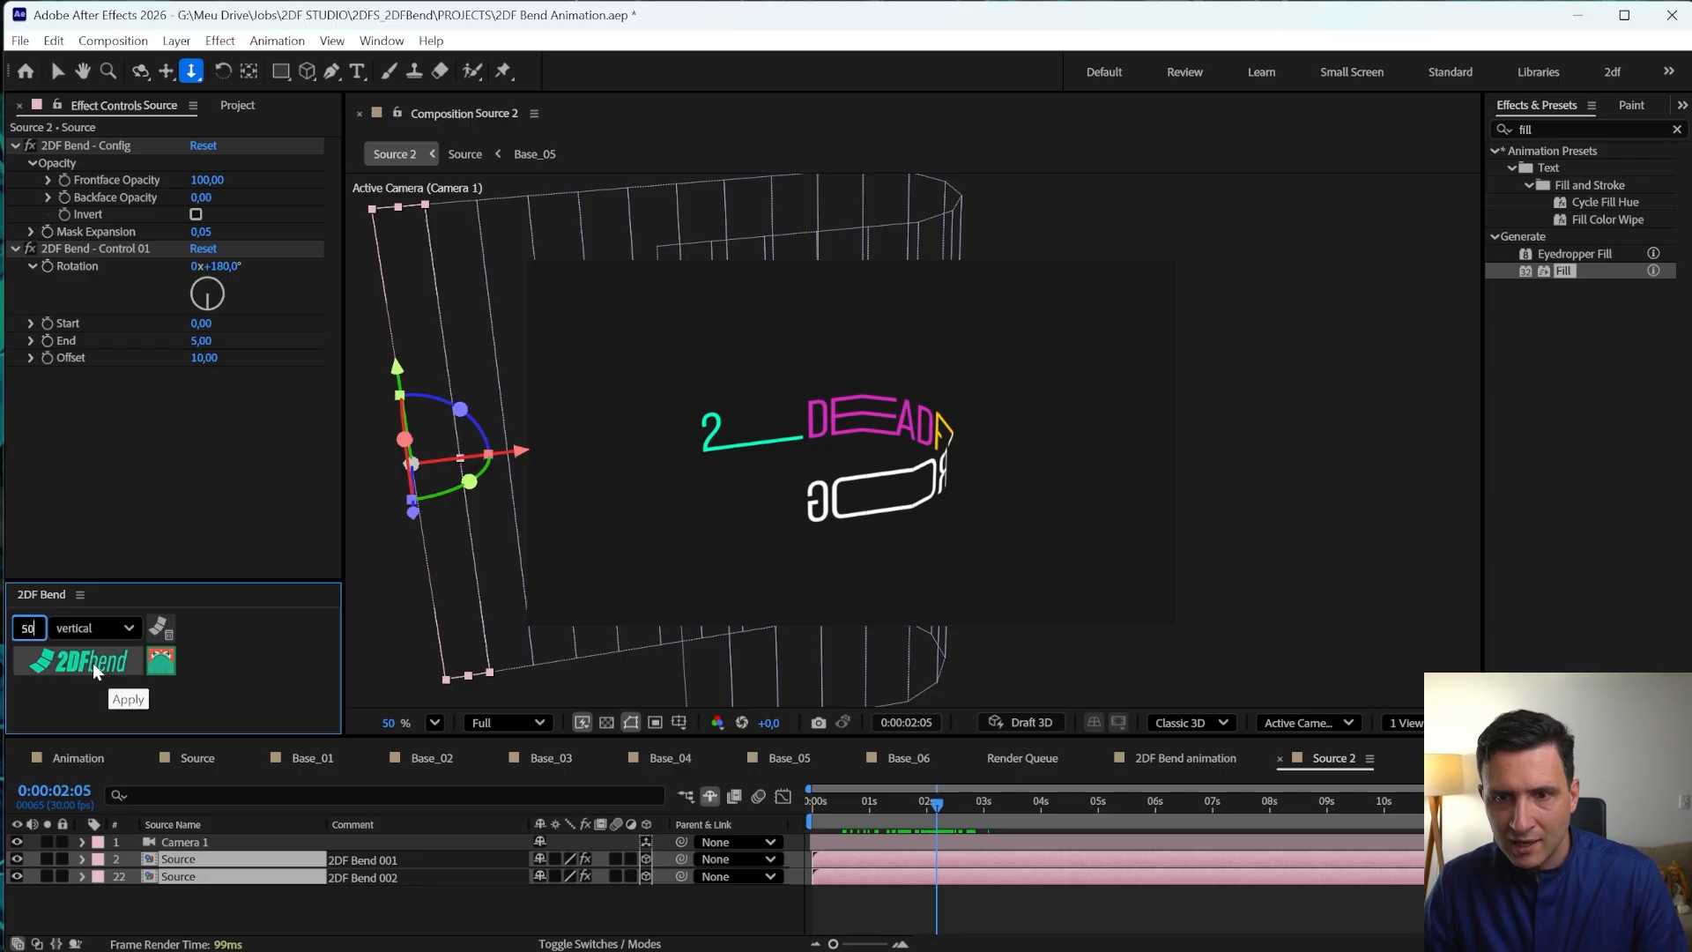
left_click(93, 663)
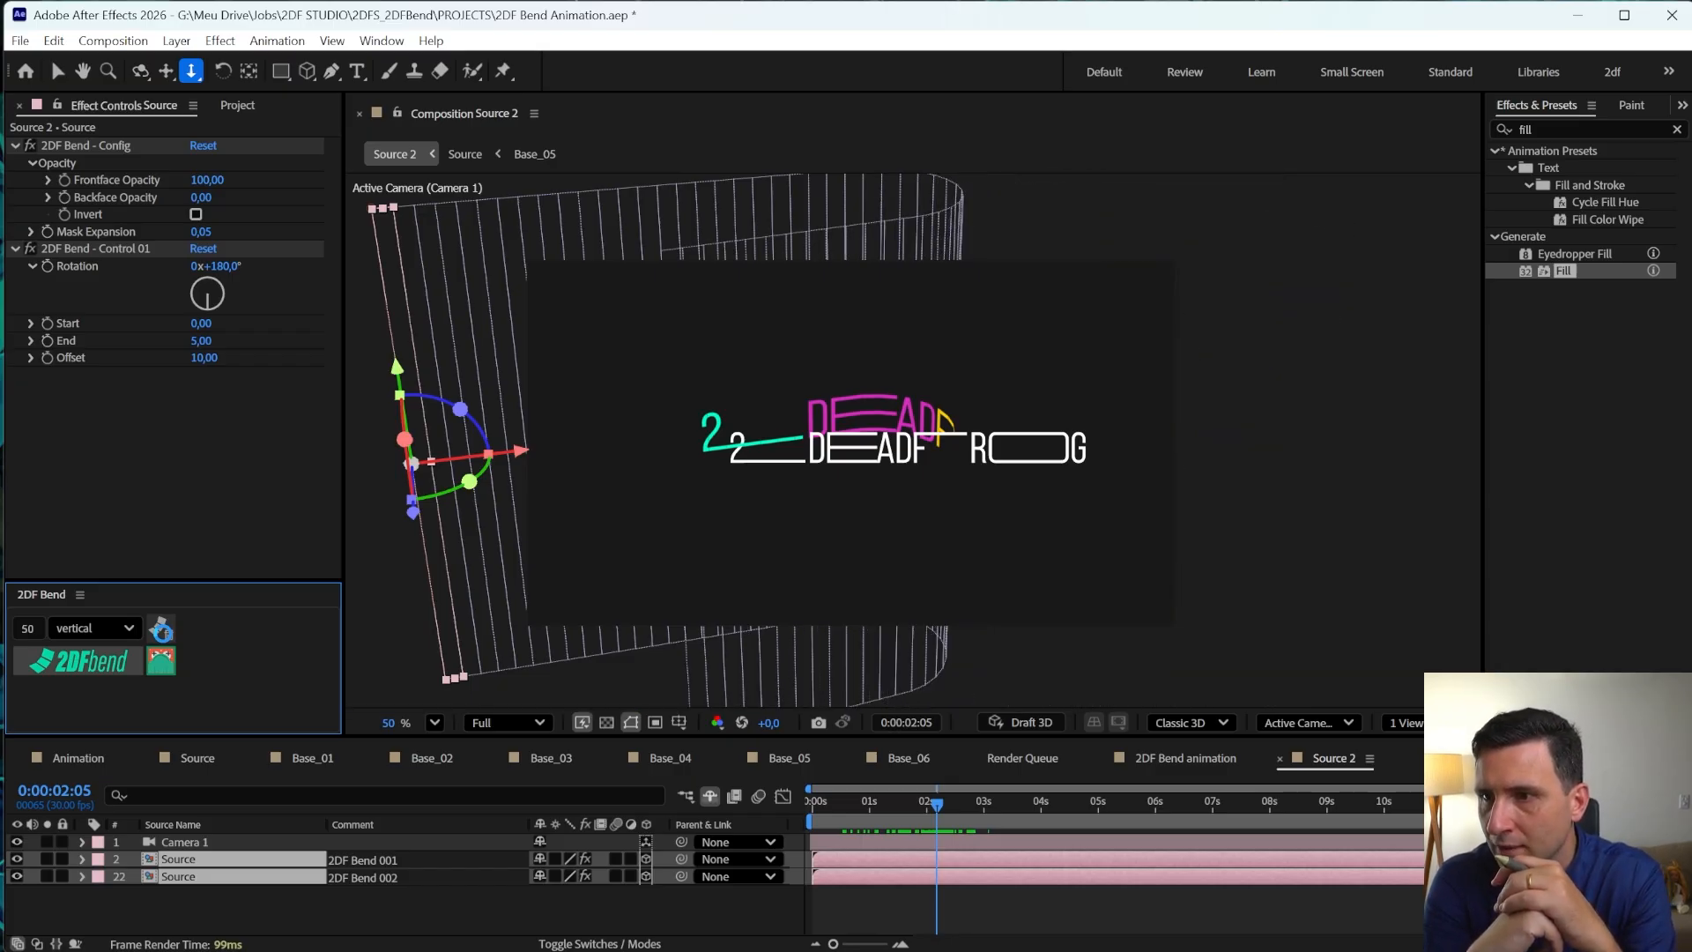
left_click(161, 629)
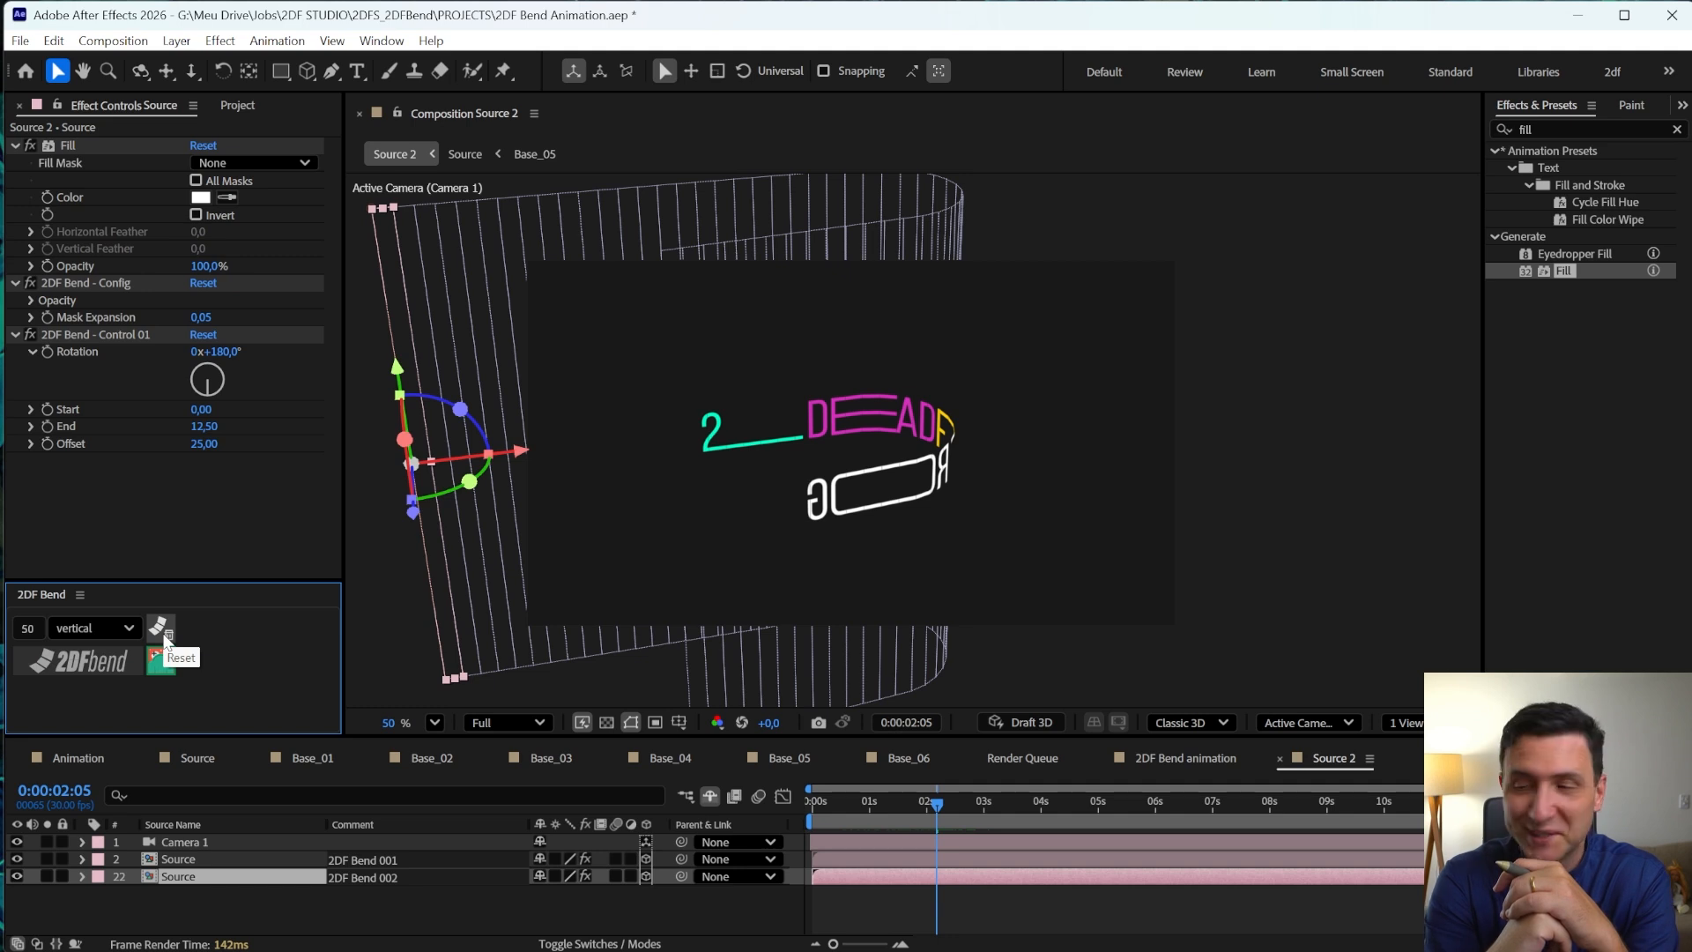